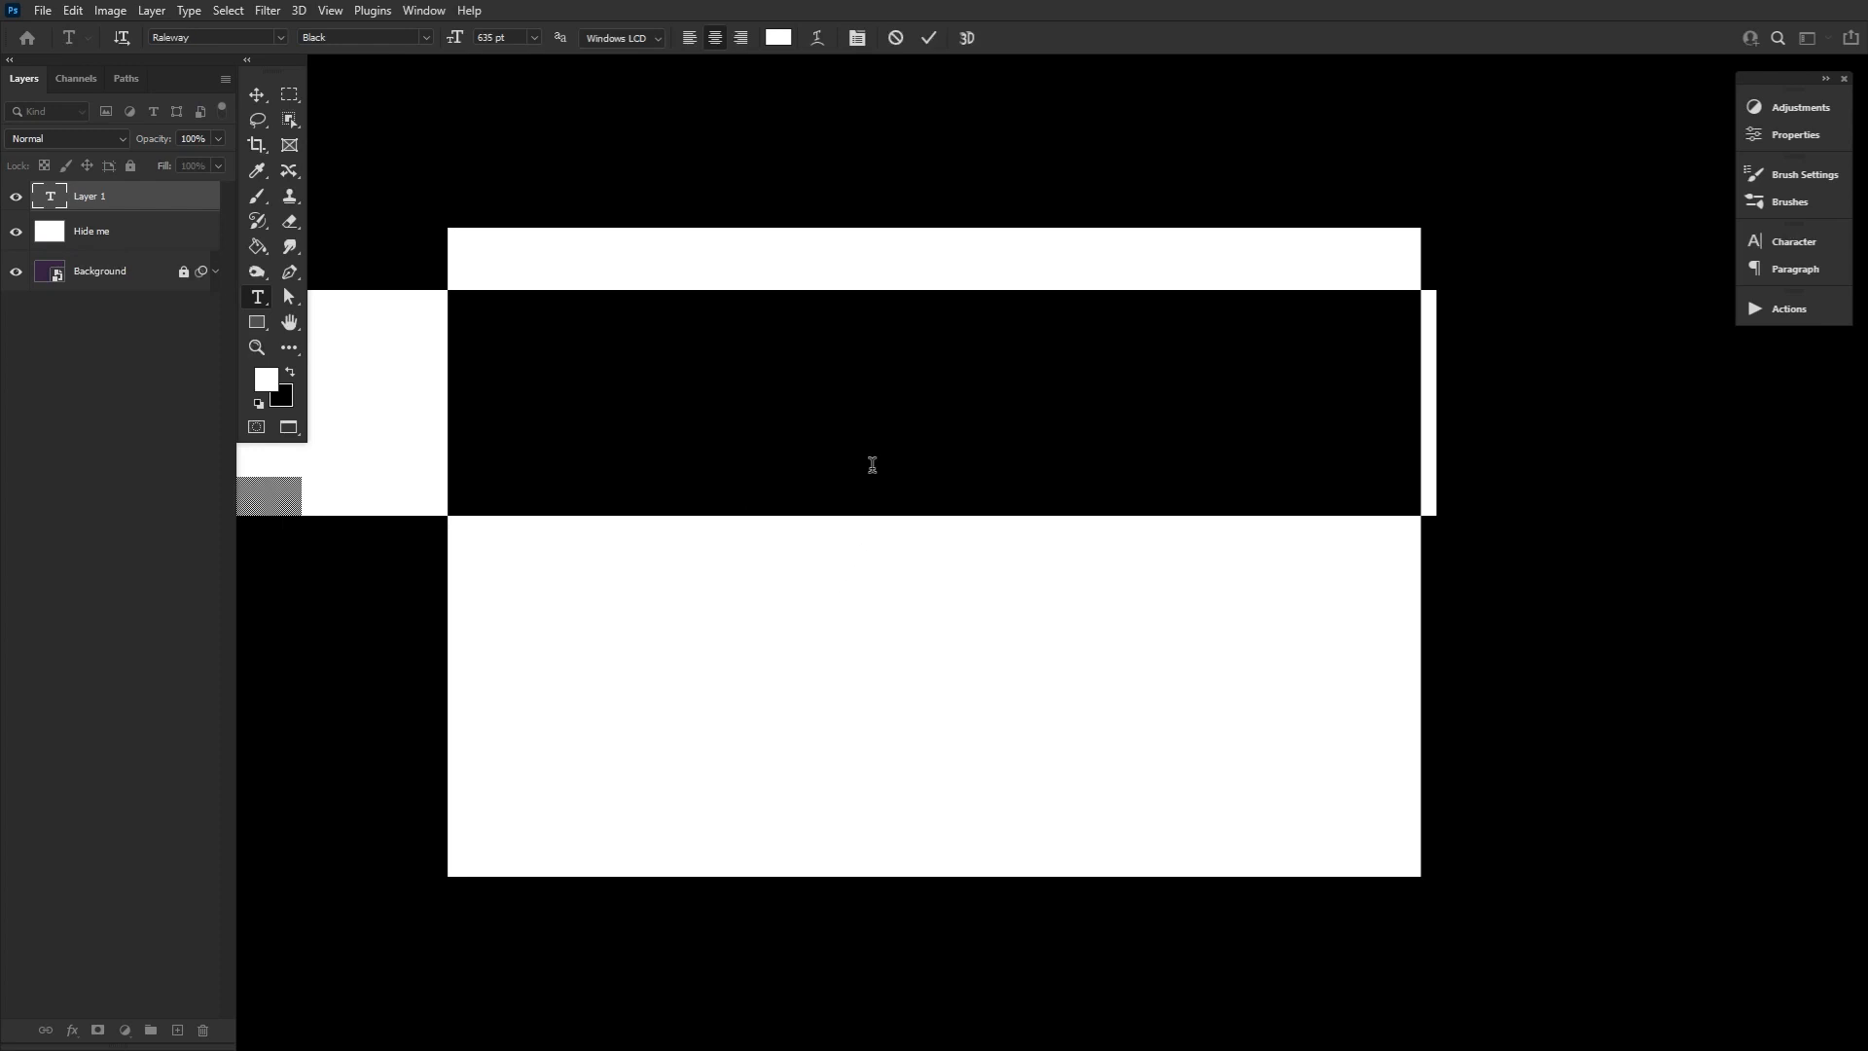
Write BLACK GOLD on two lines in black text and move it to the middle of the canvas.
{"action": "type", "text": "Text"}
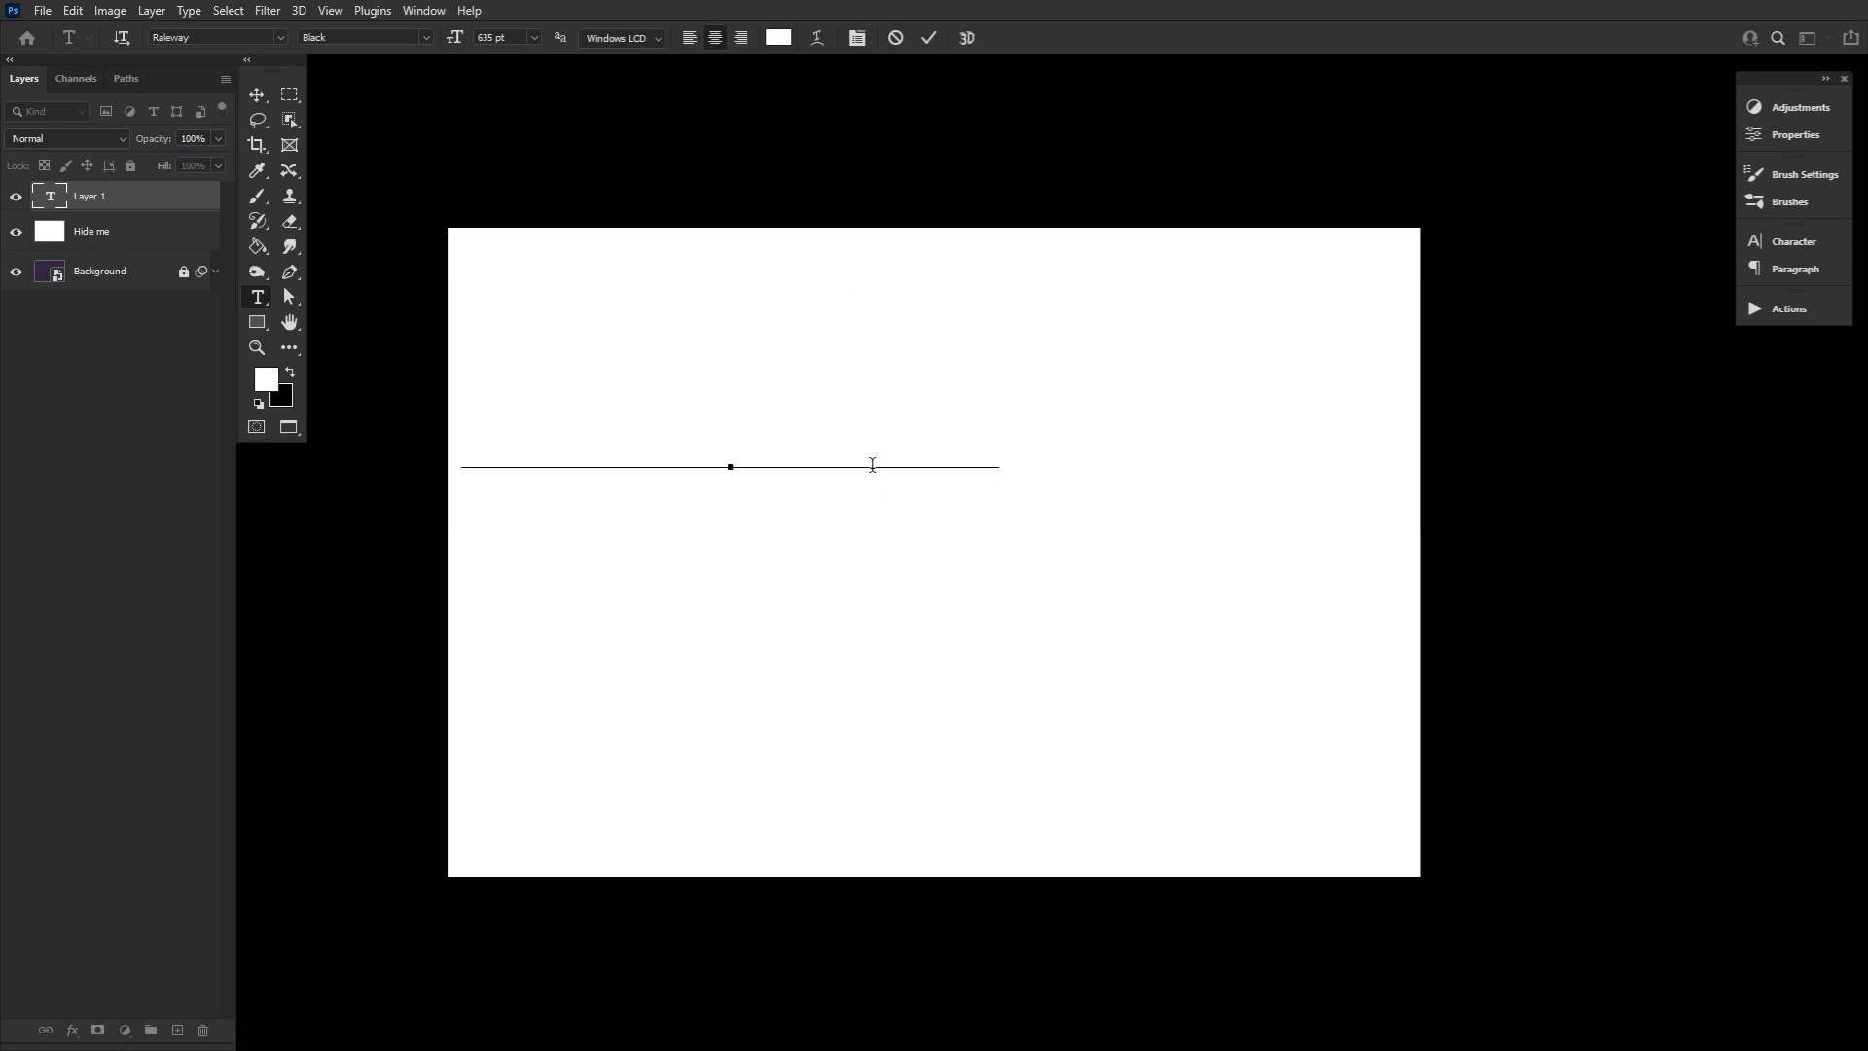
{"action": "type", "text": "One"}
{"action": "double_click", "coordinate": [912, 409]}
{"action": "left_click", "coordinate": [587, 396]}
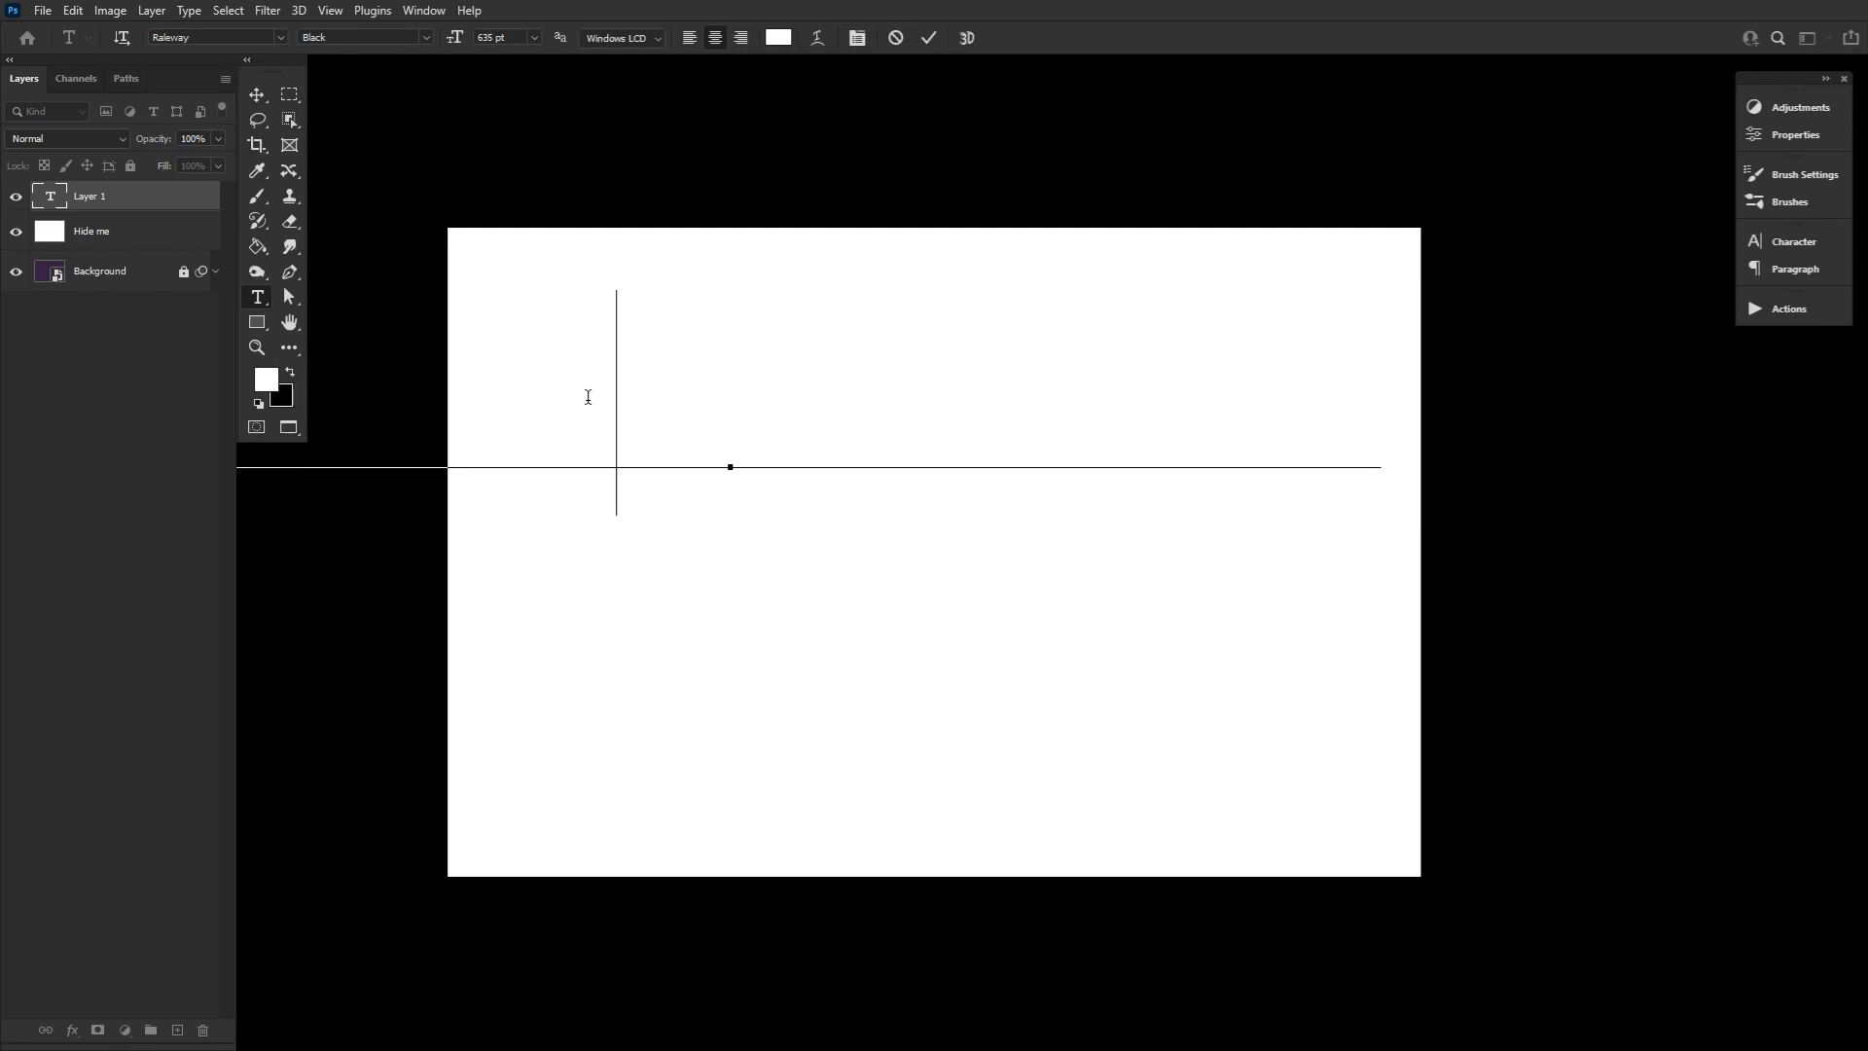
{"action": "key", "text": "ctrl+a"}
{"action": "left_click", "coordinate": [288, 371]}
{"action": "left_click", "coordinate": [834, 416]}
{"action": "left_click", "coordinate": [773, 418], "text": "shift"}
{"action": "key", "text": "Return"}
{"action": "left_click", "coordinate": [257, 94]}
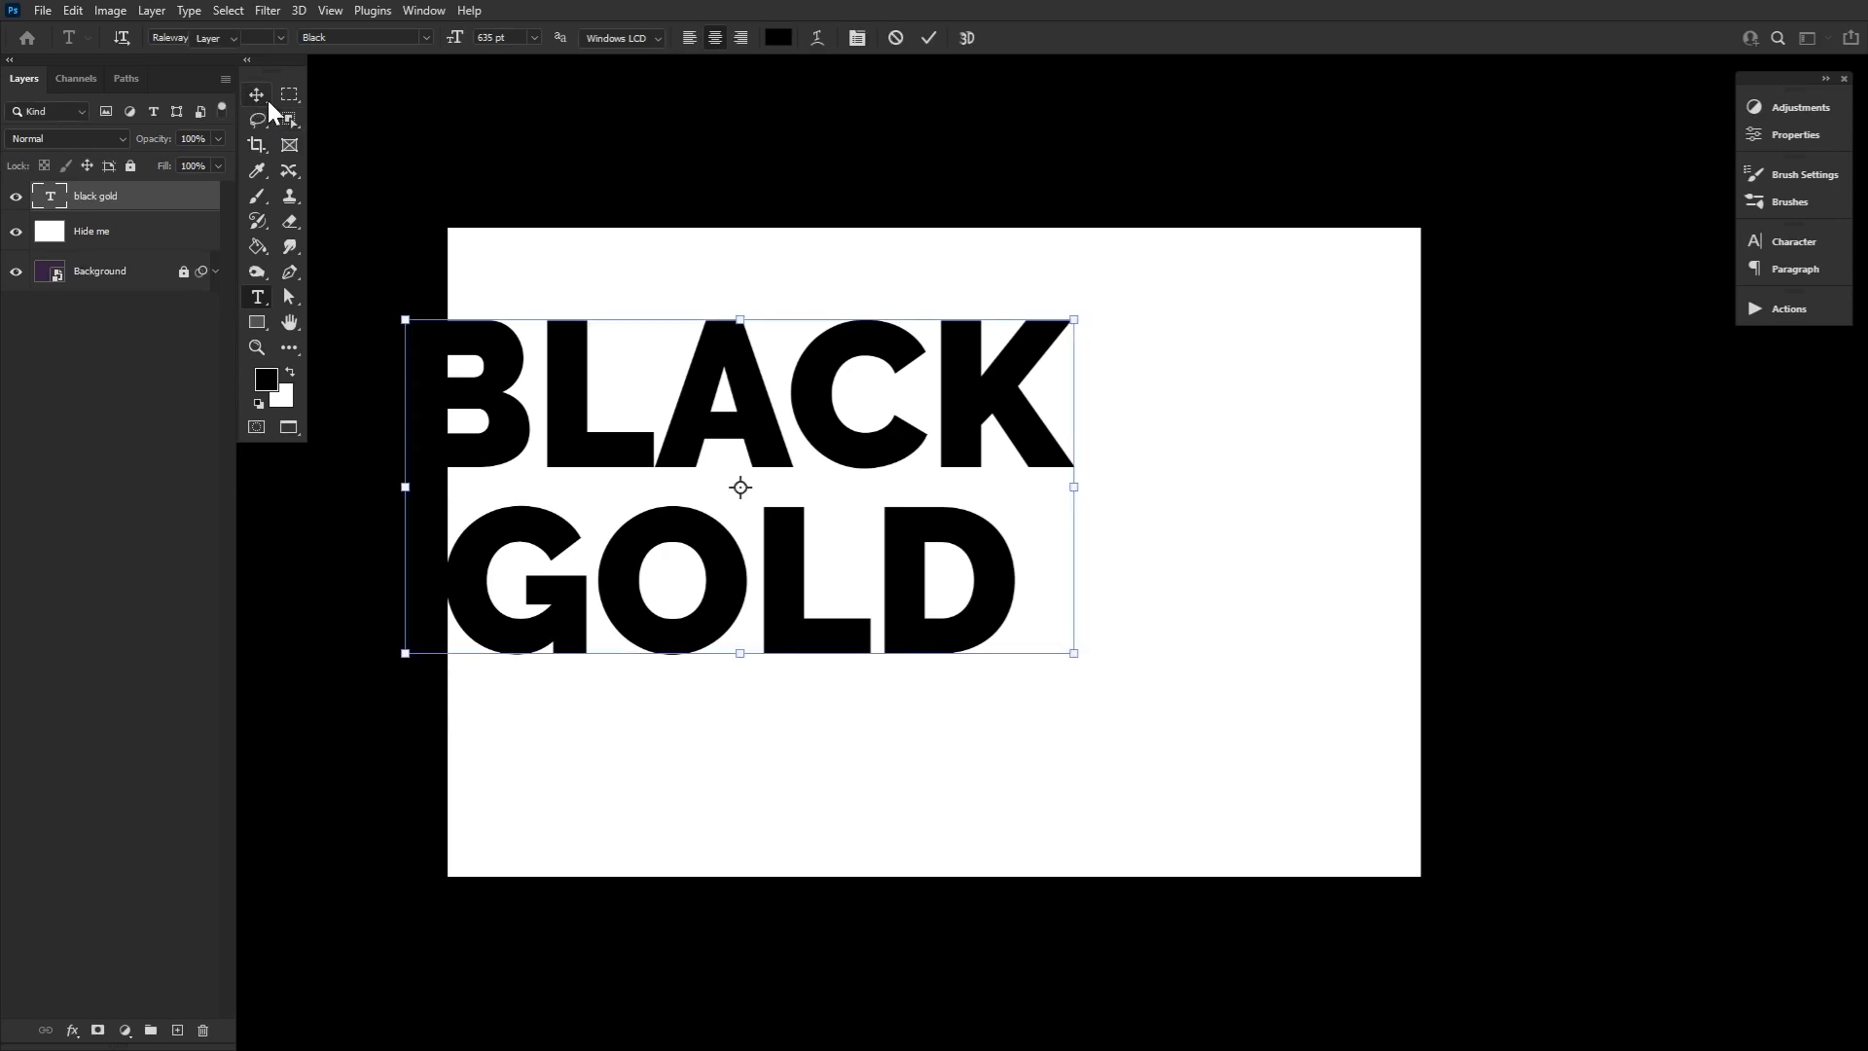
{"action": "left_click_drag", "start_coordinate": [825, 424], "coordinate": [1017, 478]}
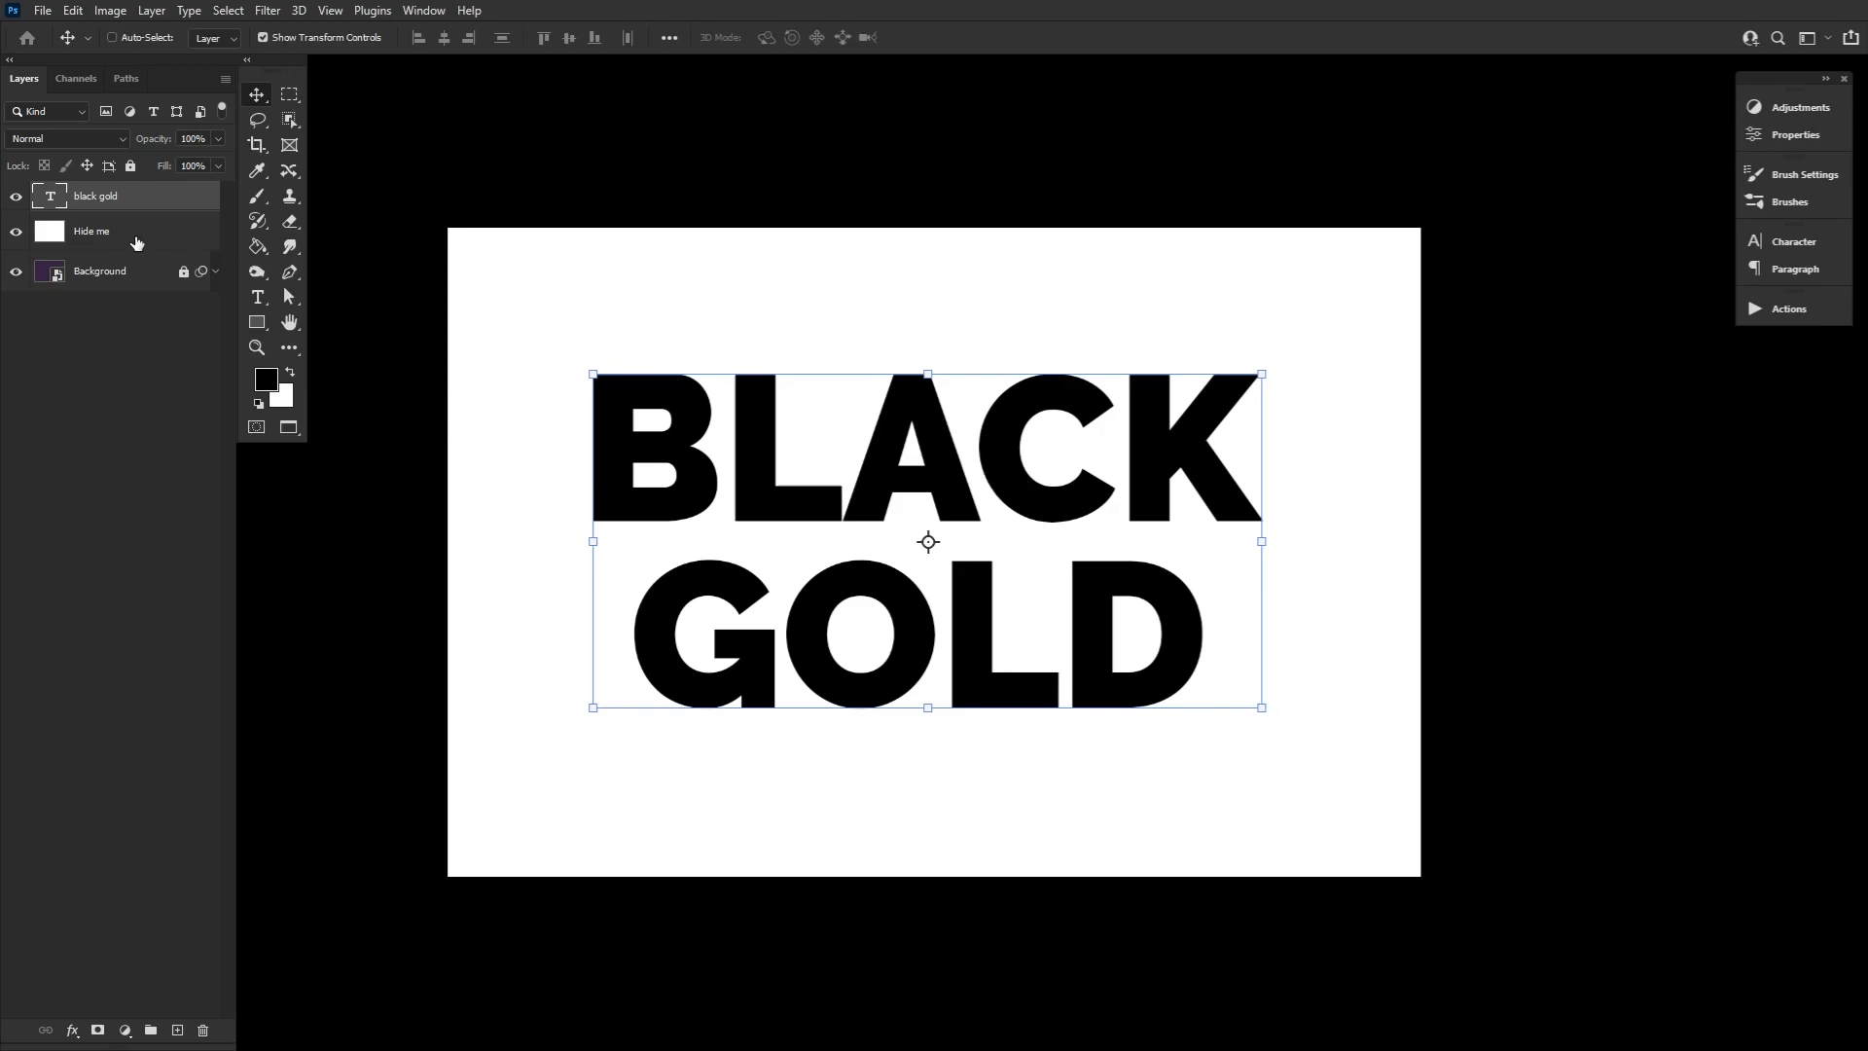
Convert the black gold text layer and the Hide me layer together into one smart object.
{"action": "left_click", "coordinate": [174, 236]}
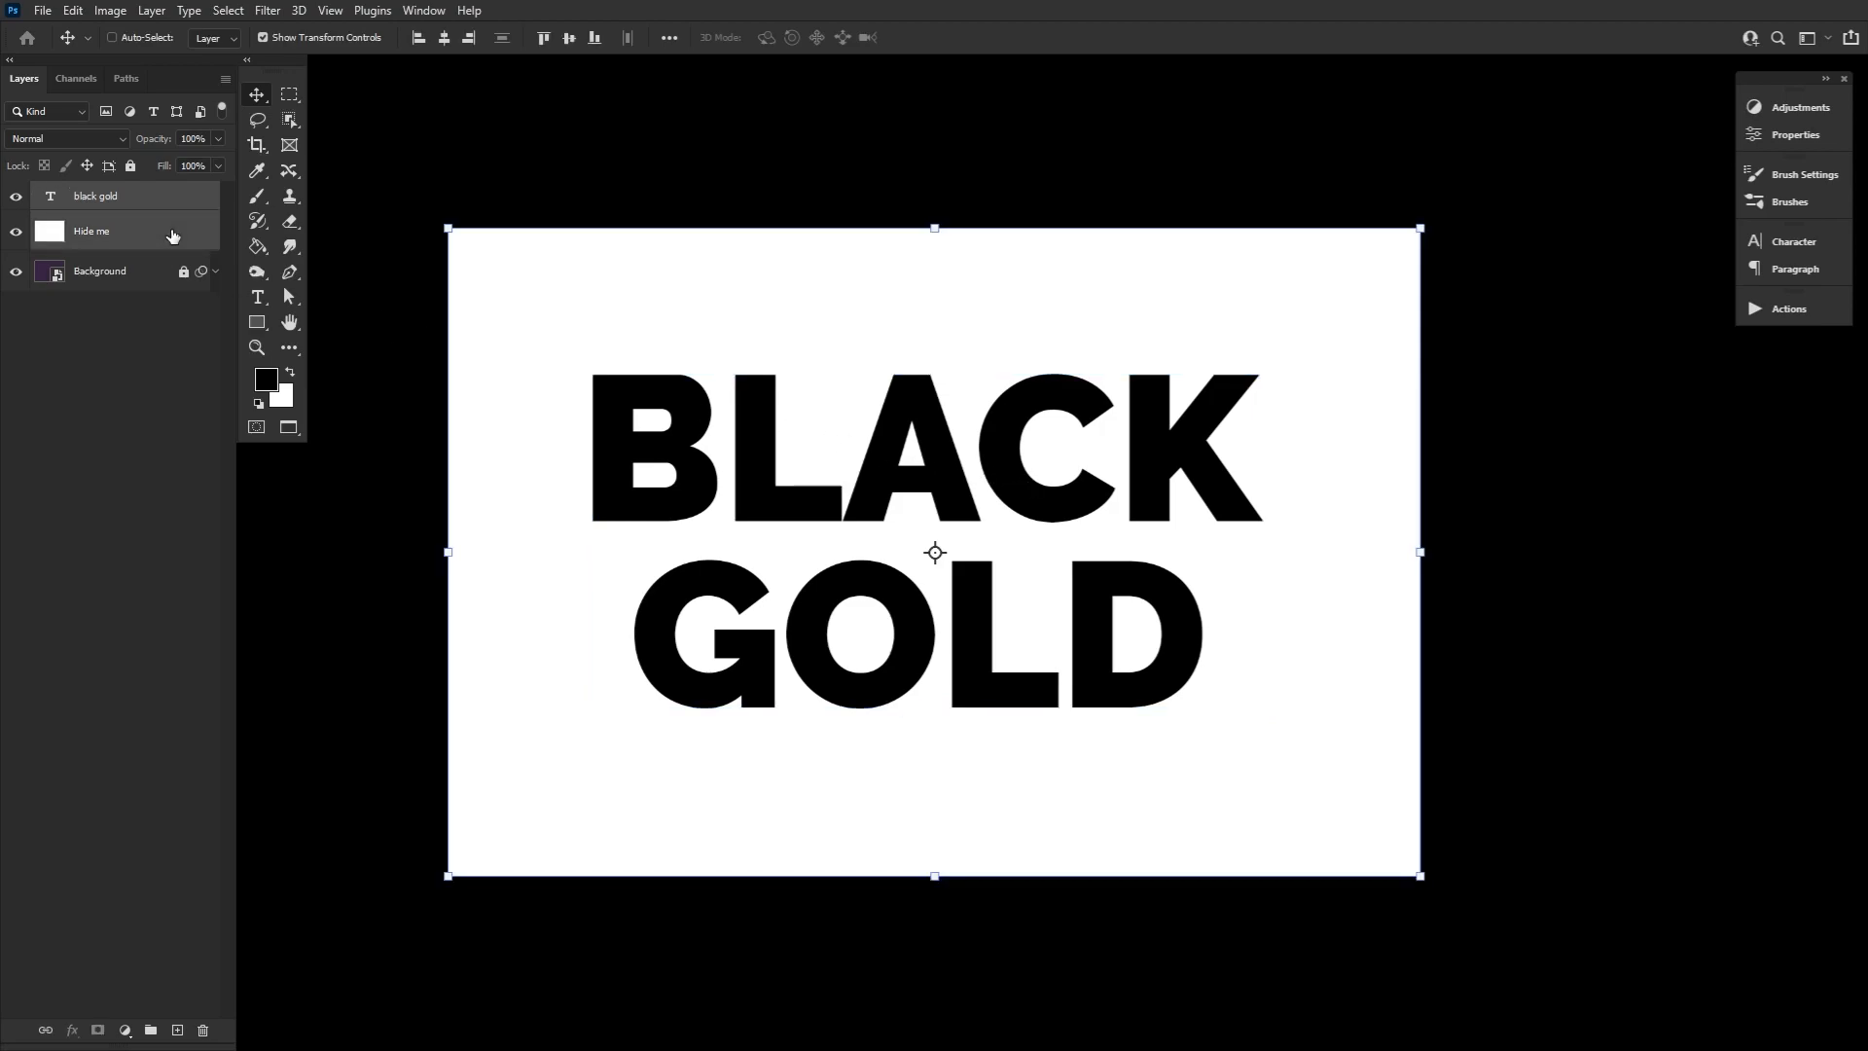
{"action": "right_click", "coordinate": [173, 236]}
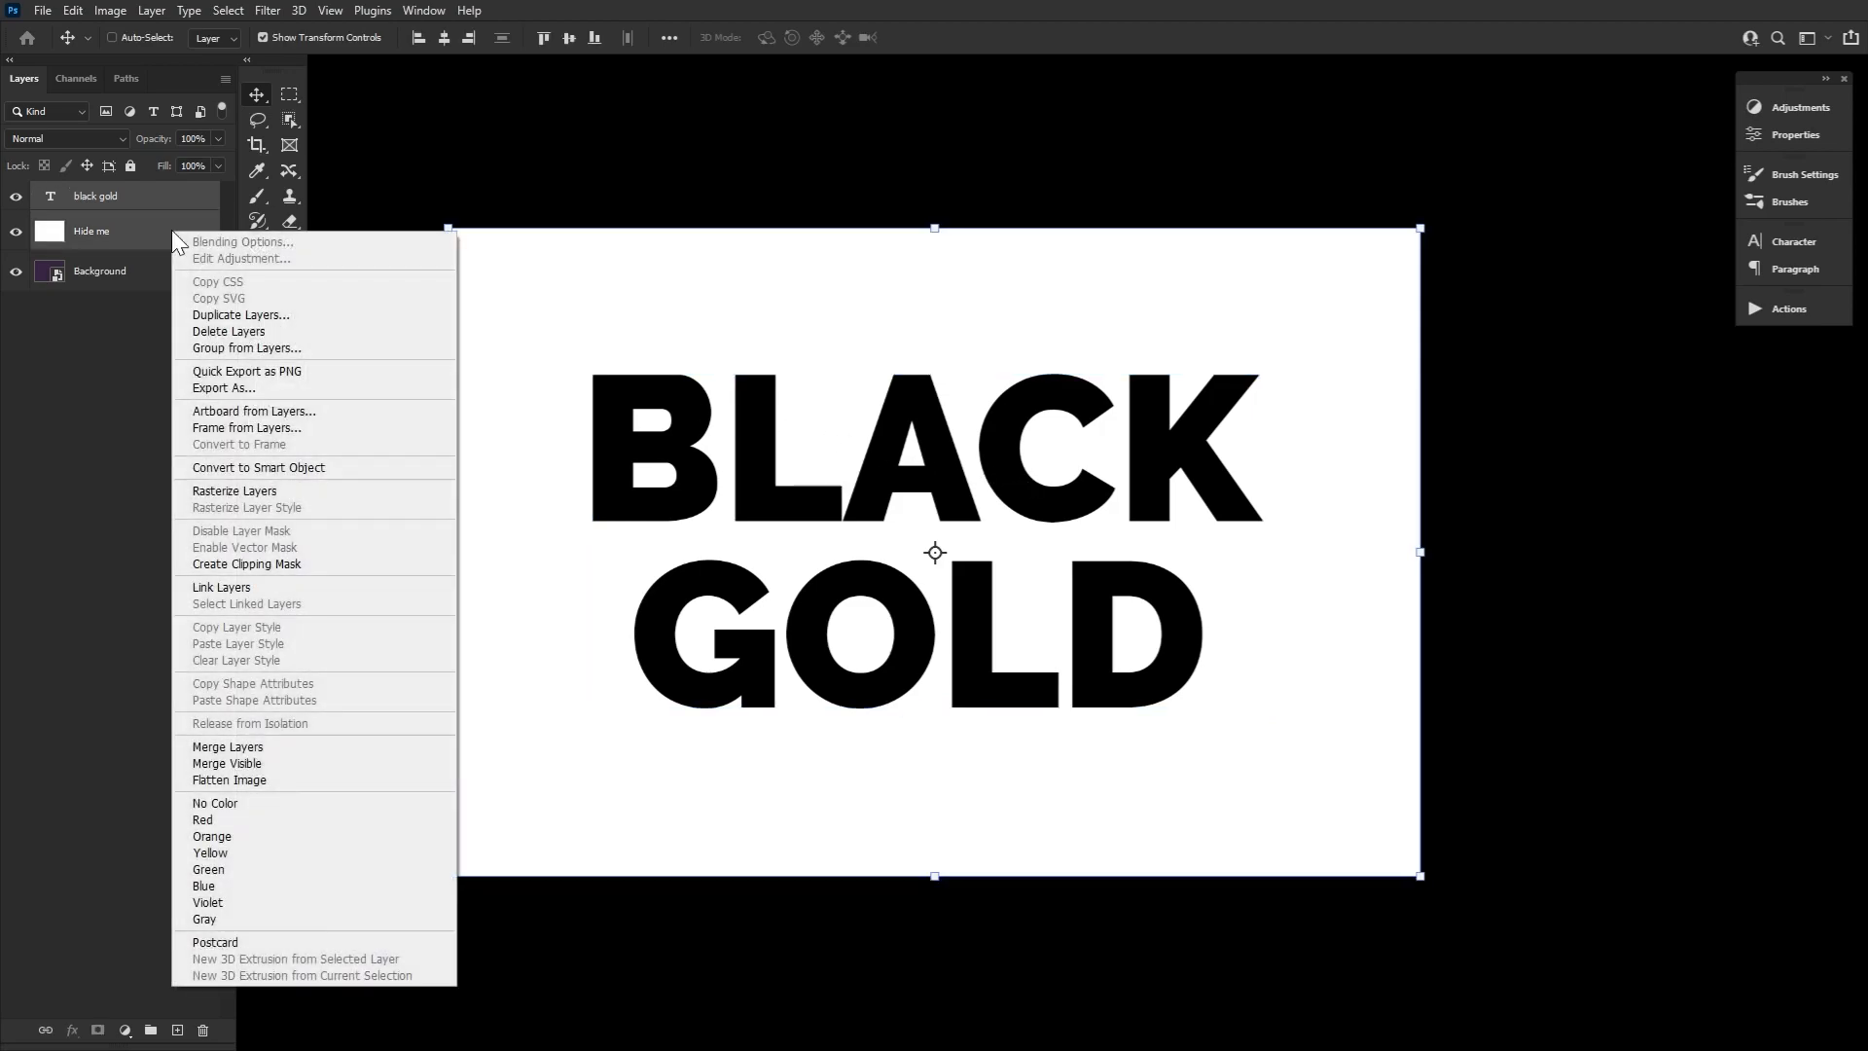
{"action": "left_click", "coordinate": [377, 467]}
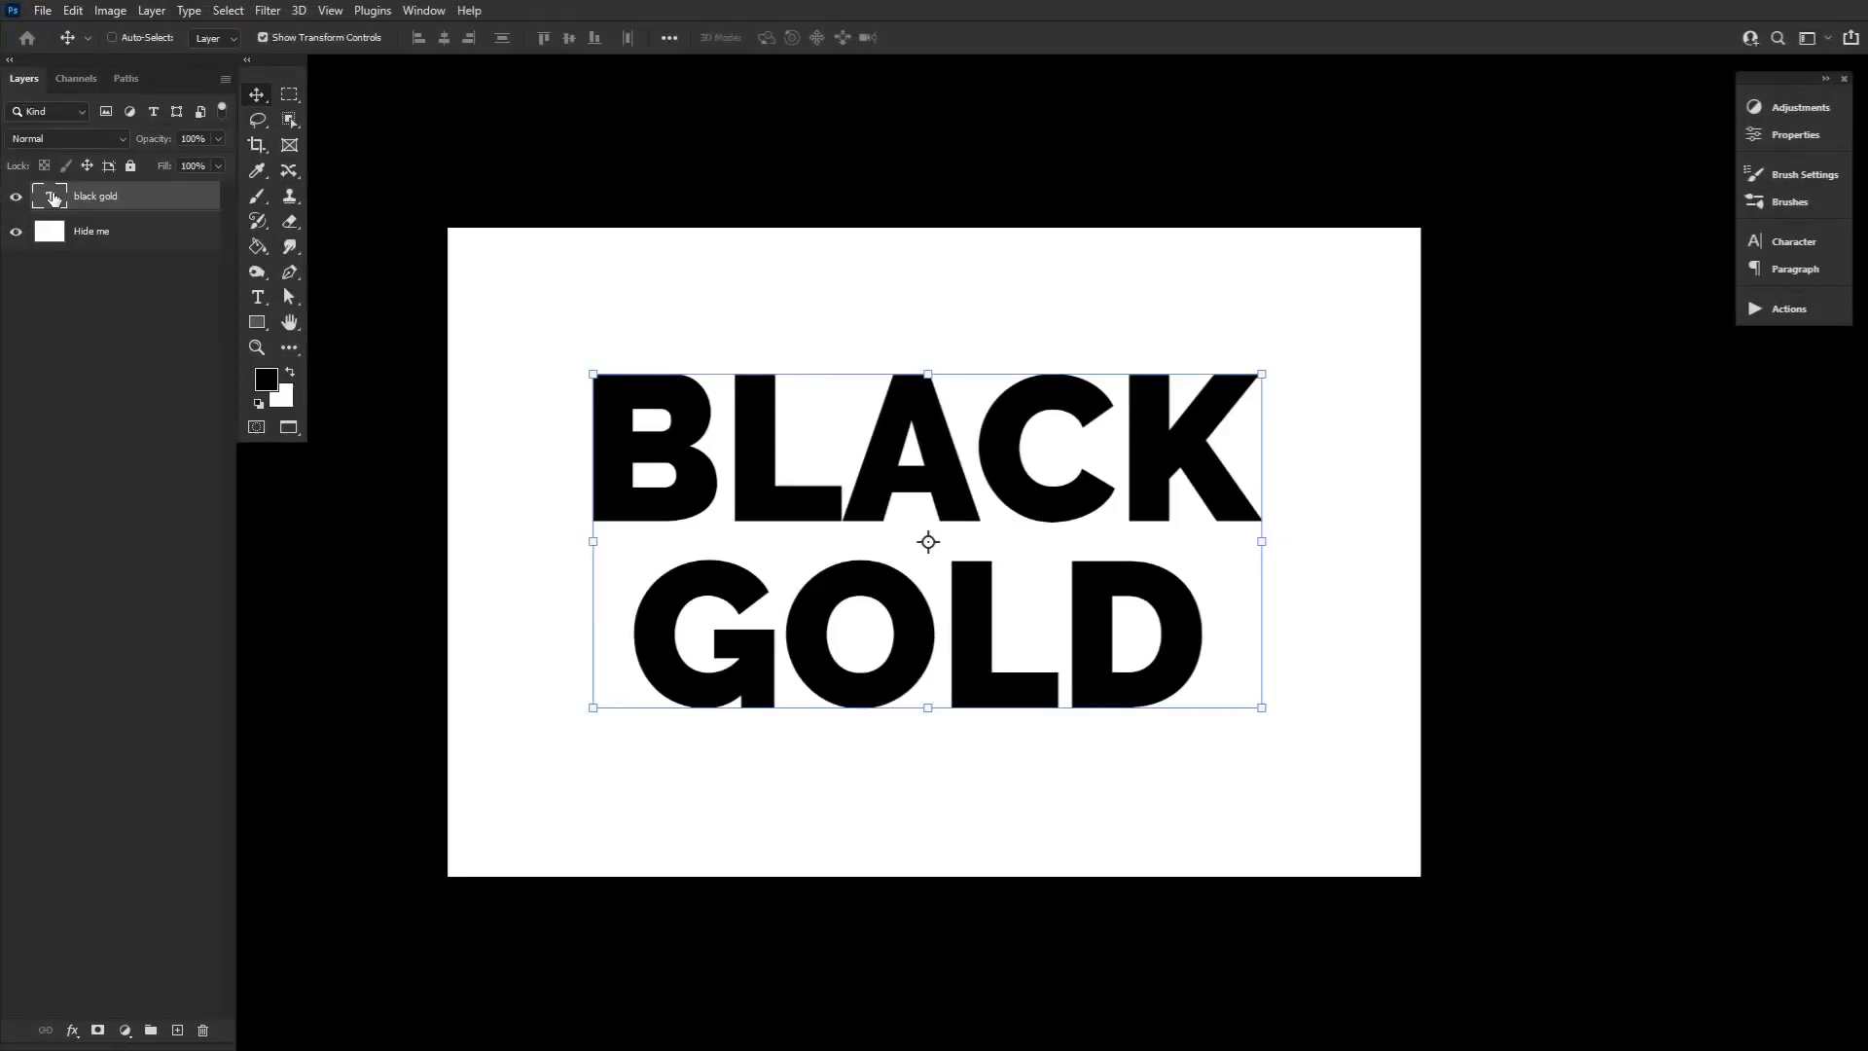
Delete the Hide me layer inside the smart object, and close its document with the changes saved.
{"action": "left_click", "coordinate": [158, 236]}
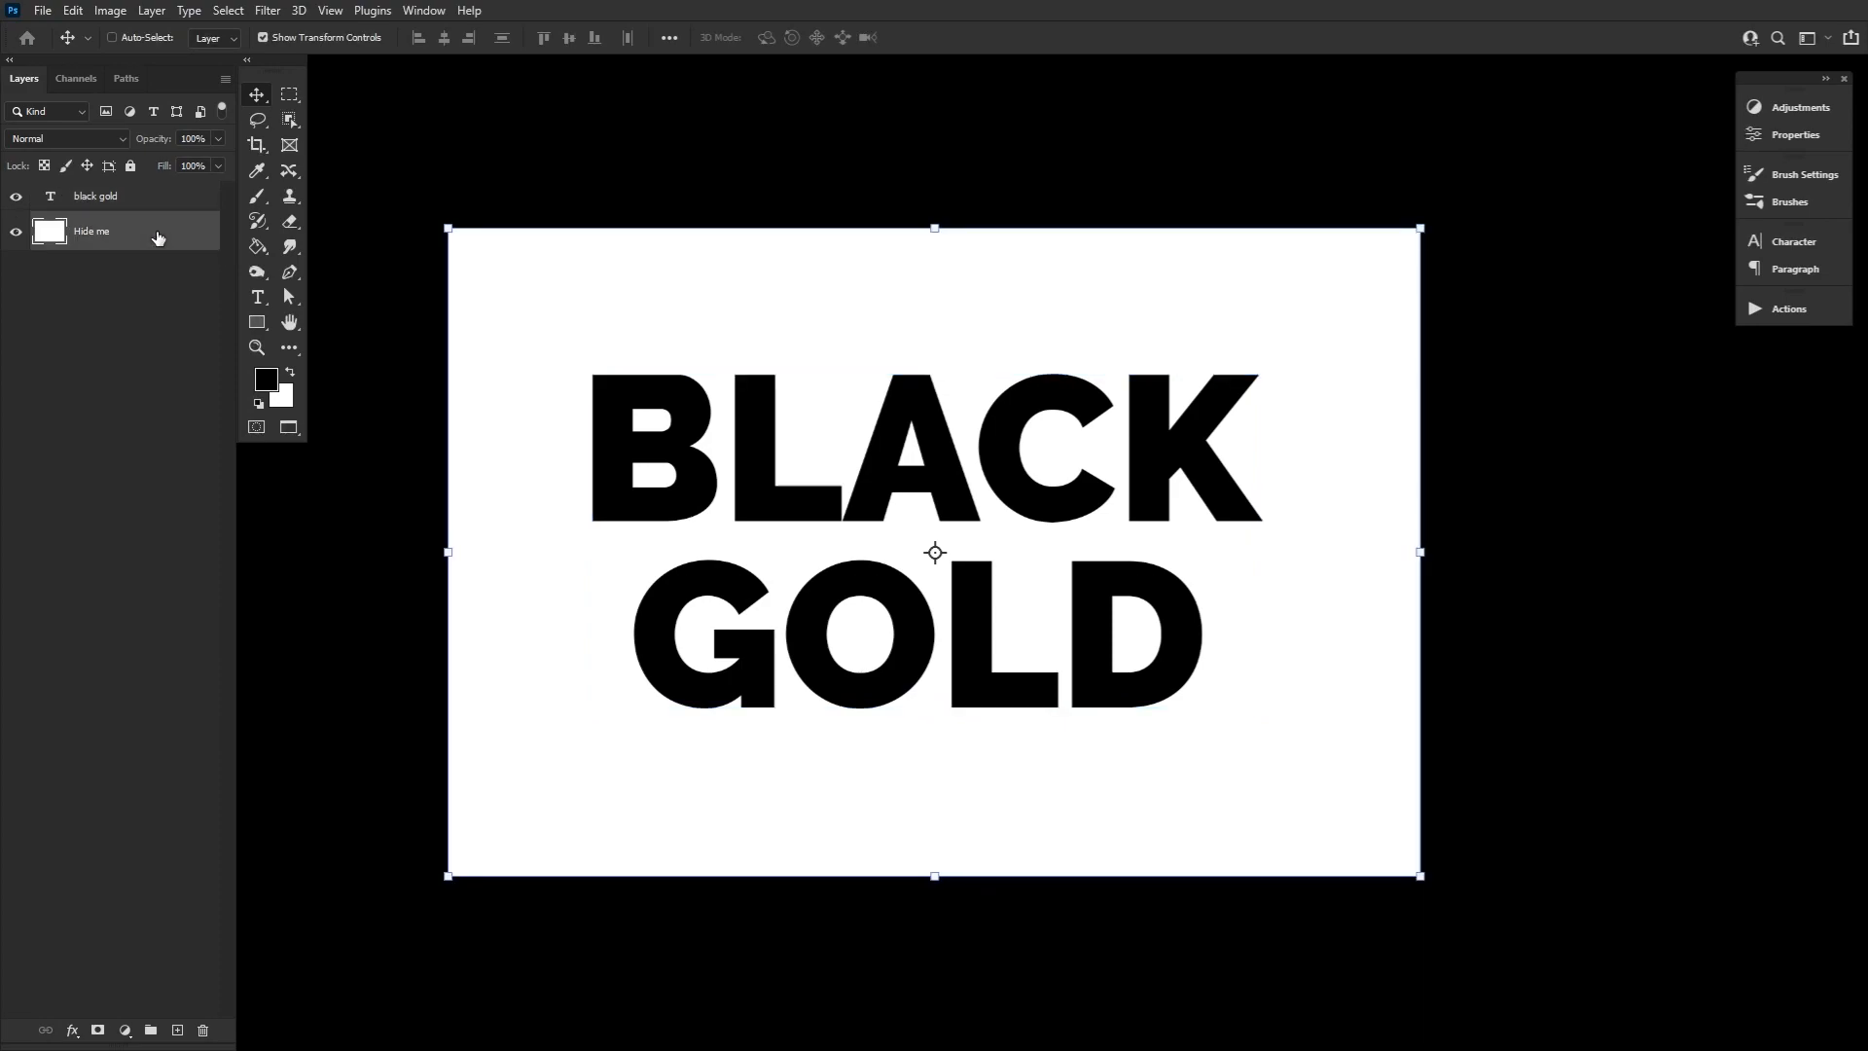
{"action": "key", "text": "Delete"}
{"action": "left_click", "coordinate": [43, 12]}
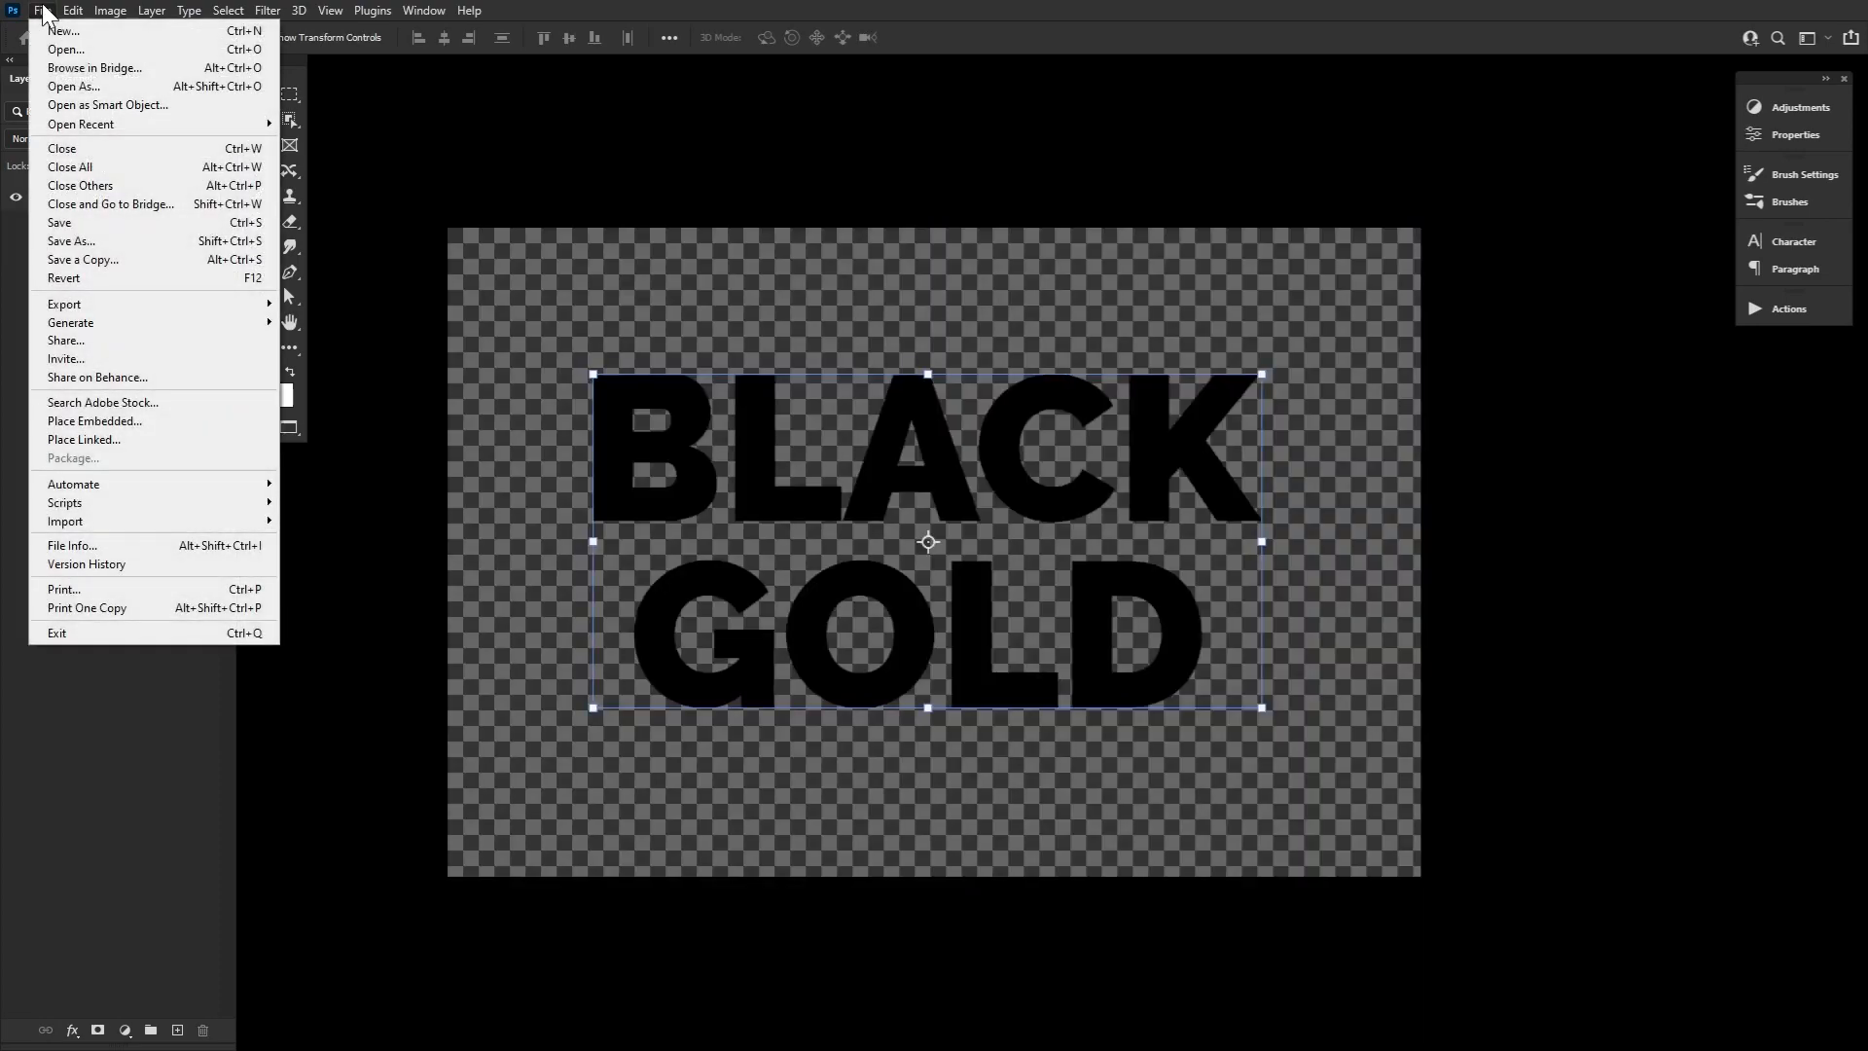
{"action": "left_click", "coordinate": [78, 146]}
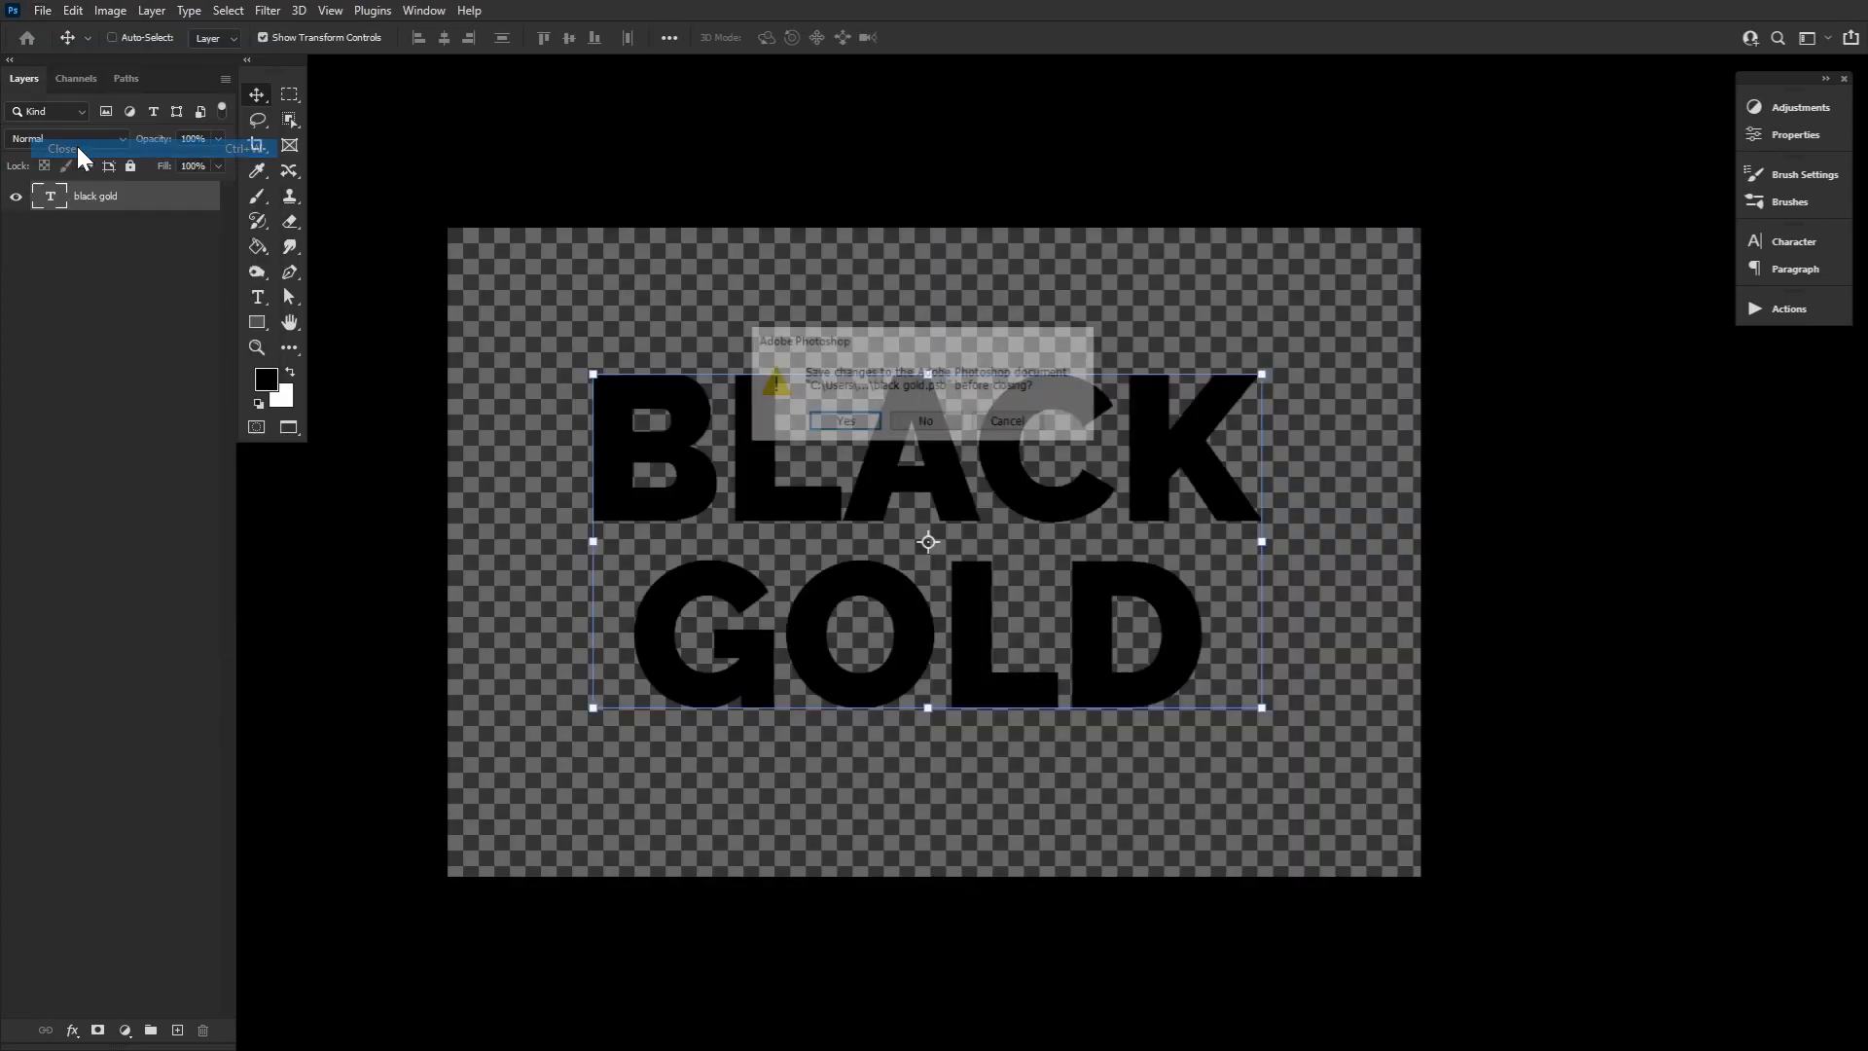
{"action": "left_click", "coordinate": [854, 423]}
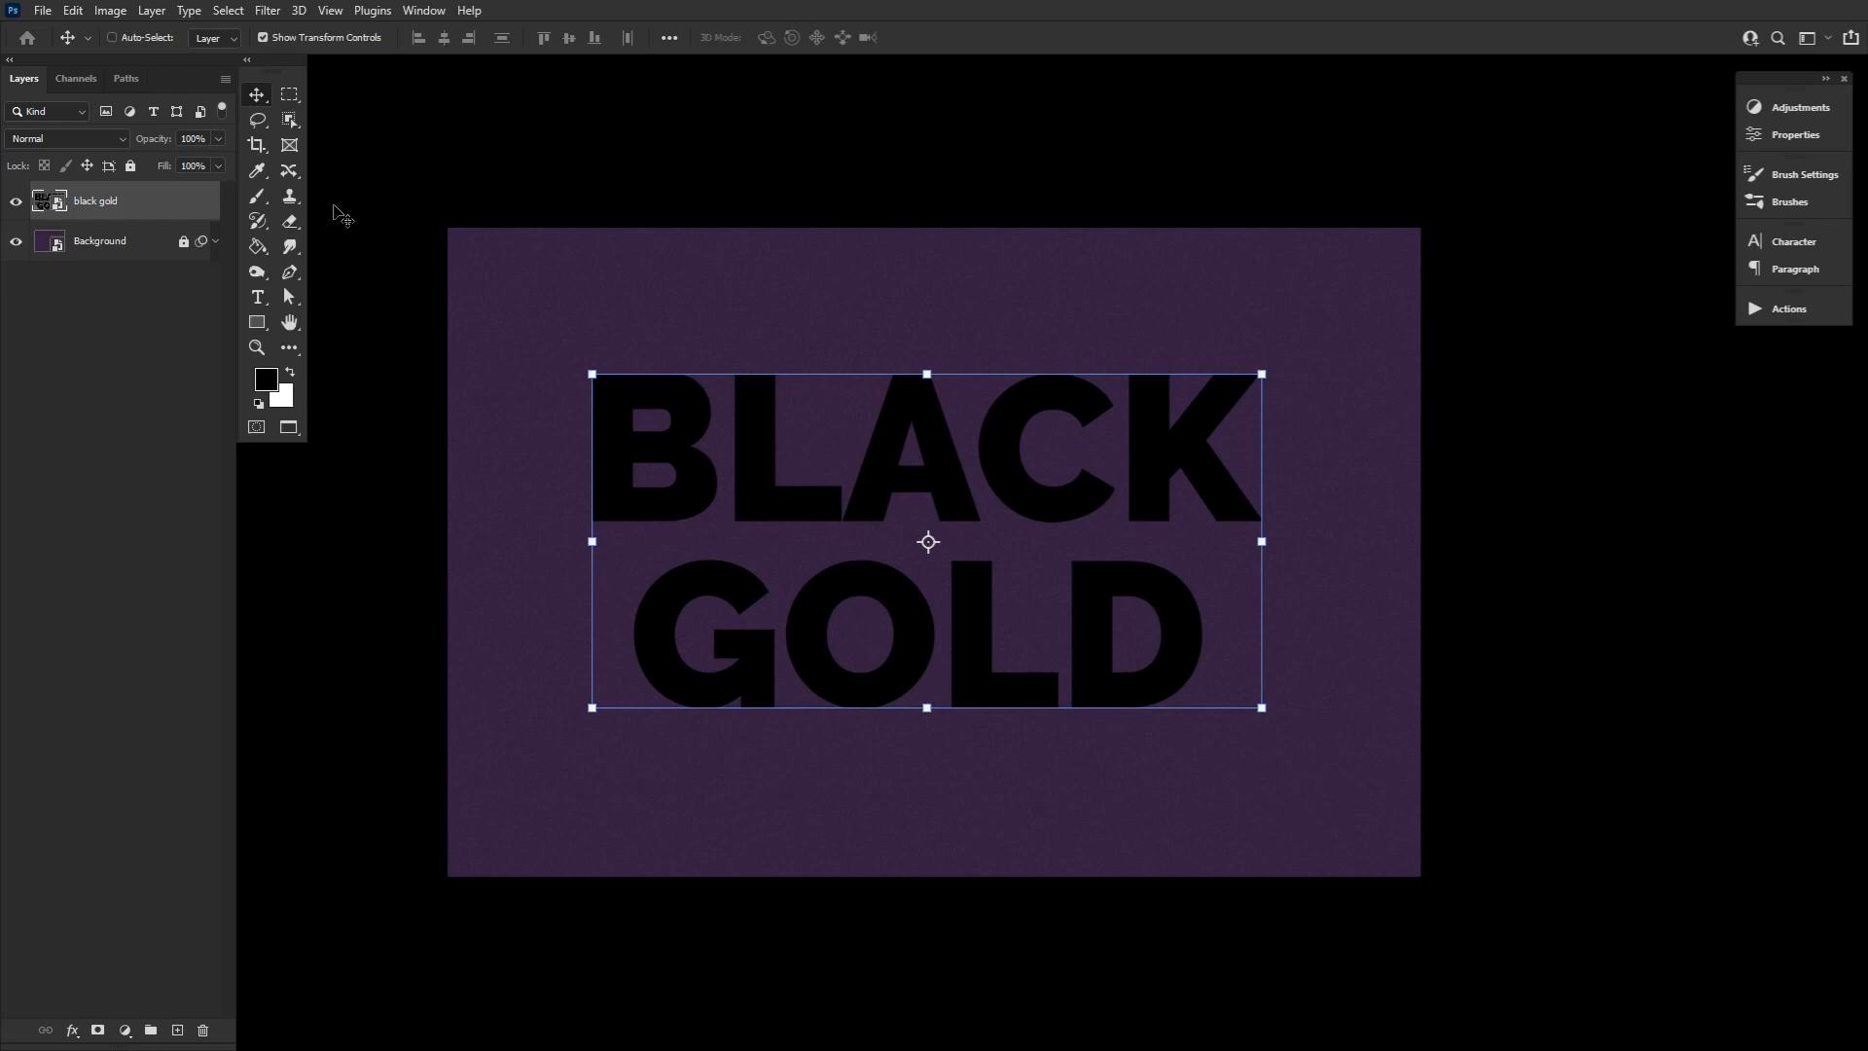
Rename the black gold smart object layer as gold.
{"action": "double_click", "coordinate": [100, 201]}
{"action": "key", "text": "BackSpace"}
{"action": "key", "text": "BackSpace"}
{"action": "key", "text": "BackSpace"}
{"action": "key", "text": "BackSpace"}
{"action": "key", "text": "BackSpace"}
{"action": "key", "text": "BackSpace"}
{"action": "left_click", "coordinate": [159, 204]}
Duplicate the gold layer under the name action.
{"action": "right_click", "coordinate": [184, 194]}
{"action": "left_click", "coordinate": [223, 230]}
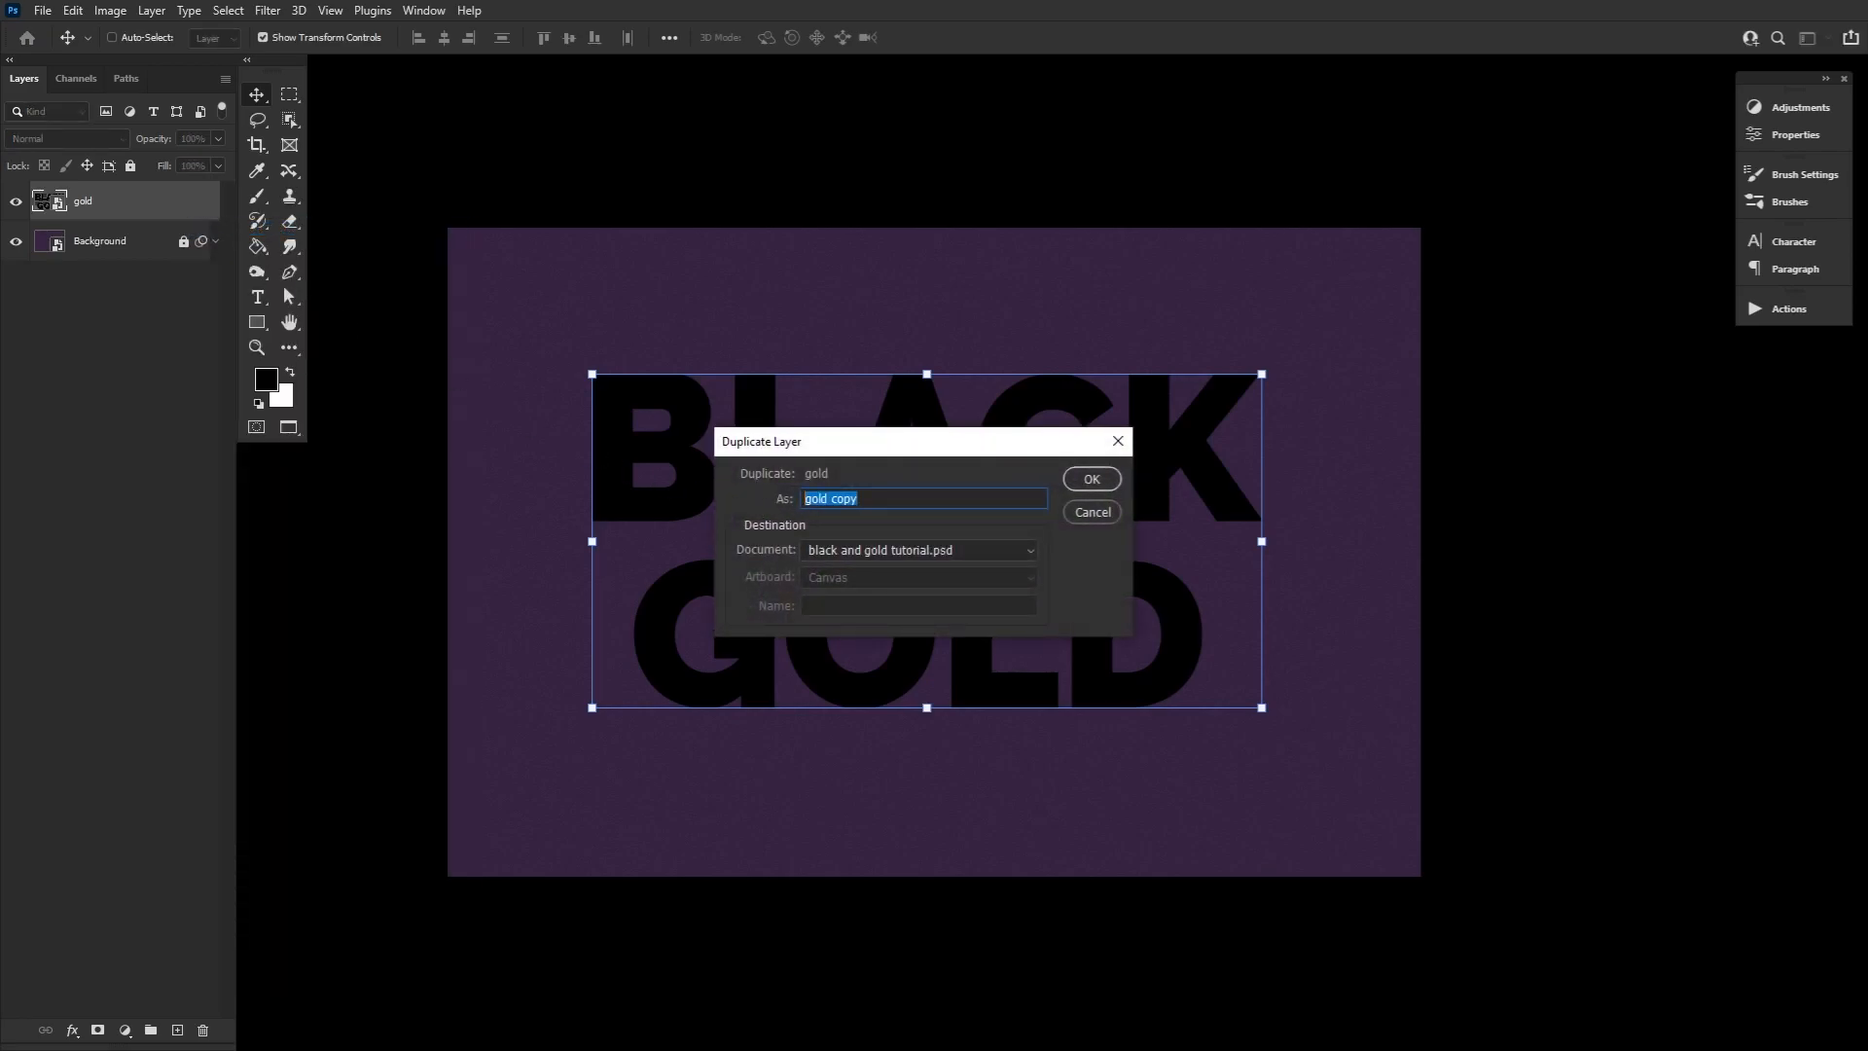
{"action": "type", "text": "action"}
{"action": "left_click", "coordinate": [1086, 477]}
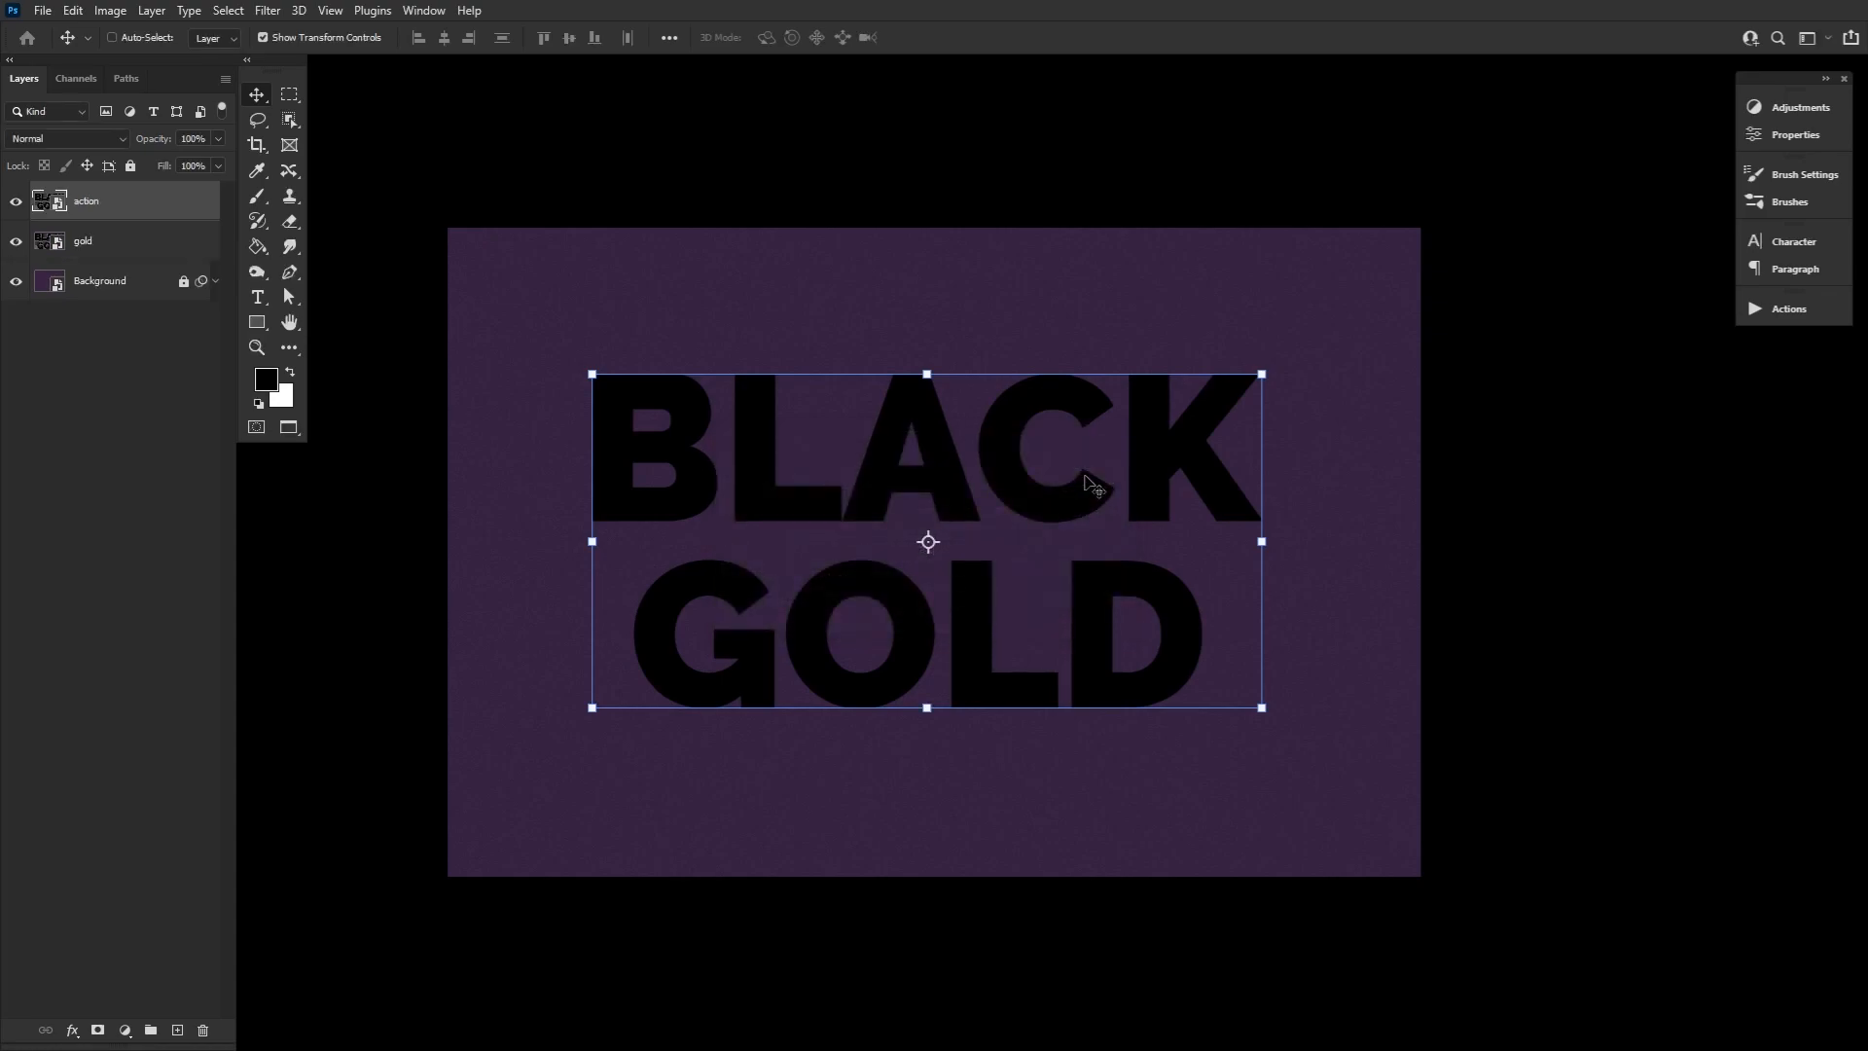
Create a new action set named "shrinnking action".
{"action": "left_click", "coordinate": [423, 10]}
{"action": "left_click", "coordinate": [469, 122]}
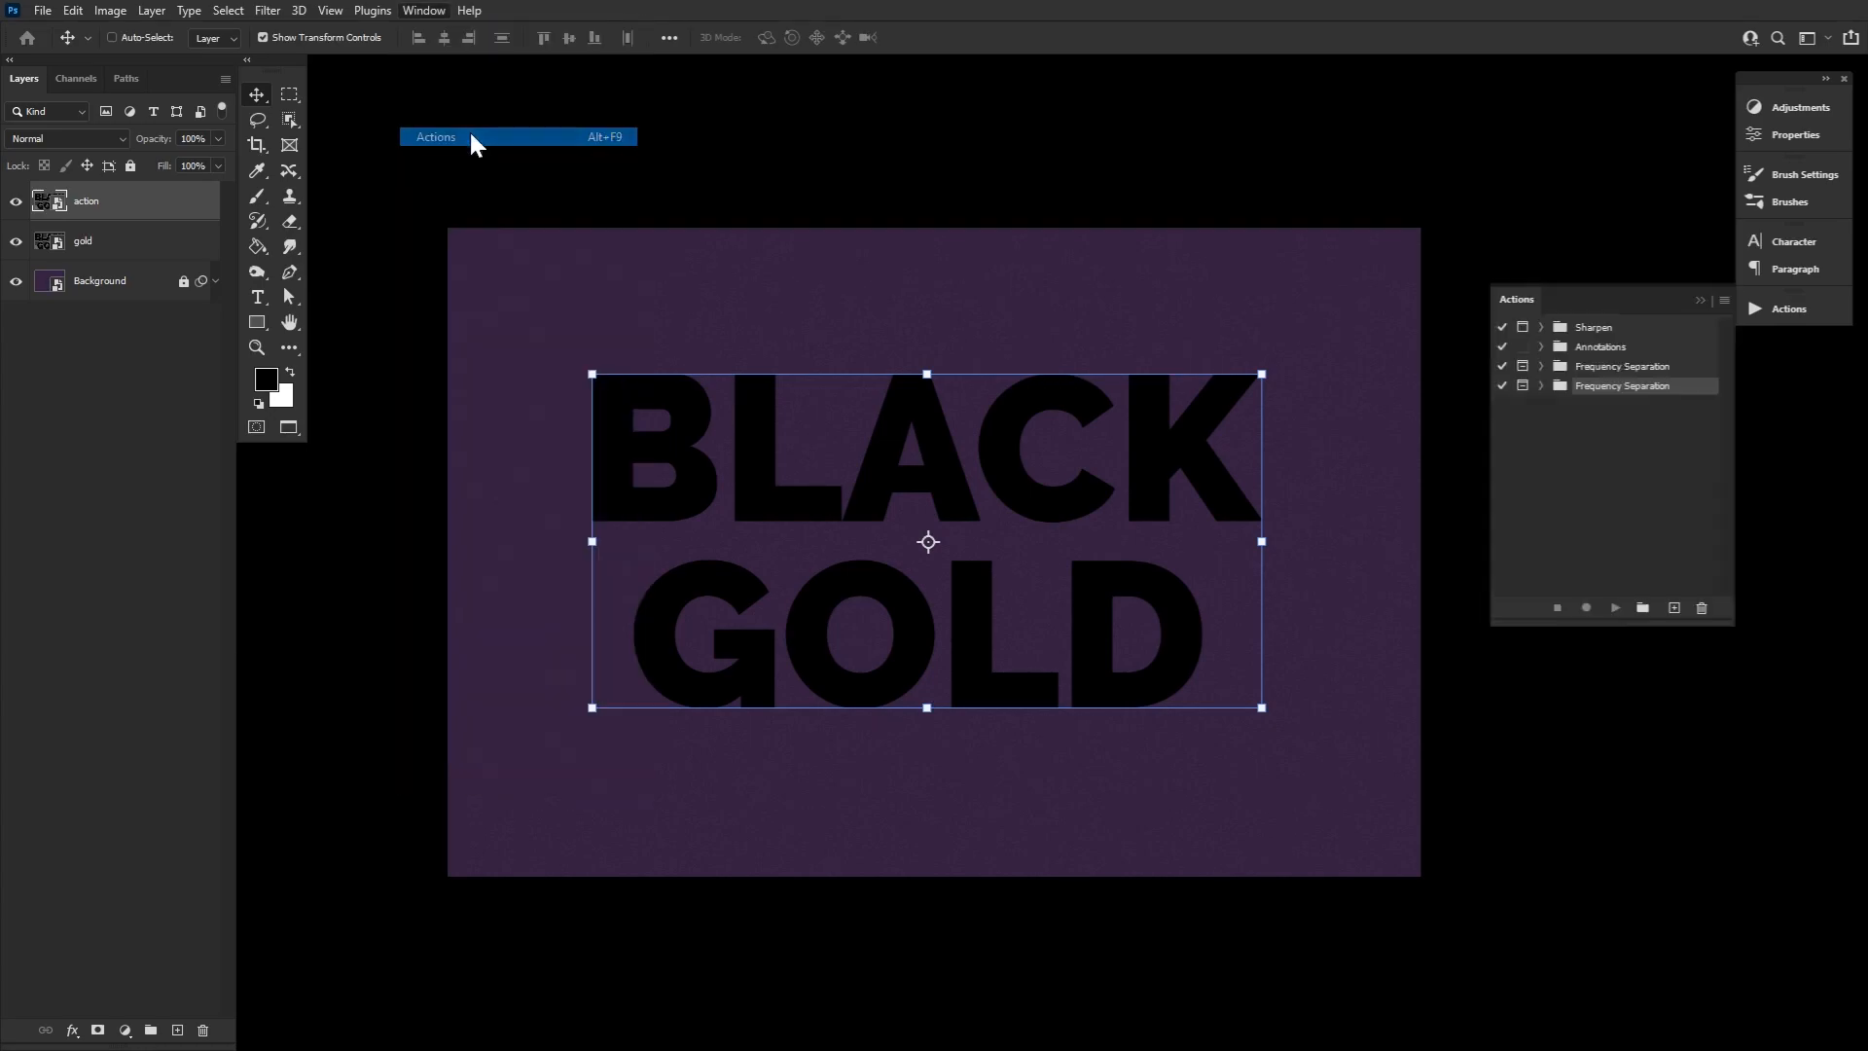
{"action": "left_click", "coordinate": [1643, 608]}
{"action": "type", "text": "shrinnking action"}
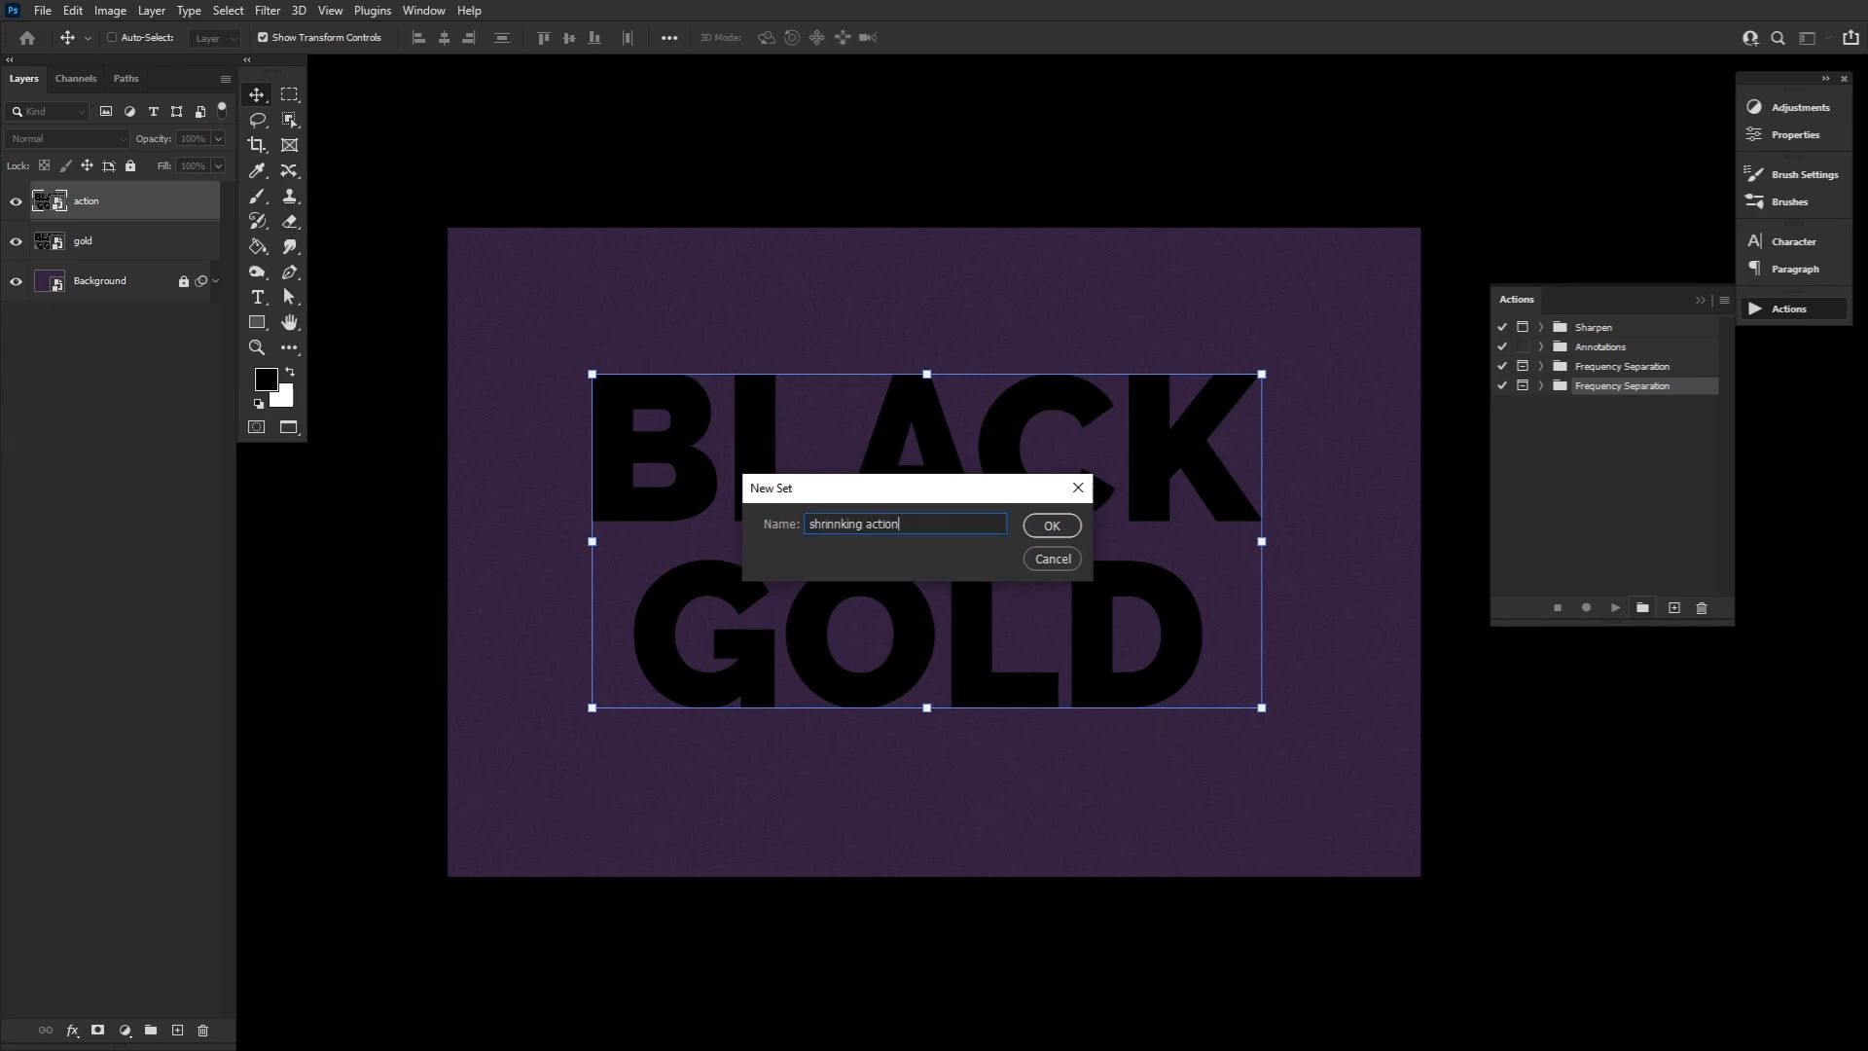
{"action": "key", "text": "Return"}
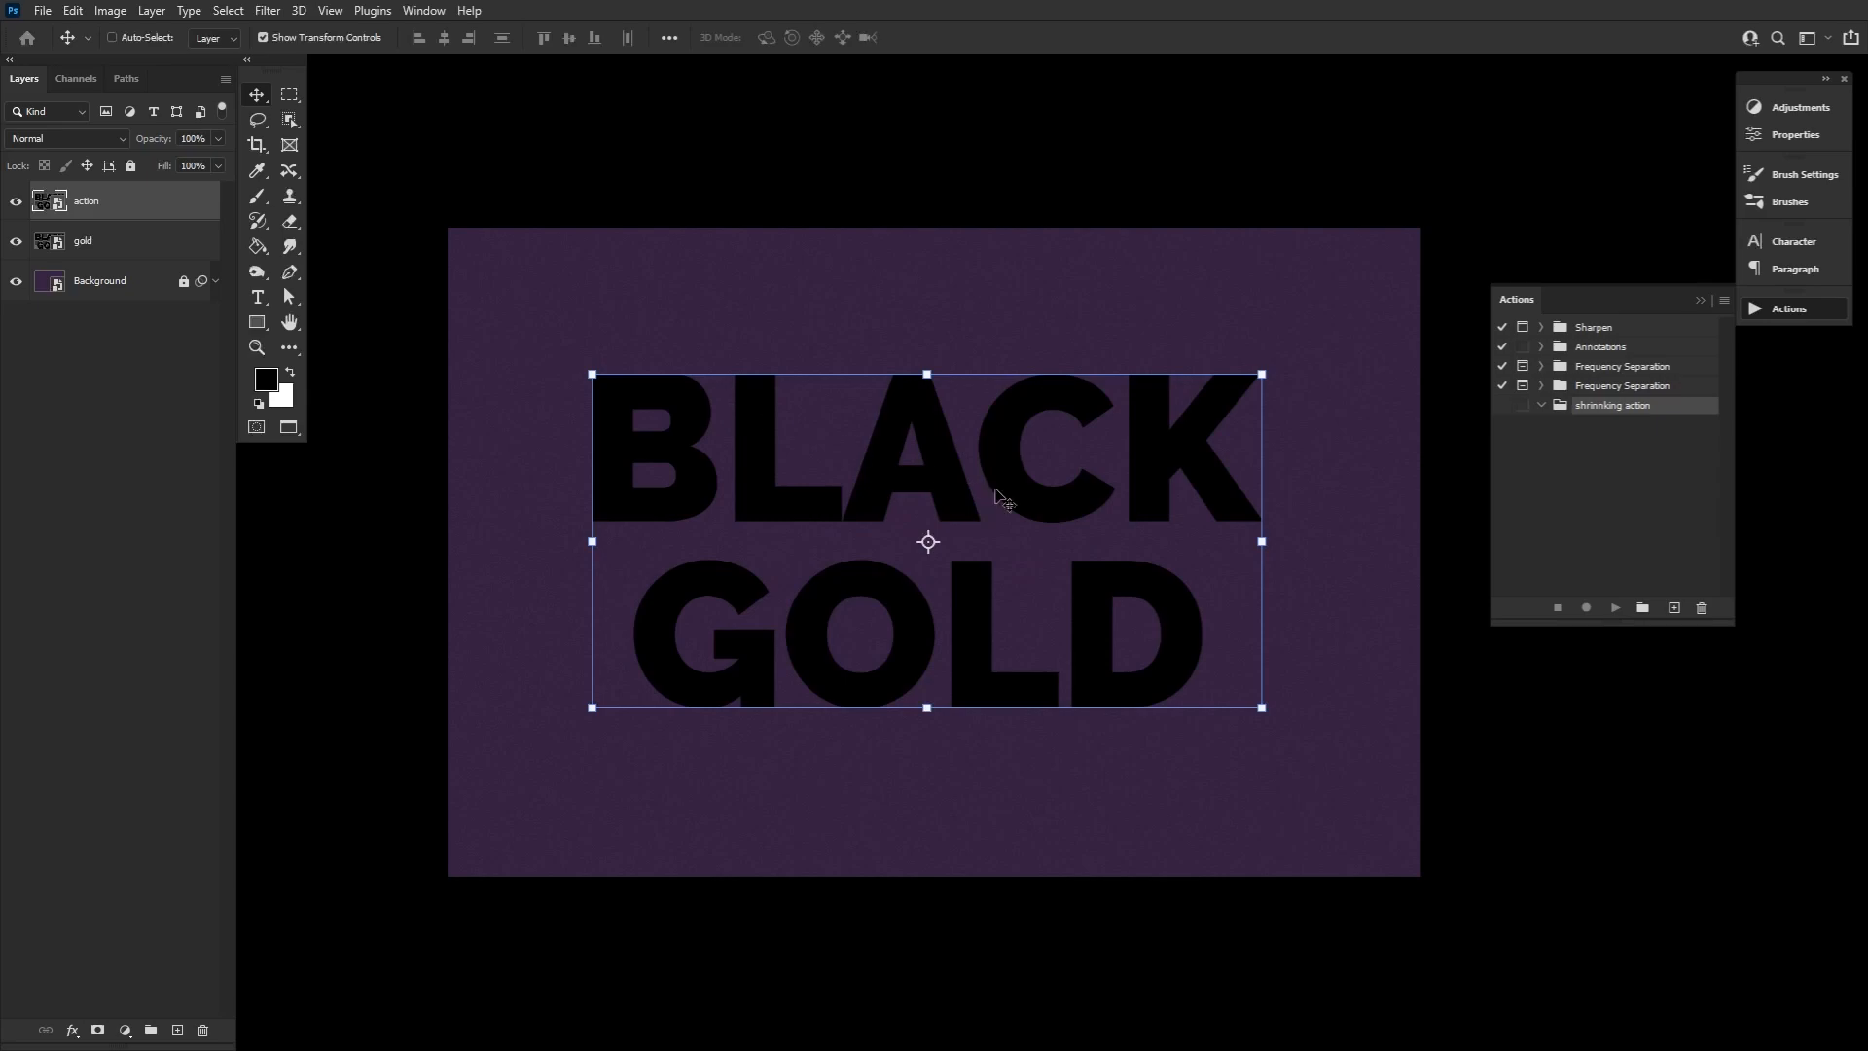
Start recording a new action named shrink in the shrinnking action set.
{"action": "left_click", "coordinate": [1673, 607]}
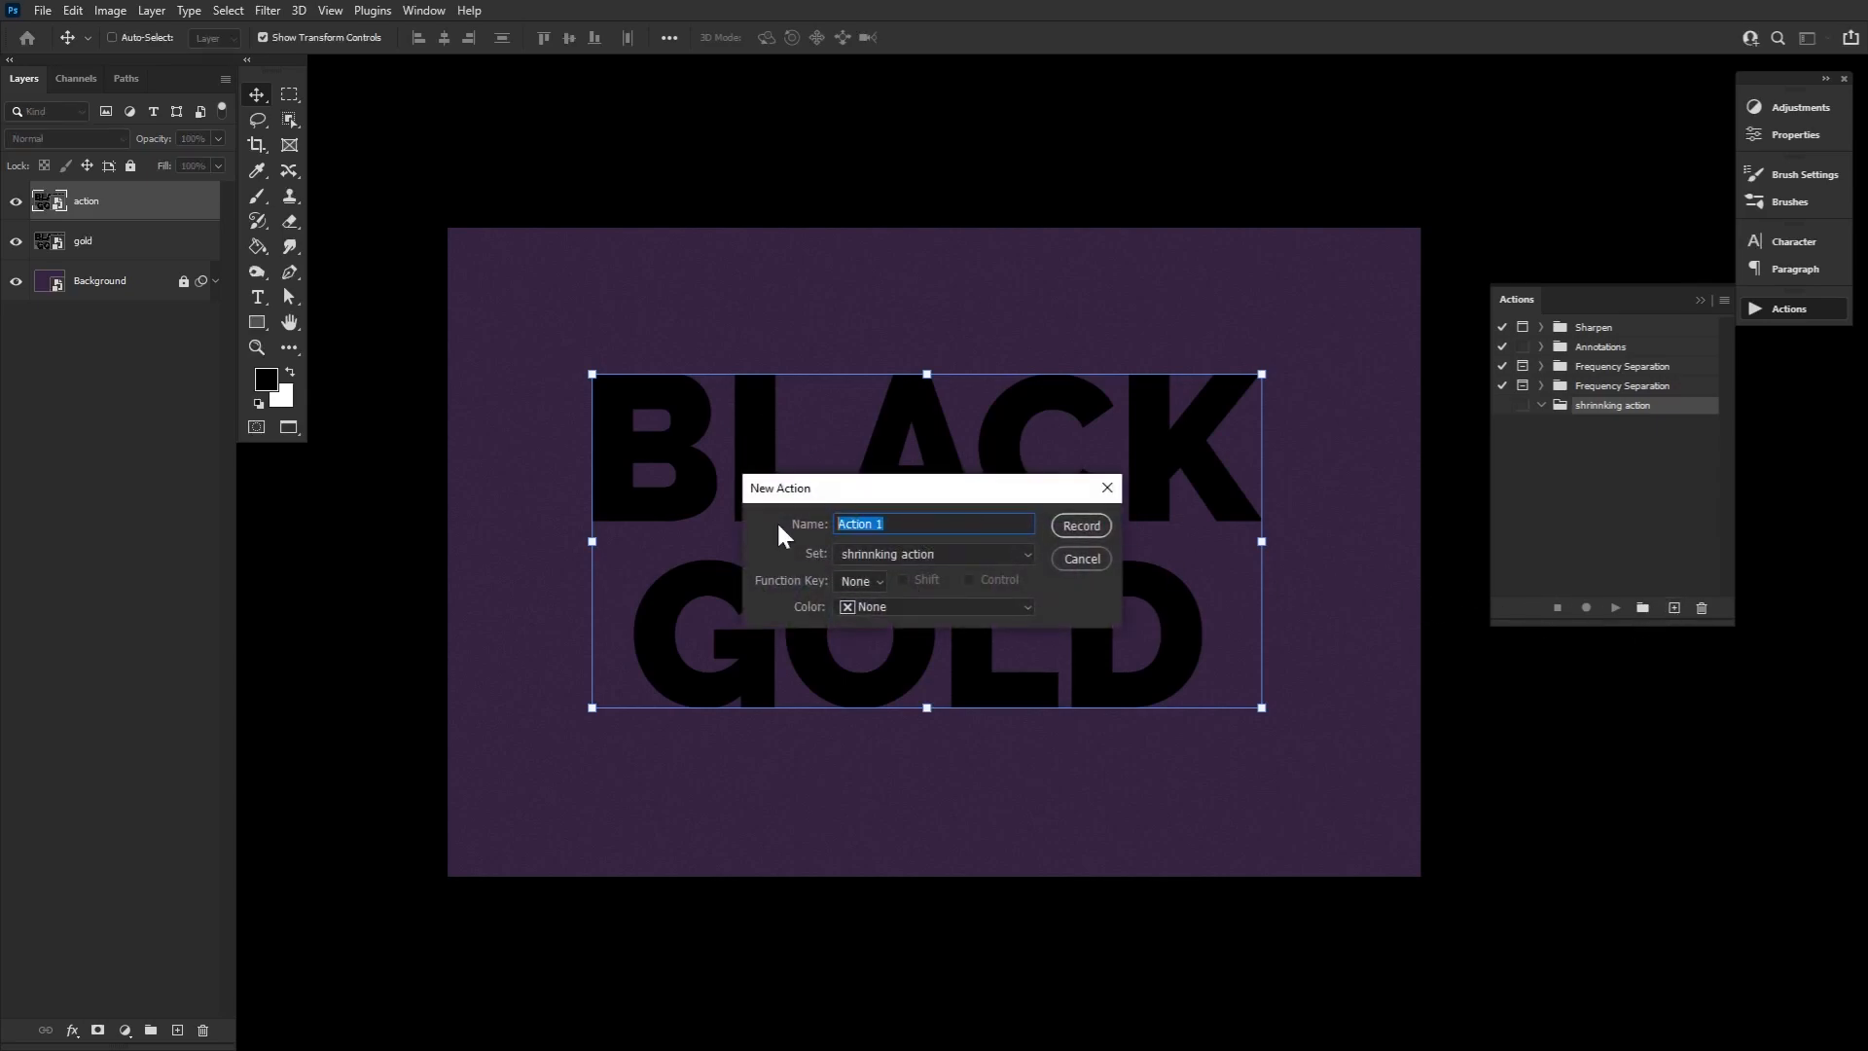
{"action": "type", "text": "shrink"}
{"action": "key", "text": "Return"}
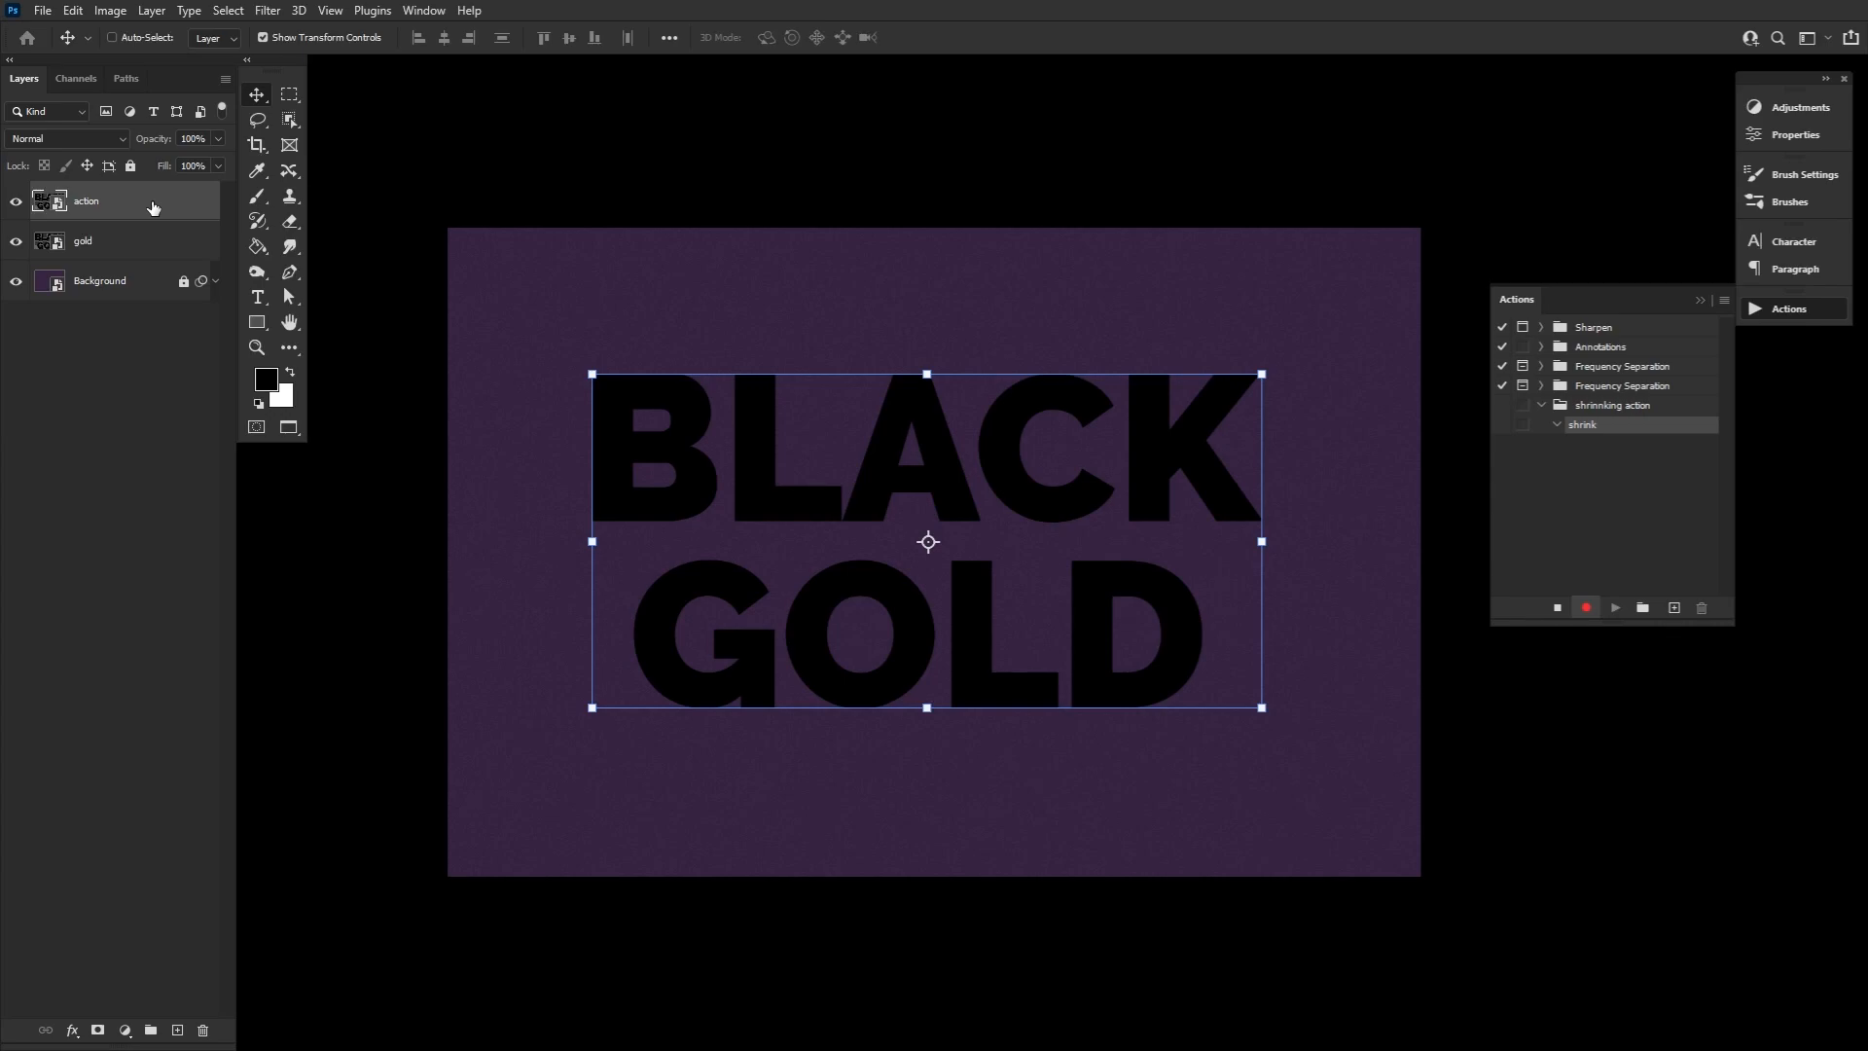
Duplicate the action layer and send the copy one level backward beneath the original.
{"action": "key", "text": "ctrl+j"}
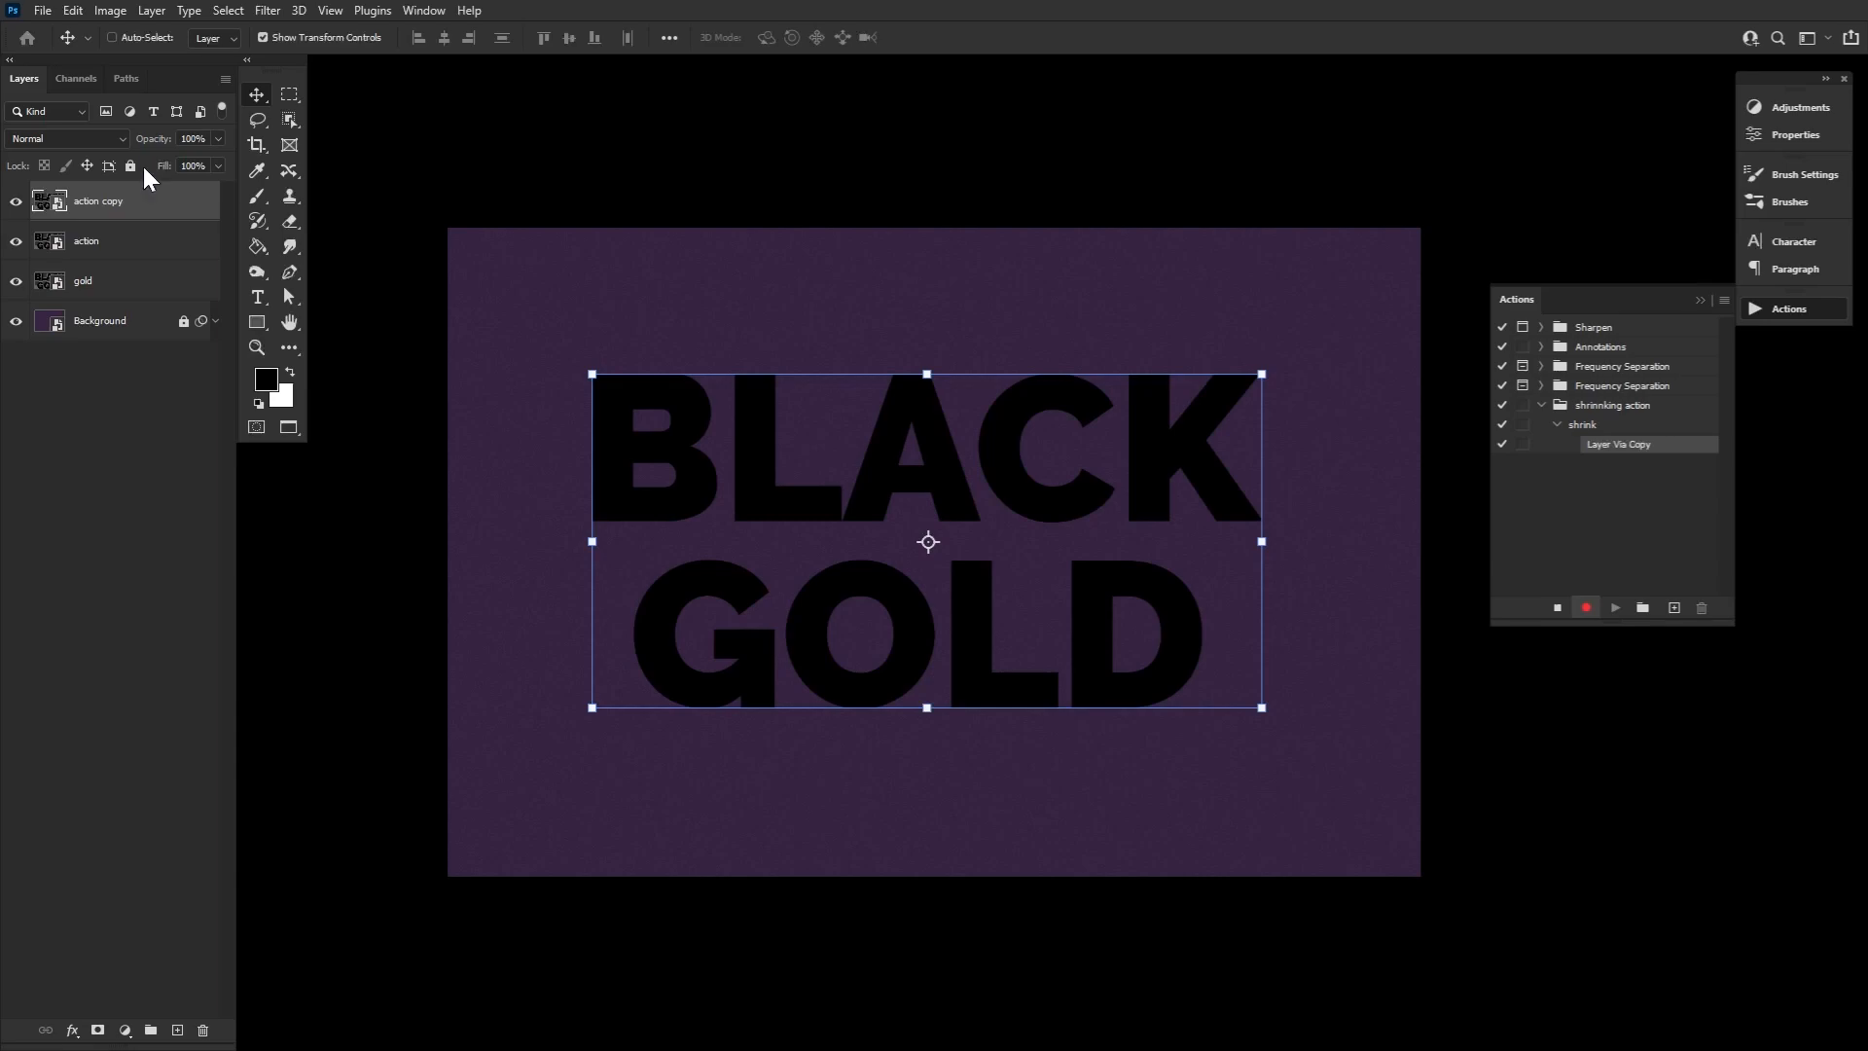
{"action": "left_click", "coordinate": [150, 11]}
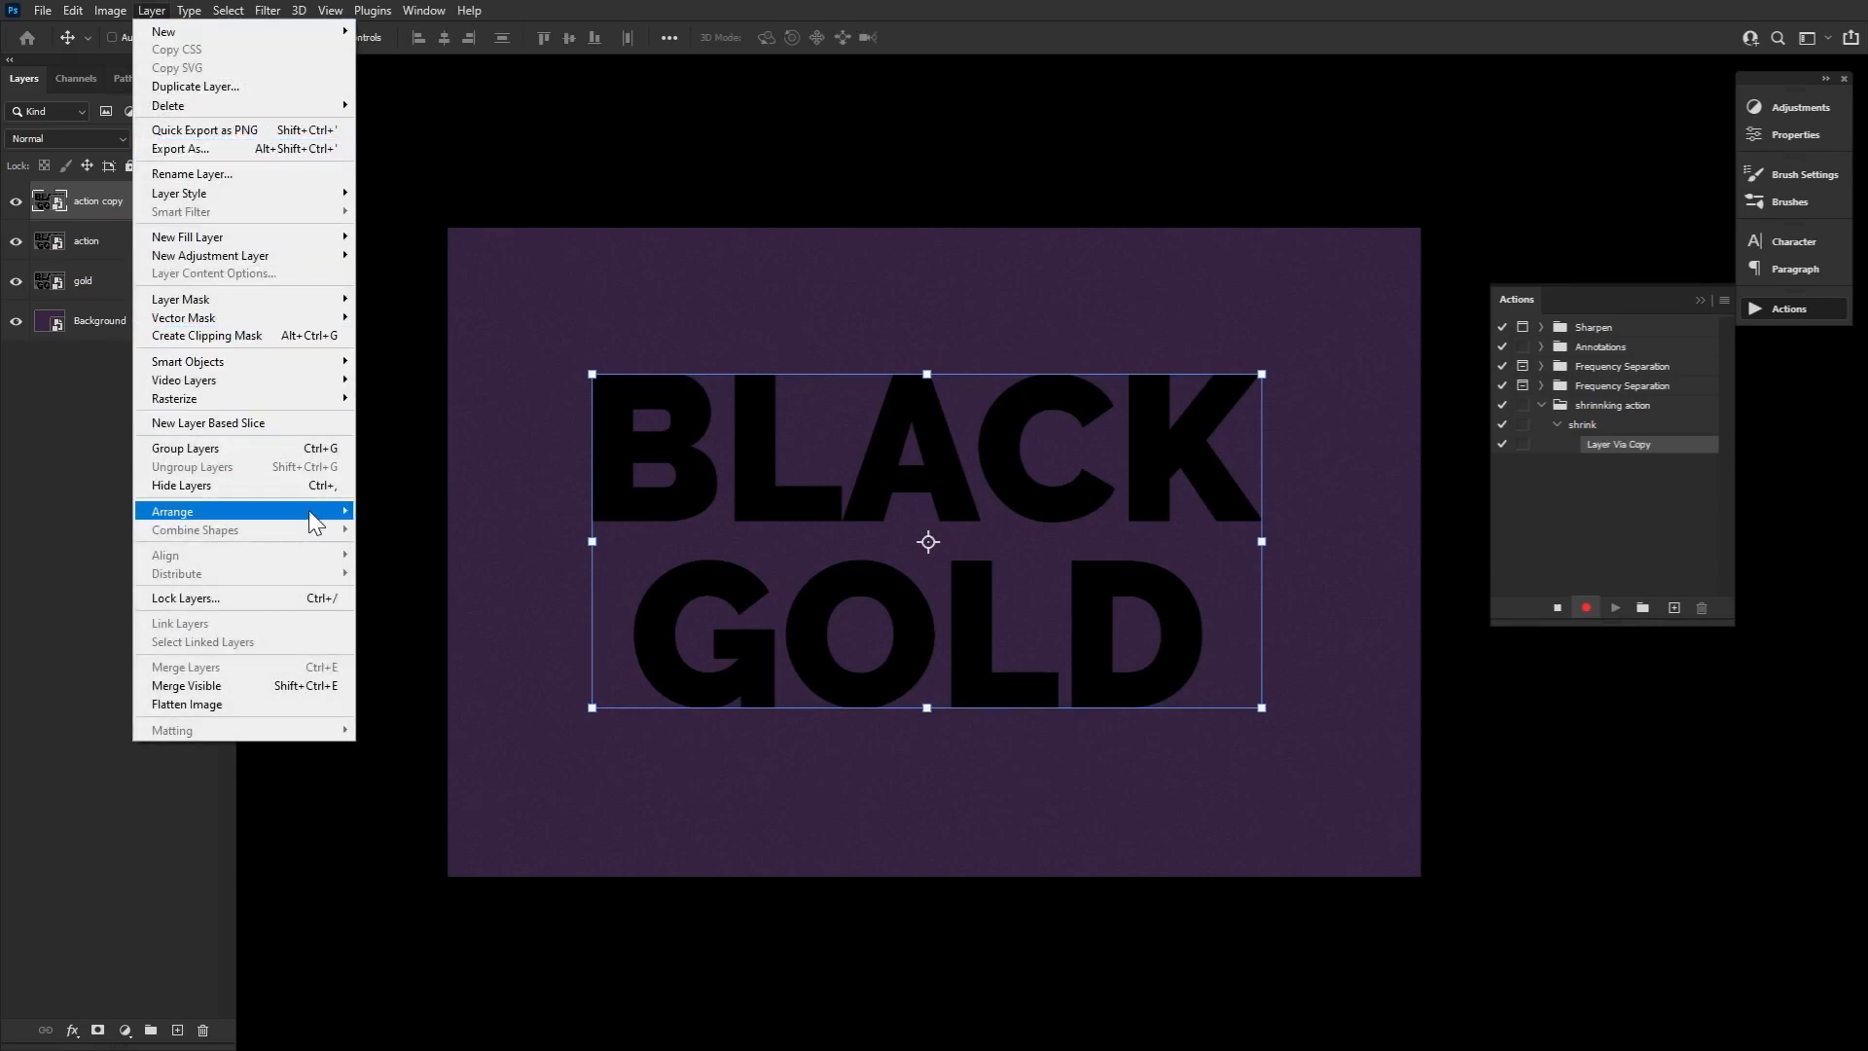
{"action": "mouse_move", "coordinate": [308, 510]}
{"action": "left_click", "coordinate": [428, 548]}
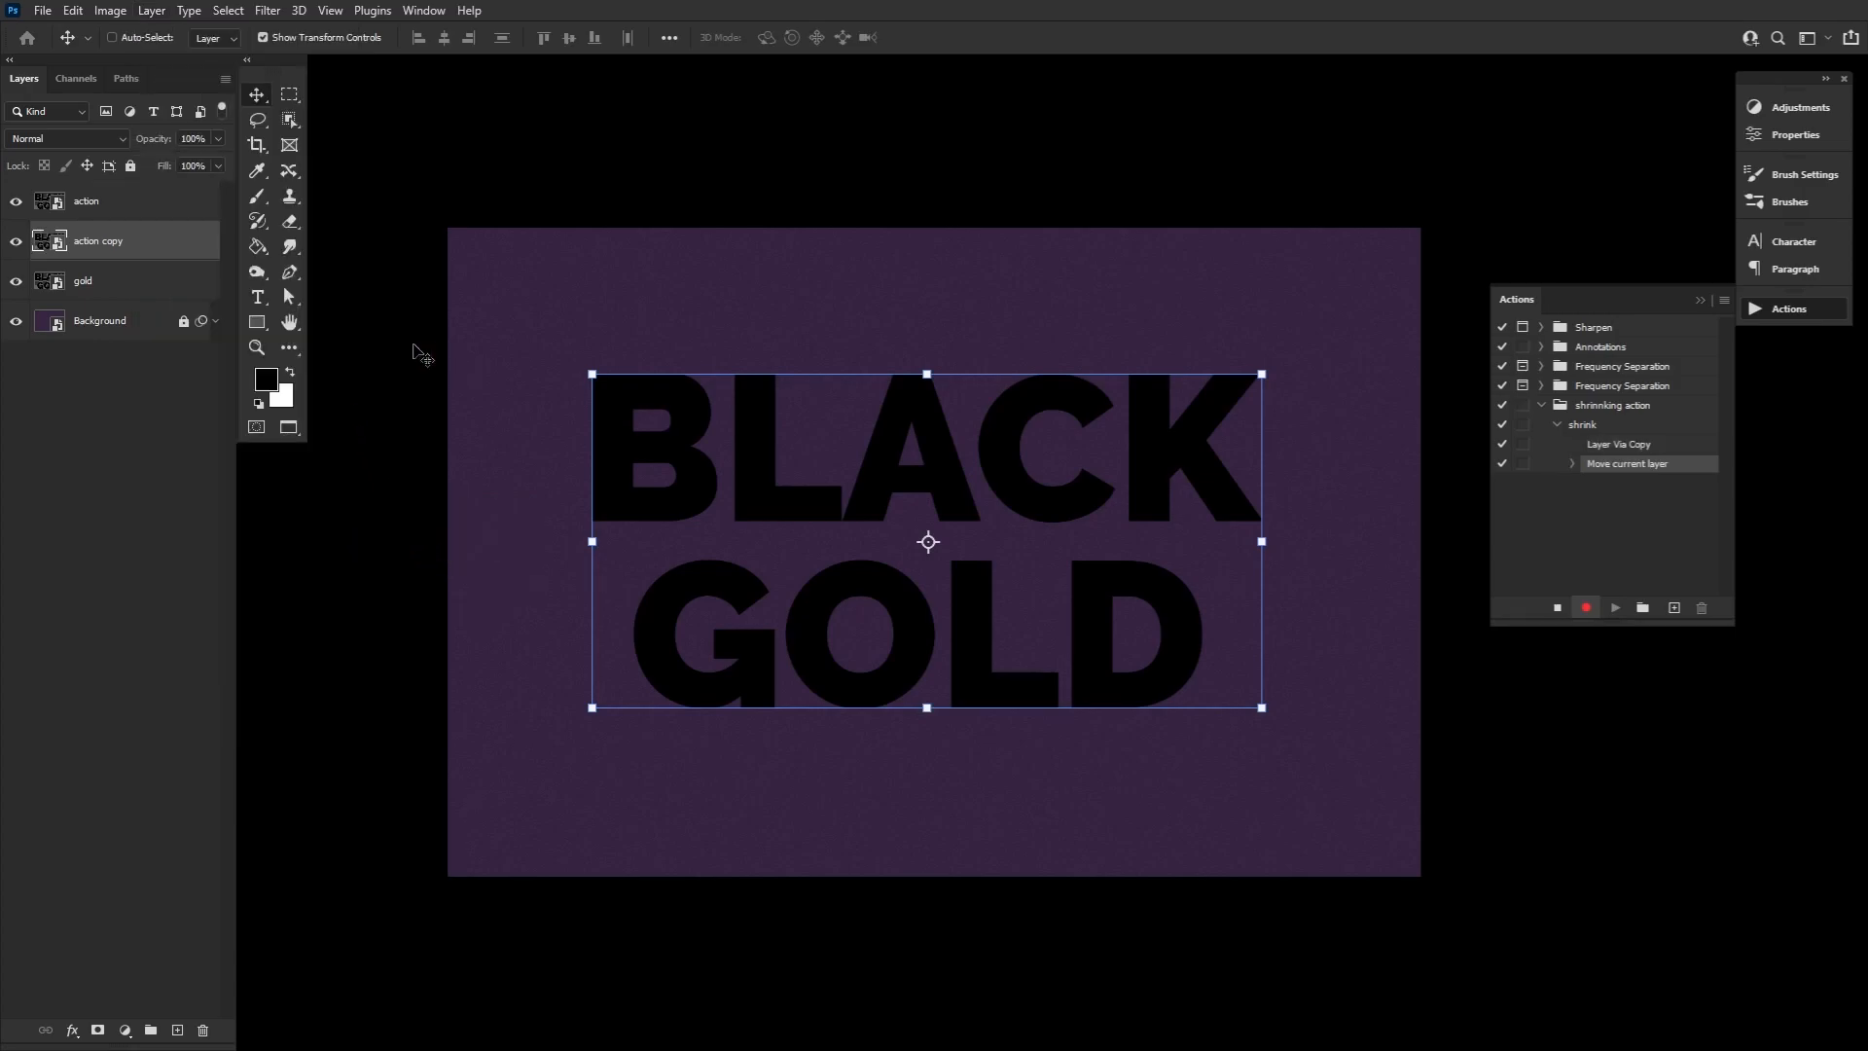
Transform the action copy layer to 99.93% width and 99.90% height.
{"action": "key", "text": "ctrl+t"}
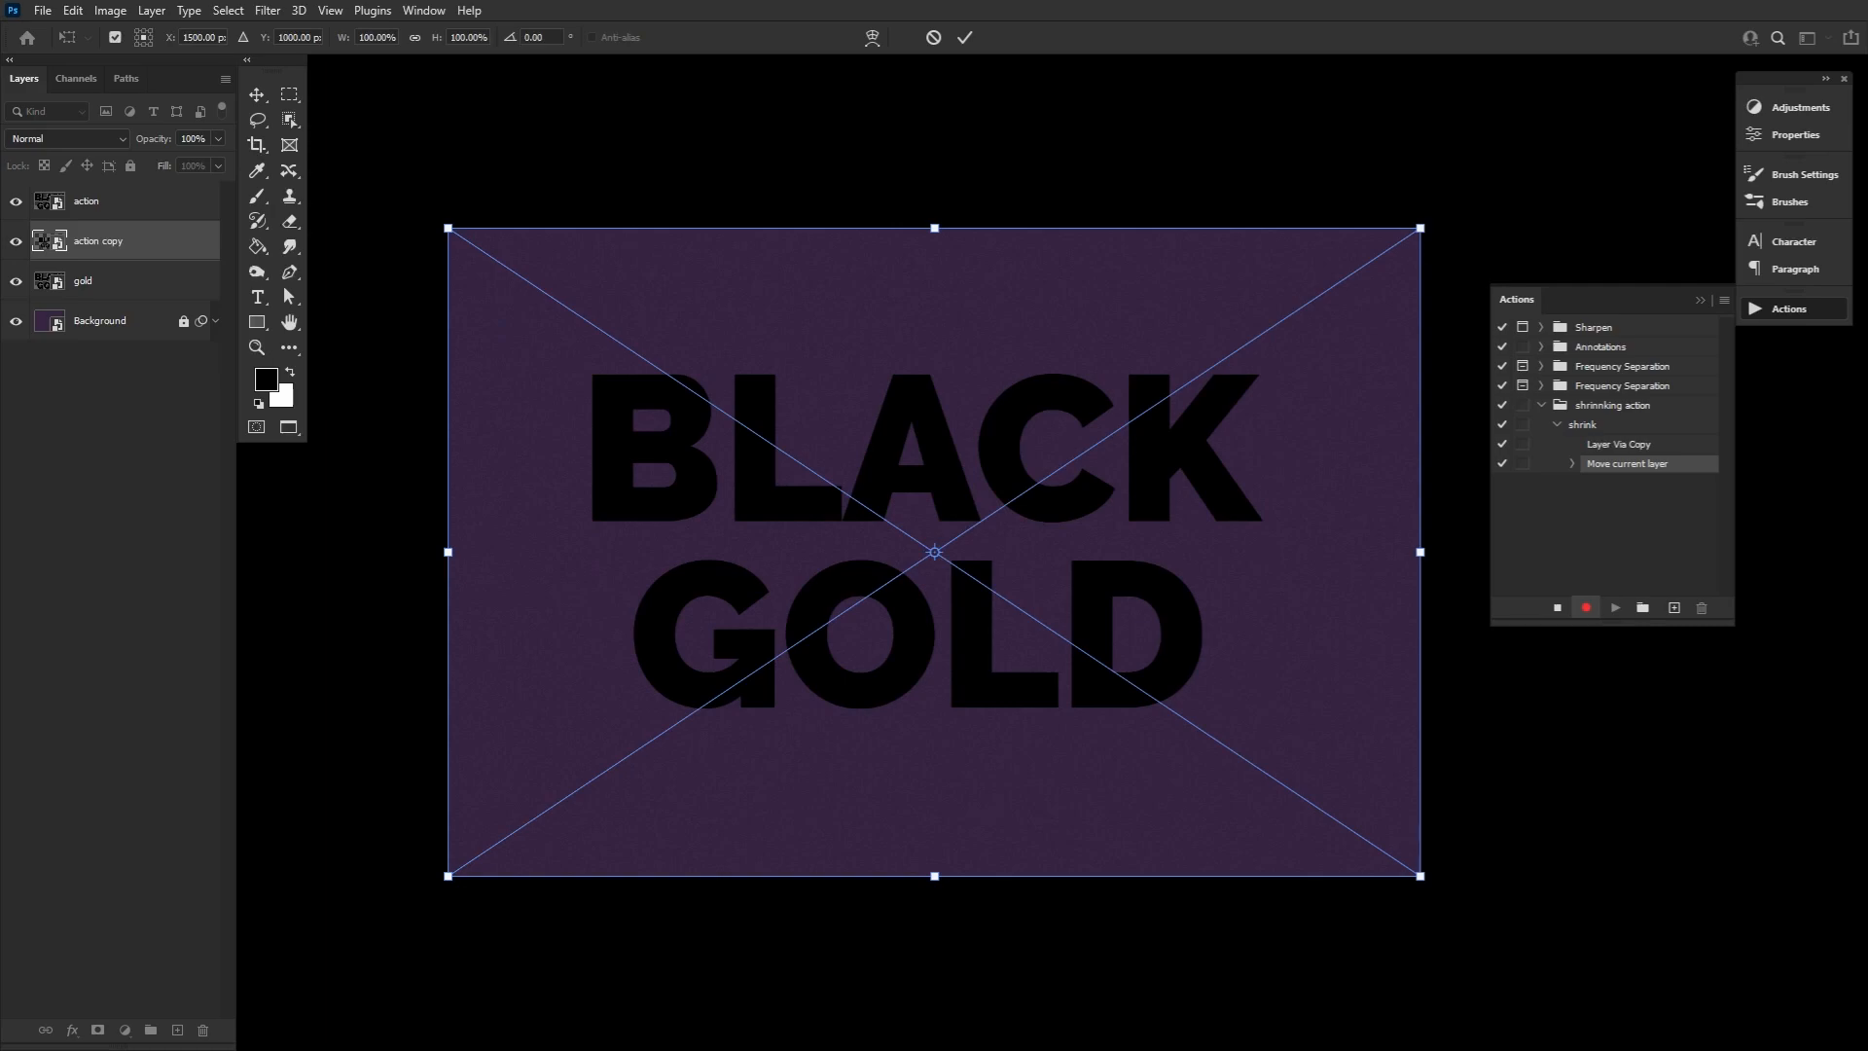
{"action": "key", "text": "shift+Tab"}
{"action": "type", "text": "99"}
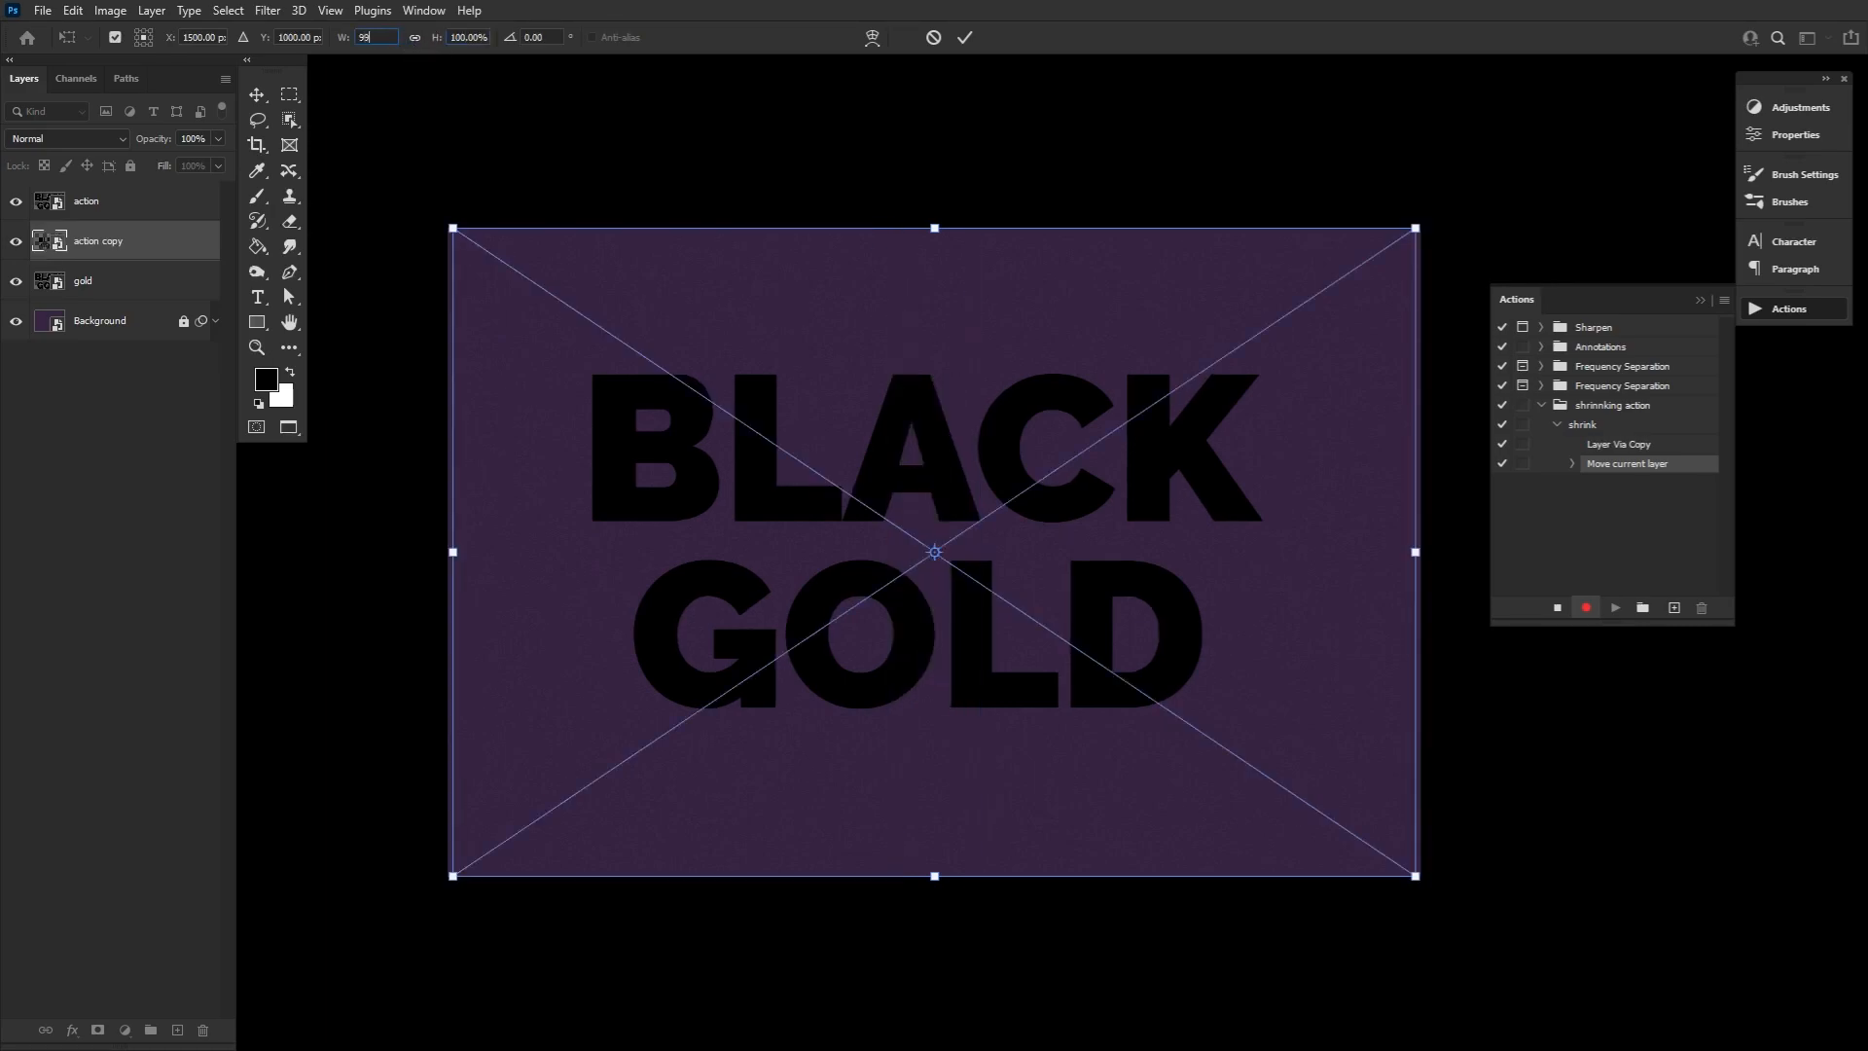
{"action": "type", "text": ".93"}
{"action": "left_click", "coordinate": [467, 37]}
{"action": "double_click", "coordinate": [467, 37]}
{"action": "type", "text": "99.90"}
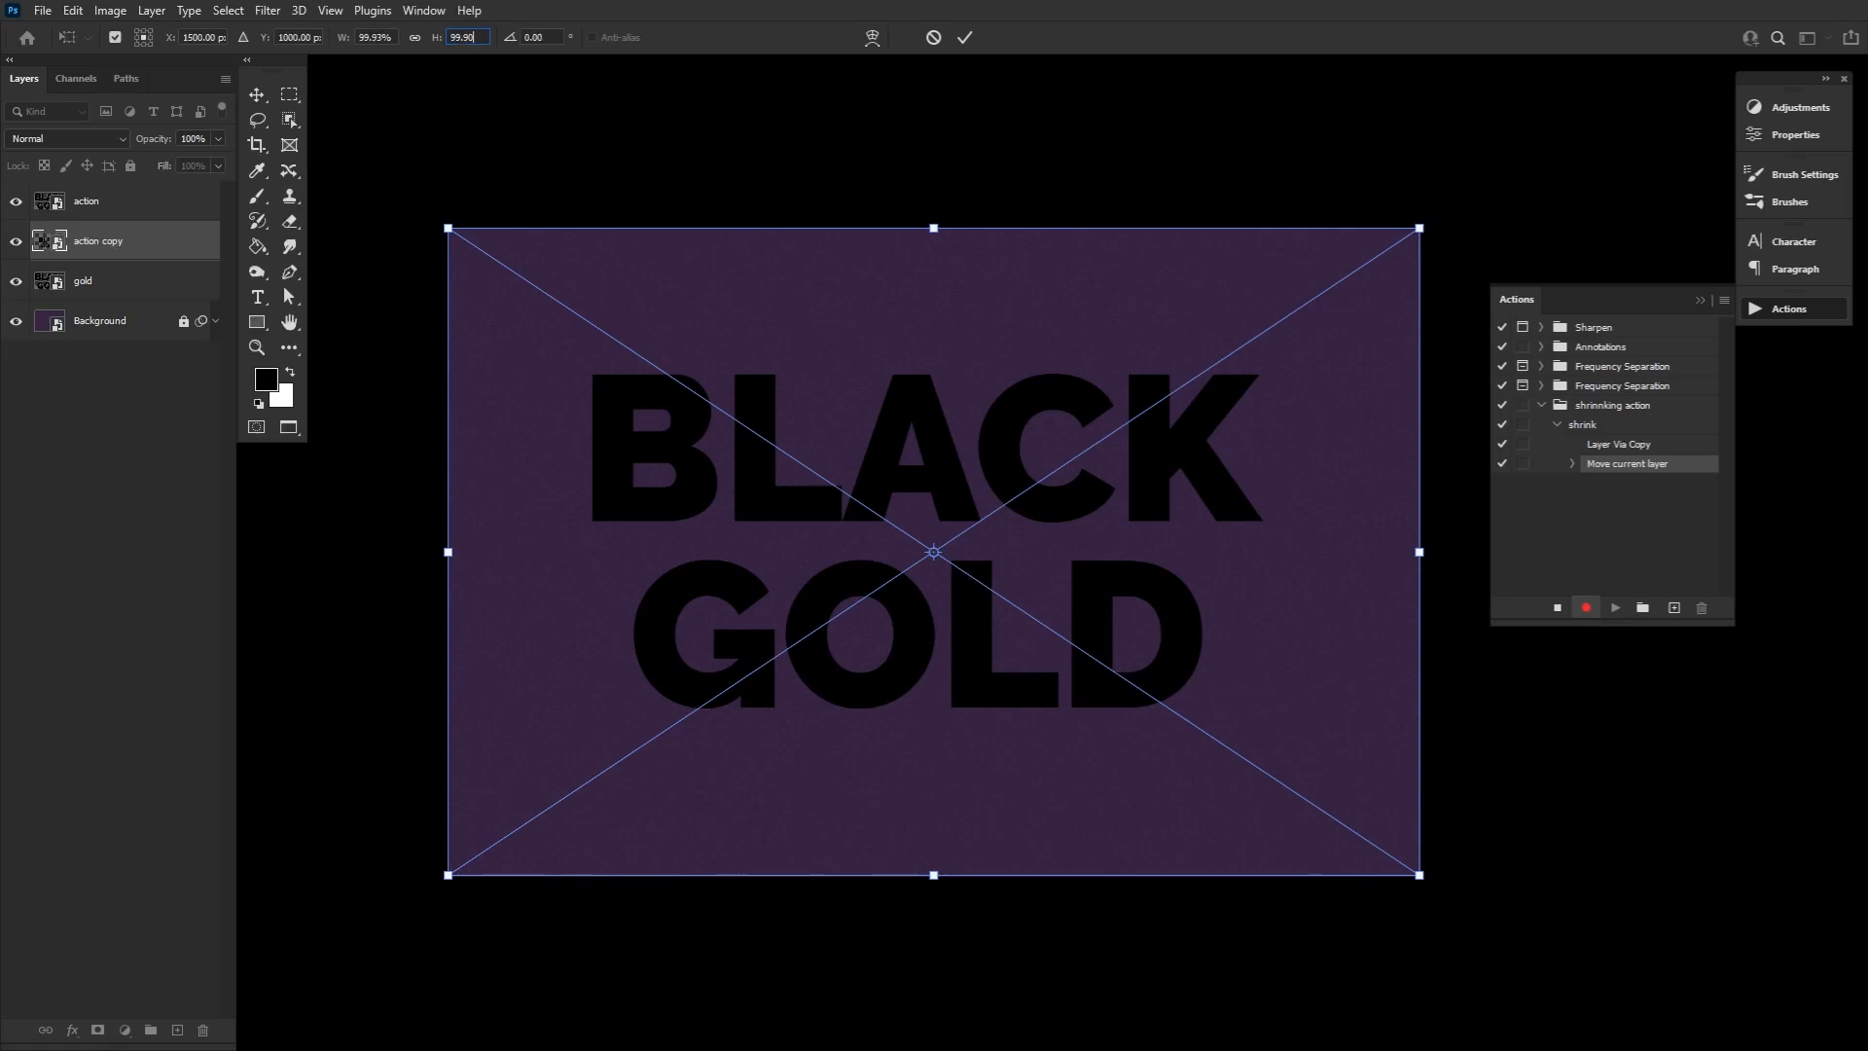
{"action": "key", "text": "Return"}
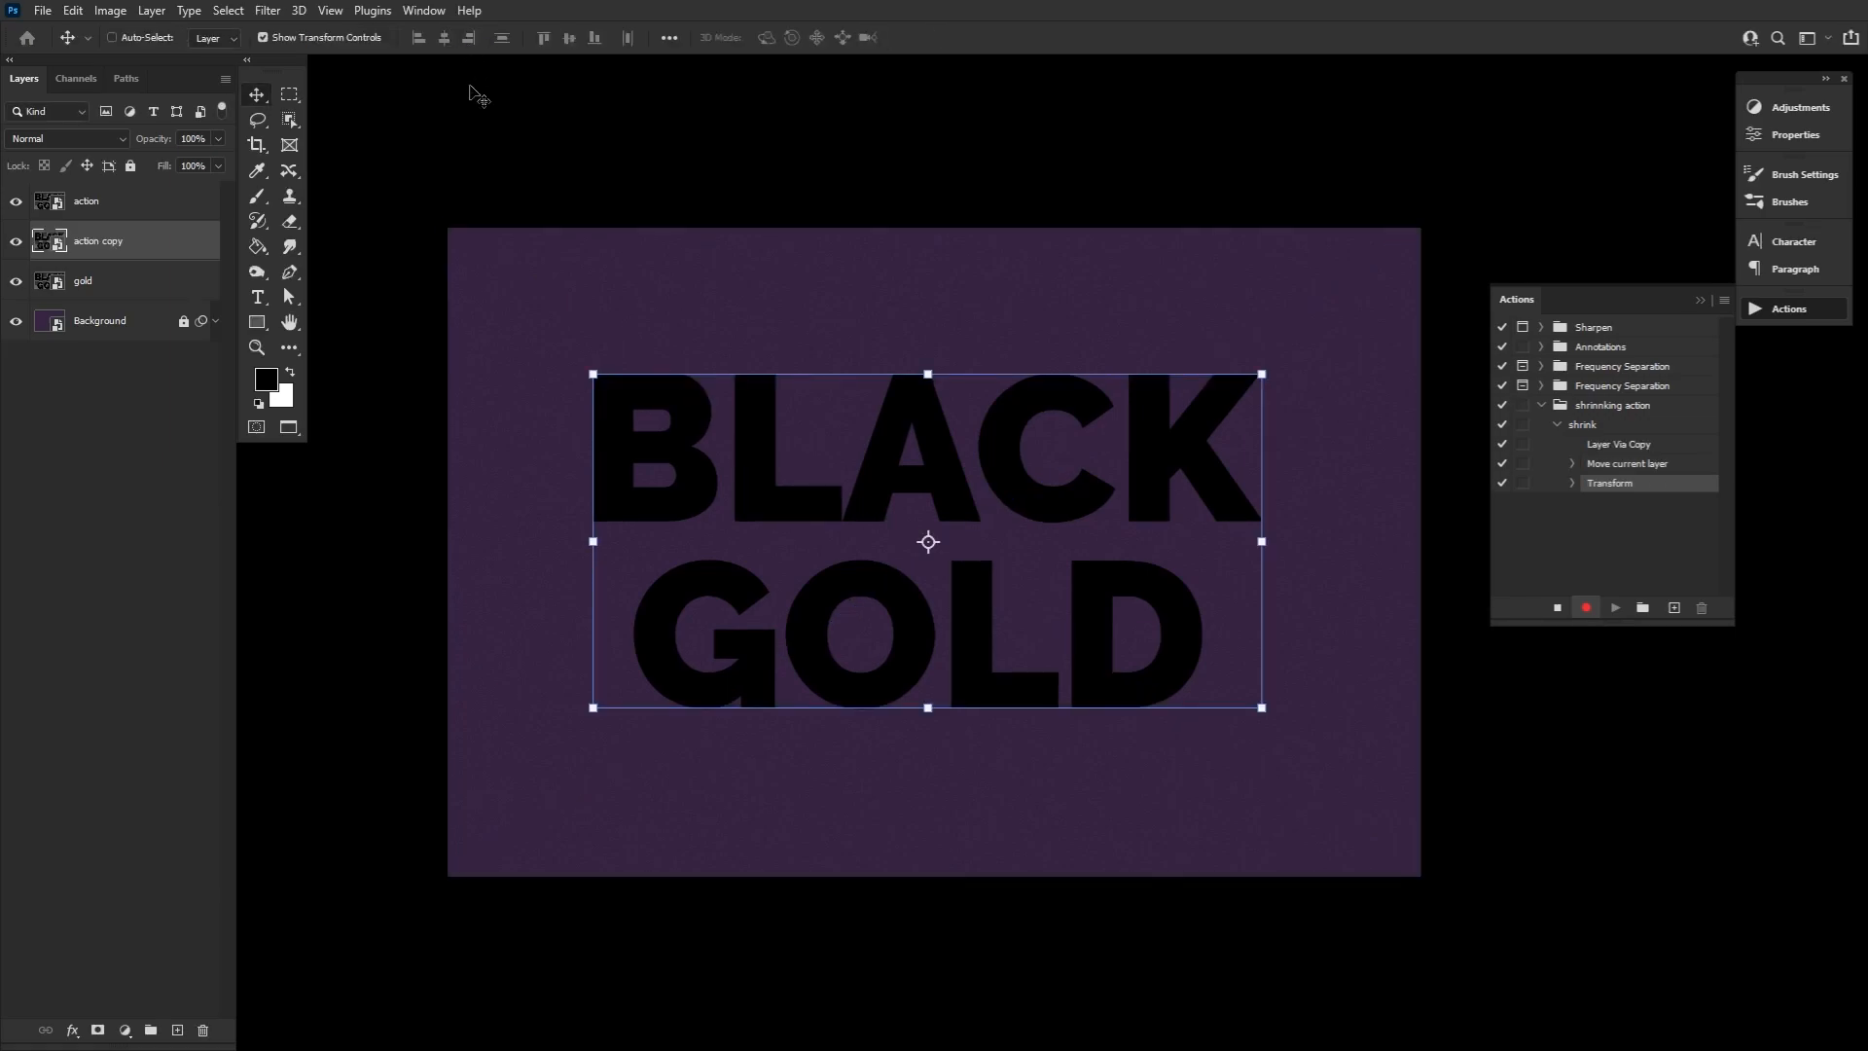
Stop the action recording and delete the action and action copy layers.
{"action": "left_click", "coordinate": [1558, 609]}
{"action": "left_click", "coordinate": [172, 218], "text": "shift"}
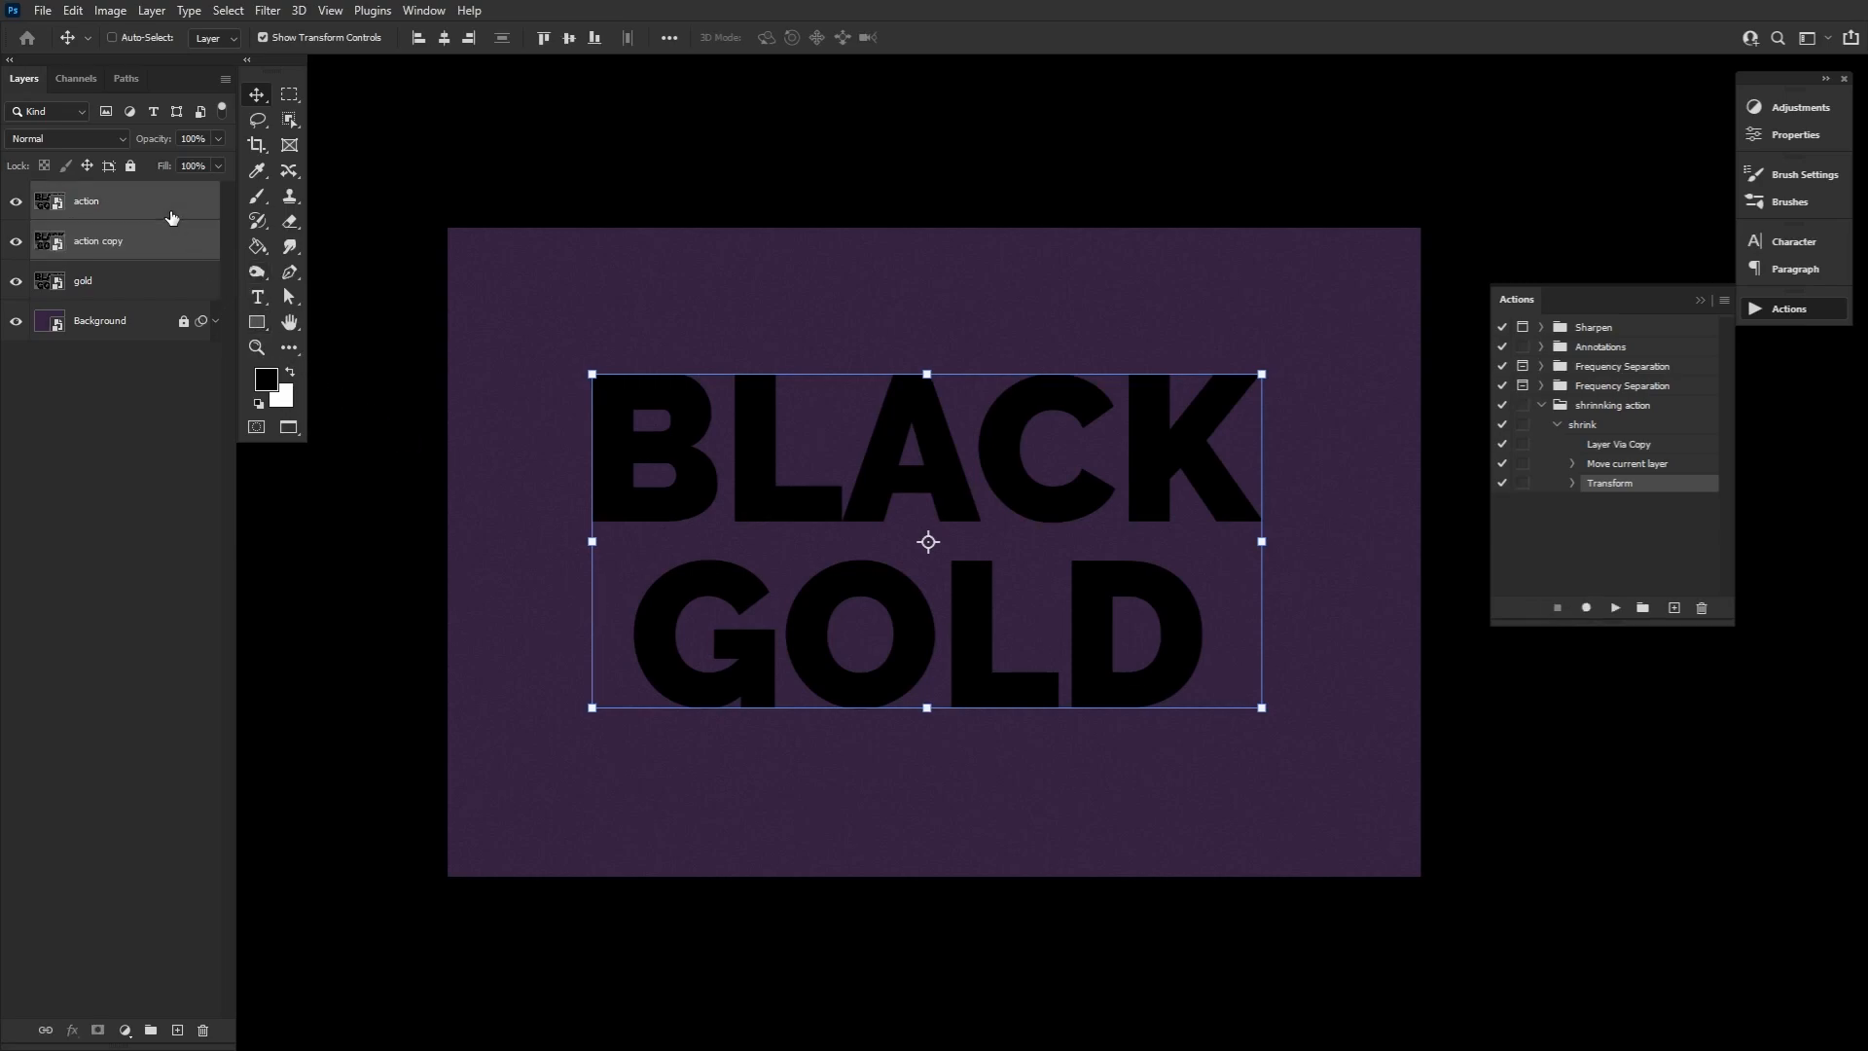
{"action": "key", "text": "Delete"}
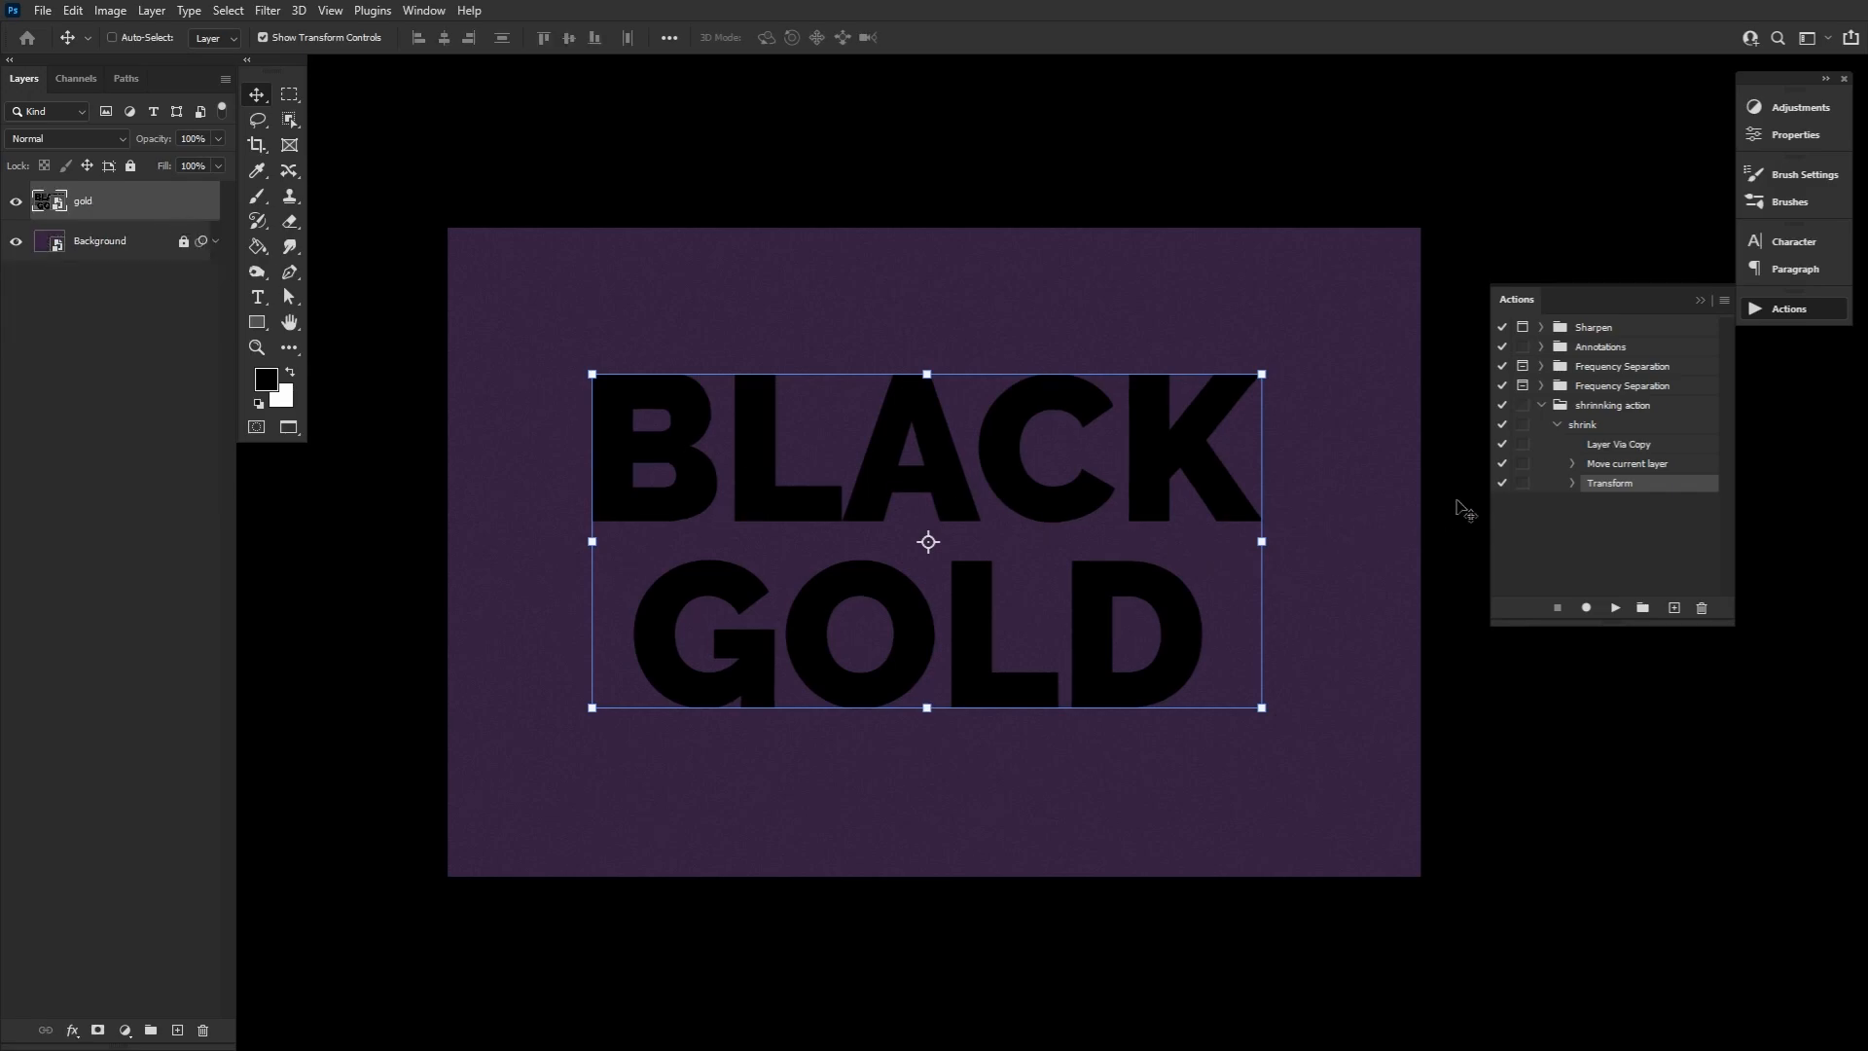
Play the shrink action repeatedly from the gold layer until the stack of shrunken copies reaches gold copy 105.
{"action": "left_click", "coordinate": [1605, 432]}
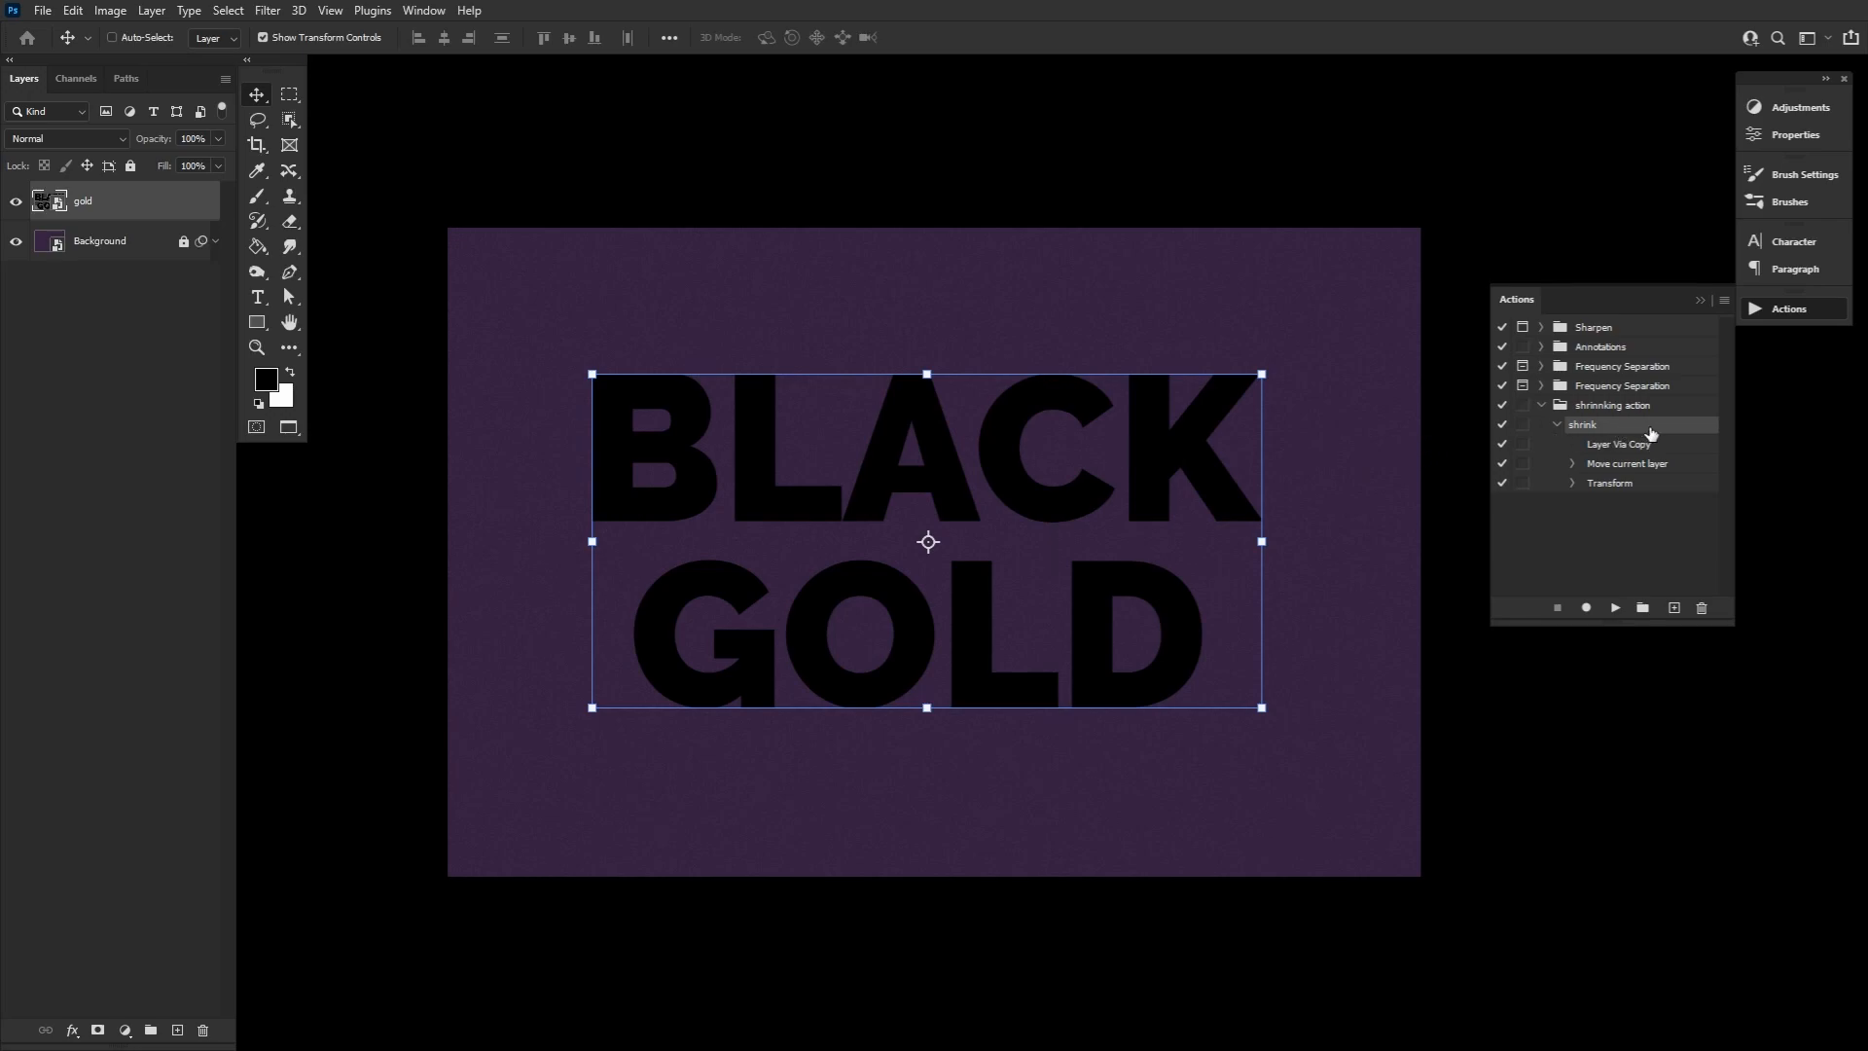
{"action": "left_click", "coordinate": [1615, 610]}
{"action": "left_click", "coordinate": [1615, 610]}
{"action": "left_click", "coordinate": [1615, 610]}
{"action": "left_click", "coordinate": [1615, 610]}
{"action": "left_click", "coordinate": [1615, 610]}
{"action": "left_click", "coordinate": [1615, 610]}
{"action": "left_click", "coordinate": [1615, 610]}
{"action": "left_click", "coordinate": [1615, 610]}
{"action": "left_click", "coordinate": [1615, 610]}
{"action": "left_click", "coordinate": [1615, 610]}
{"action": "left_click", "coordinate": [1615, 610]}
{"action": "left_click", "coordinate": [1615, 610]}
{"action": "left_click", "coordinate": [1615, 610]}
{"action": "left_click", "coordinate": [1615, 610]}
{"action": "left_click", "coordinate": [1615, 610]}
{"action": "left_click", "coordinate": [1615, 610]}
{"action": "left_click", "coordinate": [1615, 610]}
{"action": "left_click", "coordinate": [1615, 610]}
{"action": "left_click", "coordinate": [1615, 610]}
{"action": "left_click", "coordinate": [1615, 610]}
{"action": "left_click", "coordinate": [1615, 610]}
{"action": "left_click", "coordinate": [1615, 610]}
{"action": "left_click", "coordinate": [1615, 610]}
{"action": "left_click", "coordinate": [1615, 610]}
{"action": "left_click", "coordinate": [1615, 610]}
{"action": "left_click", "coordinate": [1615, 610]}
{"action": "left_click", "coordinate": [1615, 610]}
{"action": "left_click", "coordinate": [1615, 610]}
{"action": "left_click", "coordinate": [1615, 610]}
{"action": "left_click", "coordinate": [1615, 610]}
{"action": "left_click", "coordinate": [1615, 610]}
{"action": "left_click", "coordinate": [1615, 610]}
{"action": "left_click", "coordinate": [1615, 610]}
{"action": "left_click", "coordinate": [1615, 610]}
{"action": "left_click", "coordinate": [1615, 610]}
{"action": "left_click", "coordinate": [1615, 610]}
{"action": "left_click", "coordinate": [1615, 610]}
{"action": "left_click", "coordinate": [1616, 610]}
{"action": "left_click", "coordinate": [1615, 610]}
{"action": "left_click", "coordinate": [1615, 610]}
{"action": "left_click", "coordinate": [1615, 610]}
{"action": "left_click", "coordinate": [1615, 610]}
{"action": "left_click", "coordinate": [1615, 610]}
{"action": "left_click", "coordinate": [1615, 610]}
{"action": "left_click", "coordinate": [1616, 610]}
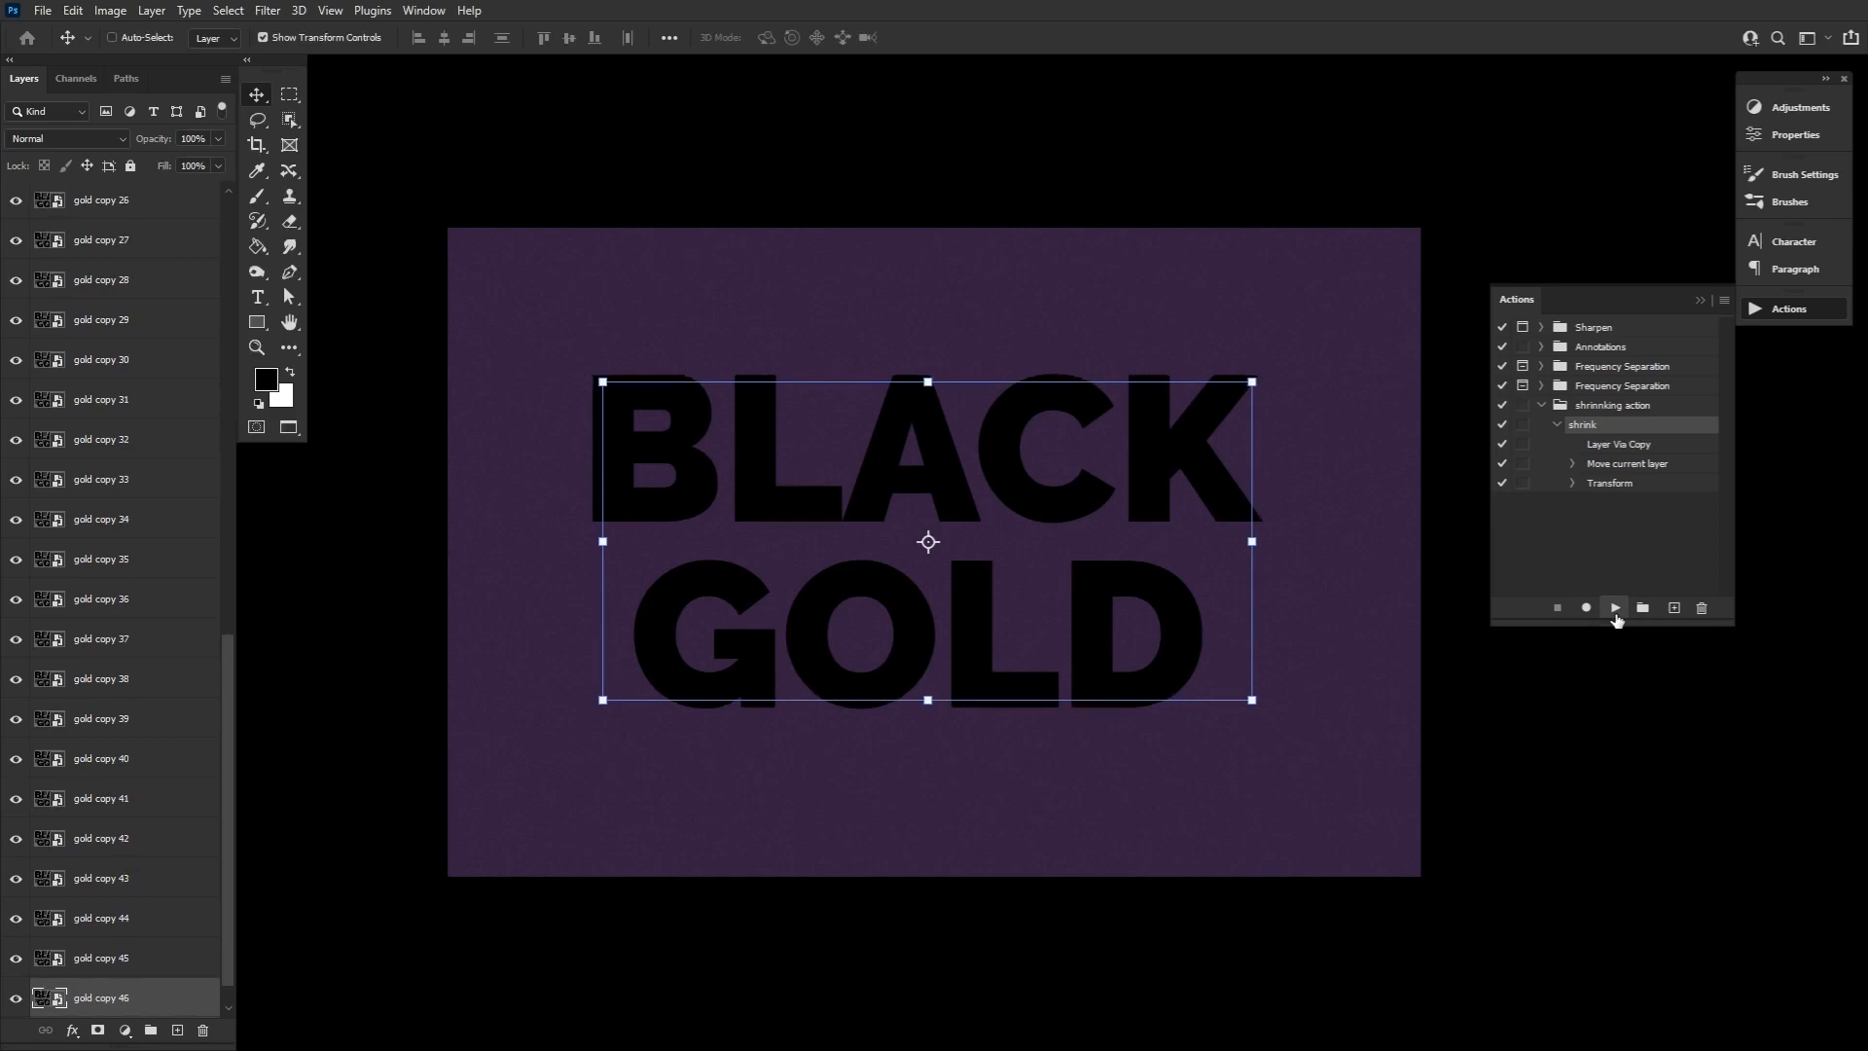
{"action": "left_click", "coordinate": [1615, 610]}
{"action": "left_click", "coordinate": [1615, 610]}
{"action": "left_click", "coordinate": [1615, 610]}
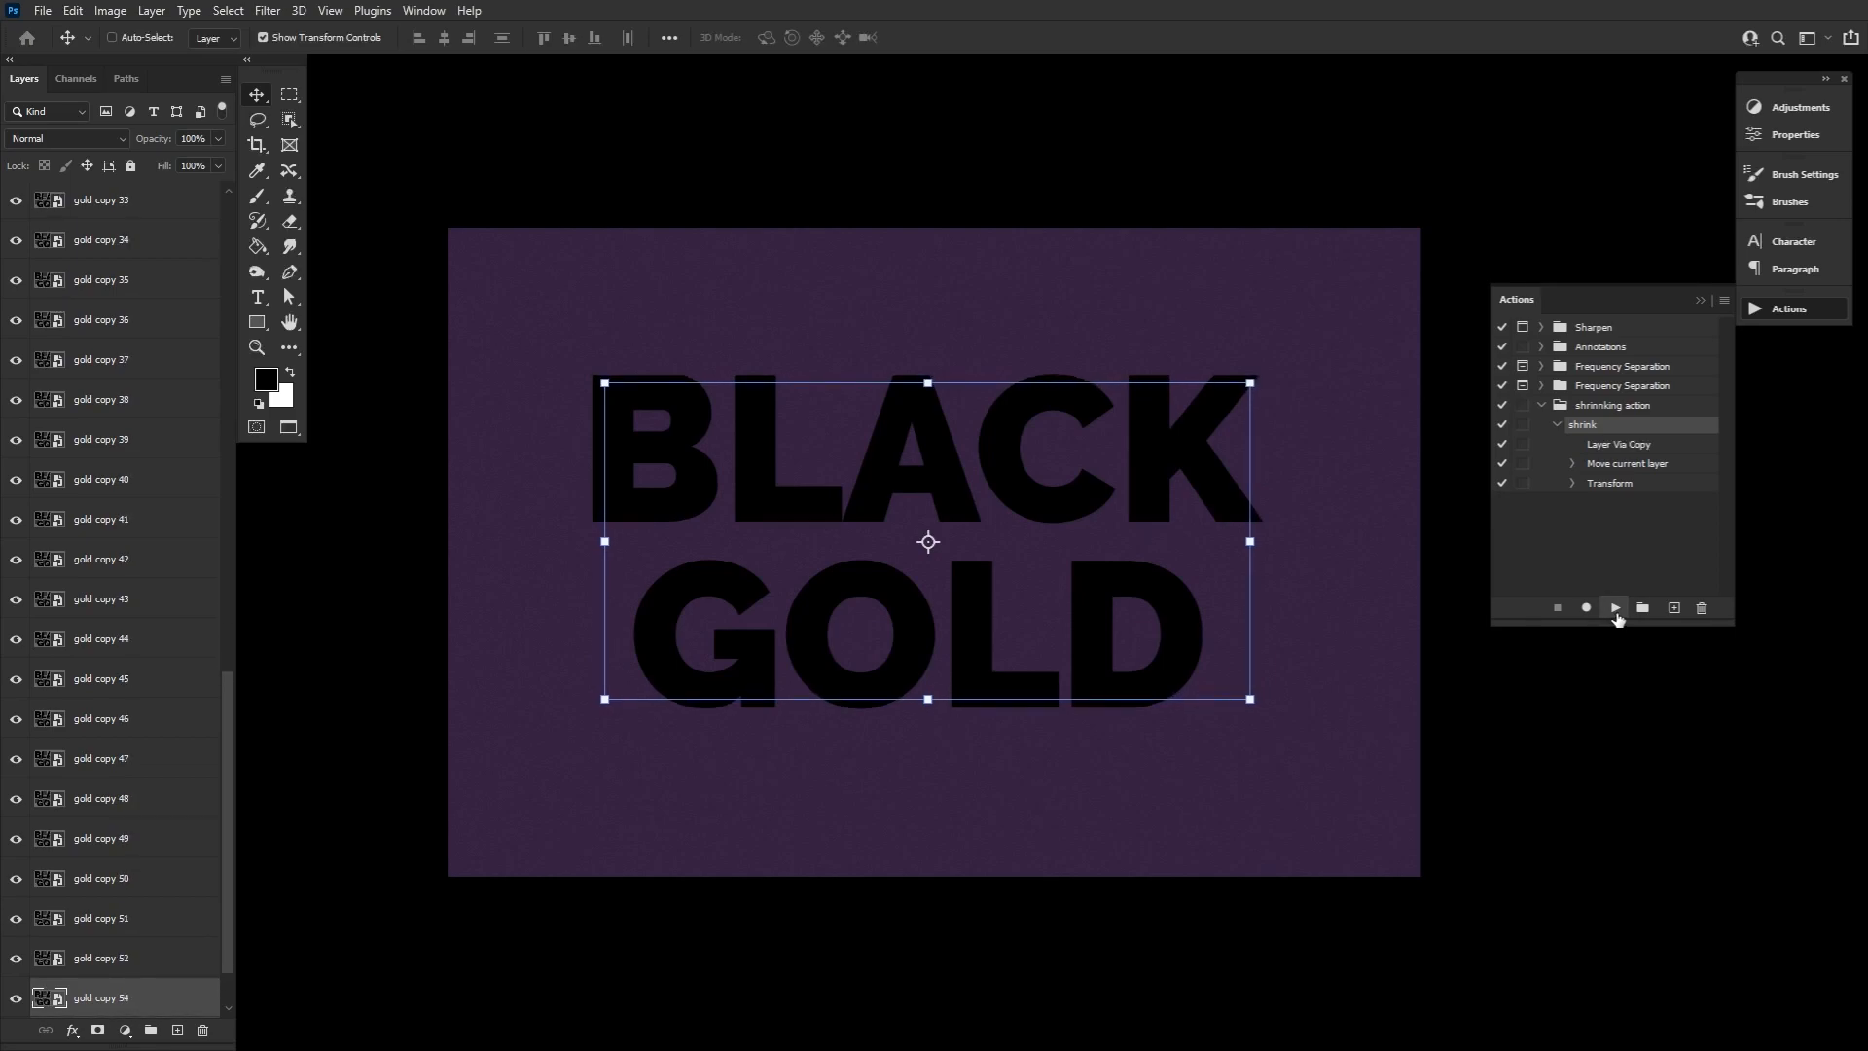
{"action": "left_click", "coordinate": [1615, 610]}
{"action": "left_click", "coordinate": [1615, 610]}
{"action": "left_click", "coordinate": [1615, 610]}
{"action": "left_click", "coordinate": [1615, 610]}
{"action": "left_click", "coordinate": [1615, 610]}
{"action": "left_click", "coordinate": [1615, 610]}
{"action": "left_click", "coordinate": [1615, 610]}
{"action": "left_click", "coordinate": [1615, 610]}
{"action": "left_click", "coordinate": [1615, 610]}
{"action": "left_click", "coordinate": [1615, 610]}
{"action": "left_click", "coordinate": [1615, 610]}
{"action": "left_click", "coordinate": [1615, 610]}
{"action": "left_click", "coordinate": [1615, 610]}
{"action": "left_click", "coordinate": [1615, 610]}
{"action": "left_click", "coordinate": [1615, 610]}
{"action": "left_click", "coordinate": [1615, 610]}
{"action": "left_click", "coordinate": [1615, 610]}
{"action": "left_click", "coordinate": [1615, 610]}
{"action": "left_click", "coordinate": [1615, 610]}
{"action": "left_click", "coordinate": [1616, 610]}
{"action": "left_click", "coordinate": [1615, 610]}
{"action": "left_click", "coordinate": [1615, 610]}
{"action": "left_click", "coordinate": [1615, 610]}
{"action": "left_click", "coordinate": [1615, 610]}
{"action": "left_click", "coordinate": [1615, 610]}
{"action": "left_click", "coordinate": [1615, 610]}
{"action": "left_click", "coordinate": [1615, 610]}
{"action": "left_click", "coordinate": [1615, 610]}
{"action": "left_click", "coordinate": [1615, 610]}
{"action": "left_click", "coordinate": [1615, 610]}
{"action": "left_click", "coordinate": [1615, 610]}
{"action": "left_click", "coordinate": [1615, 610]}
{"action": "left_click", "coordinate": [1615, 610]}
{"action": "left_click", "coordinate": [1615, 610]}
{"action": "left_click", "coordinate": [1615, 610]}
Duplicate gold copy 105 as a layer named shadow and place it directly above the Background layer.
{"action": "right_click", "coordinate": [149, 1007]}
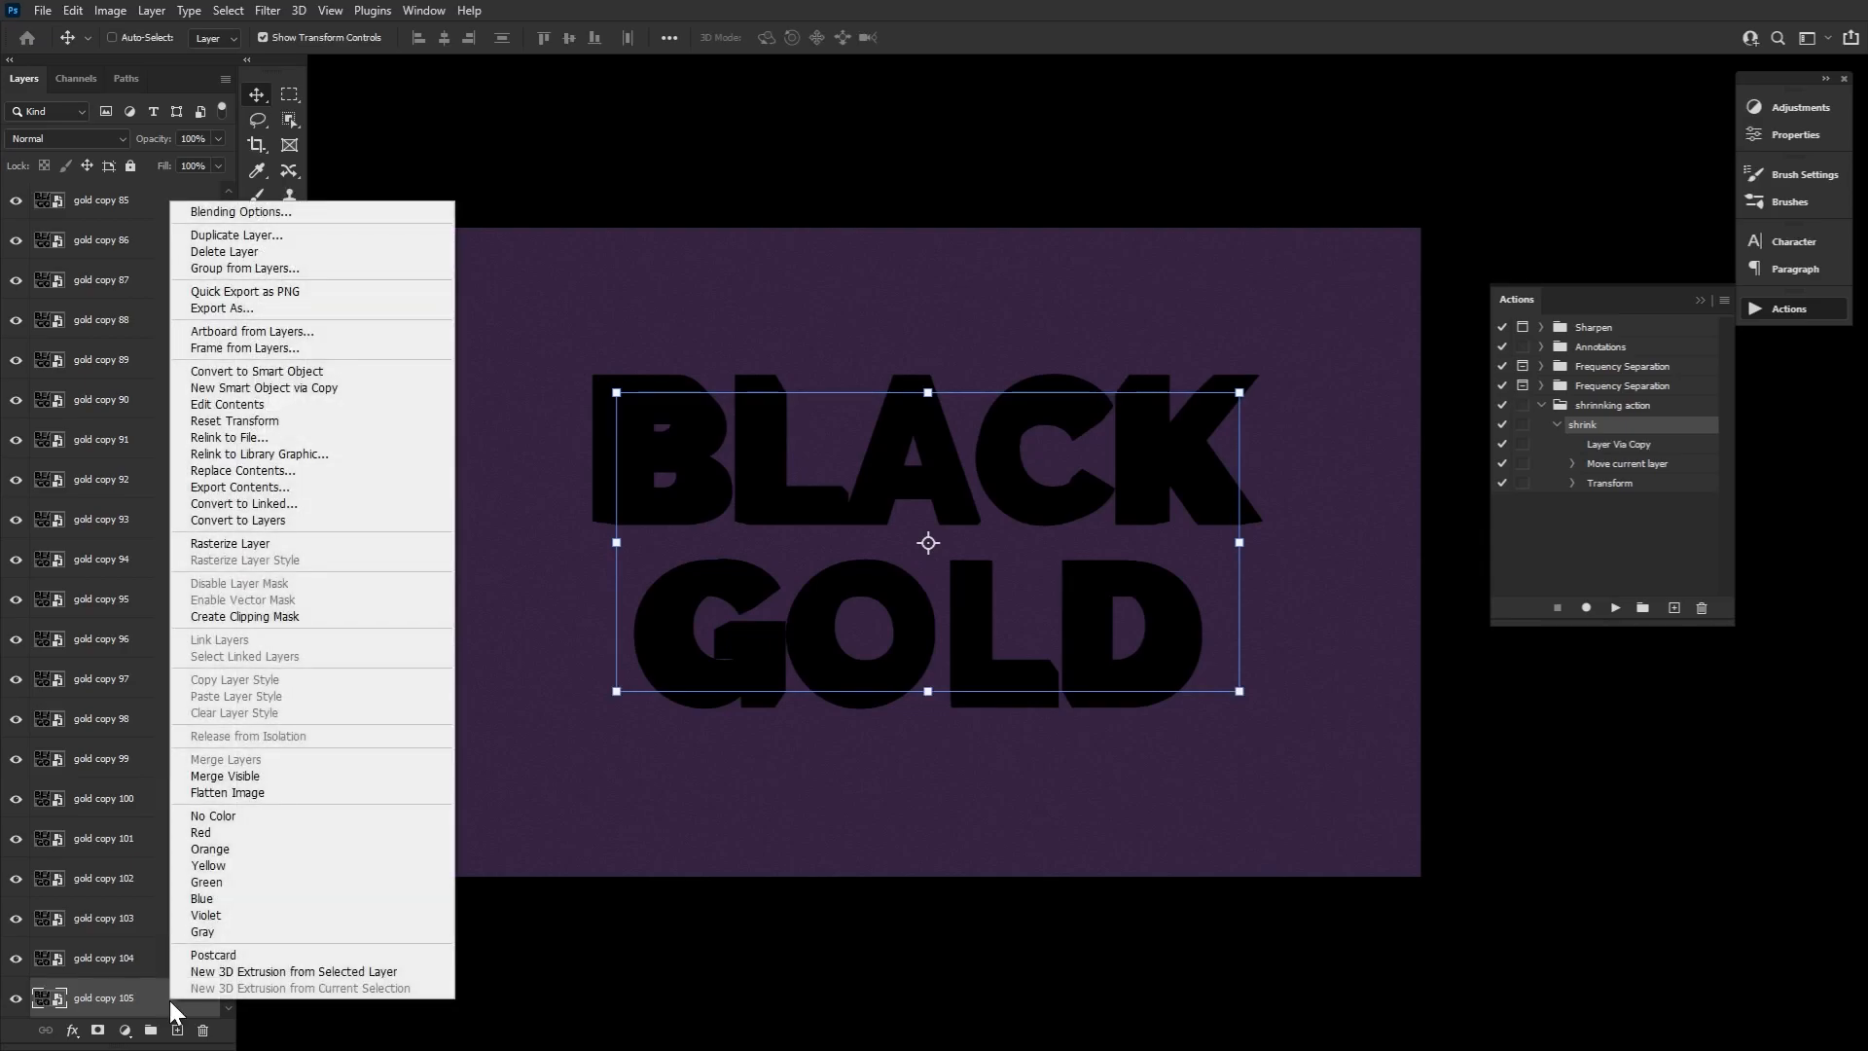
{"action": "left_click", "coordinate": [299, 238]}
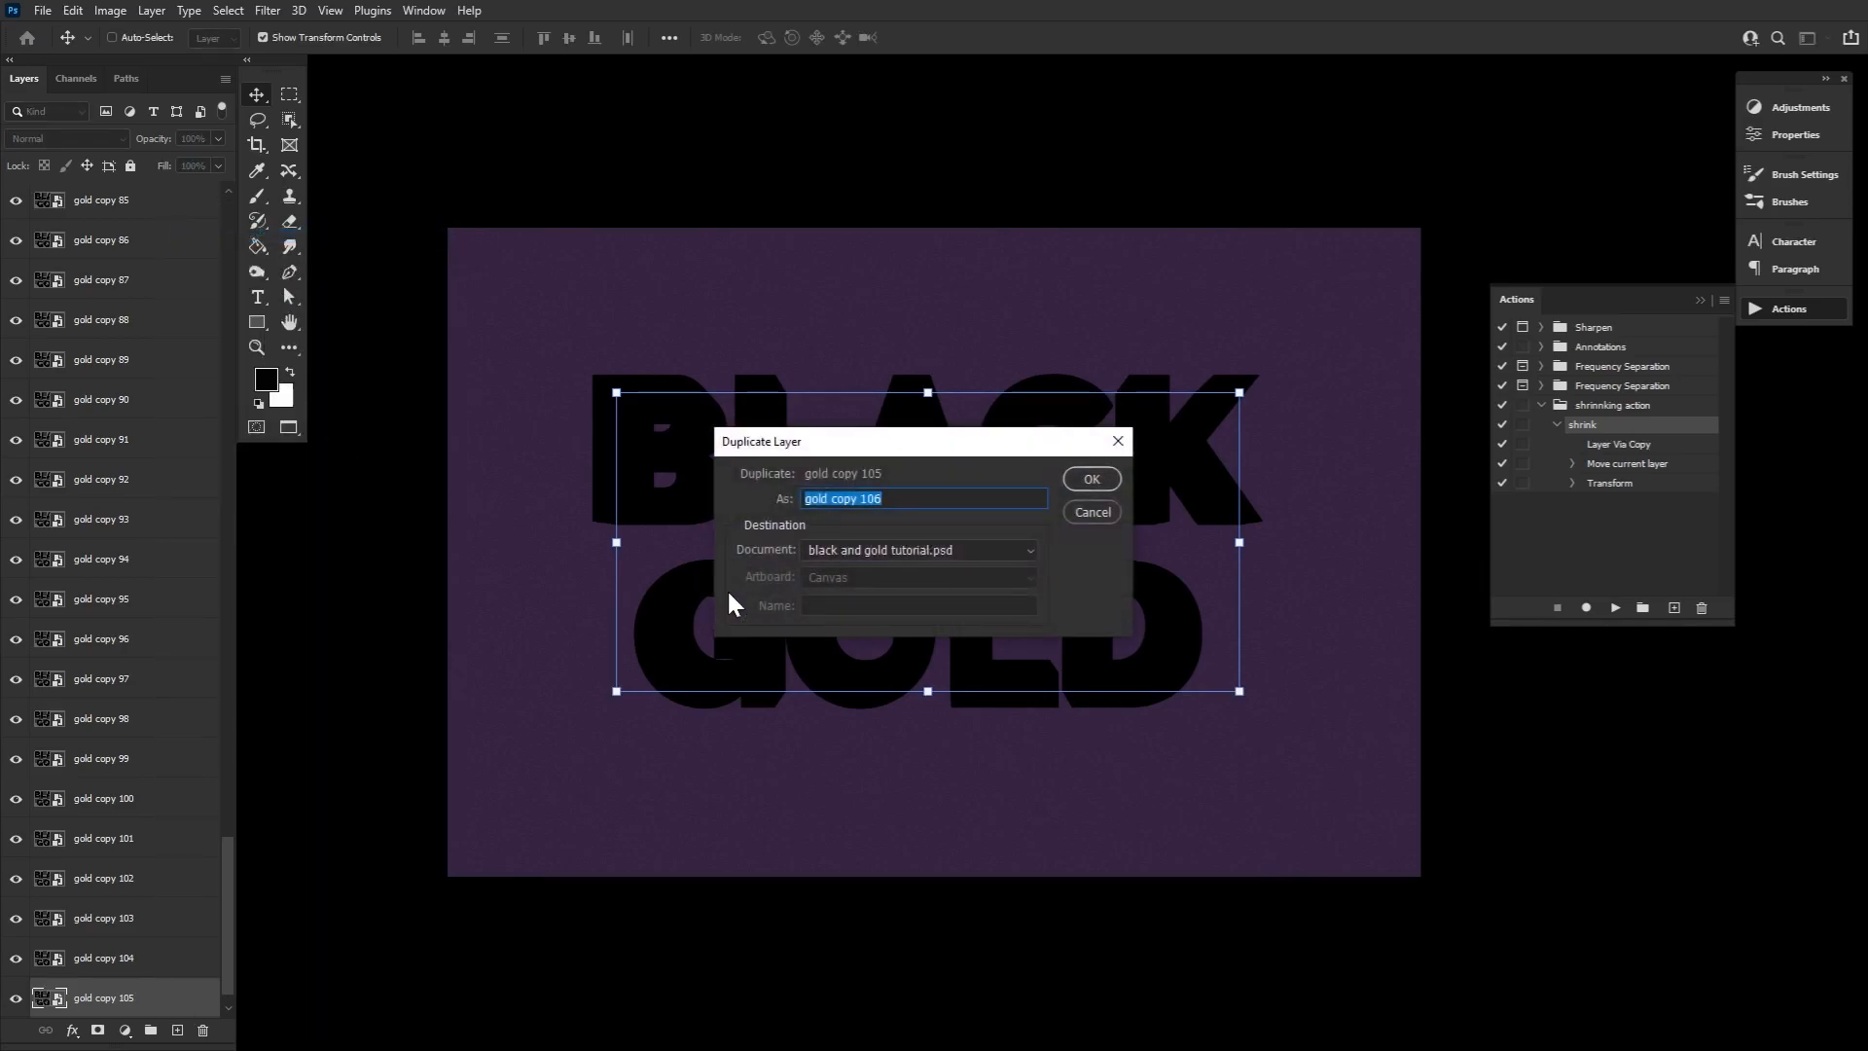
{"action": "type", "text": "shadow"}
{"action": "key", "text": "Return"}
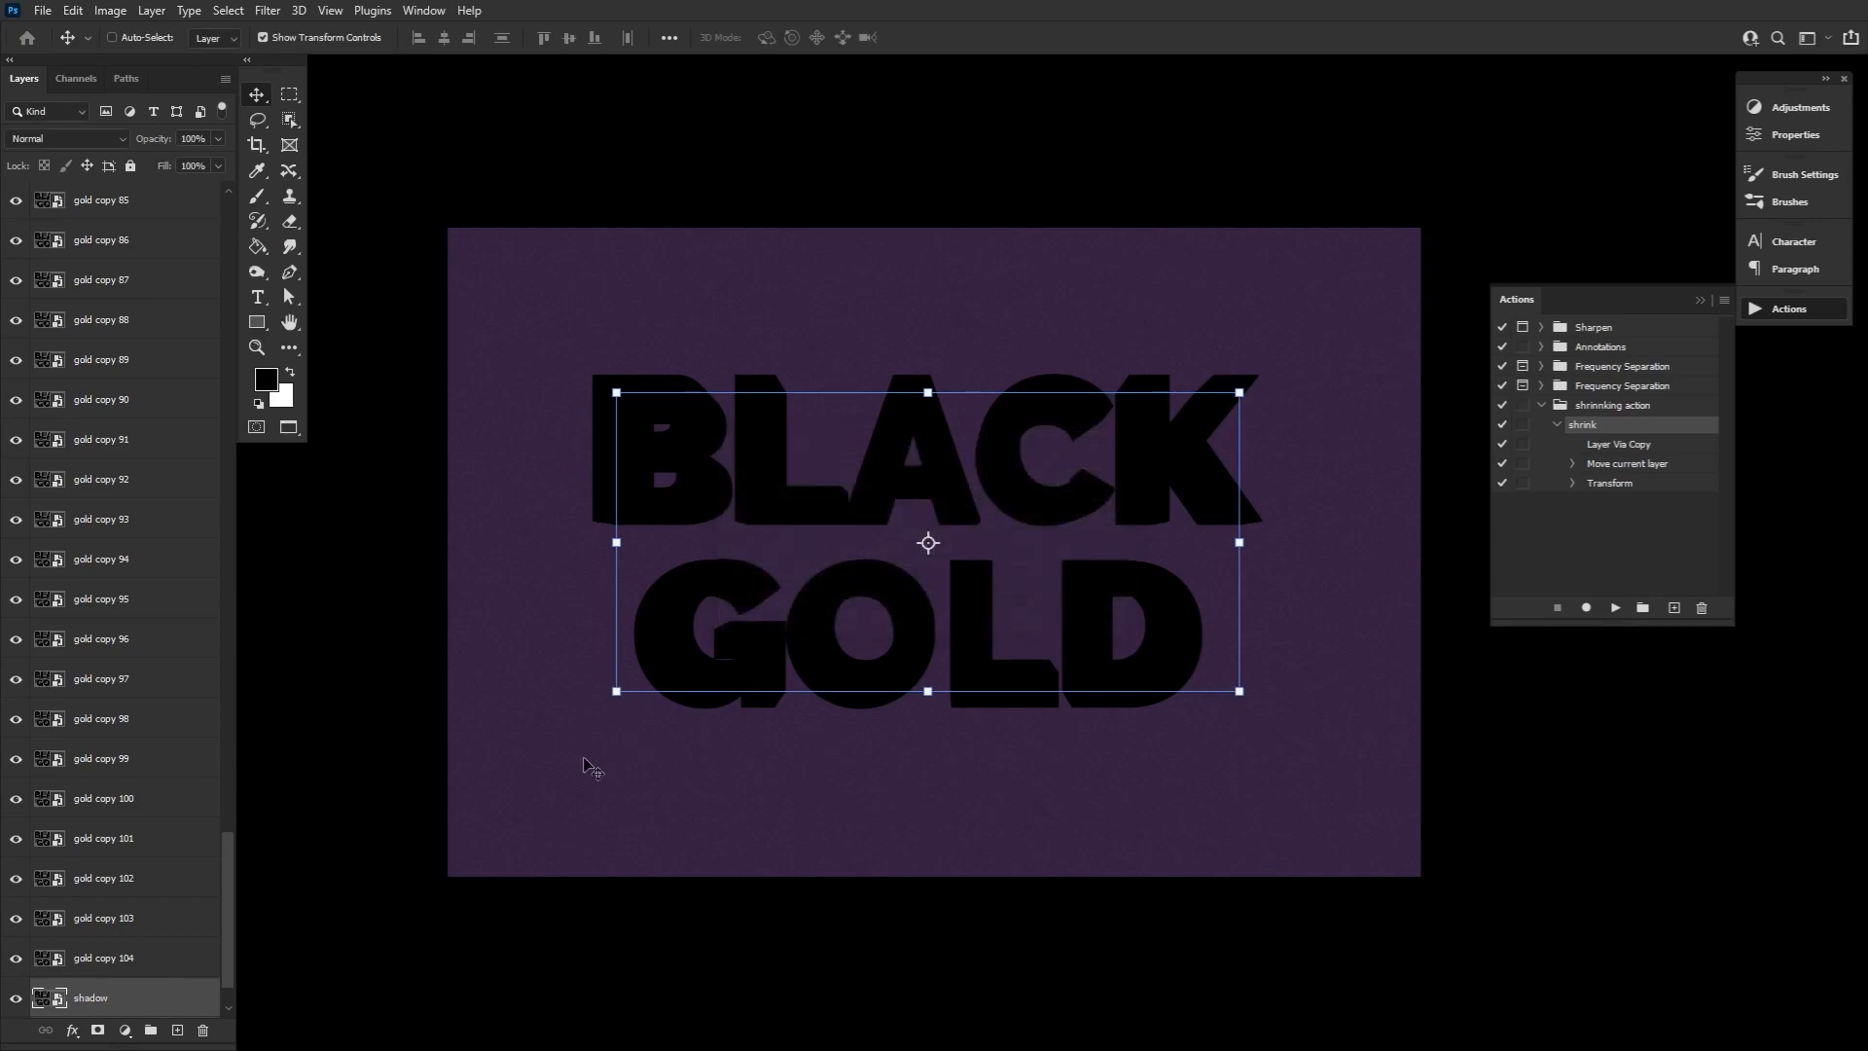
{"action": "left_click_drag", "start_coordinate": [158, 916], "coordinate": [161, 985]}
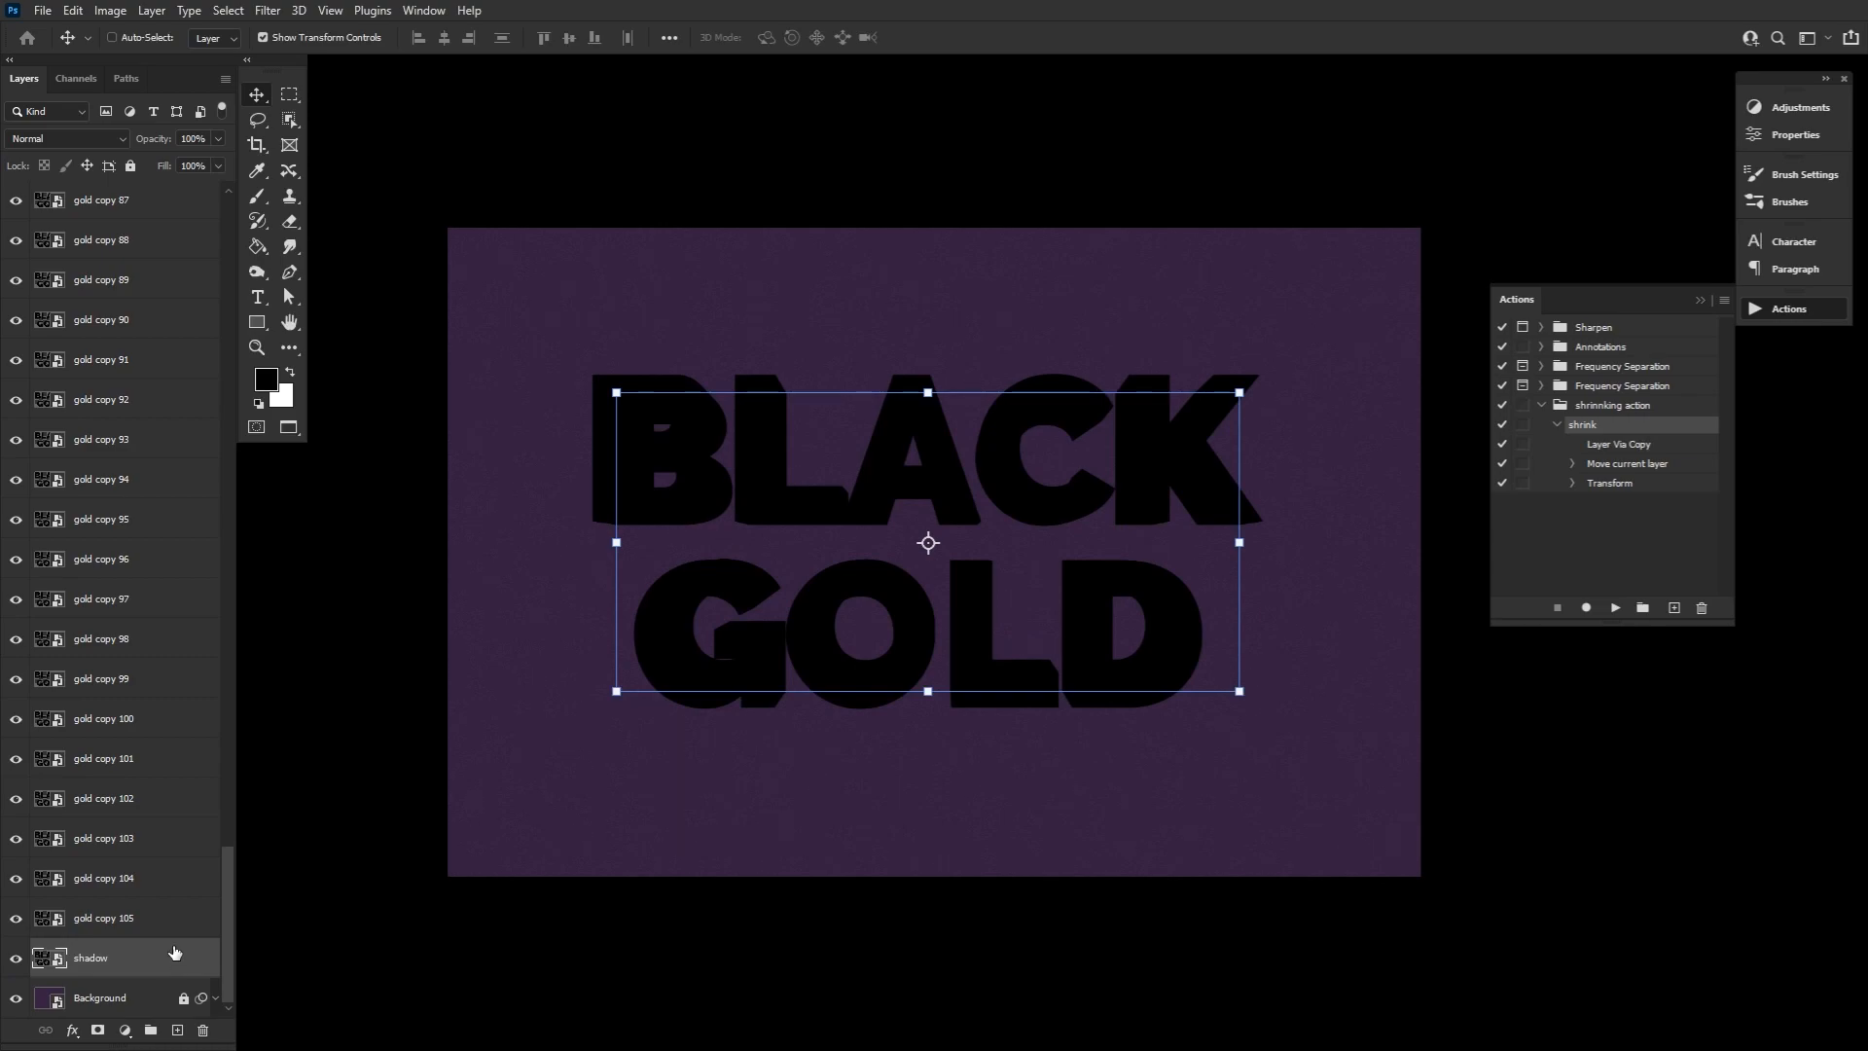
{"action": "left_click_drag", "start_coordinate": [228, 916], "coordinate": [196, 229]}
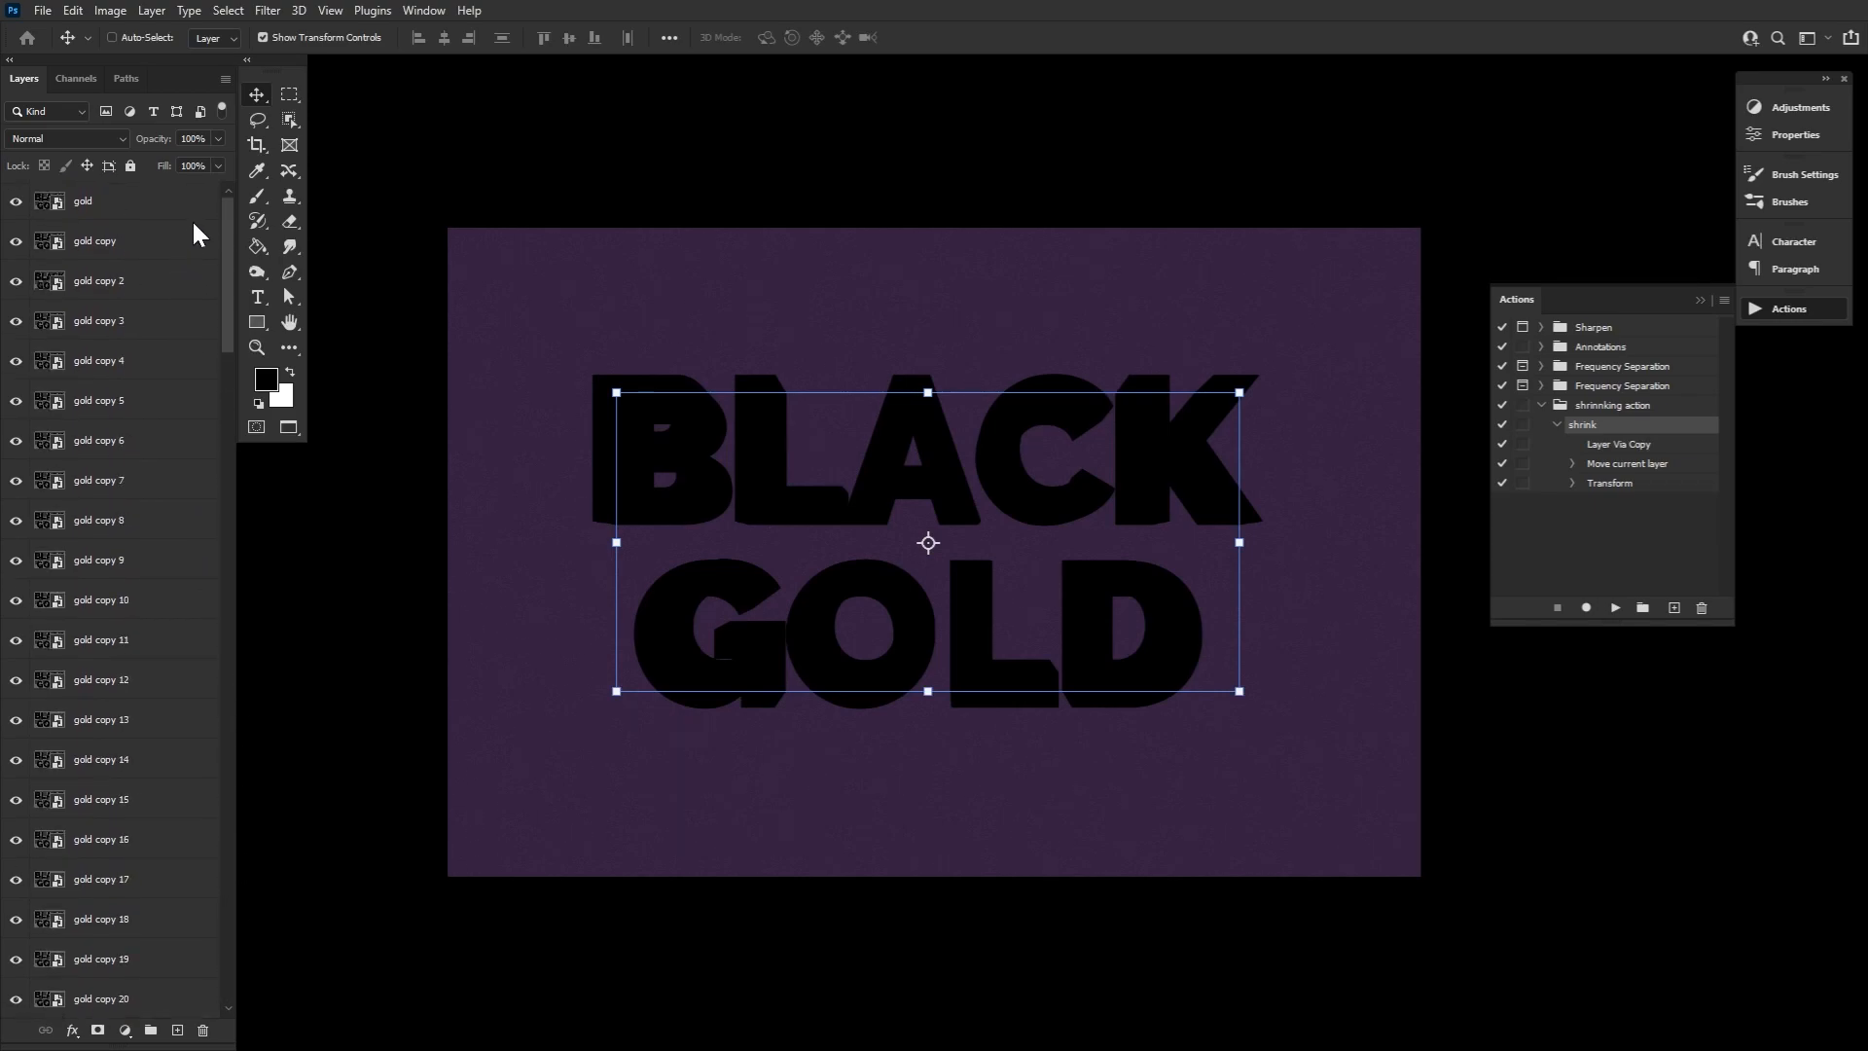
Group the layers from gold copy through gold copy 19.
{"action": "left_click", "coordinate": [1773, 311]}
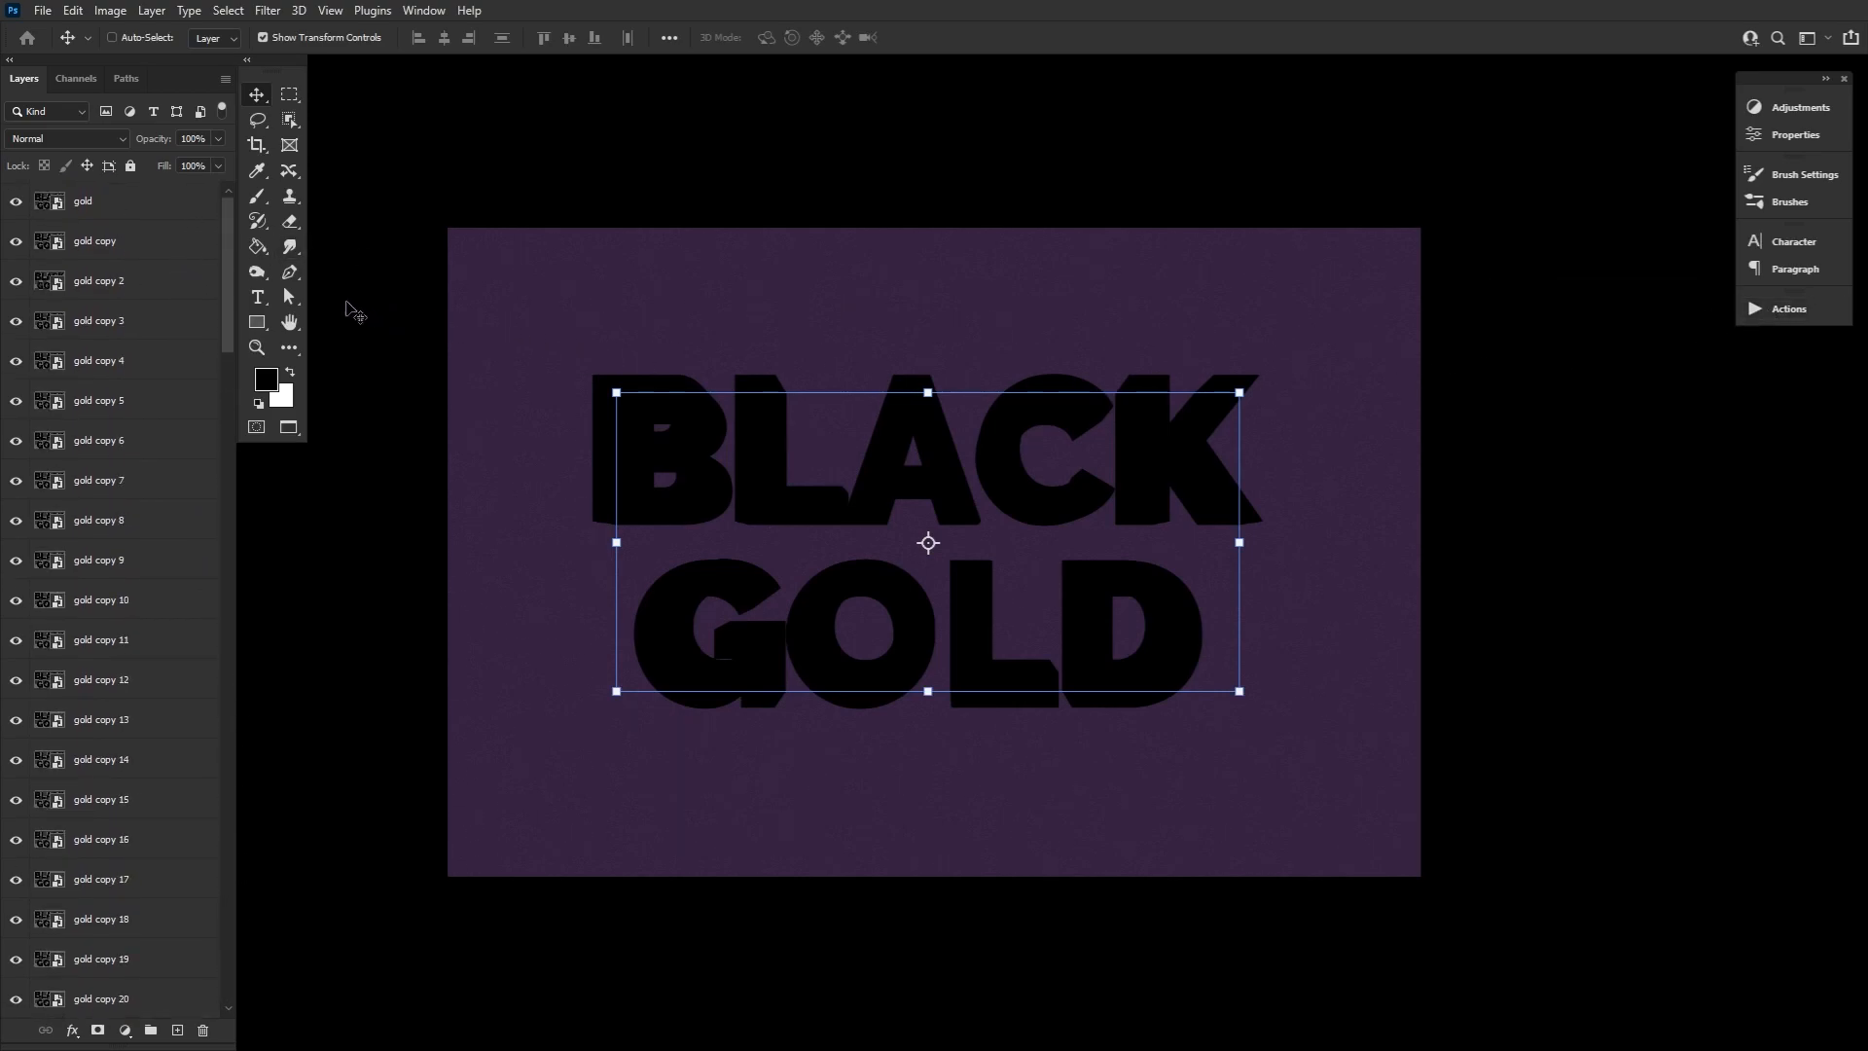
{"action": "left_click", "coordinate": [146, 251]}
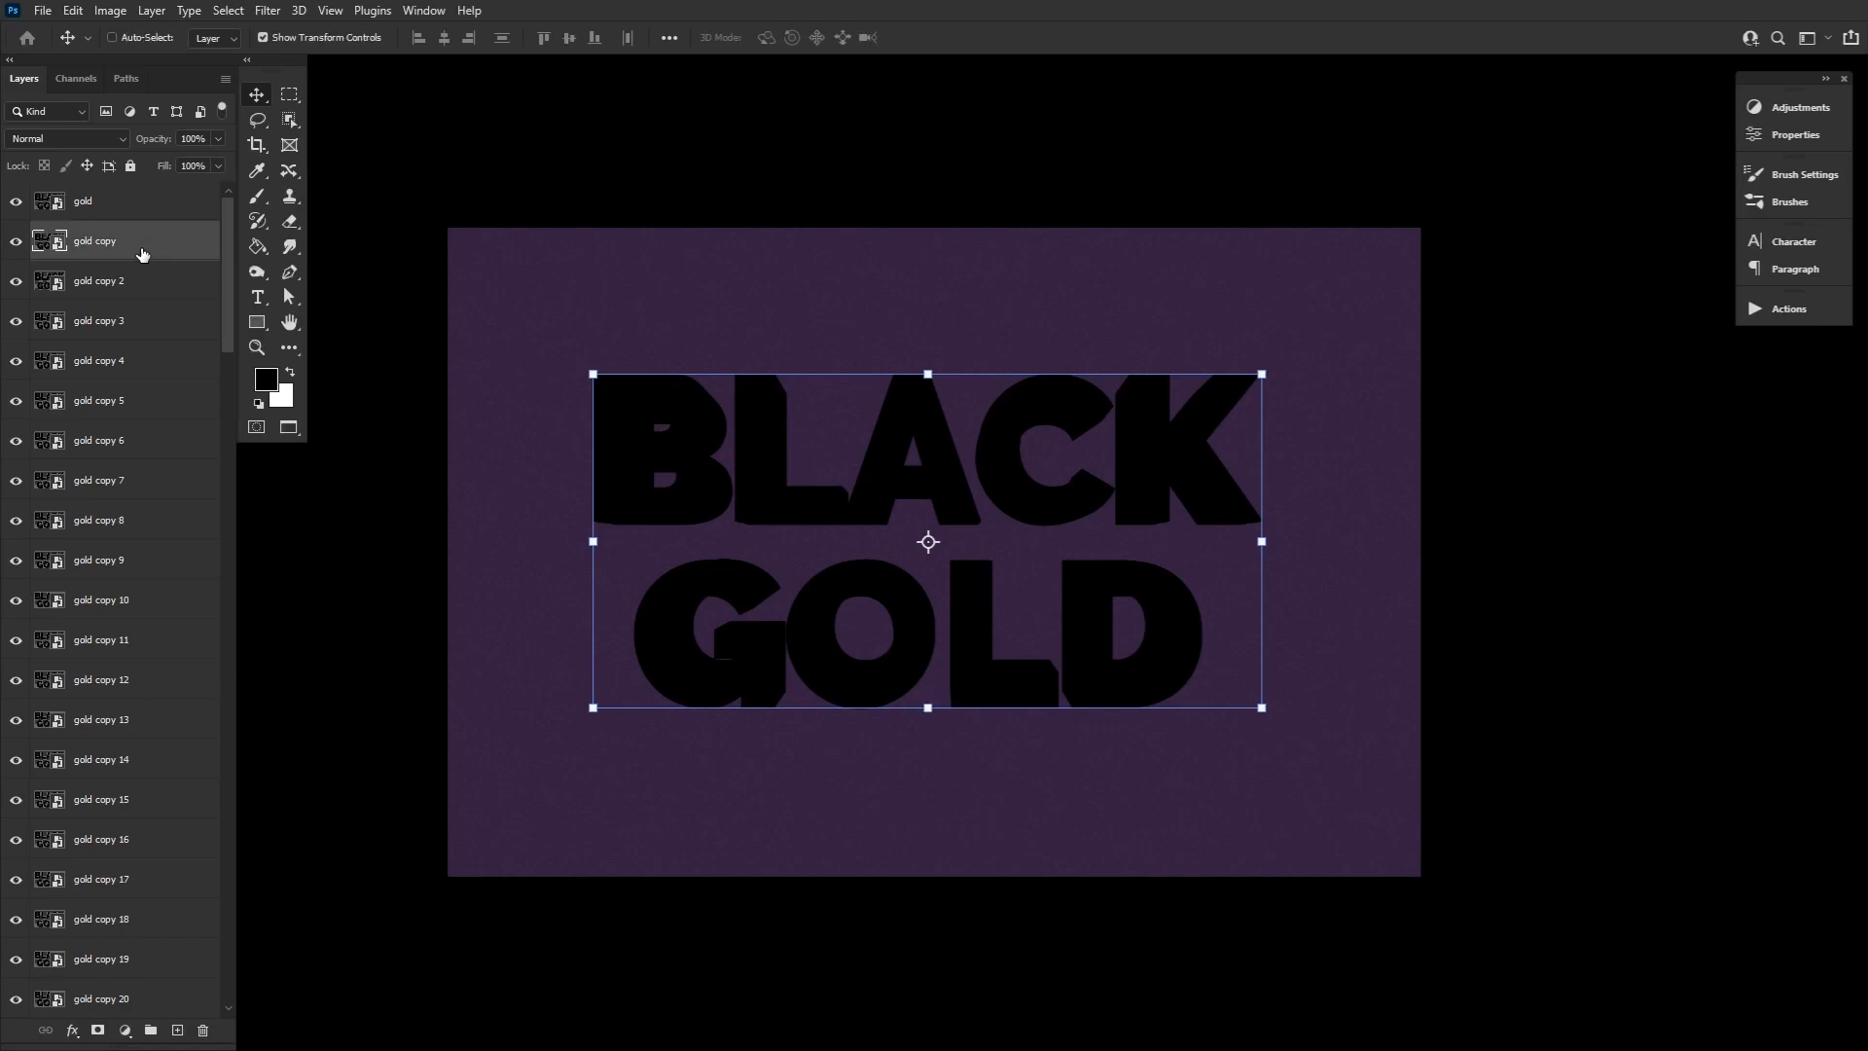
{"action": "left_click", "coordinate": [170, 965], "text": "shift"}
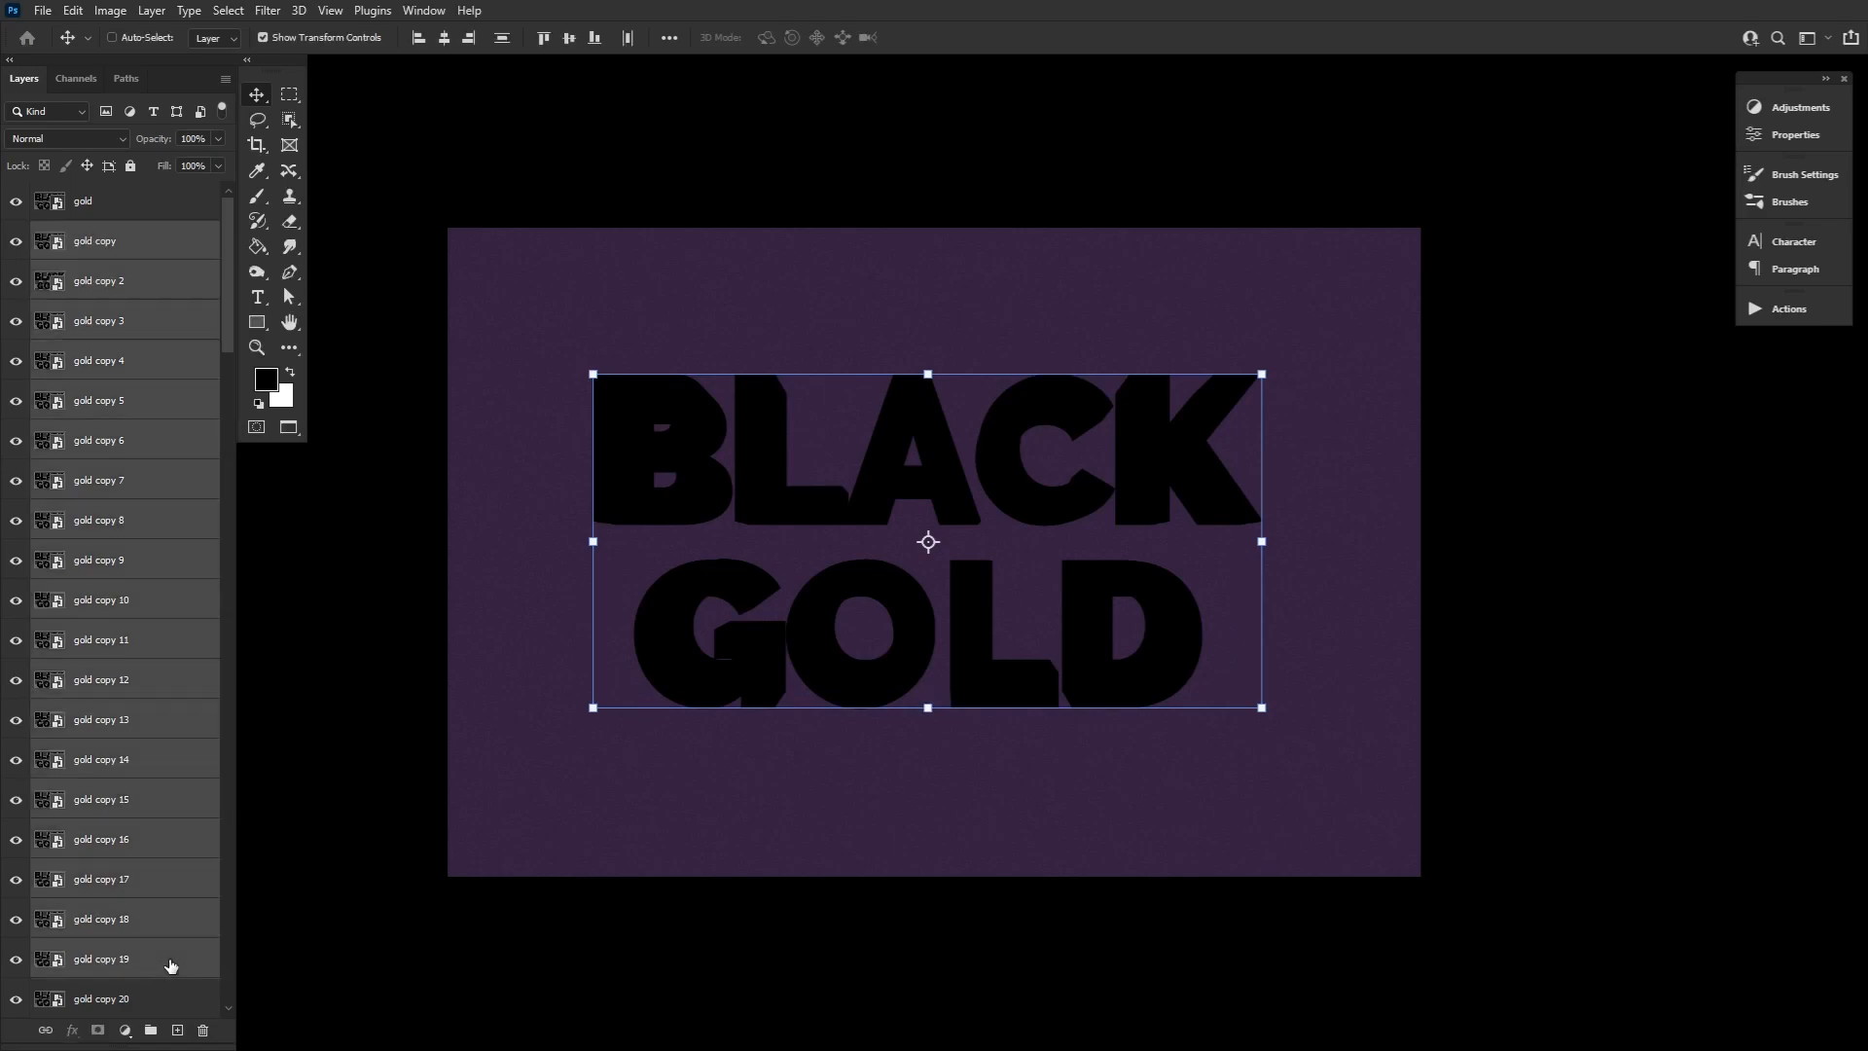
{"action": "key", "text": "ctrl"}
{"action": "key", "text": "ctrl+g"}
Group gold copies 20 to 29 together, and gold copies 30 to 39 into another group.
{"action": "left_click", "coordinate": [167, 268]}
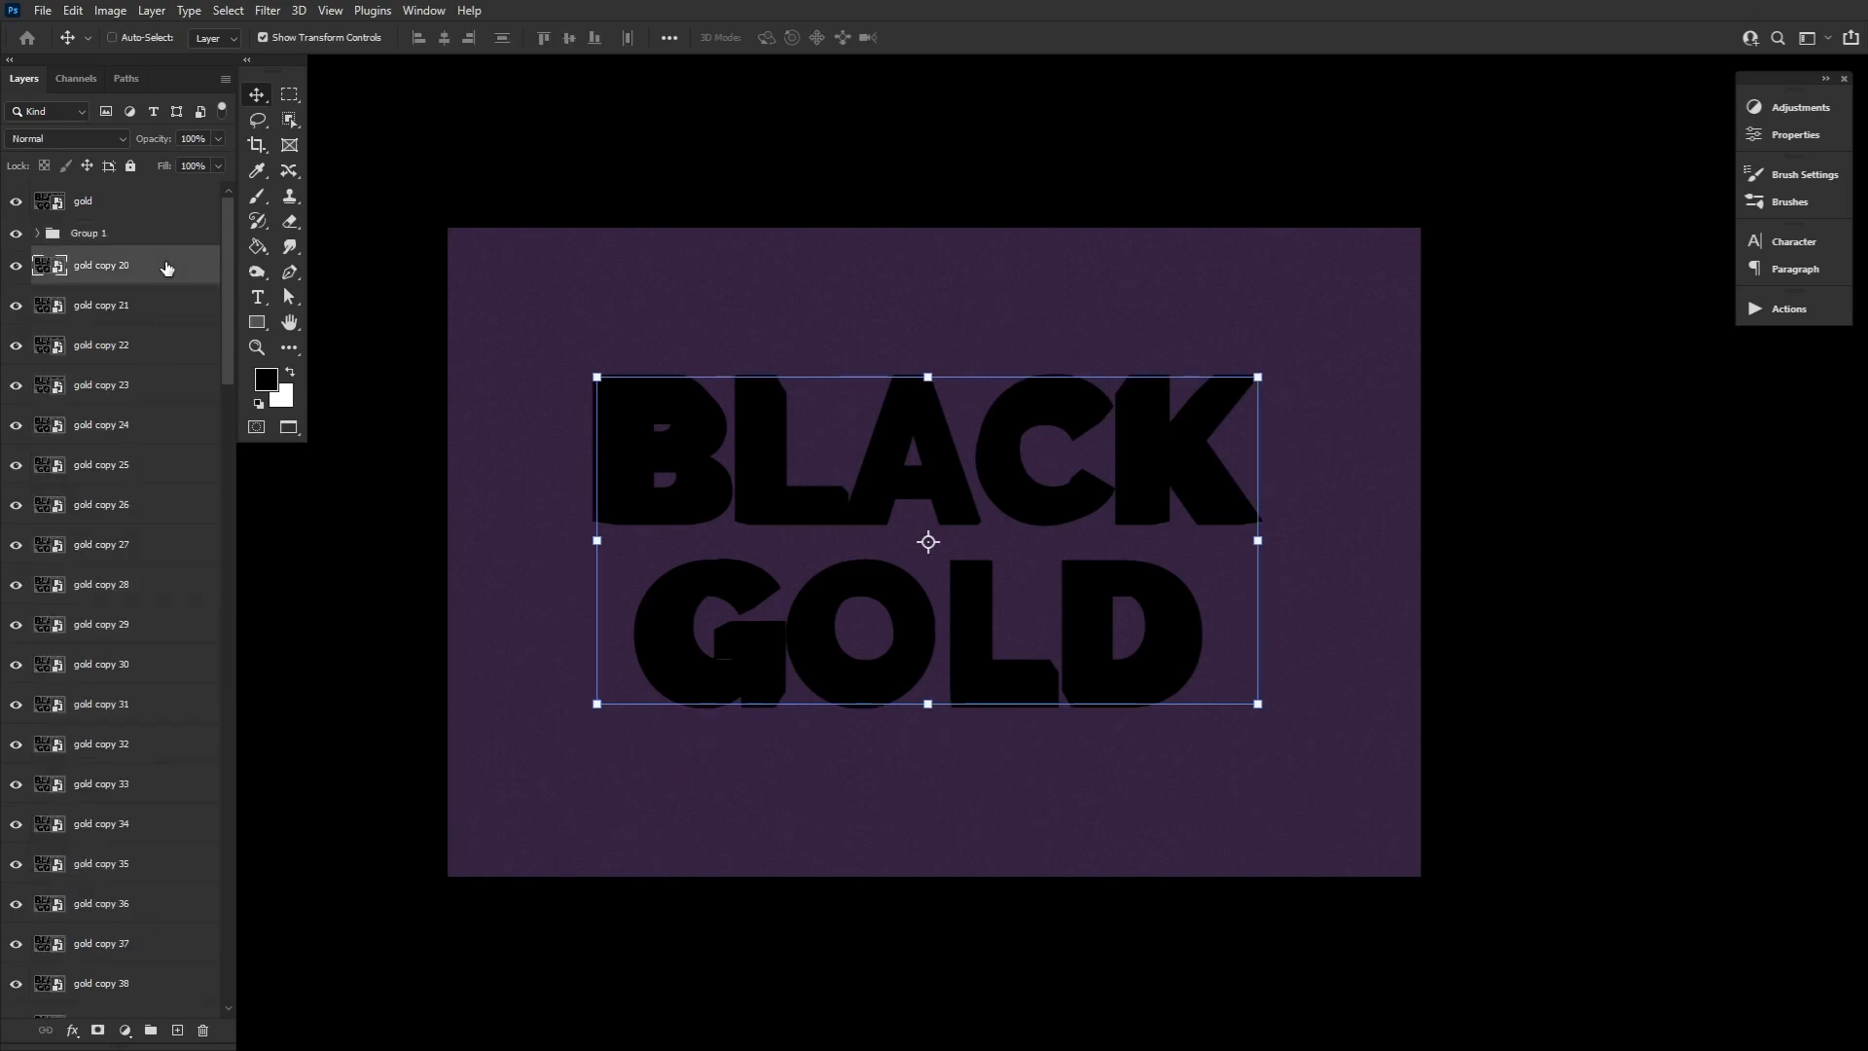
{"action": "left_click", "coordinate": [167, 633], "text": "shift"}
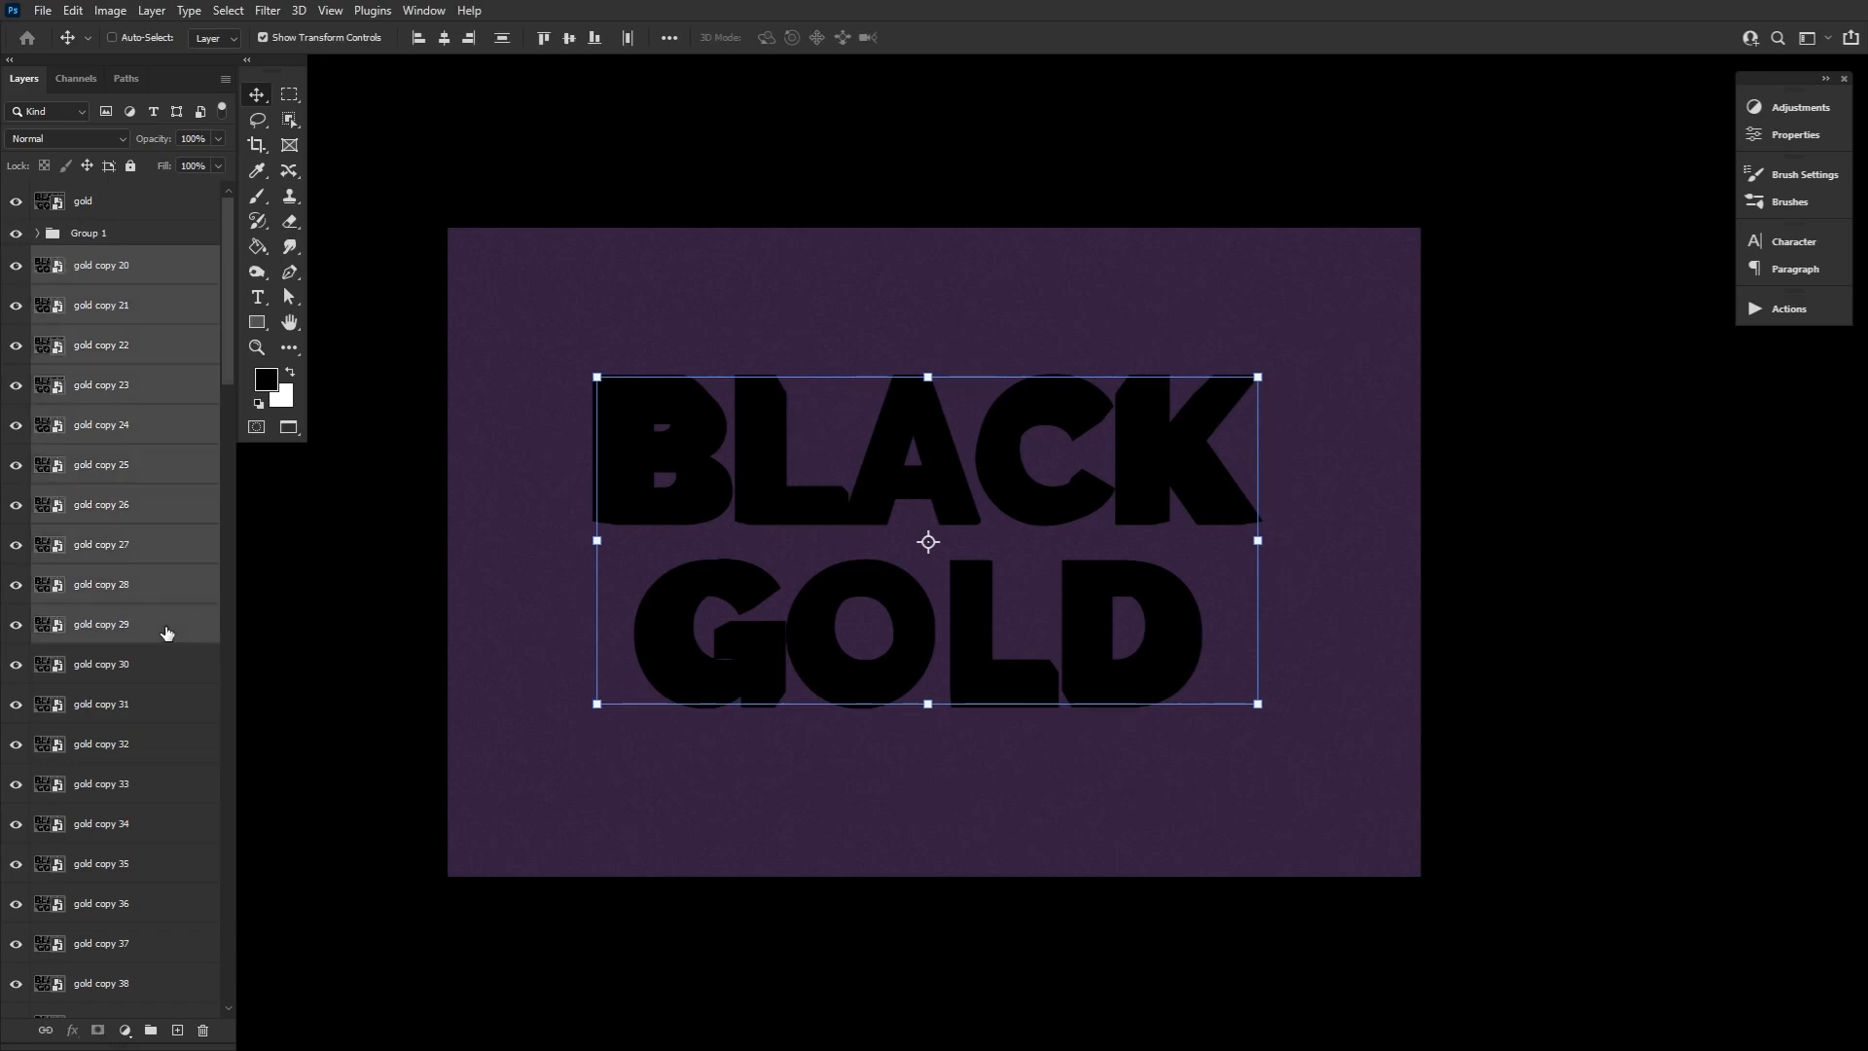
{"action": "key", "text": "ctrl+g"}
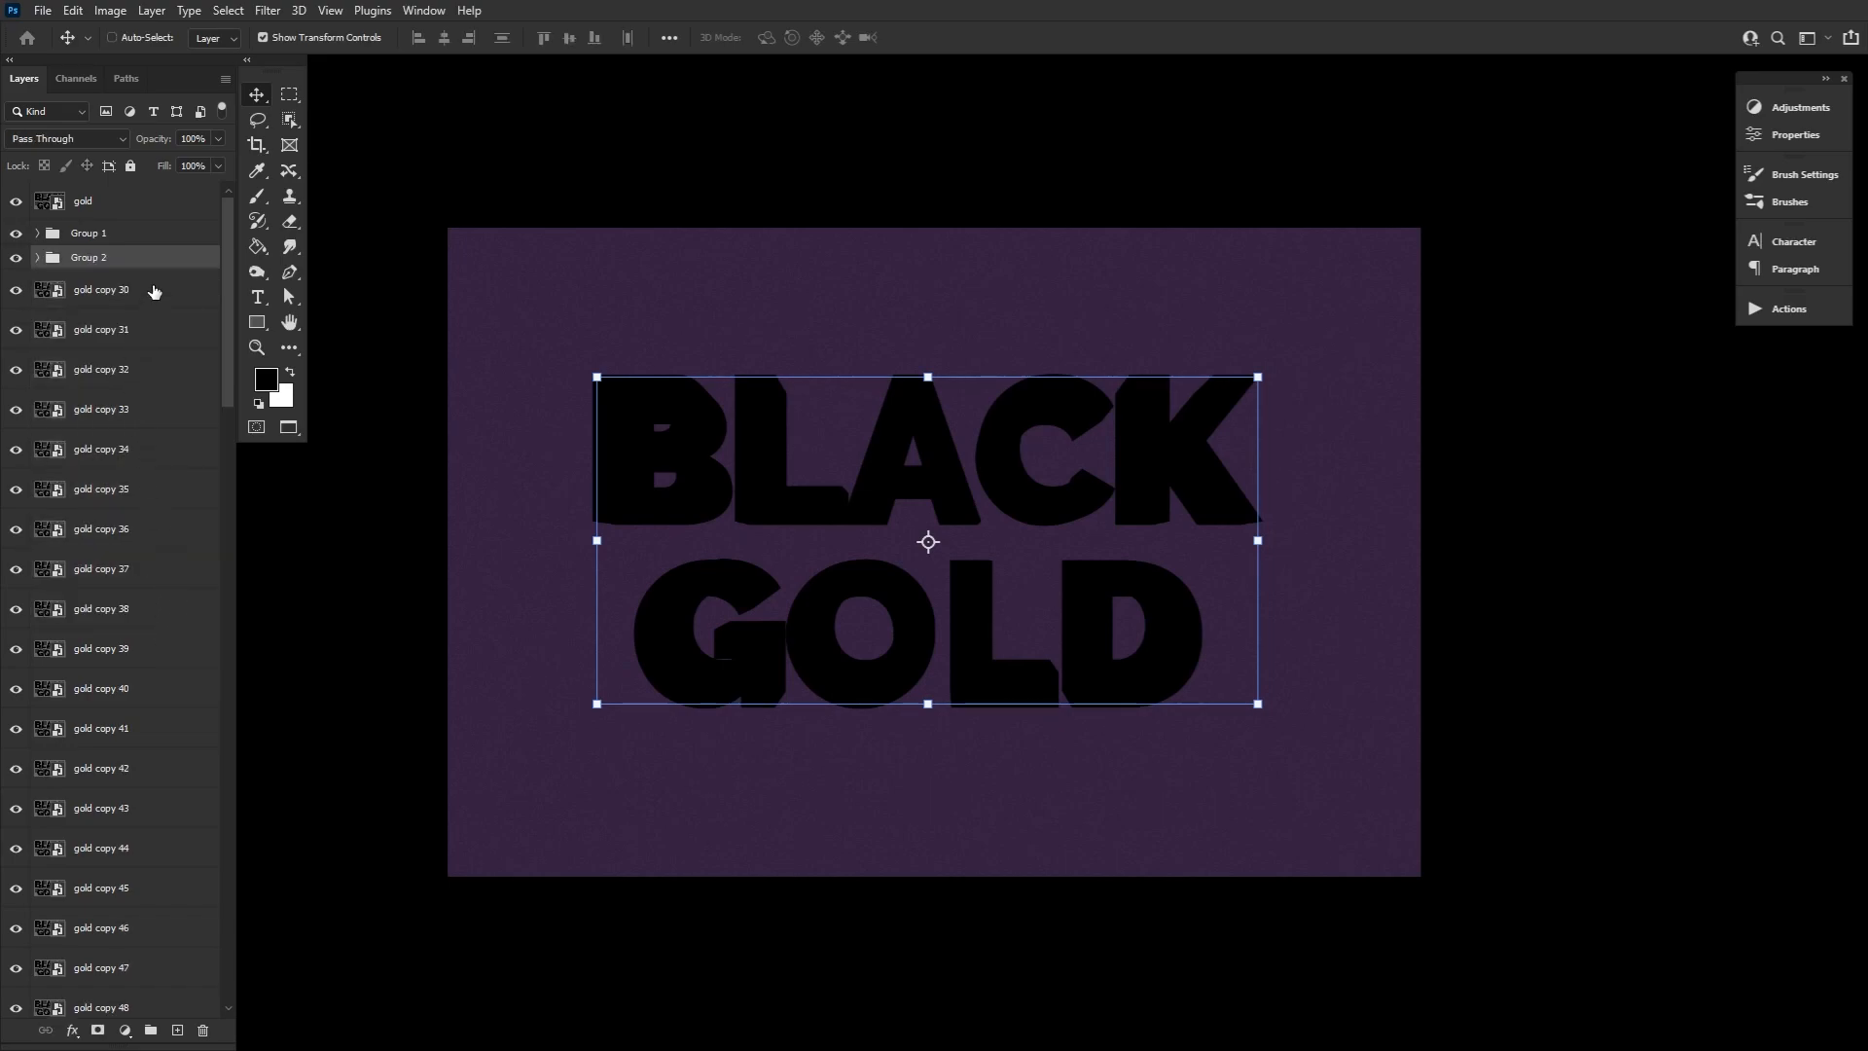
{"action": "left_click", "coordinate": [154, 291]}
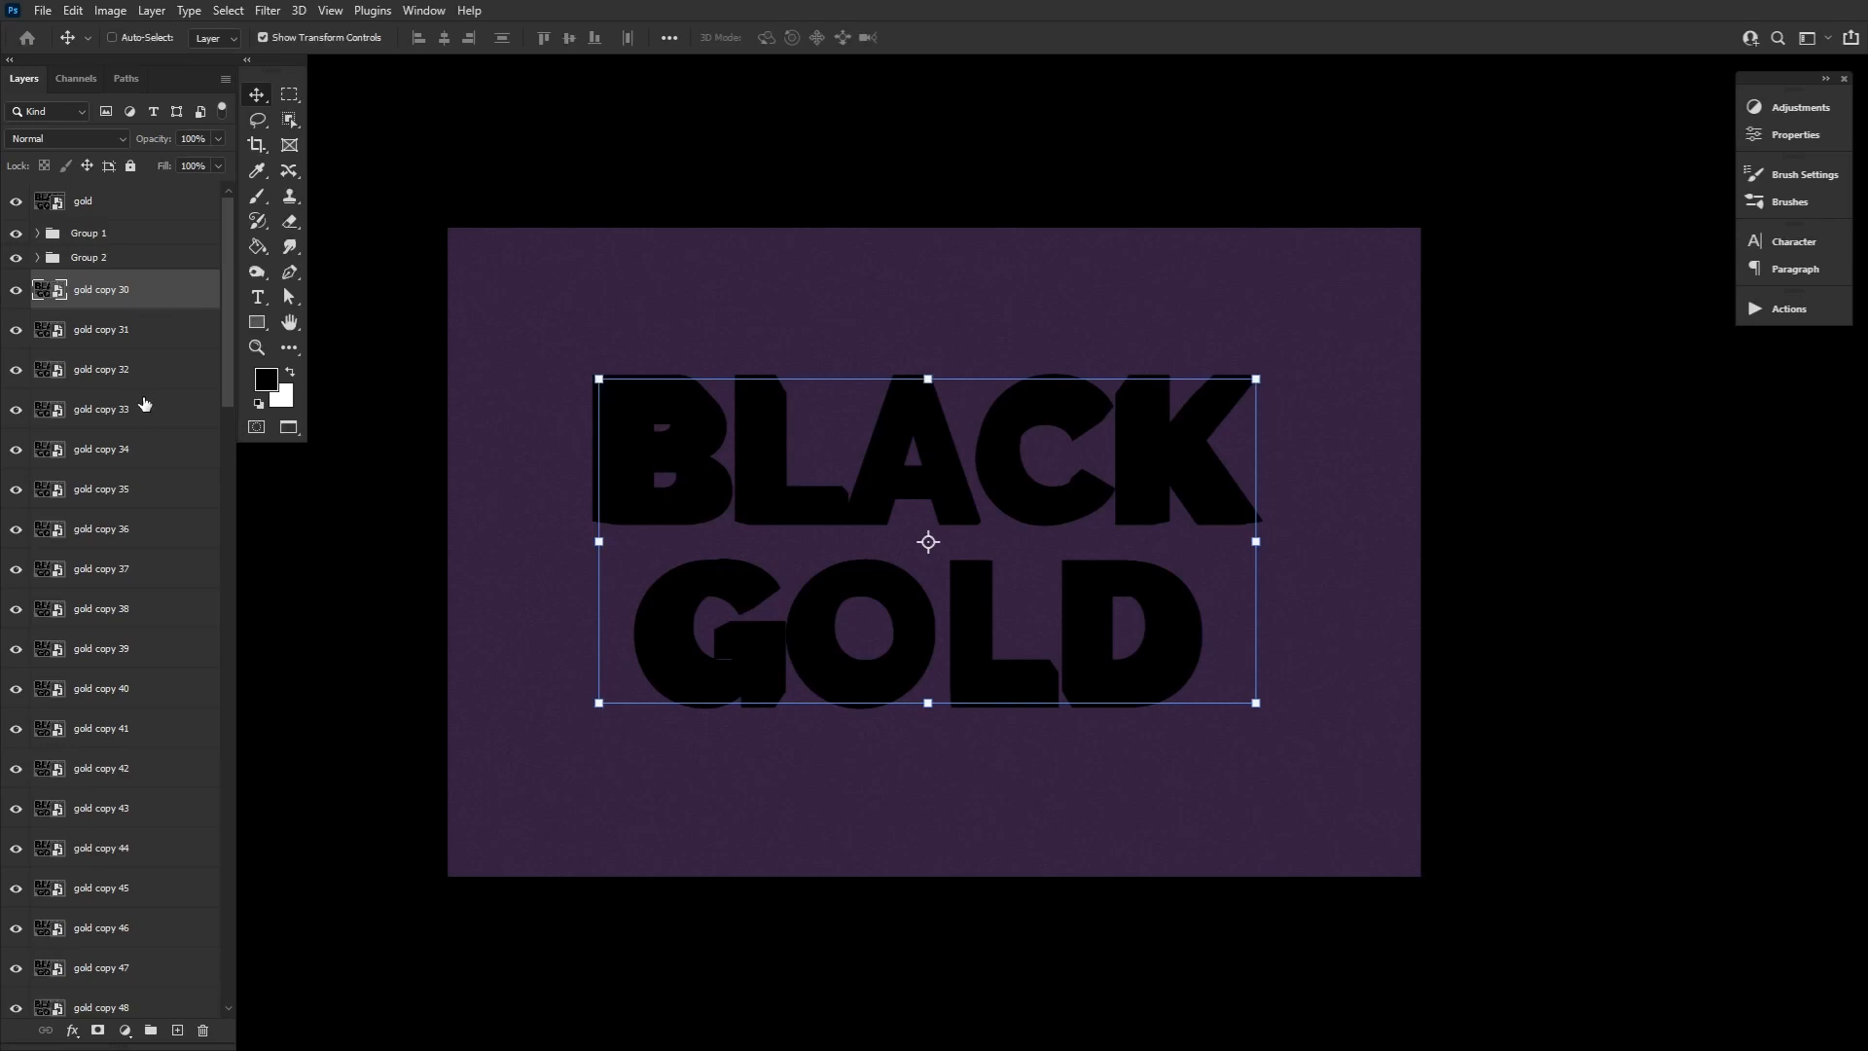
{"action": "left_click", "coordinate": [169, 660], "text": "shift"}
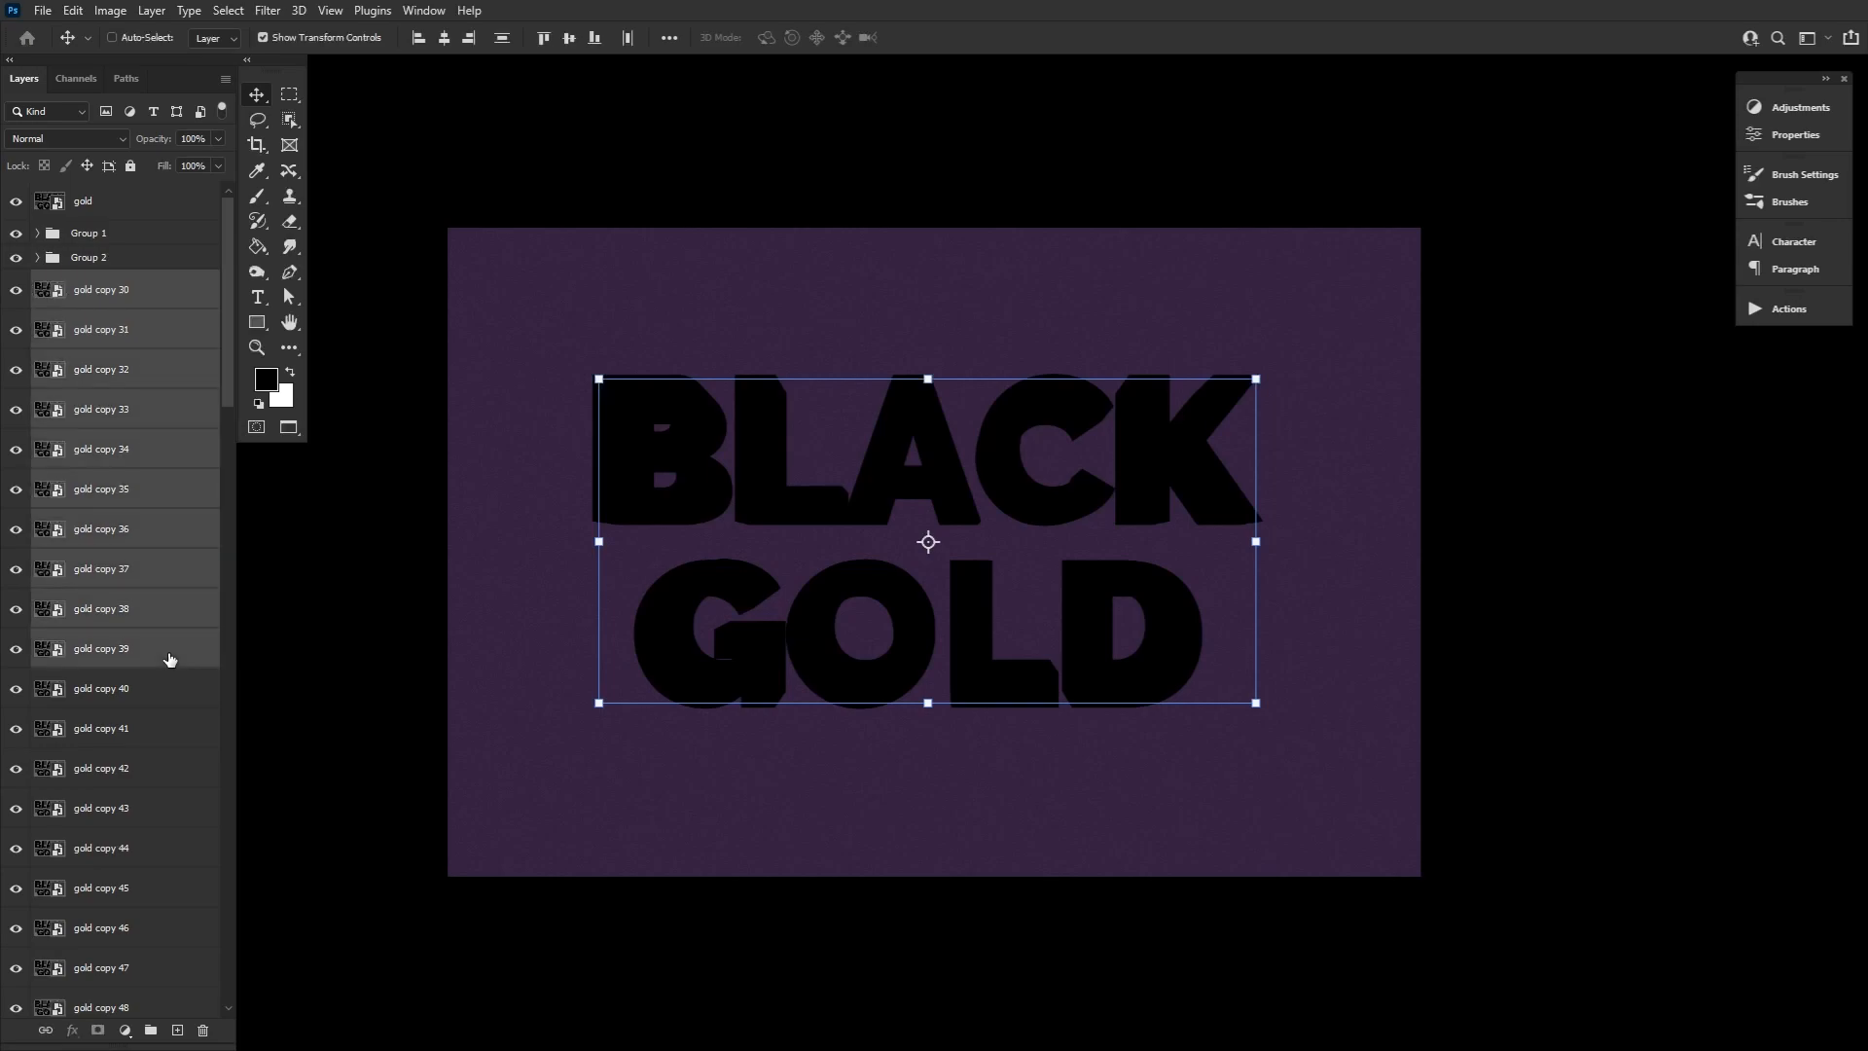
{"action": "key", "text": "ctrl+g"}
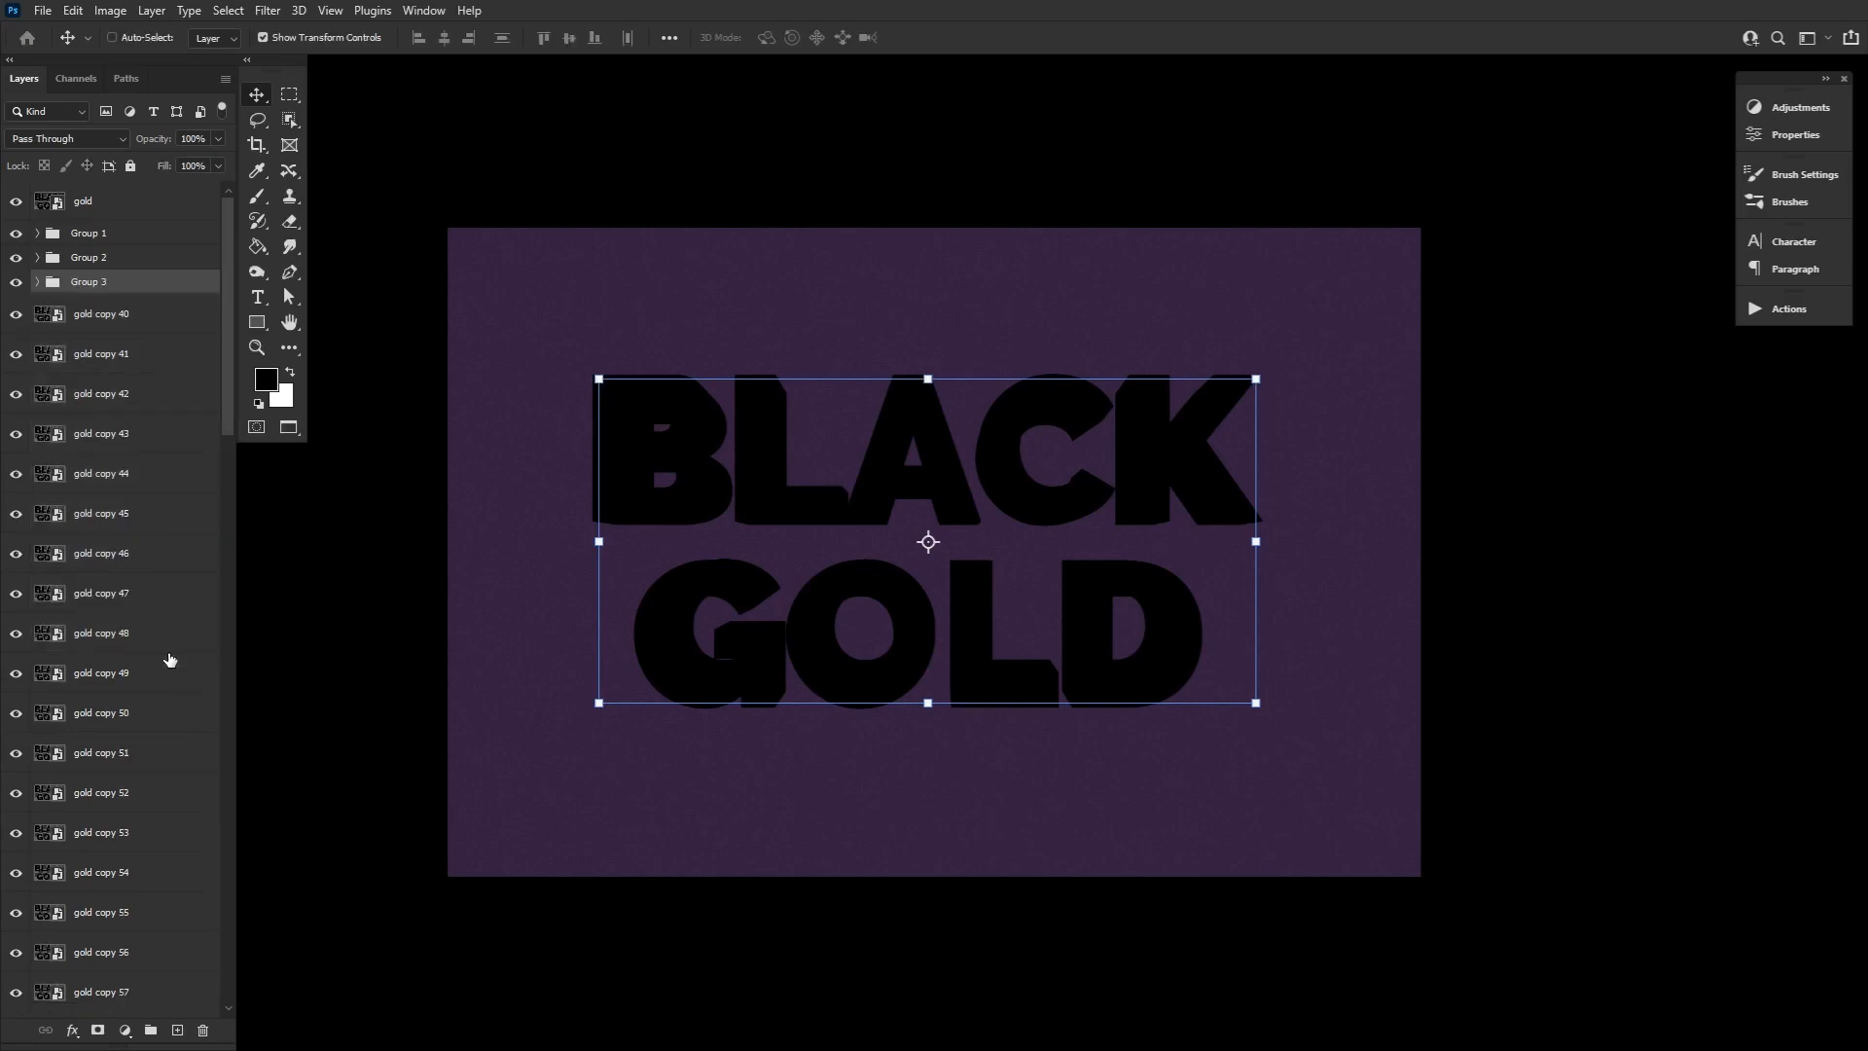
Group the layers from gold copy 40 through gold copy 59.
{"action": "left_click", "coordinate": [171, 322]}
{"action": "left_click_drag", "start_coordinate": [222, 331], "coordinate": [226, 378]}
{"action": "left_click", "coordinate": [165, 915], "text": "shift"}
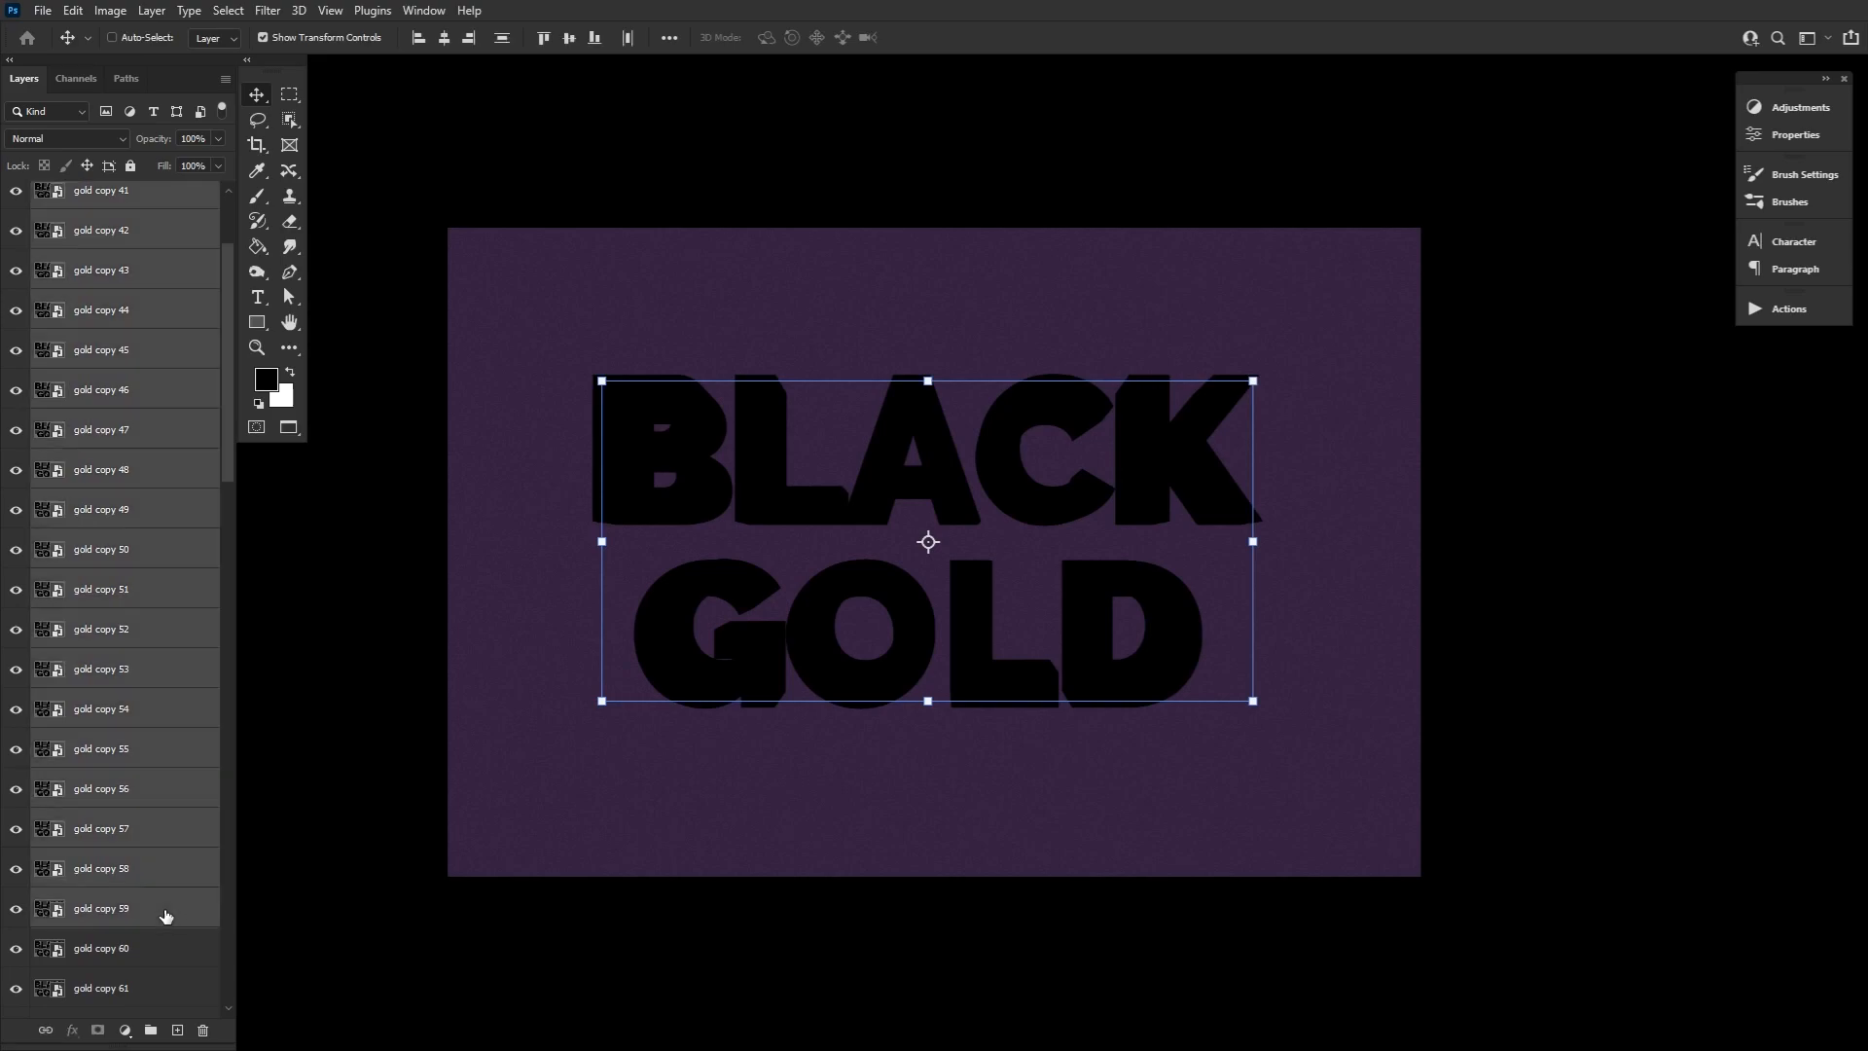
{"action": "key", "text": "ctrl+g"}
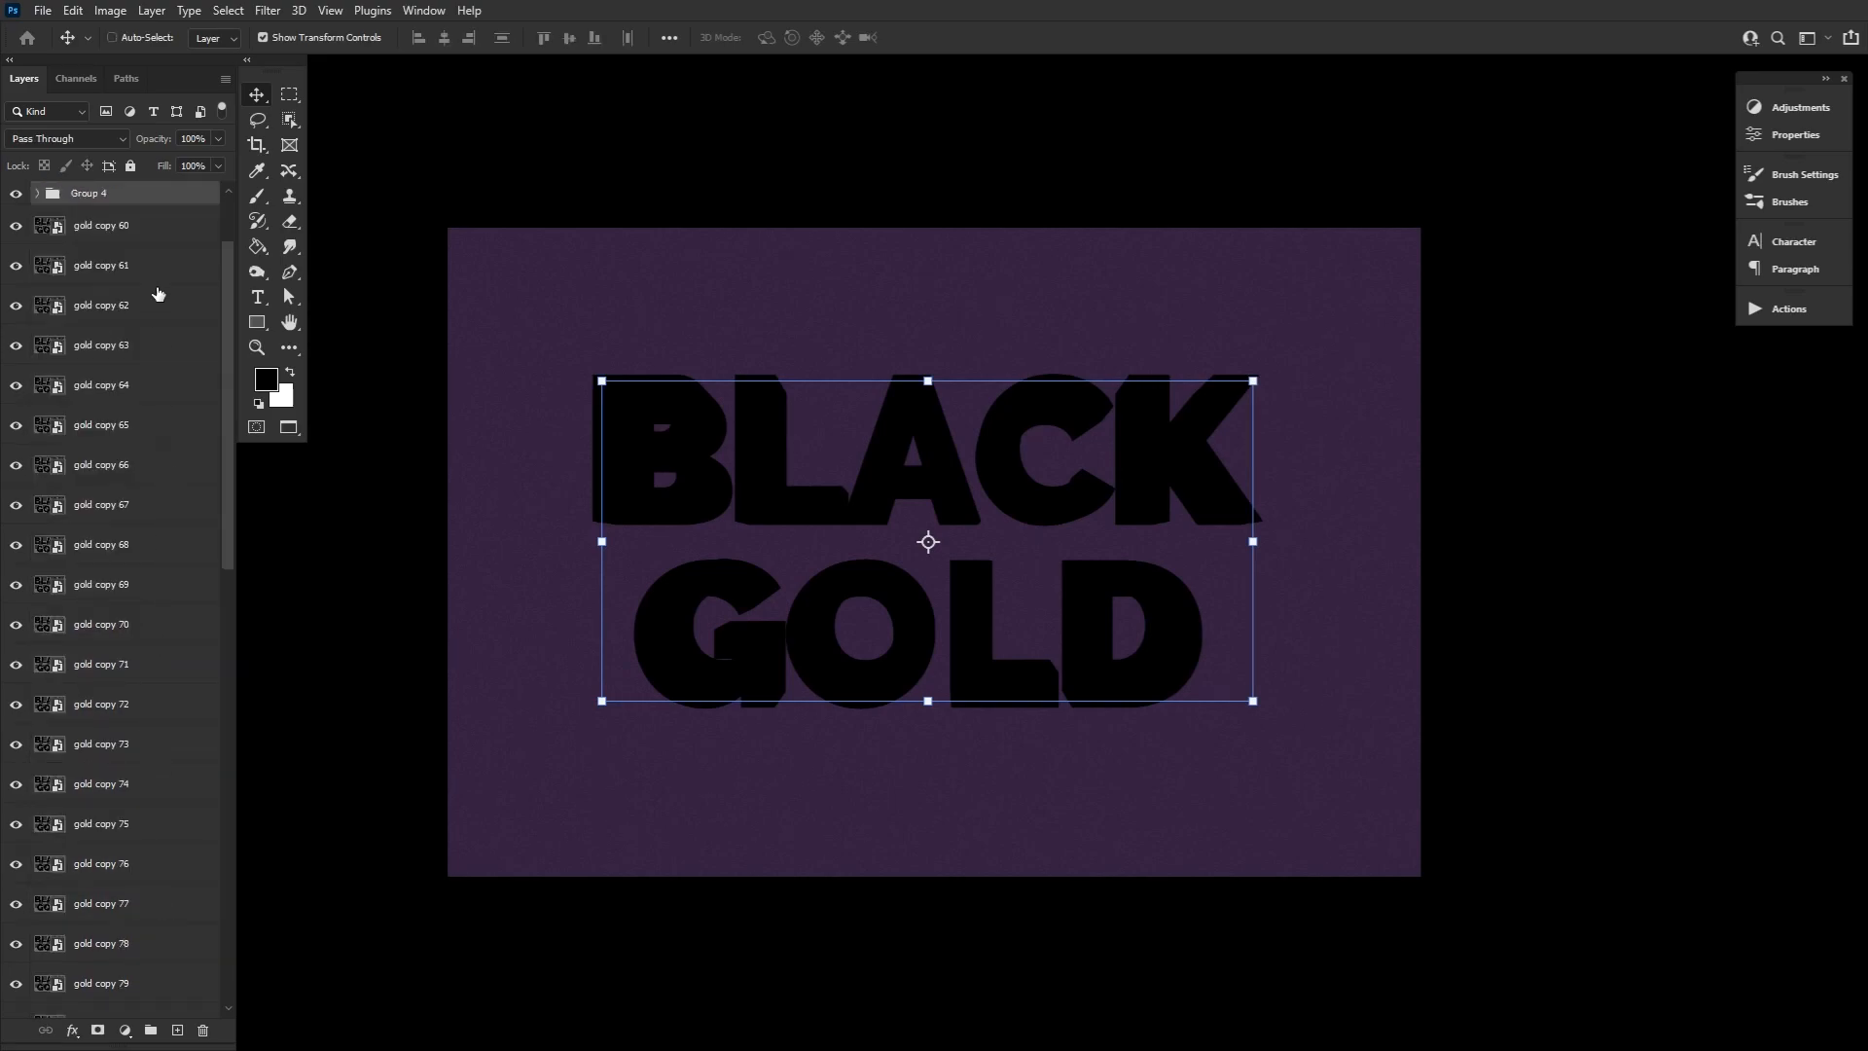
Group the layers from gold copy 60 through gold copy 89.
{"action": "left_click", "coordinate": [155, 234]}
{"action": "left_click_drag", "start_coordinate": [225, 272], "coordinate": [242, 388]}
{"action": "left_click_drag", "start_coordinate": [232, 578], "coordinate": [236, 657]}
{"action": "left_click", "coordinate": [160, 897], "text": "shift"}
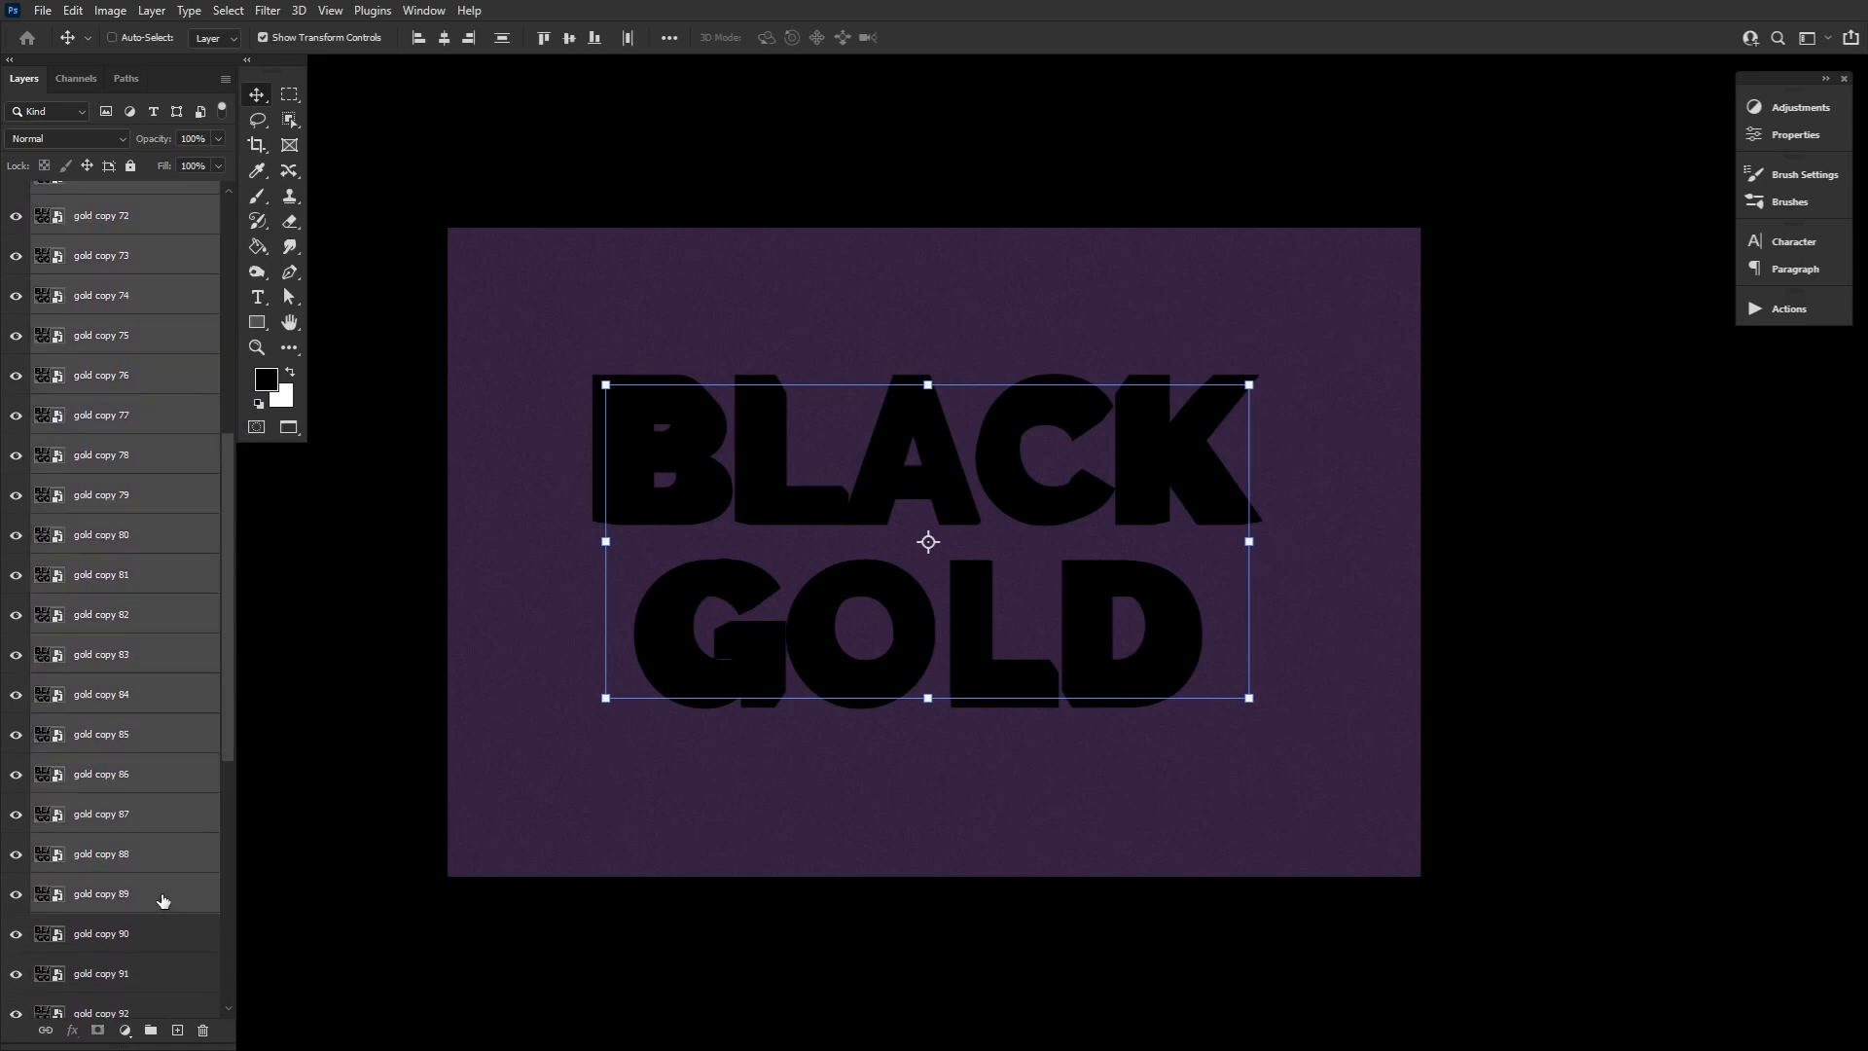
{"action": "key", "text": "ctrl+g"}
Group the layers from gold copy 90 through gold copy 94.
{"action": "left_click", "coordinate": [165, 325]}
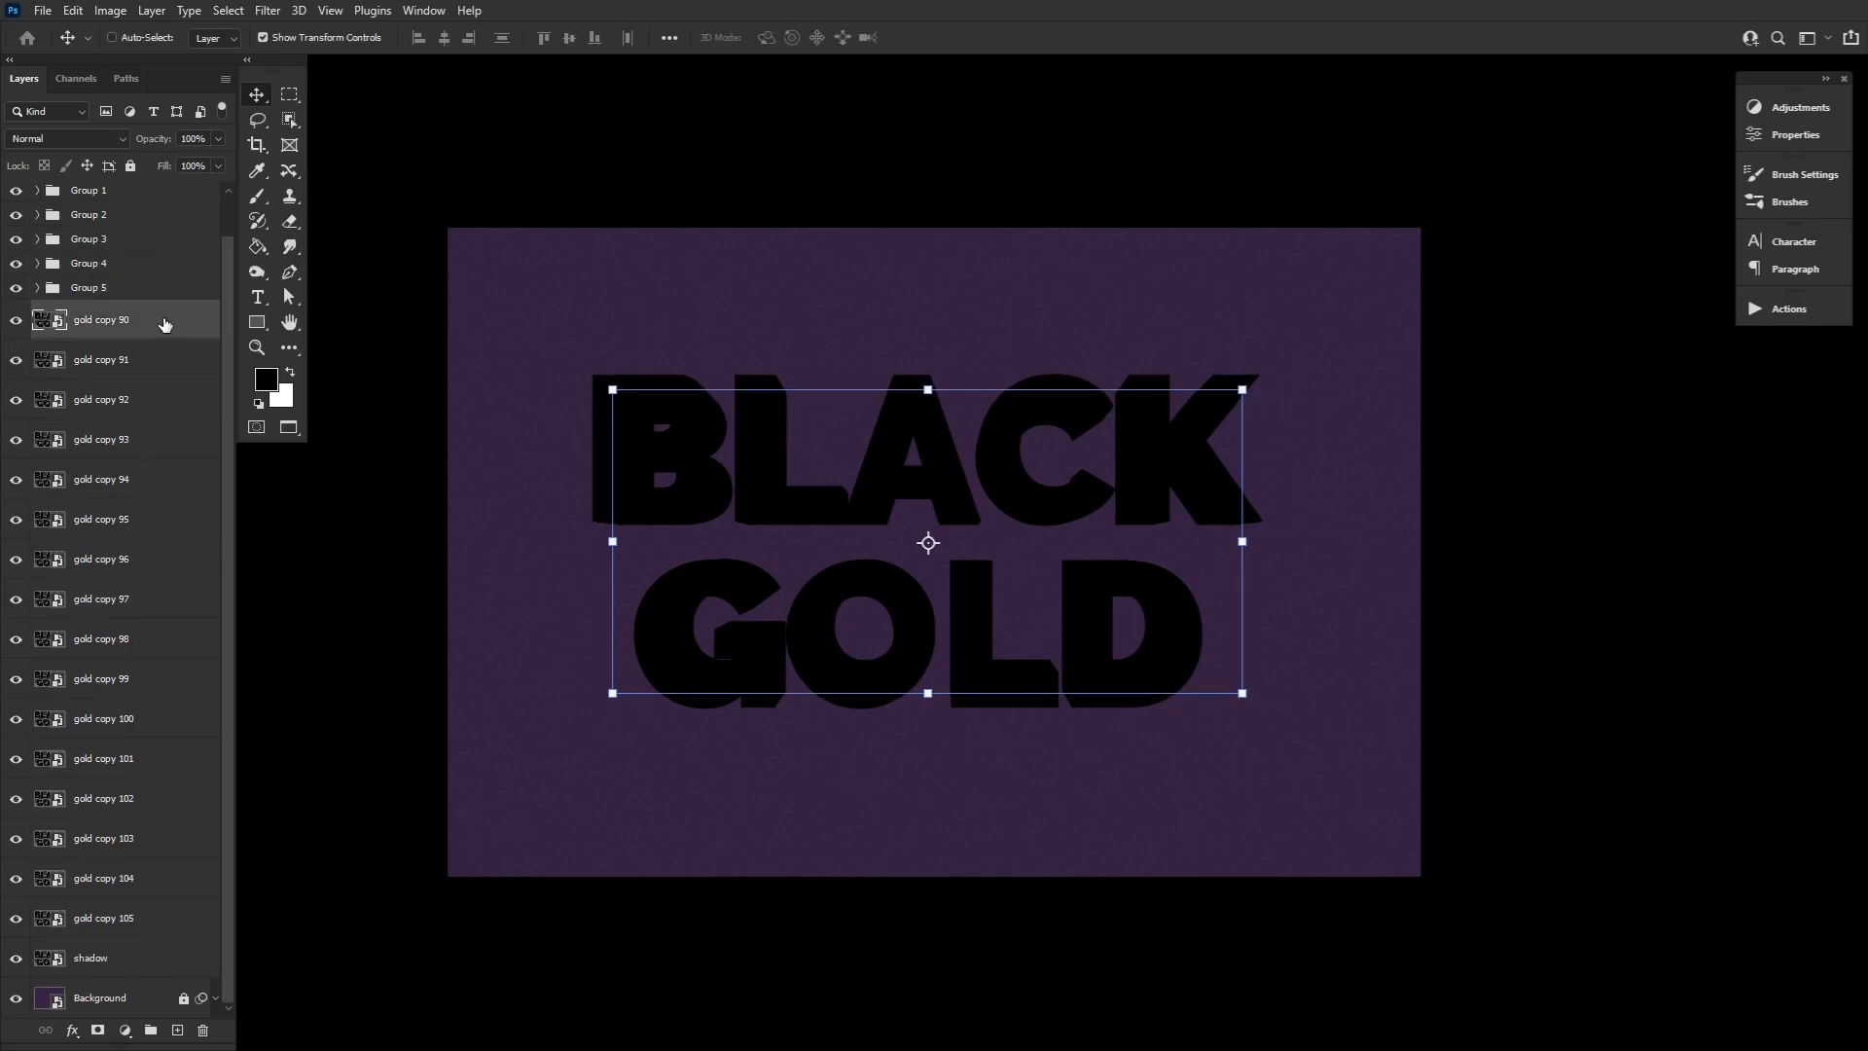
{"action": "left_click", "coordinate": [175, 540], "text": "shift"}
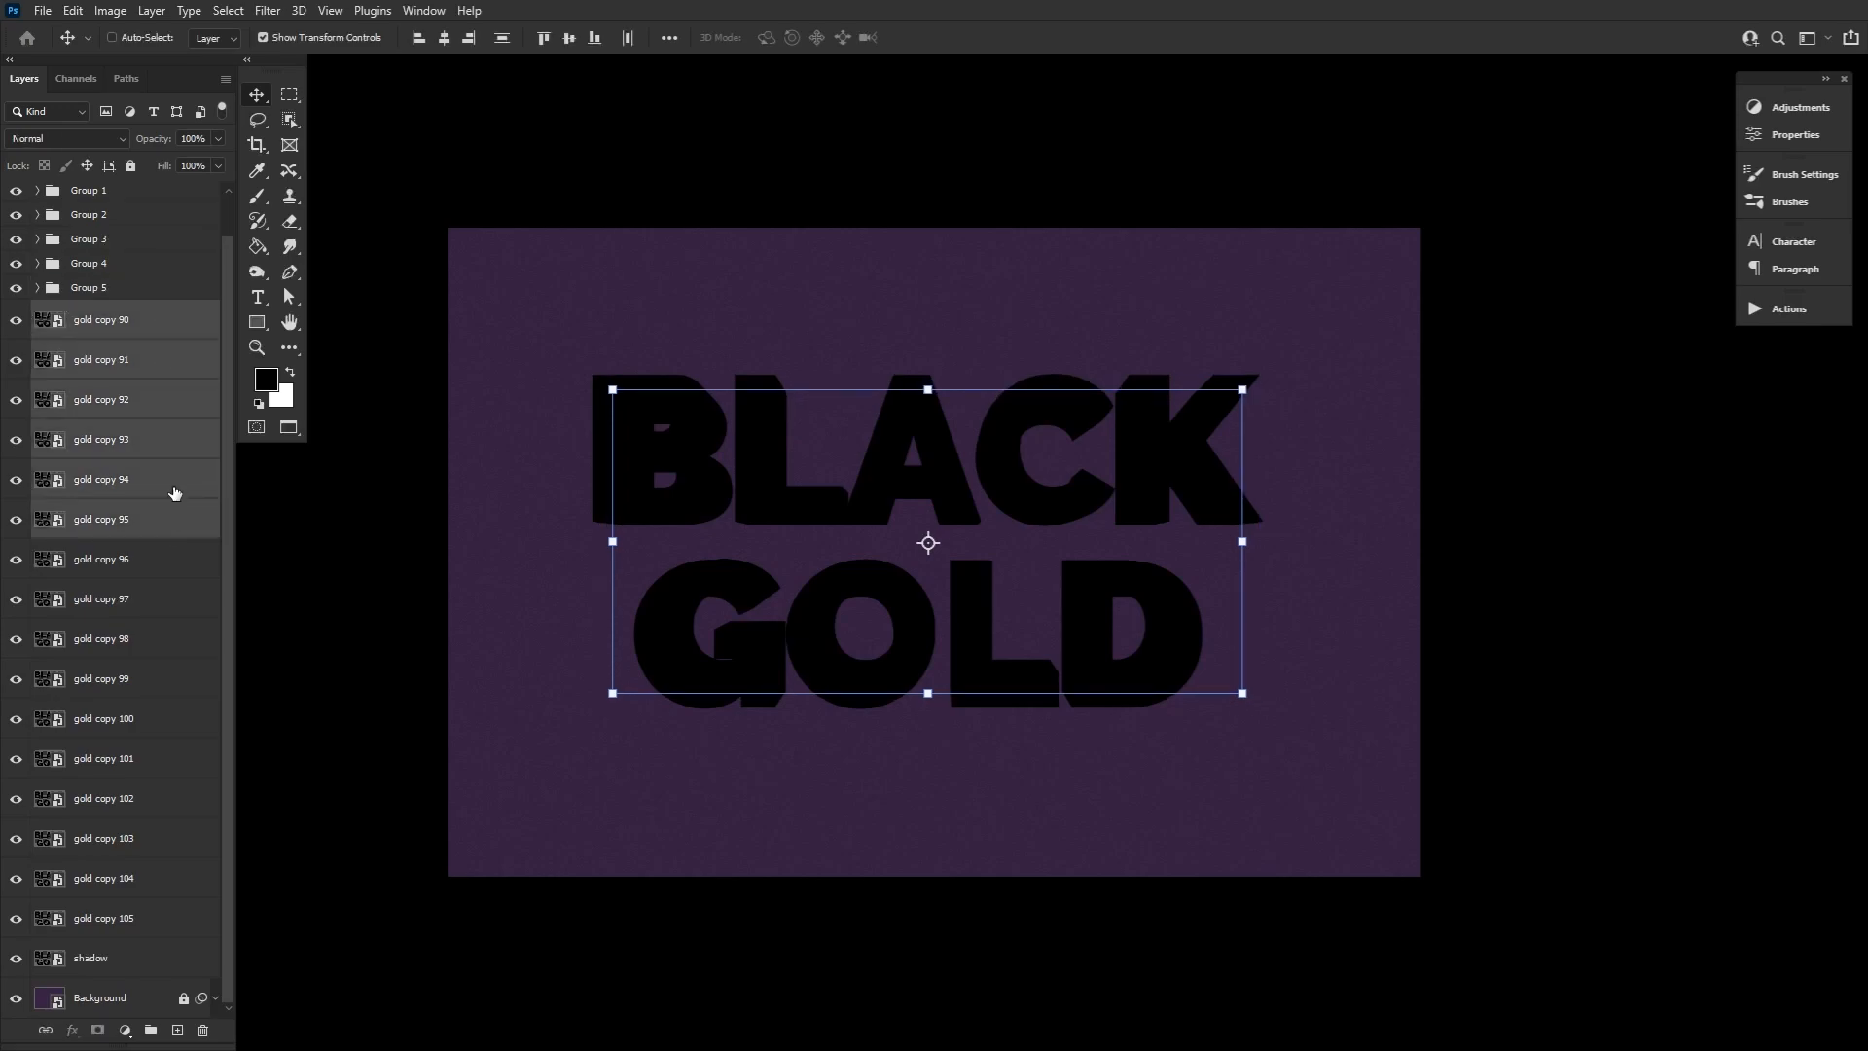
{"action": "left_click", "coordinate": [175, 493], "text": "shift"}
{"action": "key", "text": "ctrl+g"}
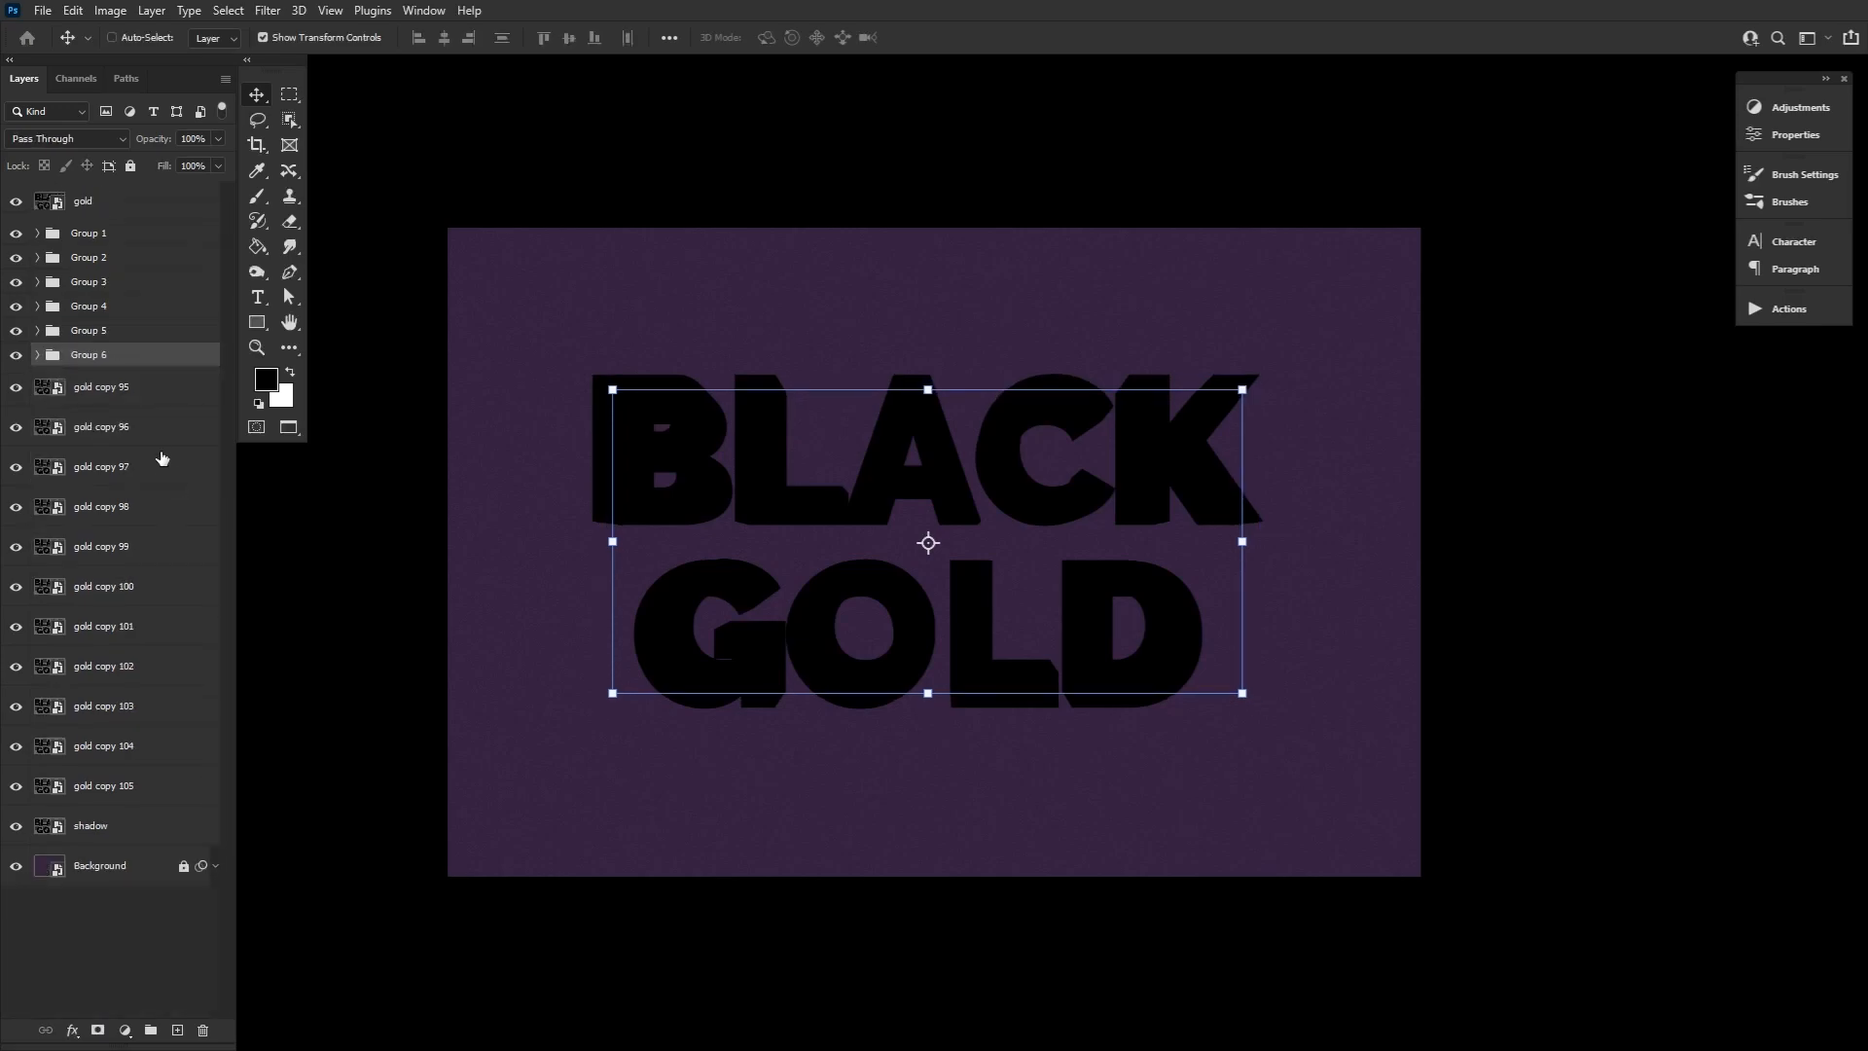
Group gold copies 95 to 100 together, and gold copies 101 to 105 into another group.
{"action": "left_click", "coordinate": [170, 392]}
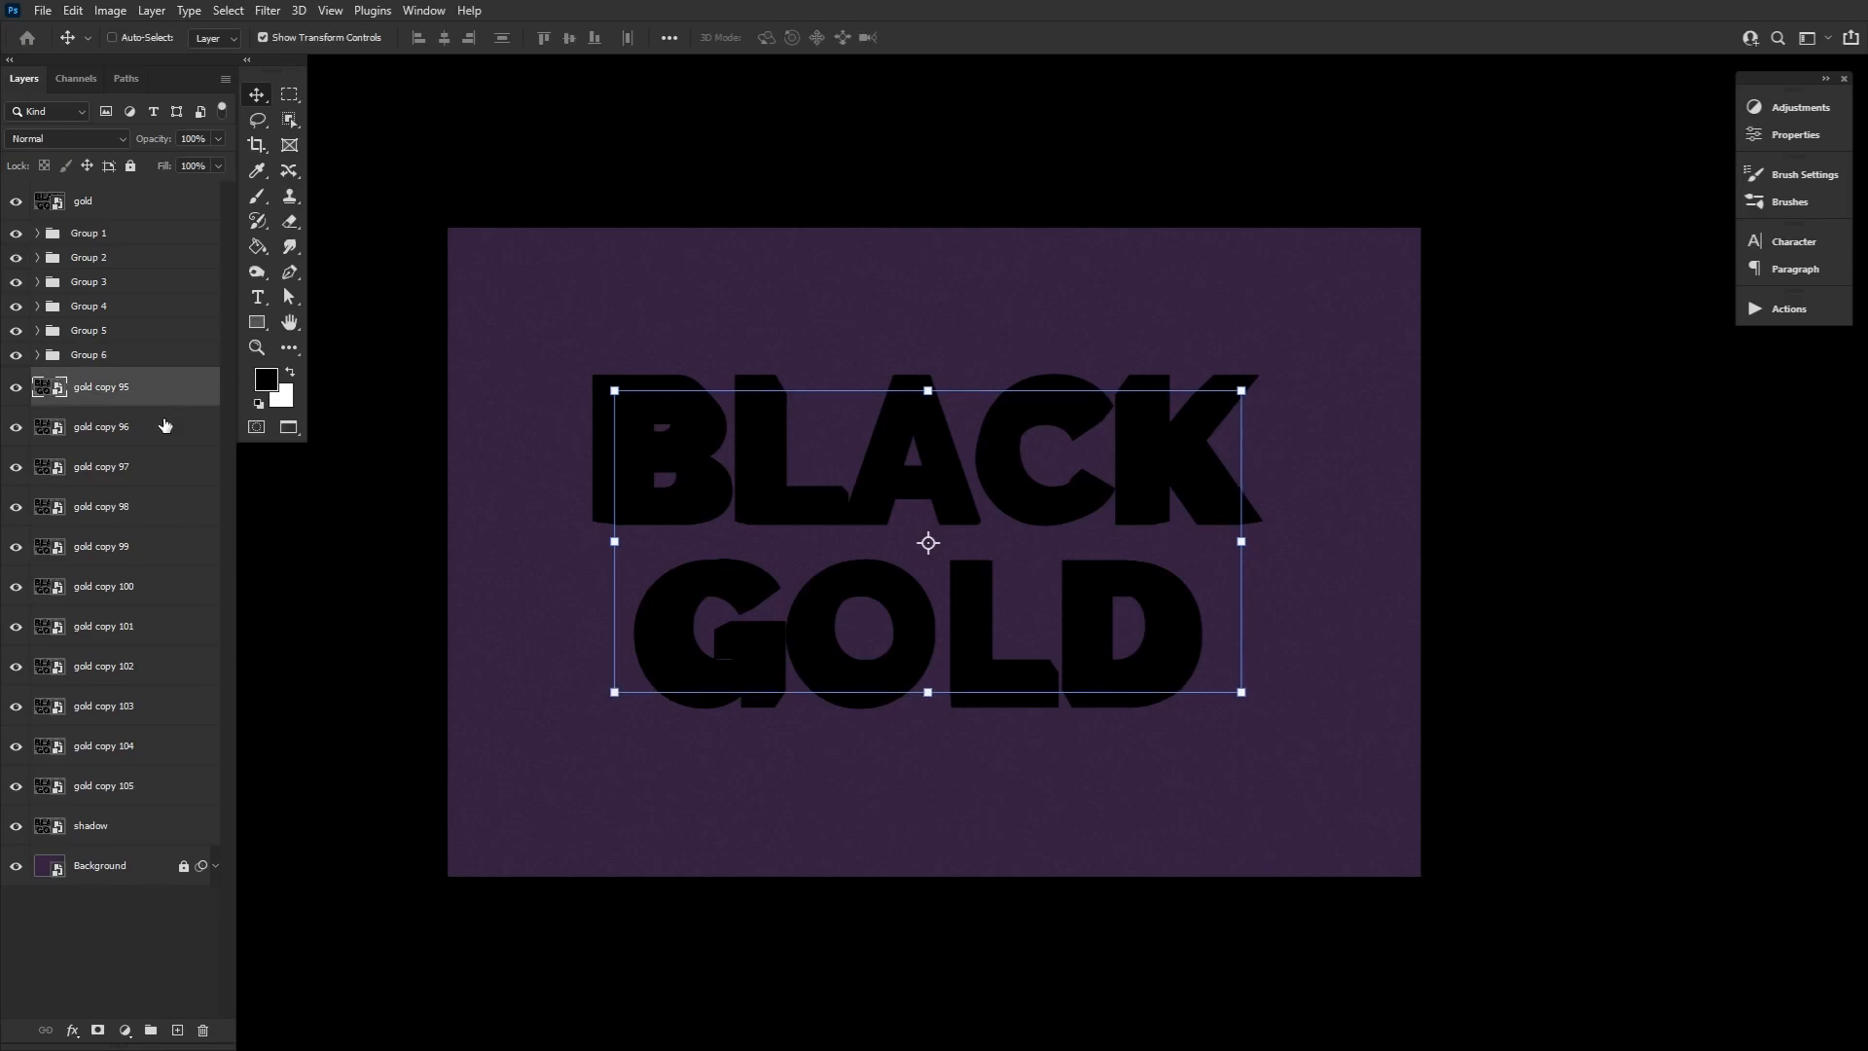
{"action": "left_click", "coordinate": [164, 604], "text": "shift"}
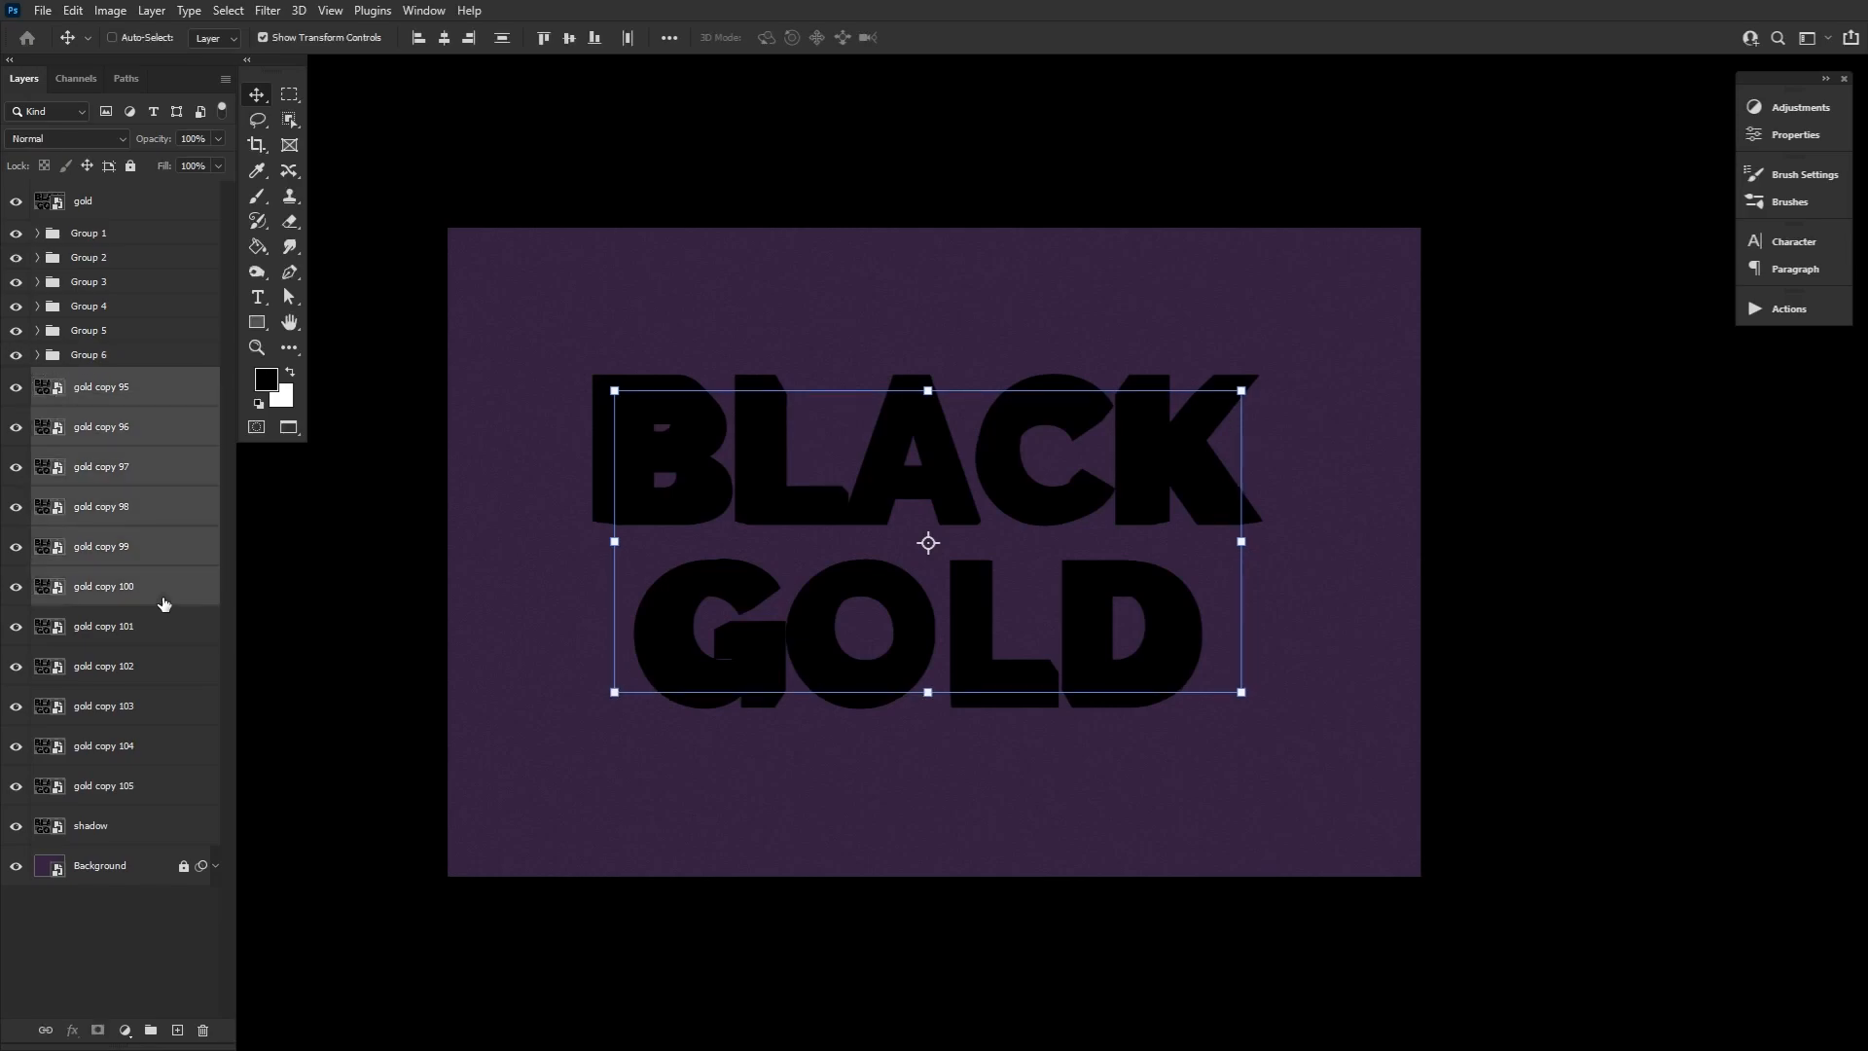
{"action": "key", "text": "ctrl+g"}
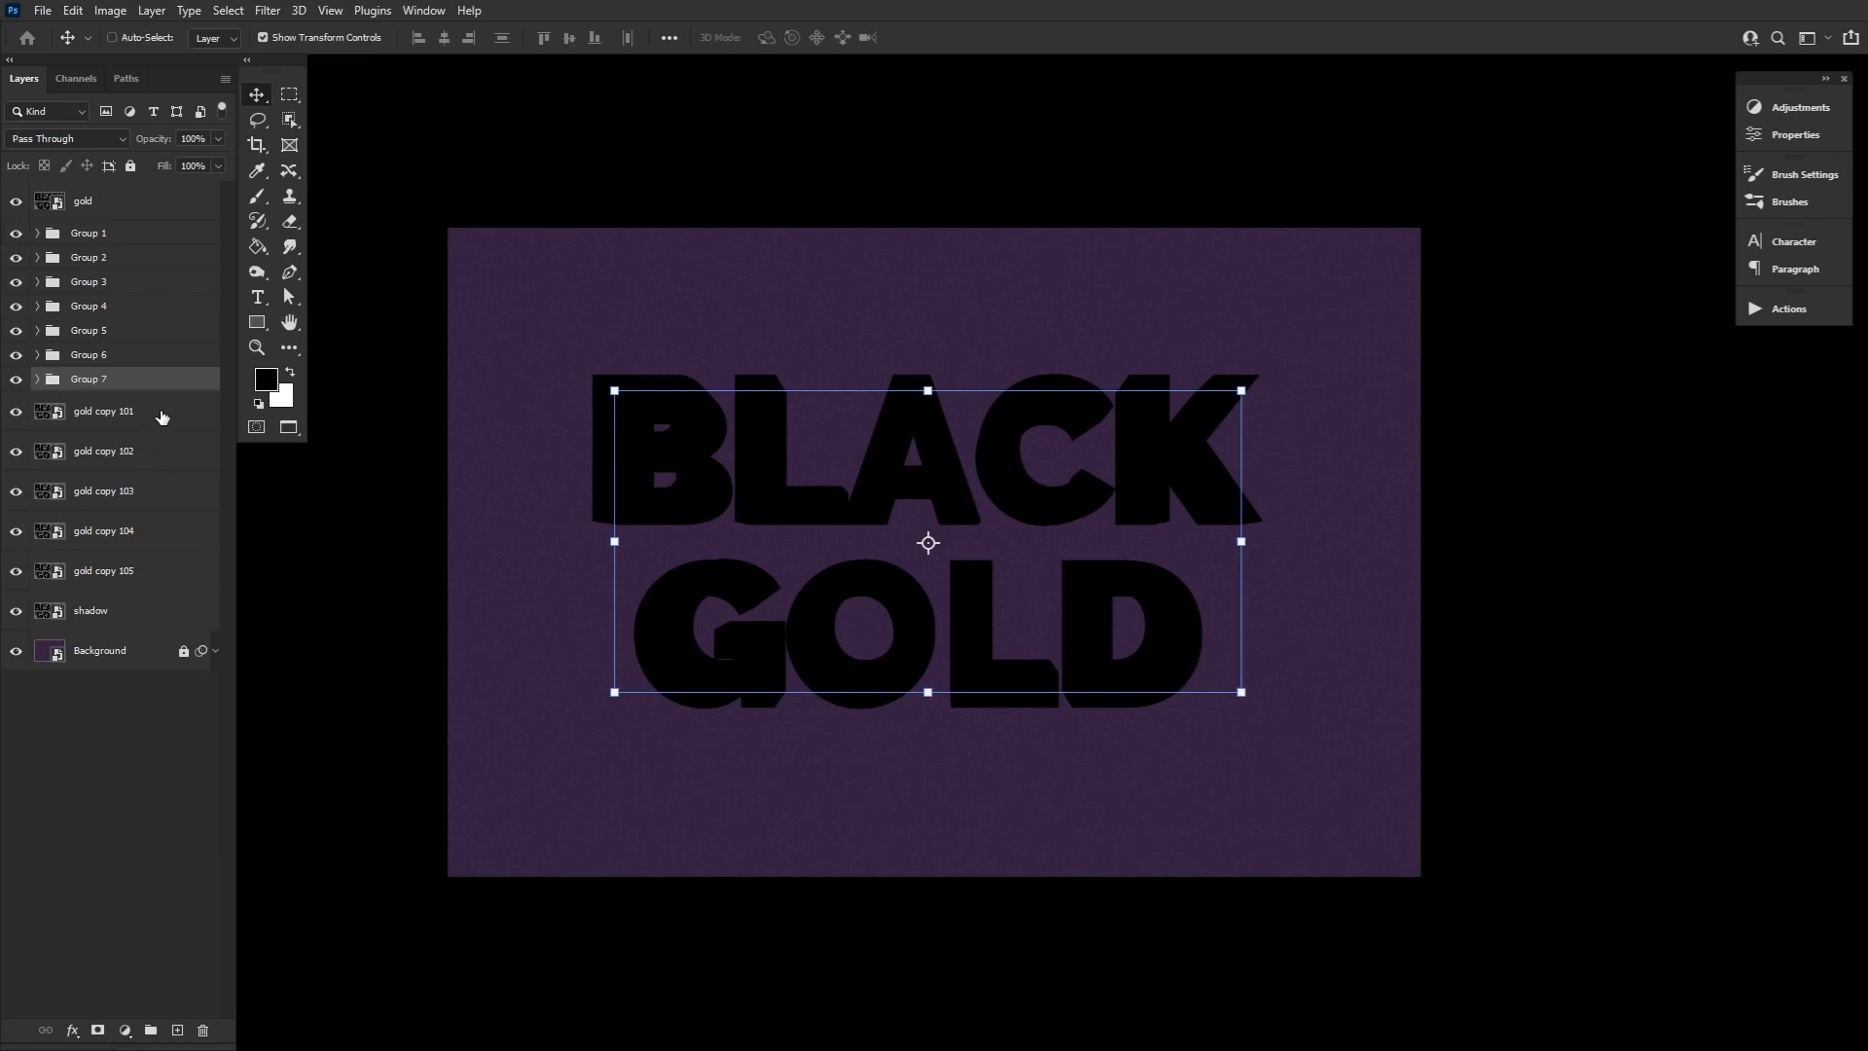
{"action": "left_click", "coordinate": [162, 416]}
{"action": "left_click", "coordinate": [169, 578], "text": "shift"}
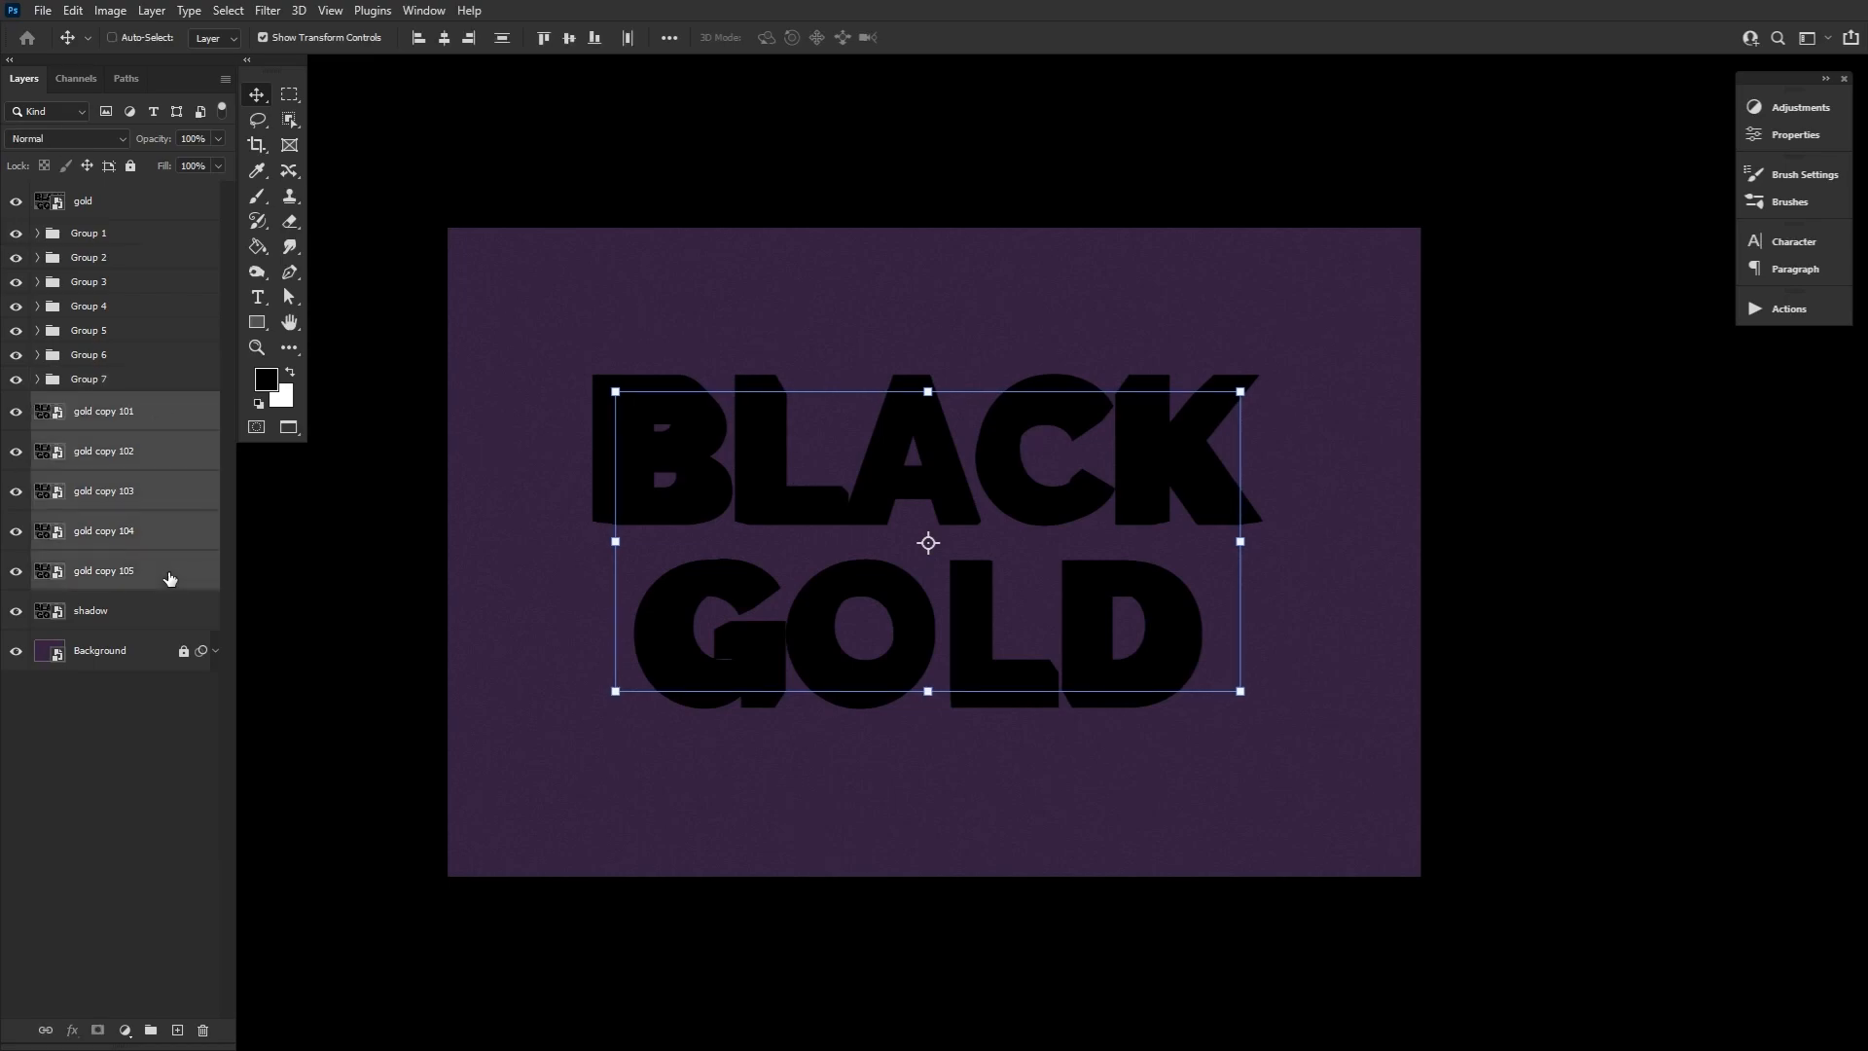
{"action": "key", "text": "ctrl"}
{"action": "key", "text": "ctrl+g"}
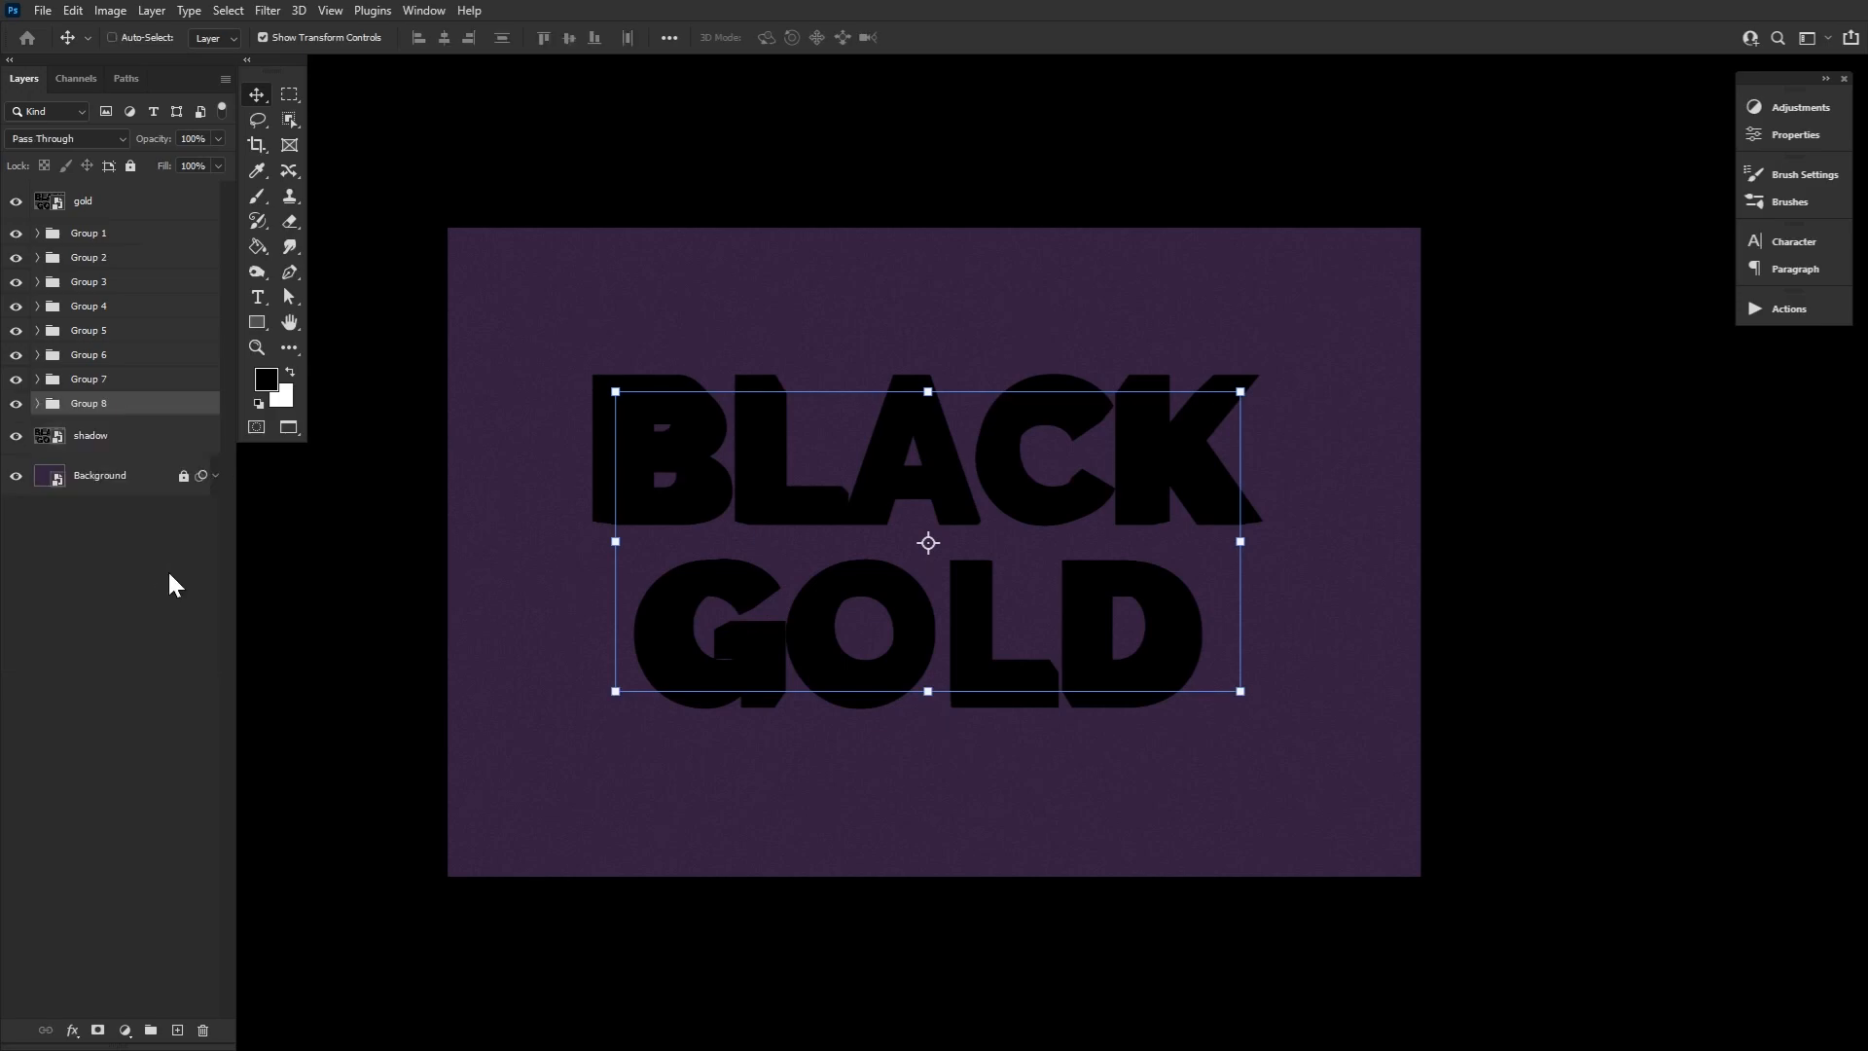
Turn on the effects of the top Gold layer and check the contents of Groups 1, 2 and 3.
{"action": "left_click", "coordinate": [291, 327]}
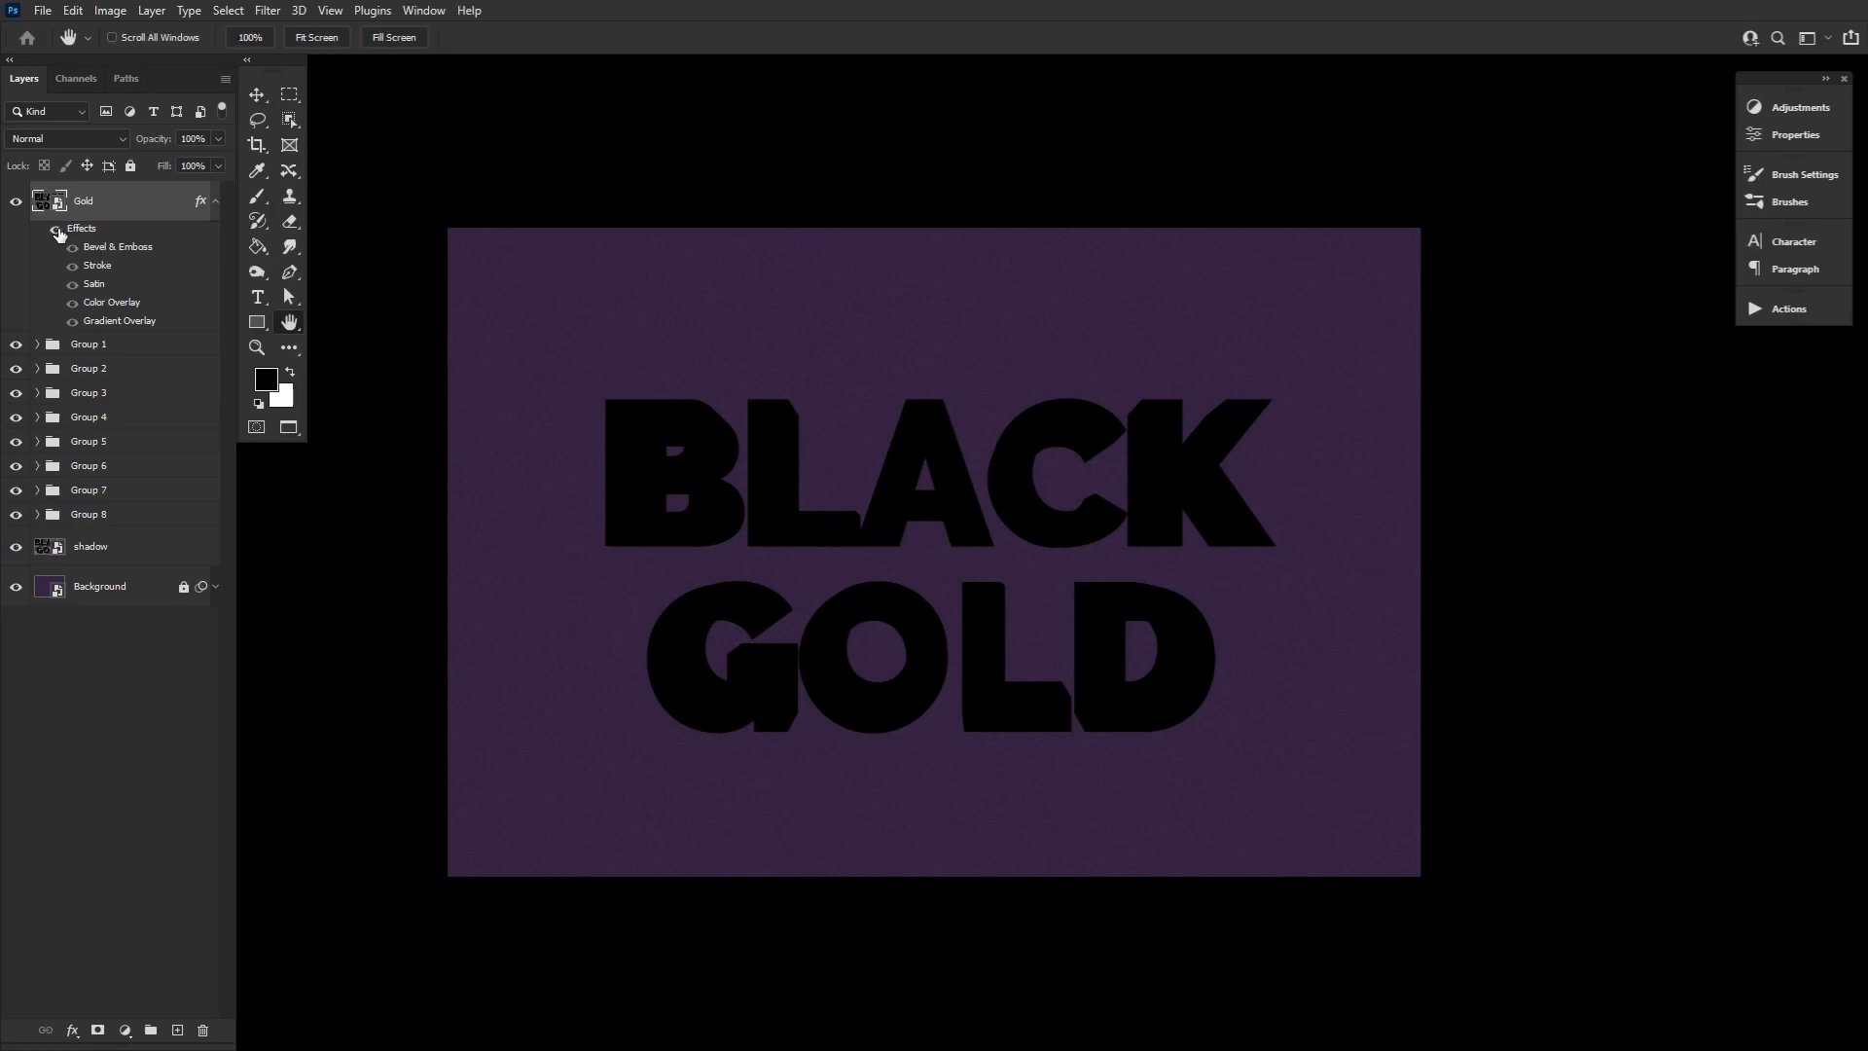
{"action": "left_click", "coordinate": [56, 232]}
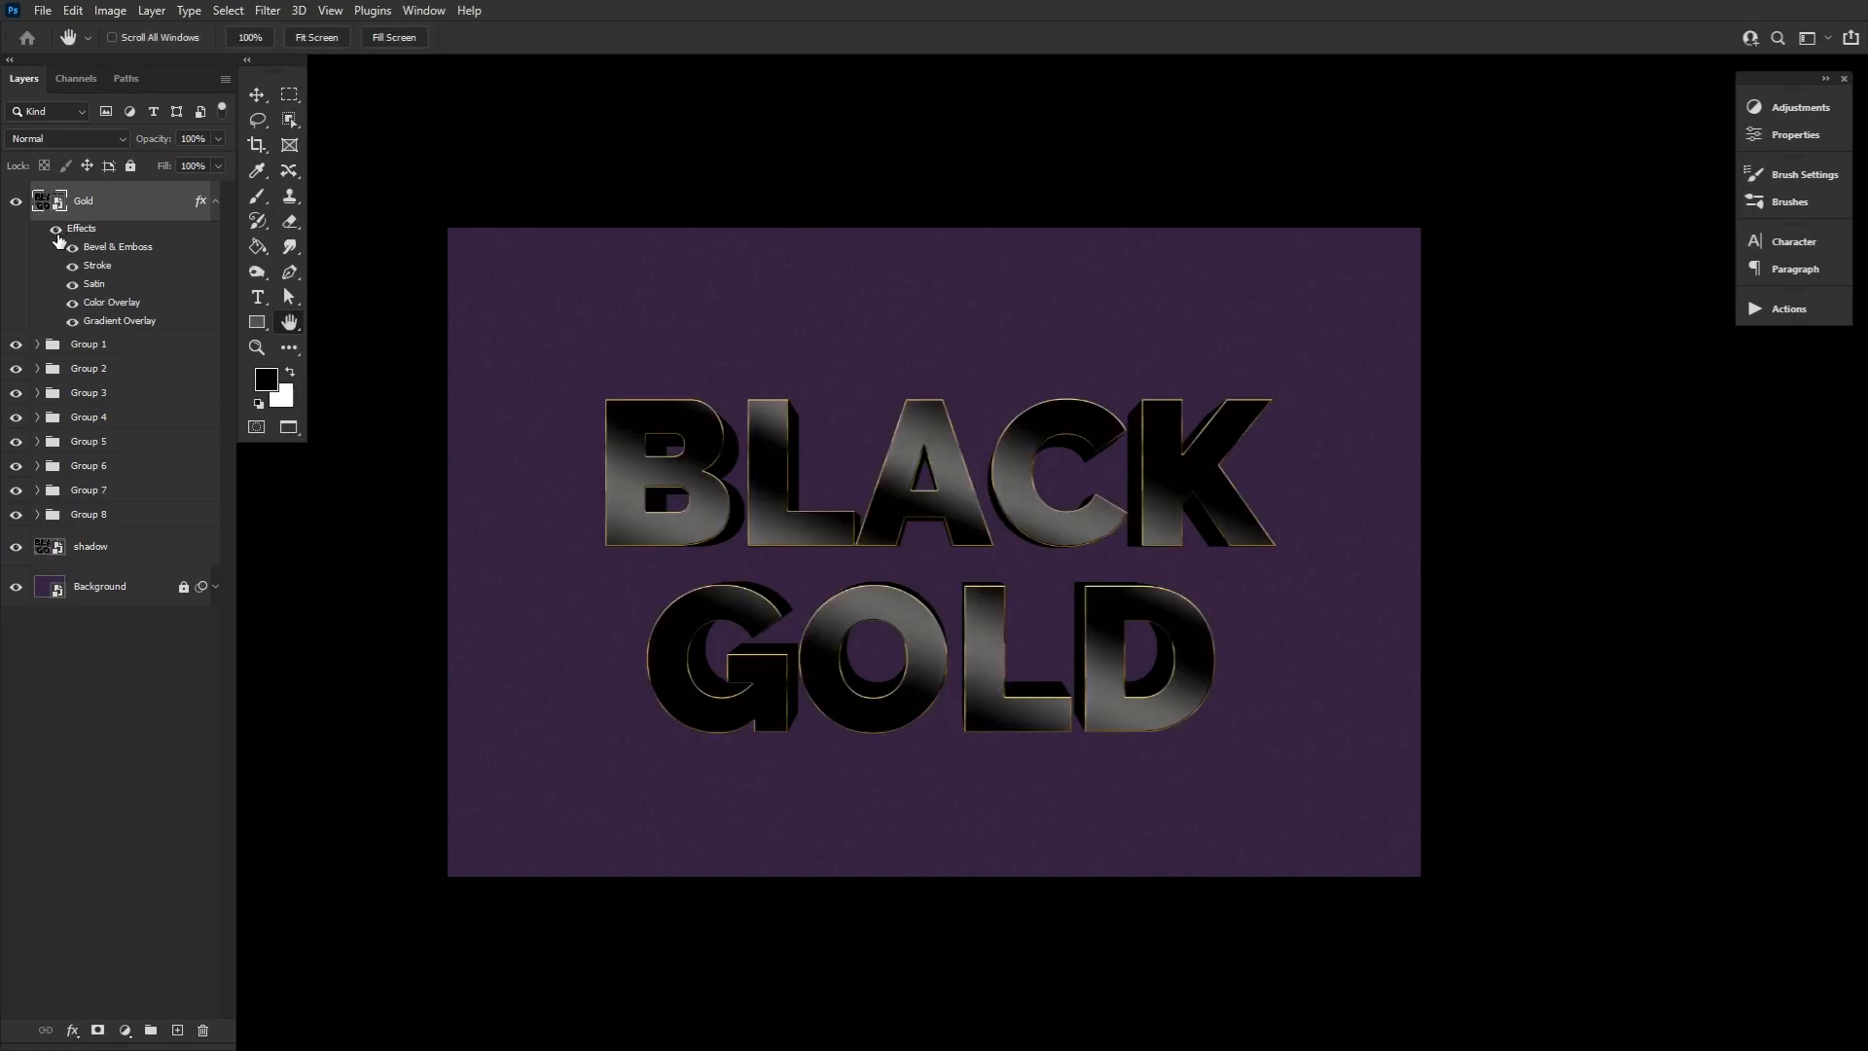
{"action": "left_click", "coordinate": [38, 344]}
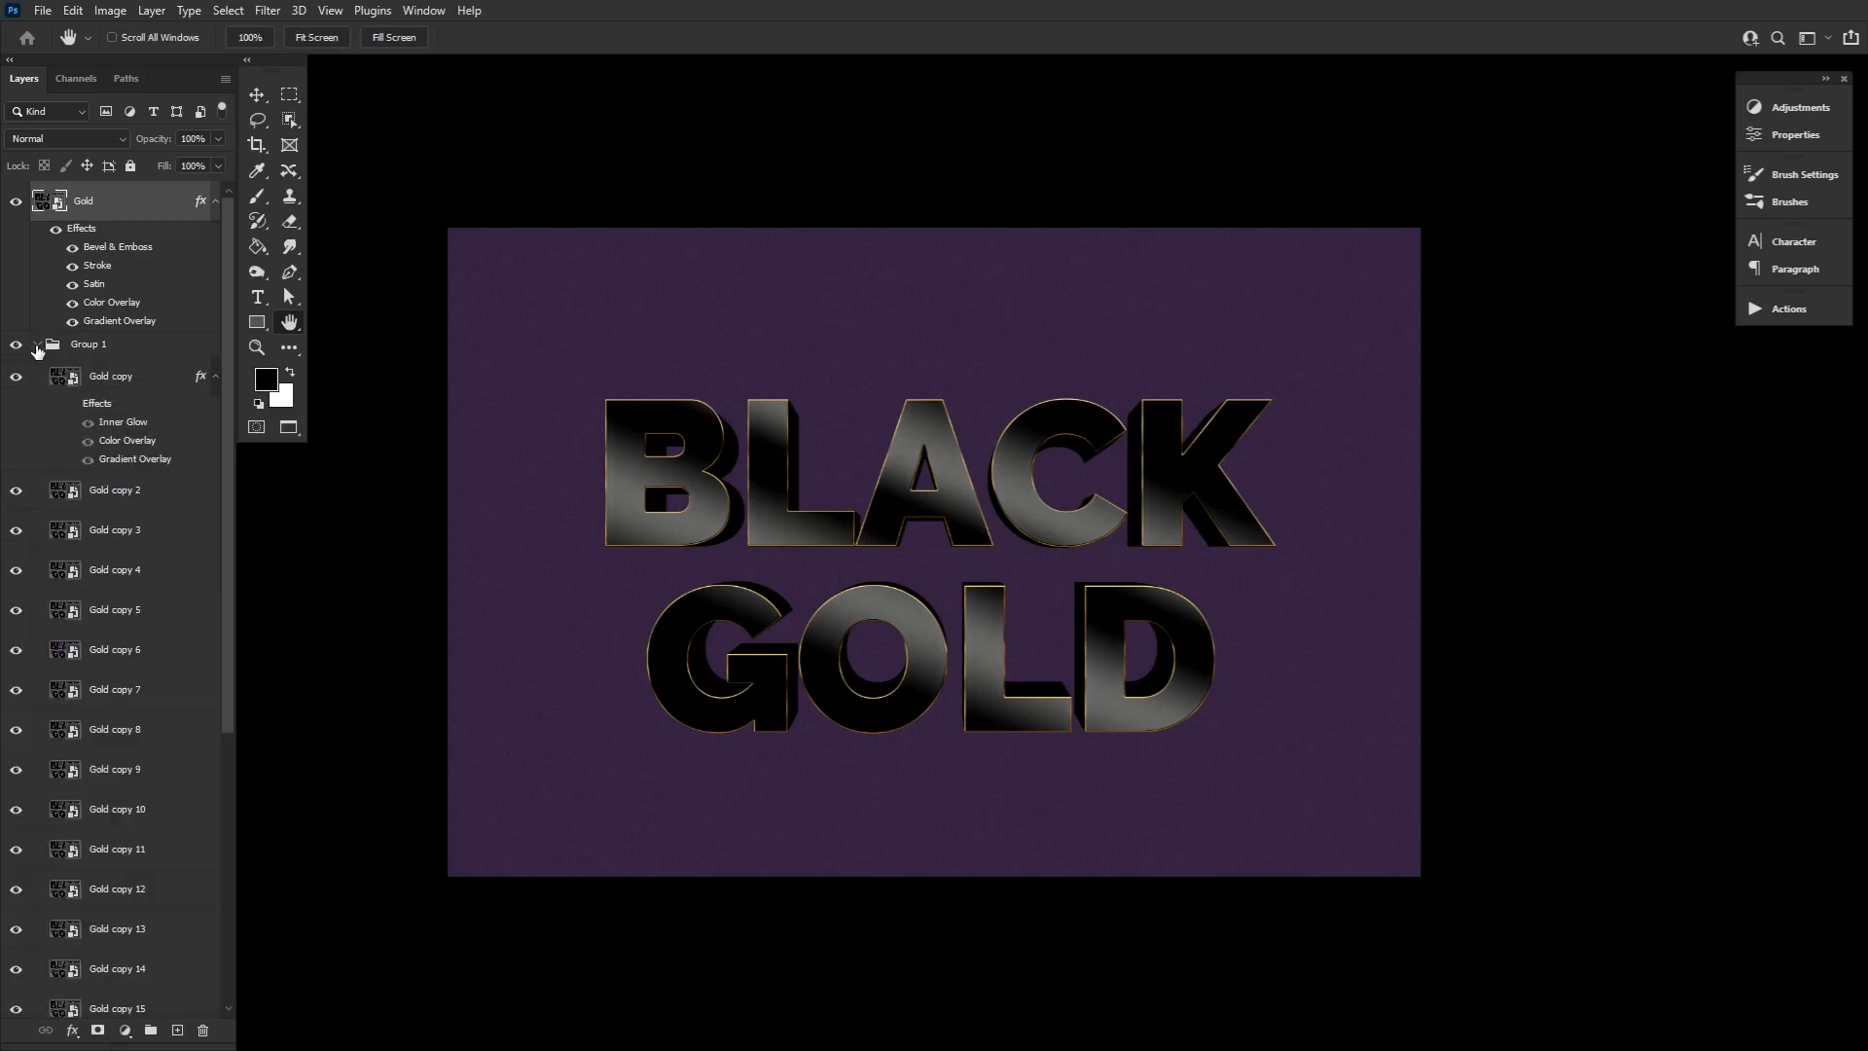
{"action": "left_click", "coordinate": [37, 344]}
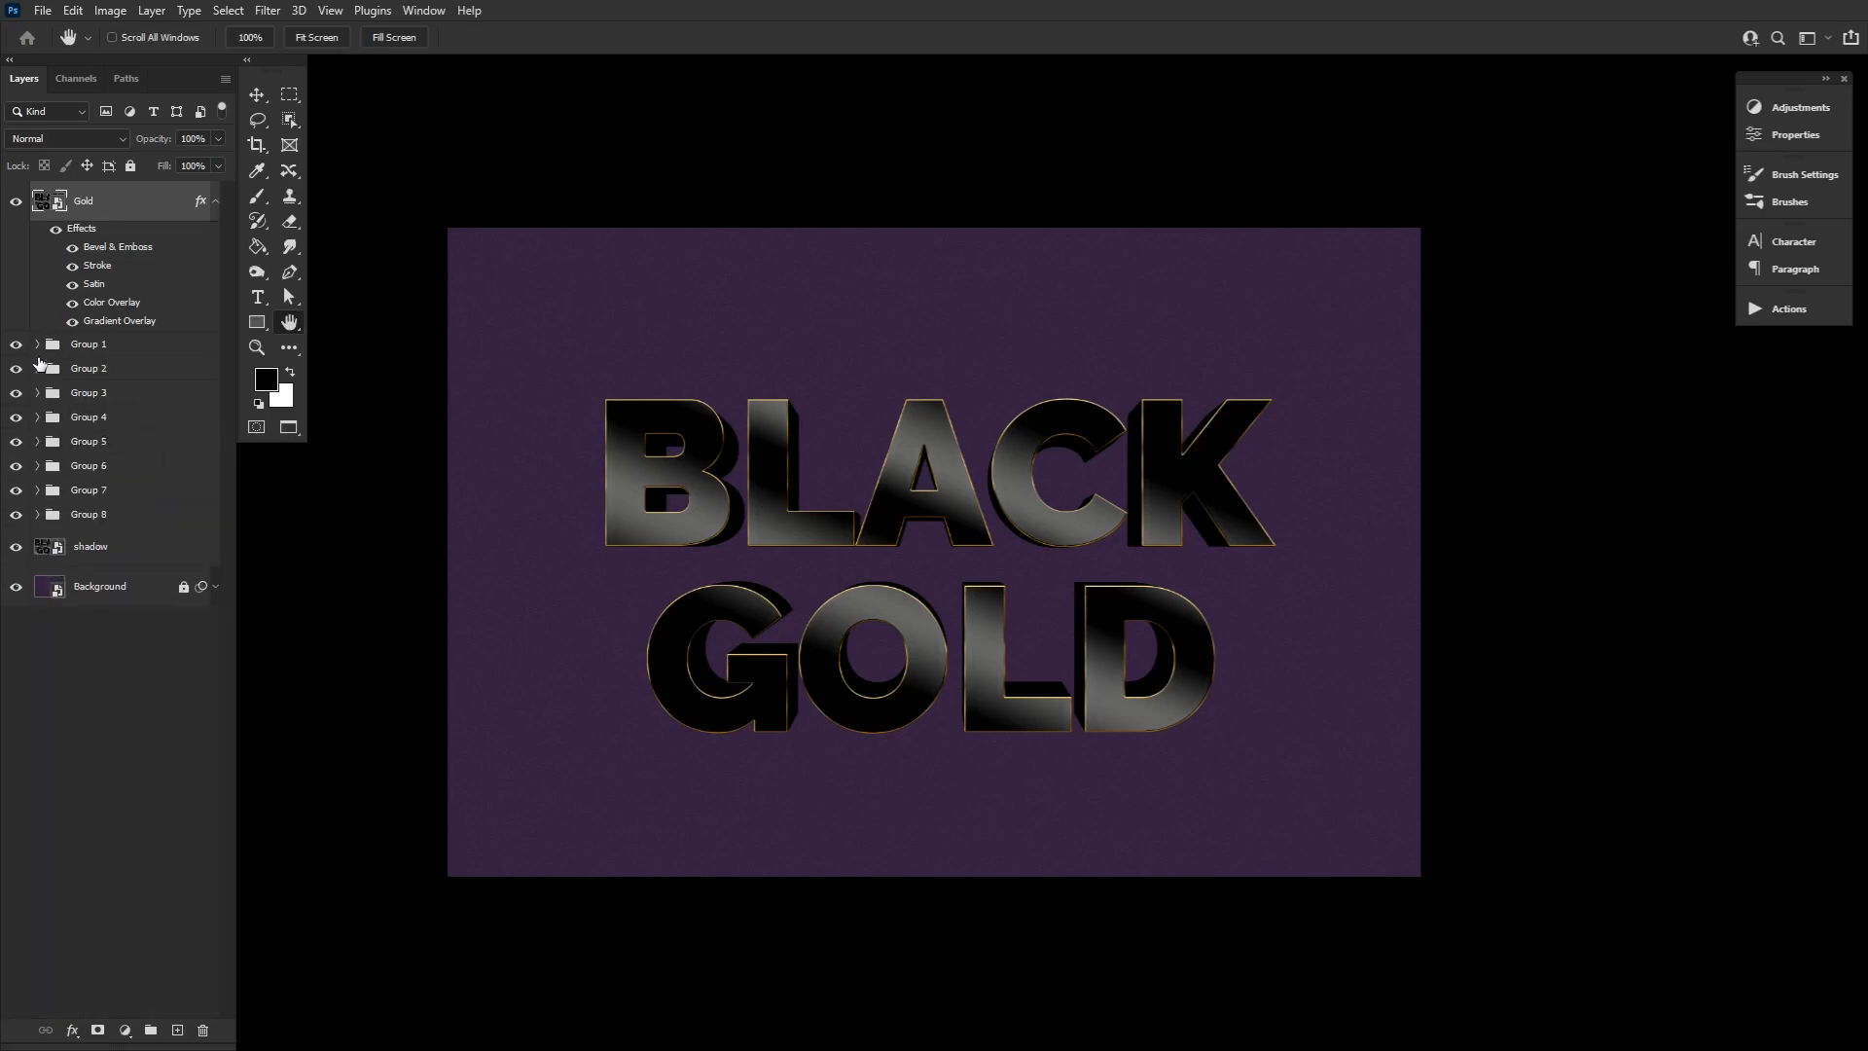
{"action": "left_click", "coordinate": [37, 368]}
{"action": "left_click", "coordinate": [37, 369]}
{"action": "left_click", "coordinate": [38, 393]}
{"action": "left_click", "coordinate": [38, 393]}
Set the Gold layer's Bevel & Emboss altitude to 26° and accept Ring - Double as the gloss contour.
{"action": "double_click", "coordinate": [165, 203]}
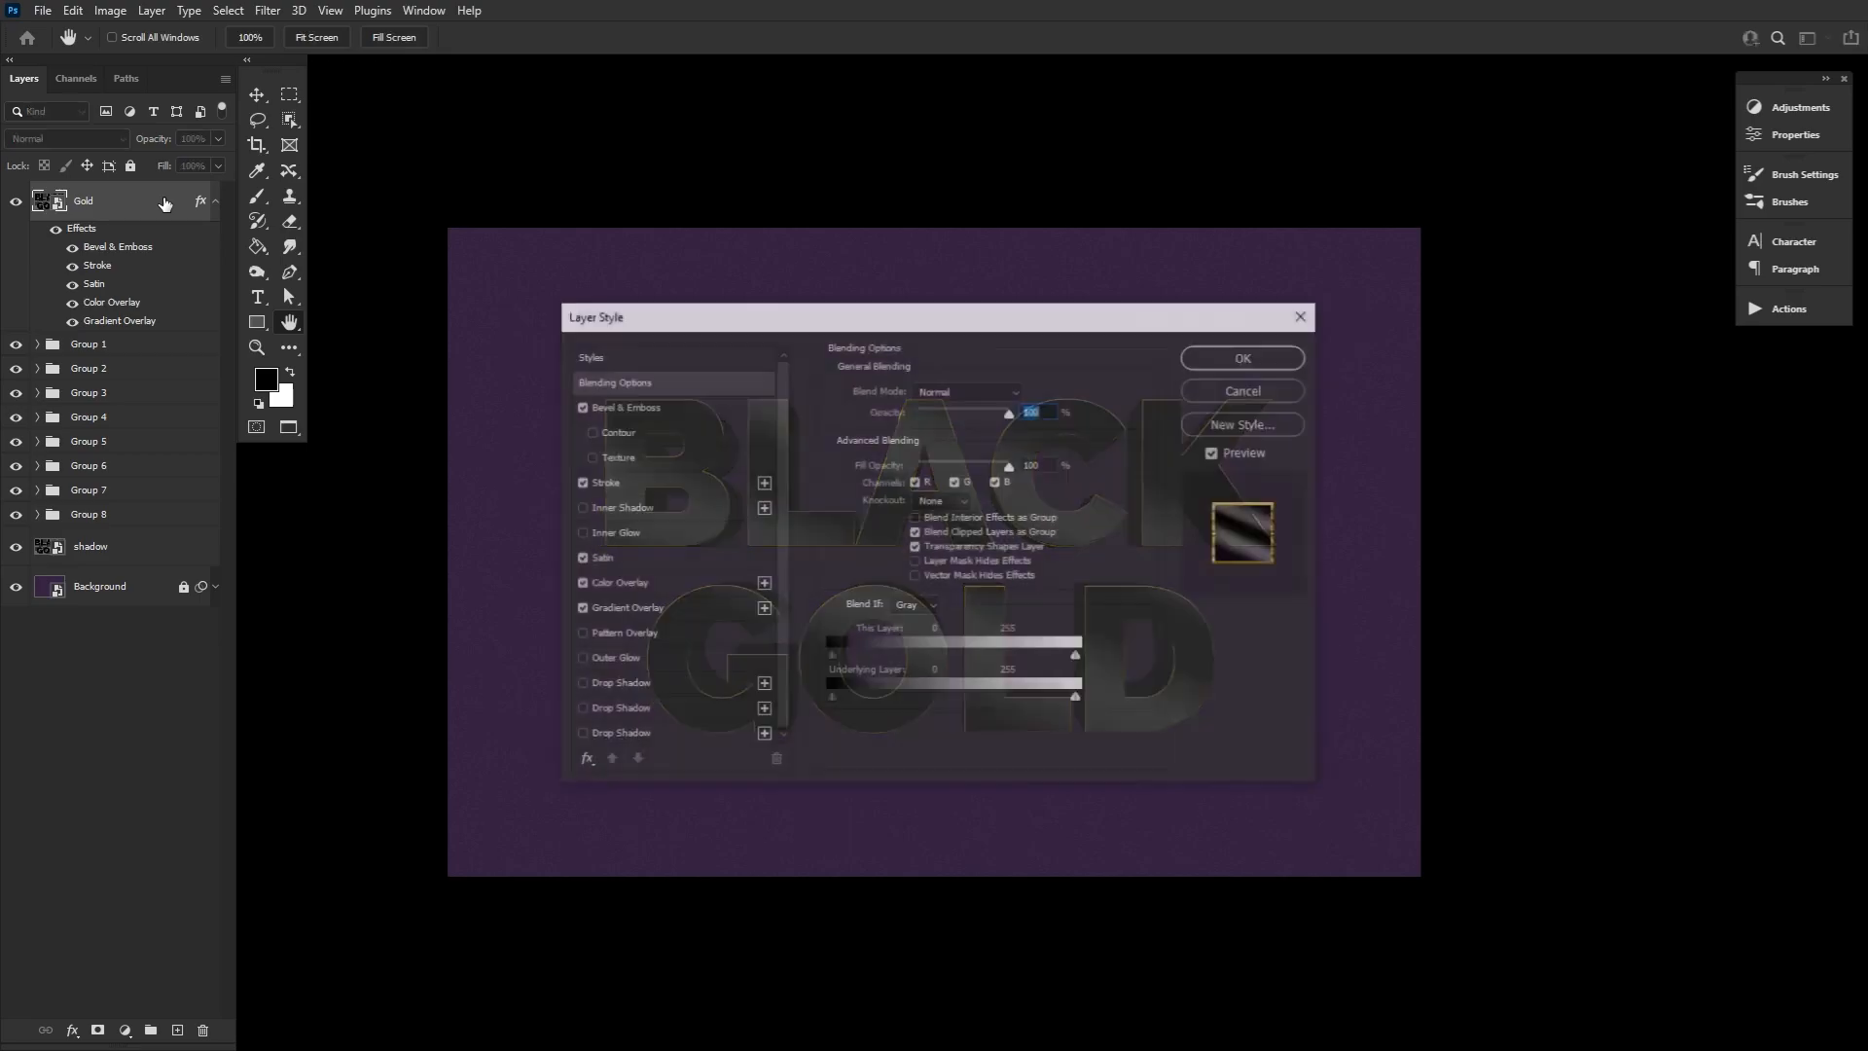
{"action": "left_click", "coordinate": [719, 407]}
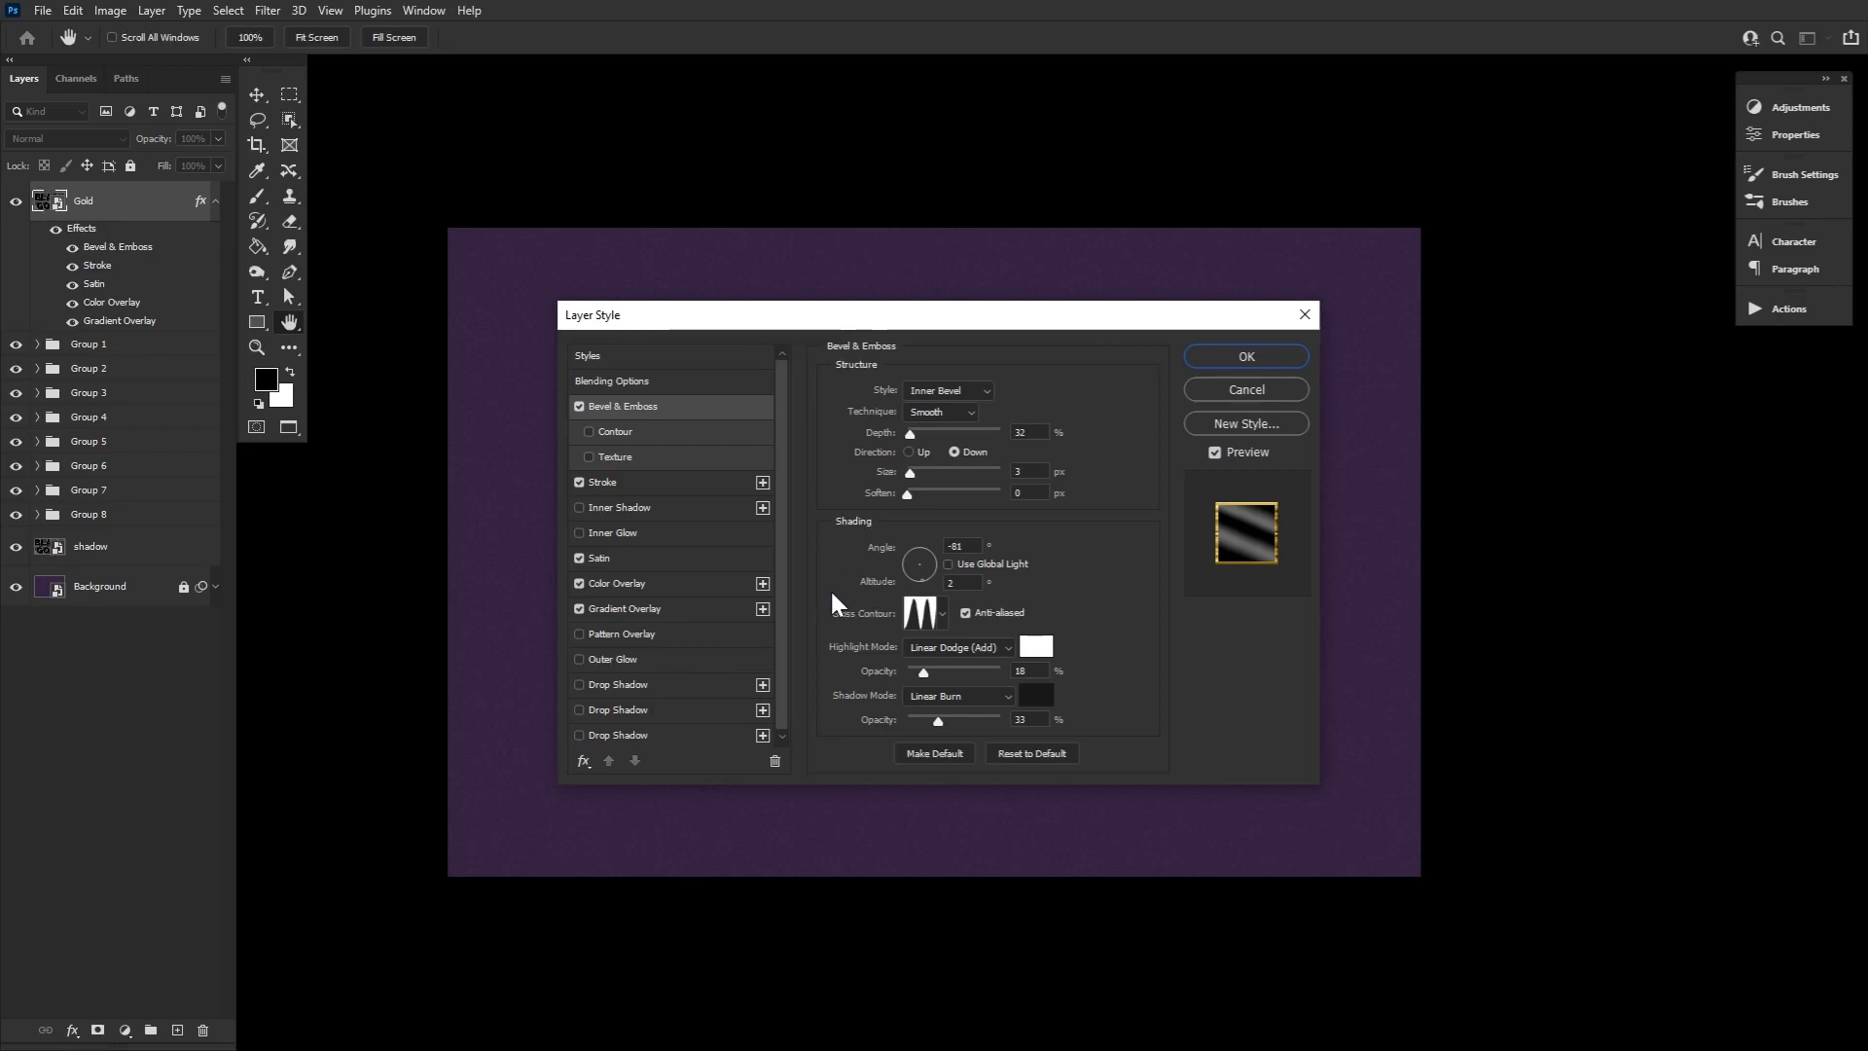
{"action": "left_click", "coordinate": [961, 581]}
{"action": "type", "text": "26"}
{"action": "left_click", "coordinate": [904, 621]}
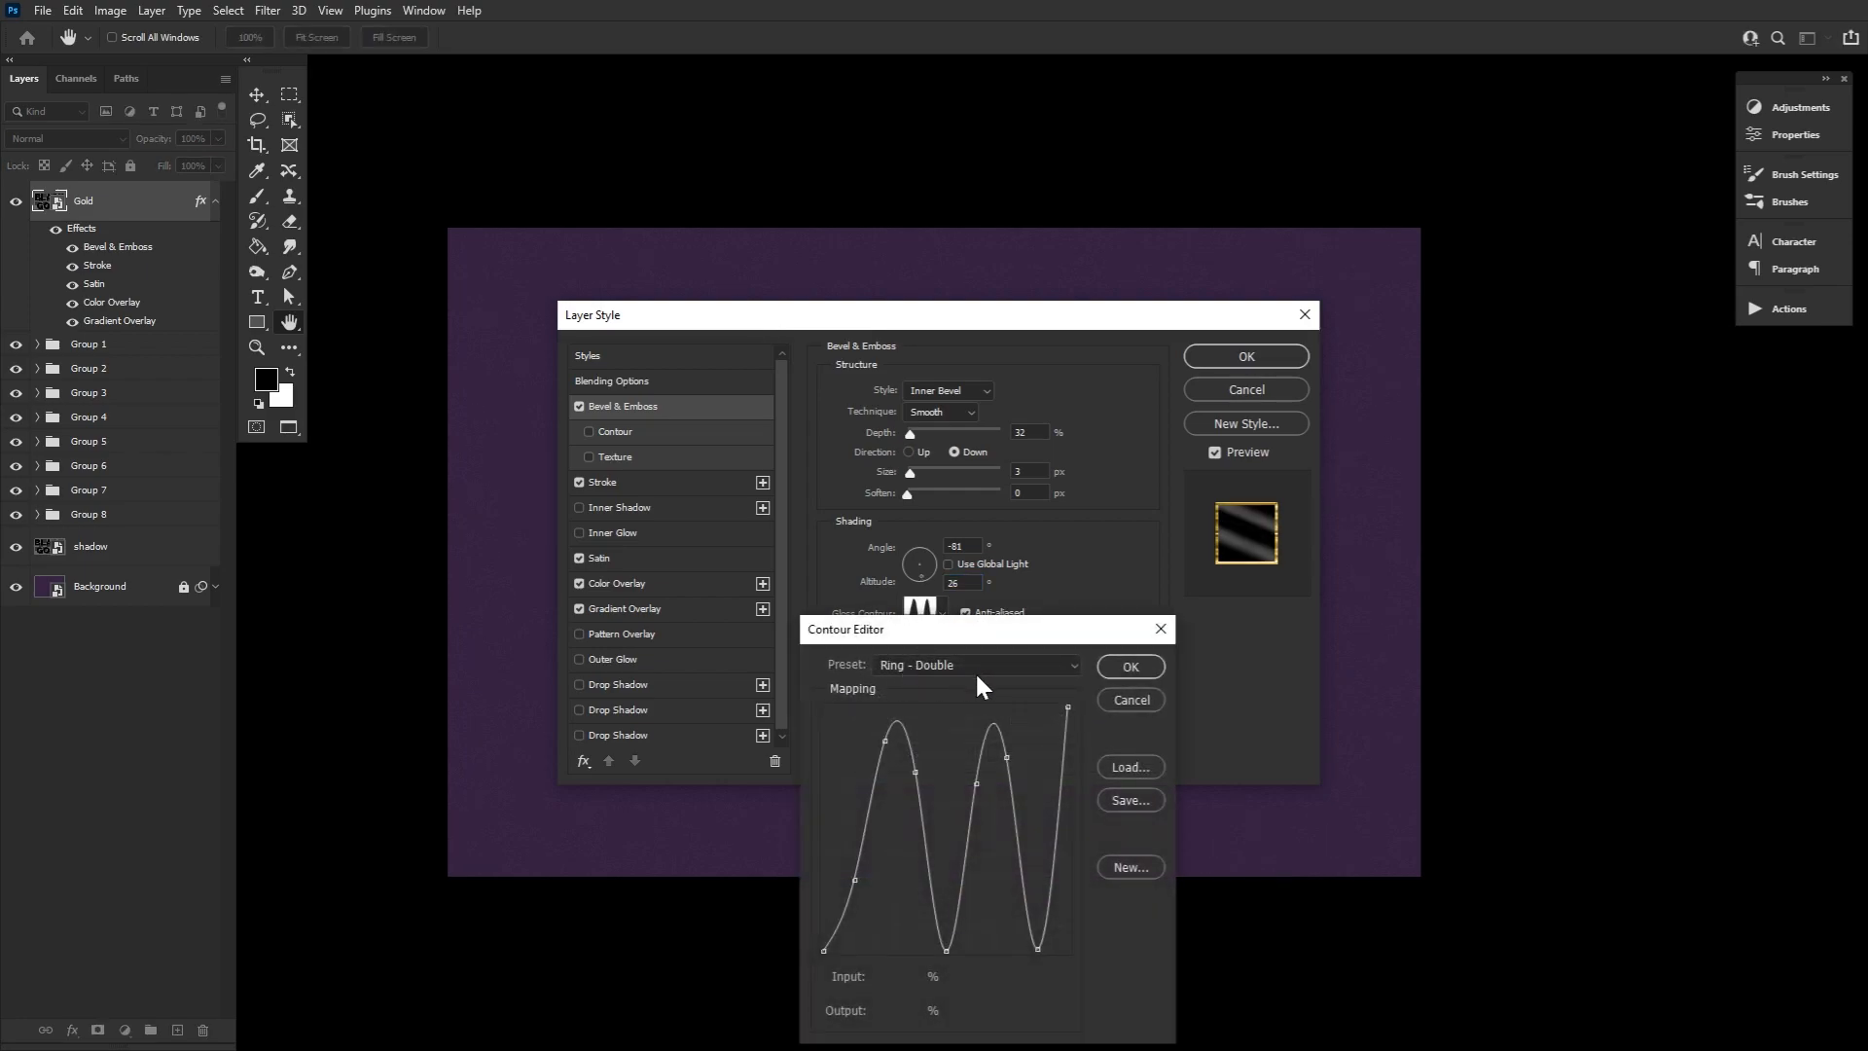
{"action": "left_click", "coordinate": [1131, 667]}
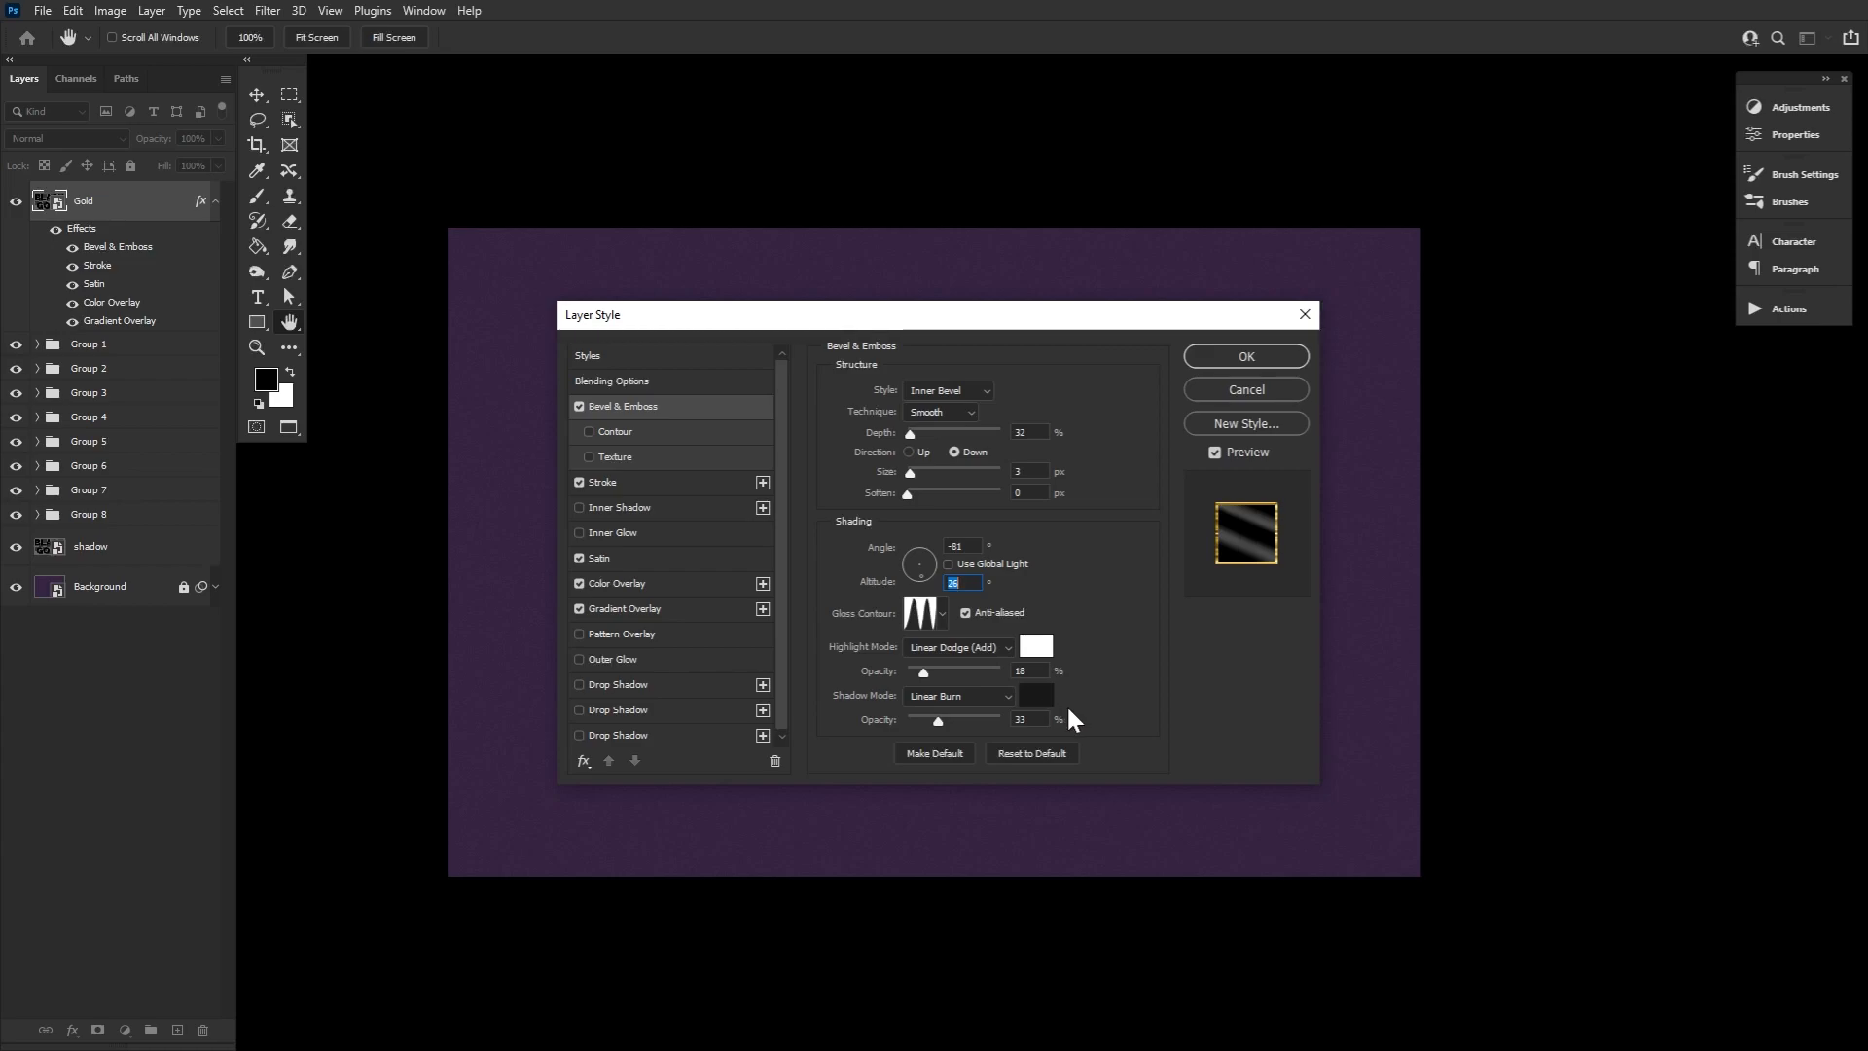
Review the colour used for the Bevel & Emboss shadow.
{"action": "left_click", "coordinate": [1040, 691]}
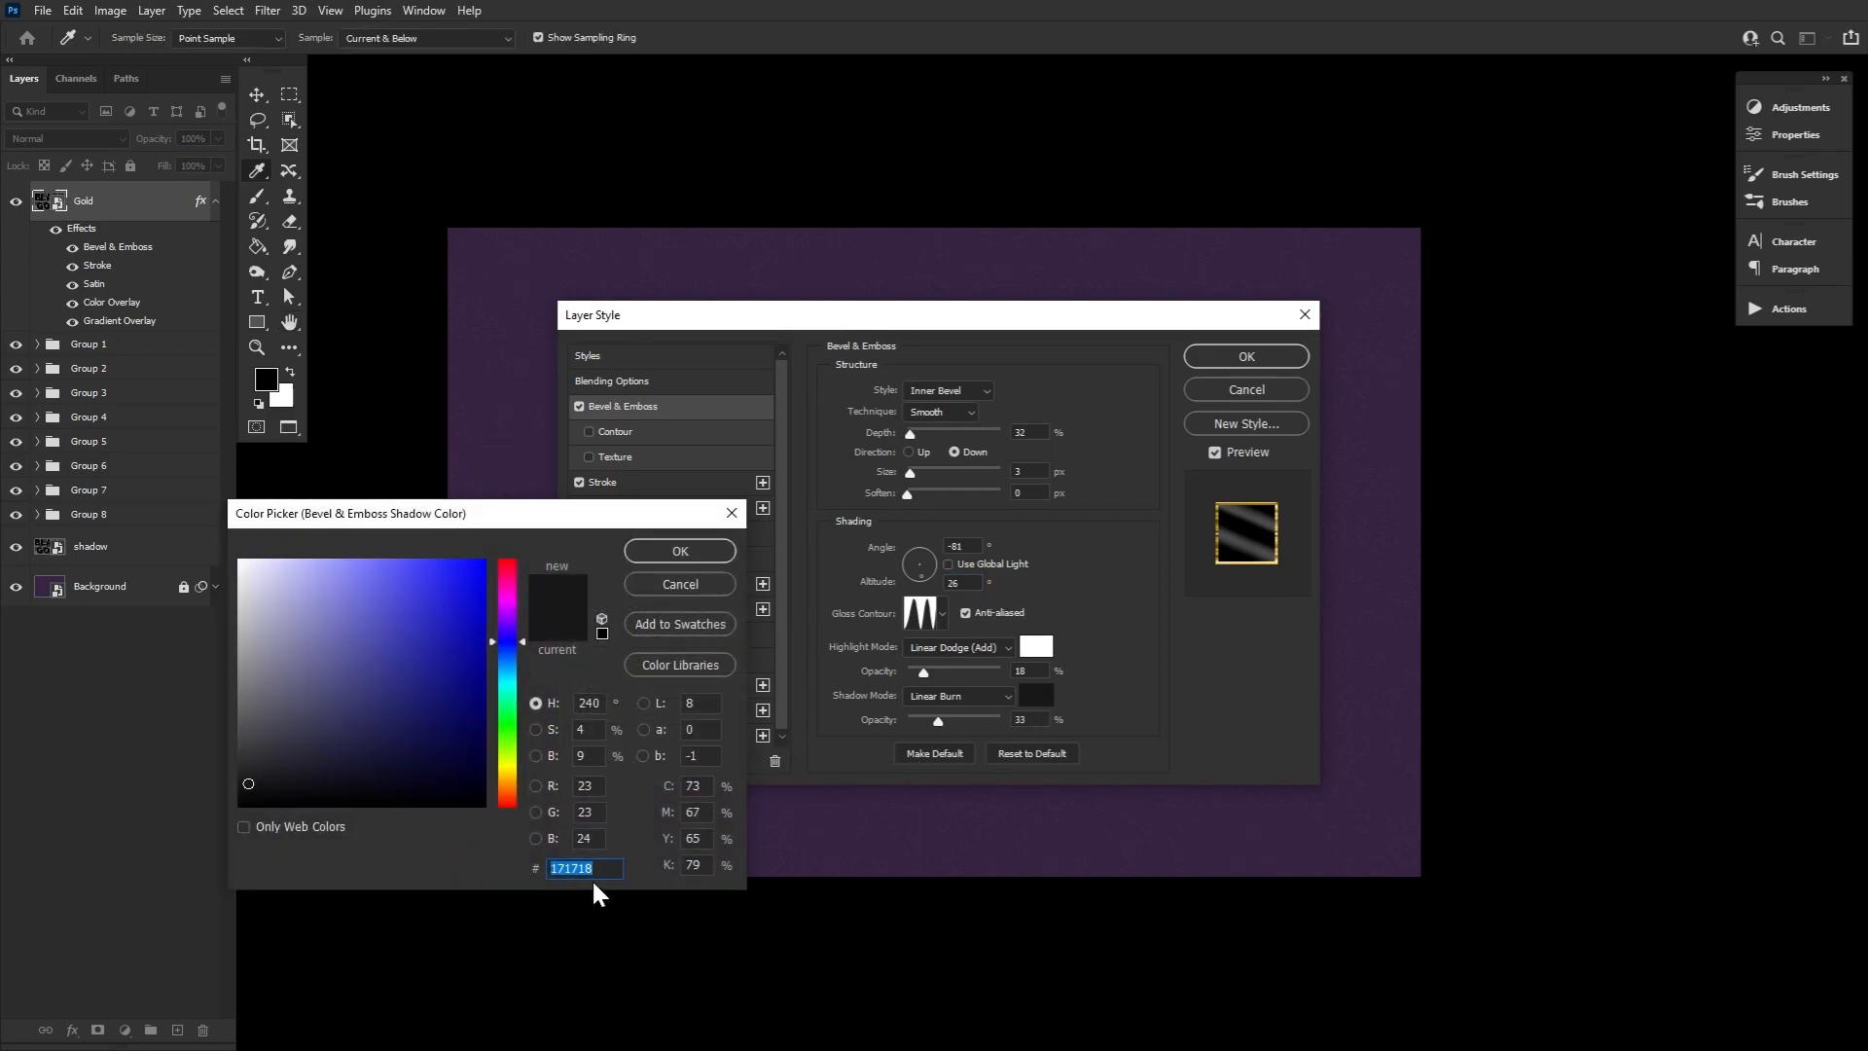
{"action": "left_click_drag", "start_coordinate": [569, 517], "coordinate": [708, 405]}
{"action": "left_click", "coordinate": [821, 437]}
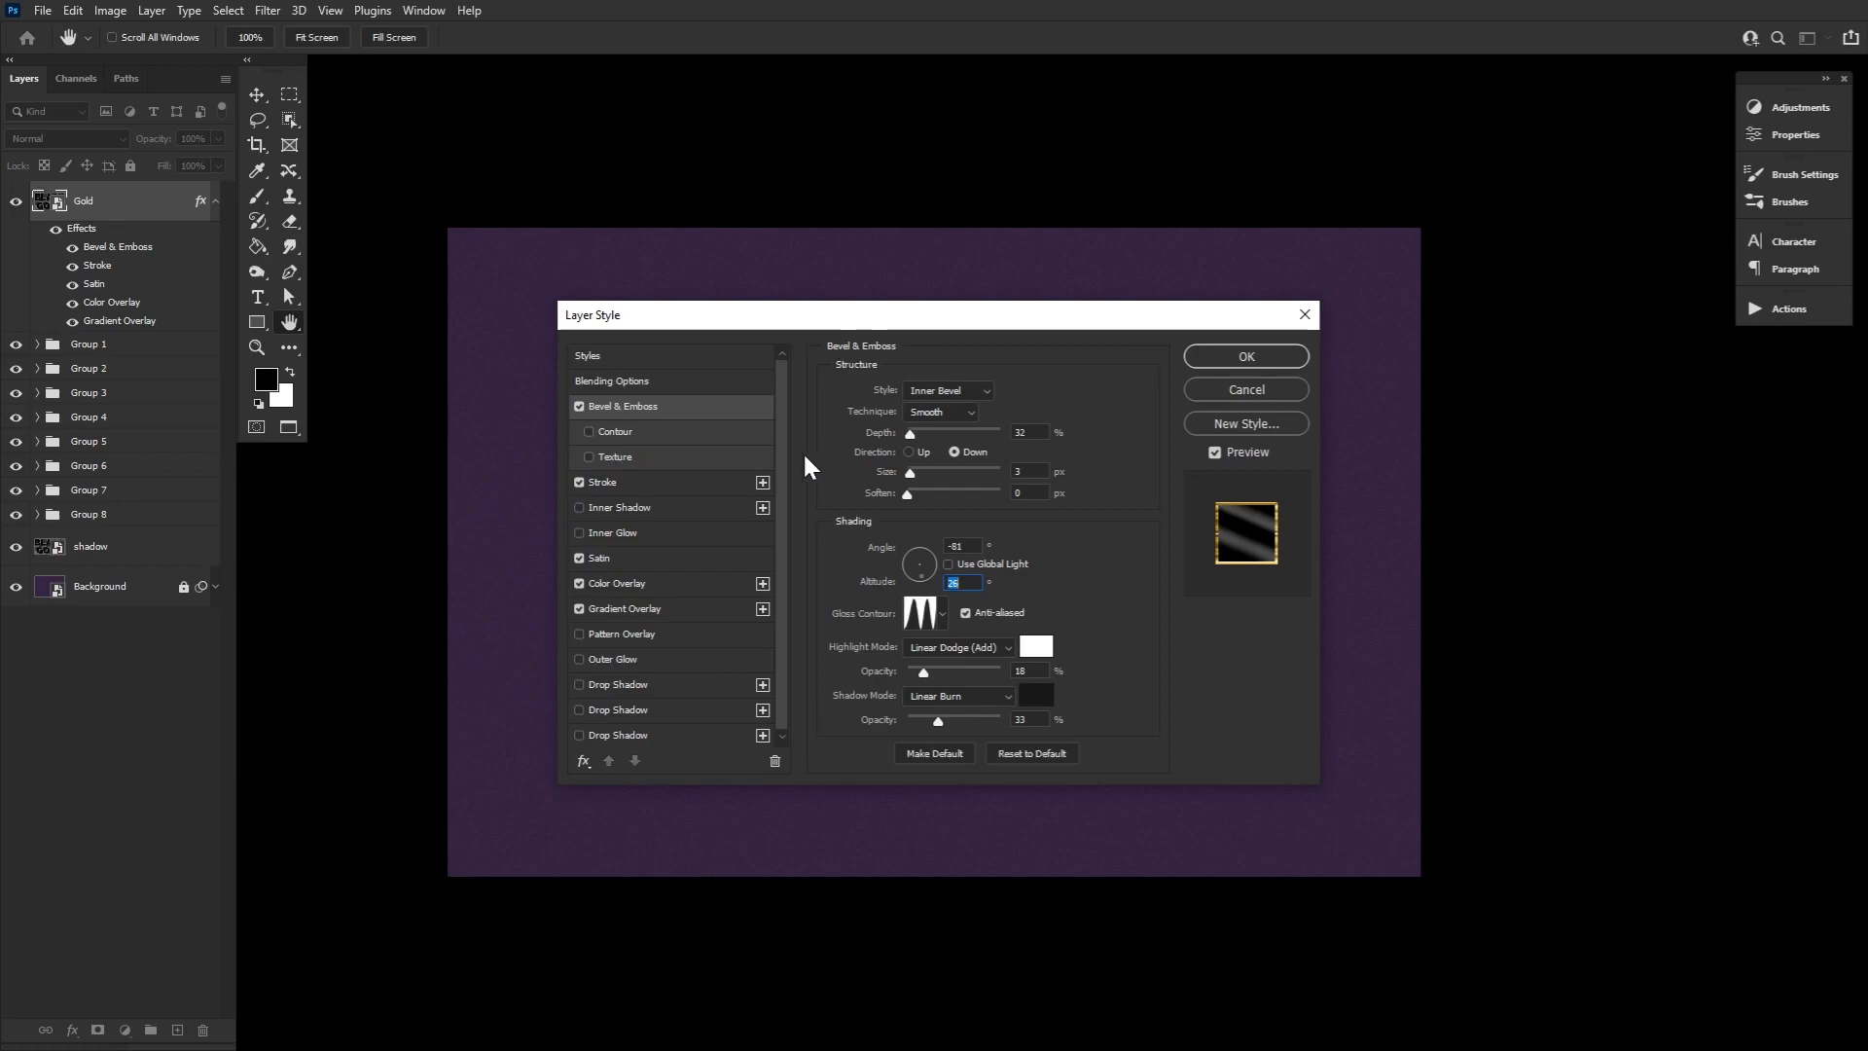
Set the Gold layer's stroke gradient to Angle style with Dither enabled and a scale of 150%.
{"action": "left_click", "coordinate": [690, 490]}
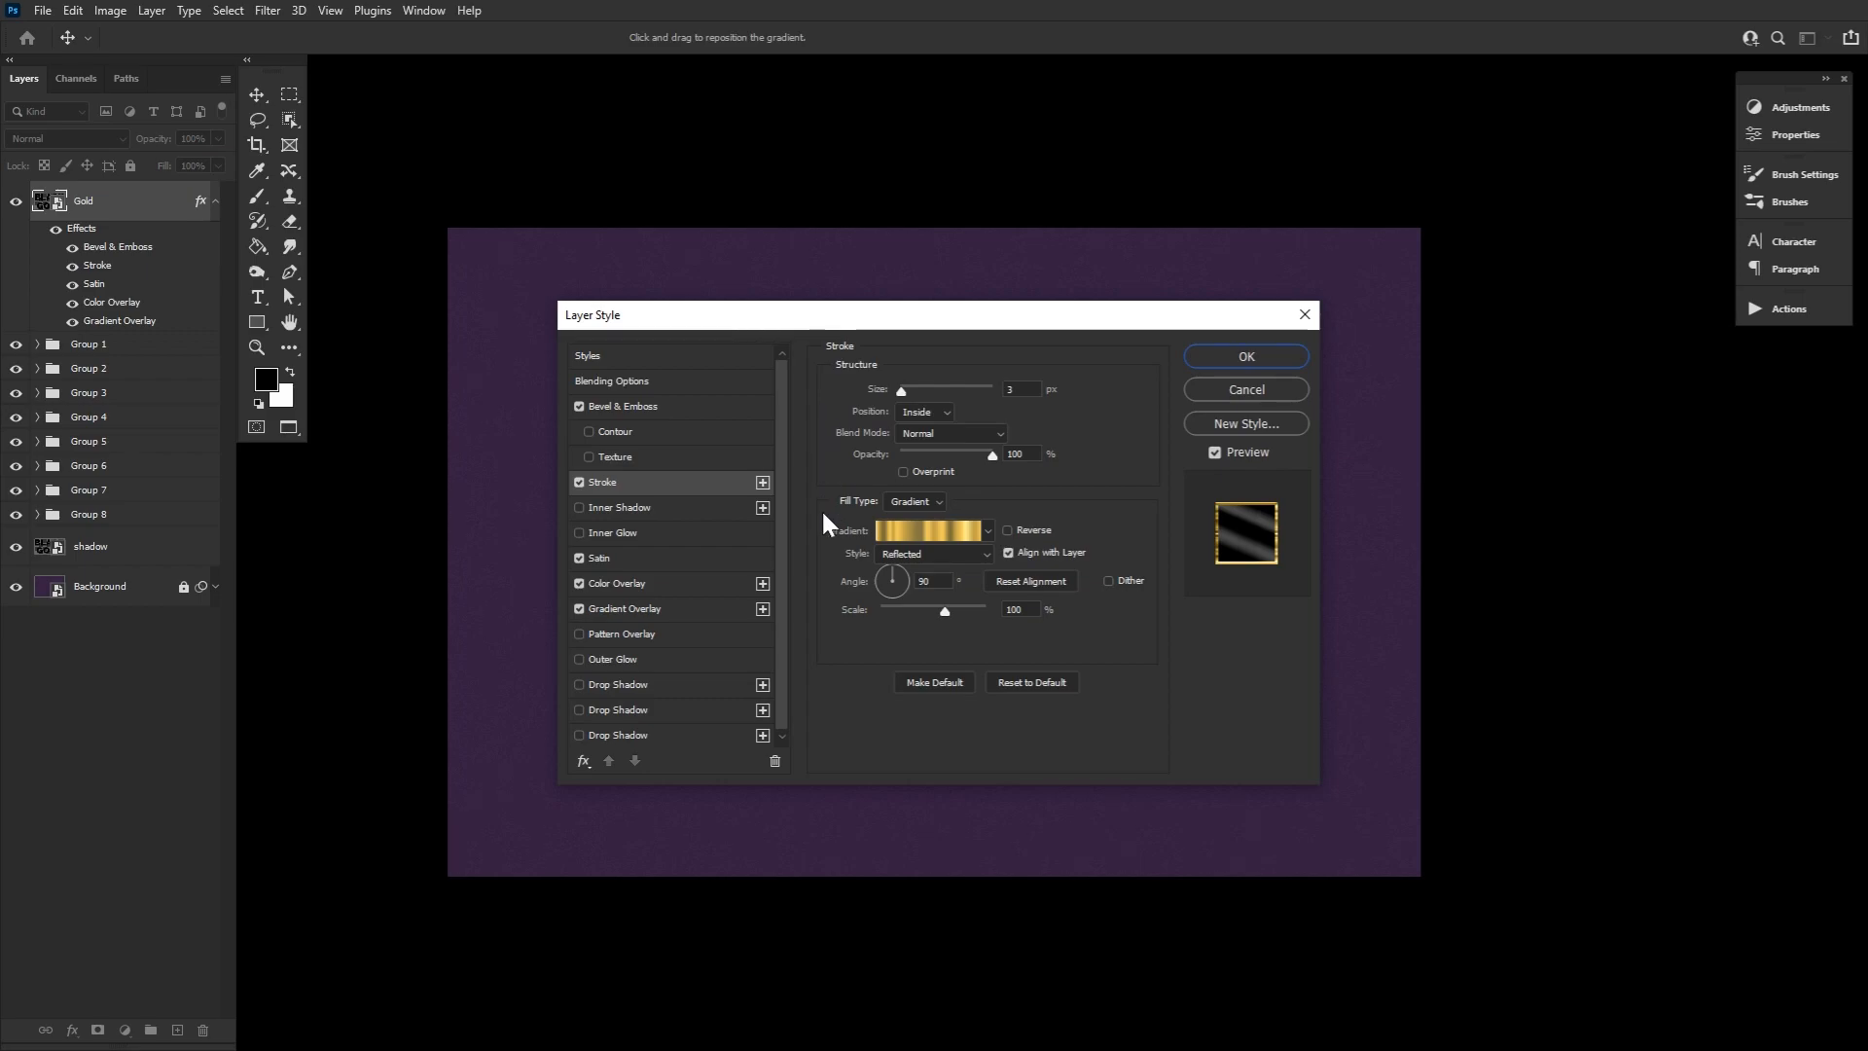
{"action": "left_click", "coordinate": [977, 553]}
{"action": "left_click", "coordinate": [977, 600]}
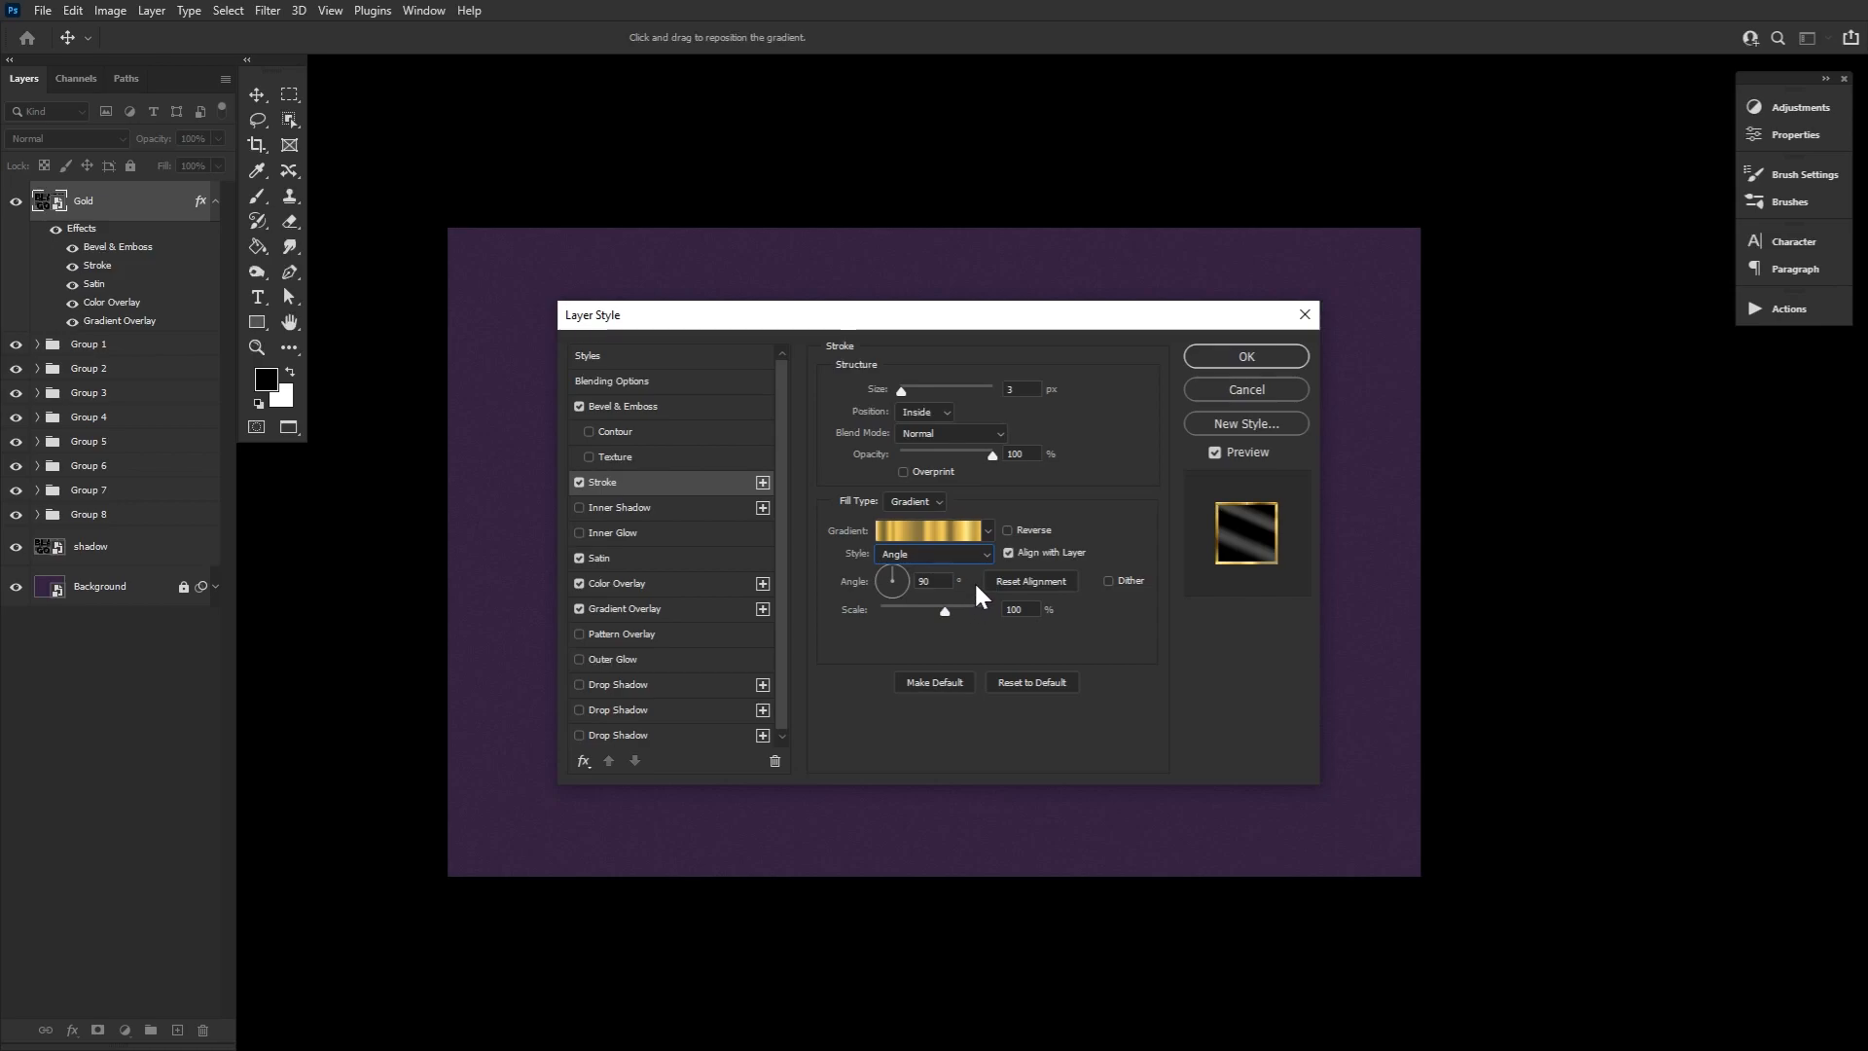
{"action": "left_click", "coordinate": [1108, 581]}
{"action": "left_click", "coordinate": [958, 604]}
{"action": "left_click_drag", "start_coordinate": [998, 605], "coordinate": [1010, 618]}
Examine the colour stops of the stroke's gold gradient.
{"action": "left_click", "coordinate": [963, 535]}
{"action": "left_click_drag", "start_coordinate": [1005, 392], "coordinate": [929, 304]}
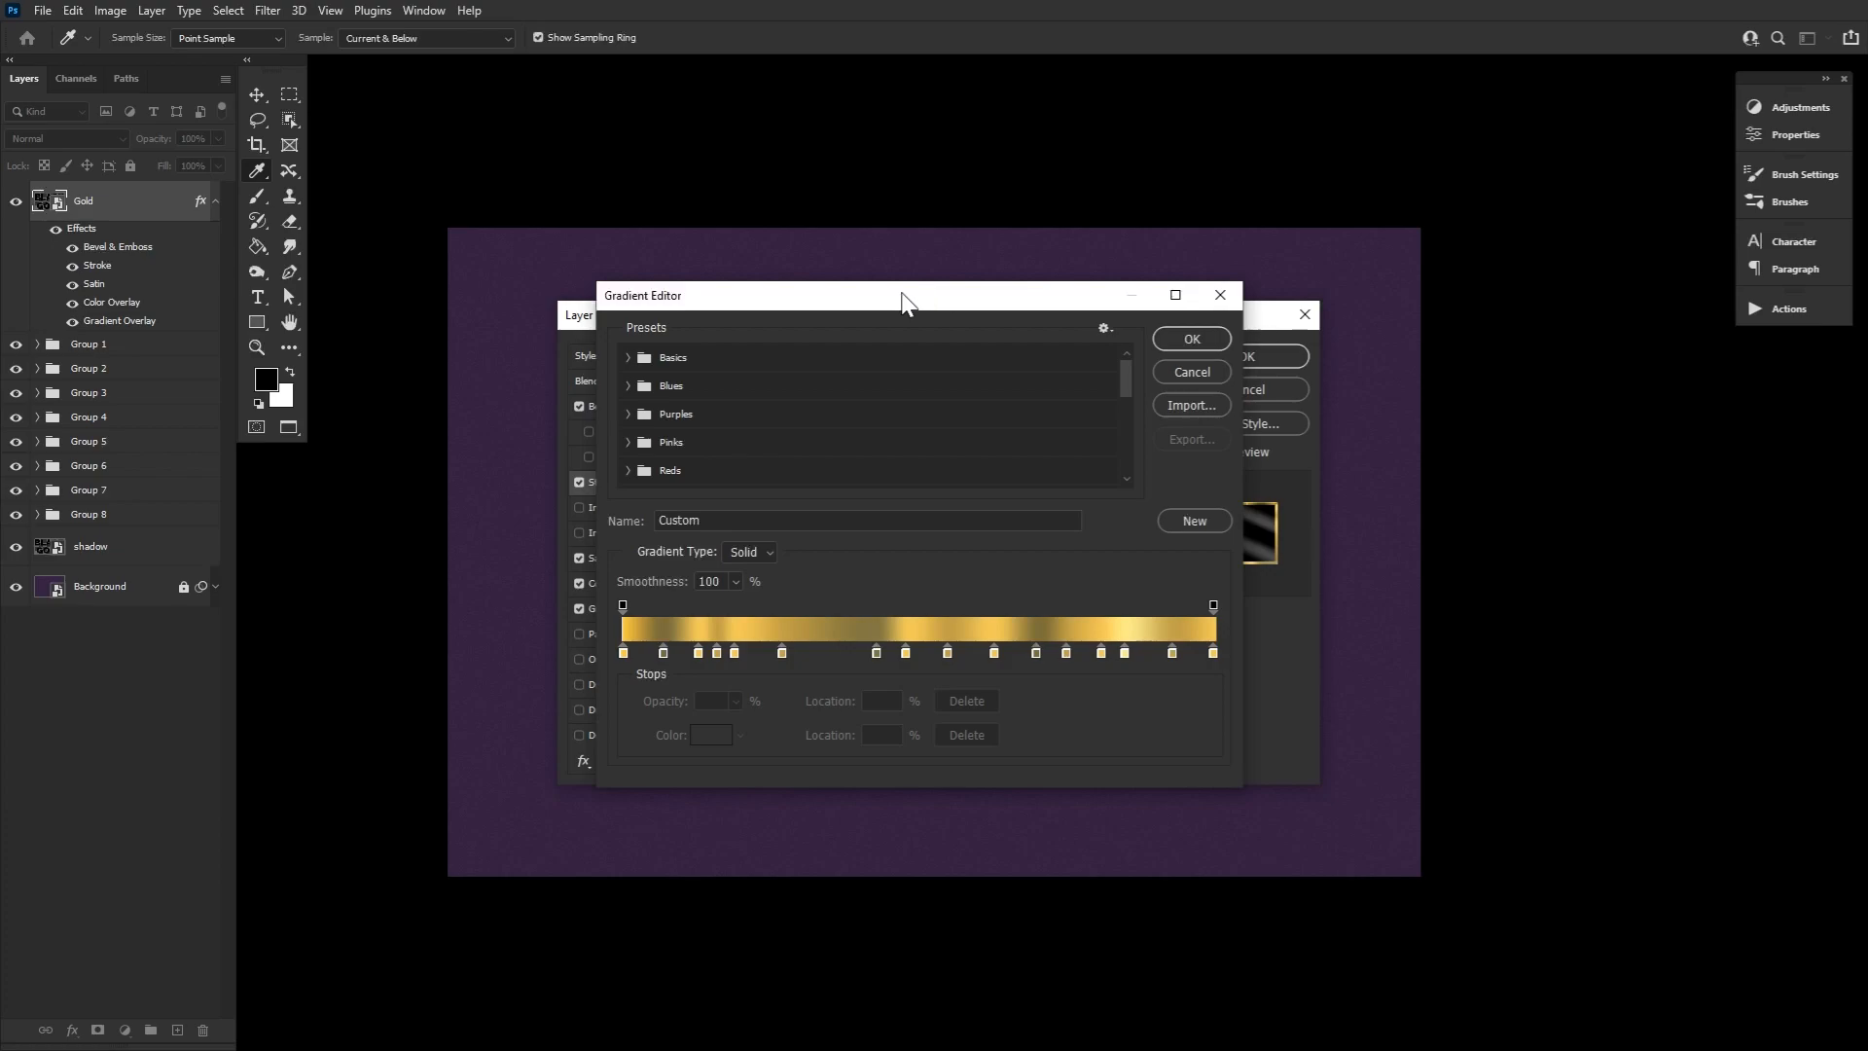
{"action": "left_click", "coordinate": [1192, 339]}
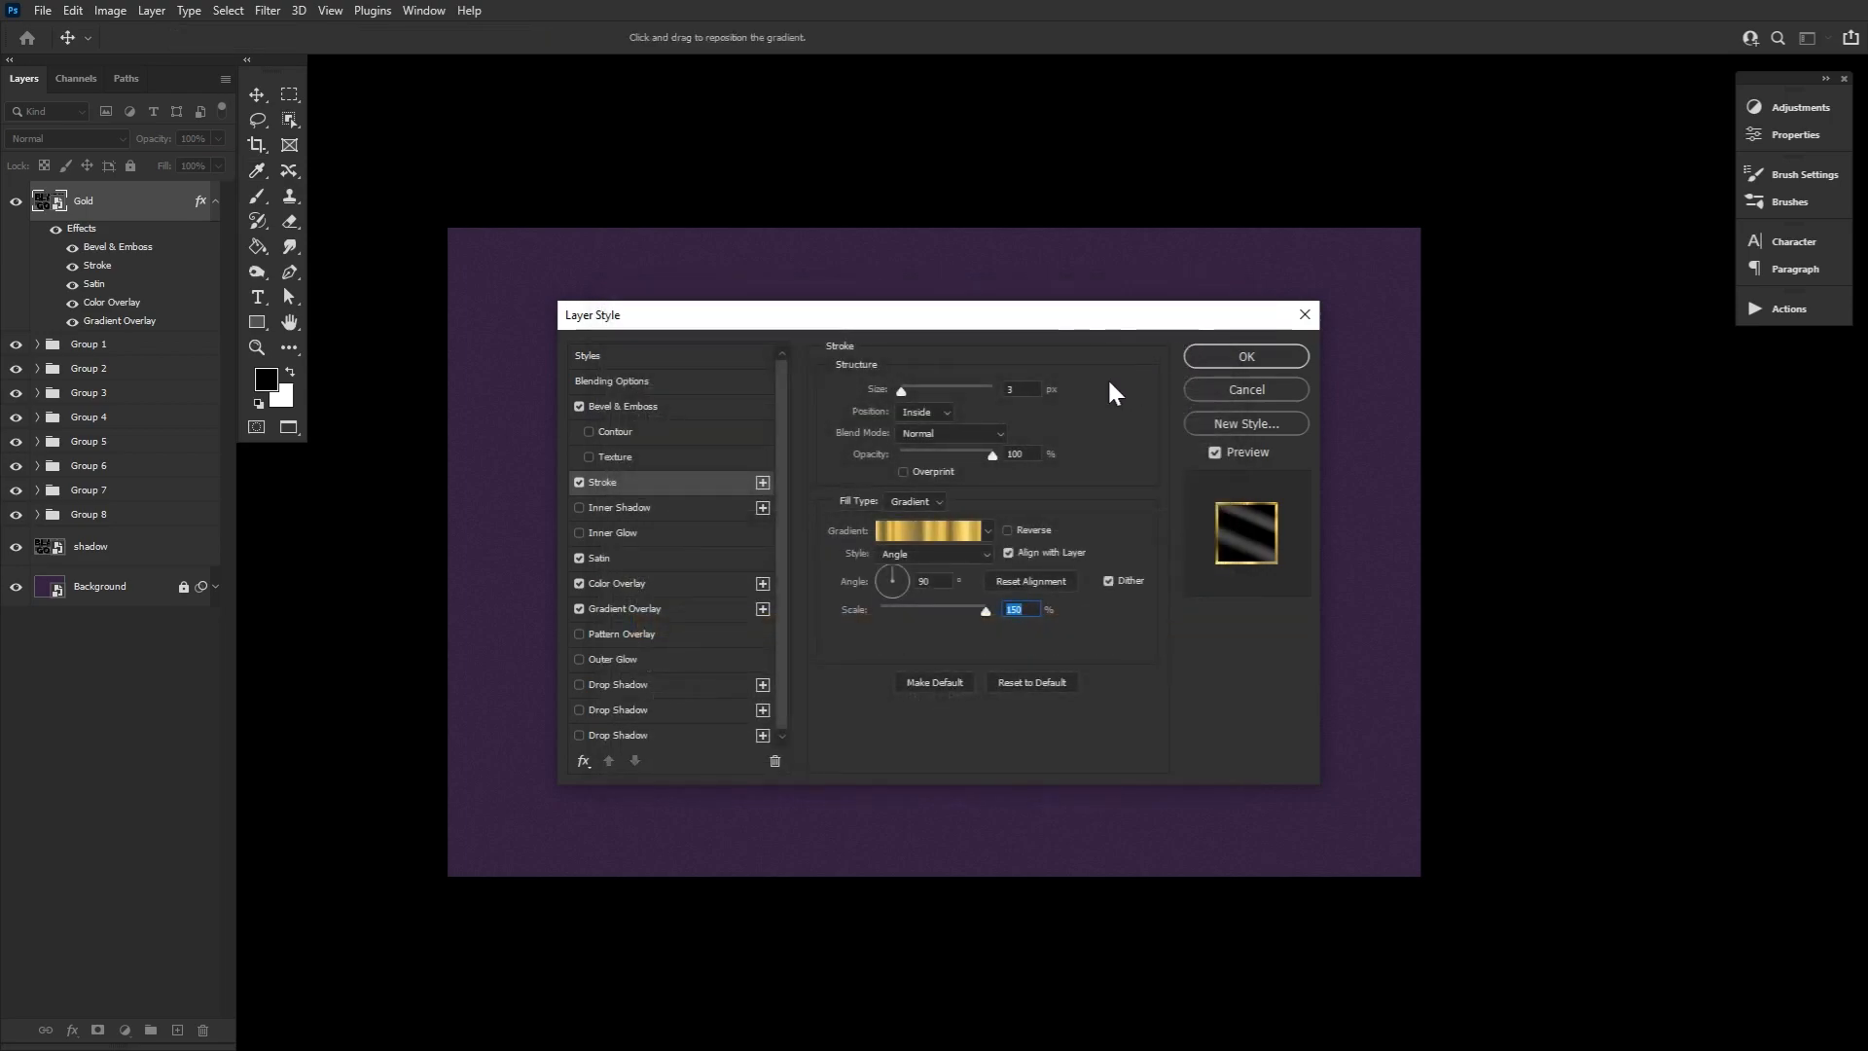
Review the Gold layer's Satin settings and the colour used for the satin effect.
{"action": "left_click", "coordinate": [695, 565]}
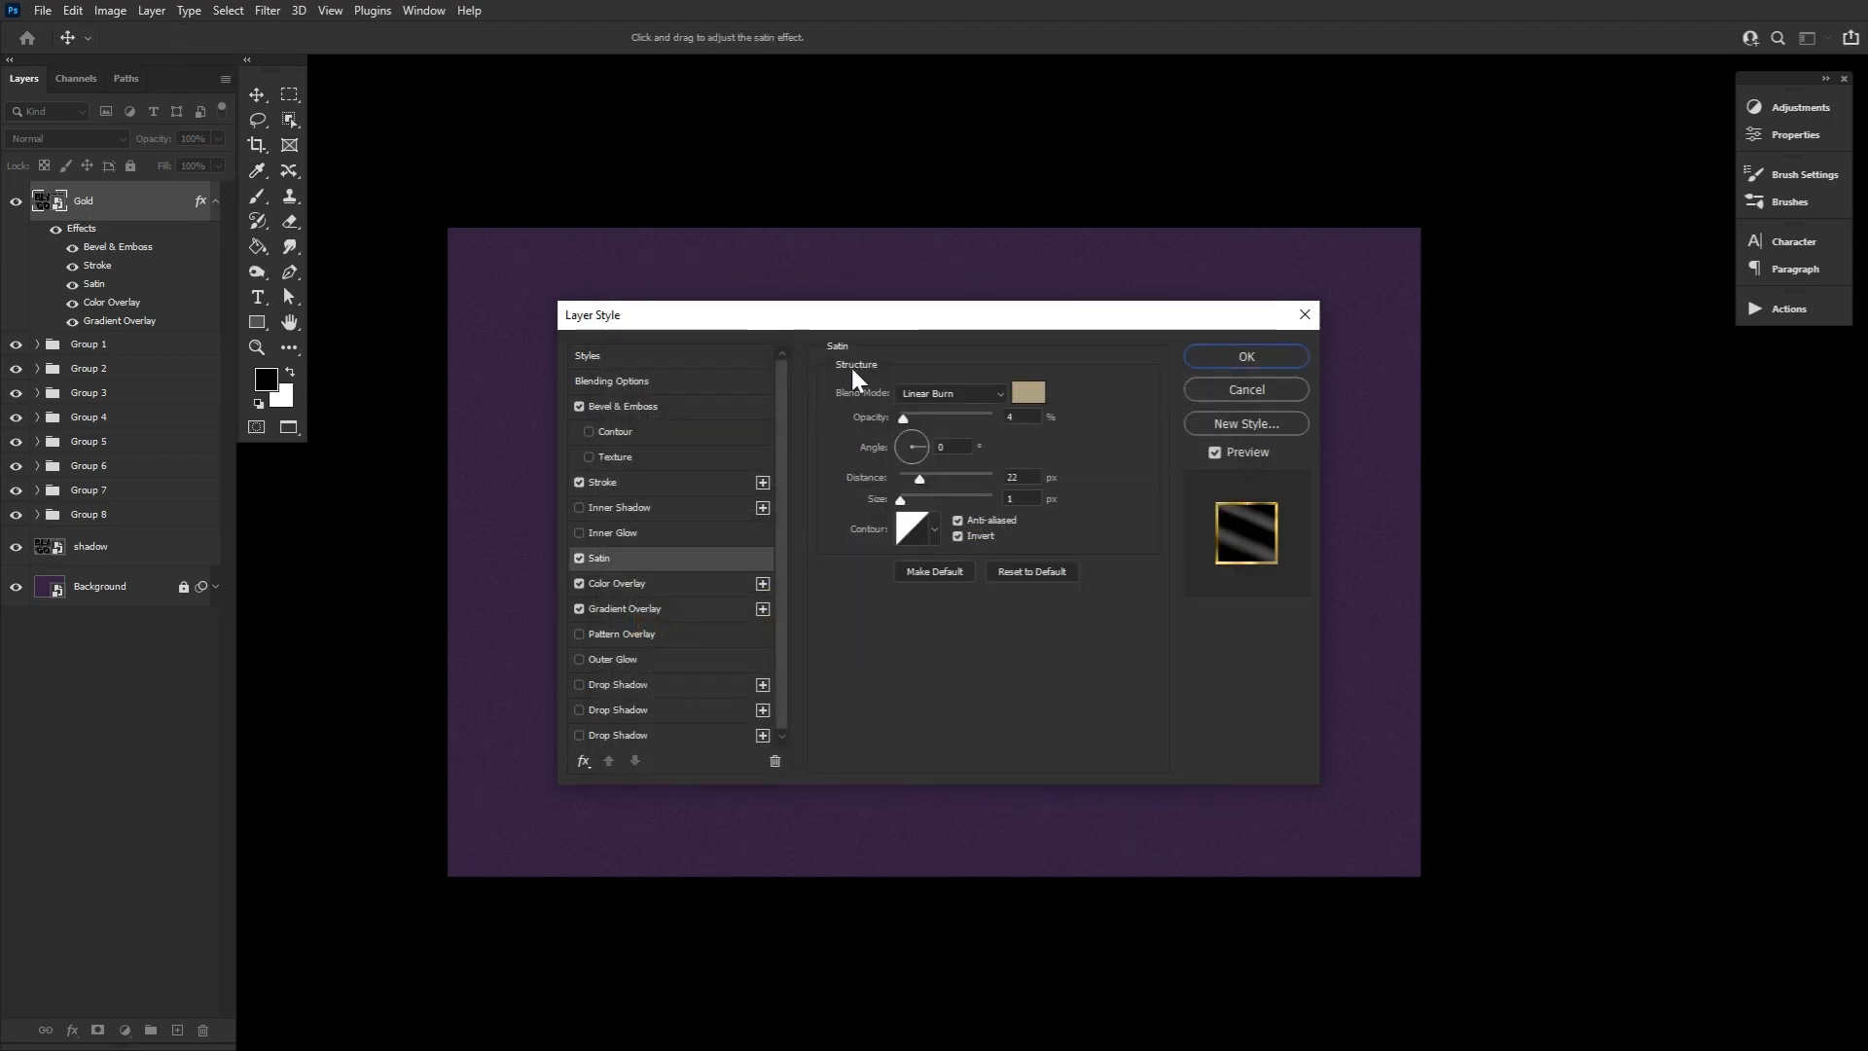
{"action": "left_click", "coordinate": [1039, 387]}
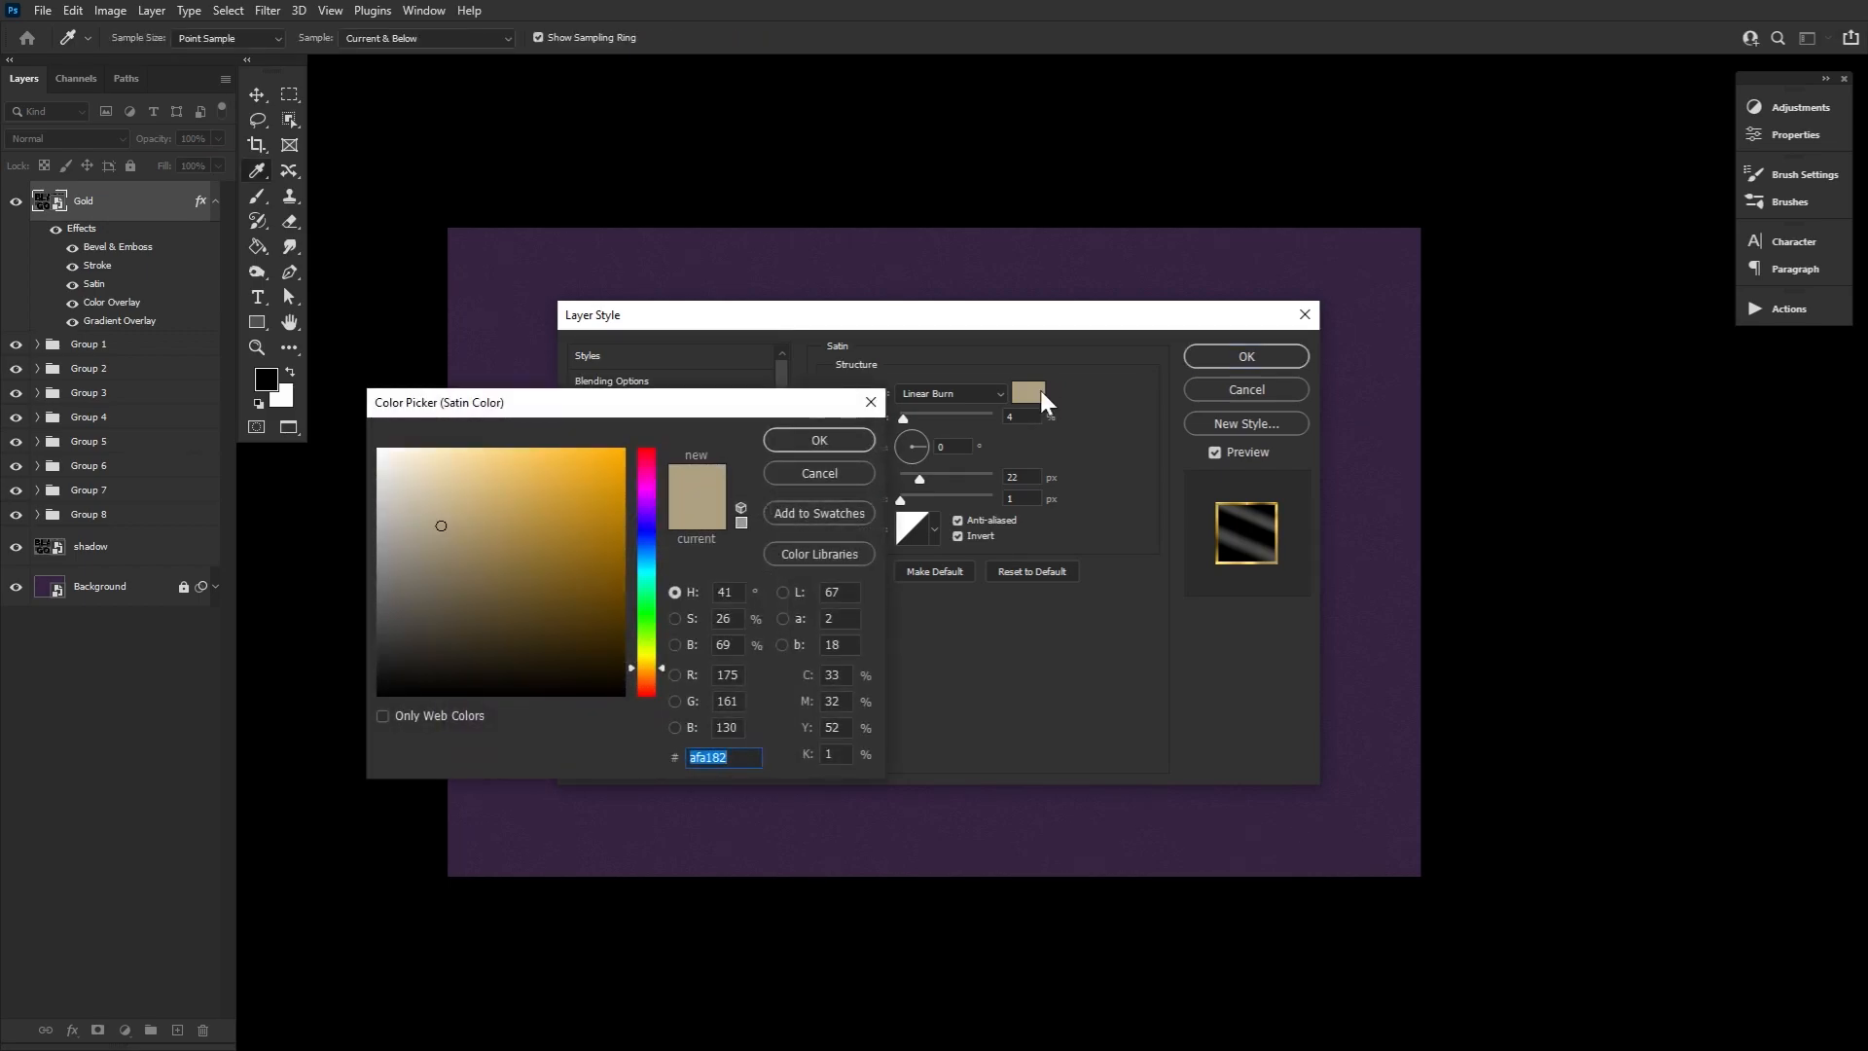
{"action": "left_click", "coordinate": [796, 440]}
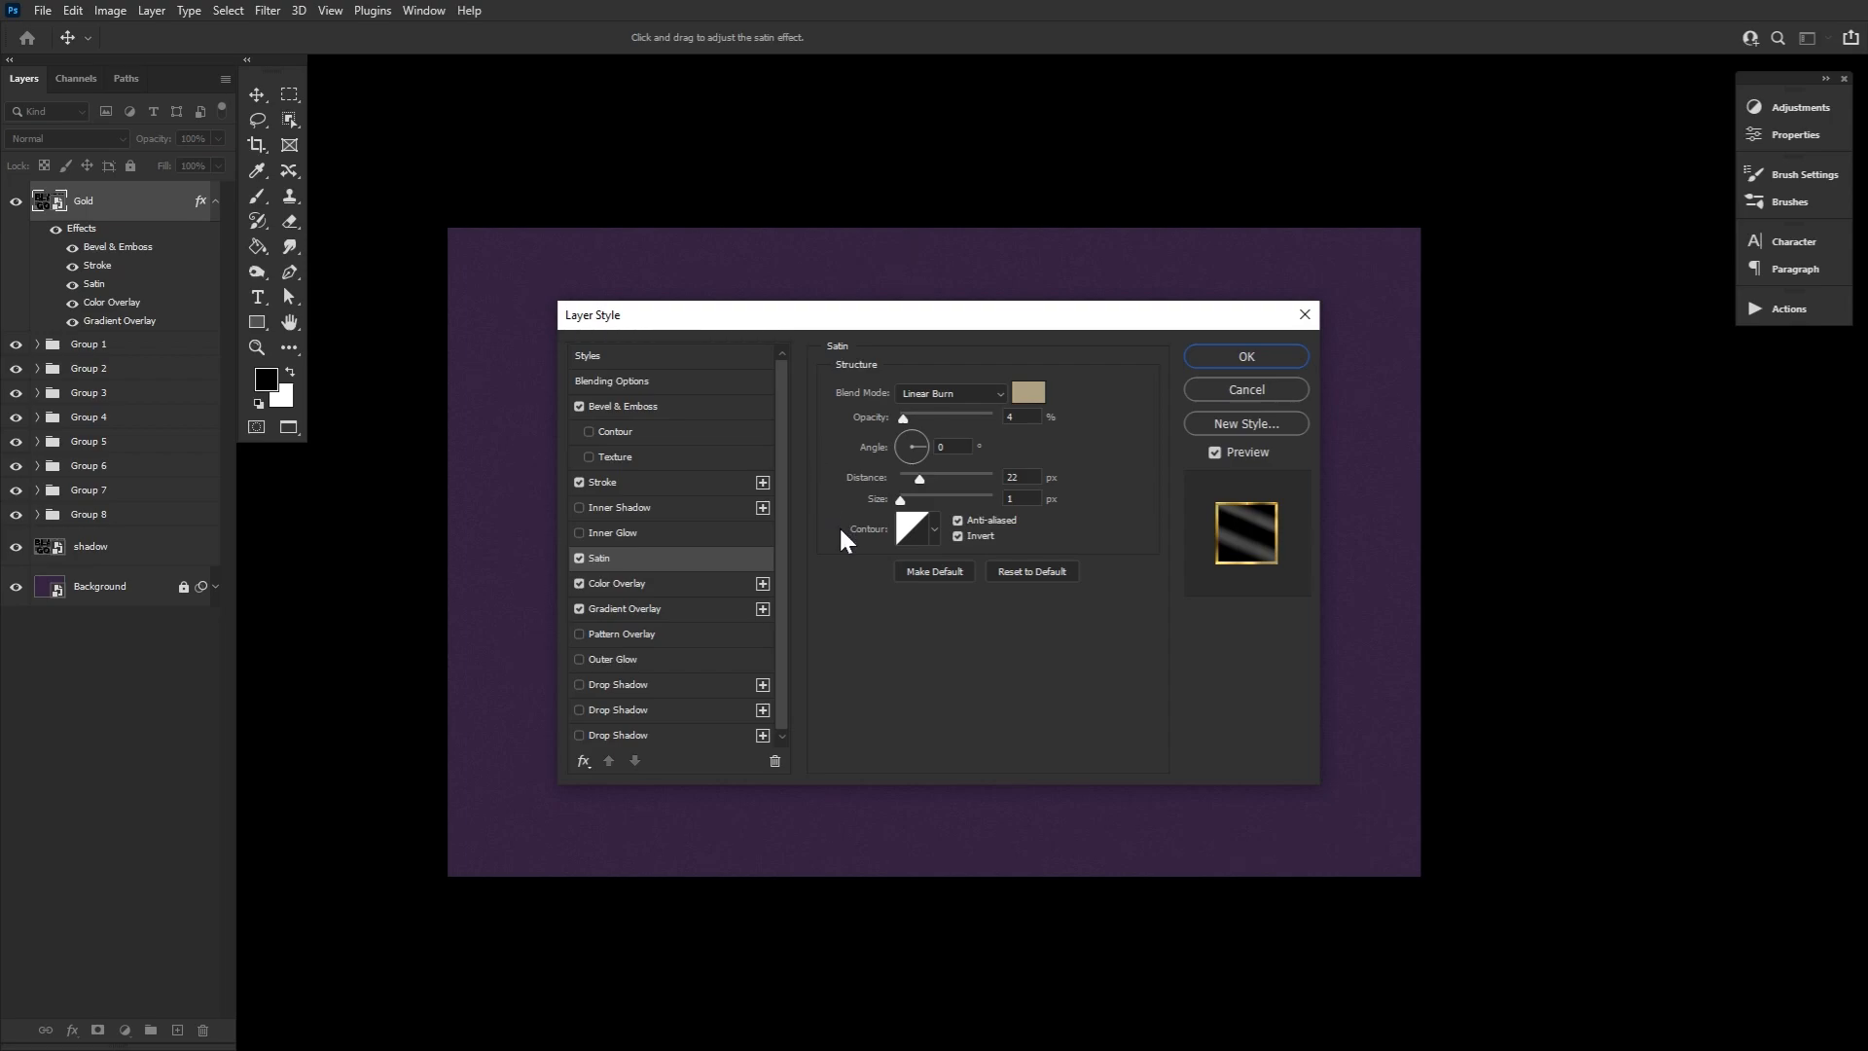
Set the blend mode of the Gold layer's Color Overlay to Linear Burn.
{"action": "left_click", "coordinate": [704, 584]}
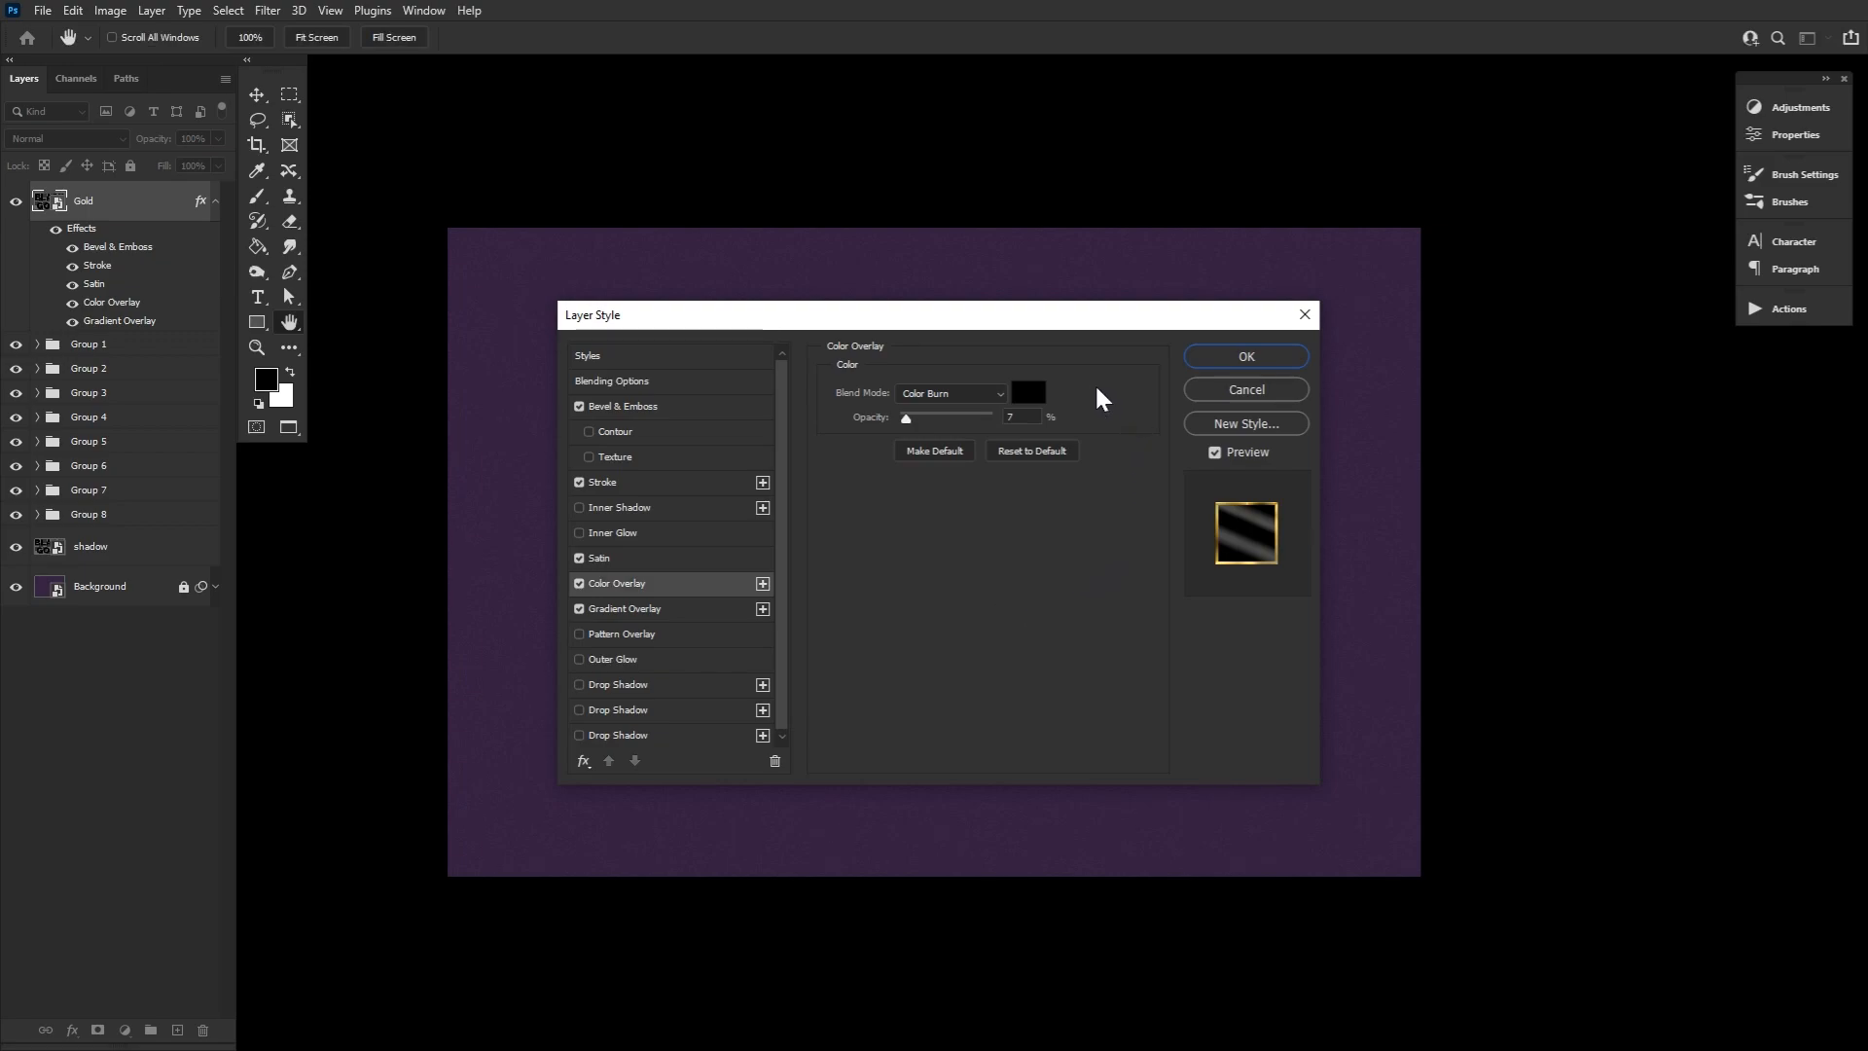
{"action": "left_click", "coordinate": [981, 393]}
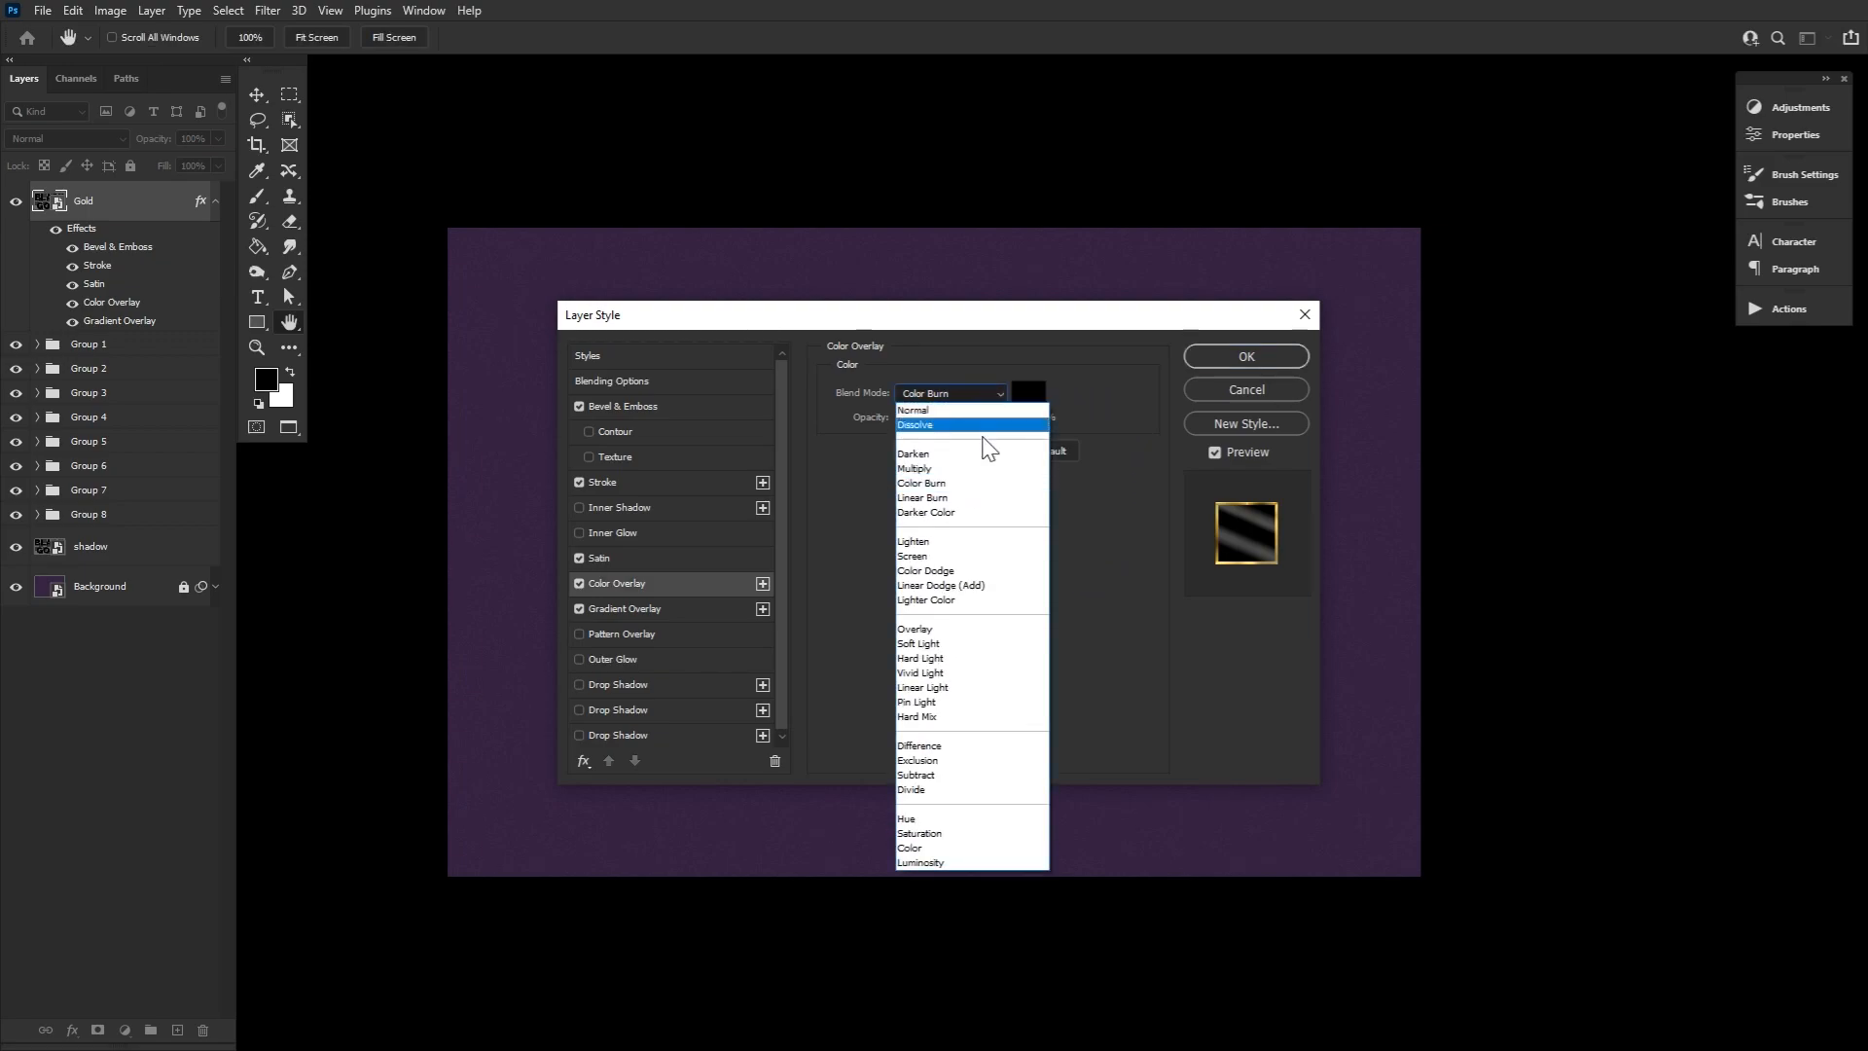
{"action": "left_click", "coordinate": [979, 498]}
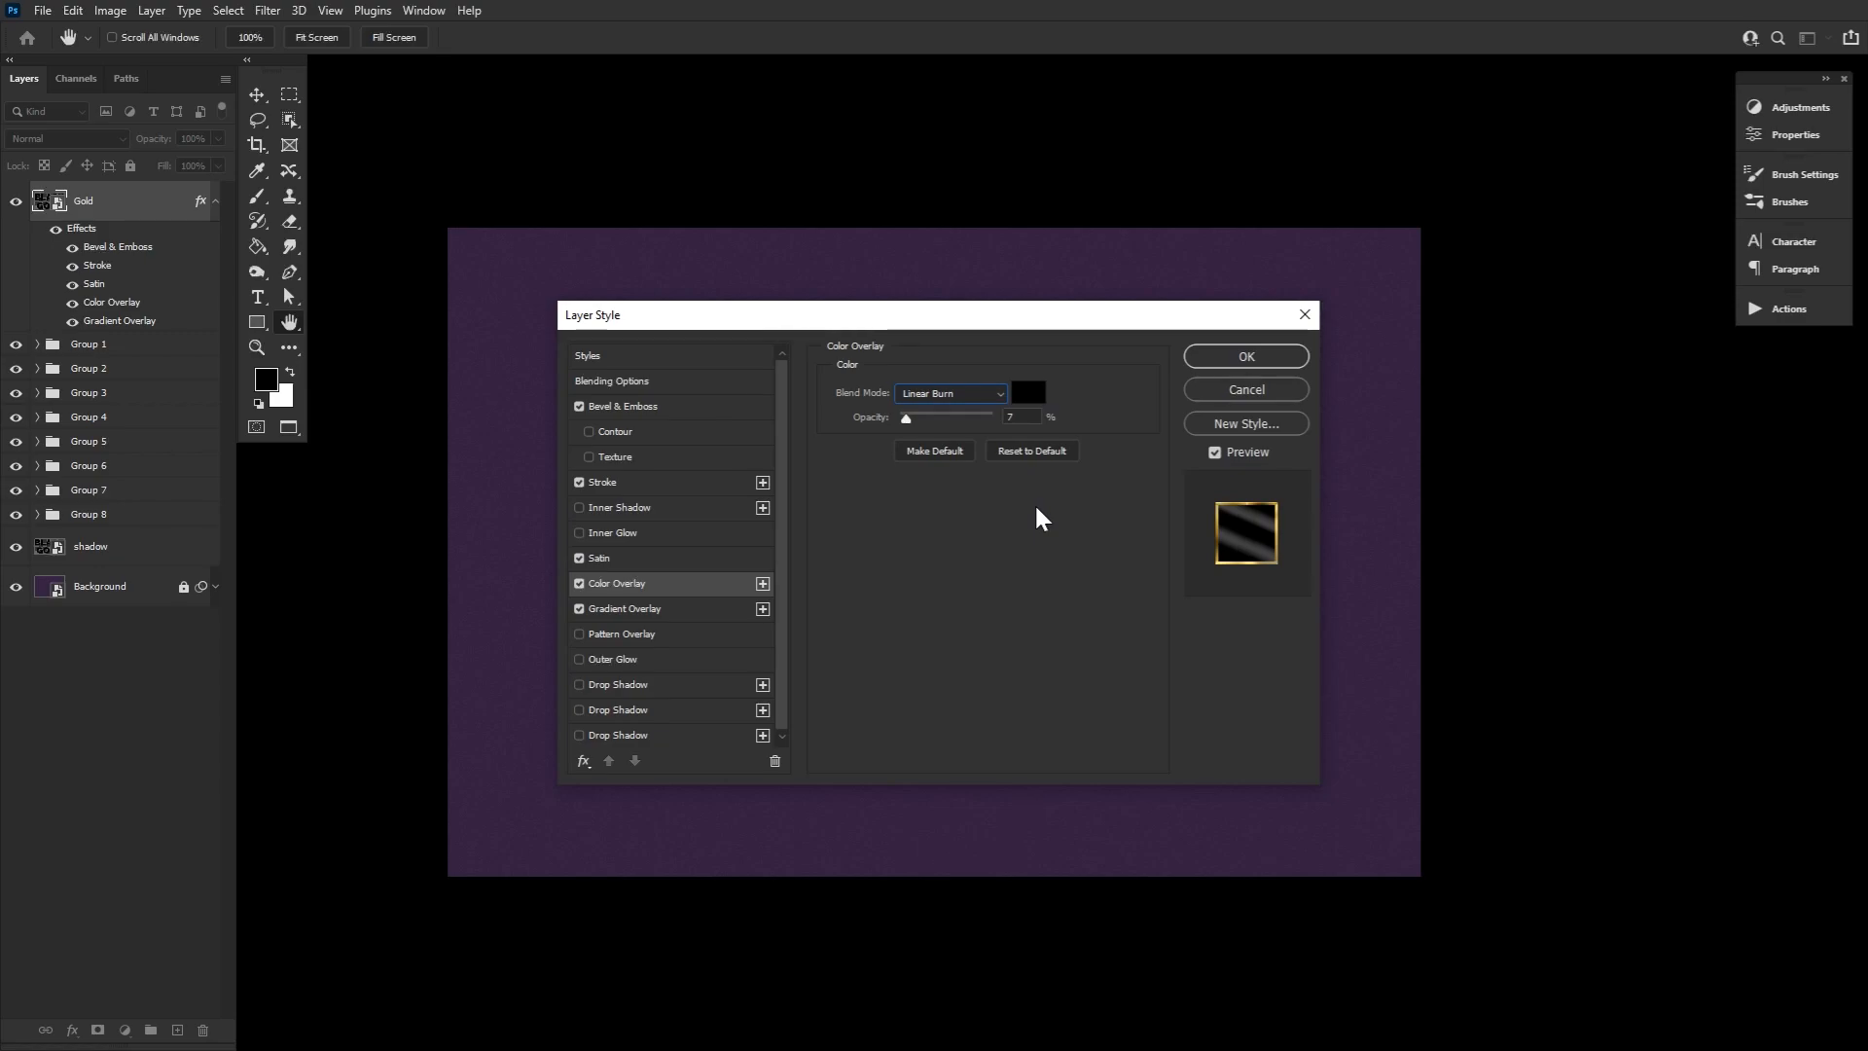
Check the black and grey gradient in the Gold layer's Gradient Overlay and apply the layer style.
{"action": "left_click", "coordinate": [702, 610]}
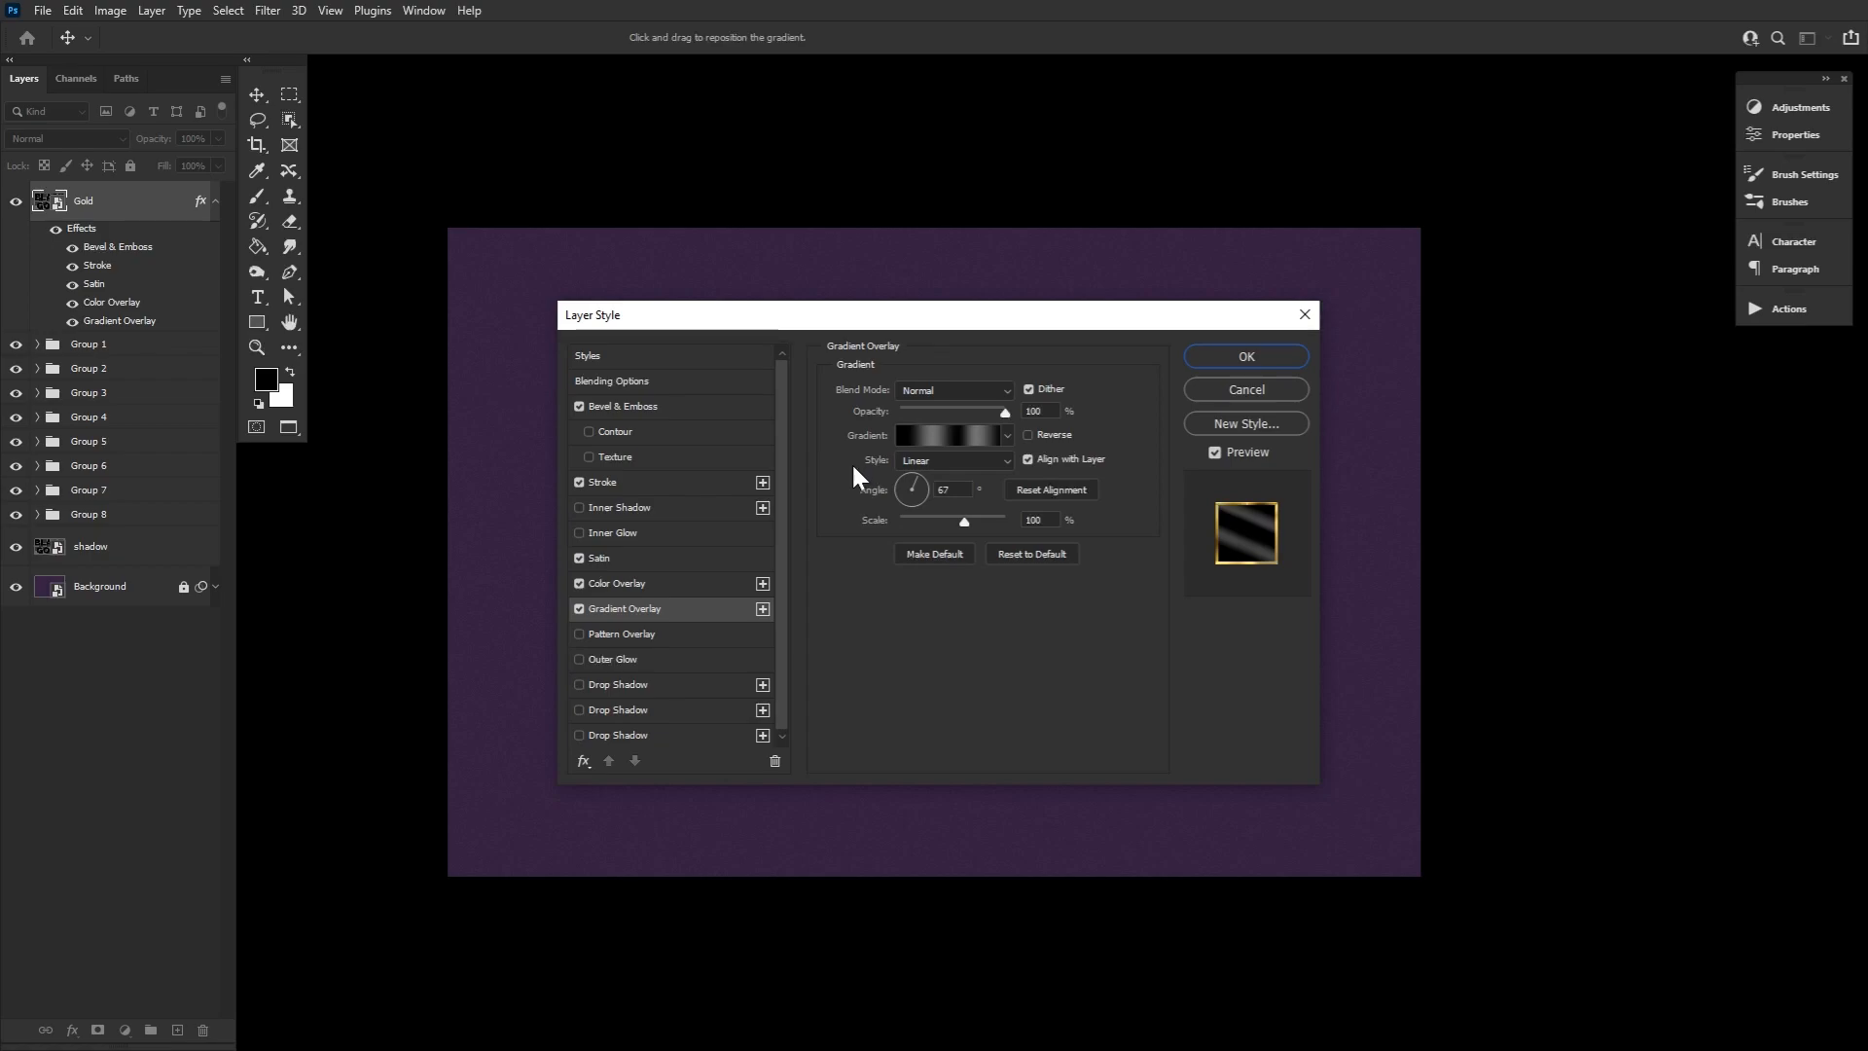
{"action": "left_click", "coordinate": [972, 432]}
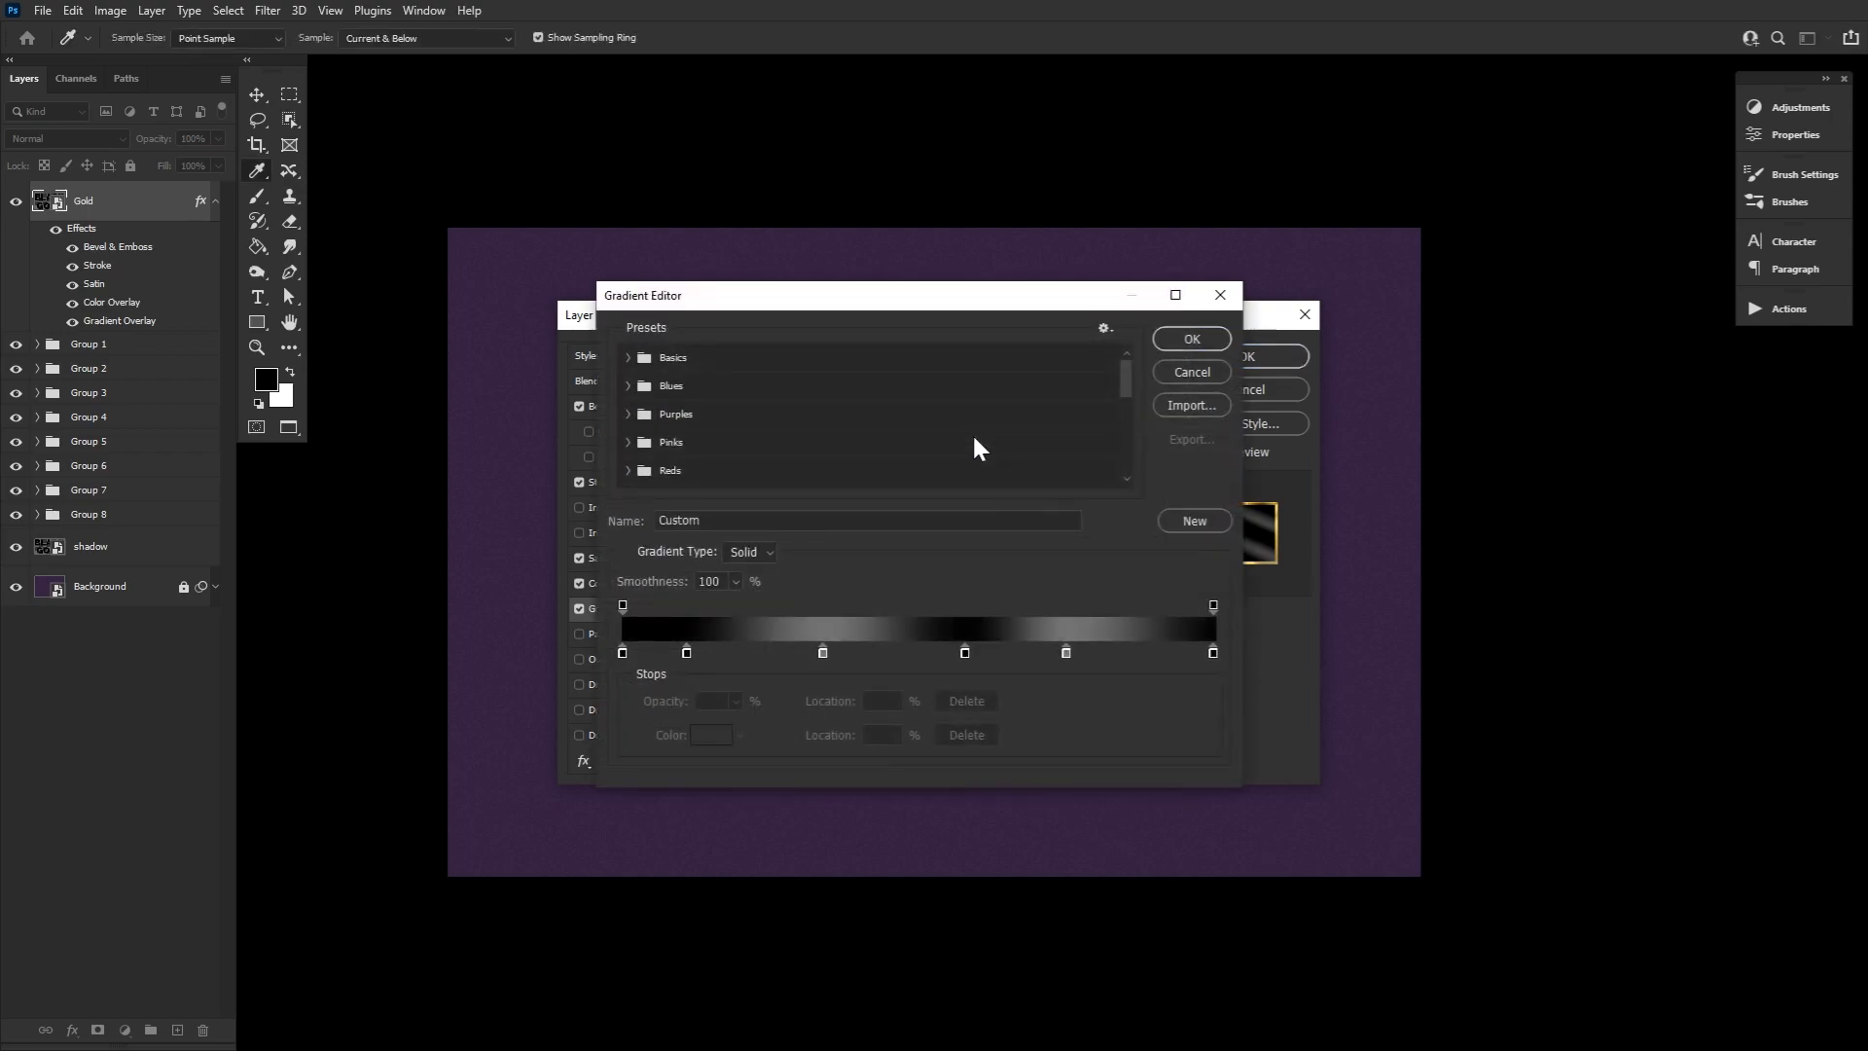
{"action": "left_click", "coordinate": [1213, 337]}
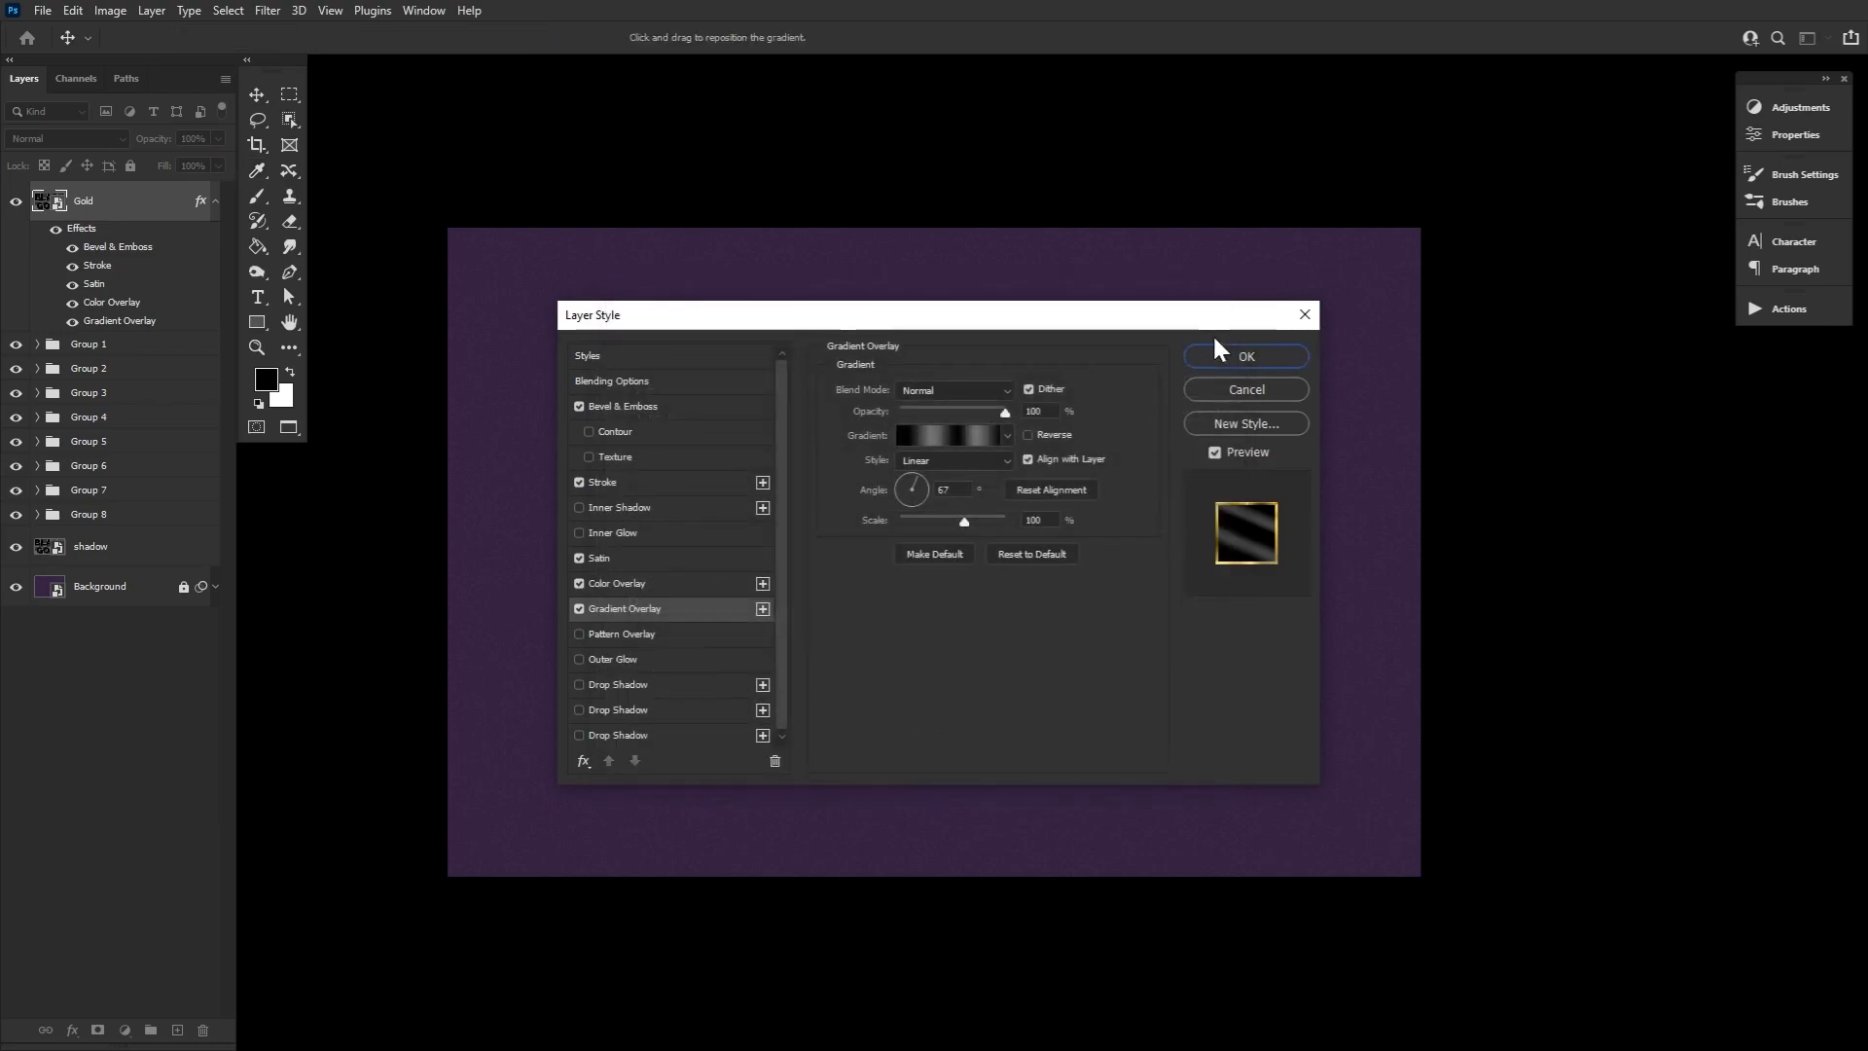
{"action": "left_click", "coordinate": [1261, 359]}
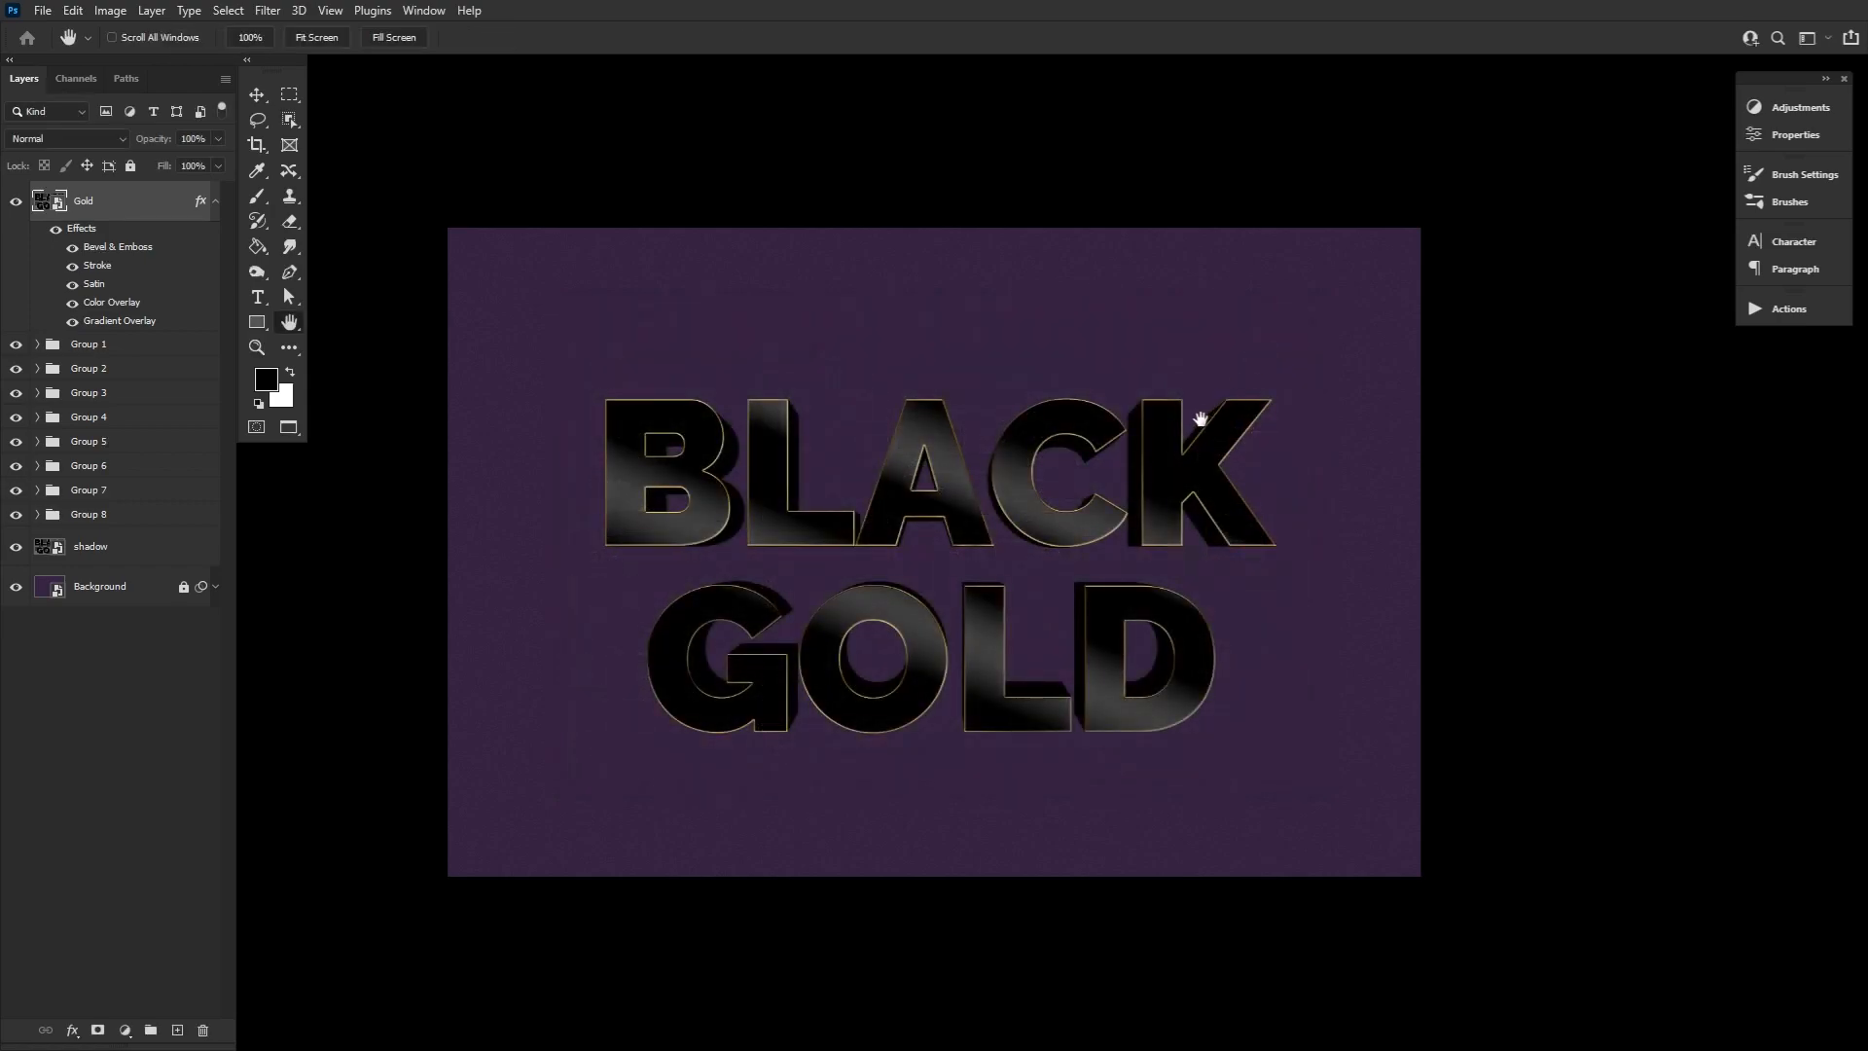
Review the Inner Glow settings and the Color Overlay colour of the Gold copy layer in Group 1.
{"action": "left_click", "coordinate": [37, 343]}
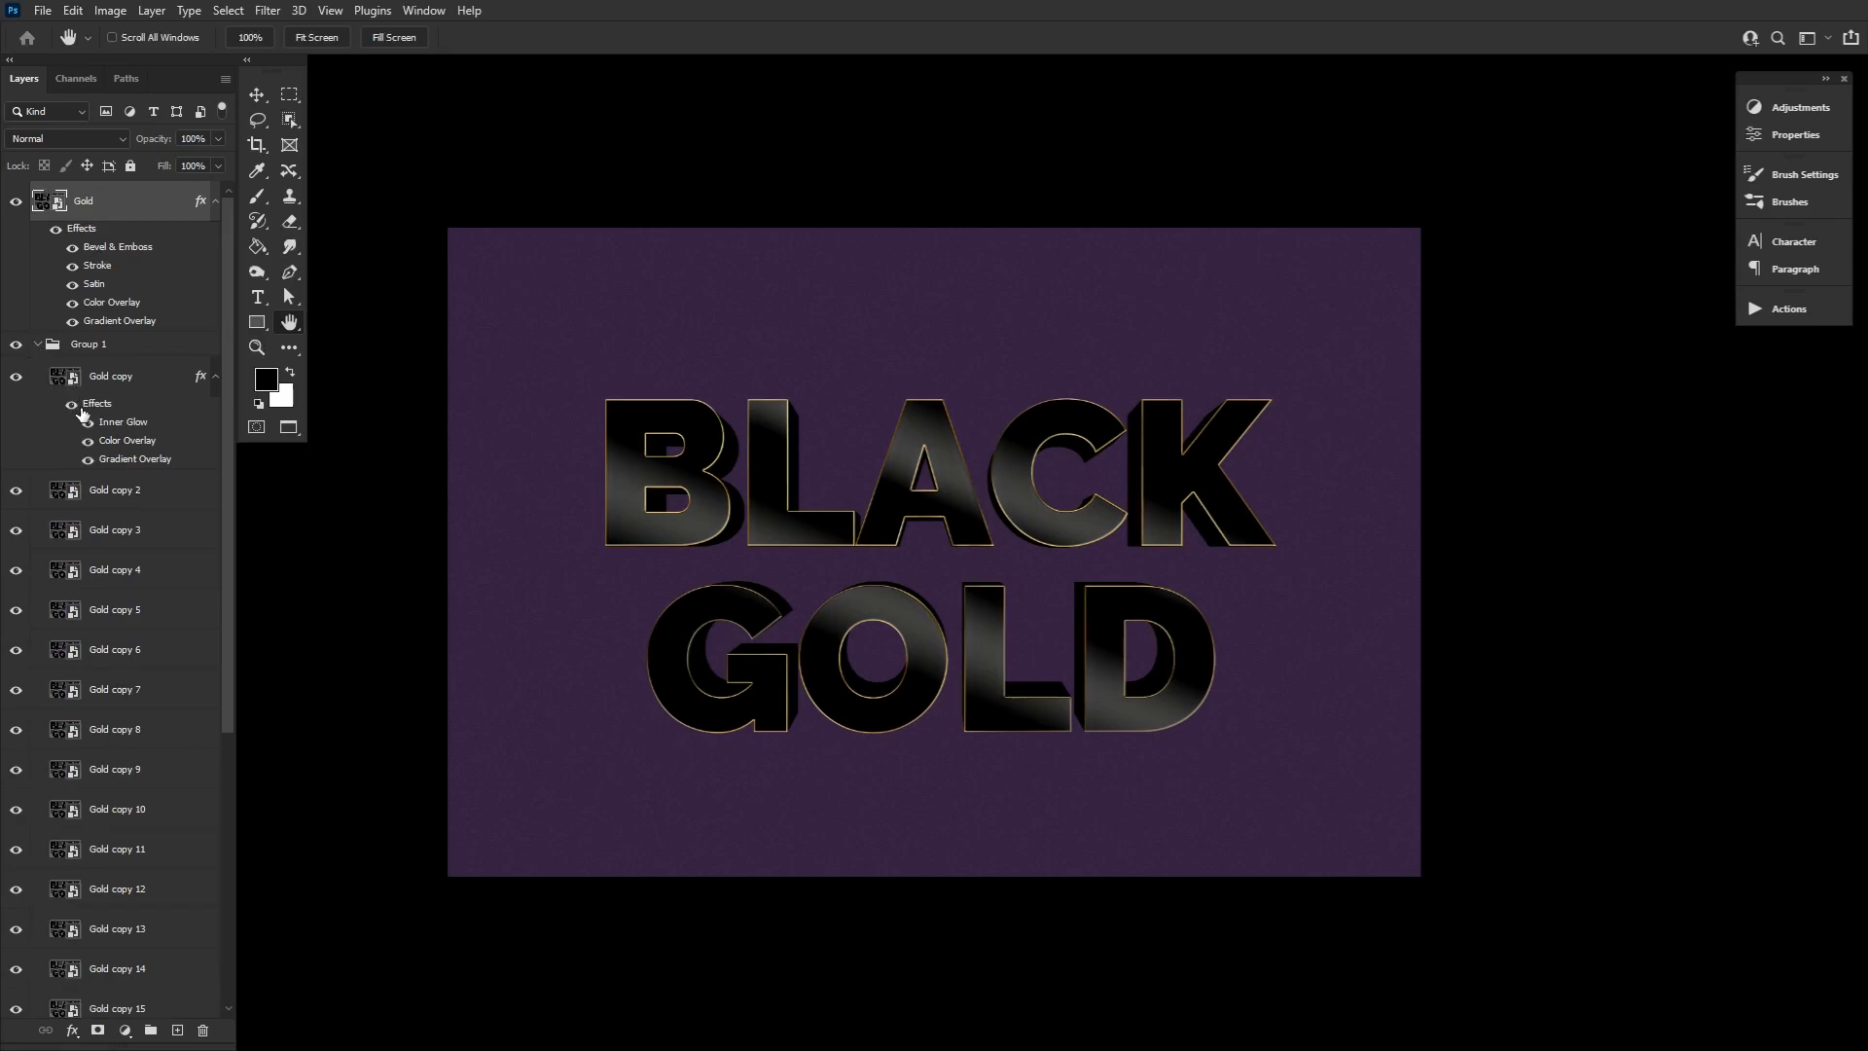
{"action": "left_click", "coordinate": [154, 412]}
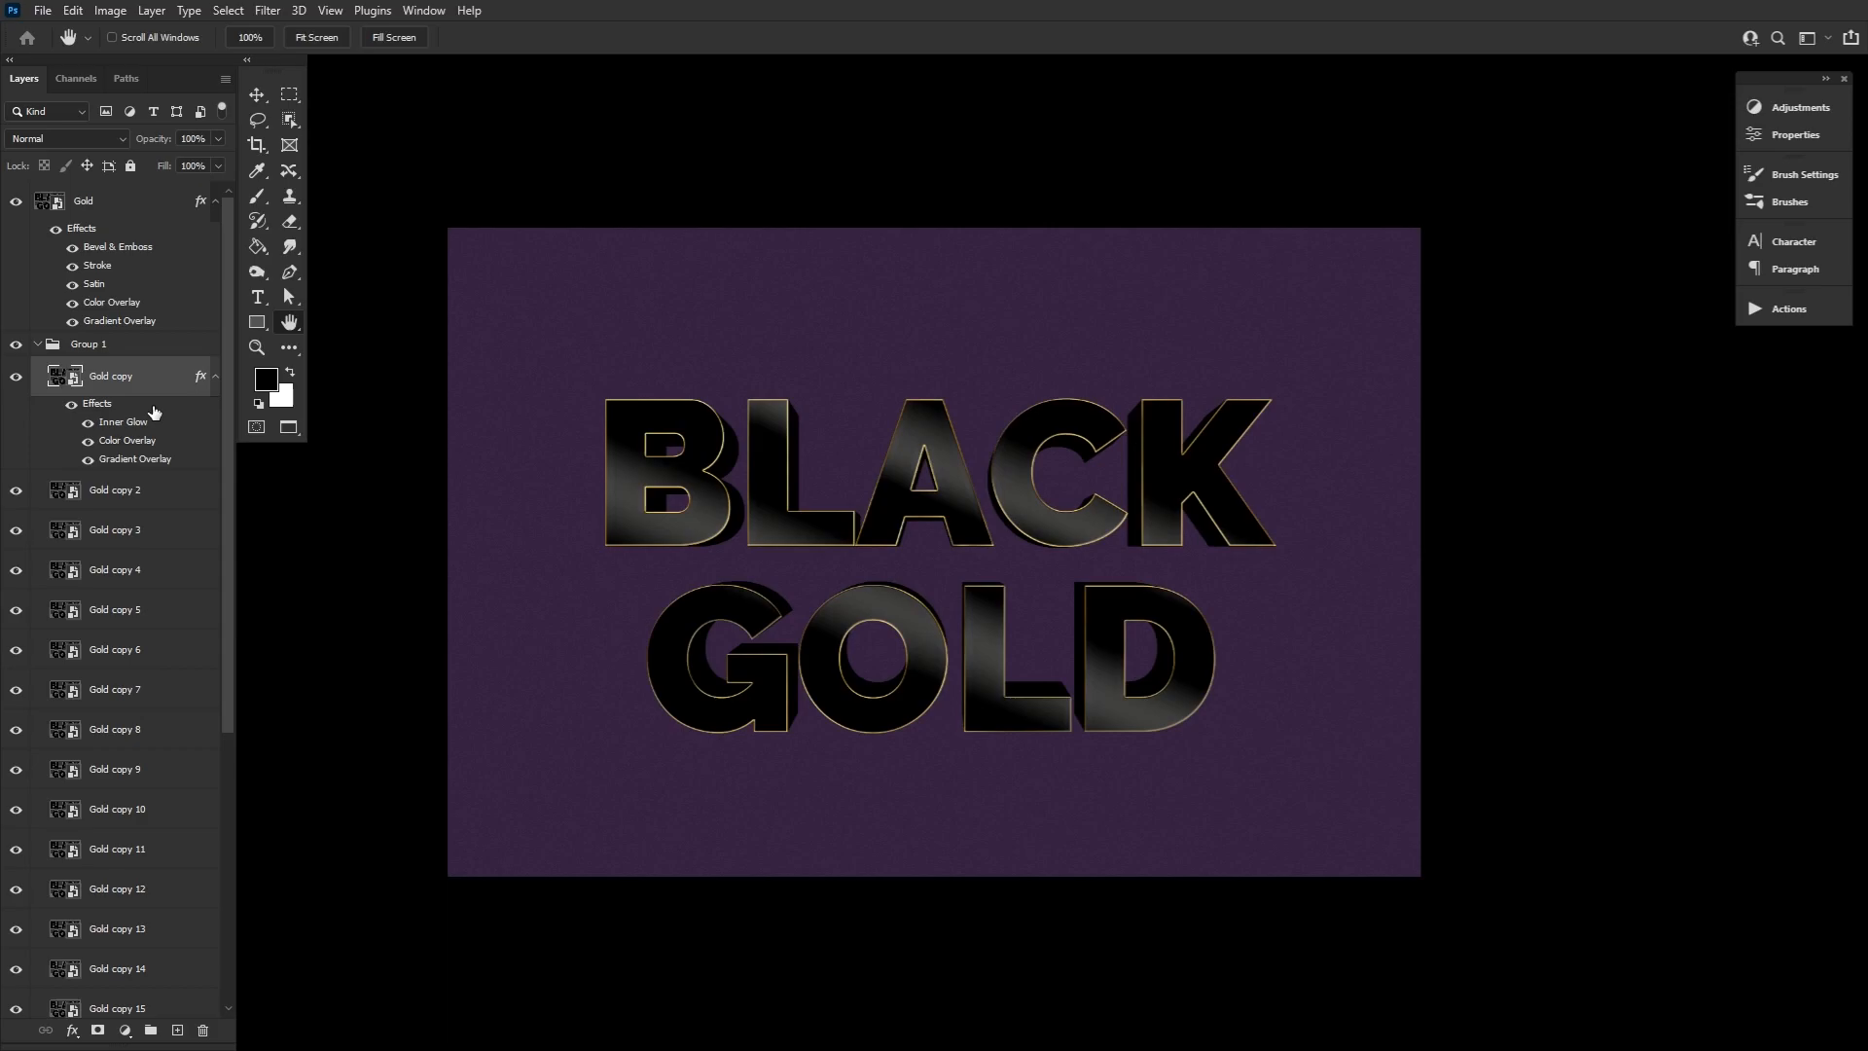
{"action": "double_click", "coordinate": [154, 410]}
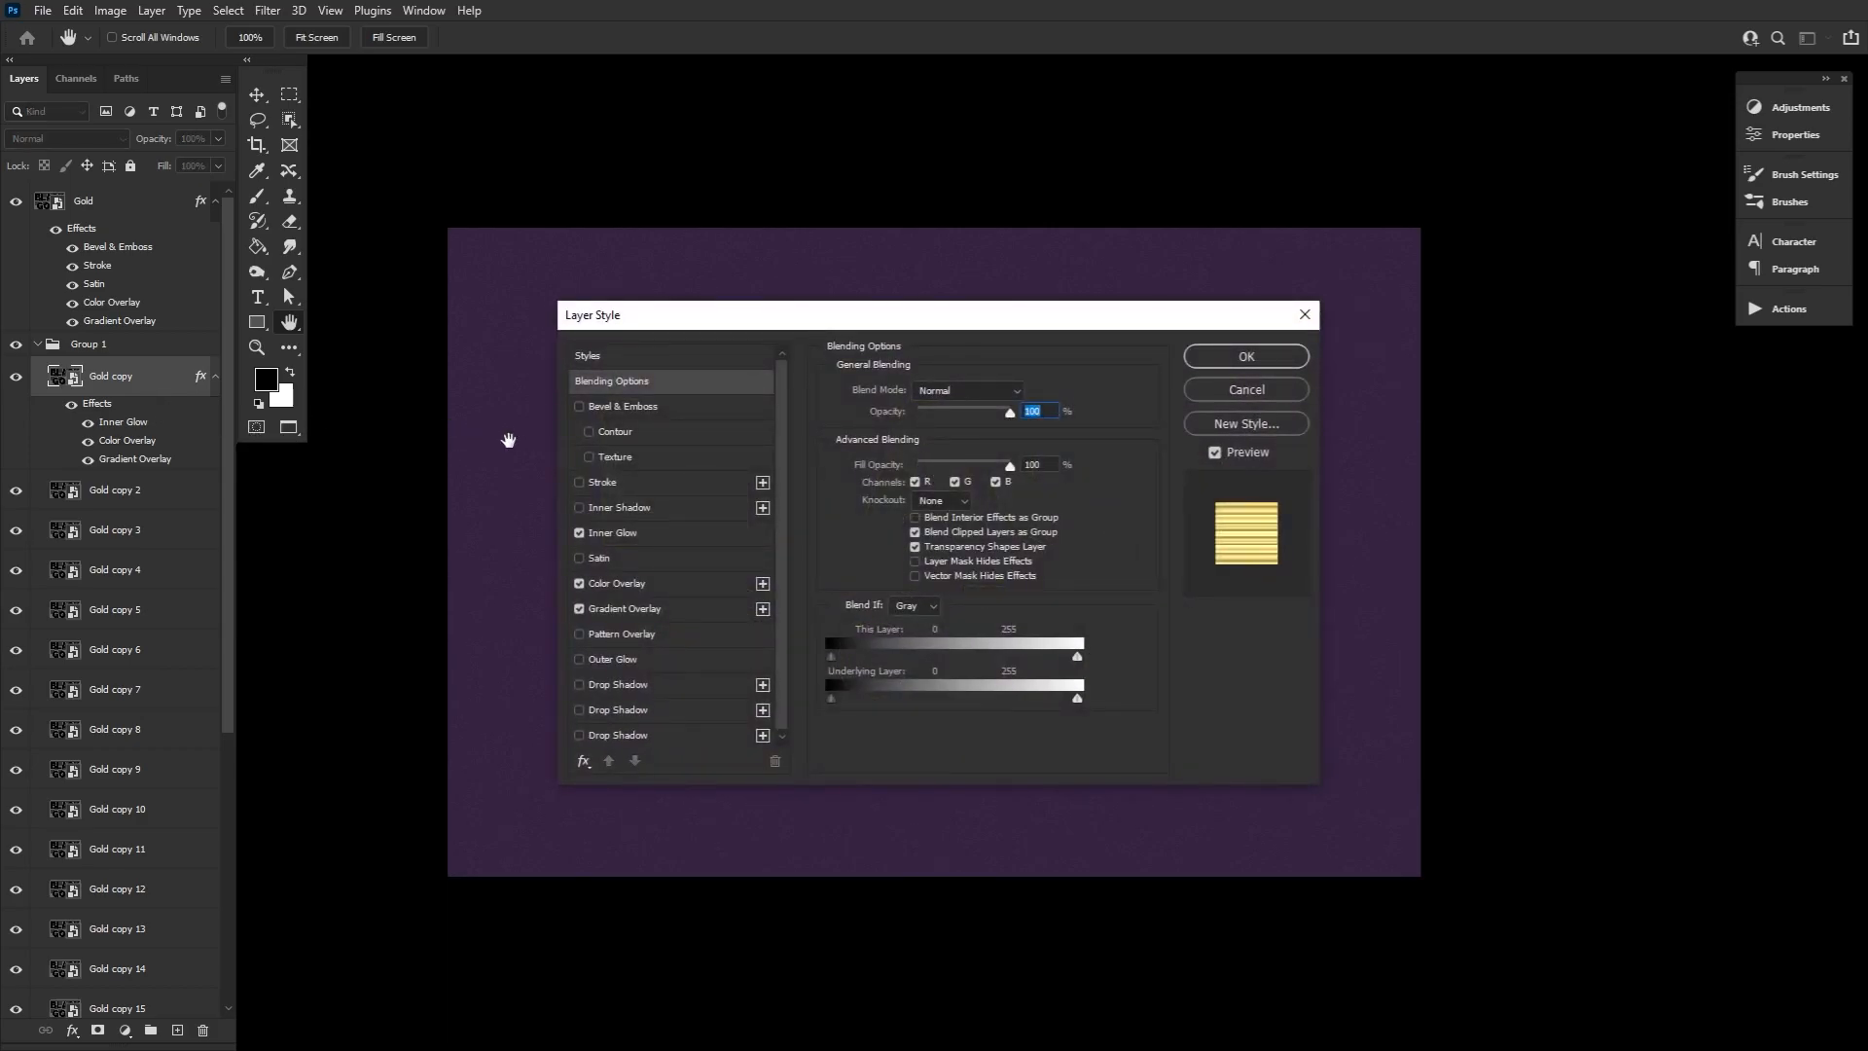
{"action": "left_click", "coordinate": [660, 531]}
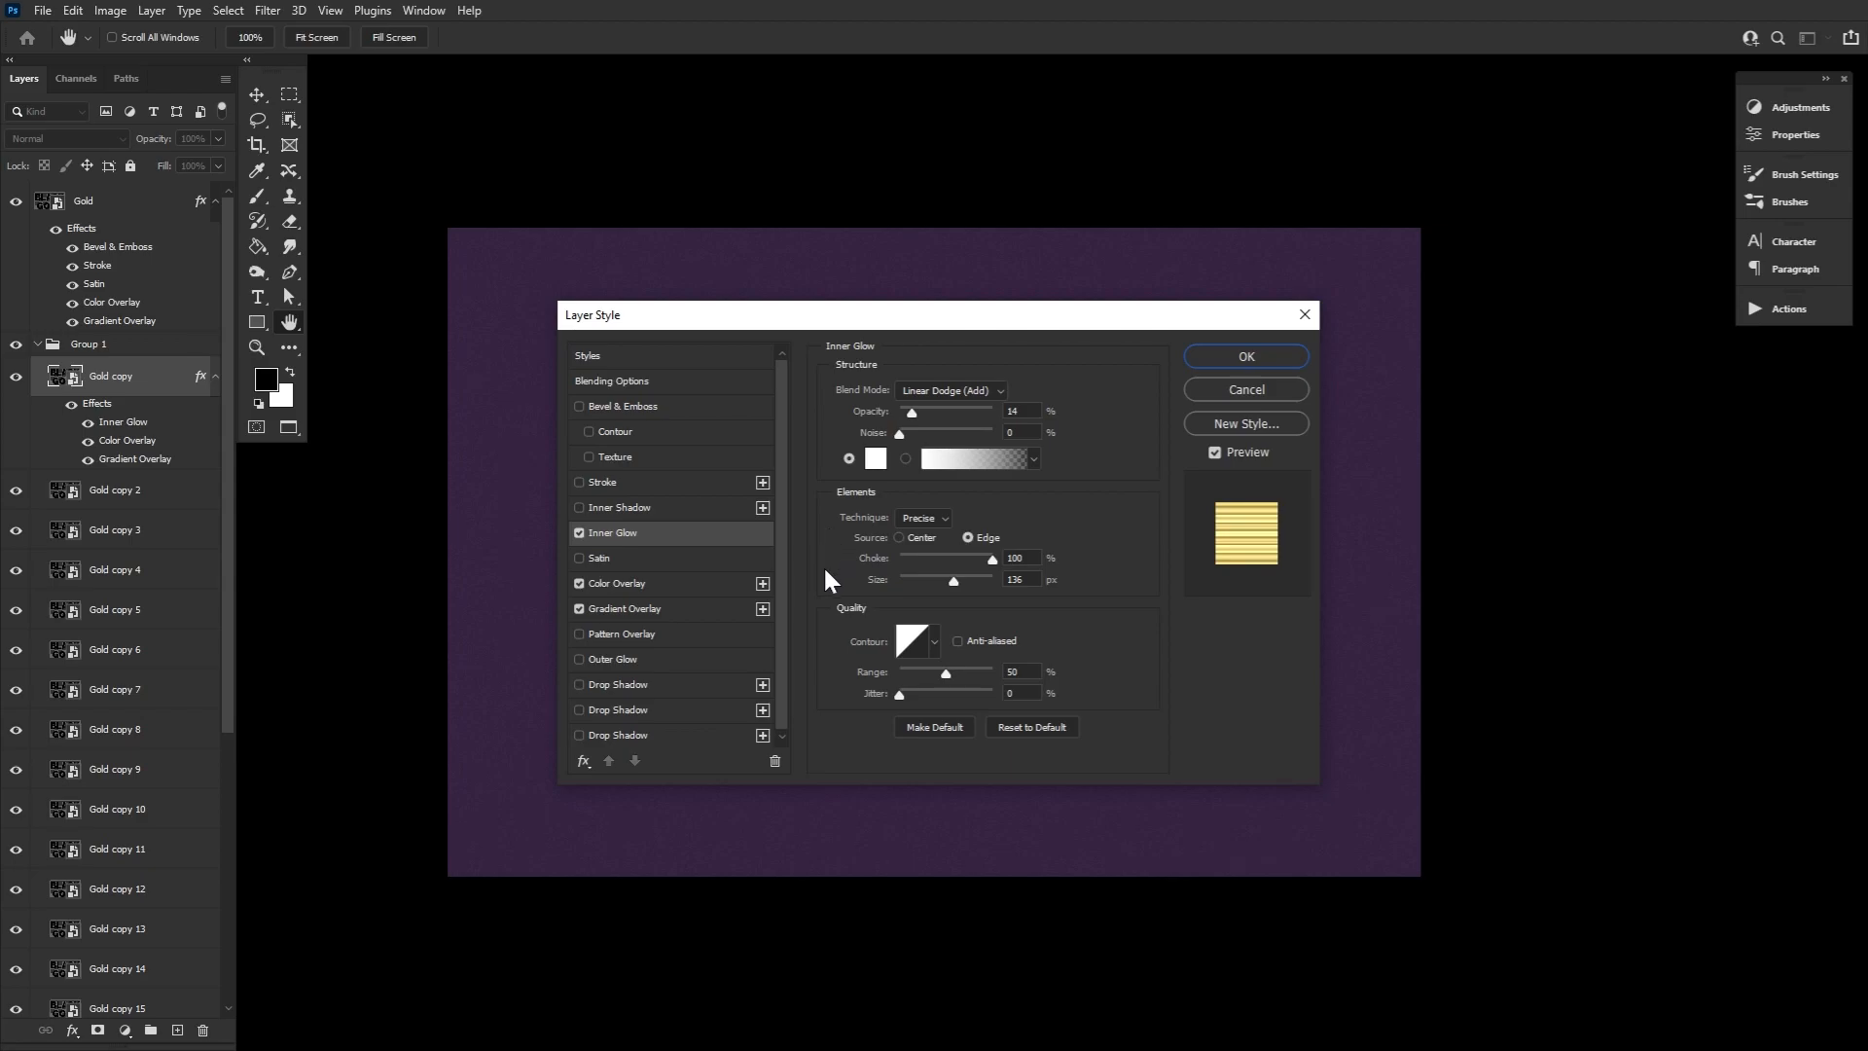
{"action": "left_click", "coordinate": [710, 580]}
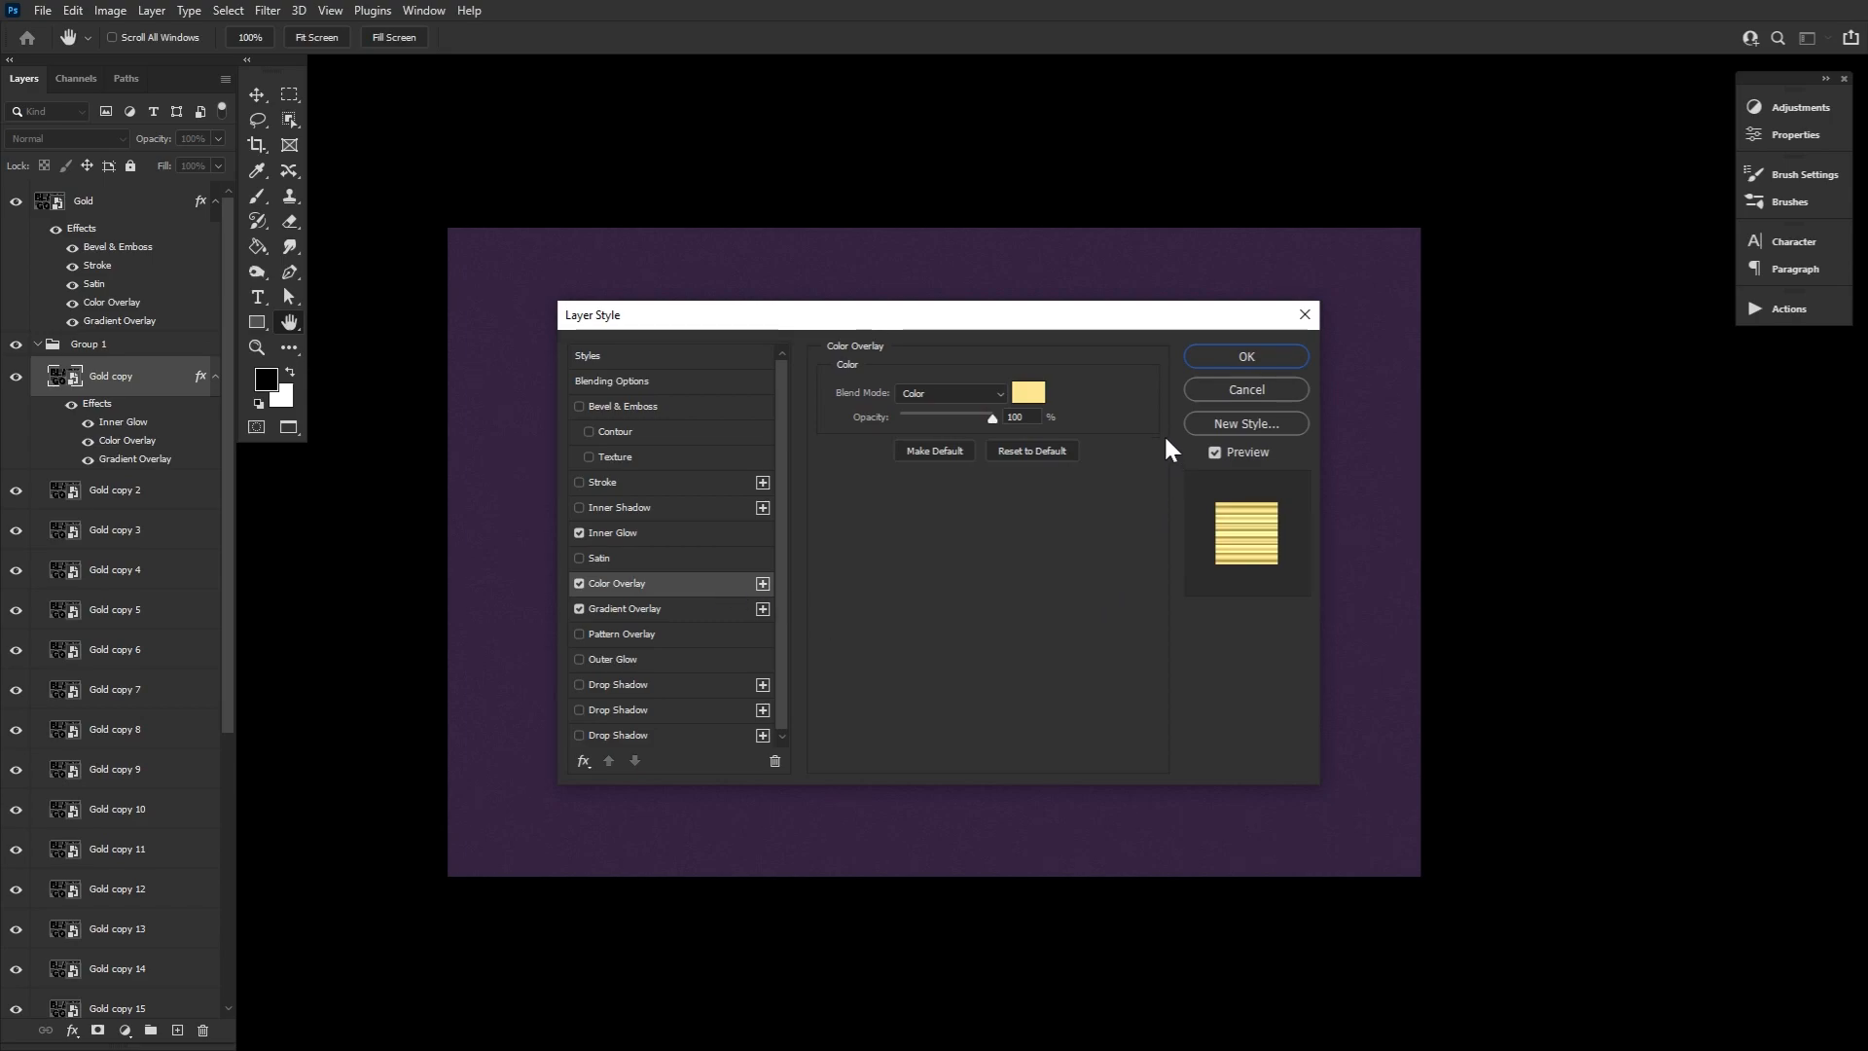
{"action": "left_click", "coordinate": [1029, 392]}
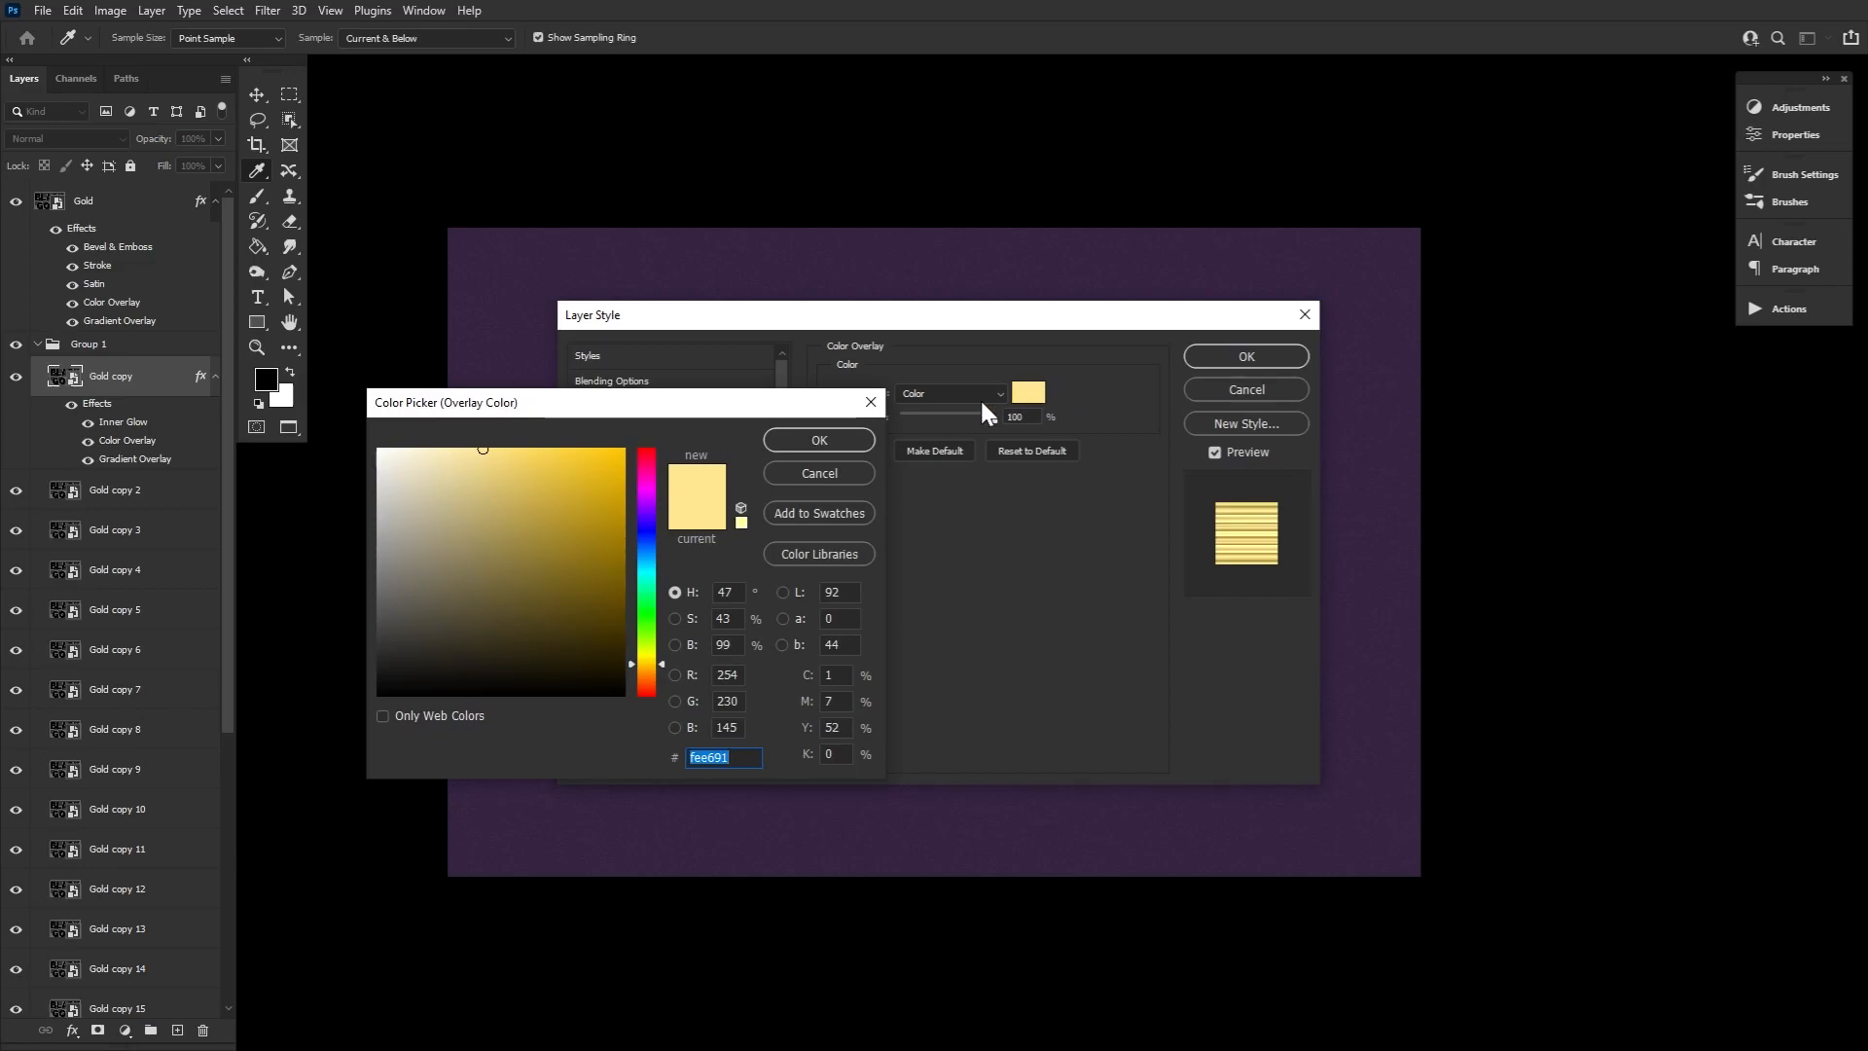
{"action": "left_click", "coordinate": [832, 434]}
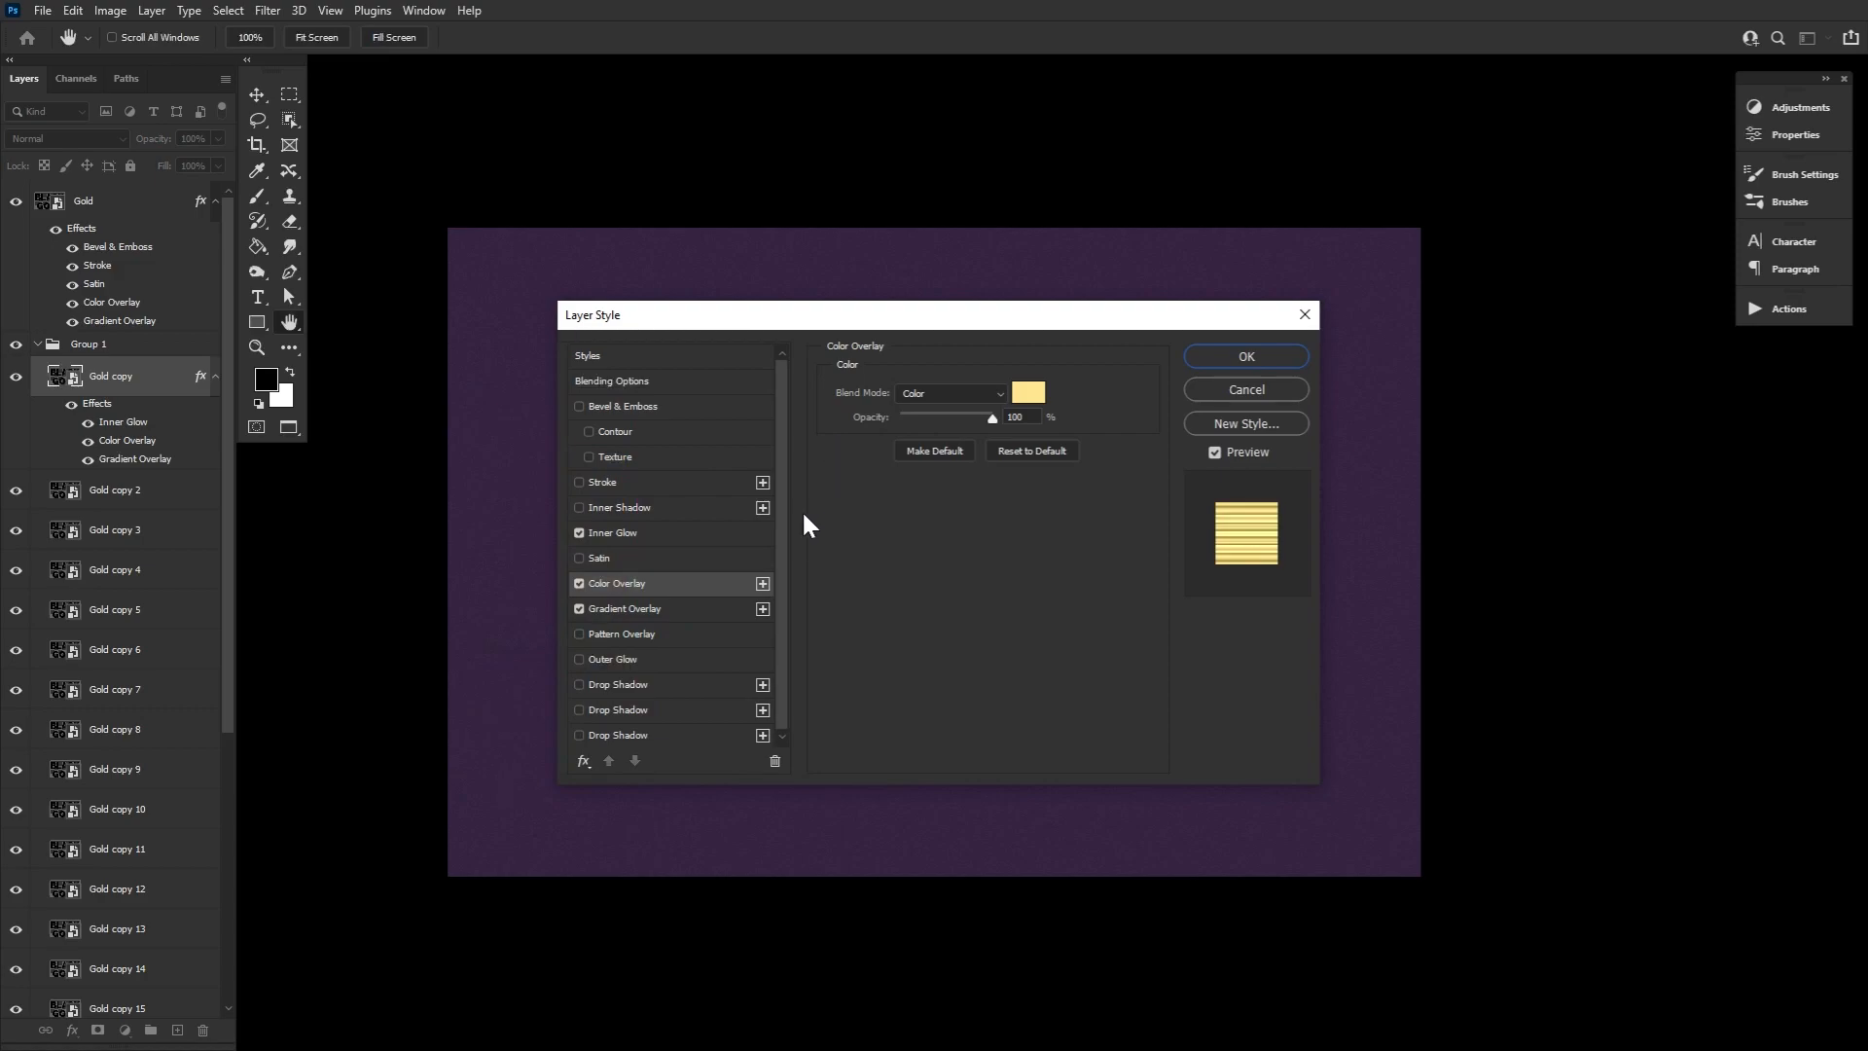
Save the gold gradient of Gold copy's Gradient Overlay as a new preset, keep it selected and apply the layer style.
{"action": "left_click", "coordinate": [701, 613]}
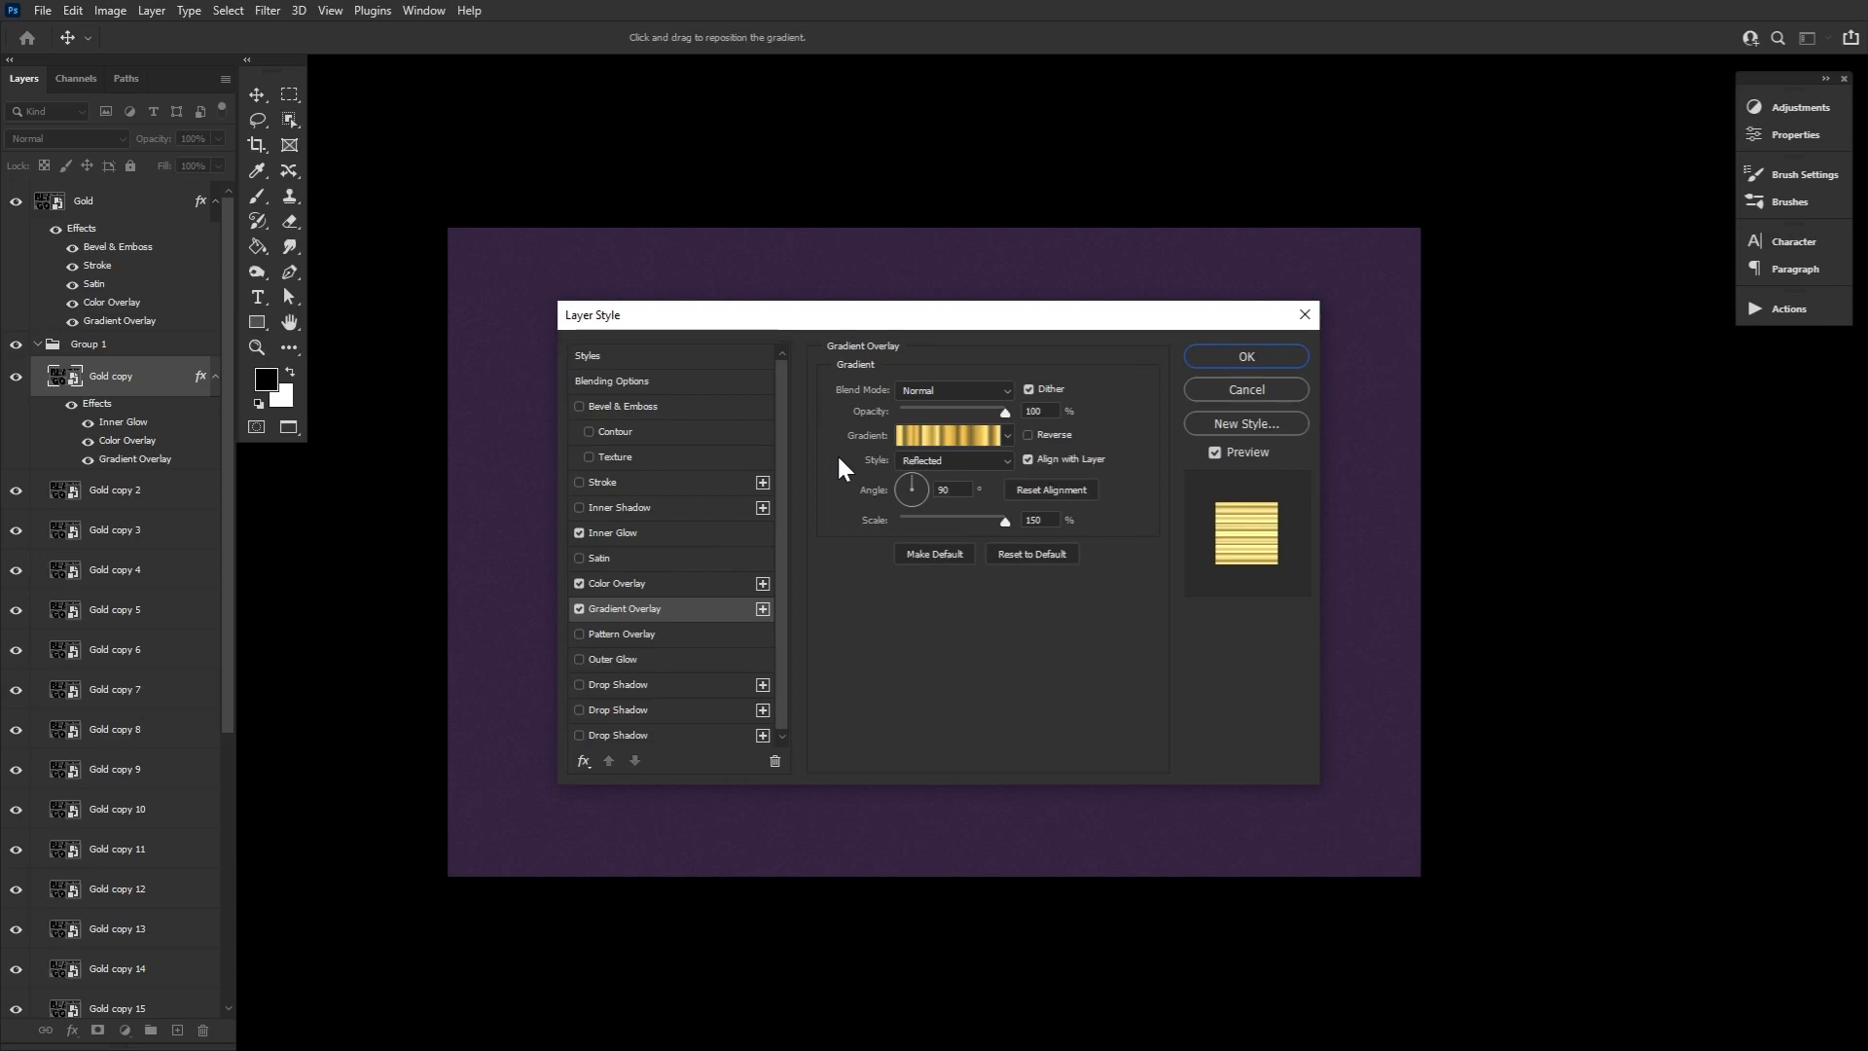
{"action": "left_click", "coordinate": [953, 437]}
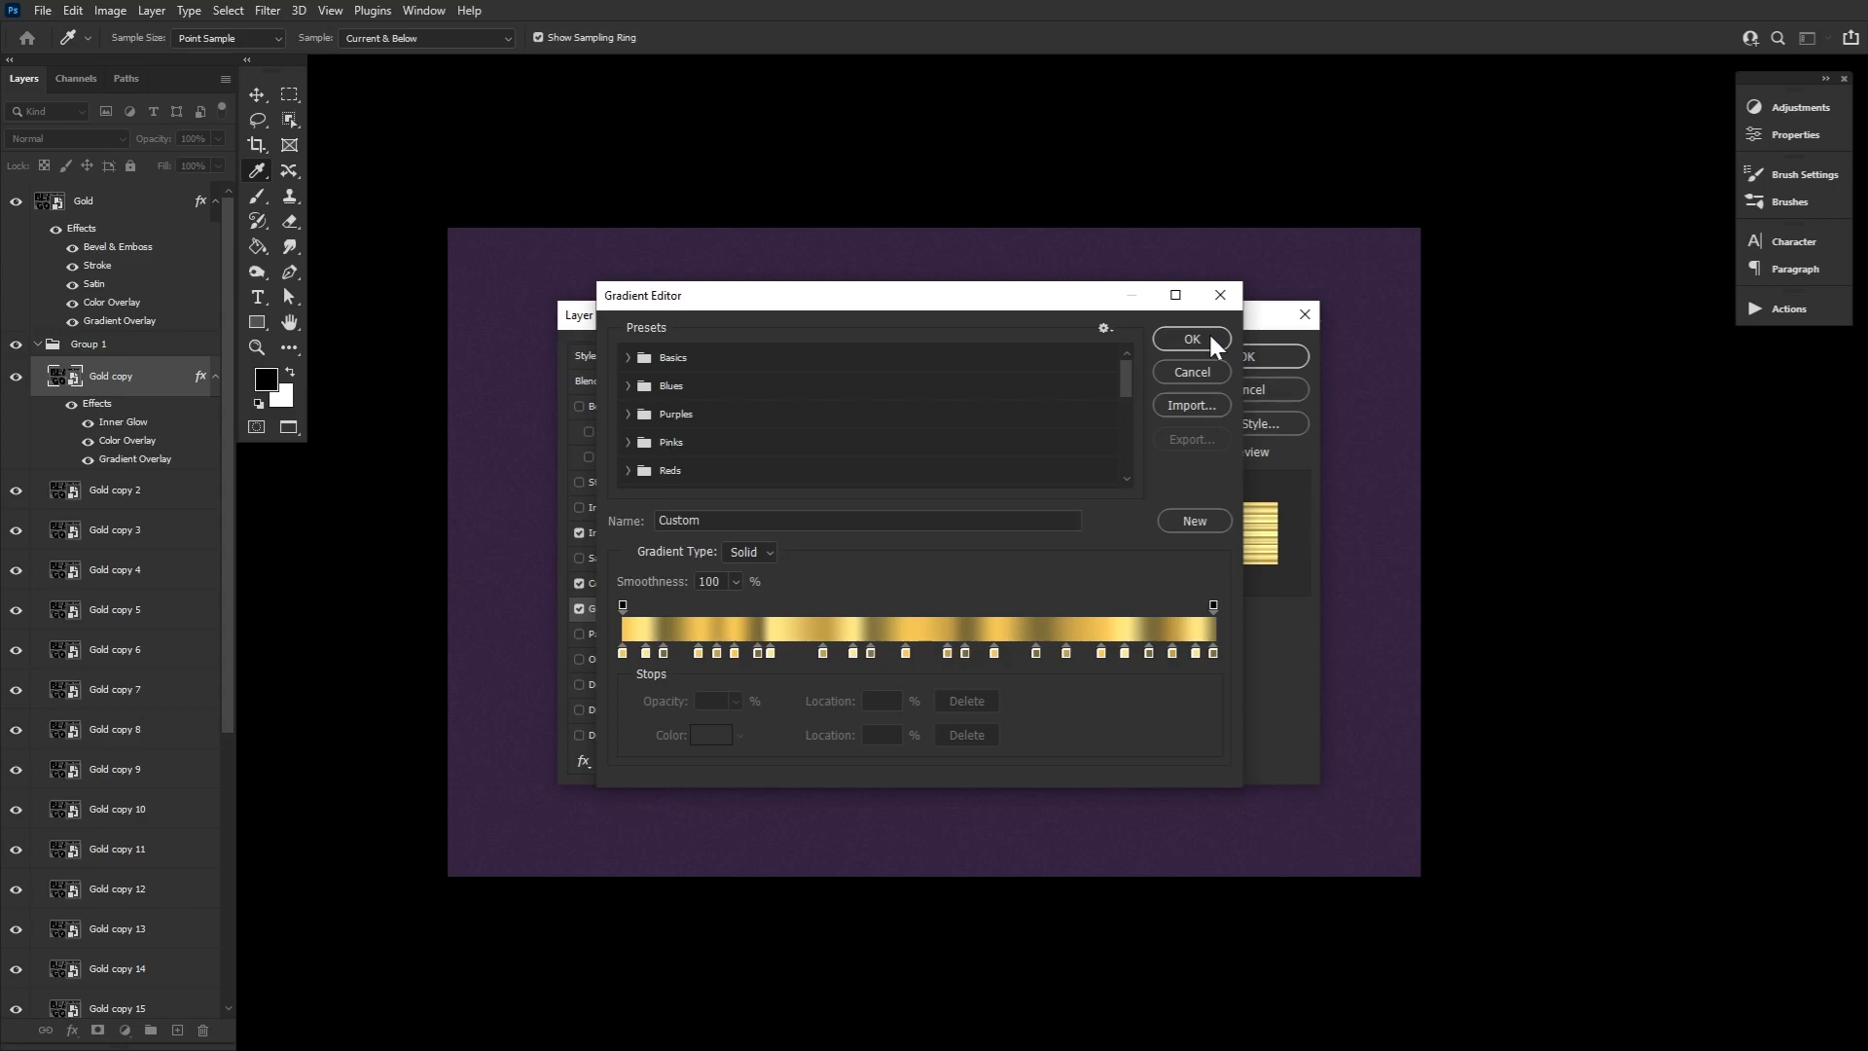
{"action": "left_click", "coordinate": [1194, 521]}
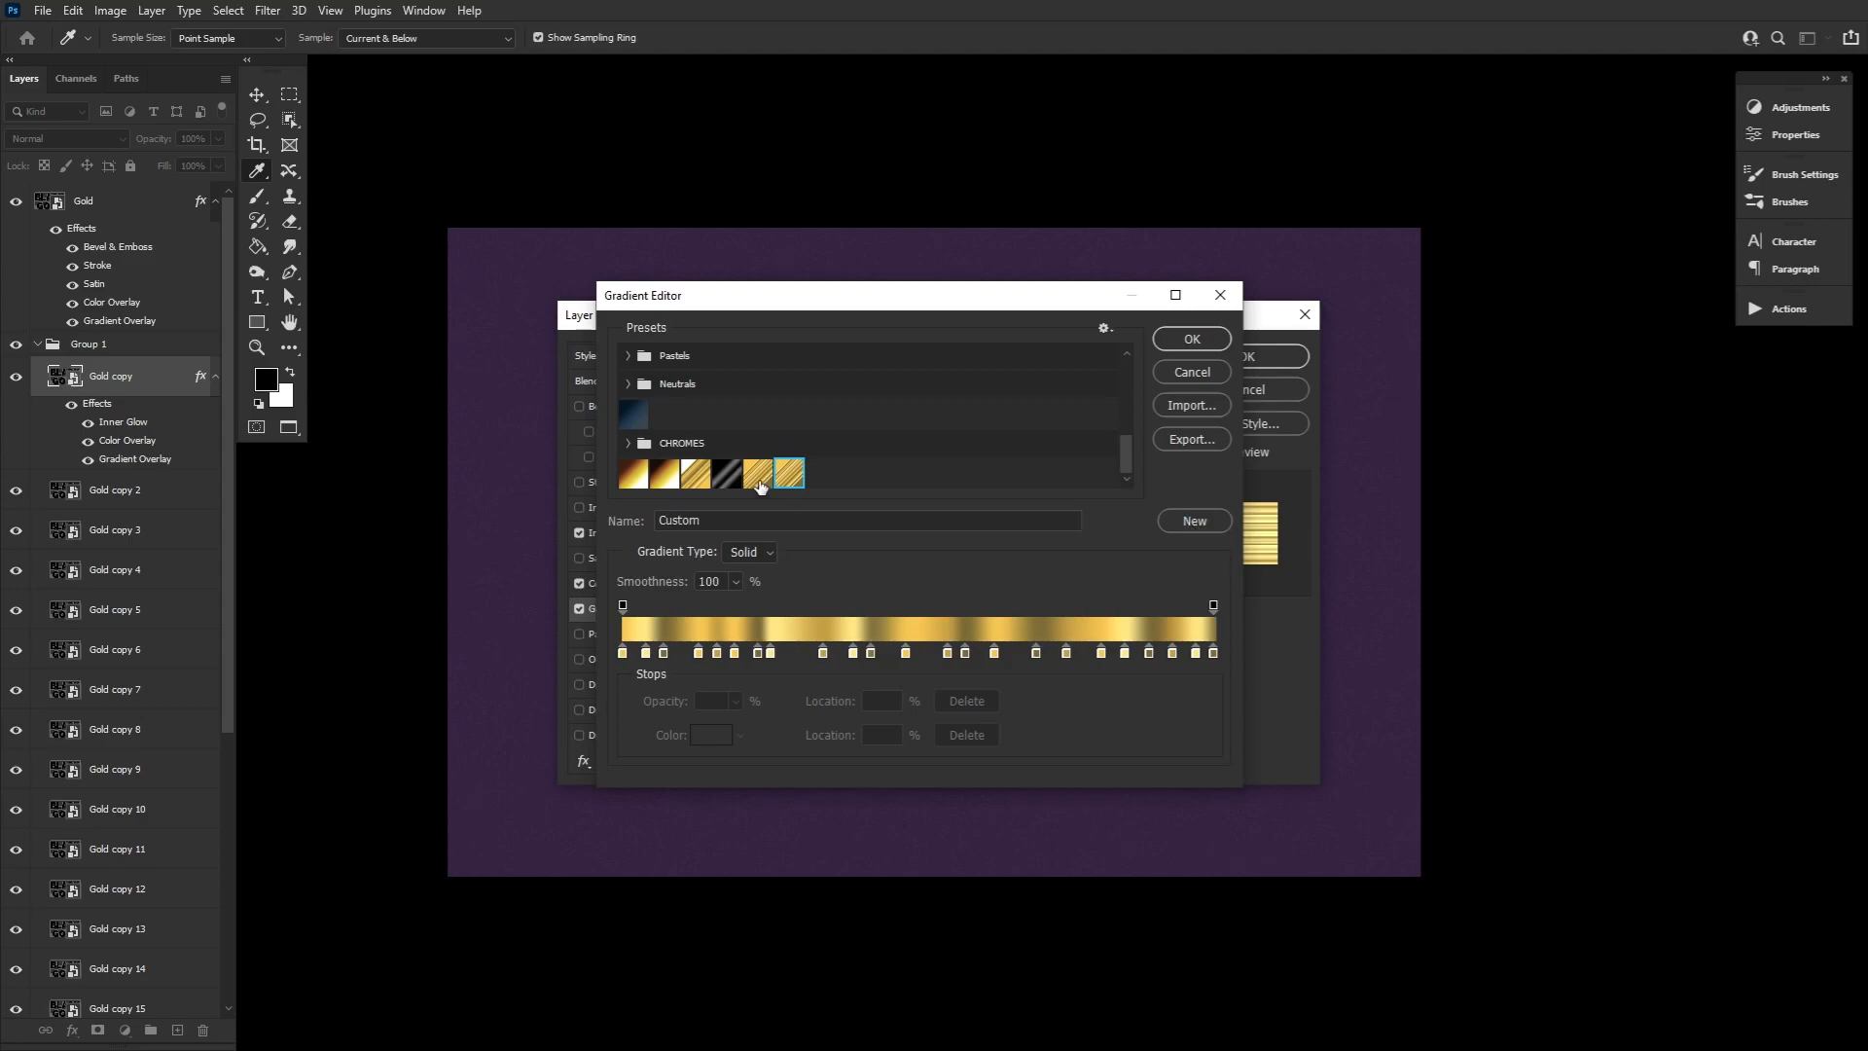
{"action": "left_click", "coordinate": [727, 474]}
{"action": "left_click", "coordinate": [695, 474]}
{"action": "left_click", "coordinate": [794, 474]}
{"action": "left_click", "coordinate": [1213, 345]}
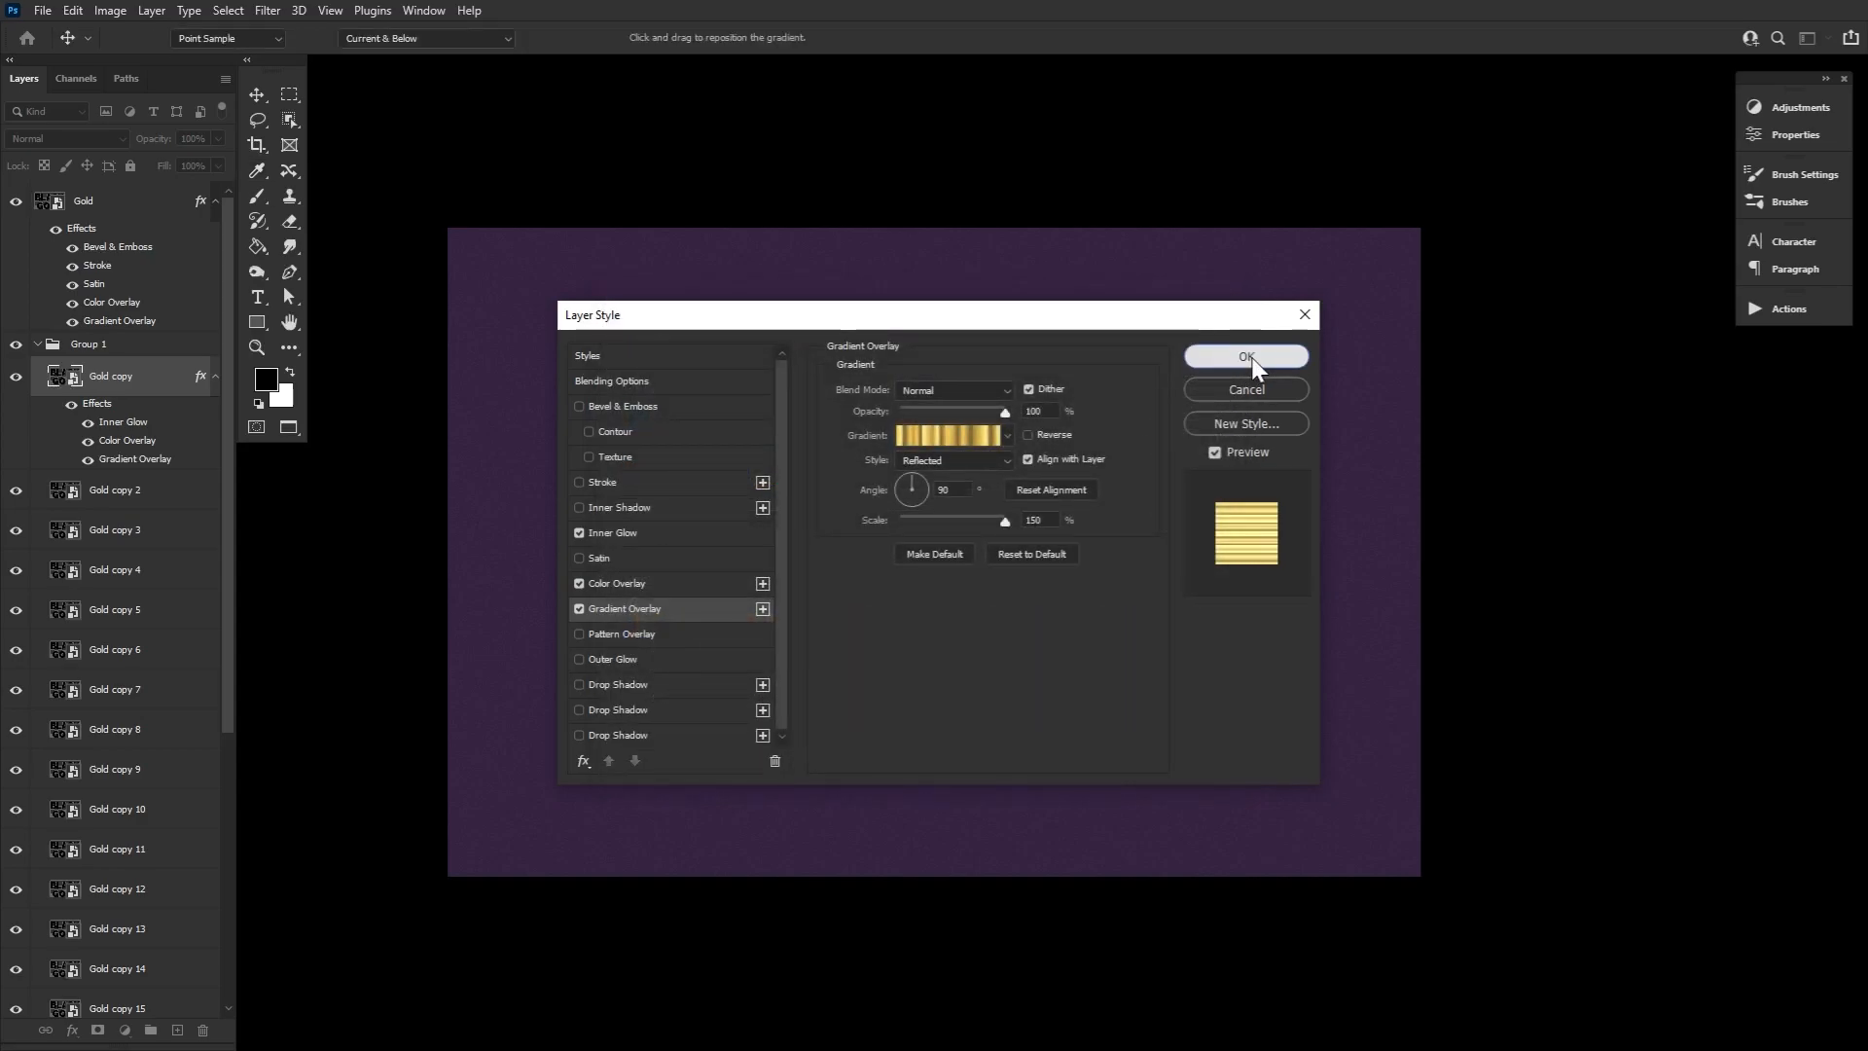
{"action": "left_click", "coordinate": [1252, 360]}
Copy Gold copy's layer style onto the layers Gold copy 2 through Gold copy 19, and collapse Group 1.
{"action": "right_click", "coordinate": [156, 375]}
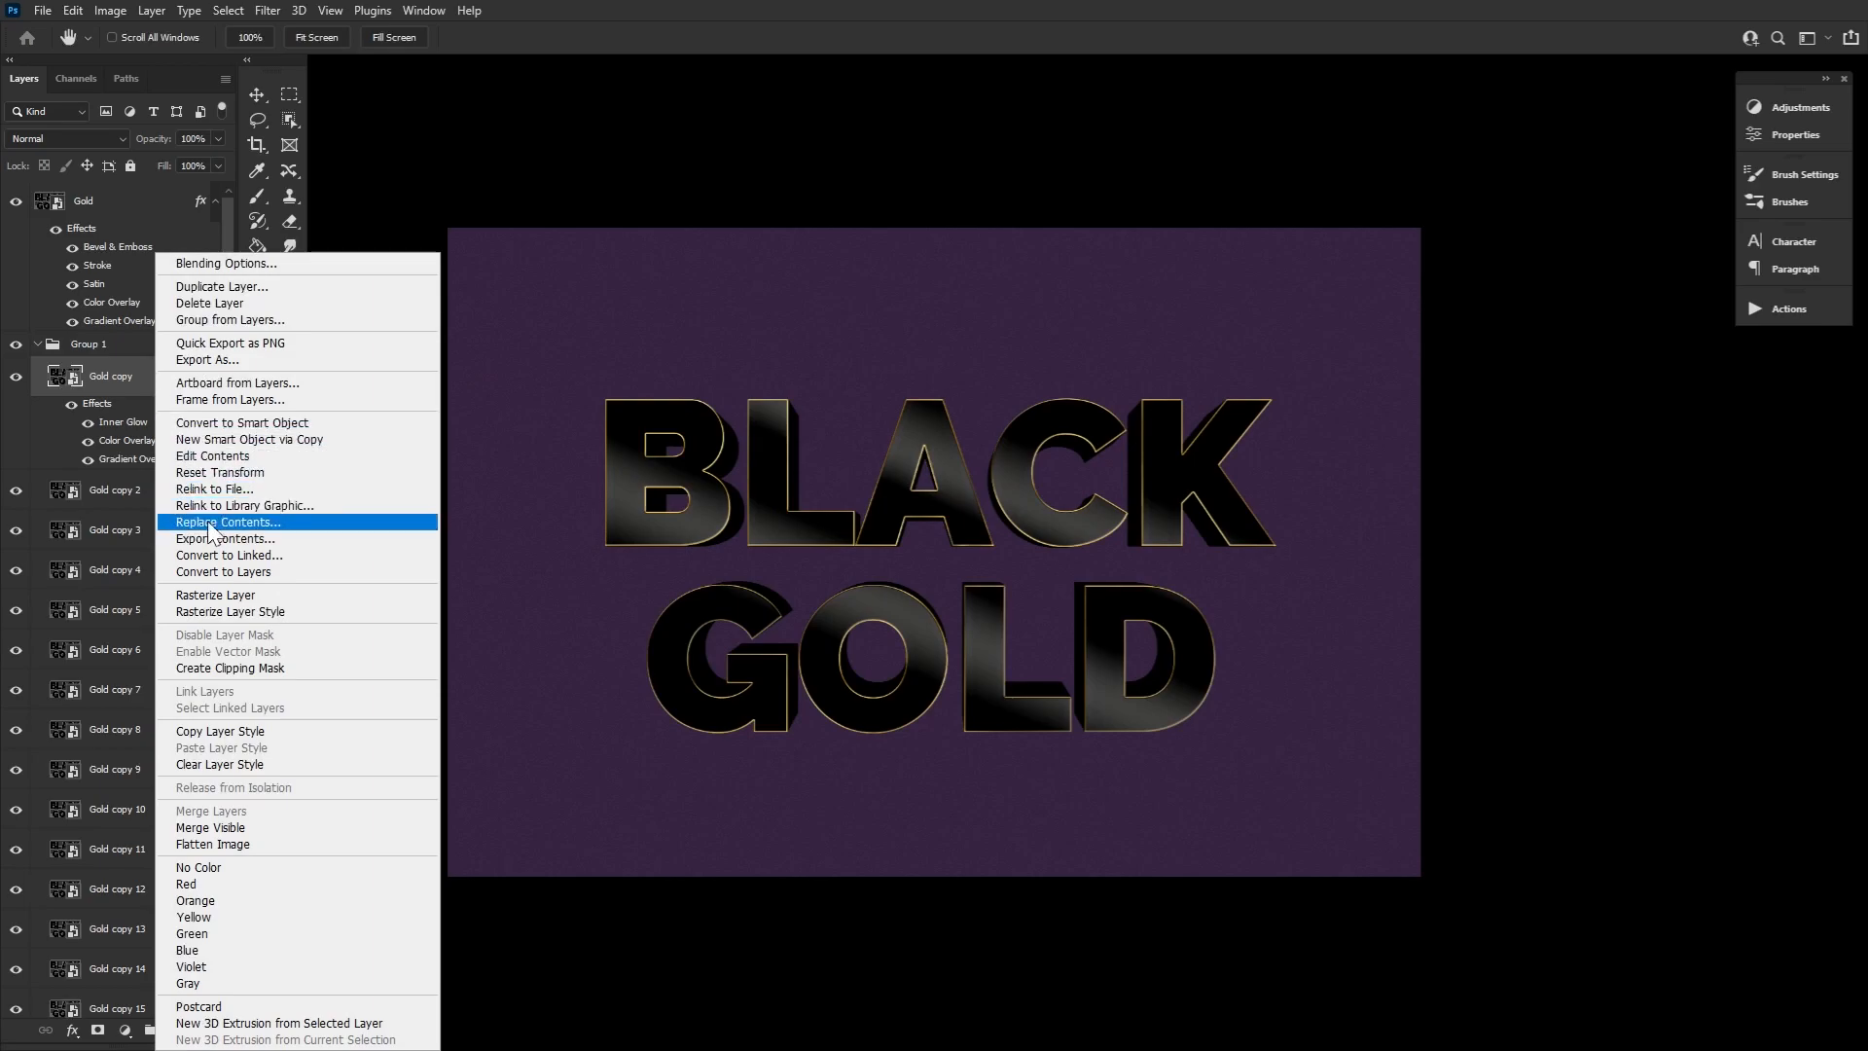
{"action": "left_click", "coordinate": [295, 729]}
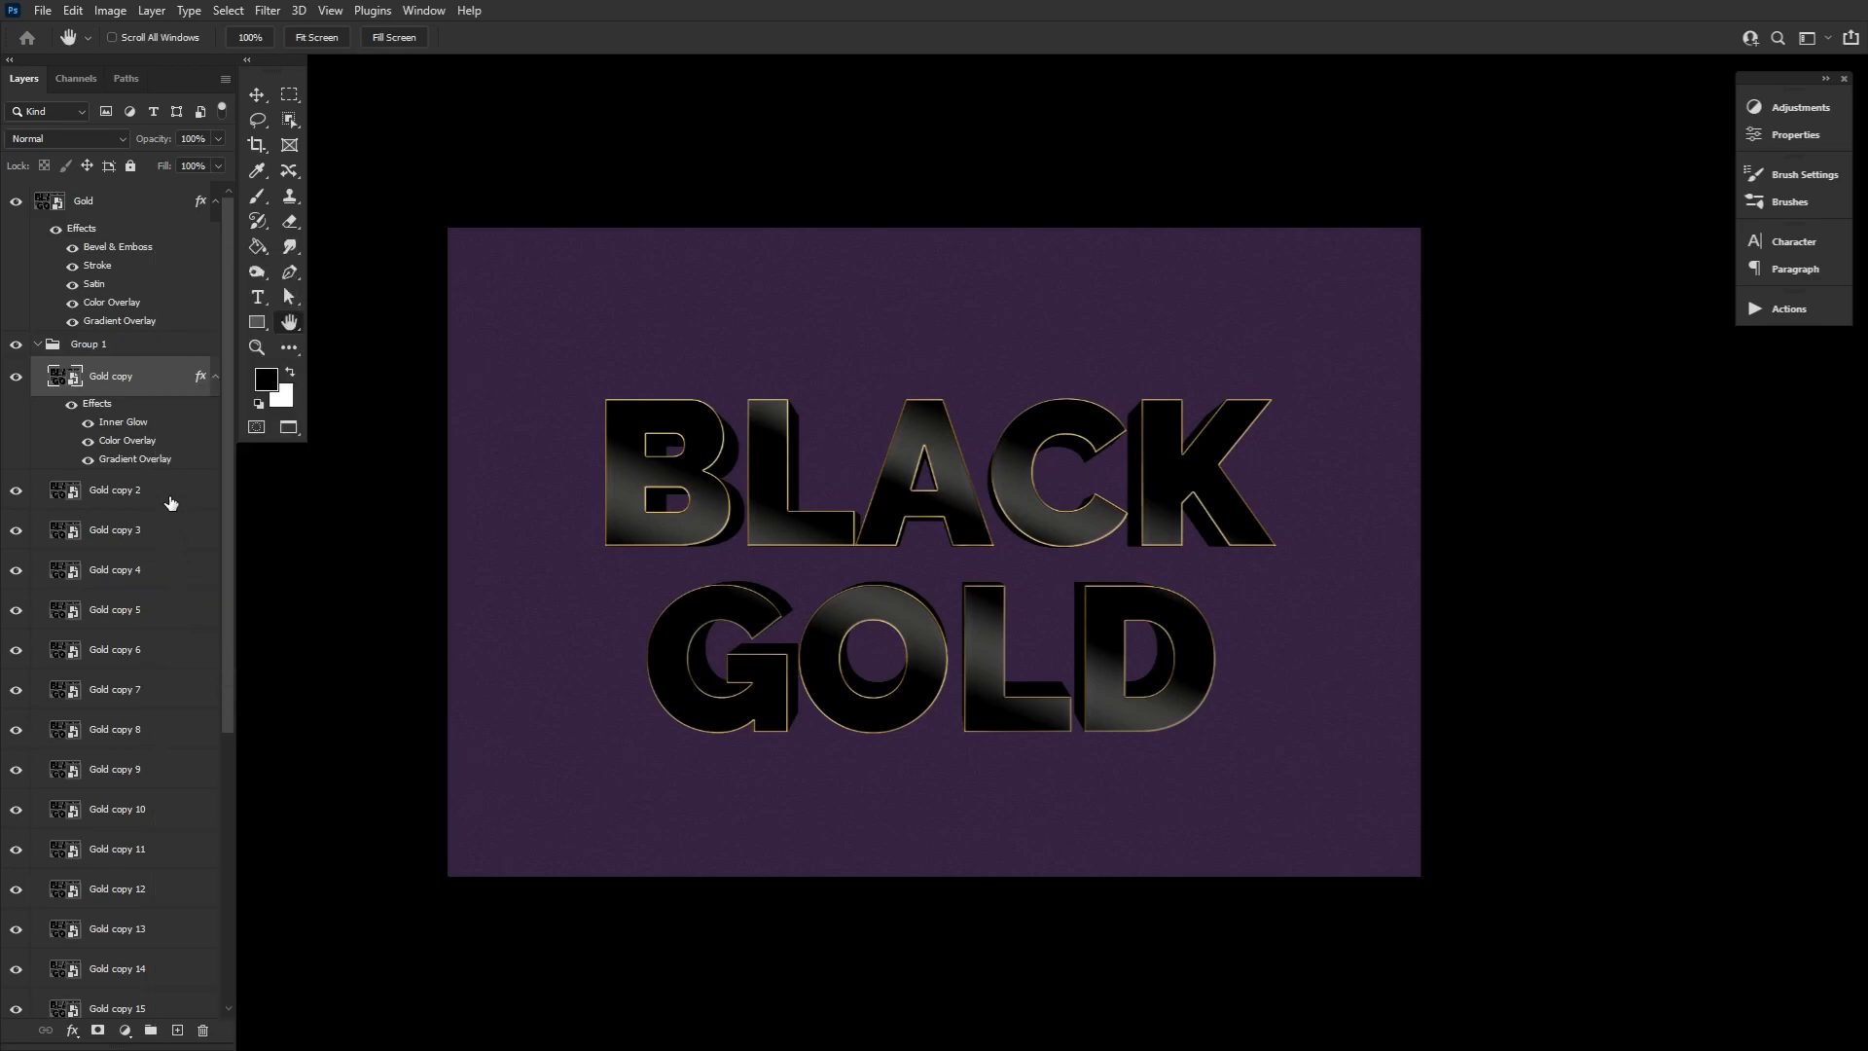
{"action": "left_click", "coordinate": [170, 502]}
{"action": "scroll", "coordinate": [171, 776], "scroll_direction": "down", "scroll_amount": 5}
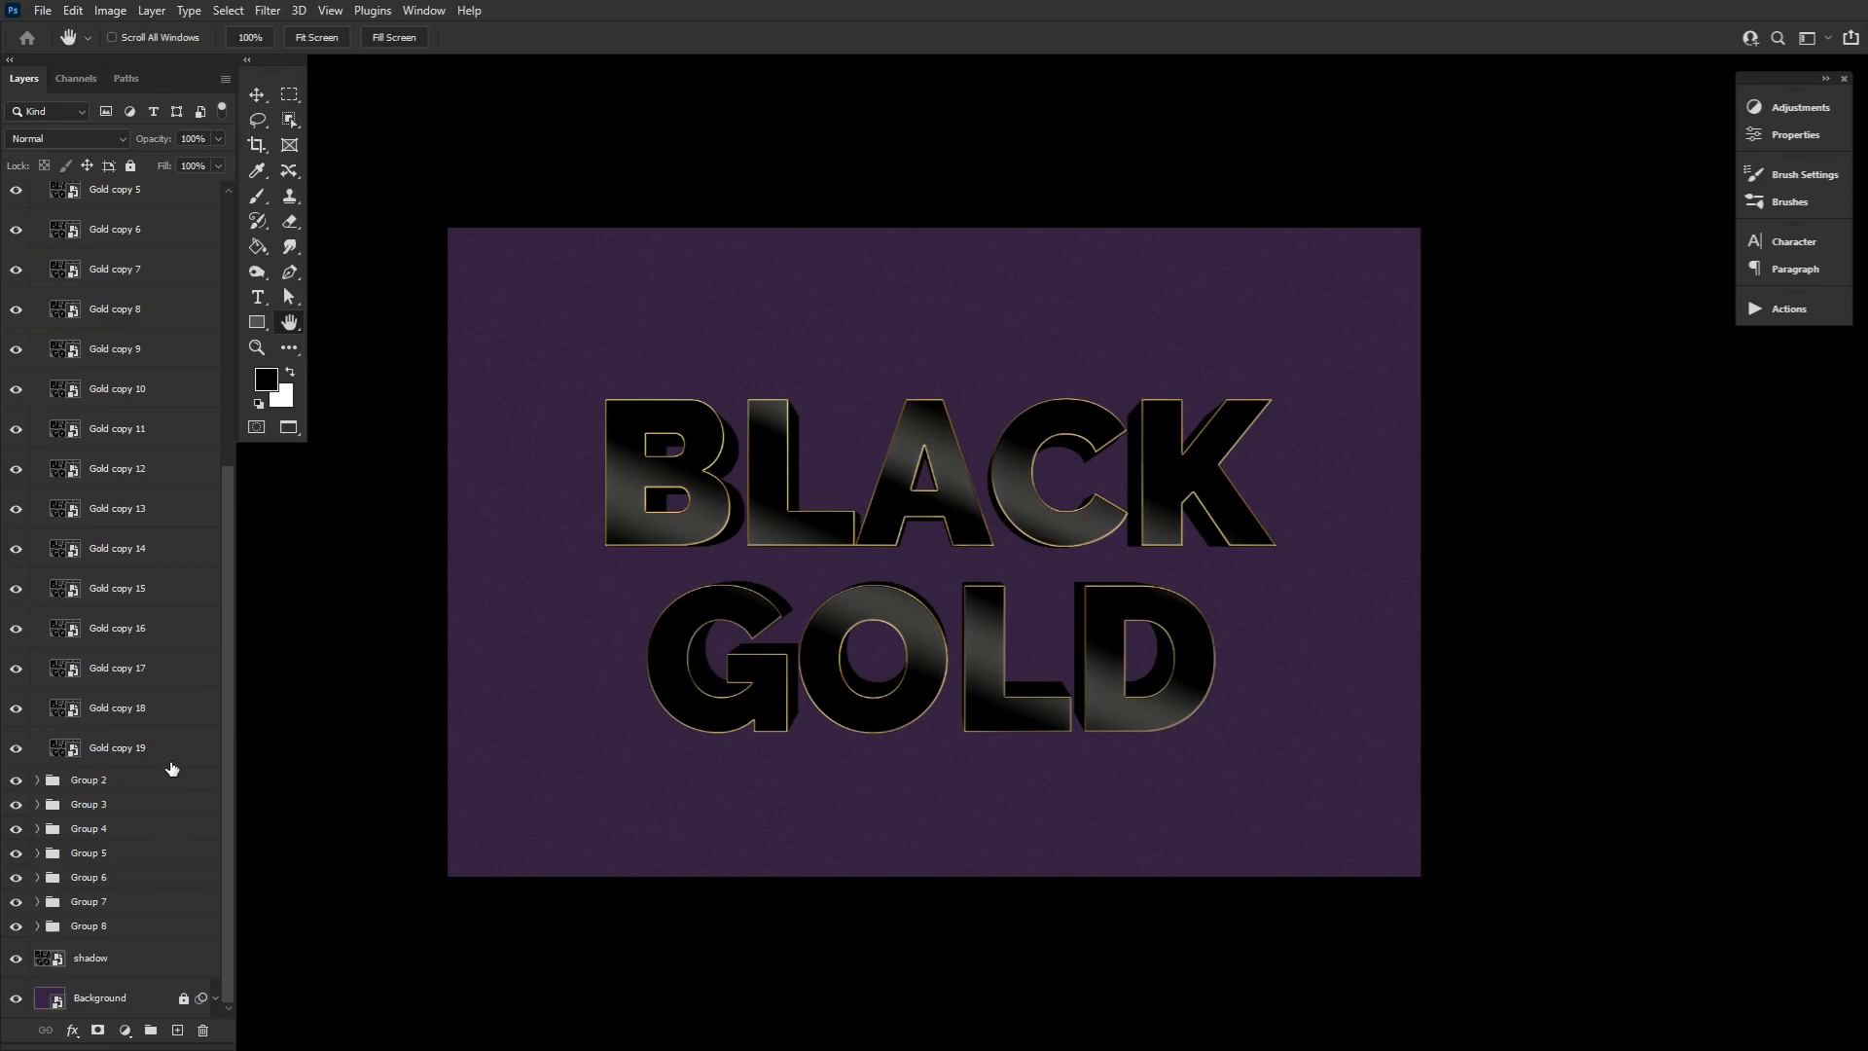
{"action": "left_click", "coordinate": [178, 755], "text": "shift"}
{"action": "right_click", "coordinate": [179, 749]}
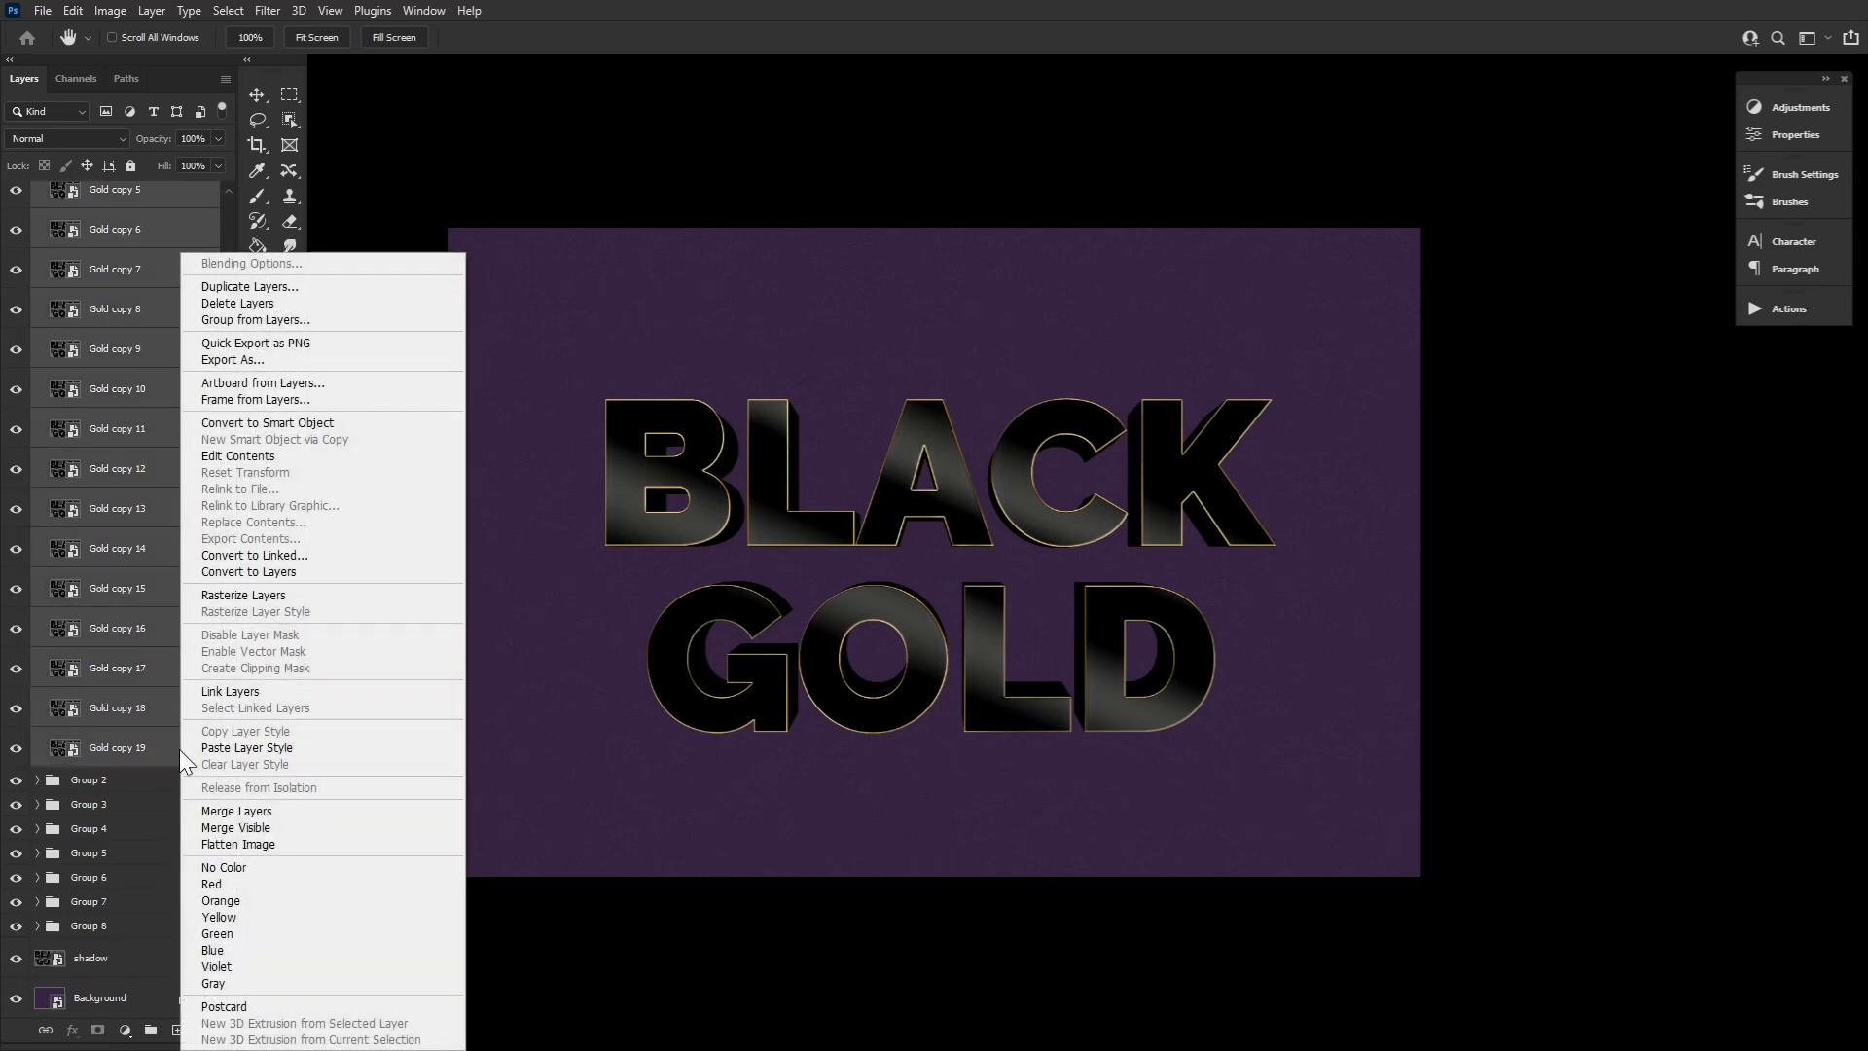
{"action": "left_click", "coordinate": [365, 749]}
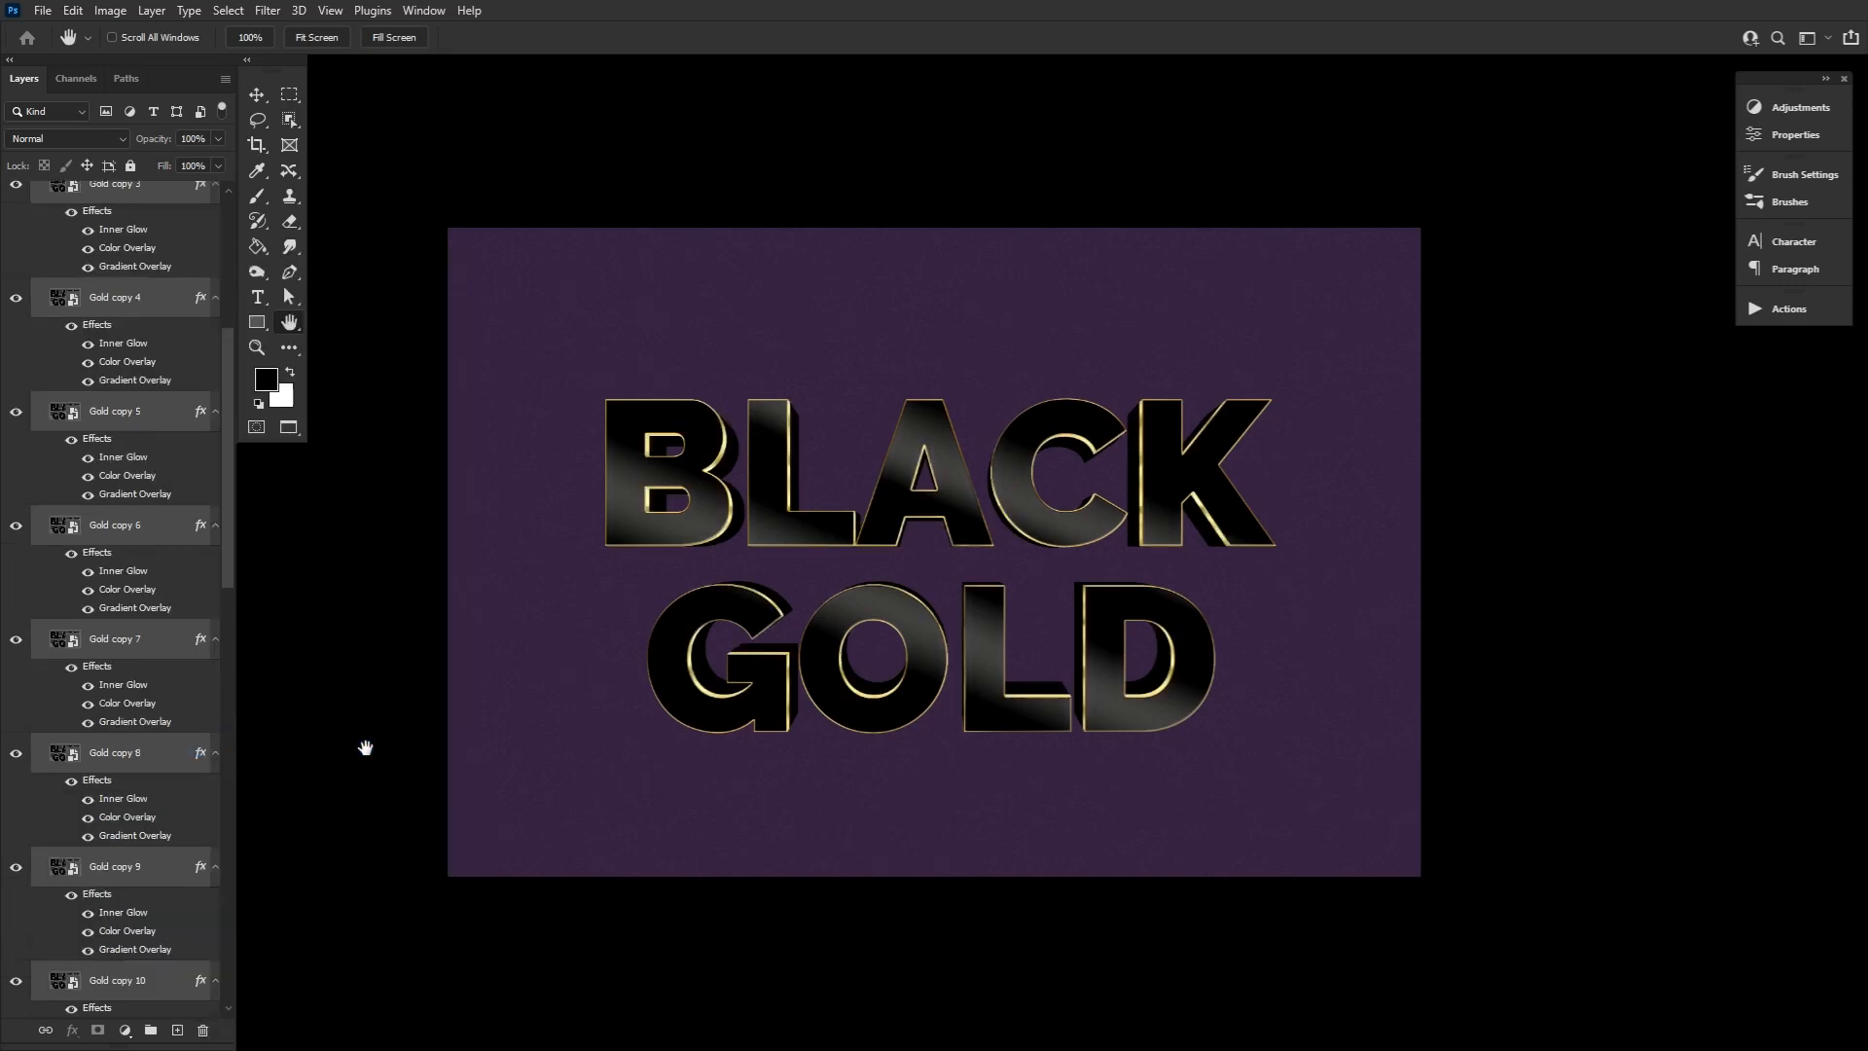
{"action": "left_click_drag", "start_coordinate": [228, 447], "coordinate": [208, 300]}
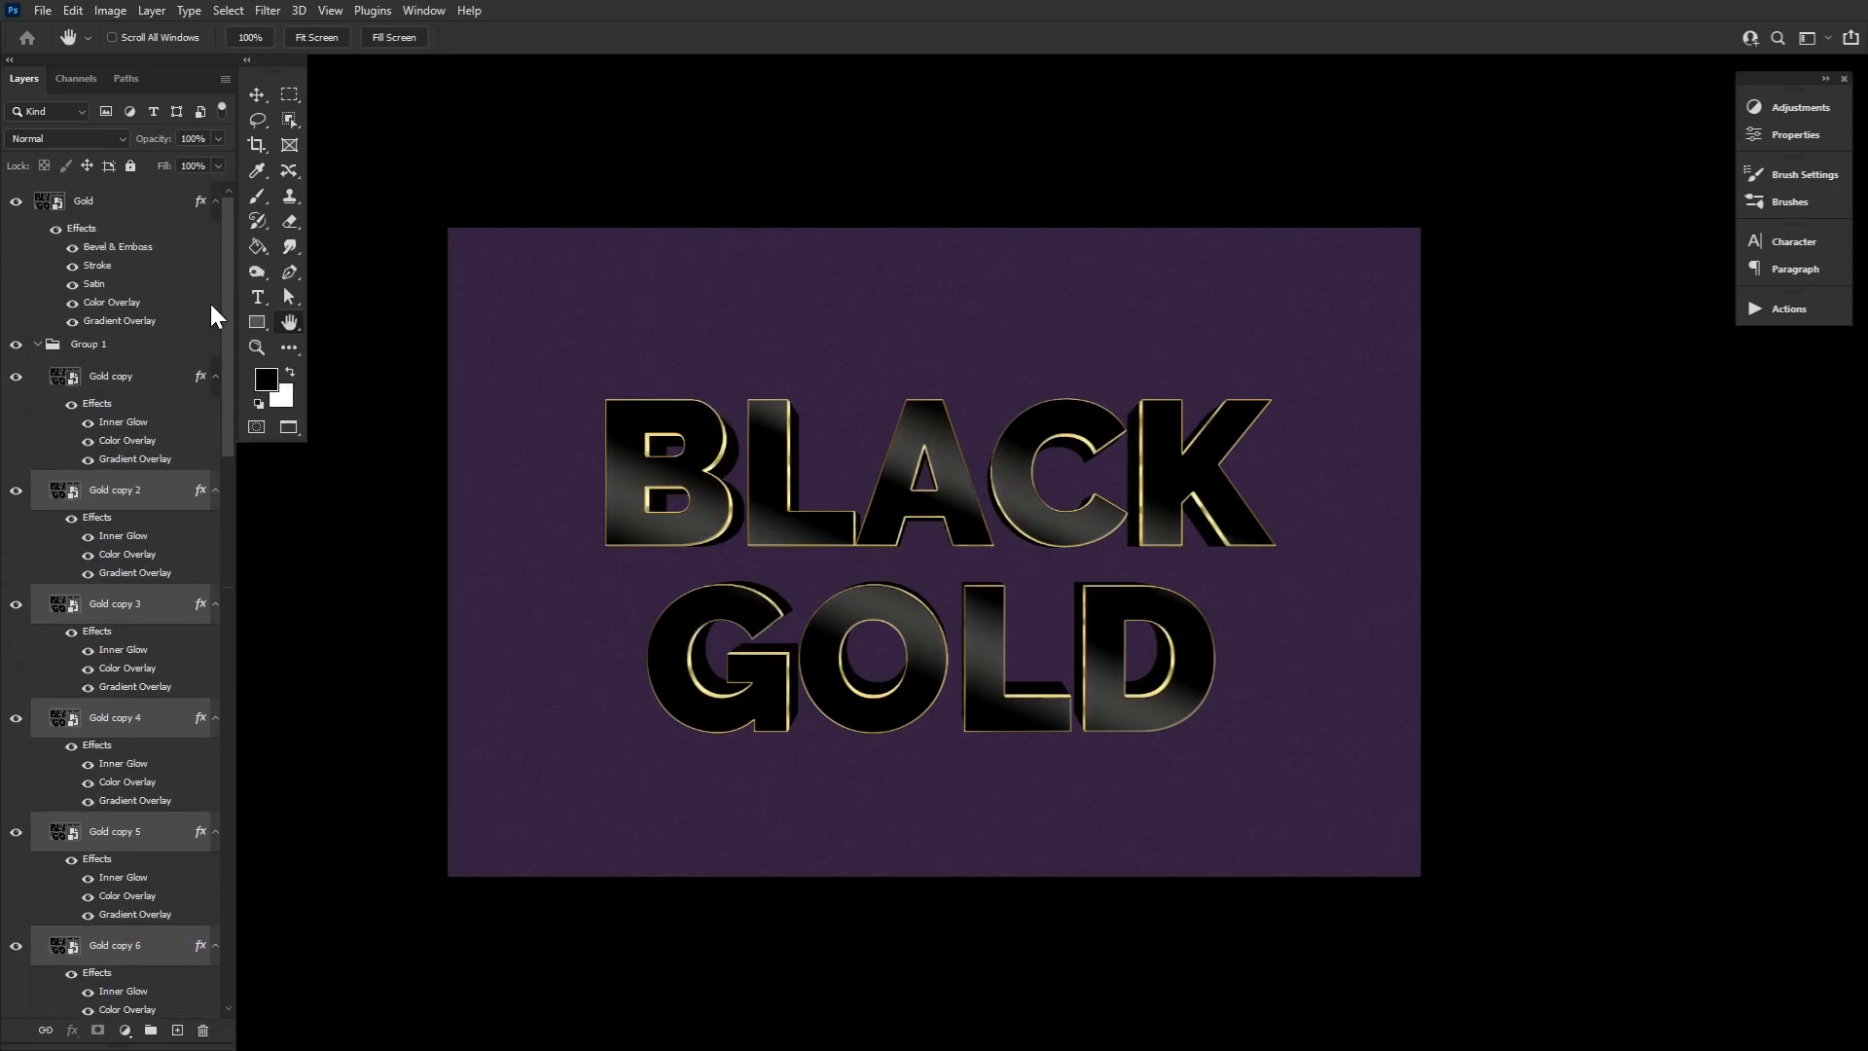
{"action": "left_click", "coordinate": [38, 345]}
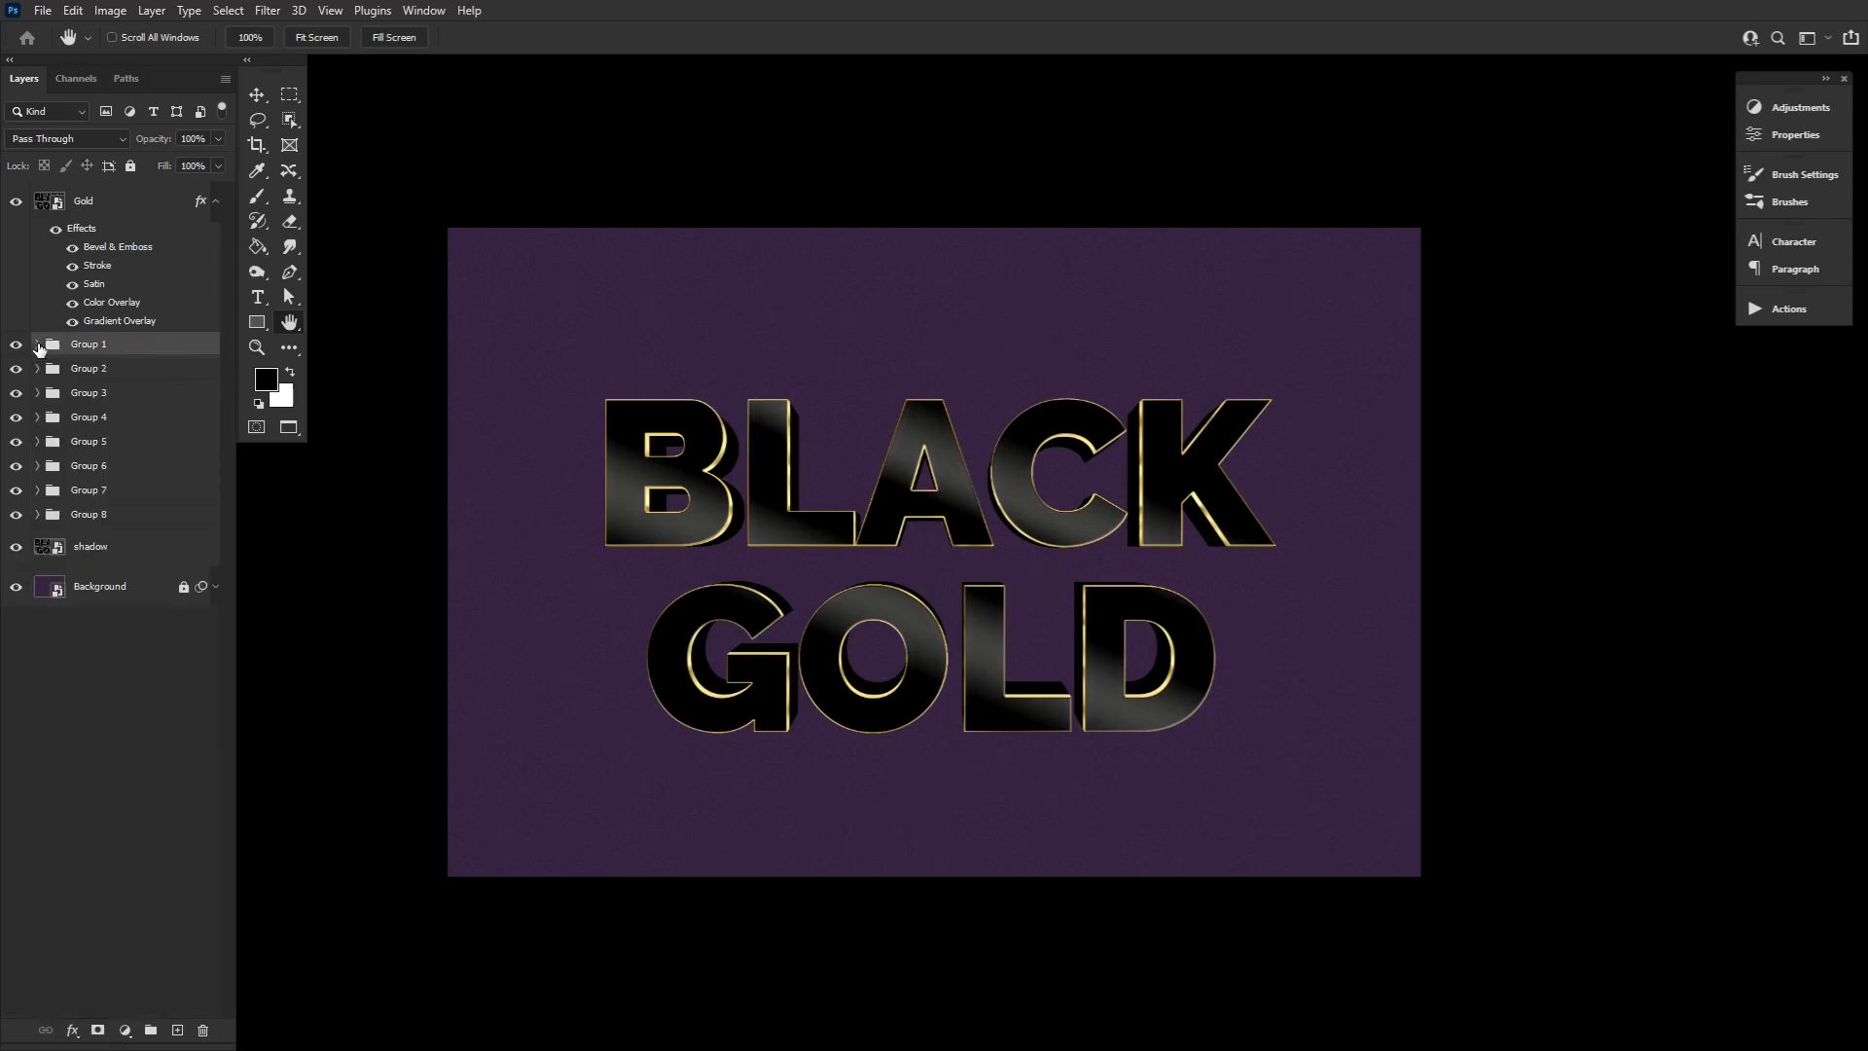
Expand Group 2 and paste the copied gold layer style onto its top layer, Gold copy 20.
{"action": "left_click", "coordinate": [37, 369]}
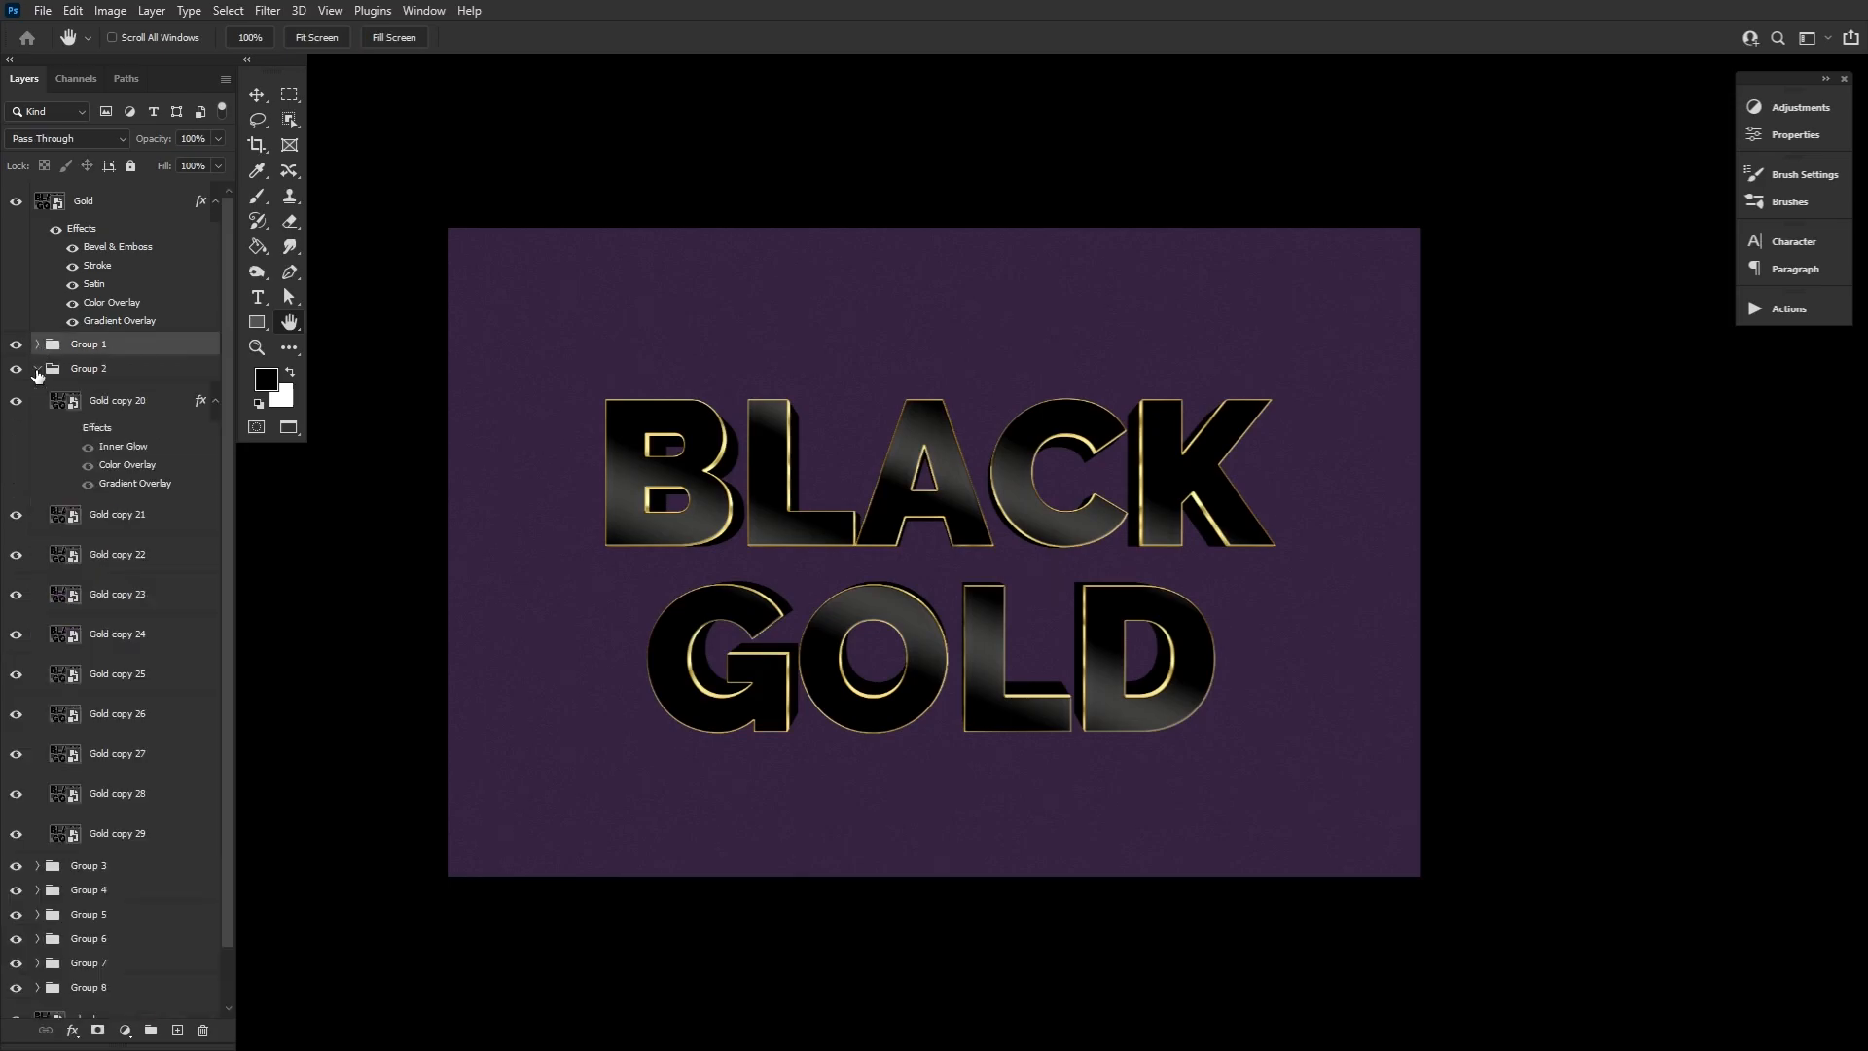
{"action": "left_click", "coordinate": [169, 405]}
{"action": "right_click", "coordinate": [169, 407]}
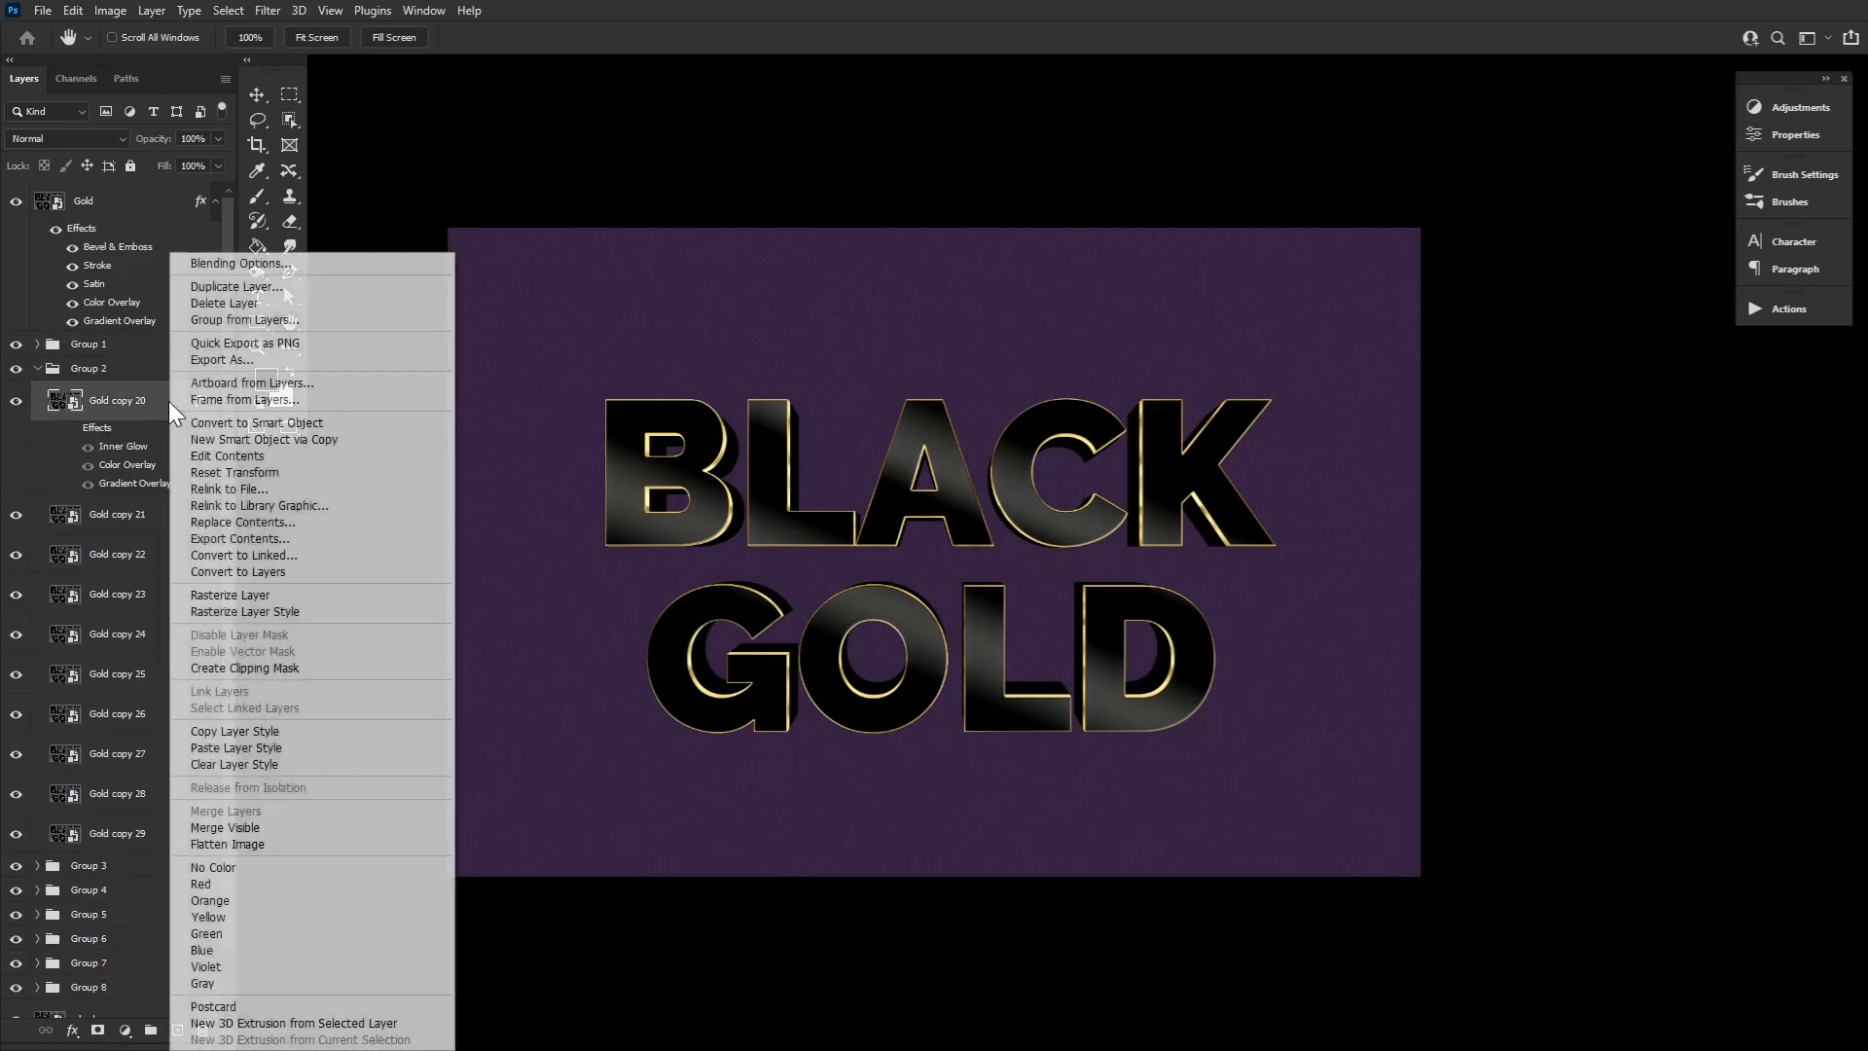
{"action": "left_click", "coordinate": [241, 746]}
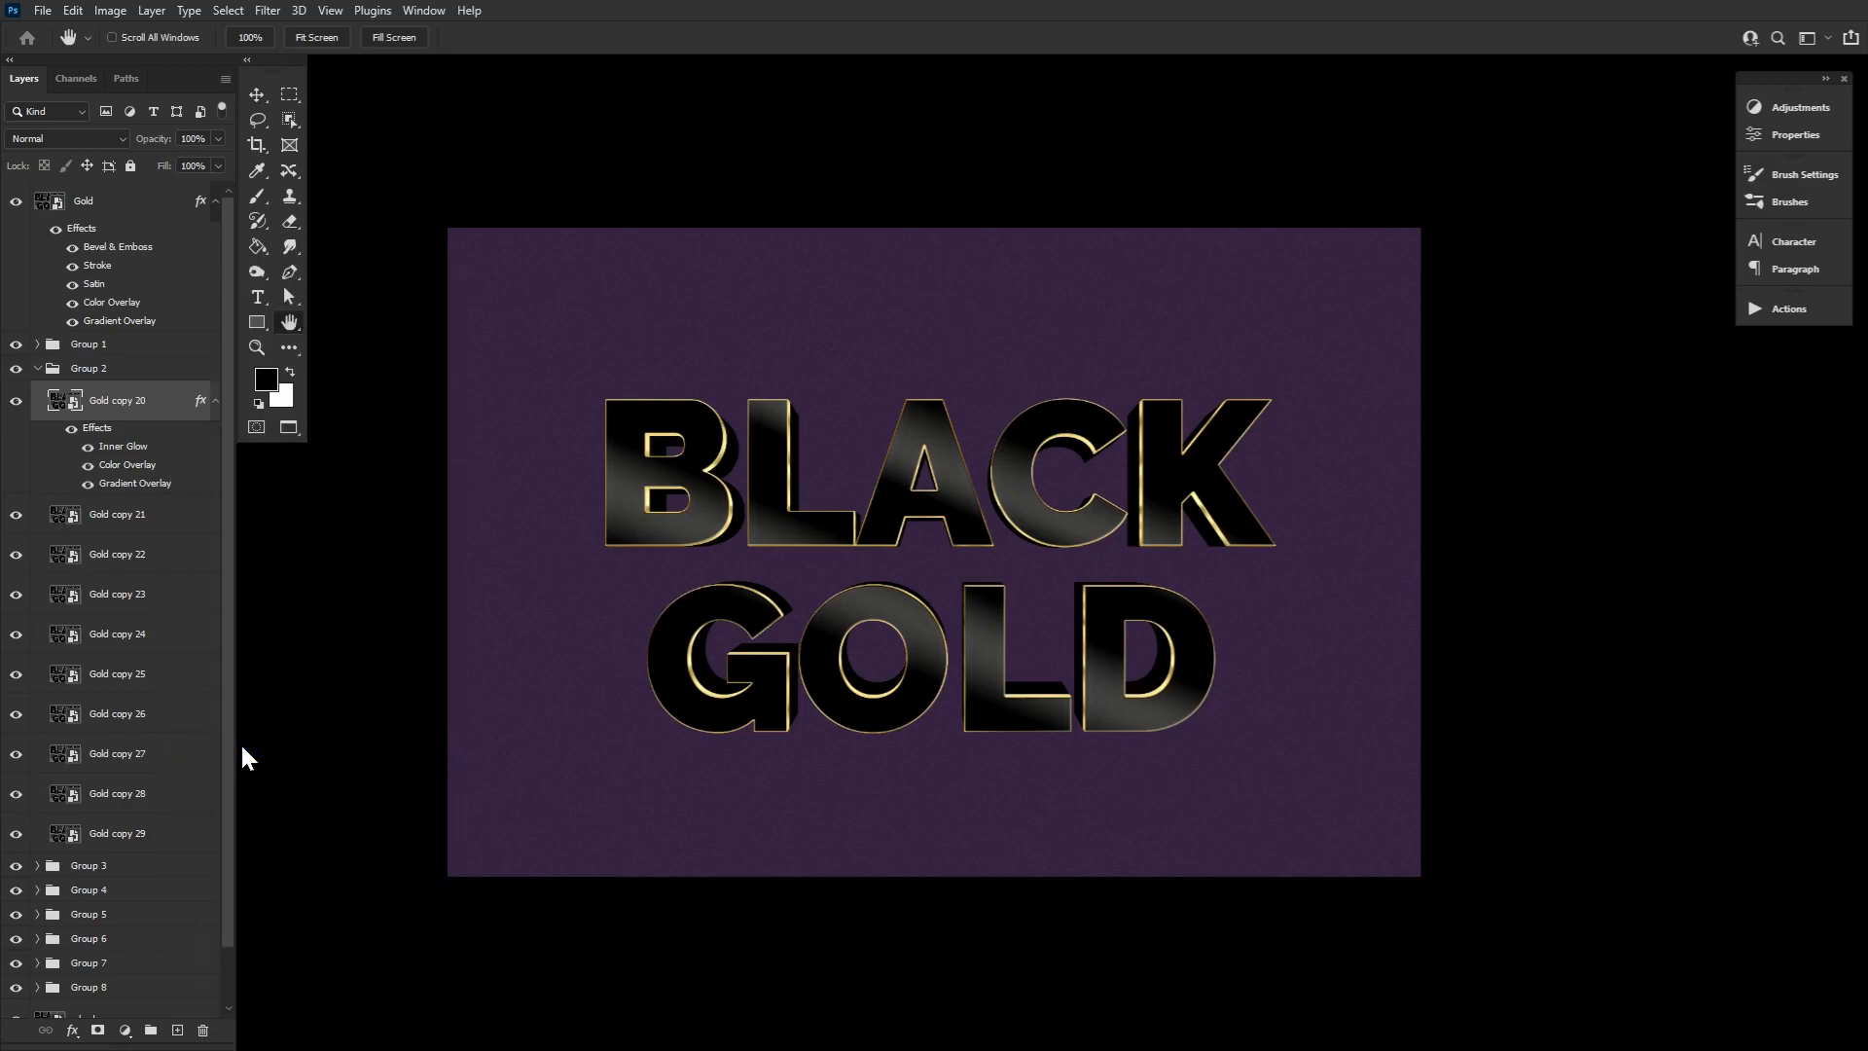
Set the Inner Glow opacity of Gold copy 20 to 7% and apply the layer style.
{"action": "double_click", "coordinate": [172, 448]}
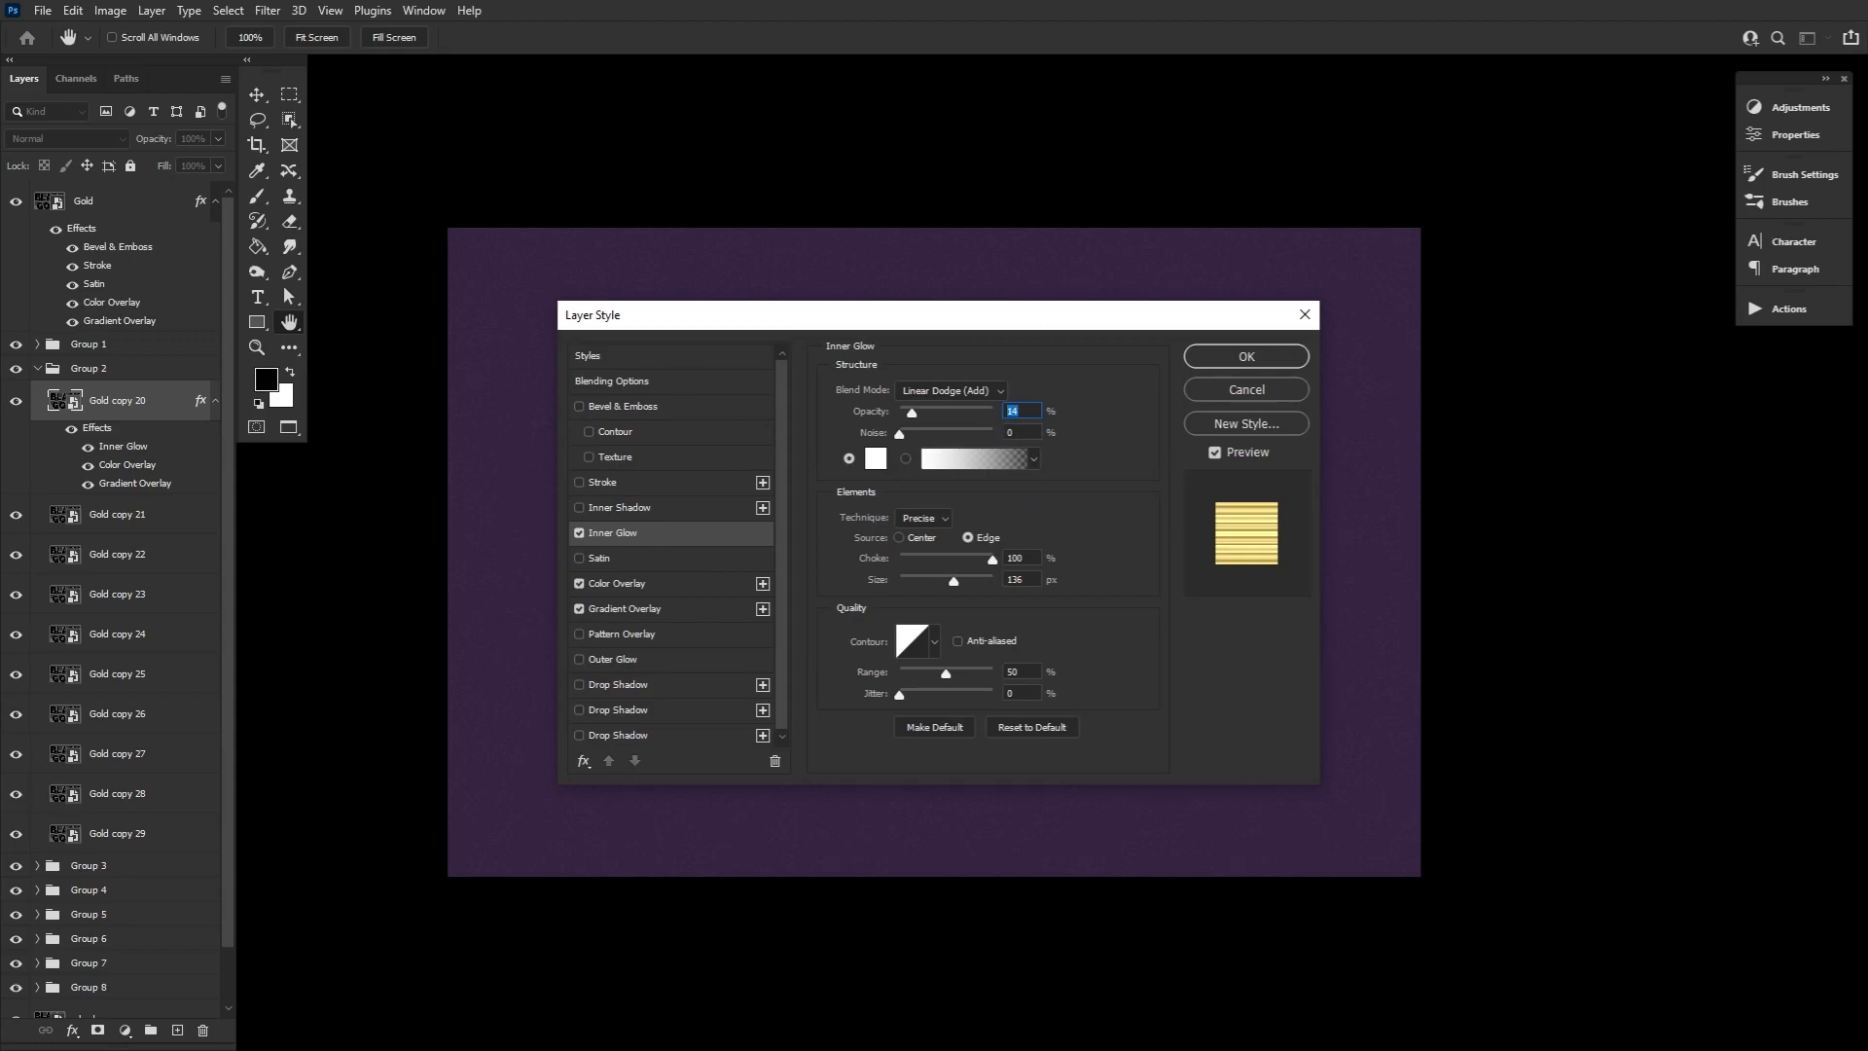
{"action": "type", "text": "7"}
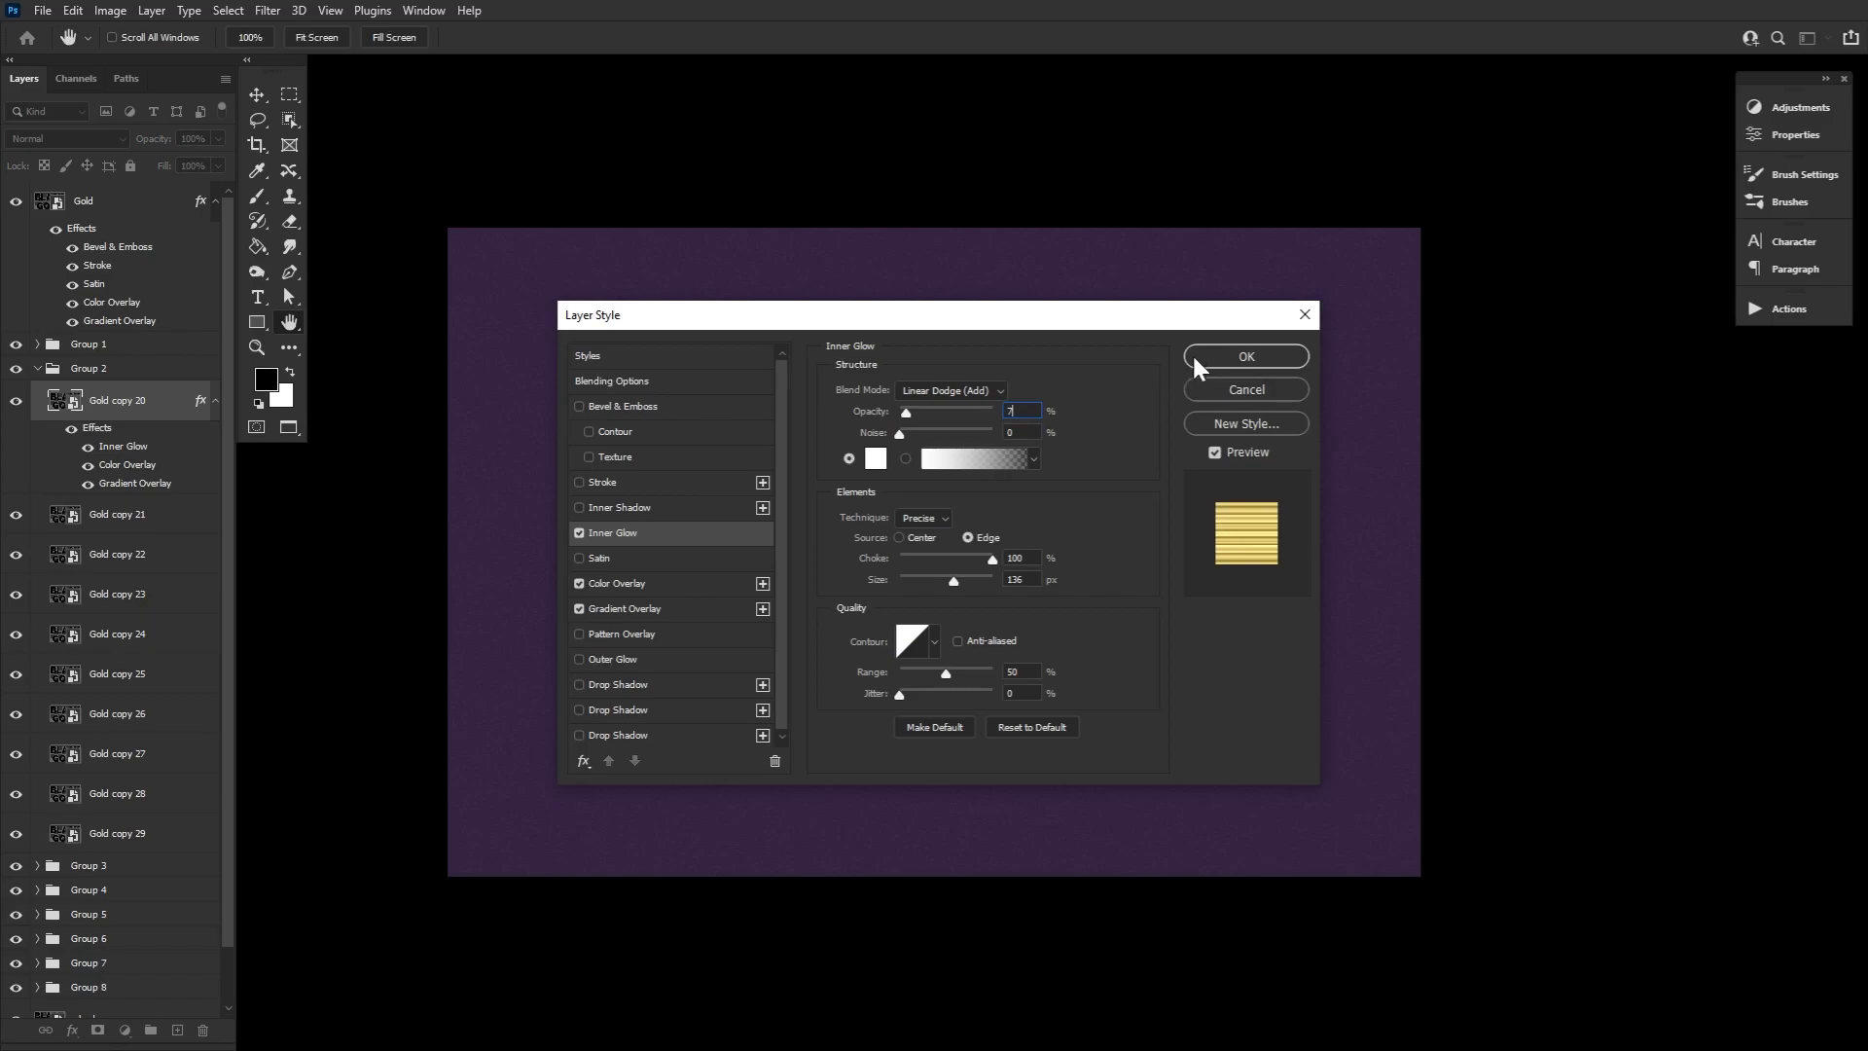
{"action": "left_click", "coordinate": [1221, 360]}
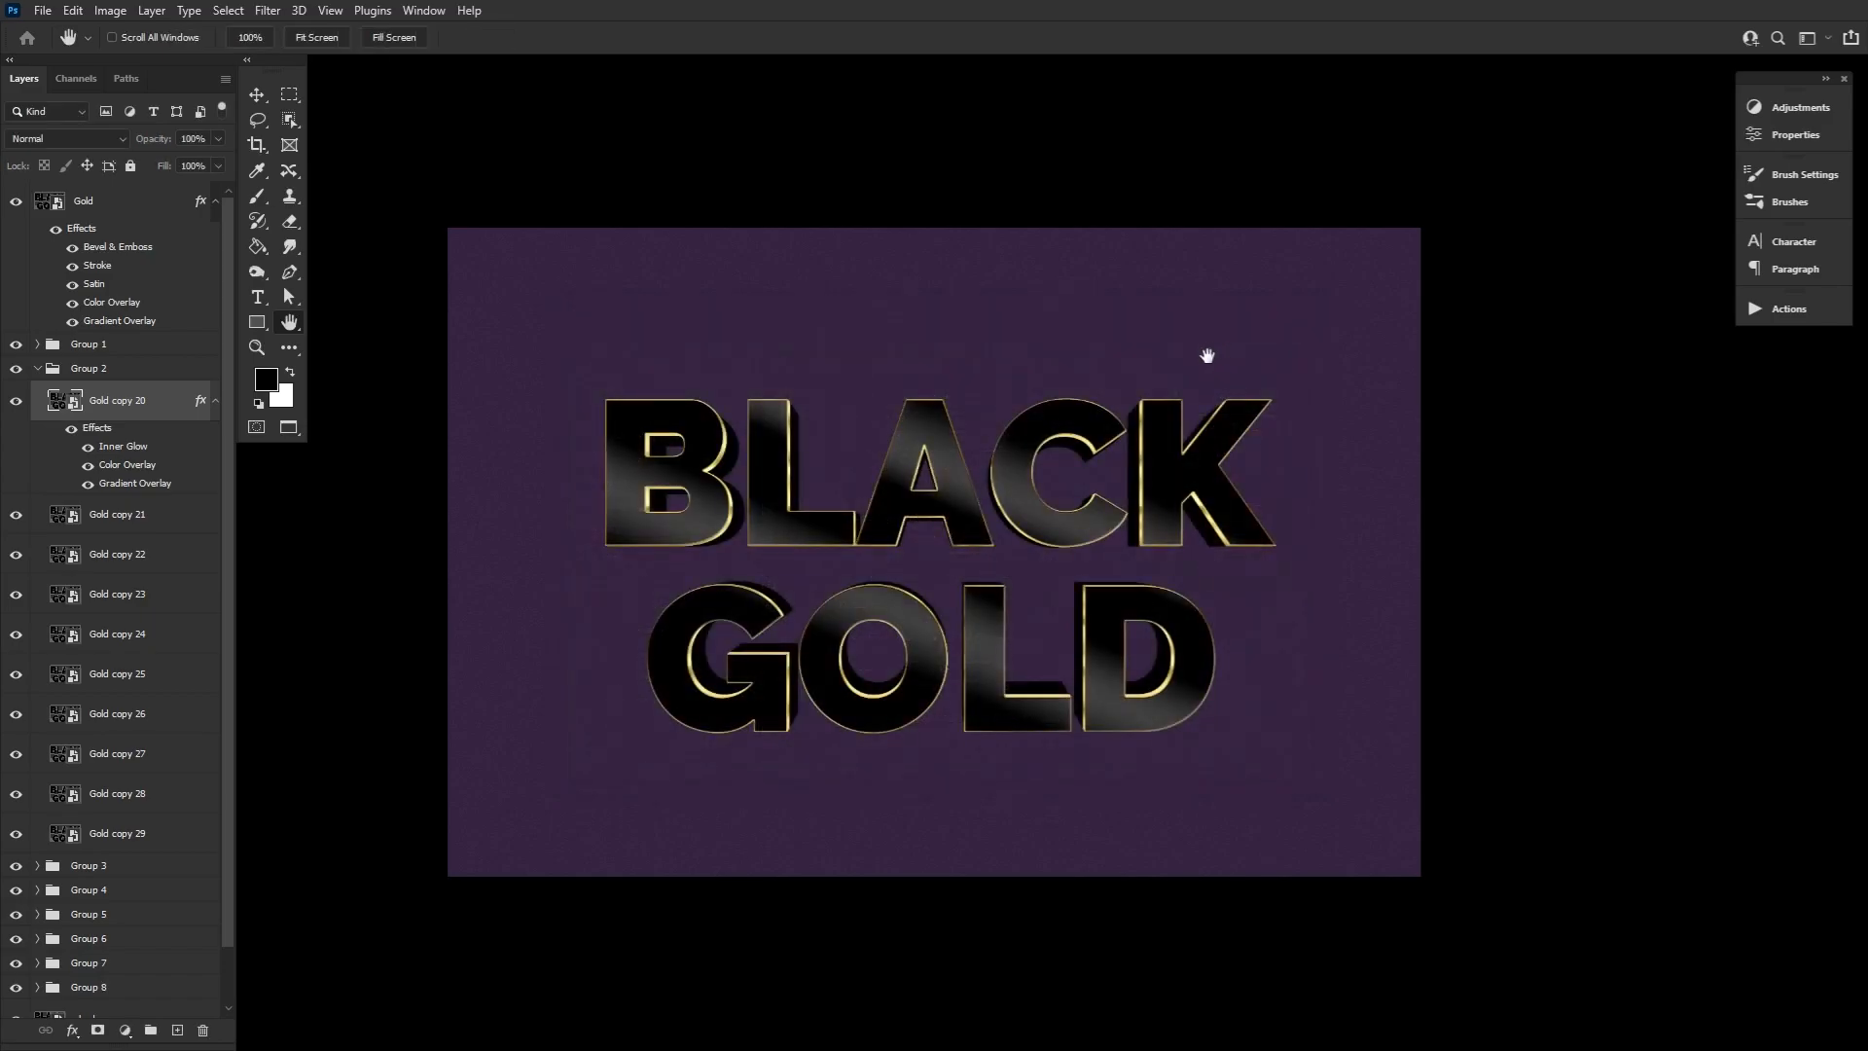
Copy Gold copy 20's layer style onto the layers Gold copy 21 through Gold copy 29, and collapse Group 2.
{"action": "right_click", "coordinate": [166, 397]}
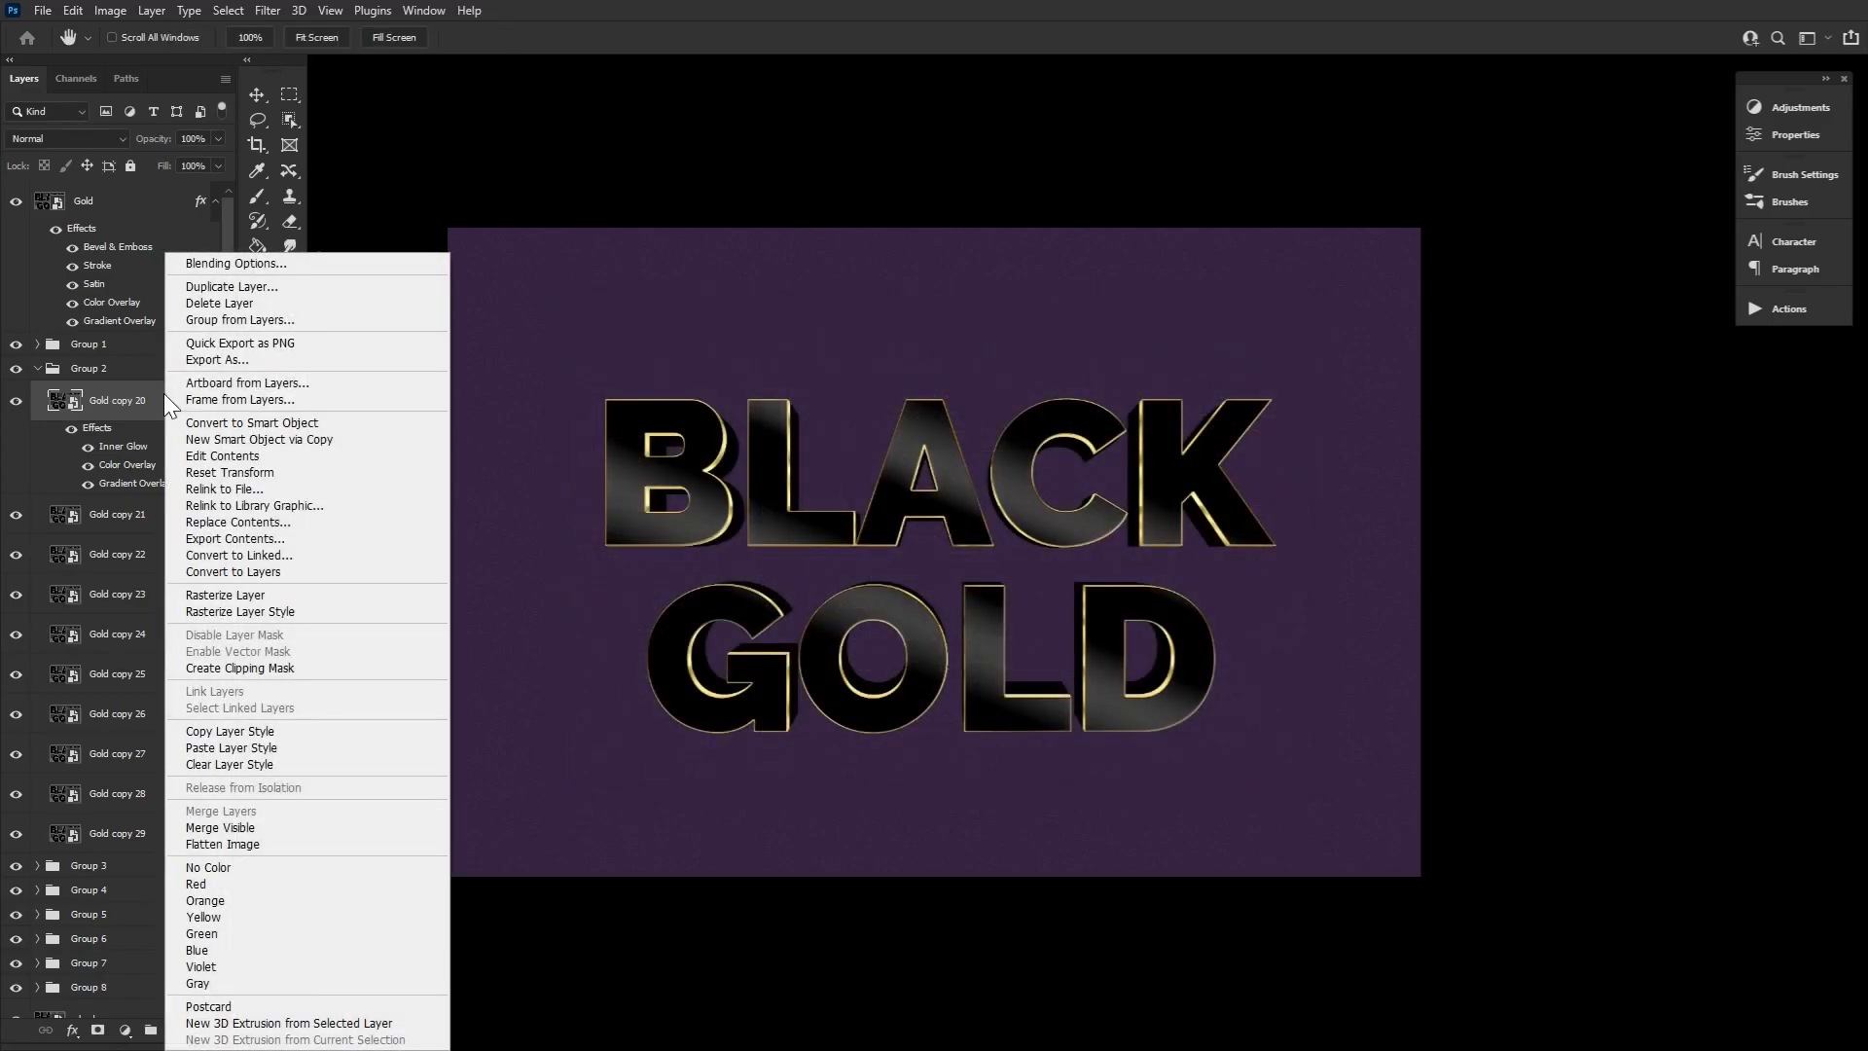
{"action": "left_click", "coordinate": [250, 728]}
{"action": "left_click", "coordinate": [173, 523]}
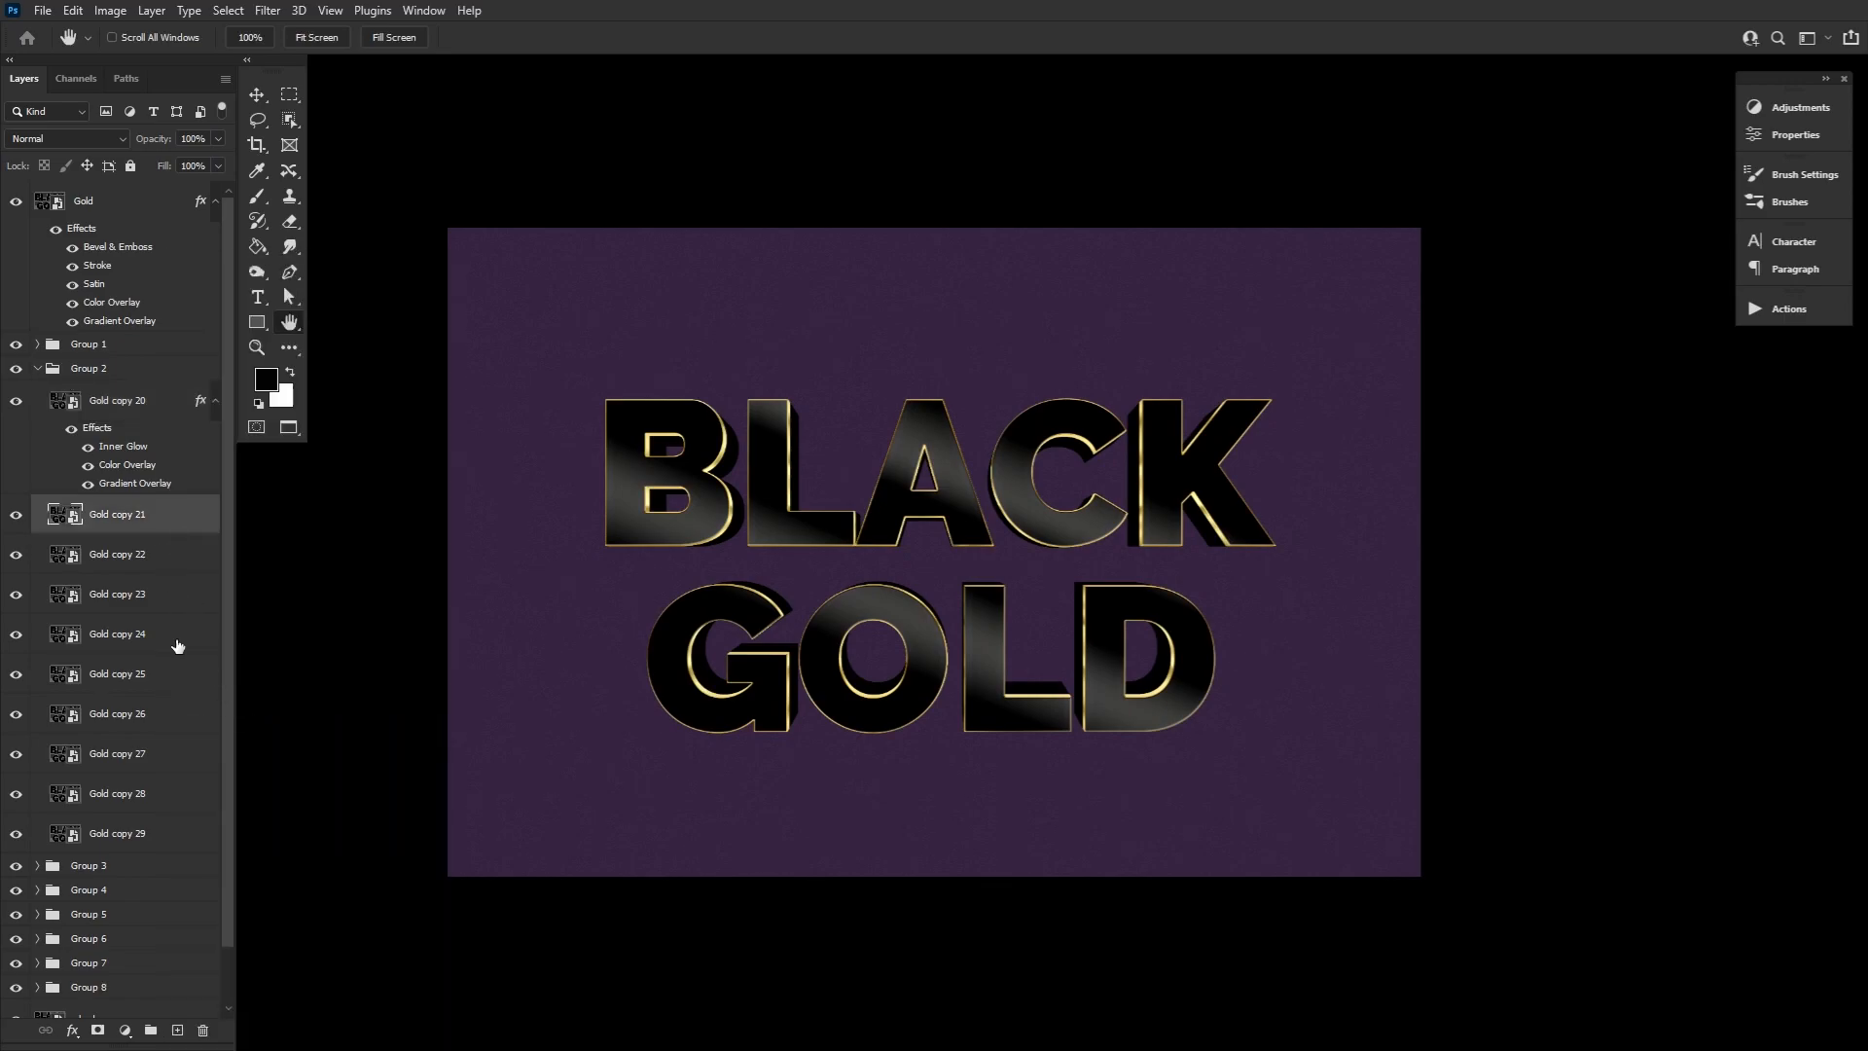
{"action": "left_click", "coordinate": [179, 841], "text": "shift"}
{"action": "right_click", "coordinate": [179, 842]}
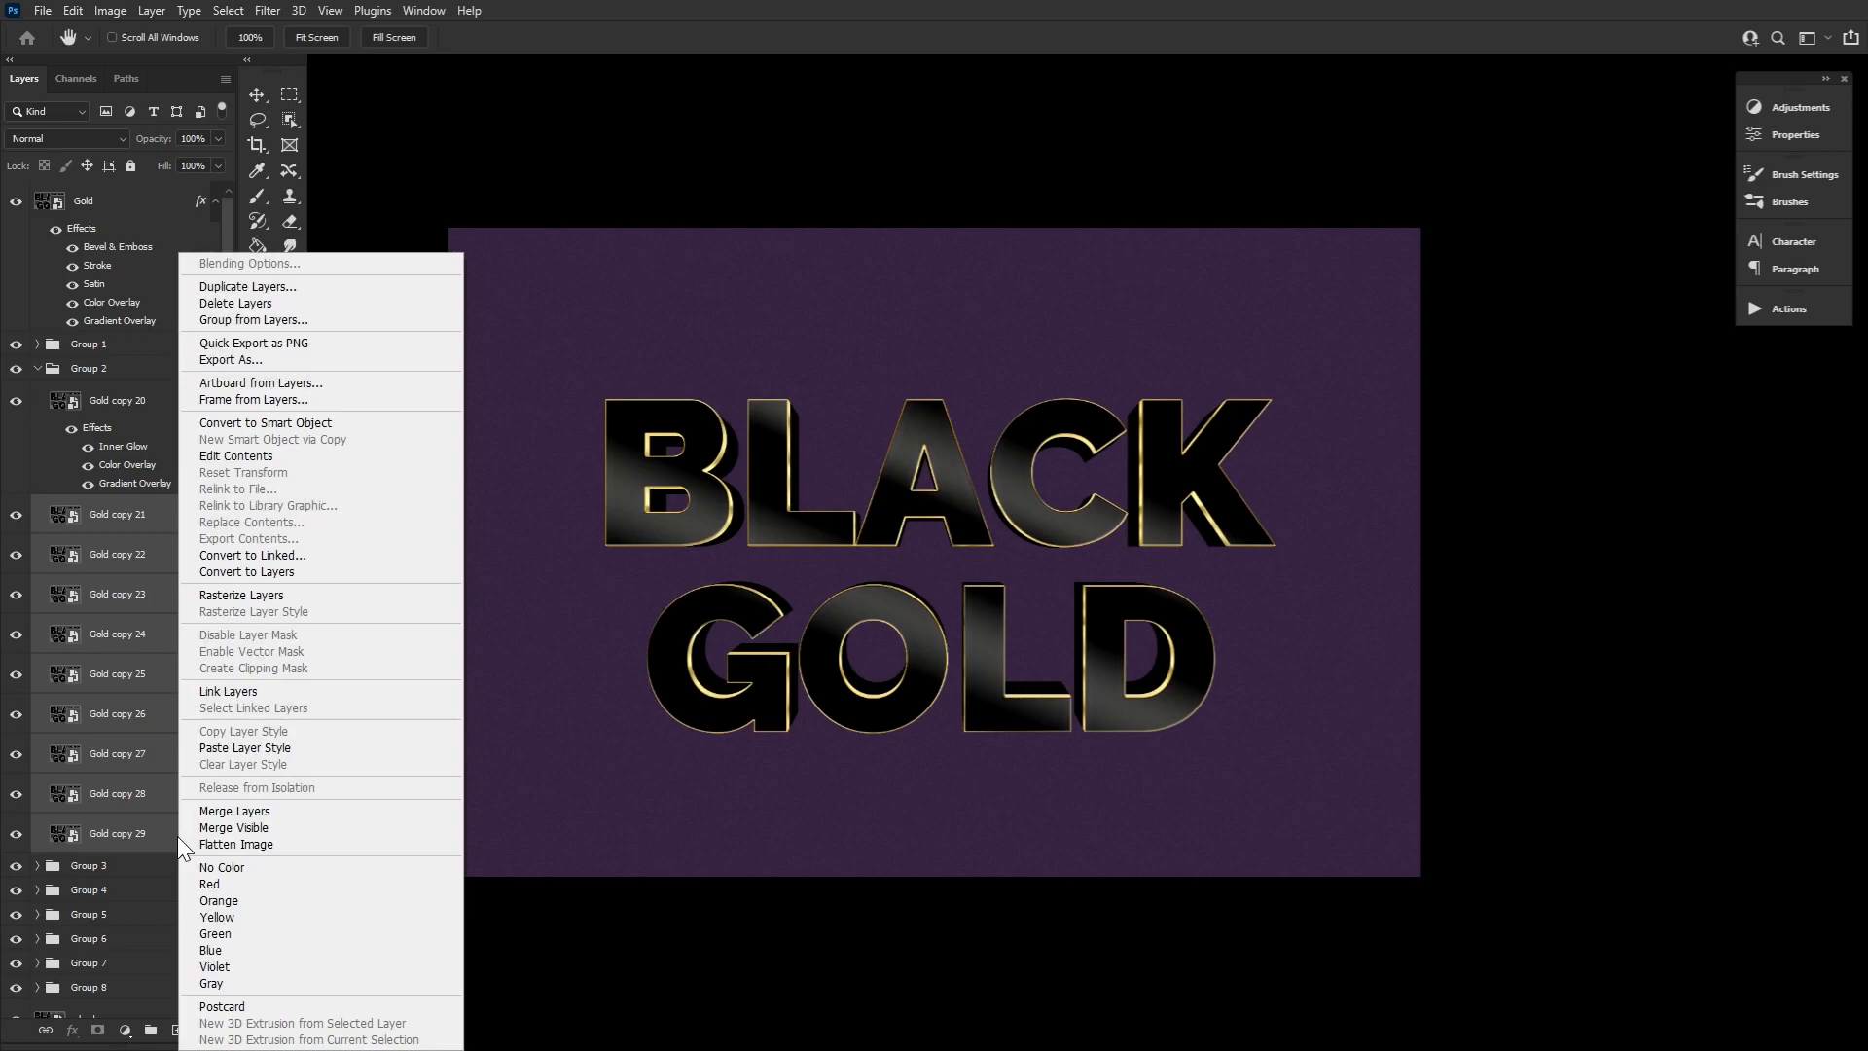
{"action": "left_click", "coordinate": [254, 747]}
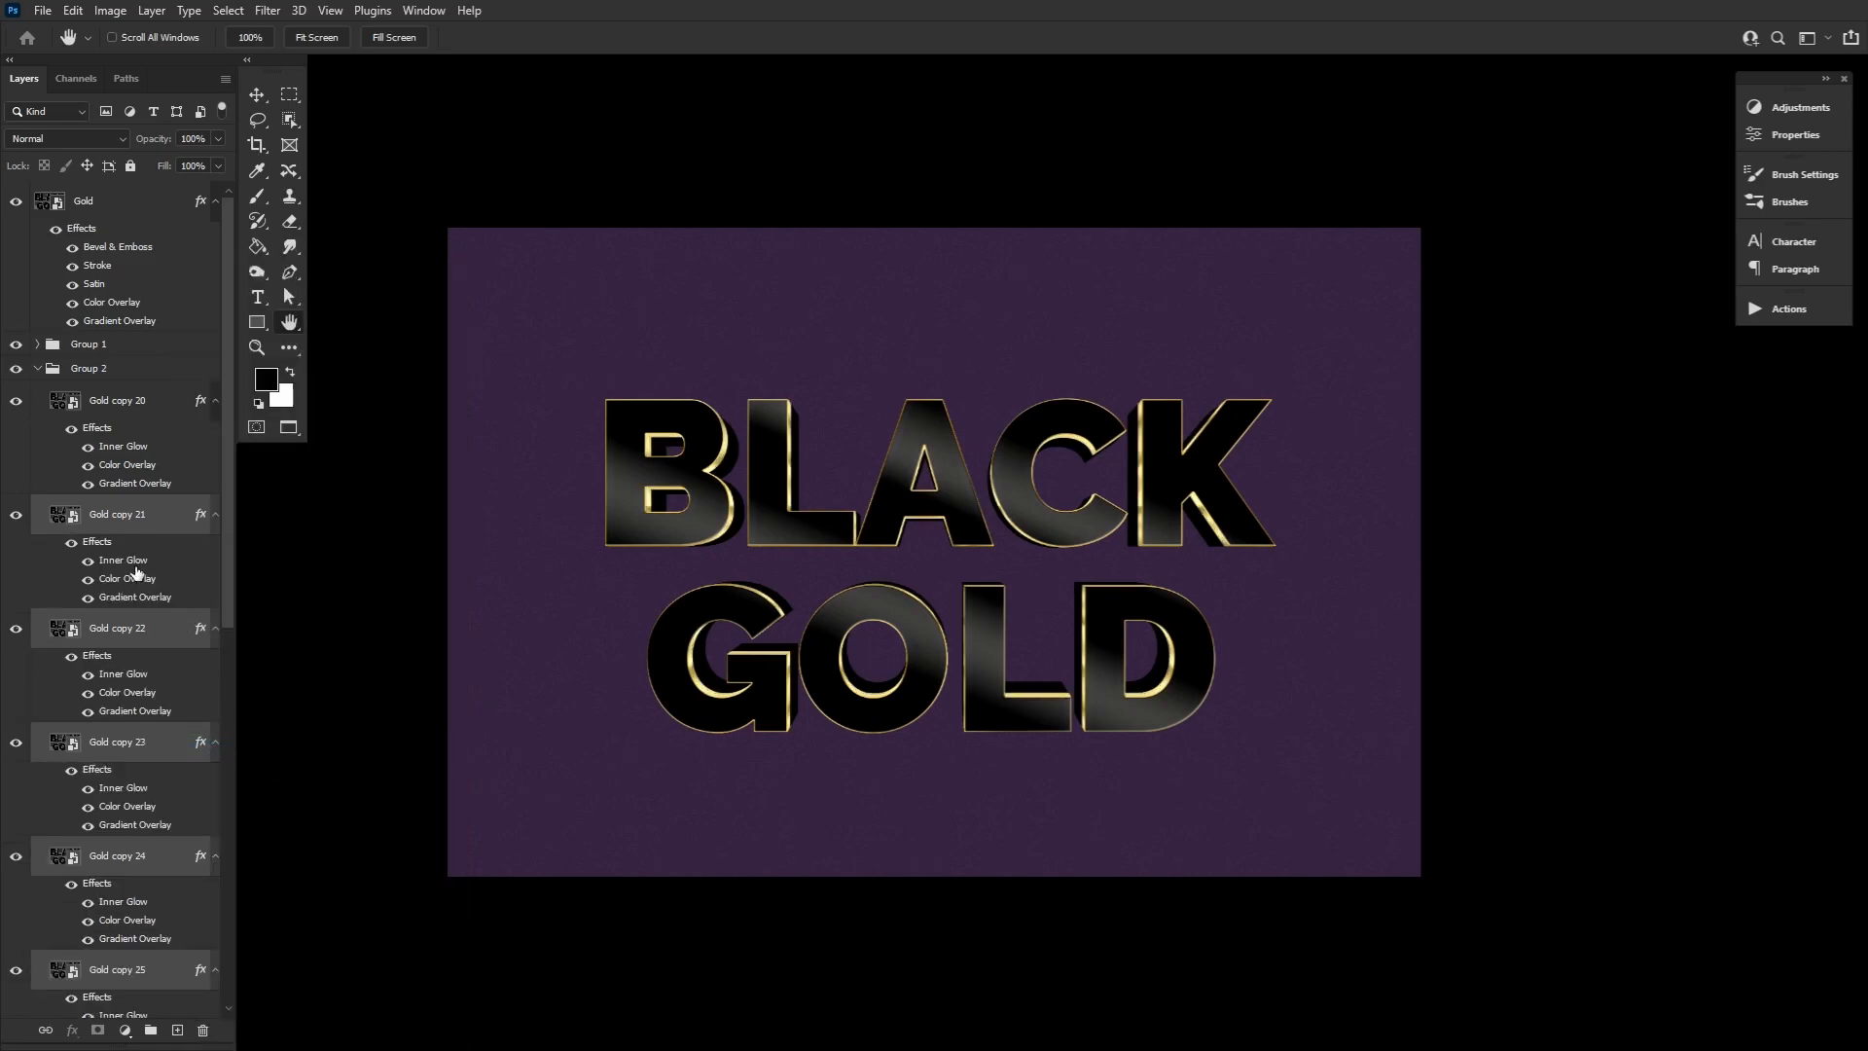
{"action": "left_click", "coordinate": [37, 371]}
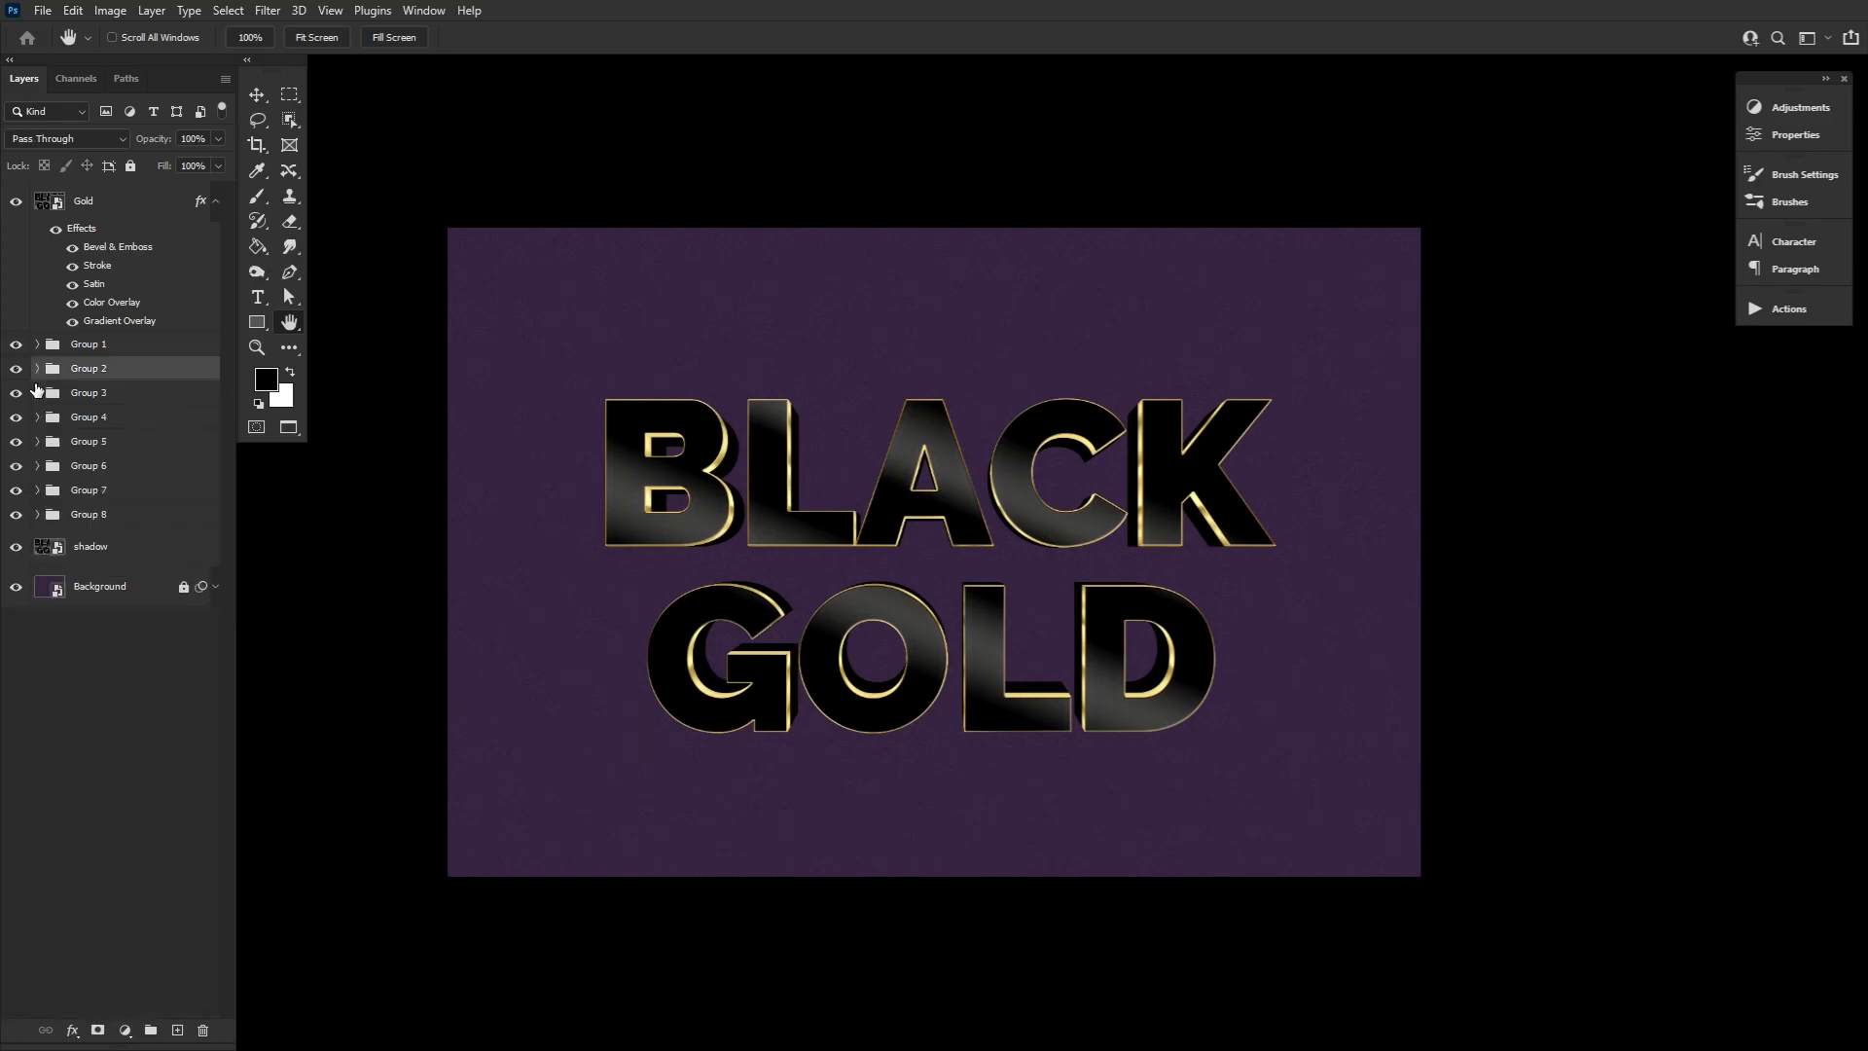
Paste the copied layer style onto Gold copy 30 in Group 3 and set its Inner Glow opacity to 3%.
{"action": "left_click", "coordinate": [37, 393]}
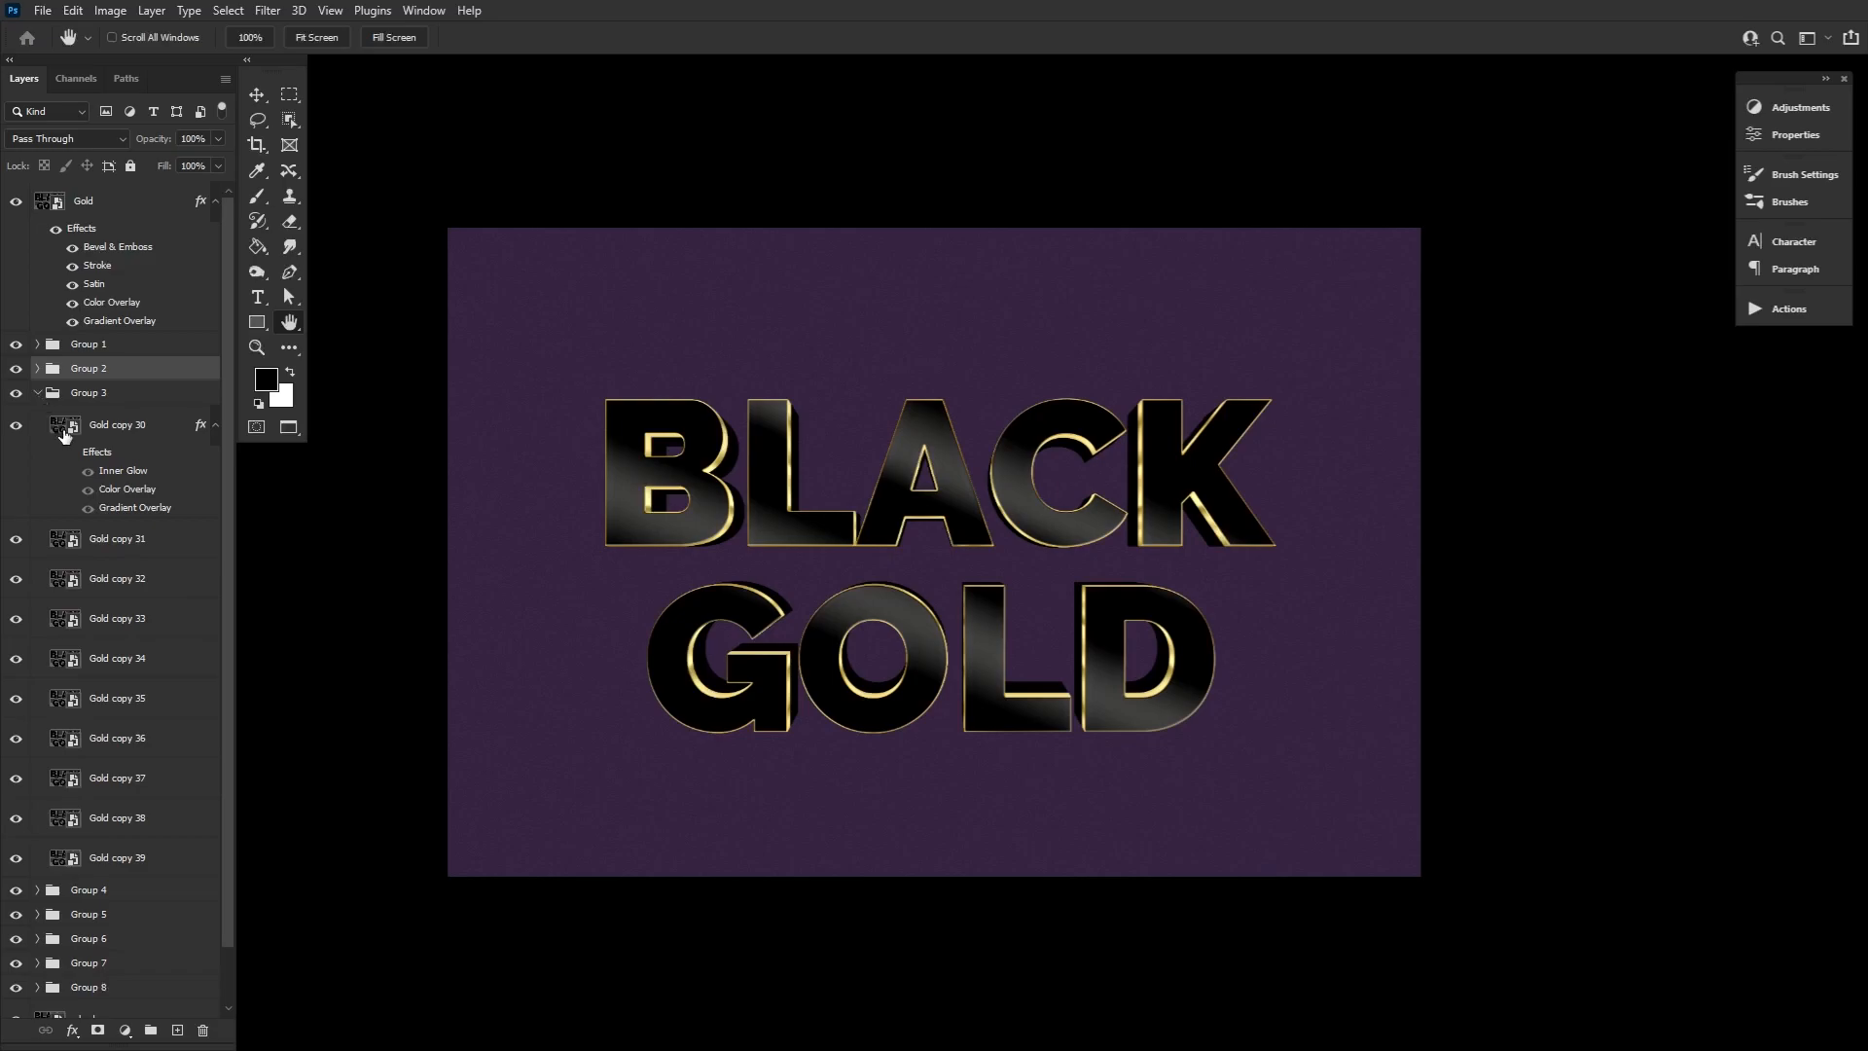
{"action": "right_click", "coordinate": [164, 424]}
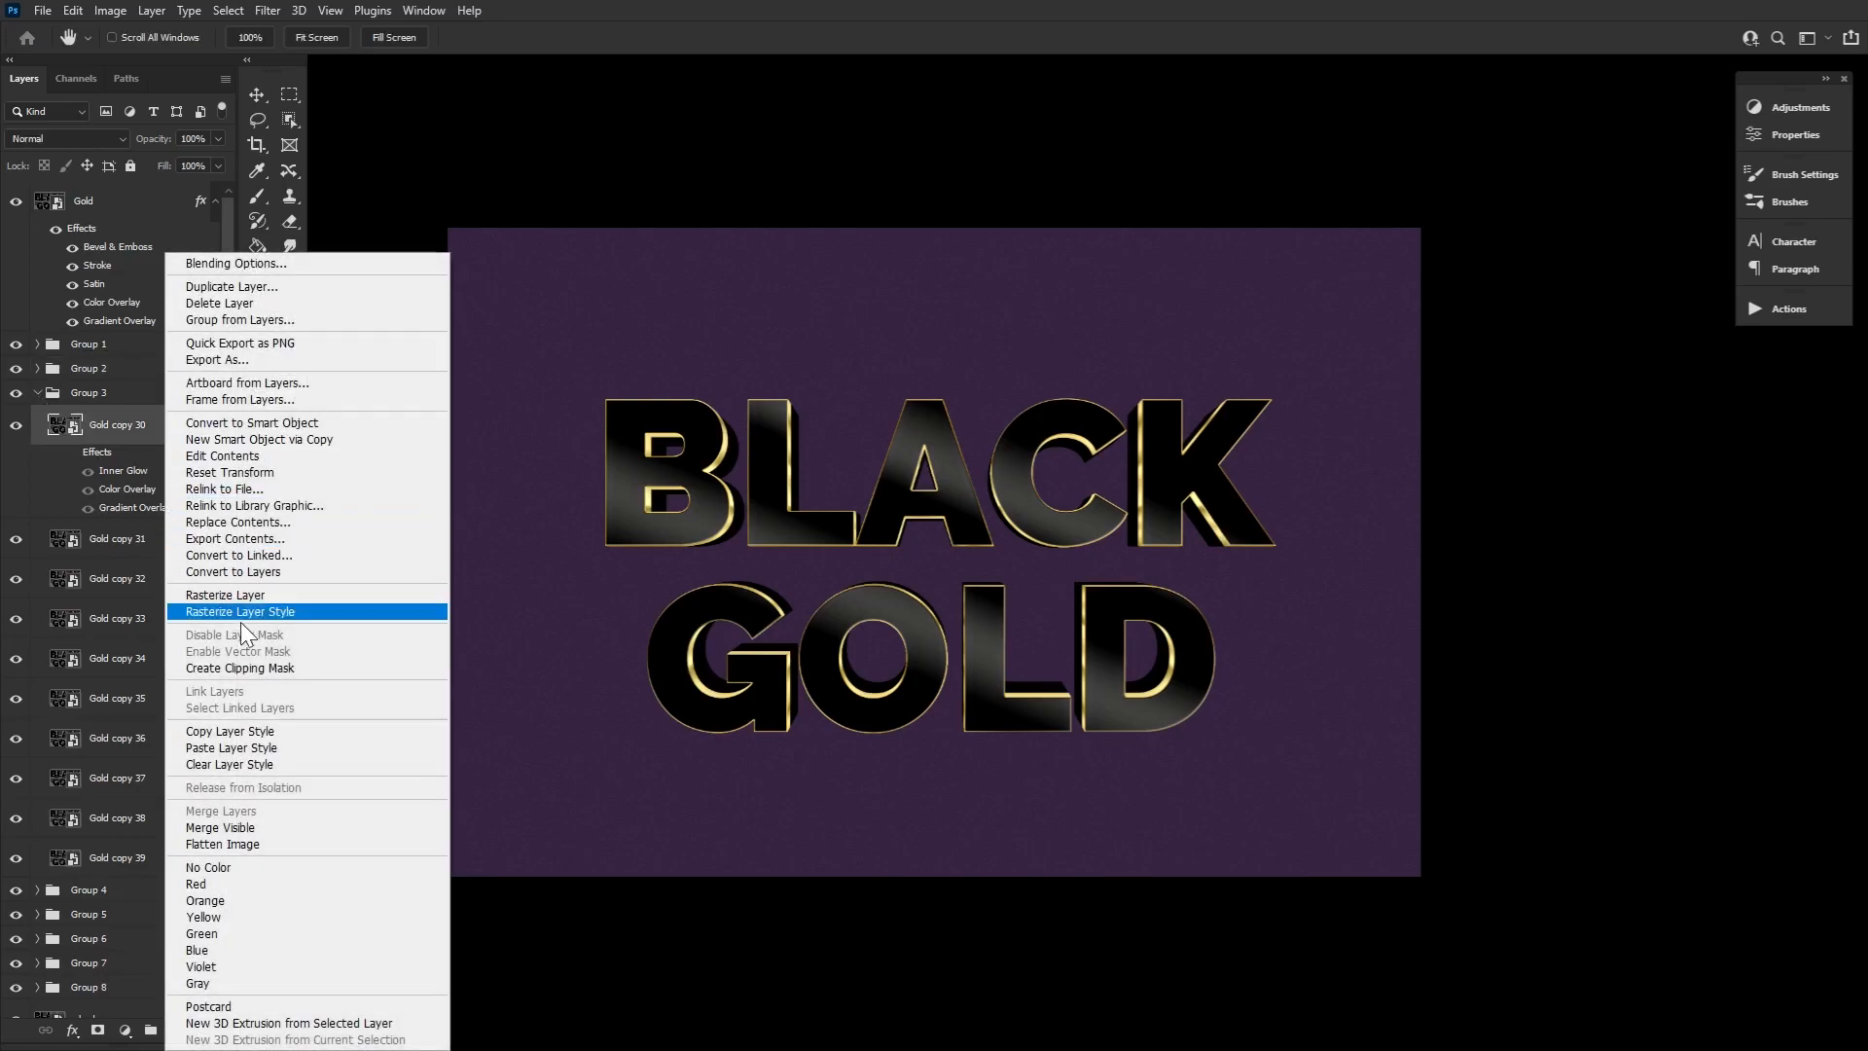
{"action": "left_click", "coordinate": [271, 747]}
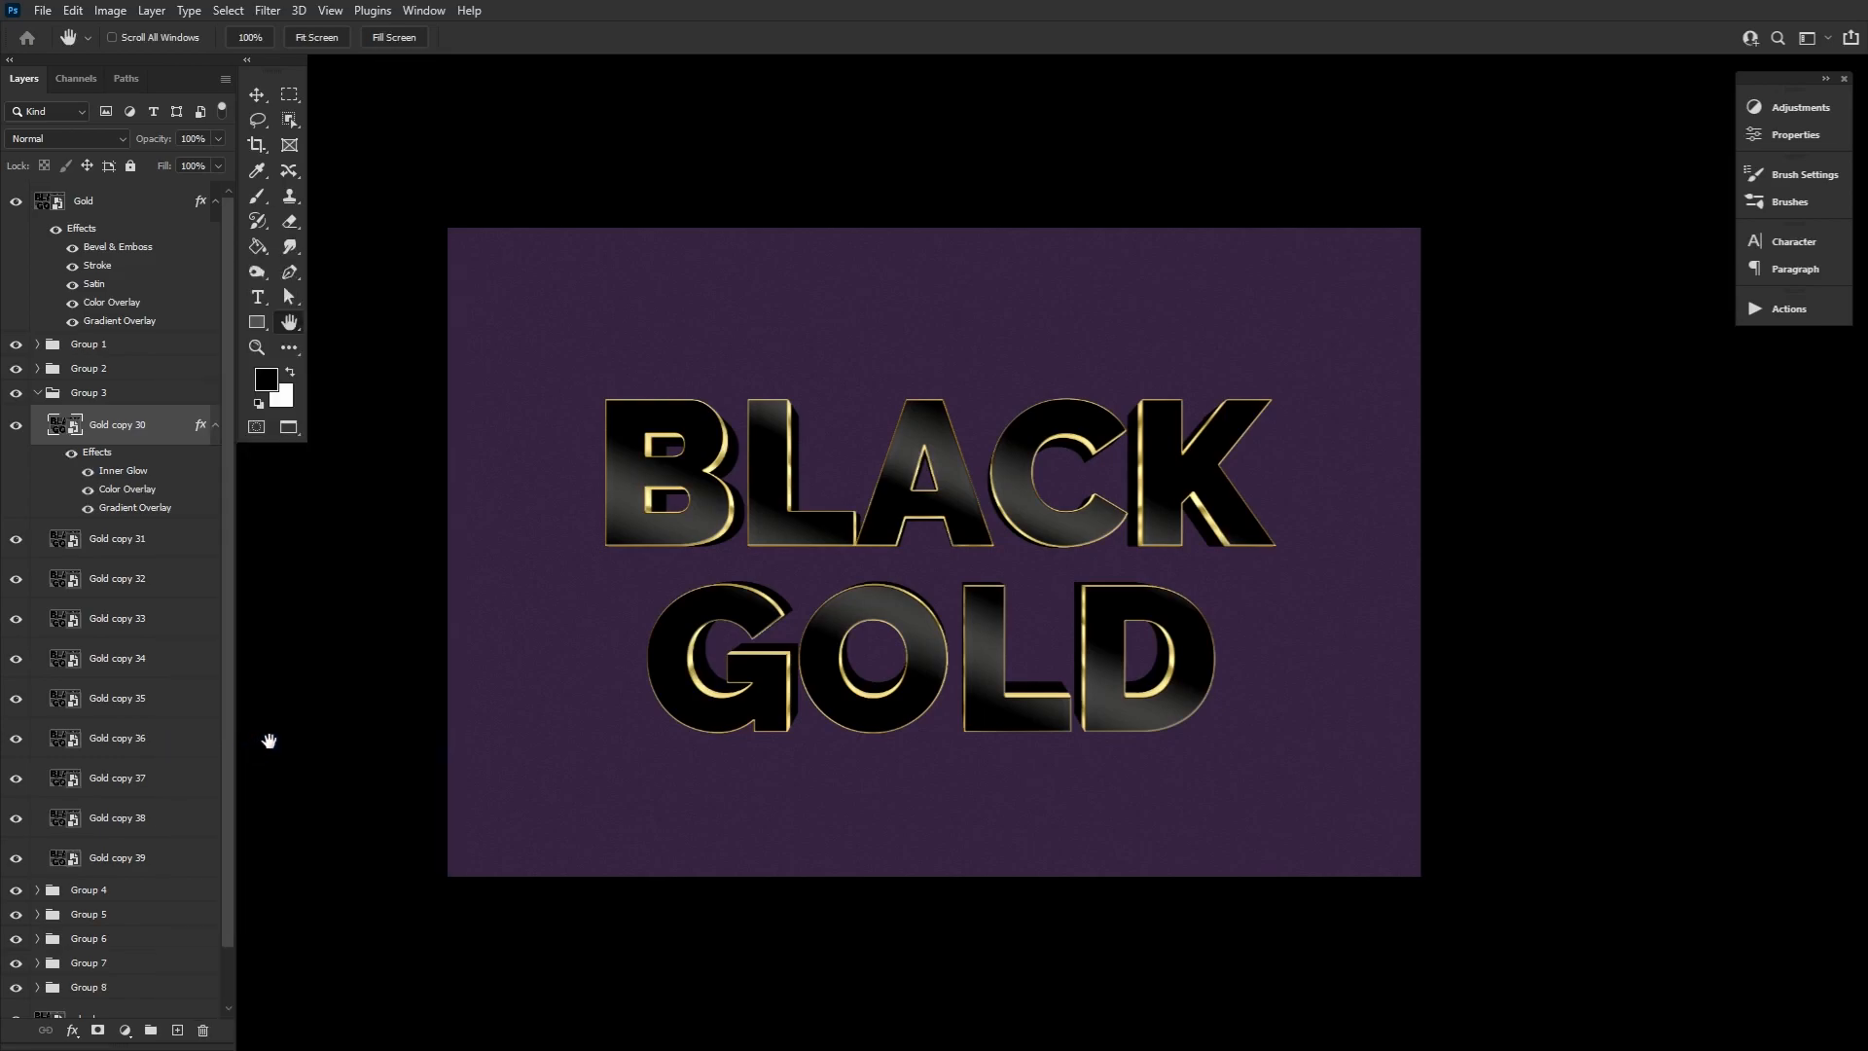
{"action": "double_click", "coordinate": [160, 472]}
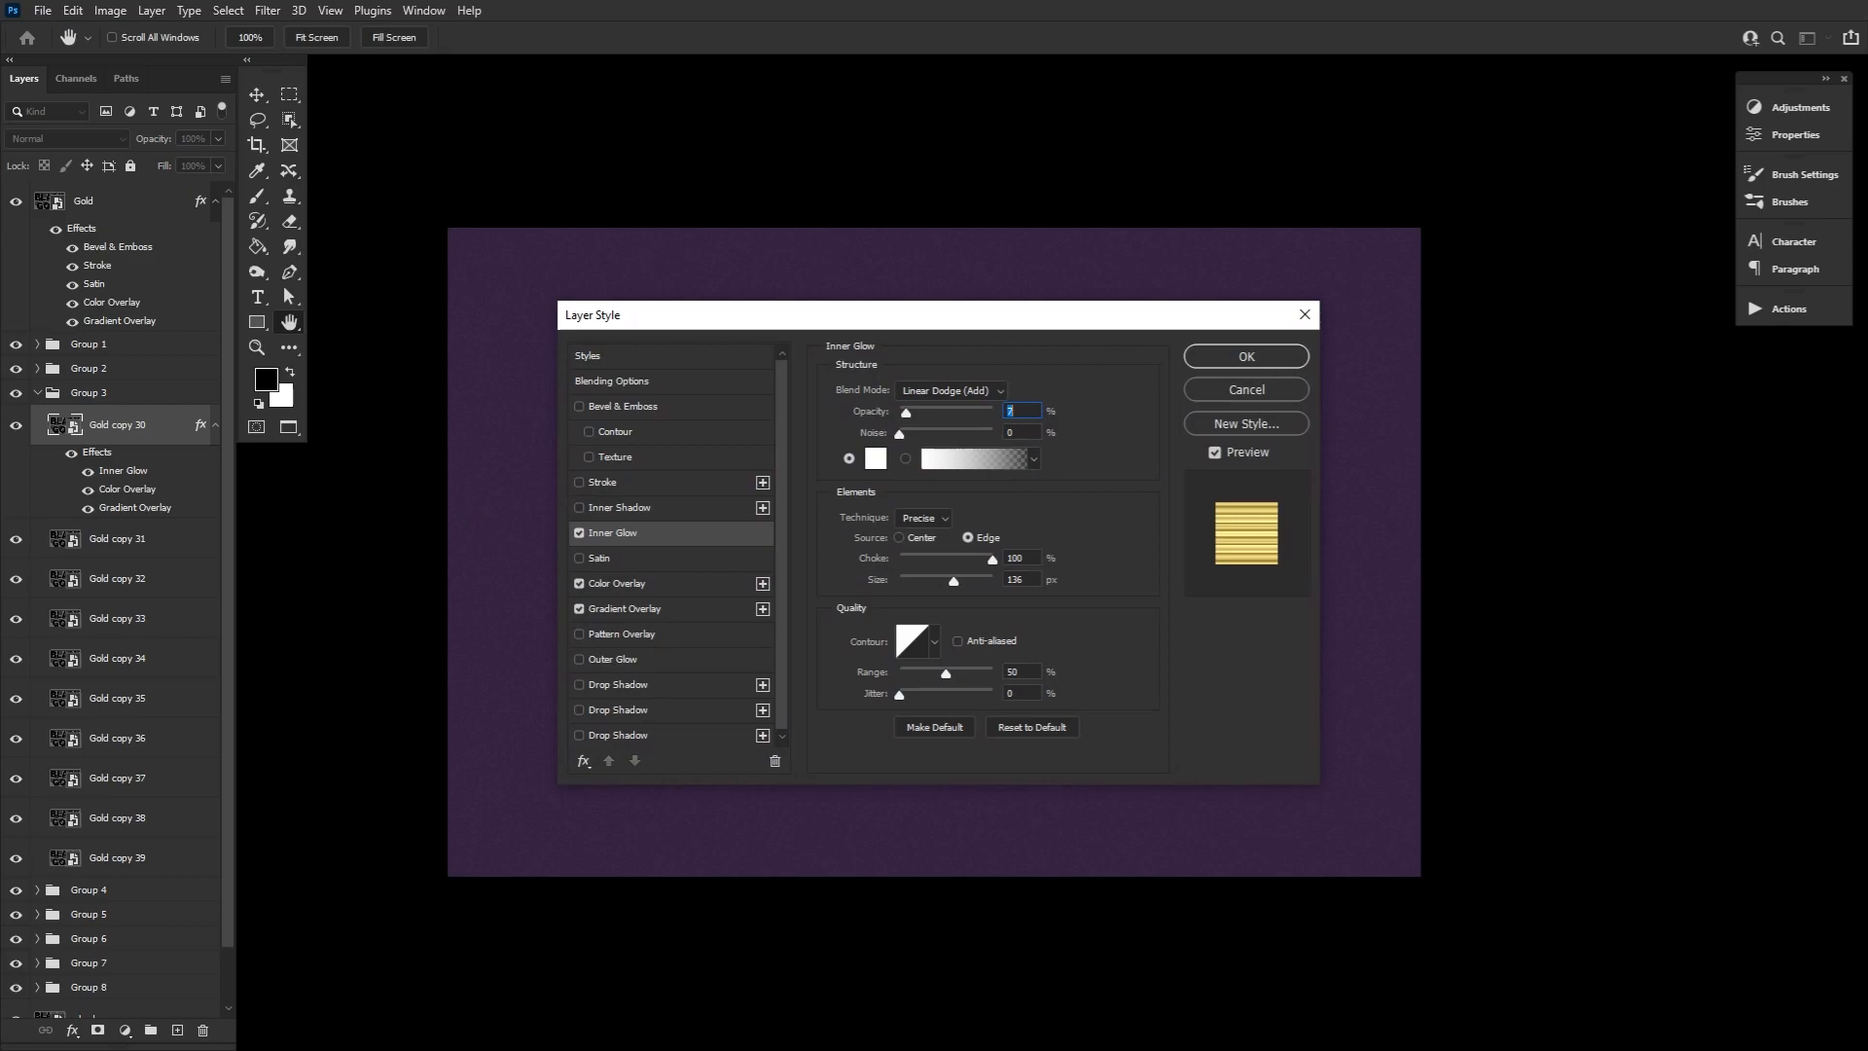
{"action": "type", "text": "3"}
{"action": "left_click", "coordinate": [1224, 354]}
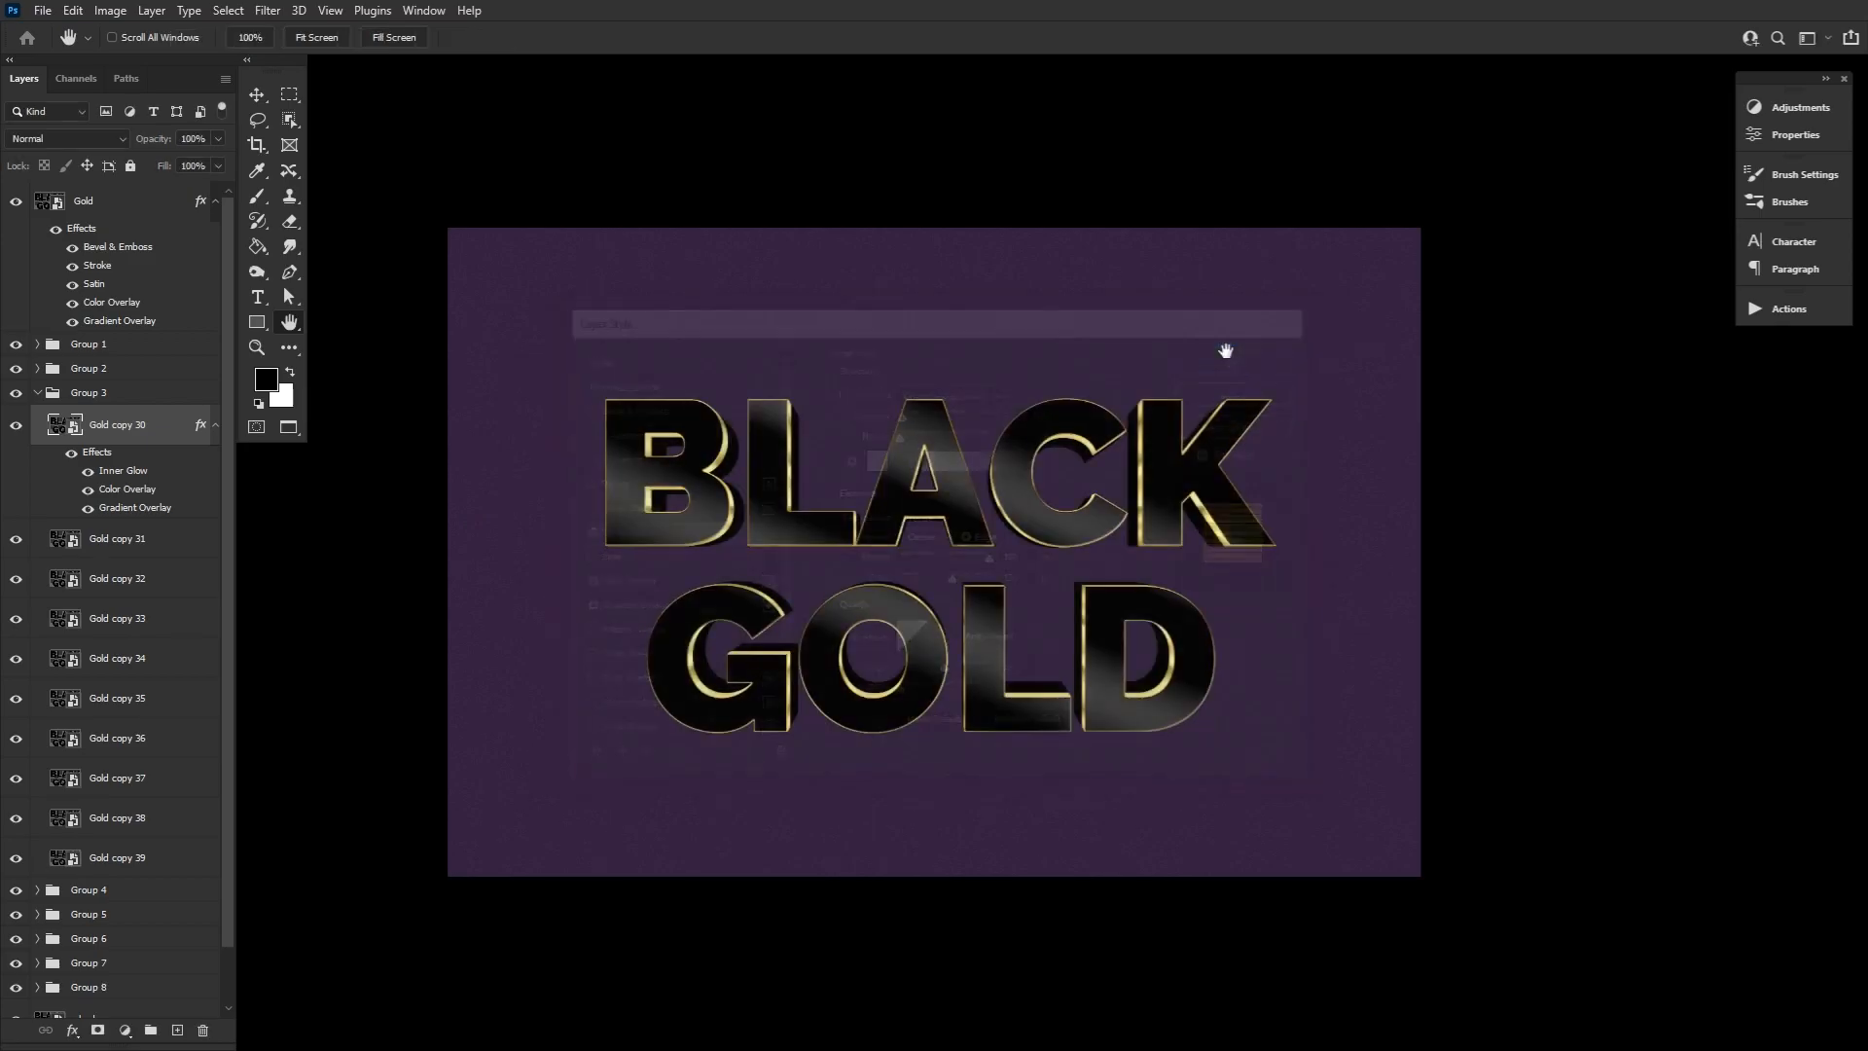
Copy Gold copy 30's layer style onto the layers Gold copy 31 through Gold copy 39, and collapse Group 3.
{"action": "right_click", "coordinate": [176, 424]}
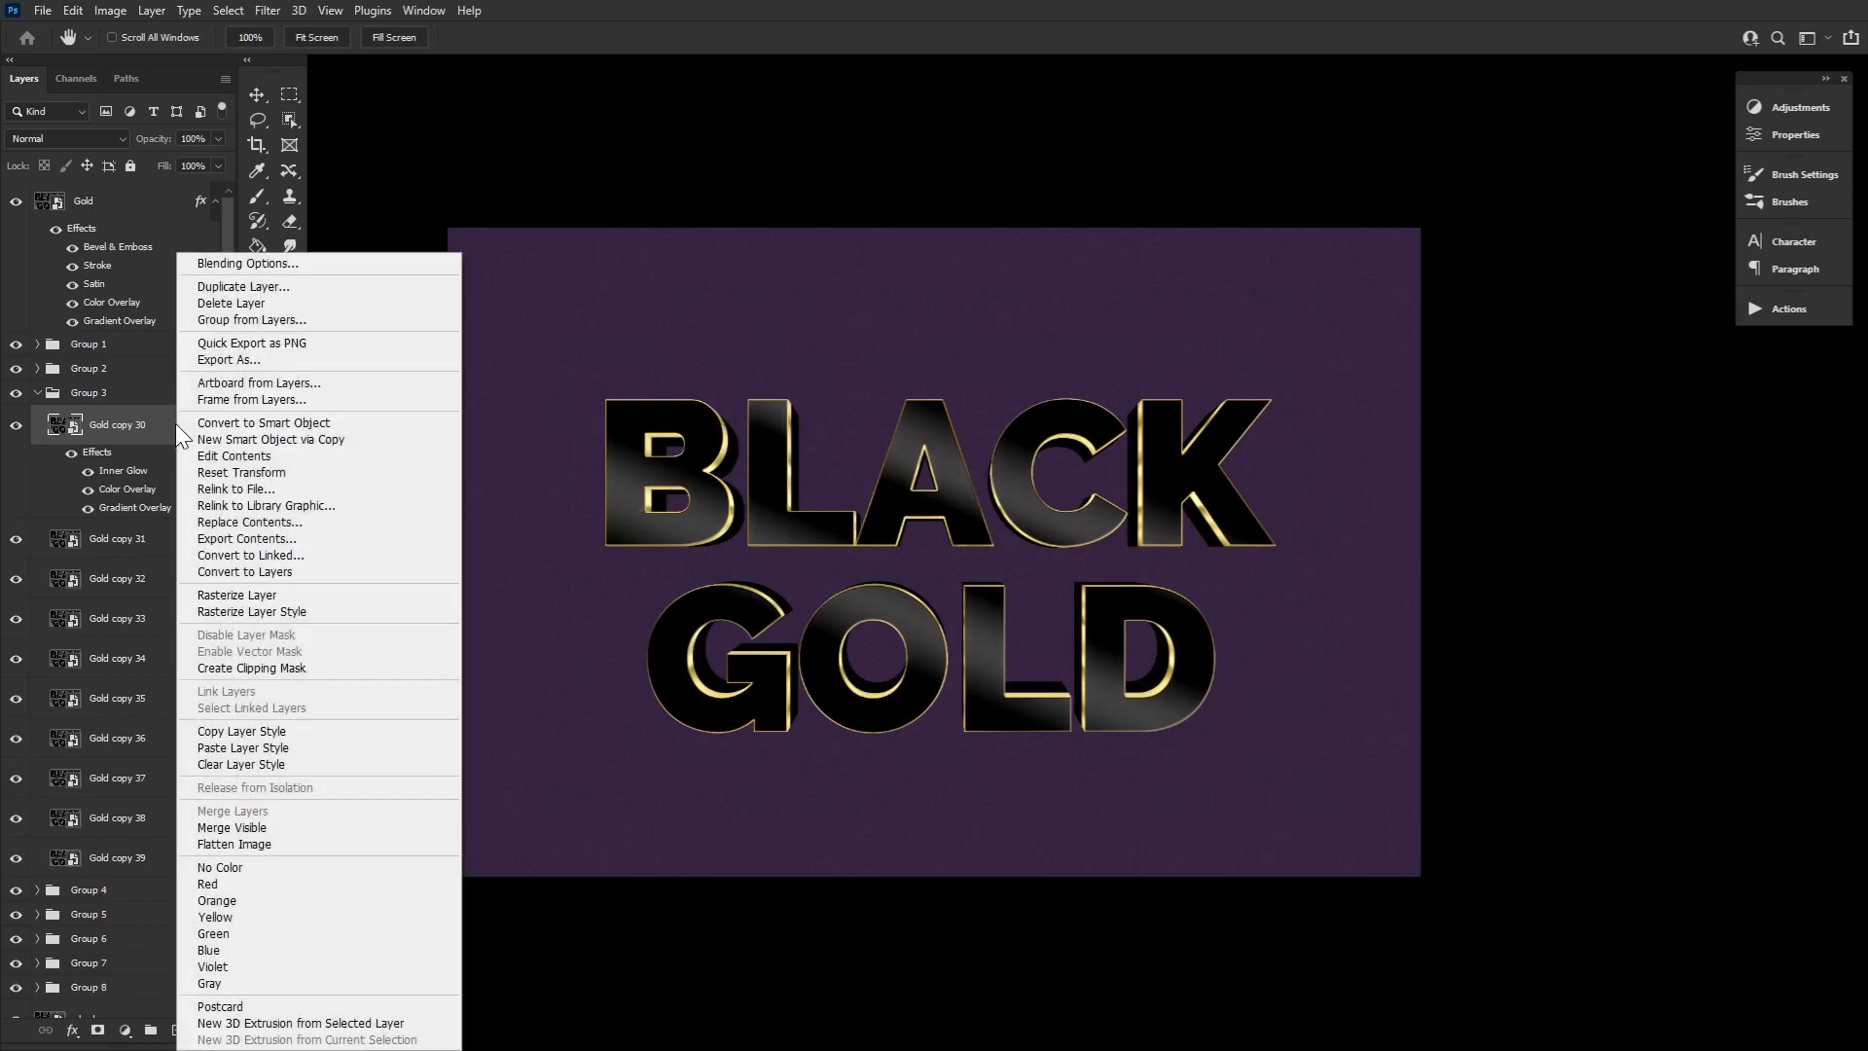
{"action": "left_click", "coordinate": [263, 731]}
{"action": "left_click", "coordinate": [182, 864], "text": "shift"}
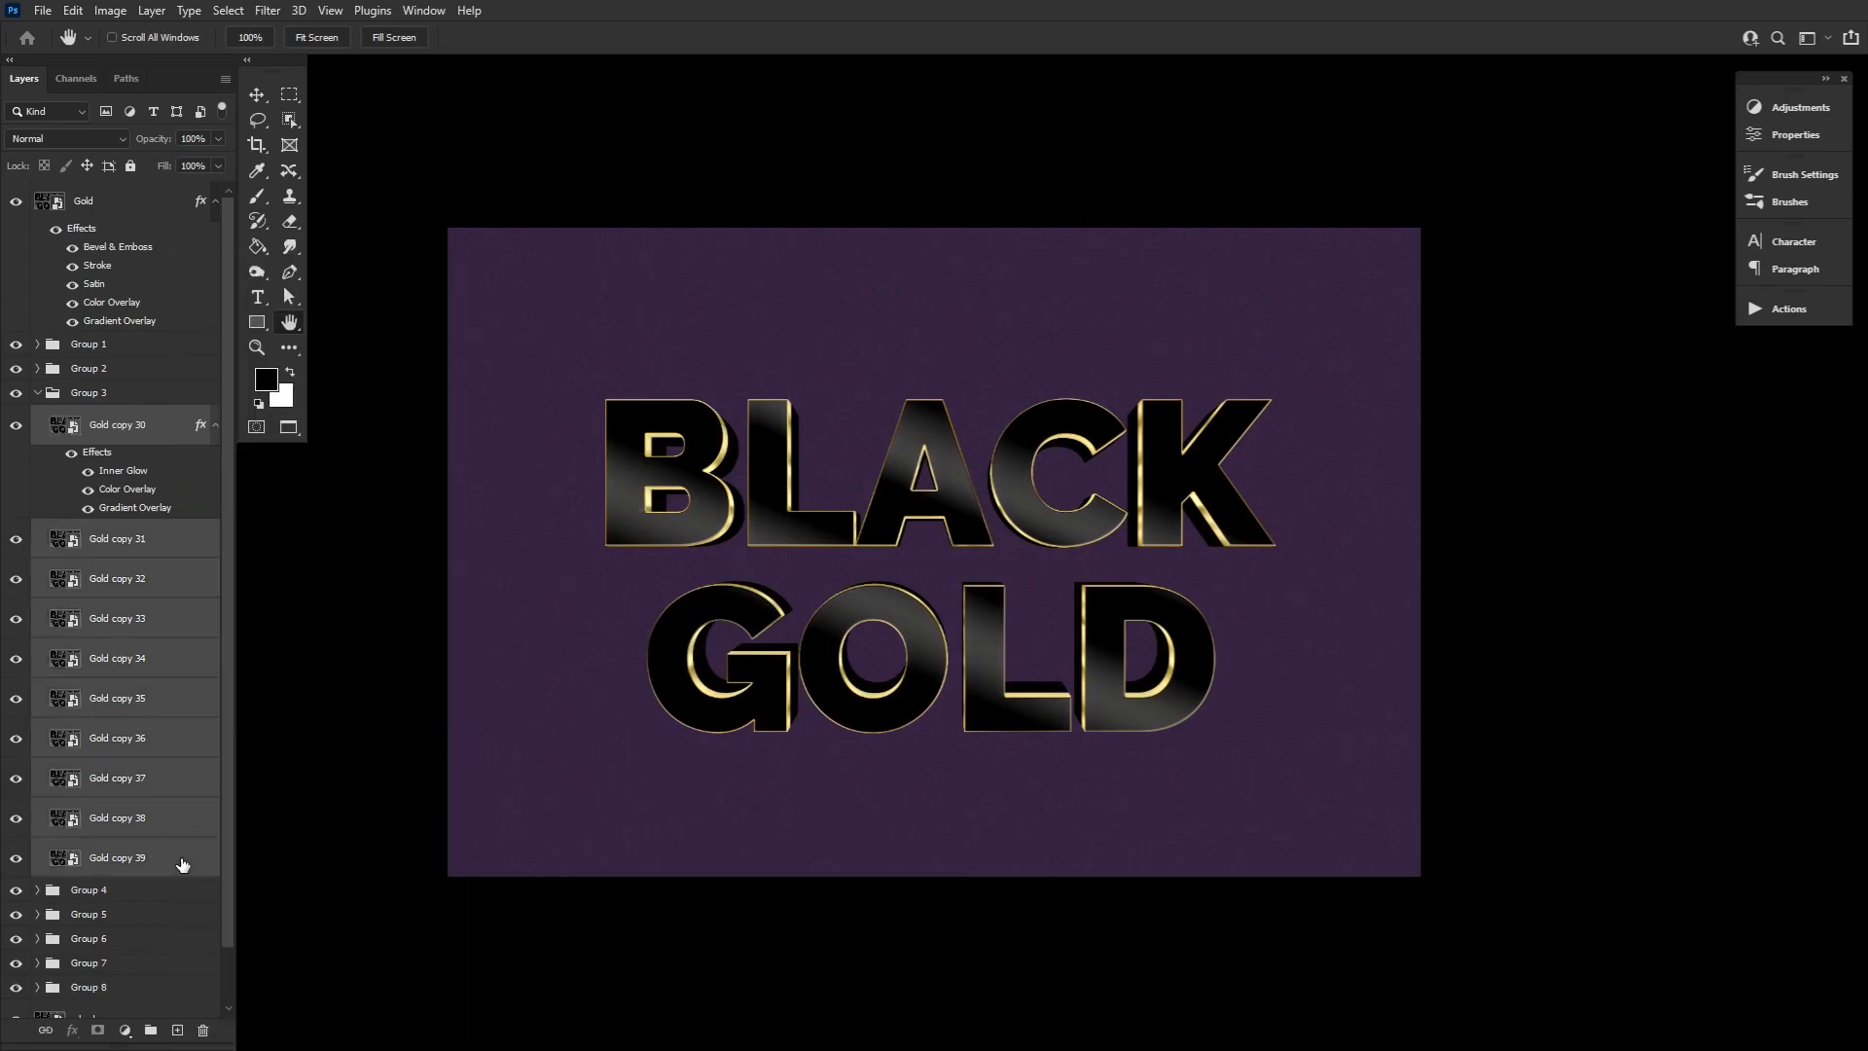
{"action": "right_click", "coordinate": [182, 864]}
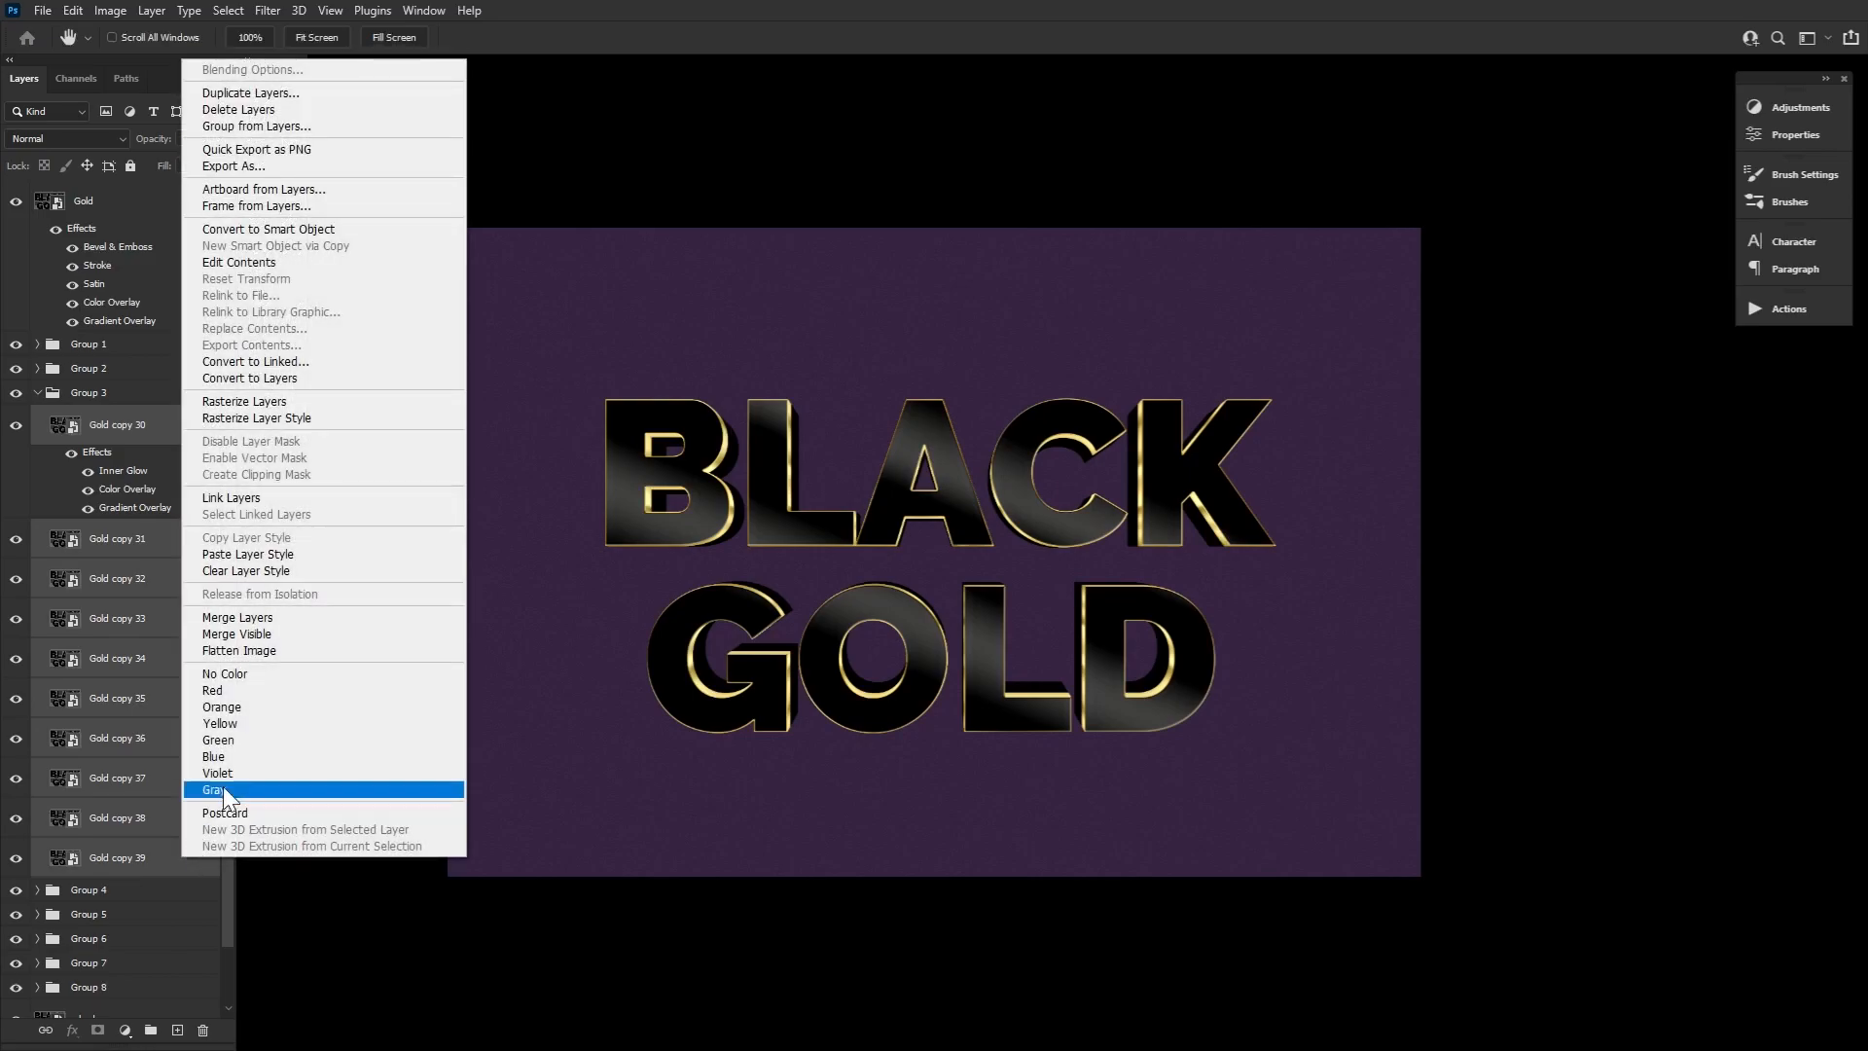
{"action": "left_click", "coordinate": [318, 554]}
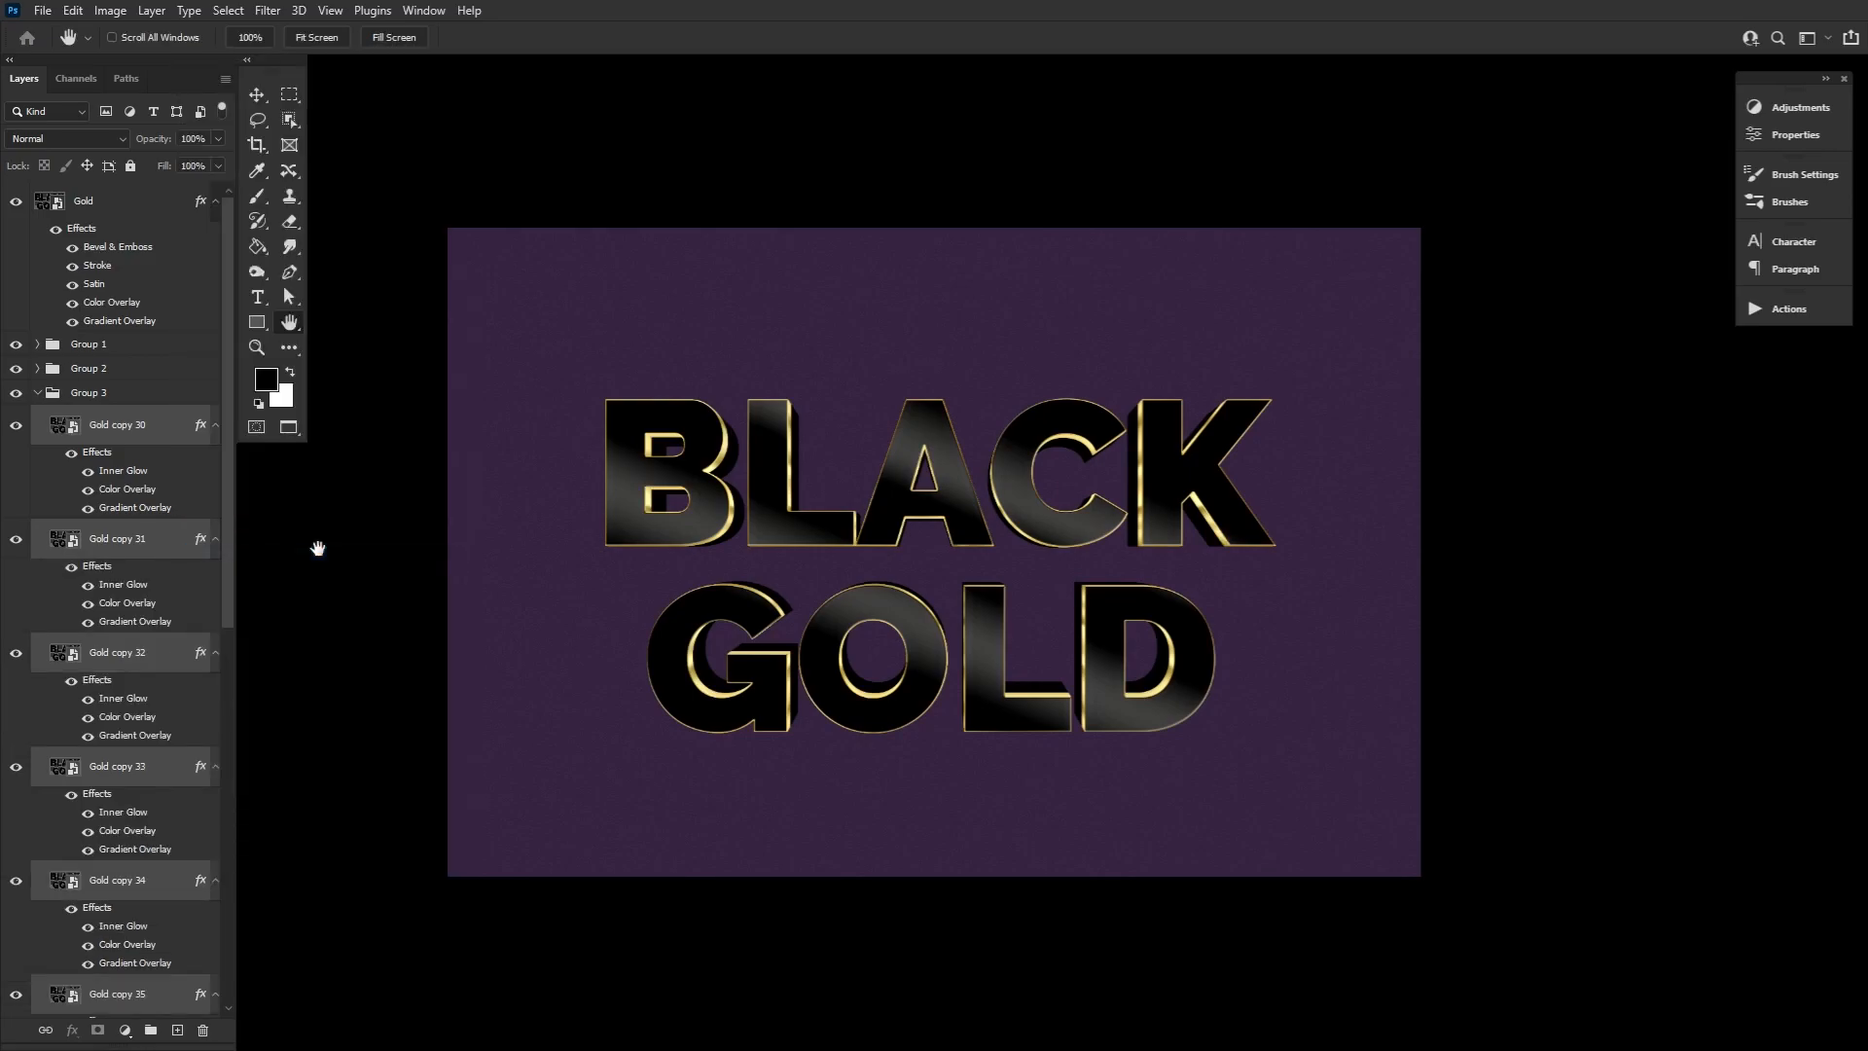
{"action": "left_click", "coordinate": [37, 393]}
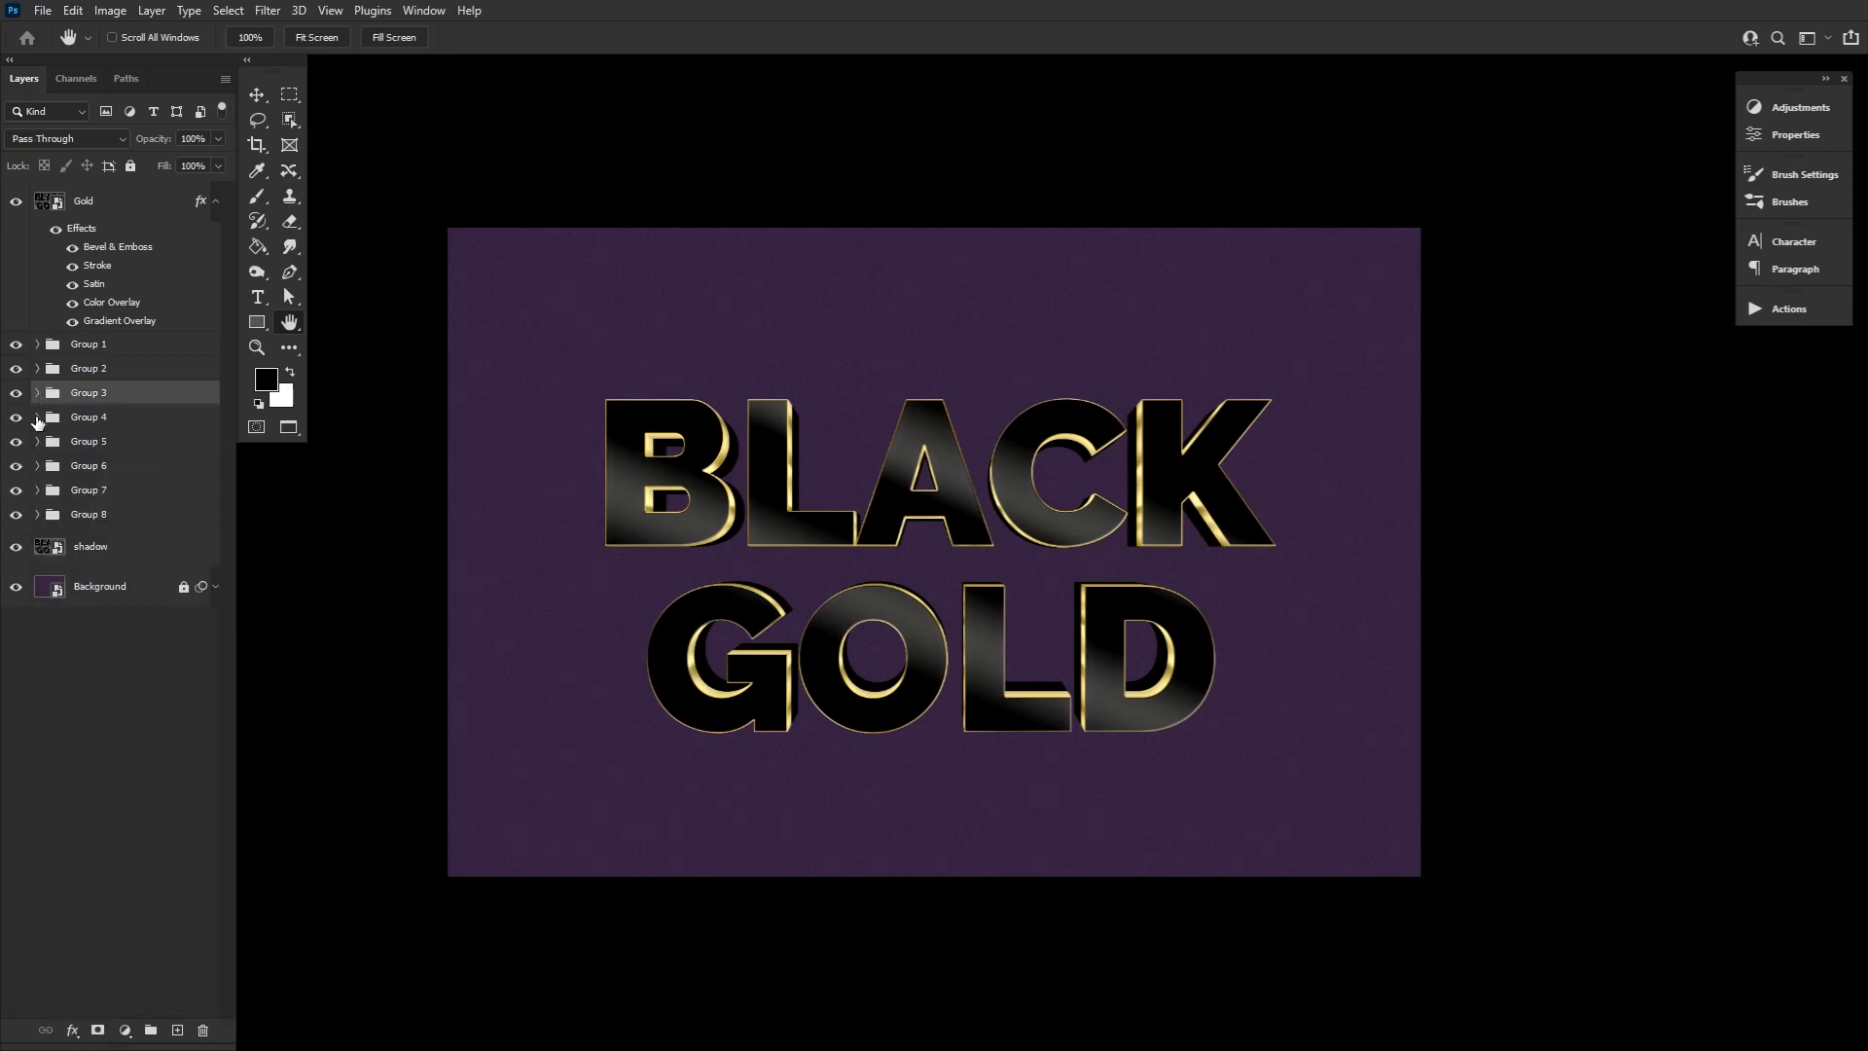
Paste the copied layer style onto Gold copy 40 in Group 4 and turn off its Inner Glow effect.
{"action": "left_click", "coordinate": [38, 418]}
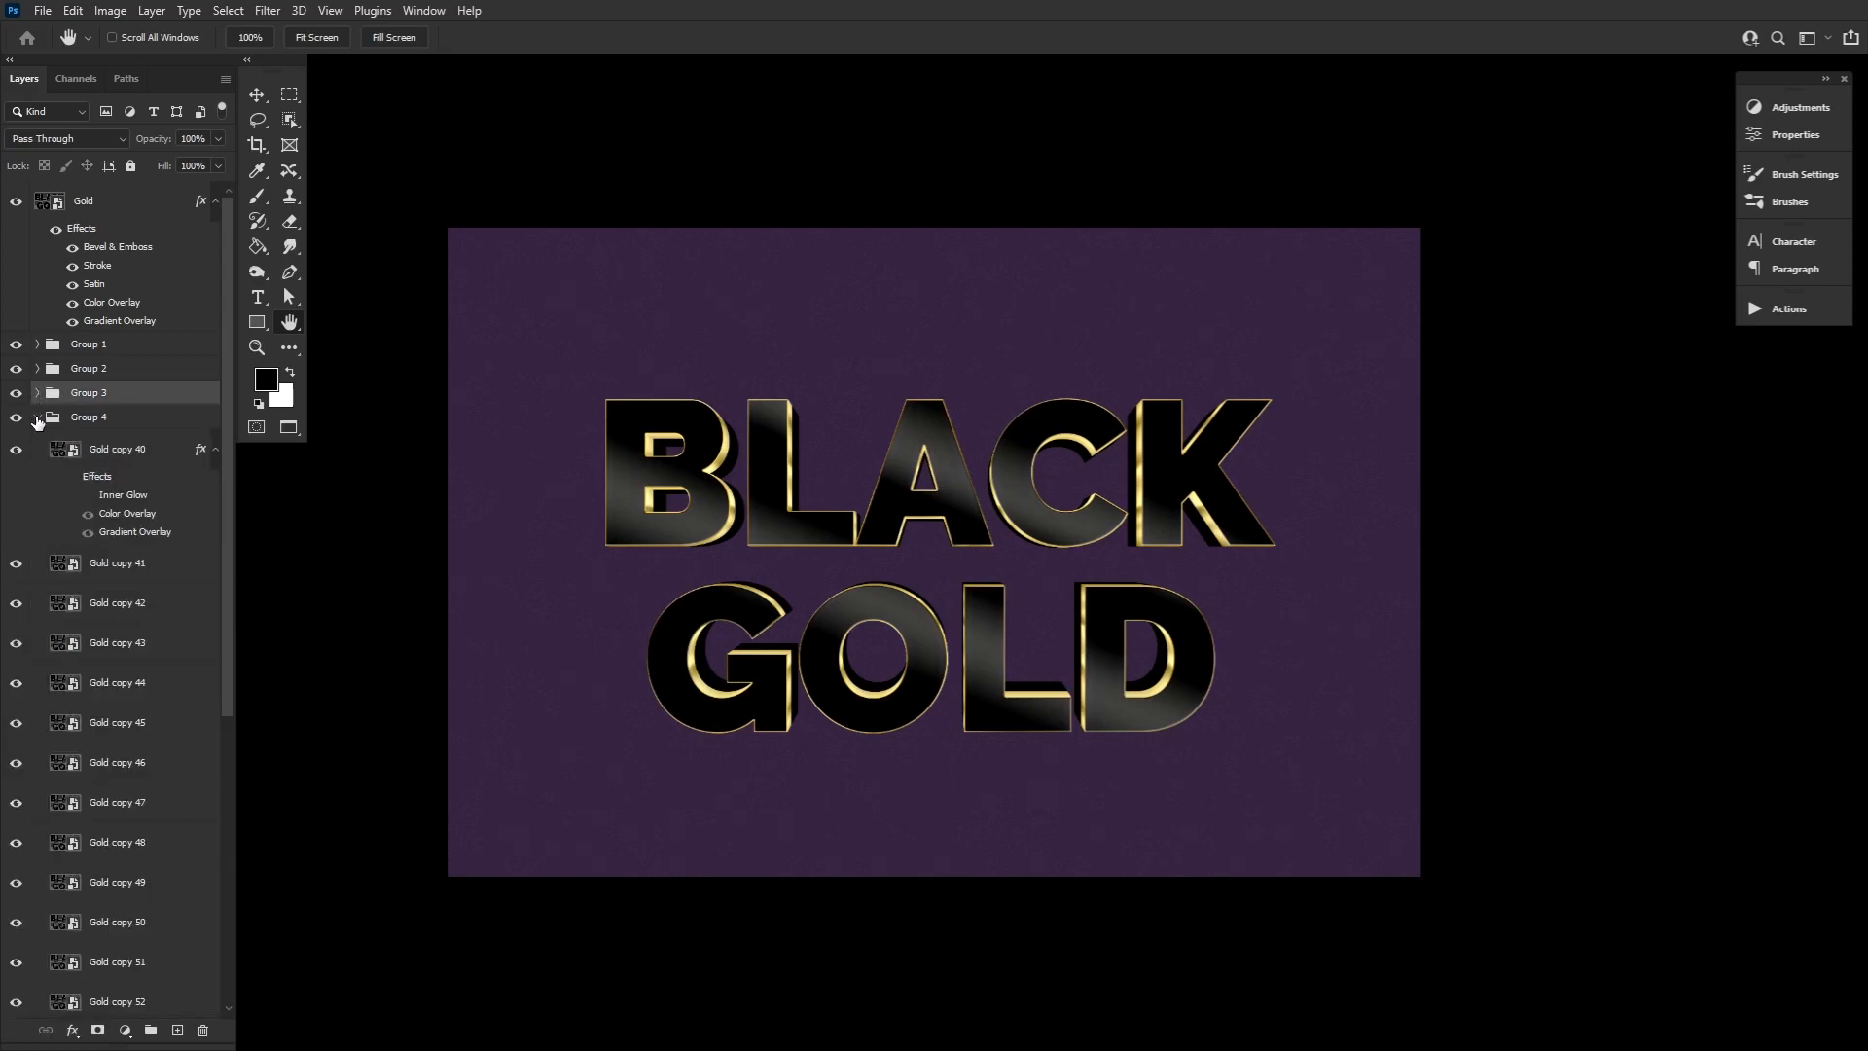
{"action": "left_click", "coordinate": [162, 451]}
{"action": "right_click", "coordinate": [161, 450]}
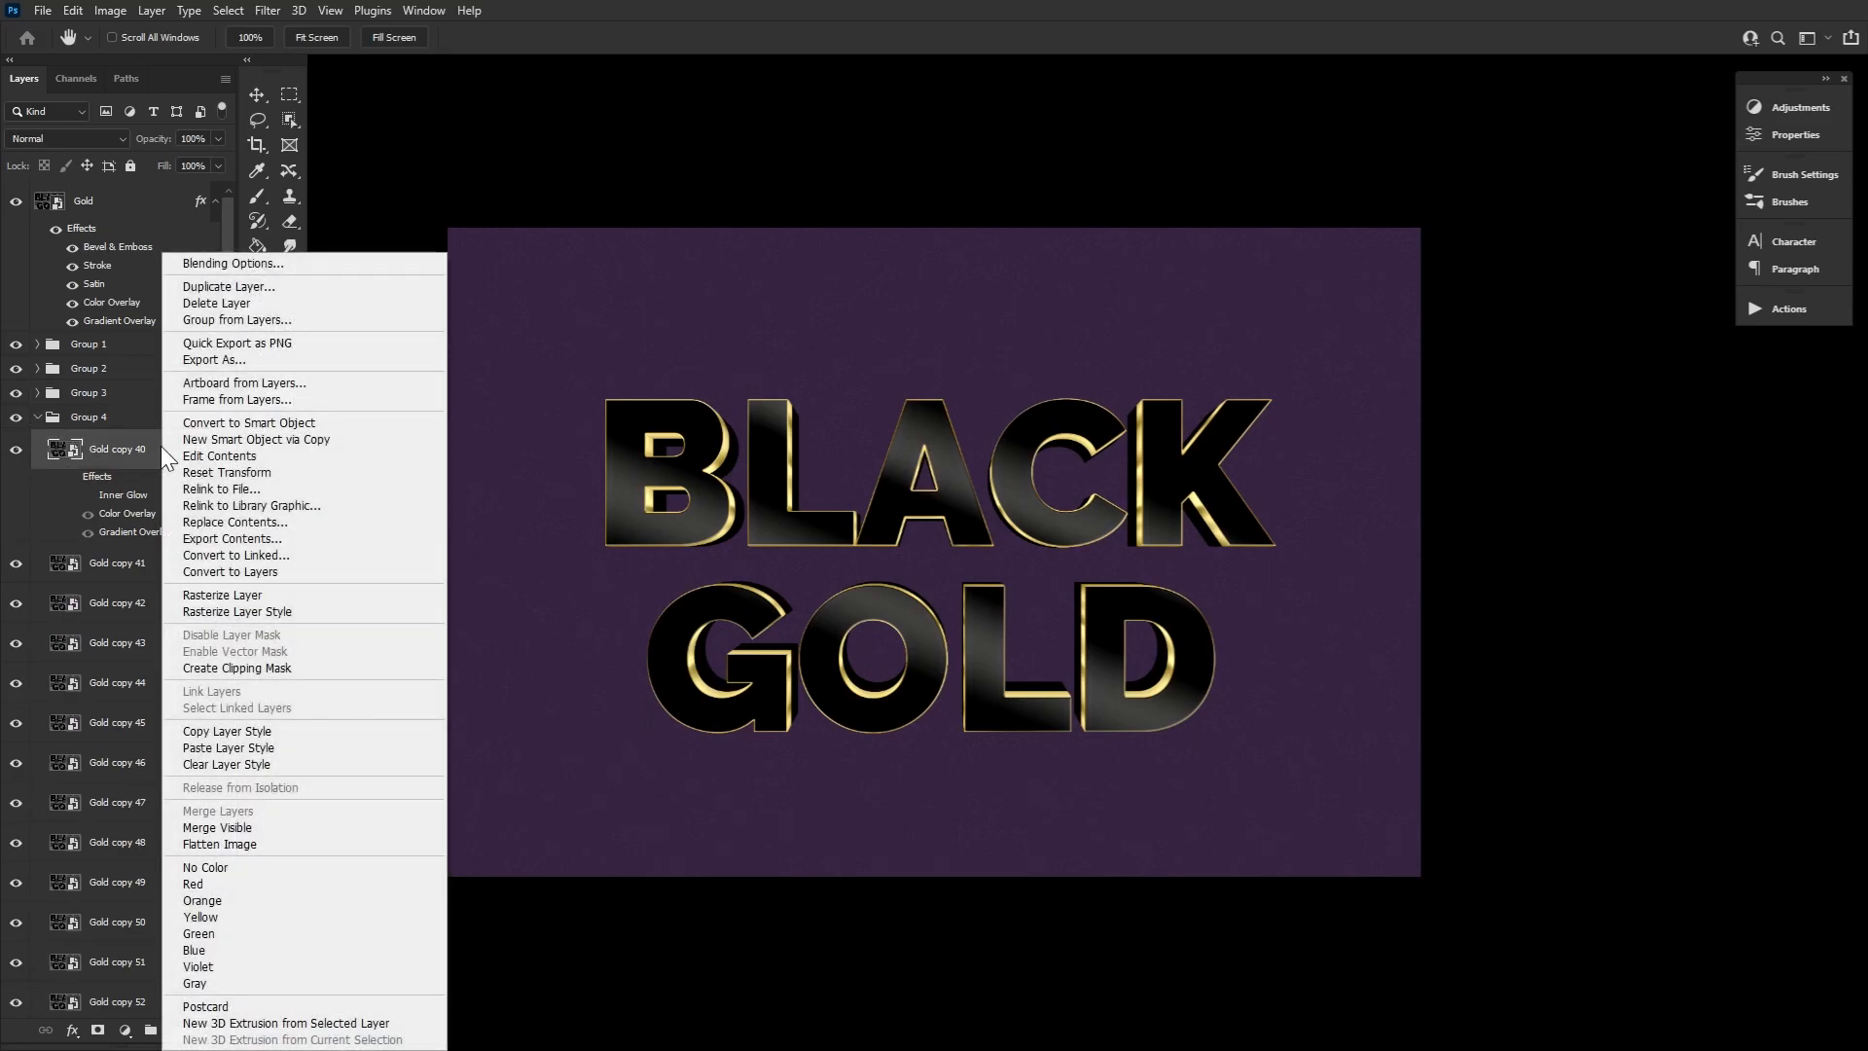
{"action": "left_click", "coordinate": [247, 745]}
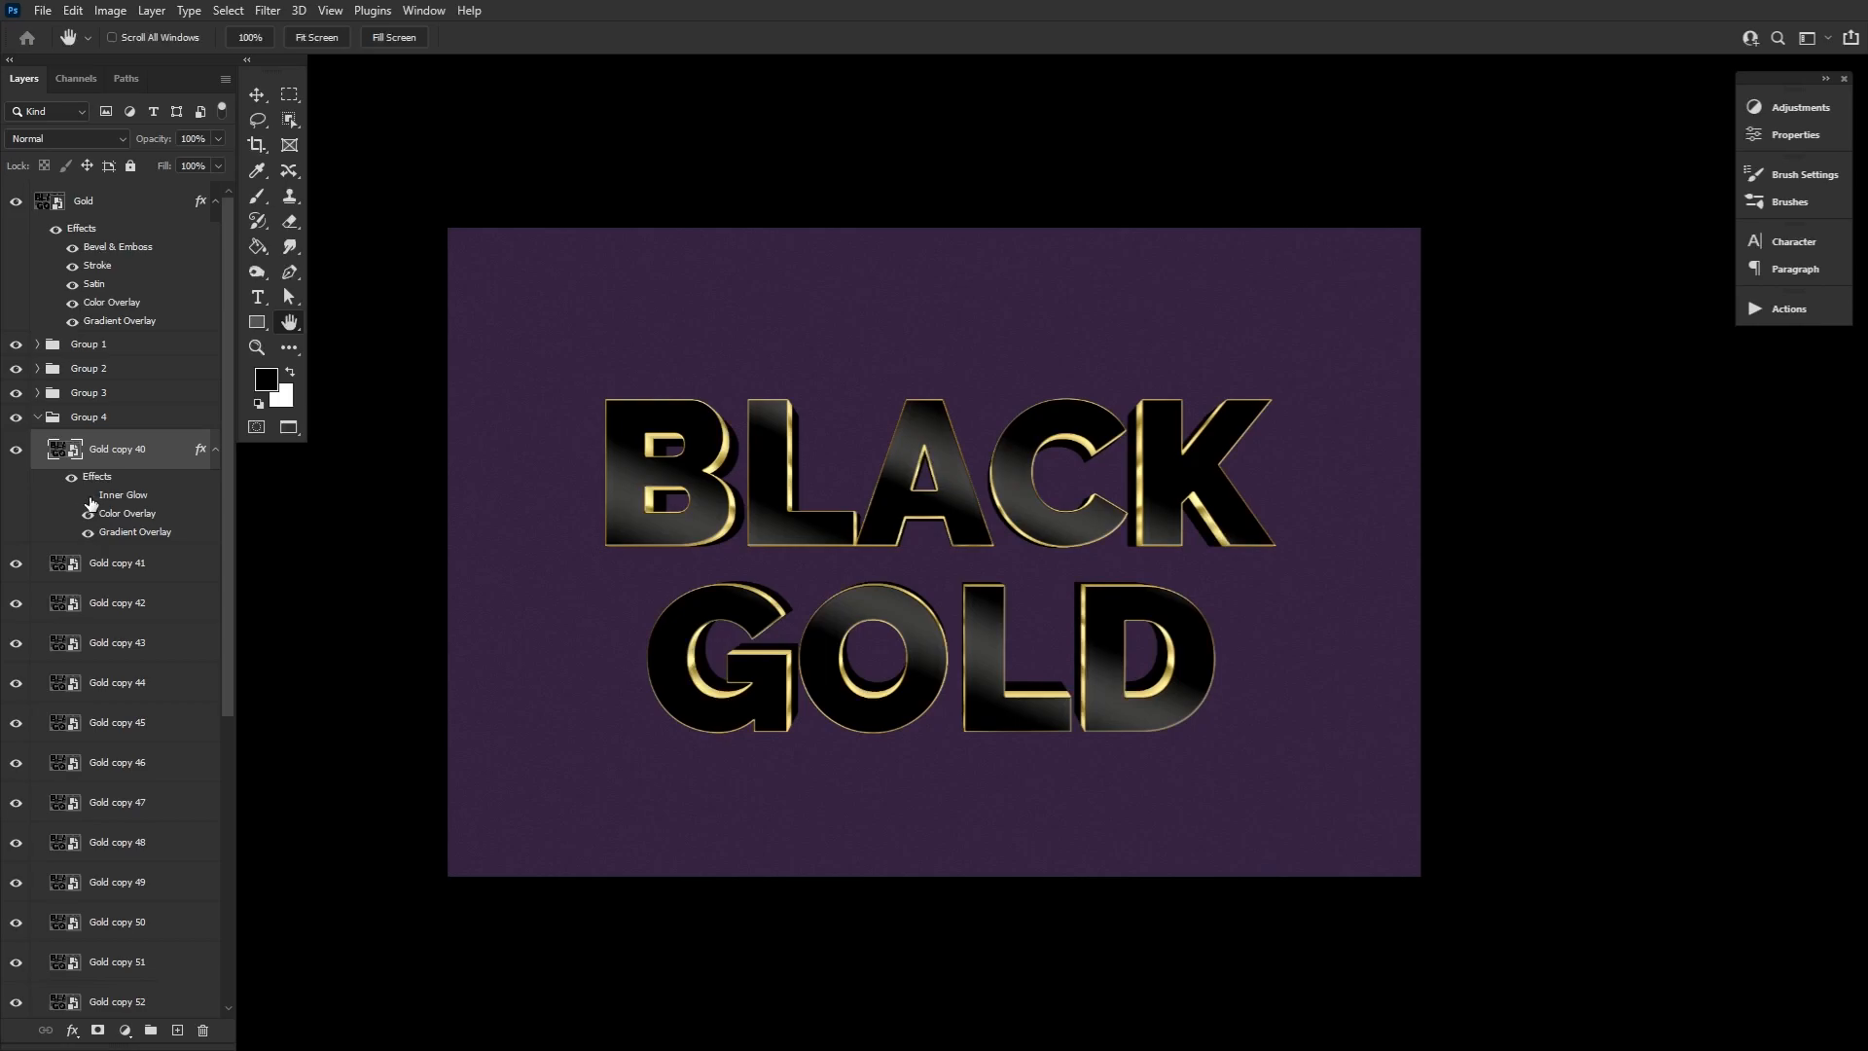
Copy Gold copy 40's layer style onto the layers Gold copy 41 through Gold copy 59, and collapse Group 4.
{"action": "right_click", "coordinate": [165, 444]}
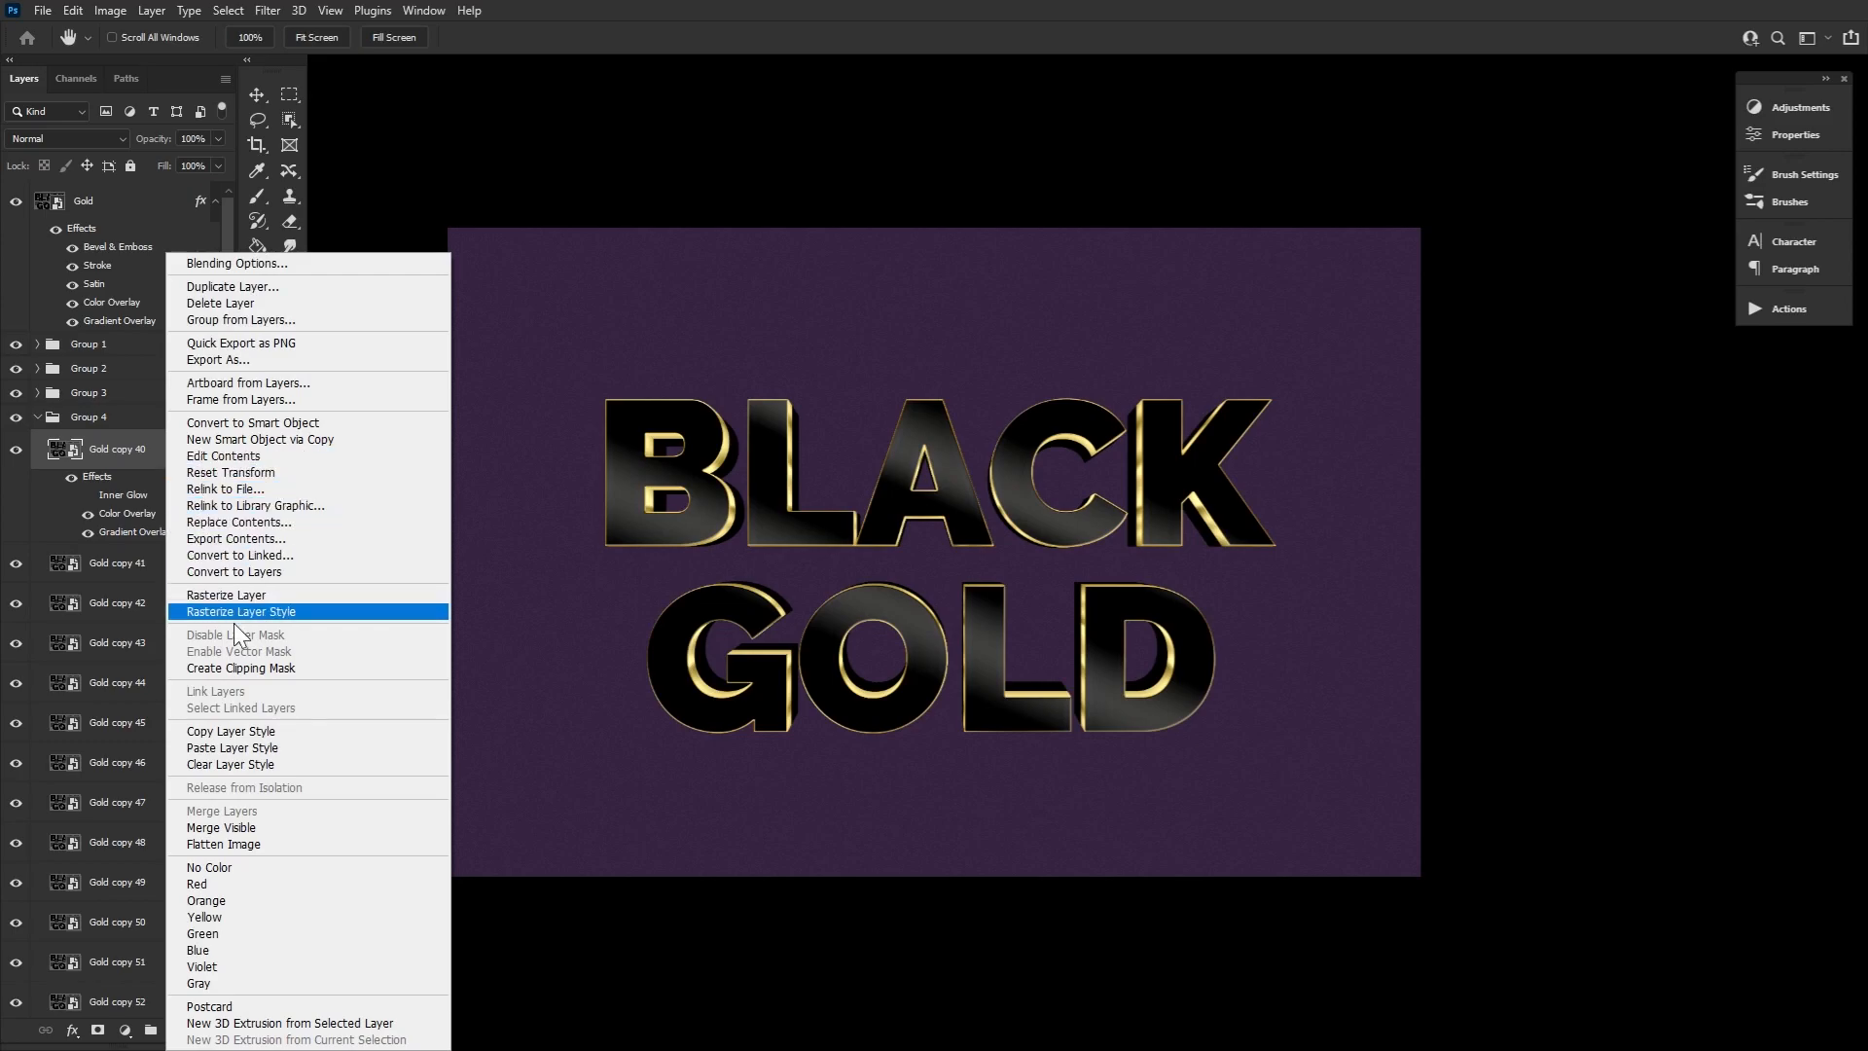
{"action": "left_click", "coordinate": [242, 728]}
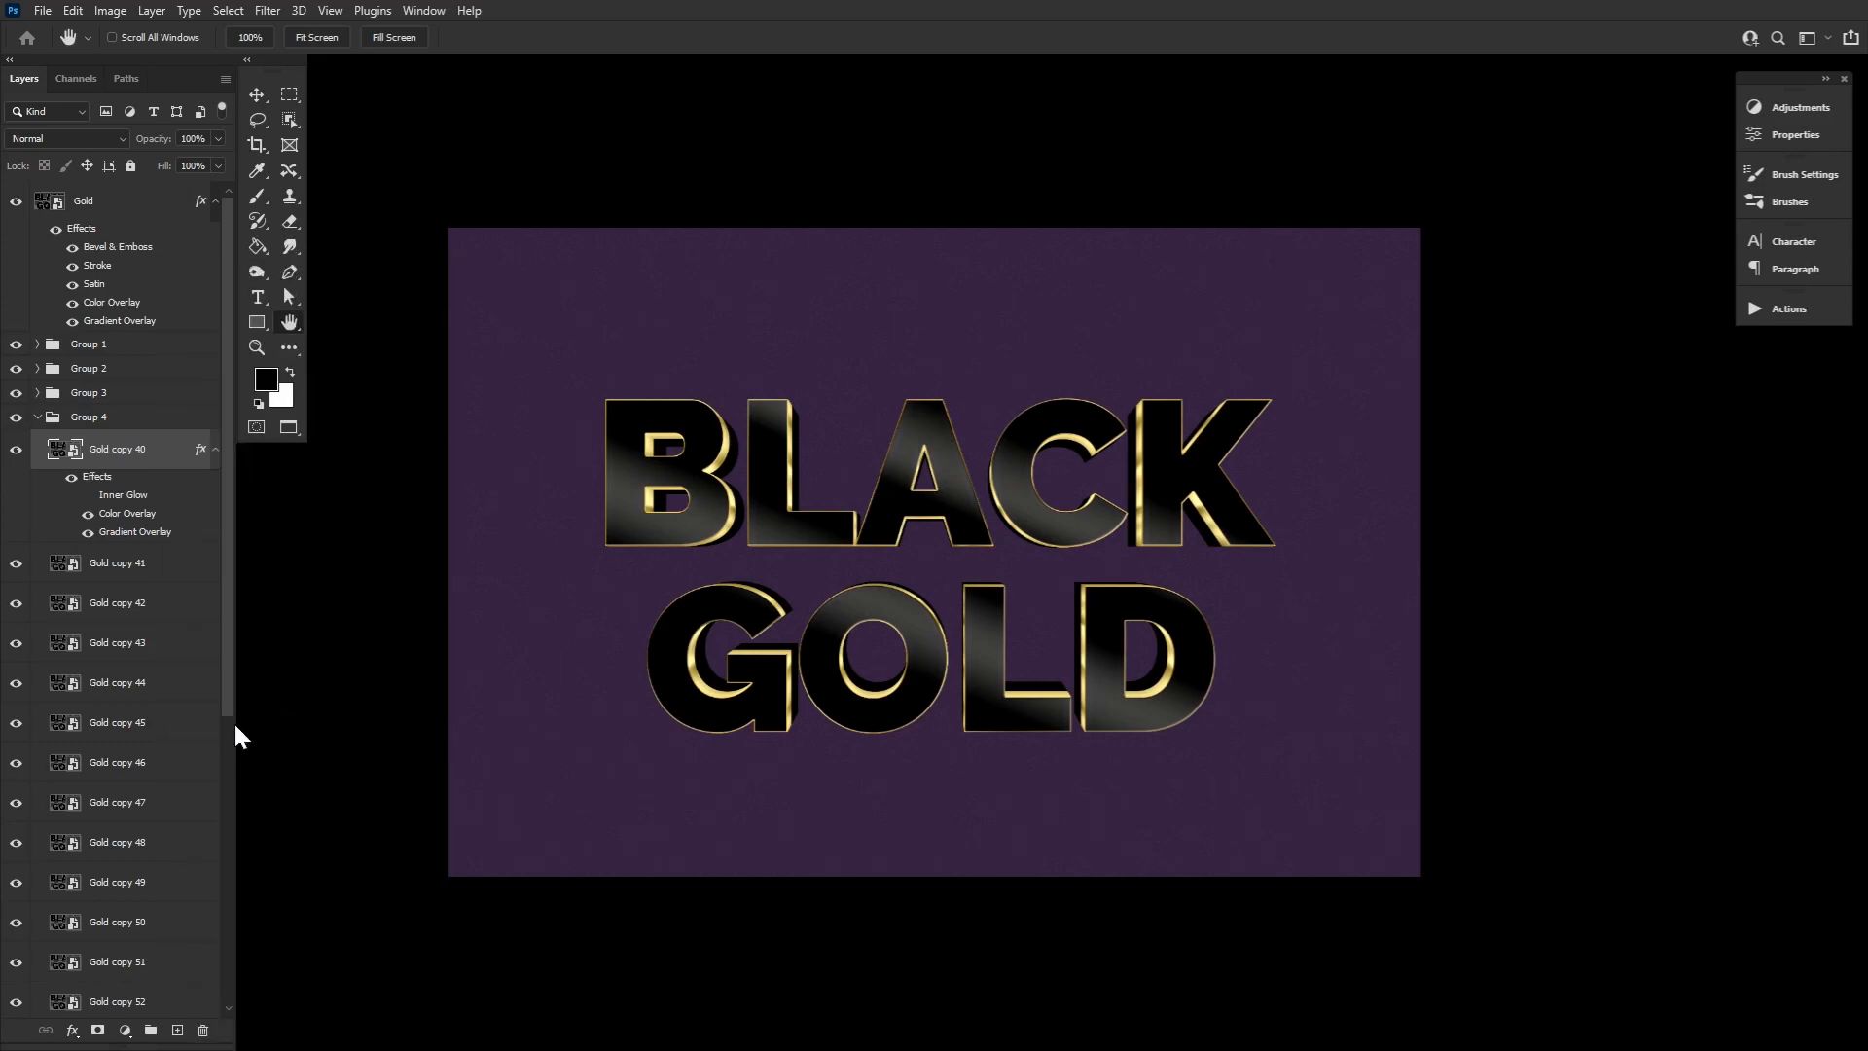
{"action": "scroll", "coordinate": [150, 822], "scroll_direction": "down", "scroll_amount": 5}
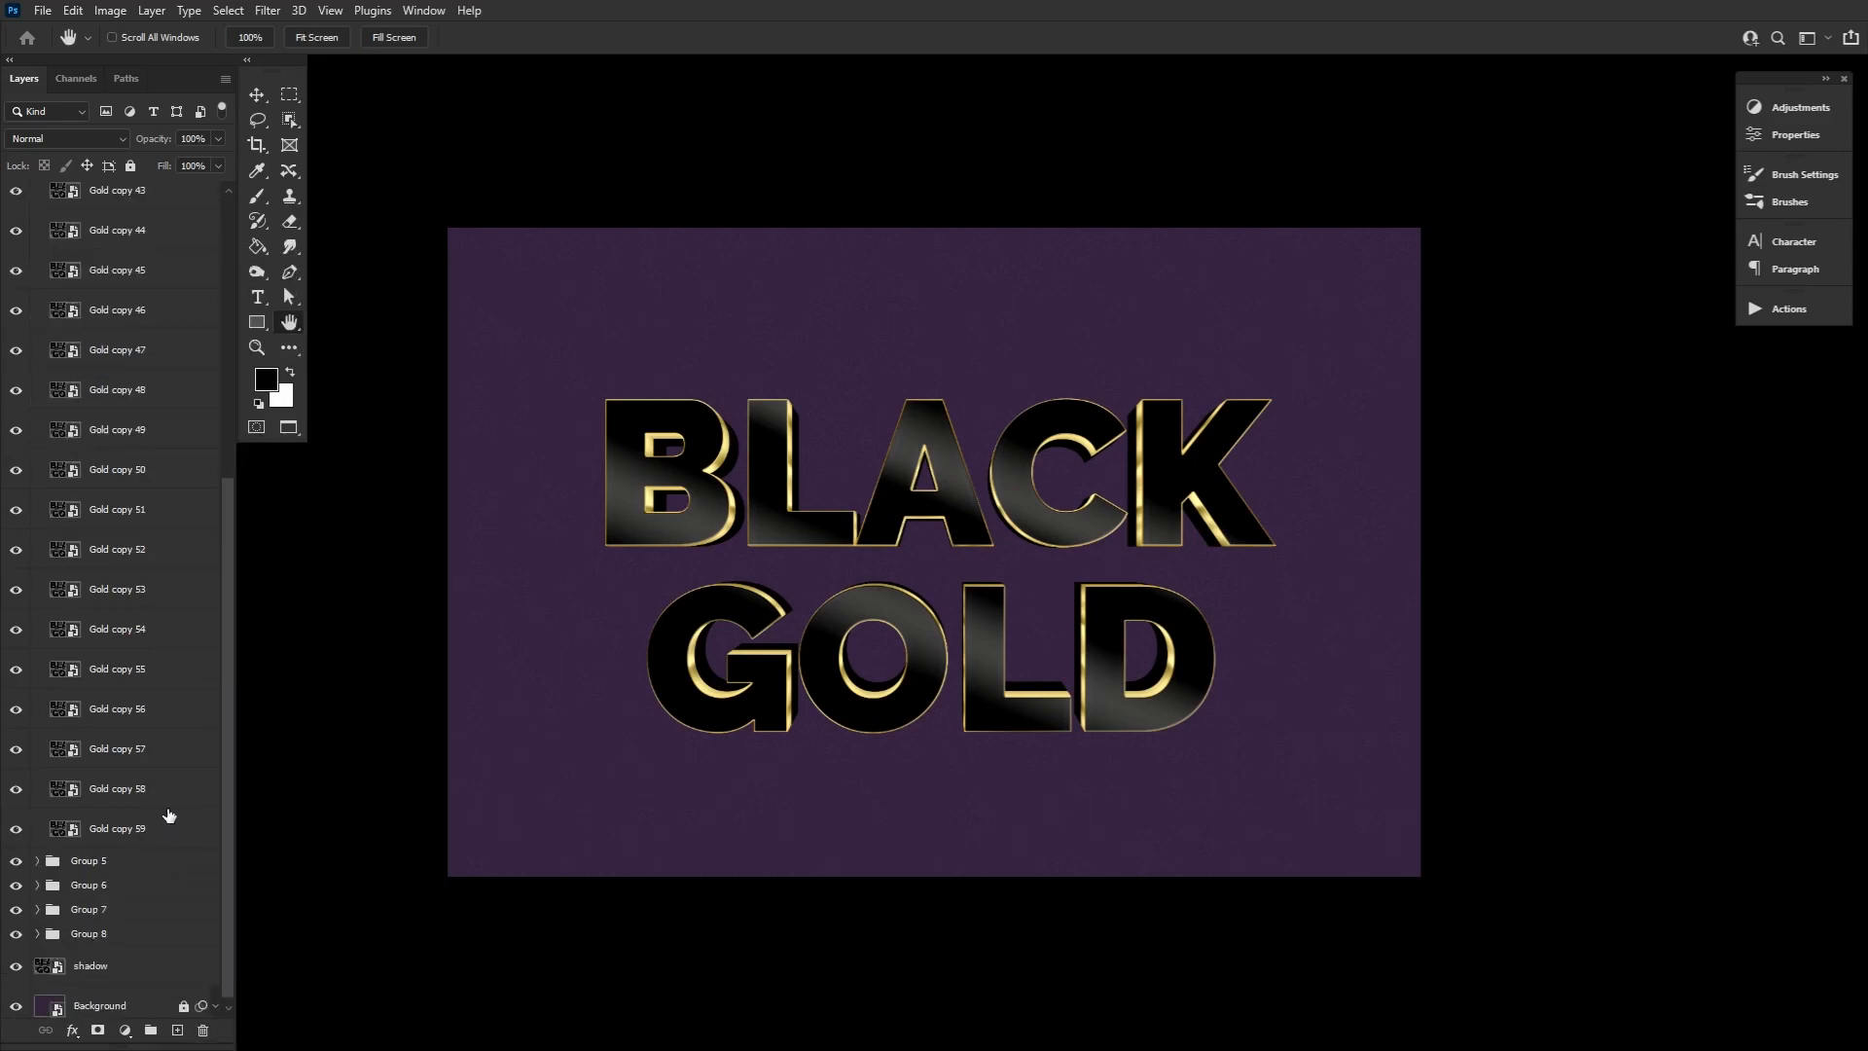
{"action": "left_click", "coordinate": [169, 829], "text": "shift"}
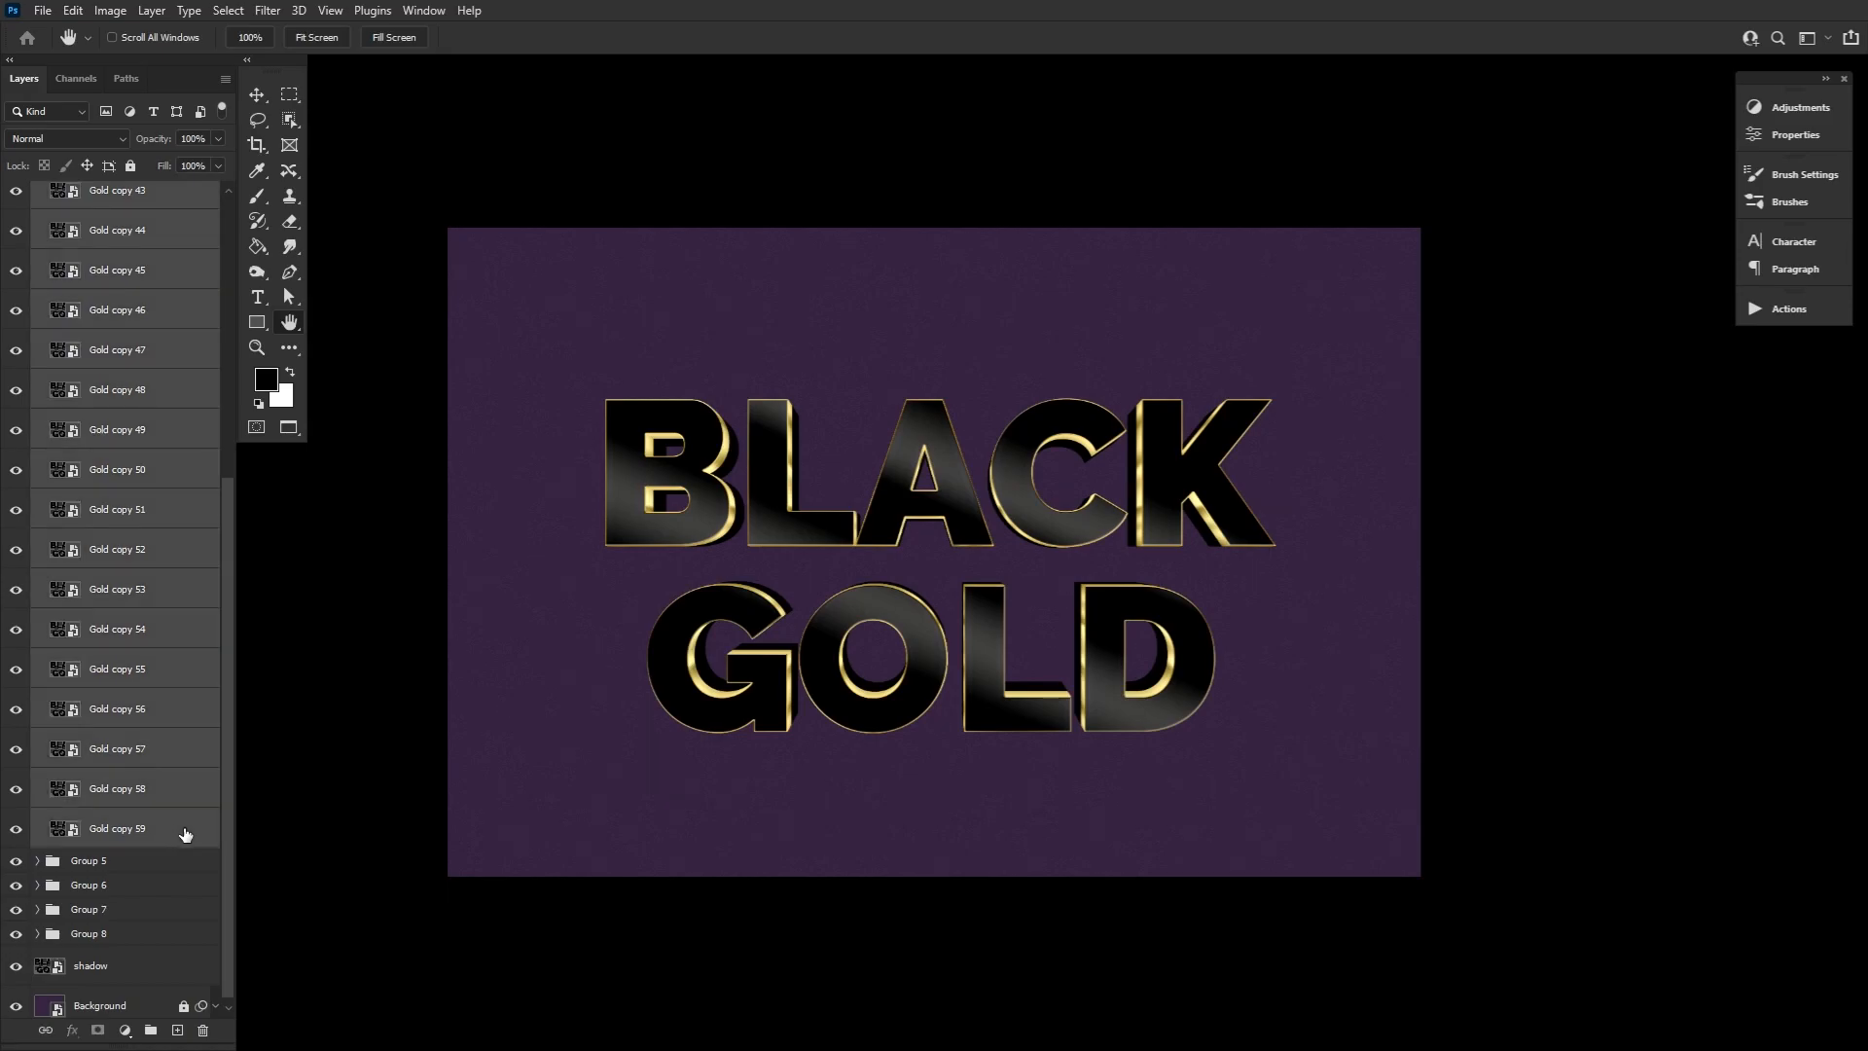
{"action": "right_click", "coordinate": [185, 832]}
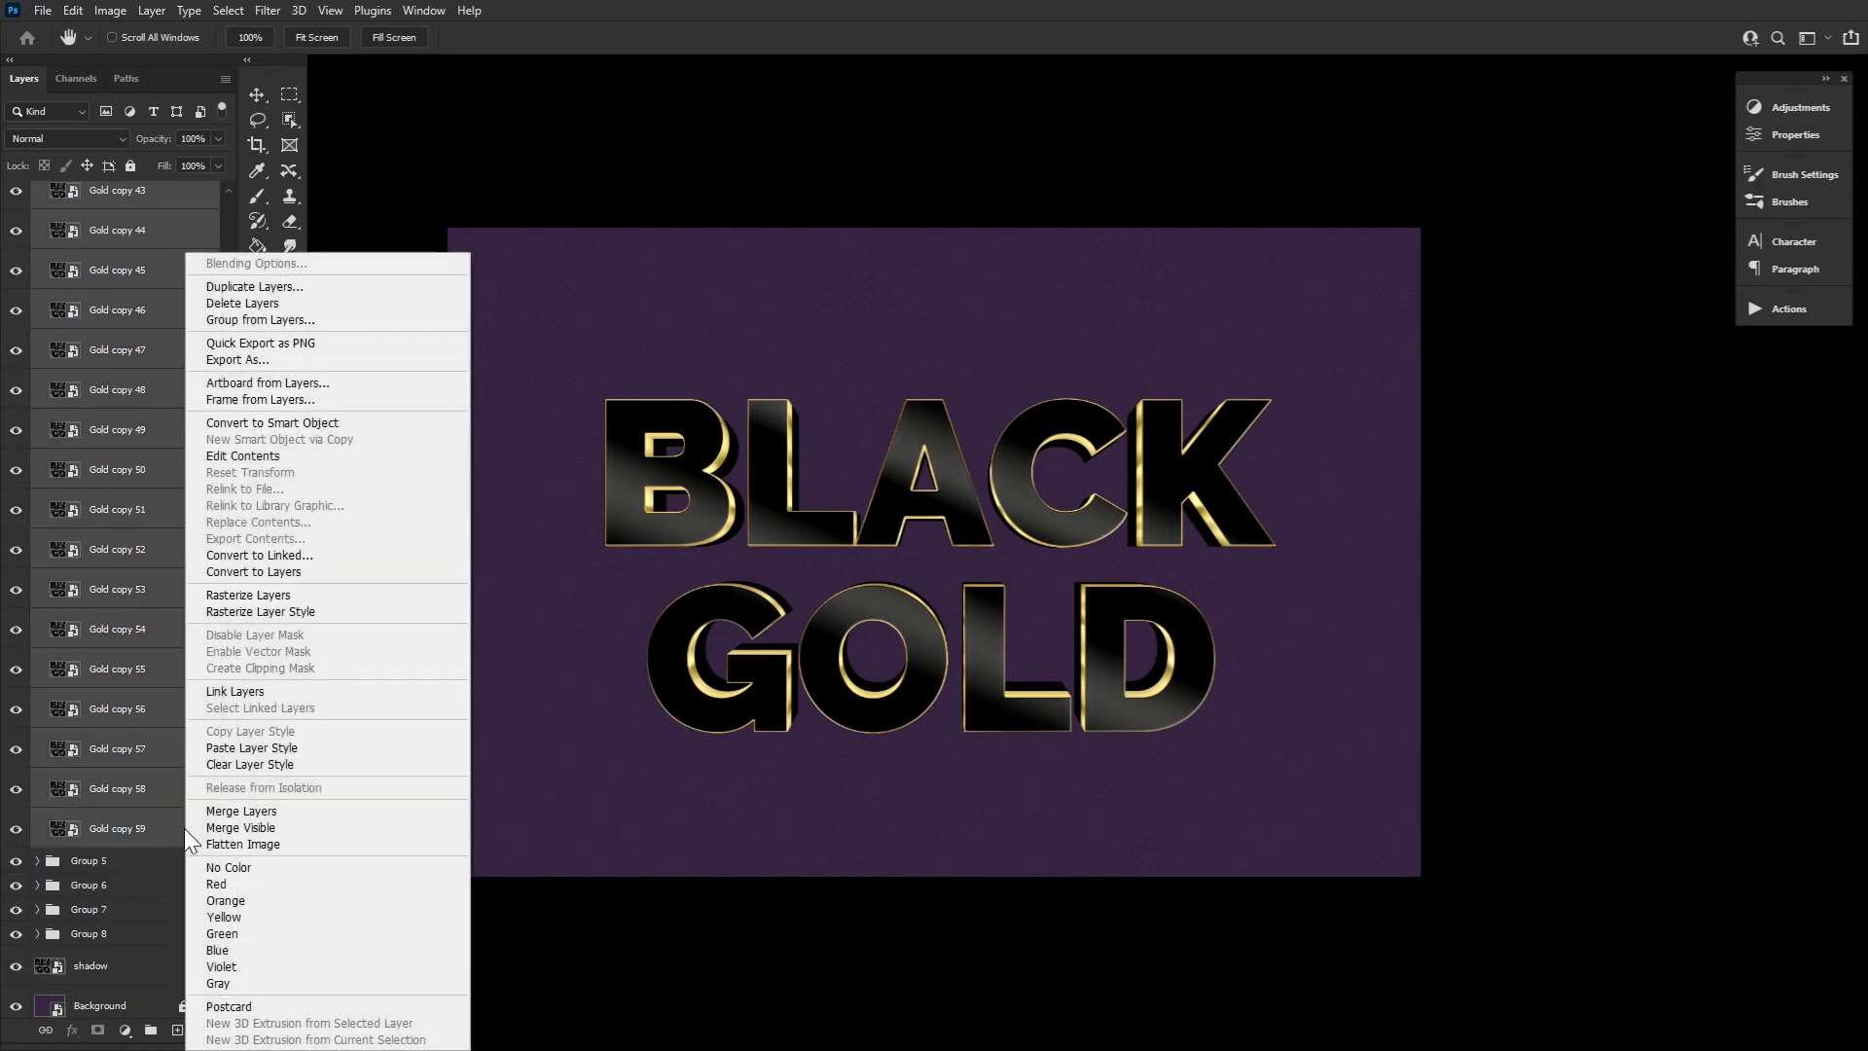
{"action": "left_click", "coordinate": [271, 746]}
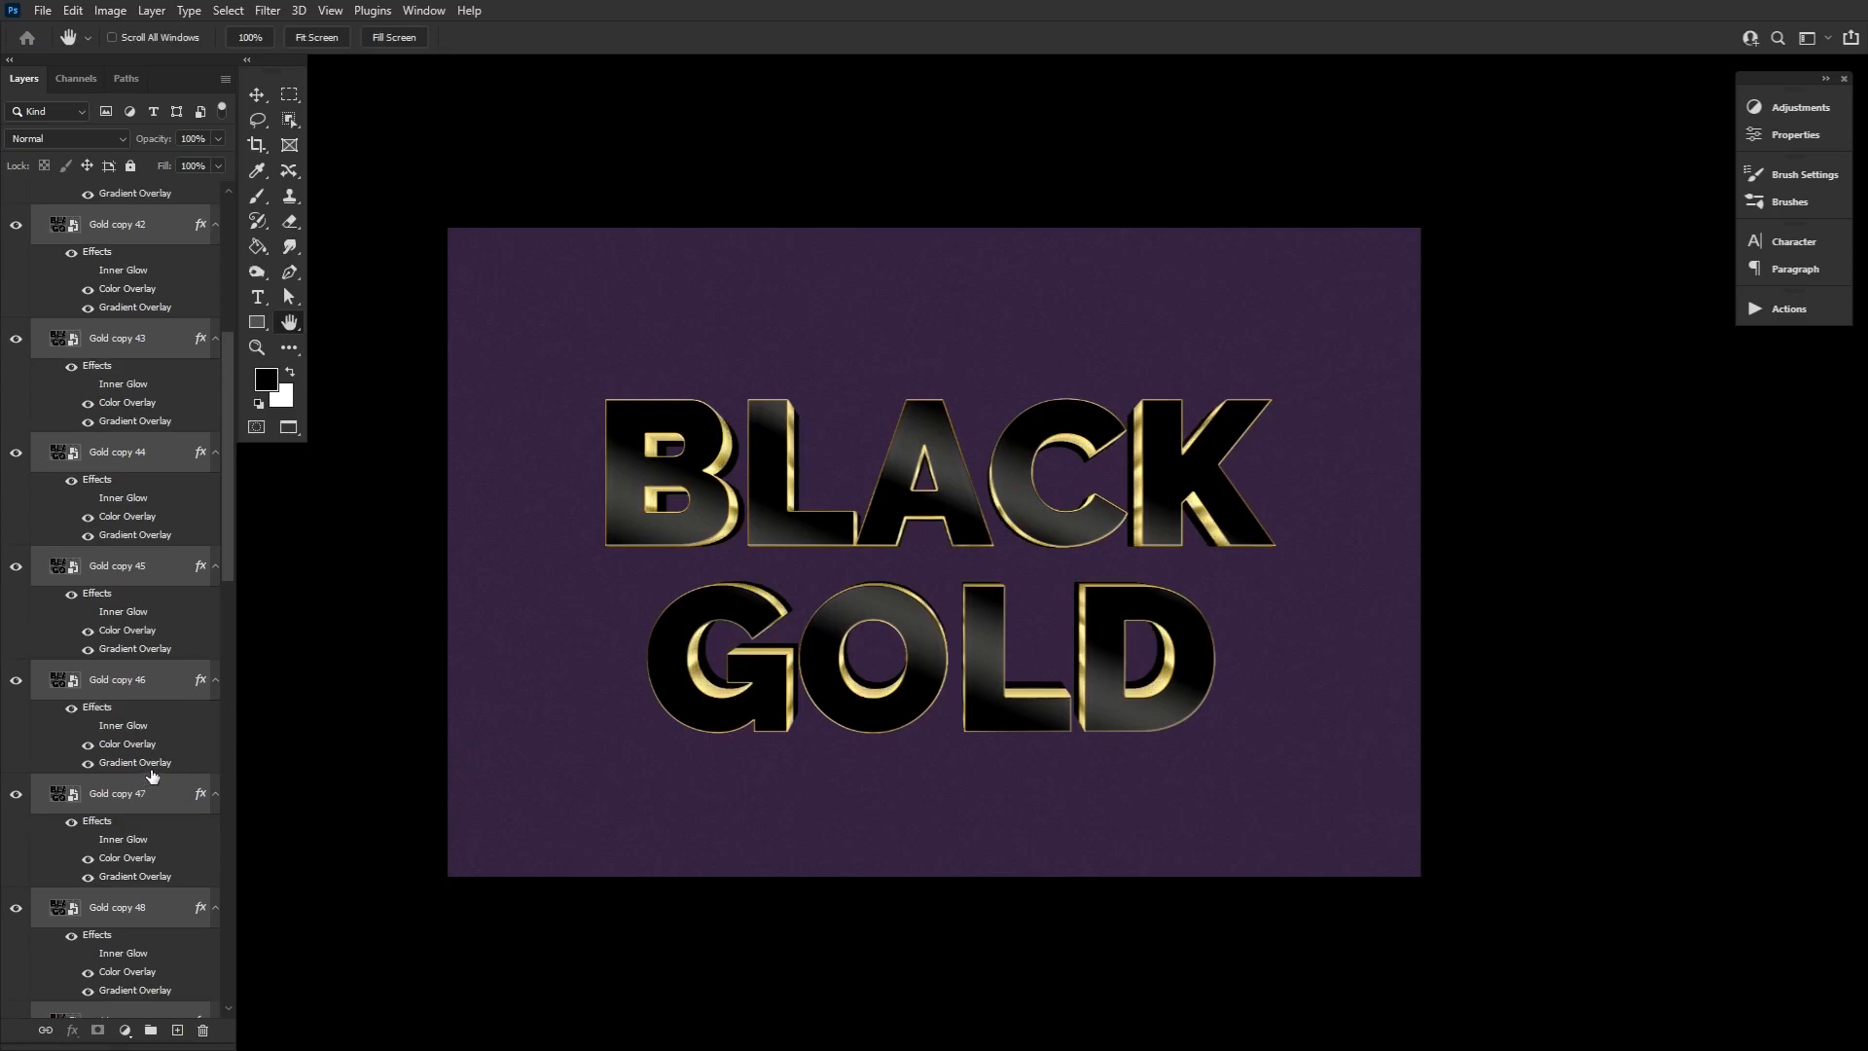
{"action": "scroll", "coordinate": [151, 776], "scroll_direction": "up", "scroll_amount": 5}
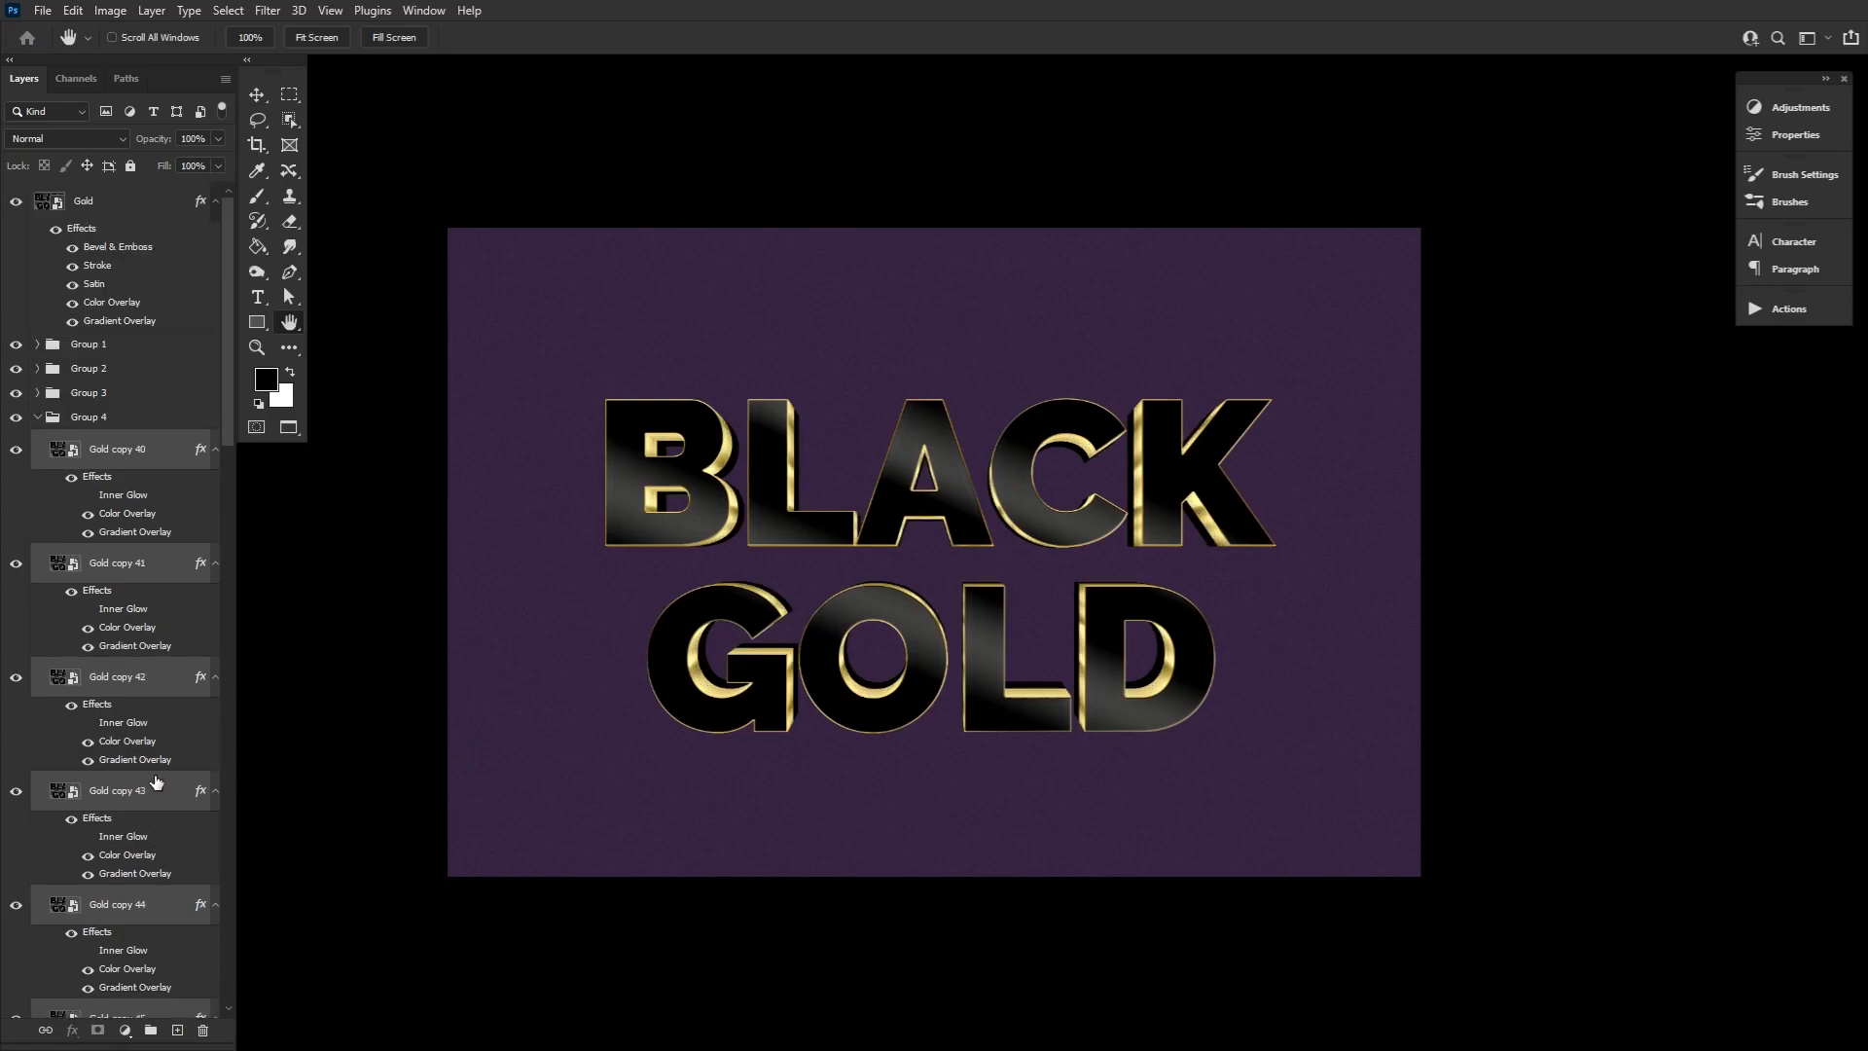
{"action": "left_click", "coordinate": [38, 418]}
Paste the copied layer style onto Gold copy 60 in Group 5 and turn on its Inner Glow effect.
{"action": "left_click", "coordinate": [37, 442]}
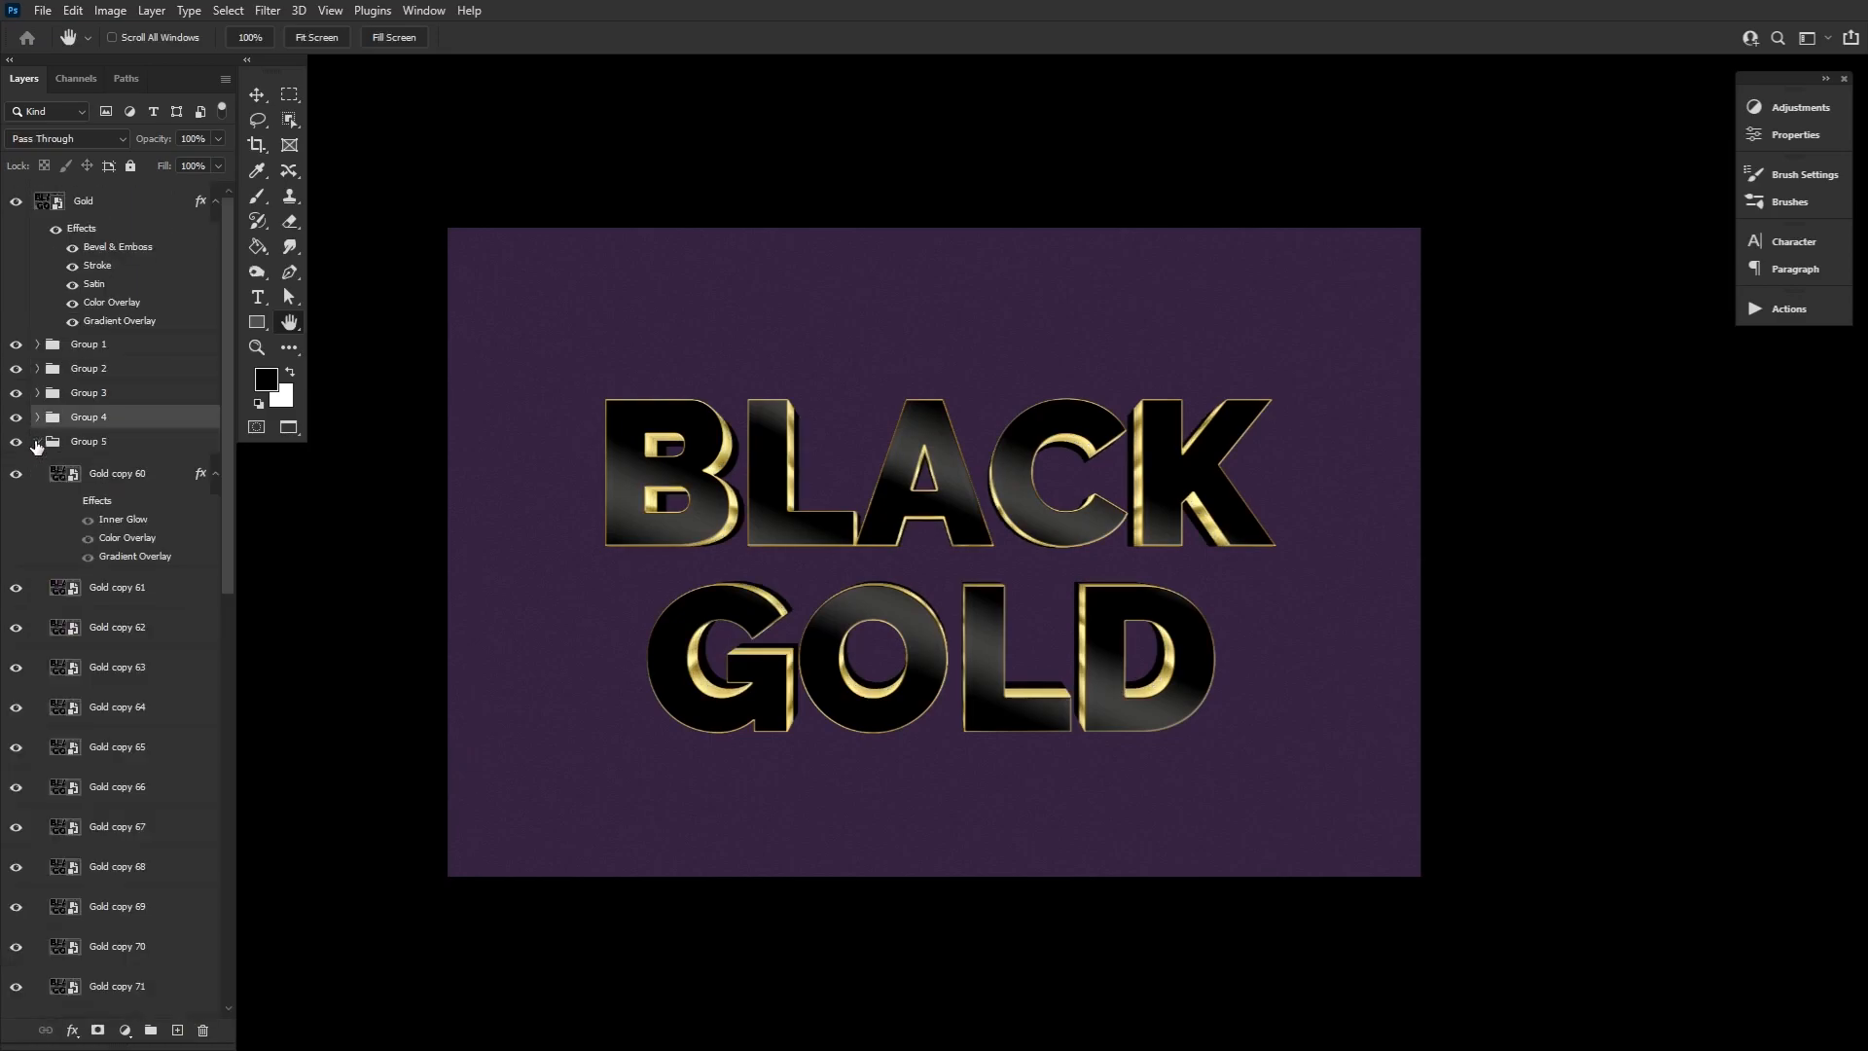
{"action": "right_click", "coordinate": [163, 475]}
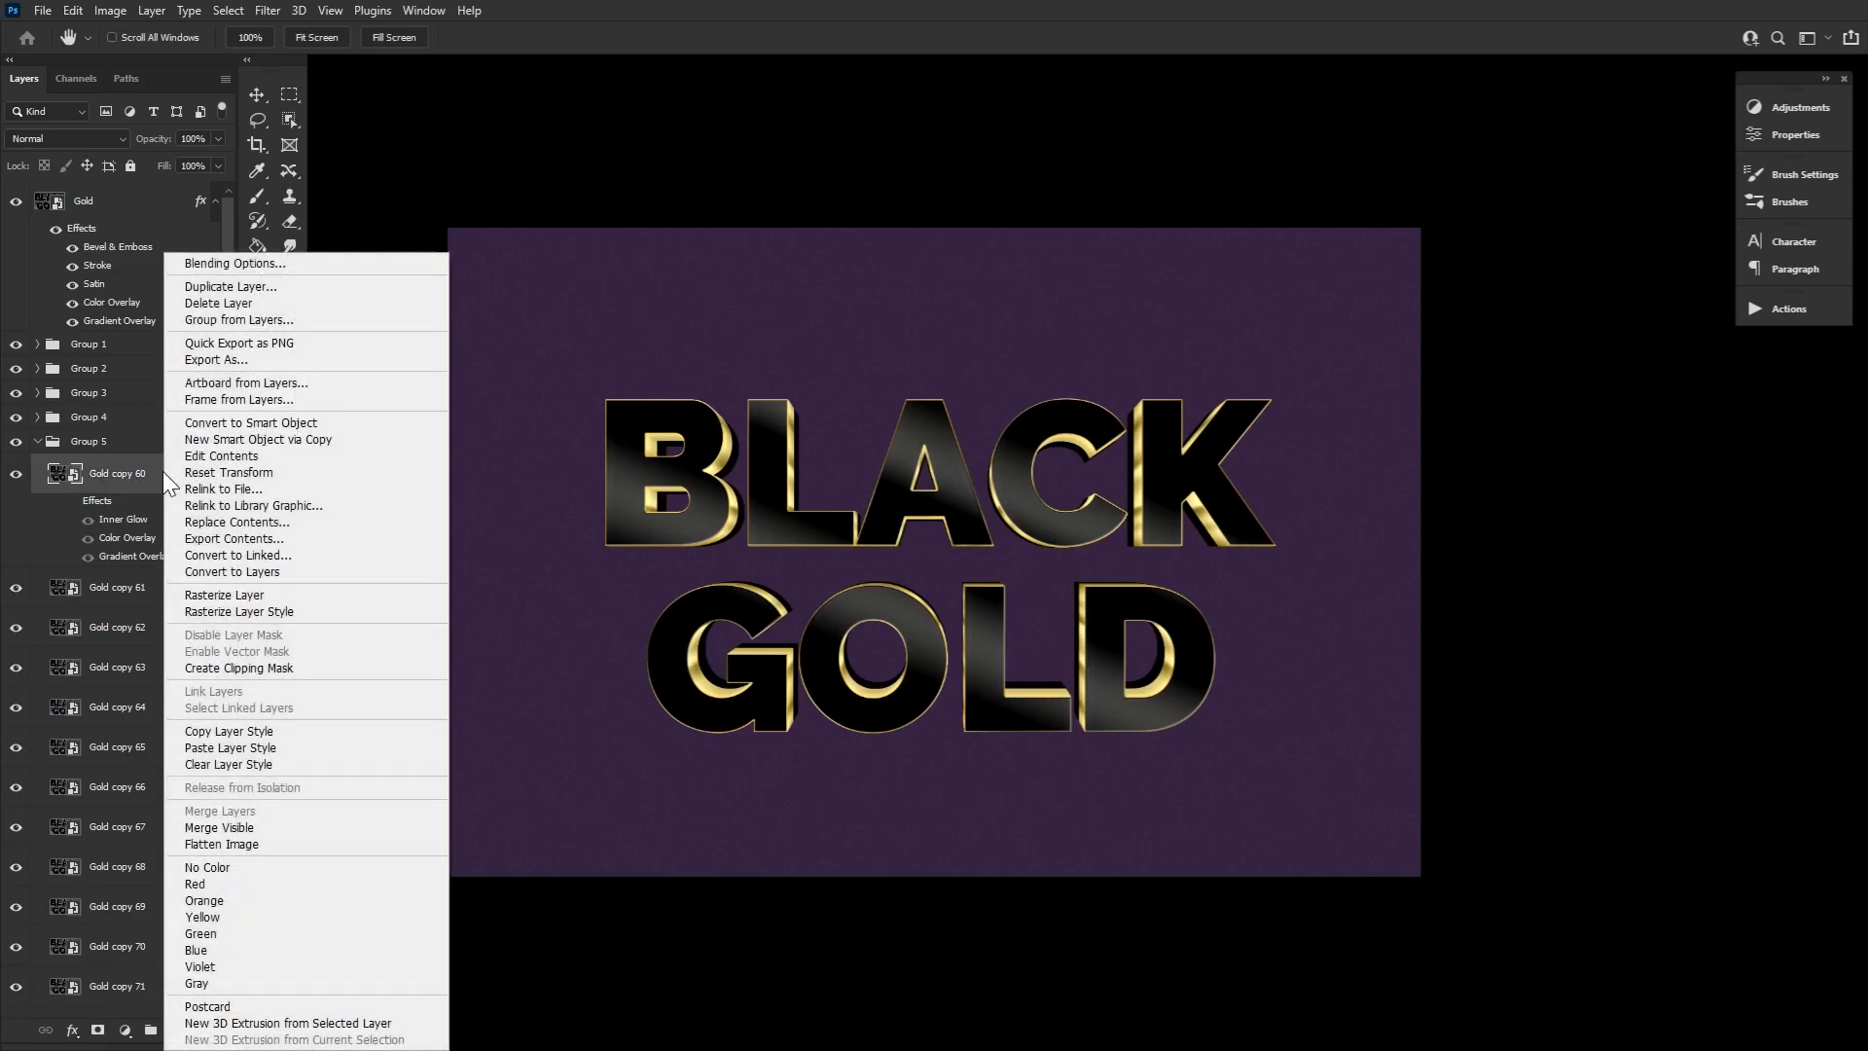
{"action": "left_click", "coordinate": [276, 746]}
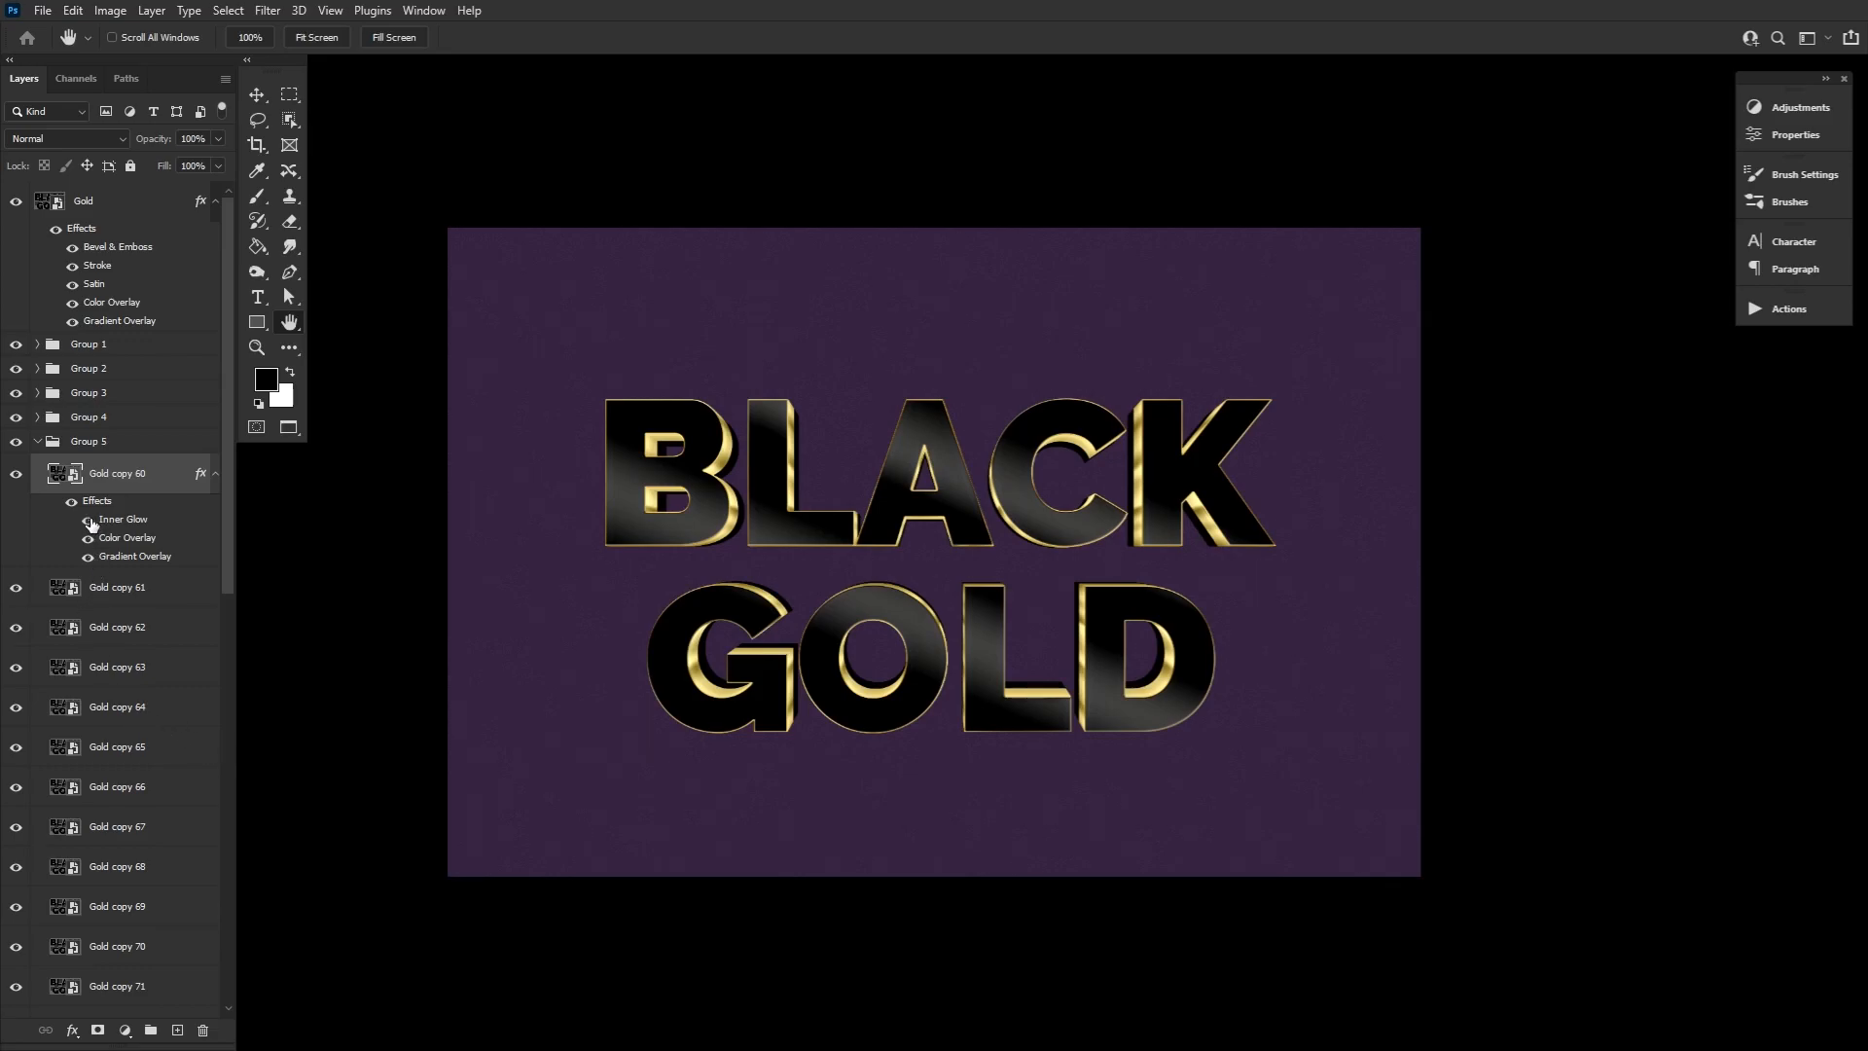
Set the Inner Glow of Gold copy 60 to Linear Burn blend mode with a black colour, and apply the layer style.
{"action": "double_click", "coordinate": [177, 524]}
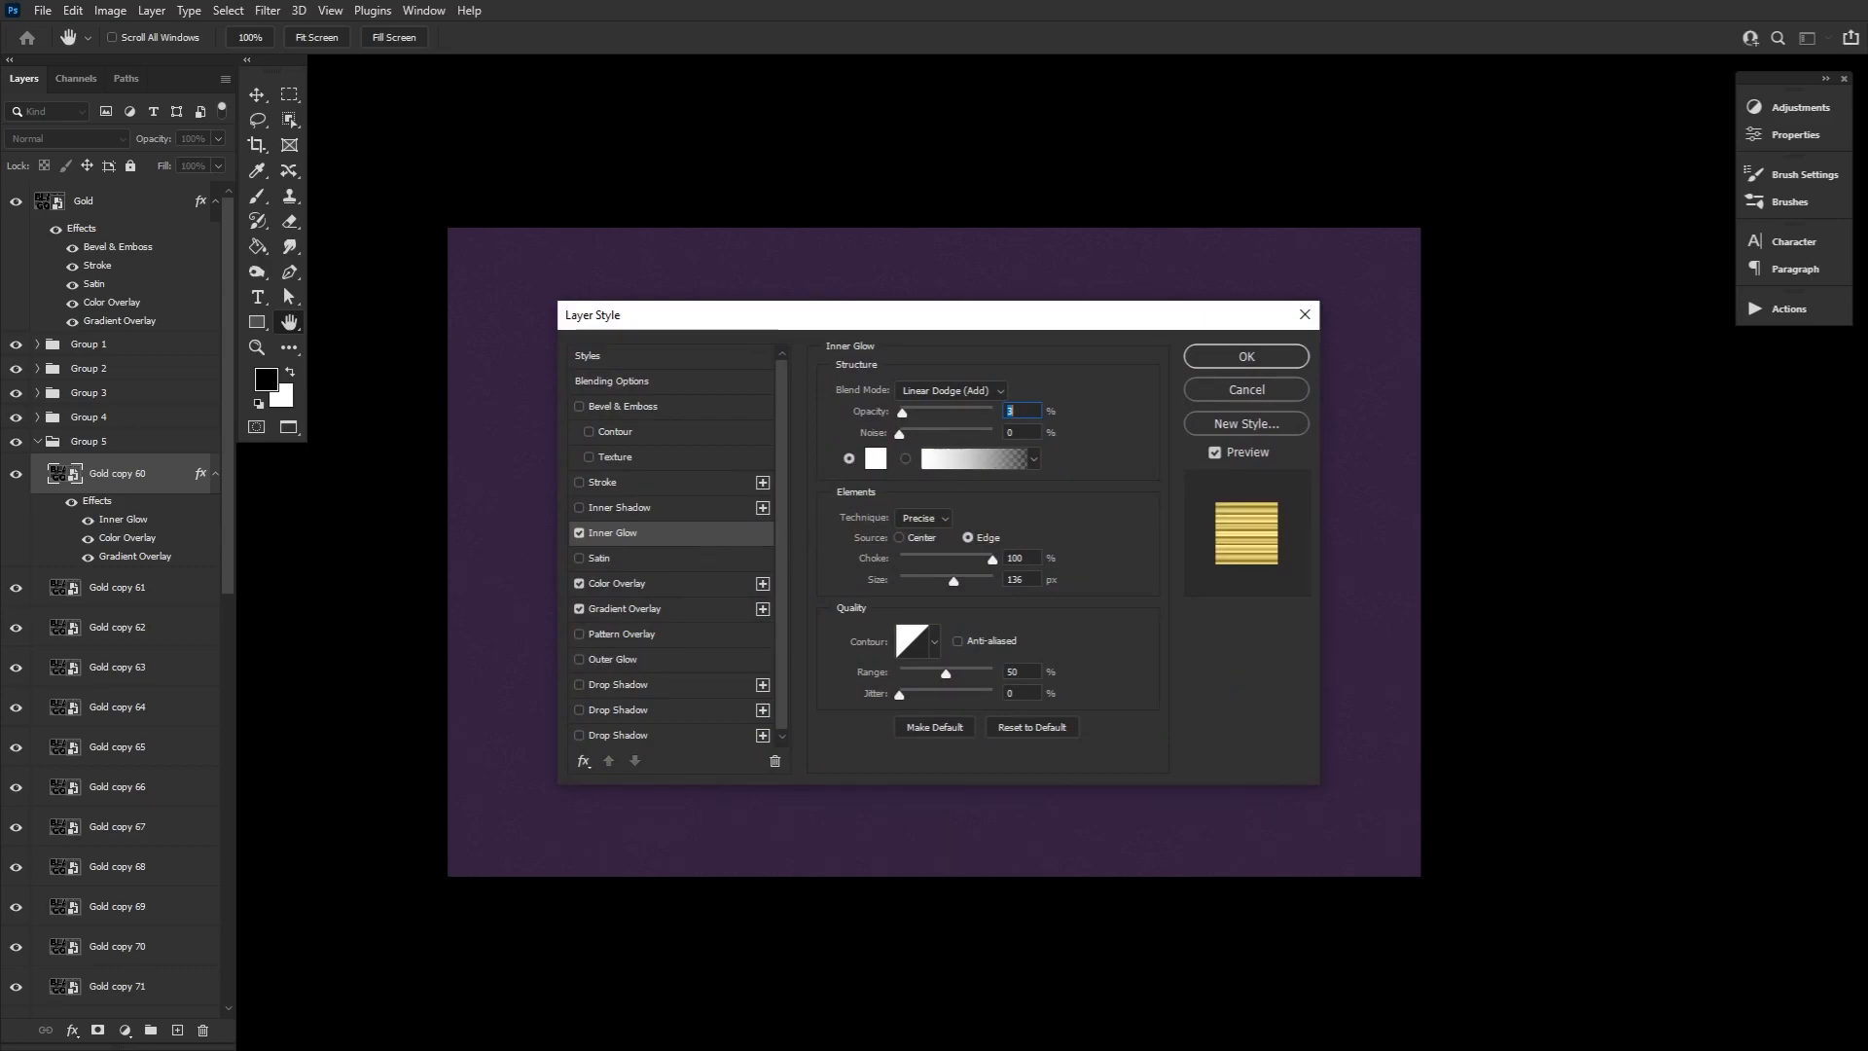
{"action": "left_click", "coordinate": [980, 390]}
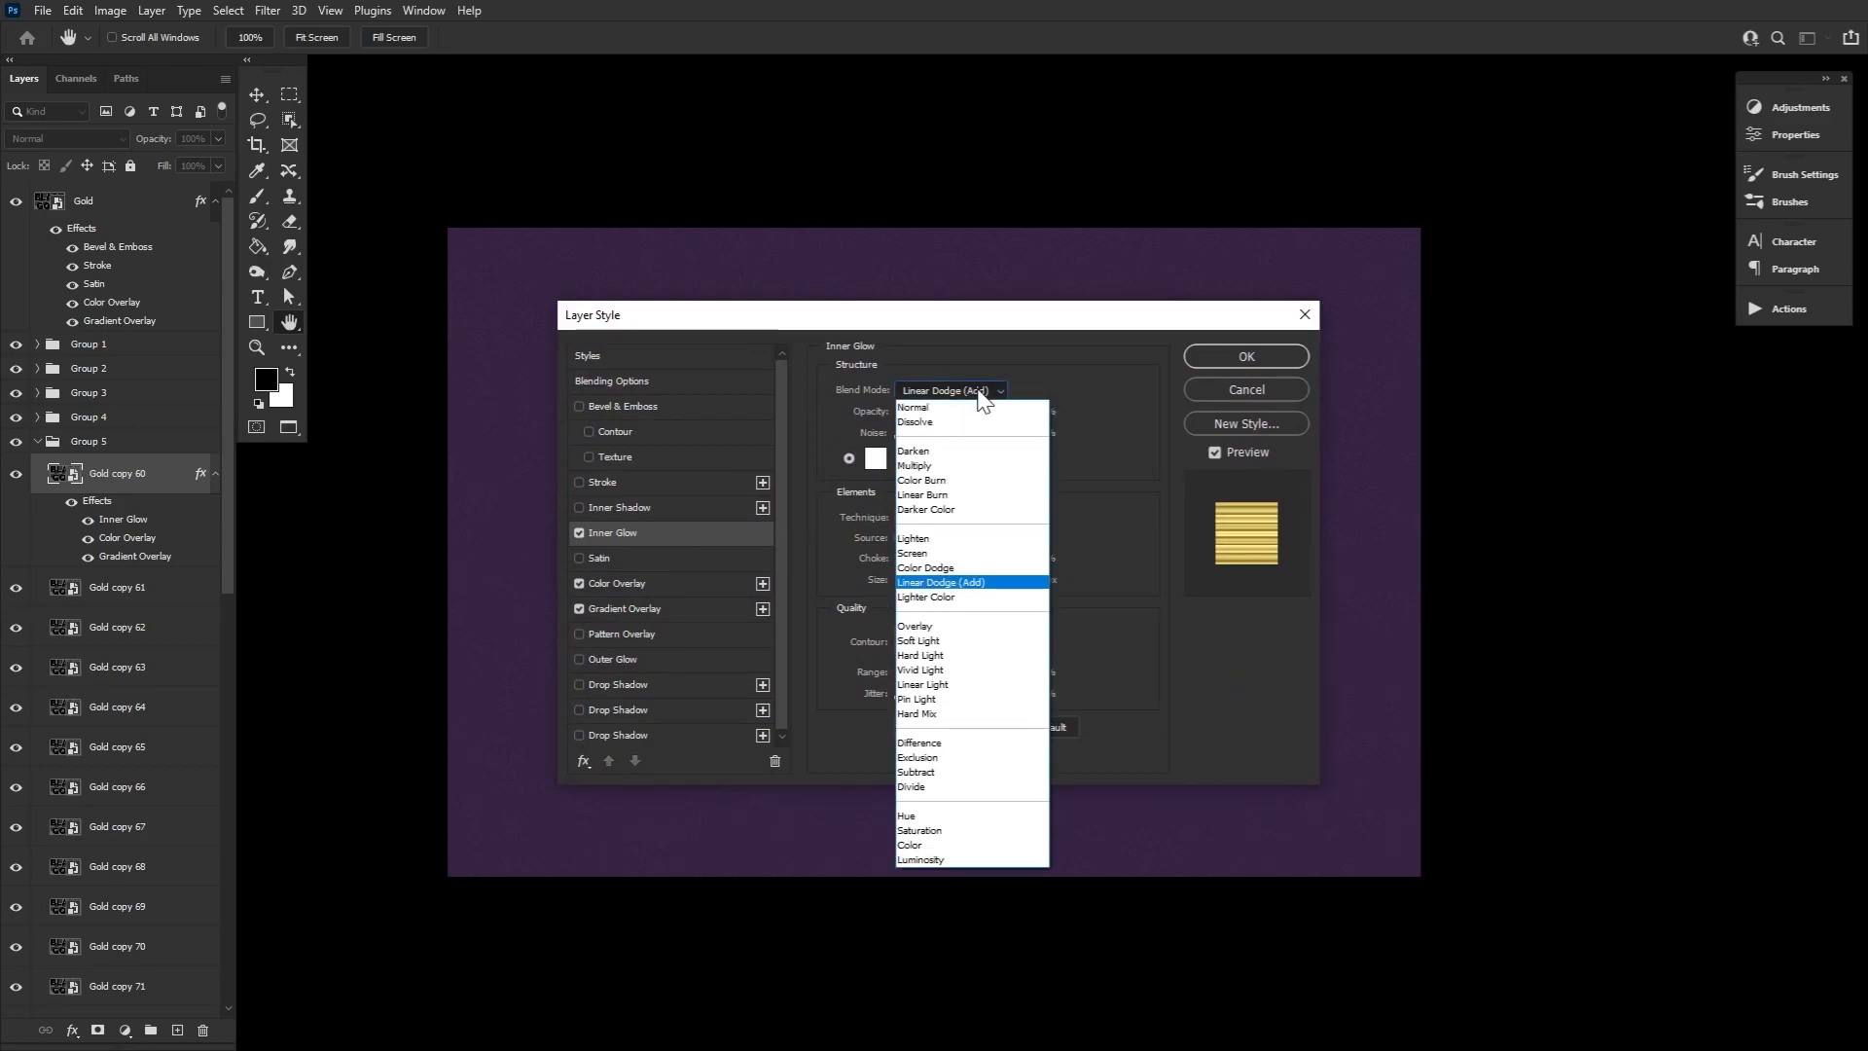
{"action": "left_click", "coordinate": [961, 494]}
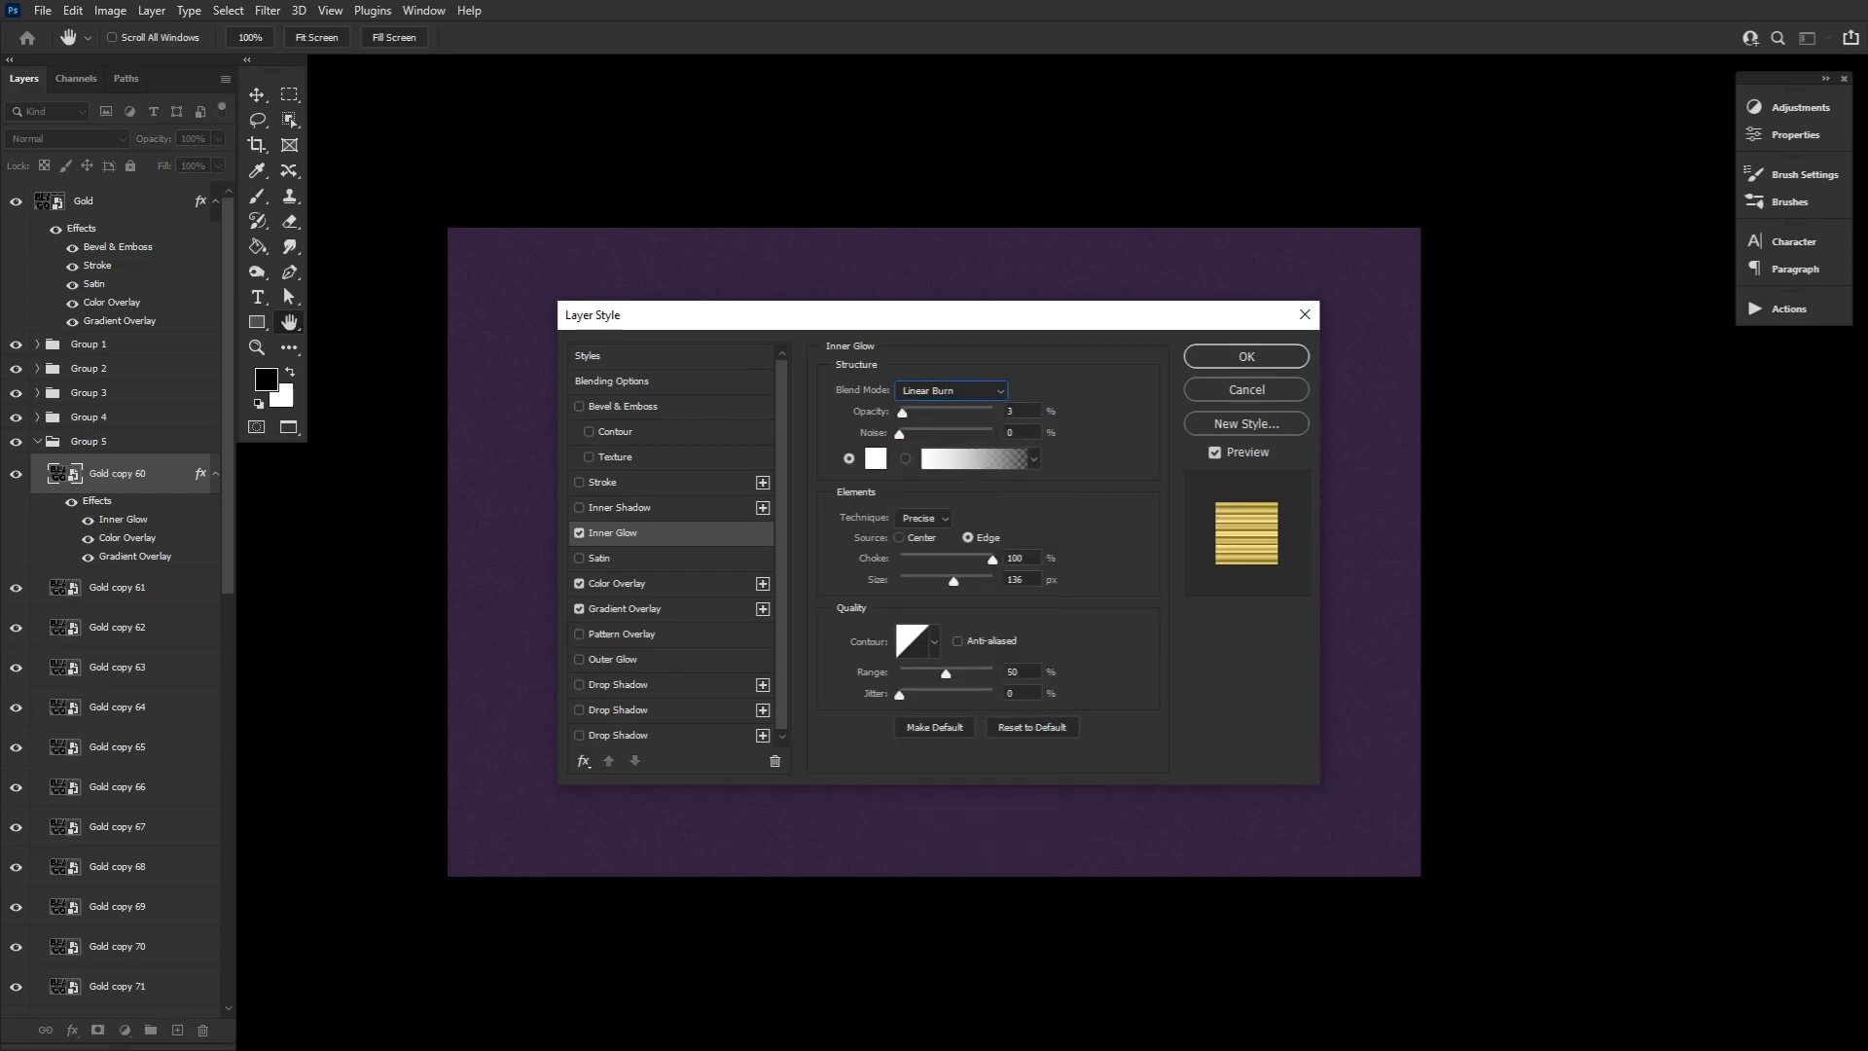
{"action": "left_click", "coordinate": [875, 458]}
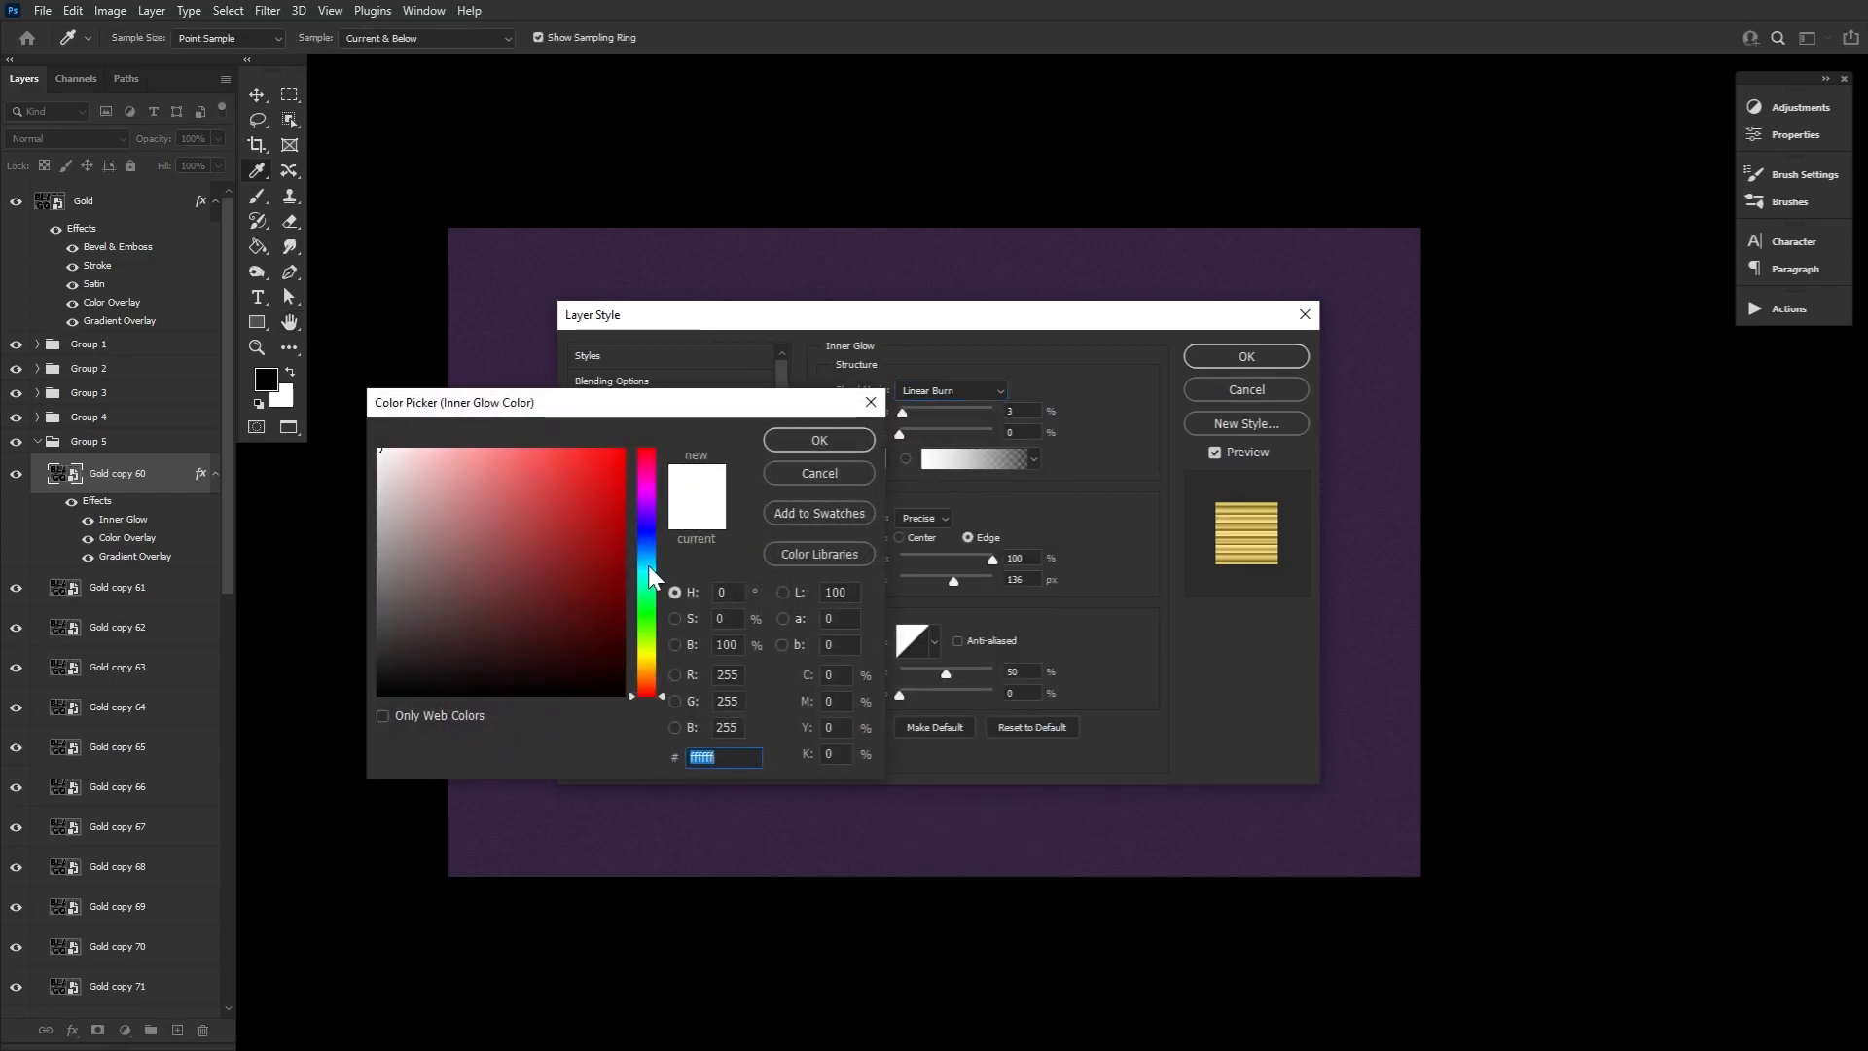
{"action": "left_click", "coordinate": [454, 683]}
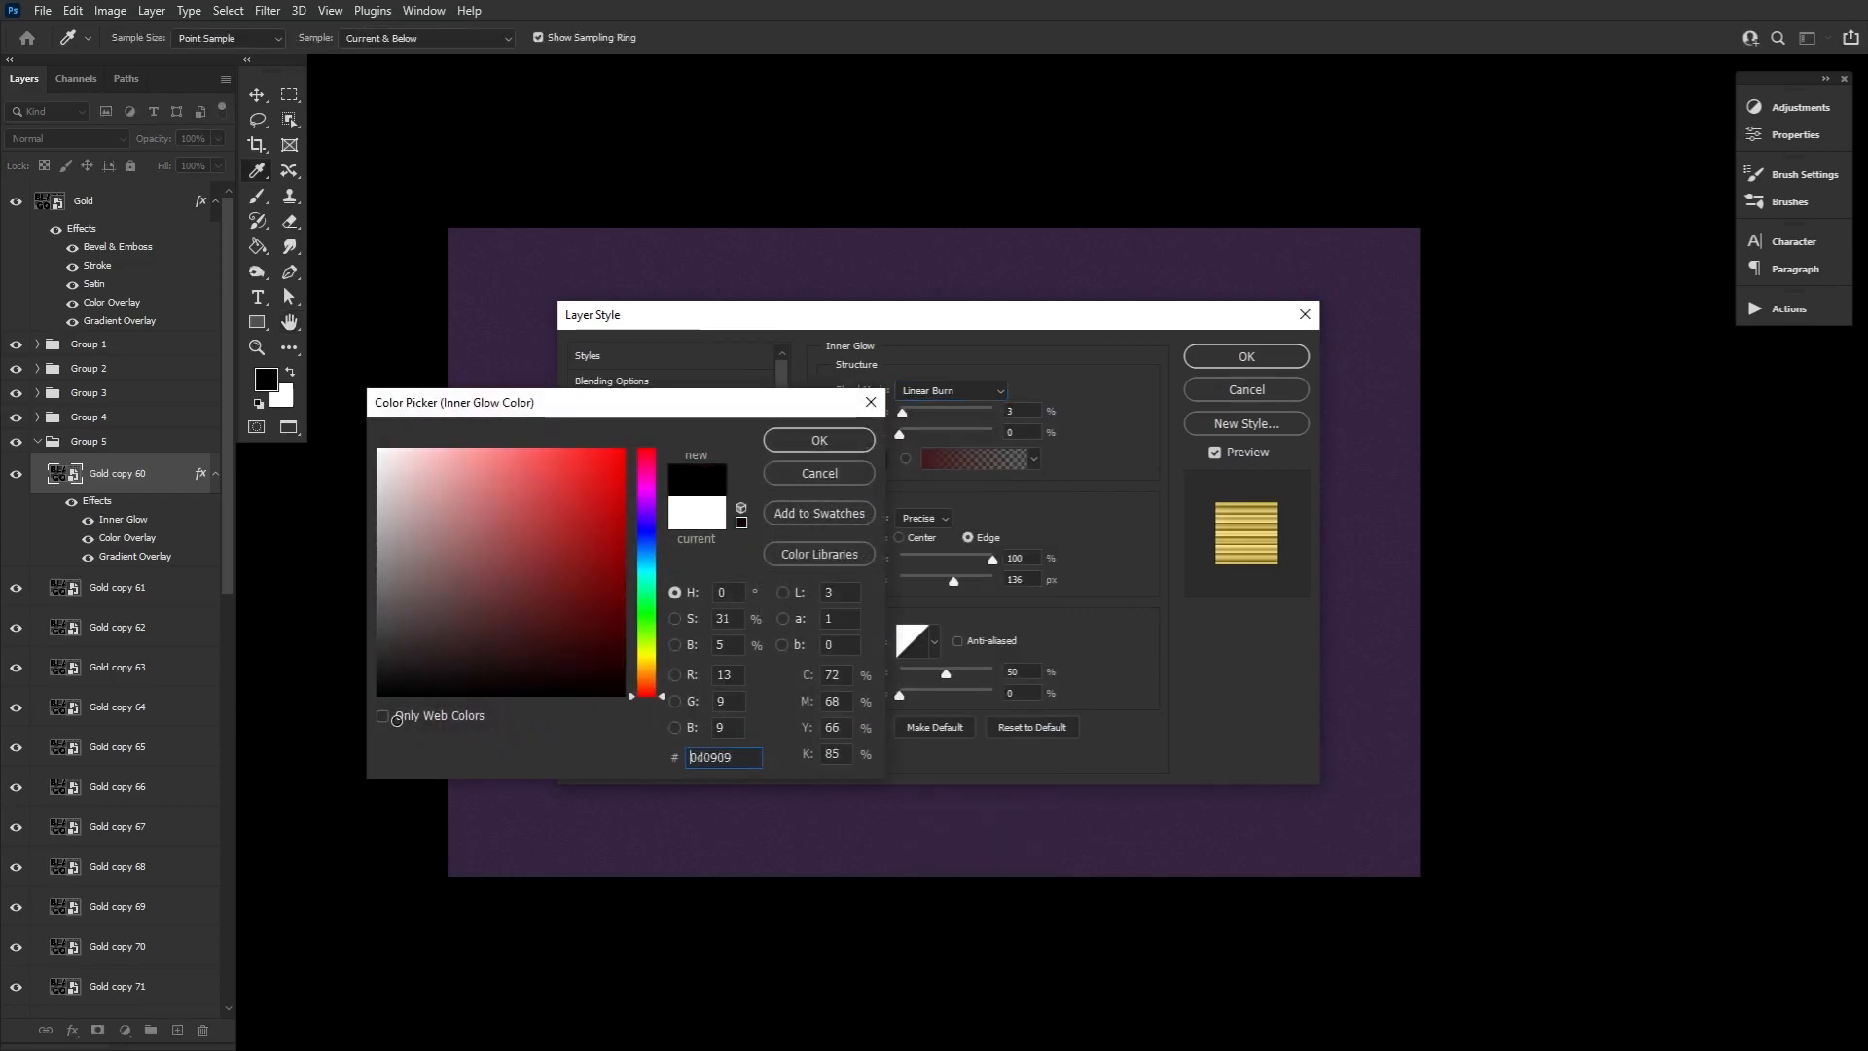
{"action": "left_click", "coordinate": [819, 440]}
{"action": "left_click", "coordinate": [1247, 356]}
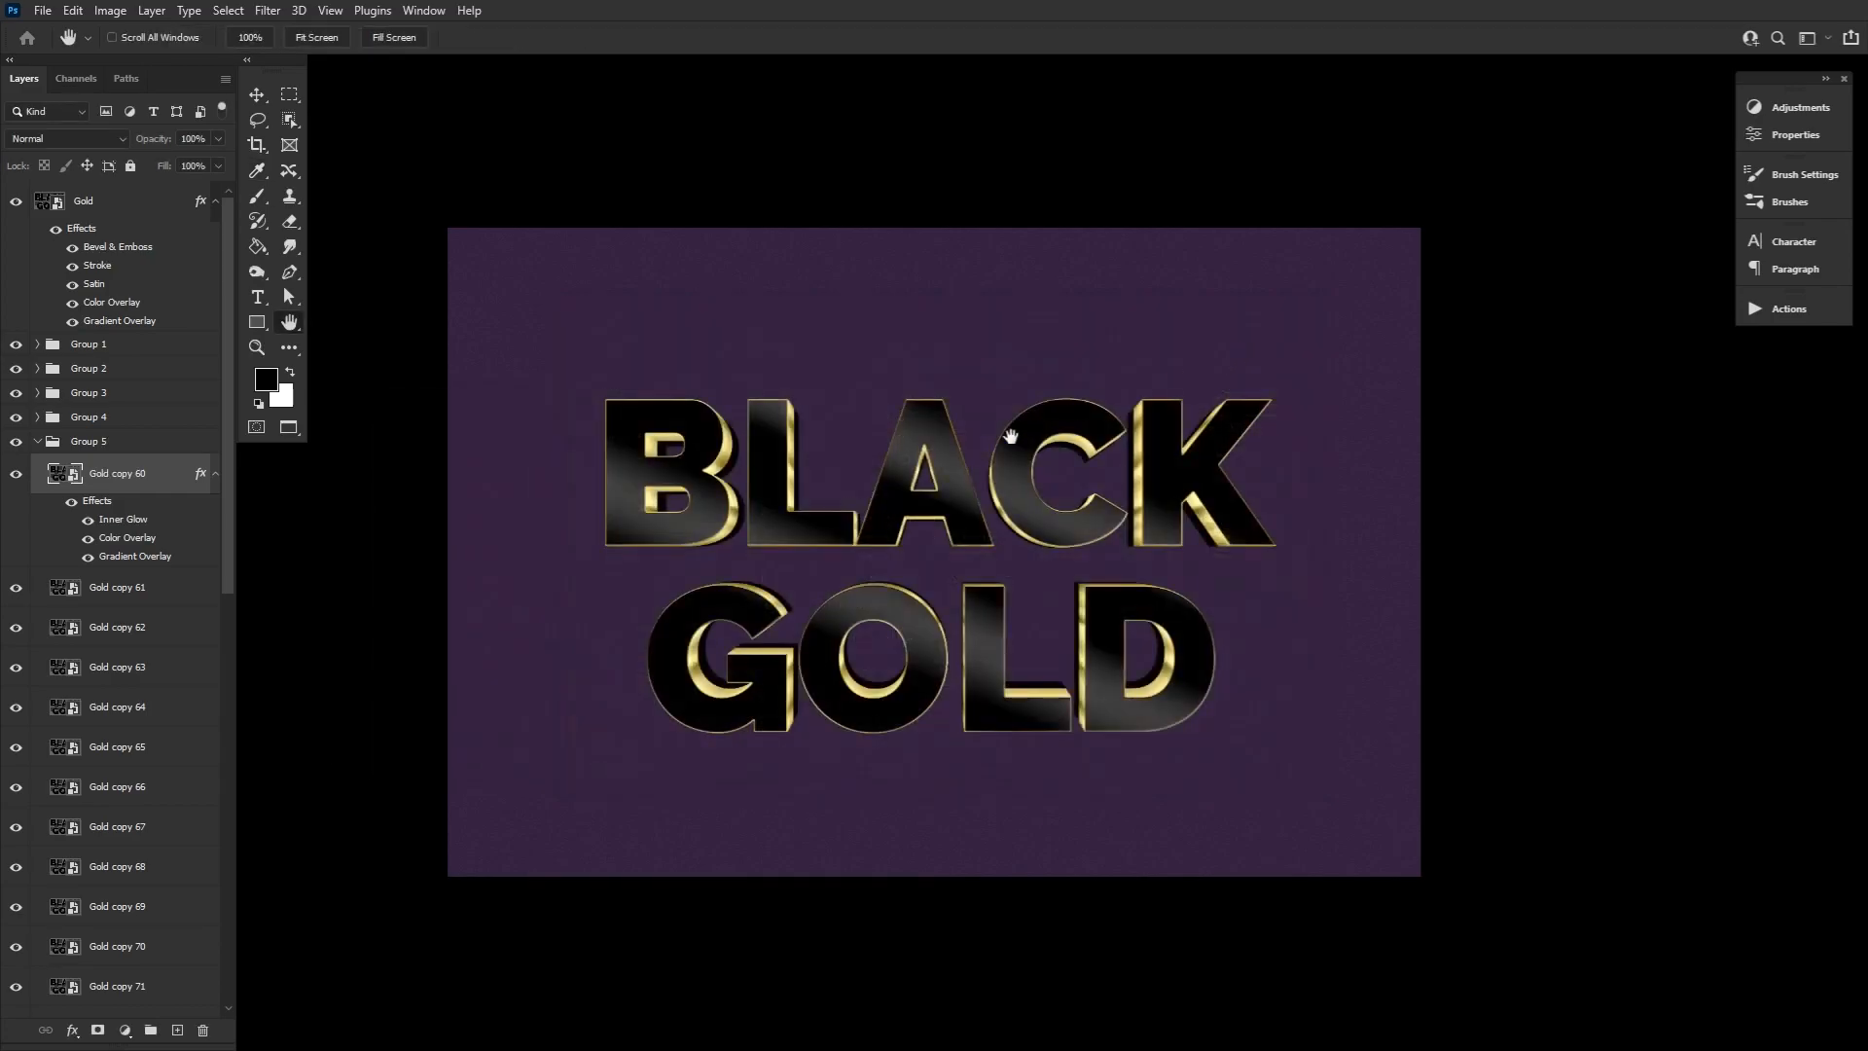
Copy Gold copy 60's layer style onto the layers Gold copy 61 through Gold copy 89, and collapse Group 5.
{"action": "right_click", "coordinate": [159, 471]}
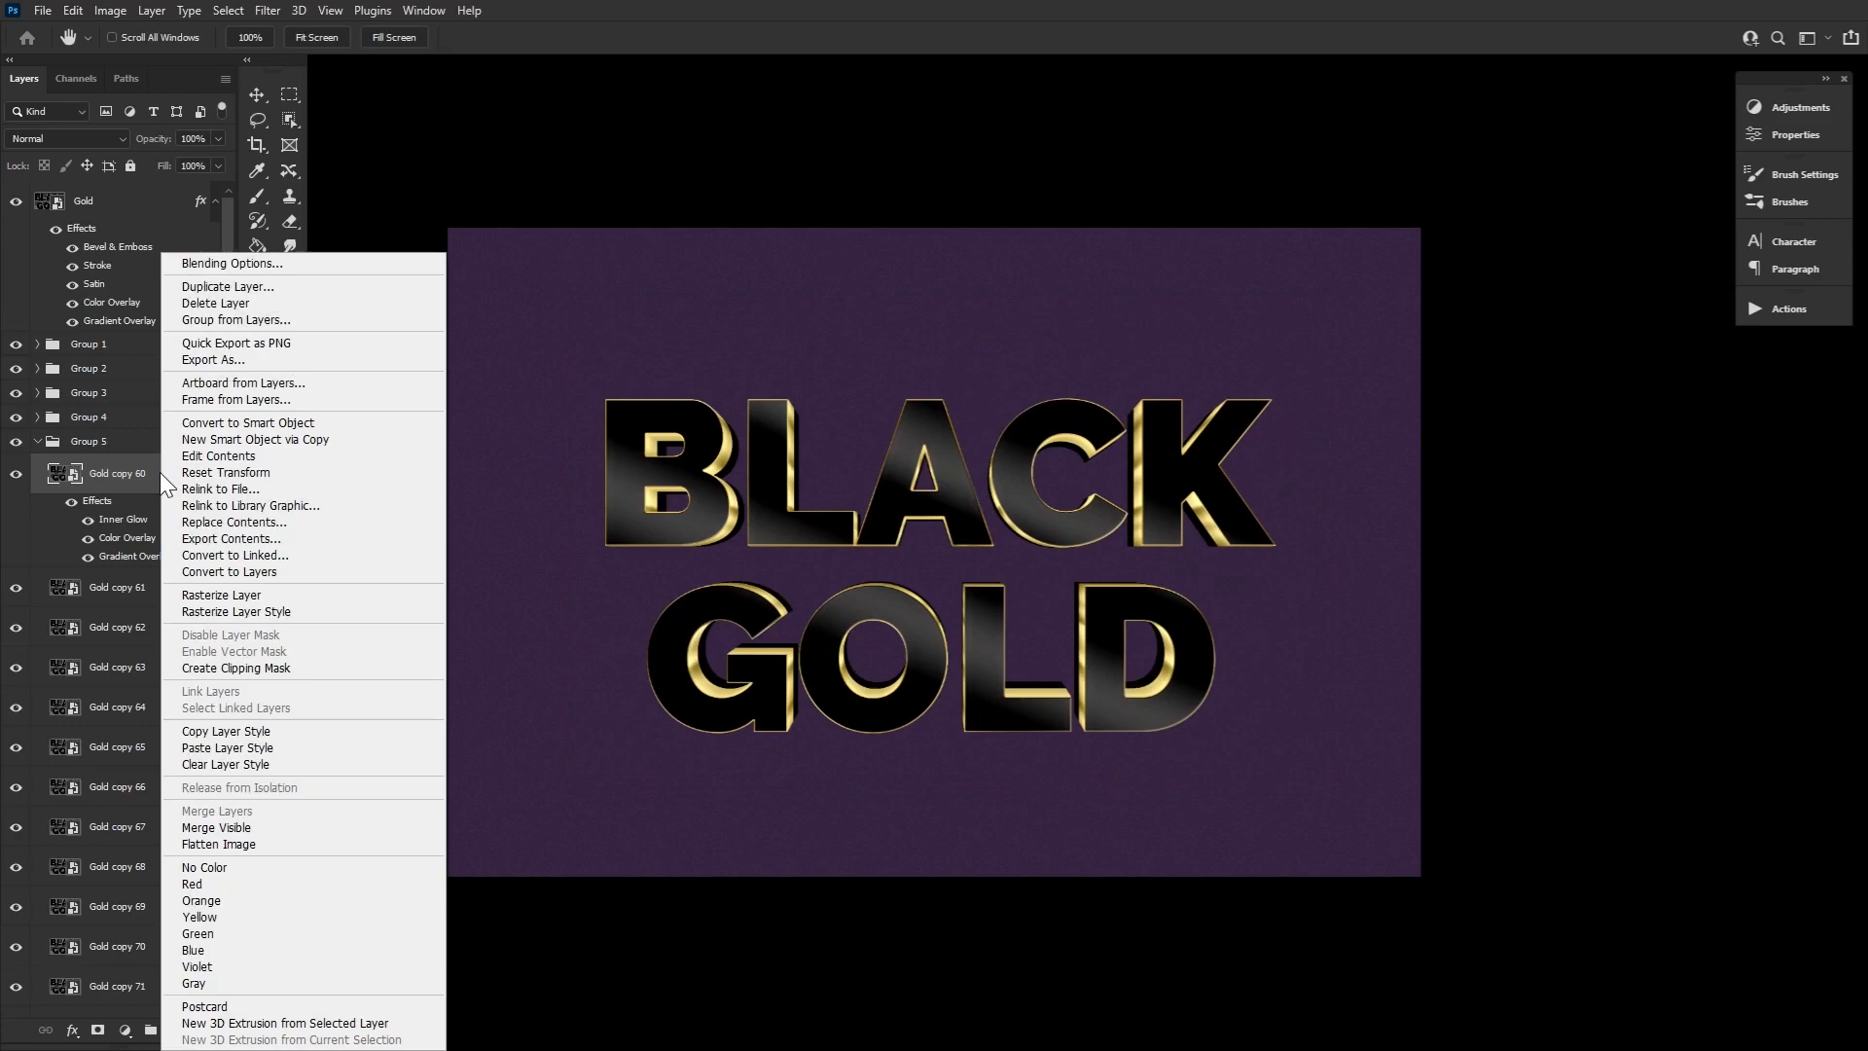
{"action": "left_click", "coordinate": [241, 730]}
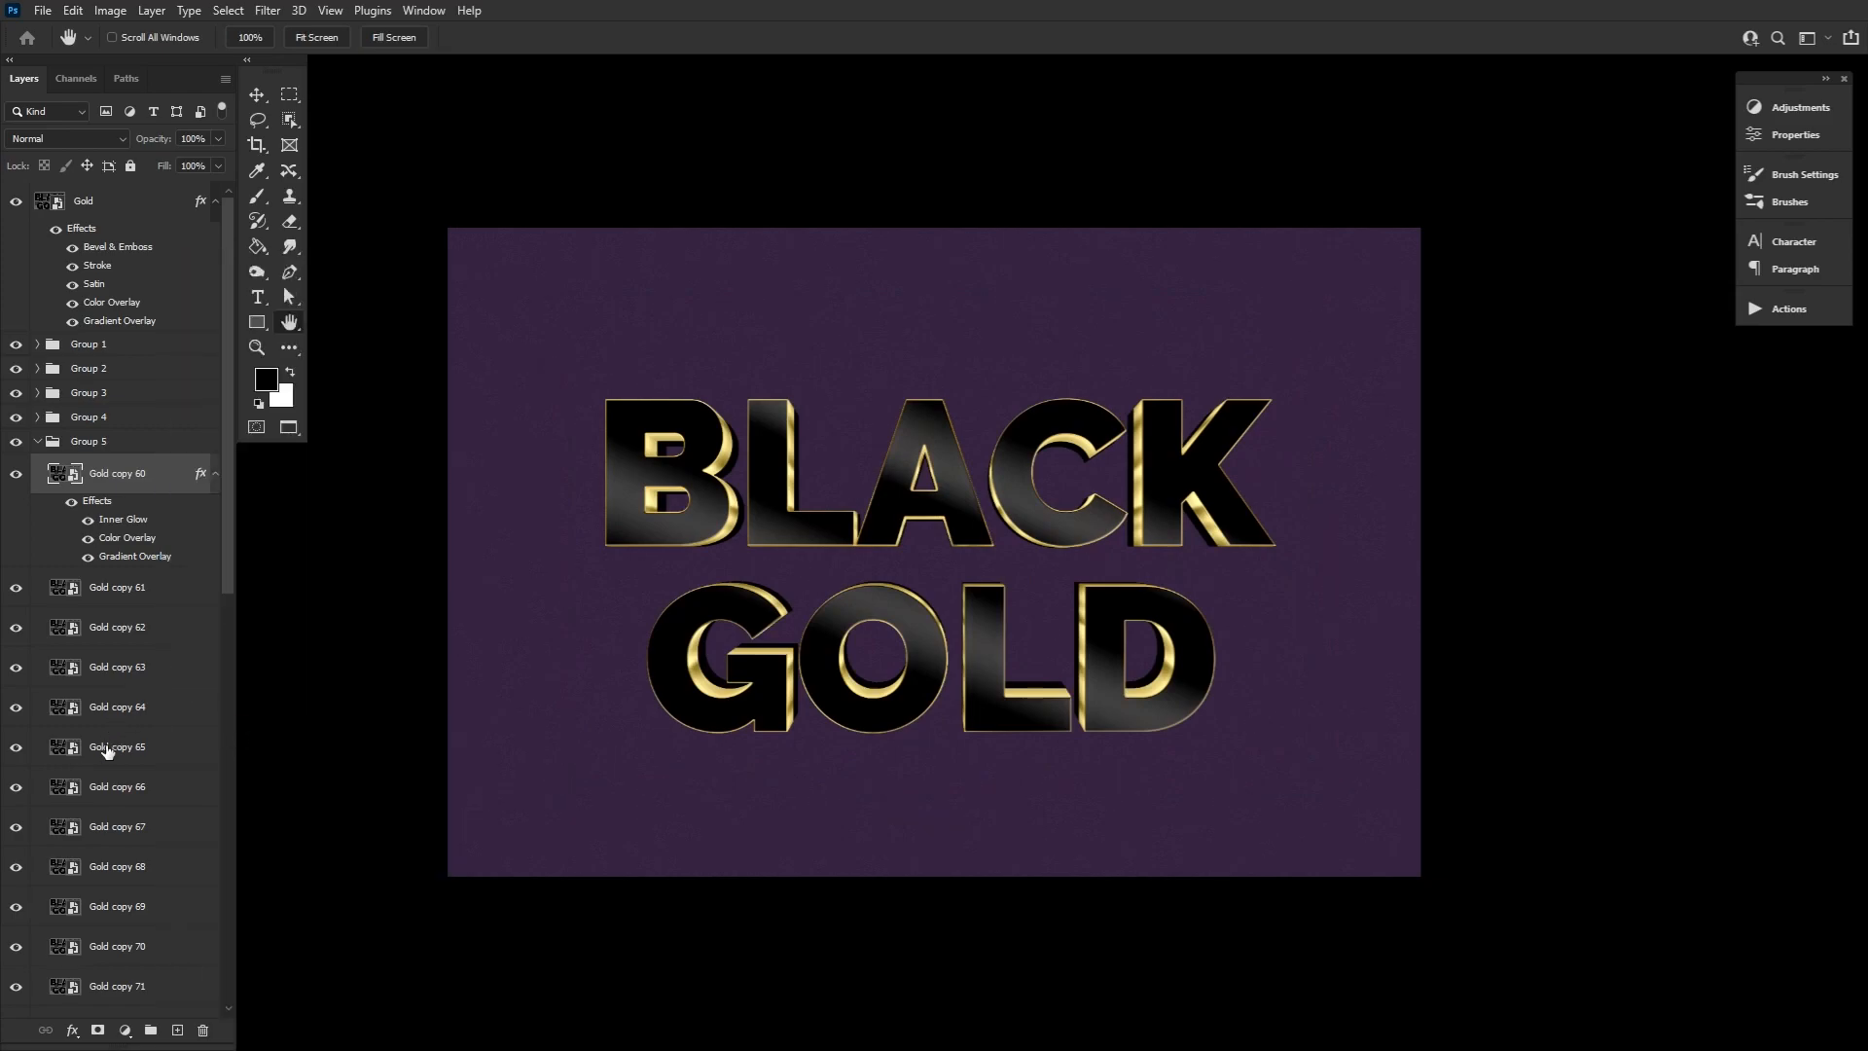
{"action": "scroll", "coordinate": [124, 796], "scroll_direction": "down", "scroll_amount": 5}
{"action": "scroll", "coordinate": [124, 796], "scroll_direction": "down", "scroll_amount": 5}
{"action": "left_click", "coordinate": [185, 852], "text": "shift"}
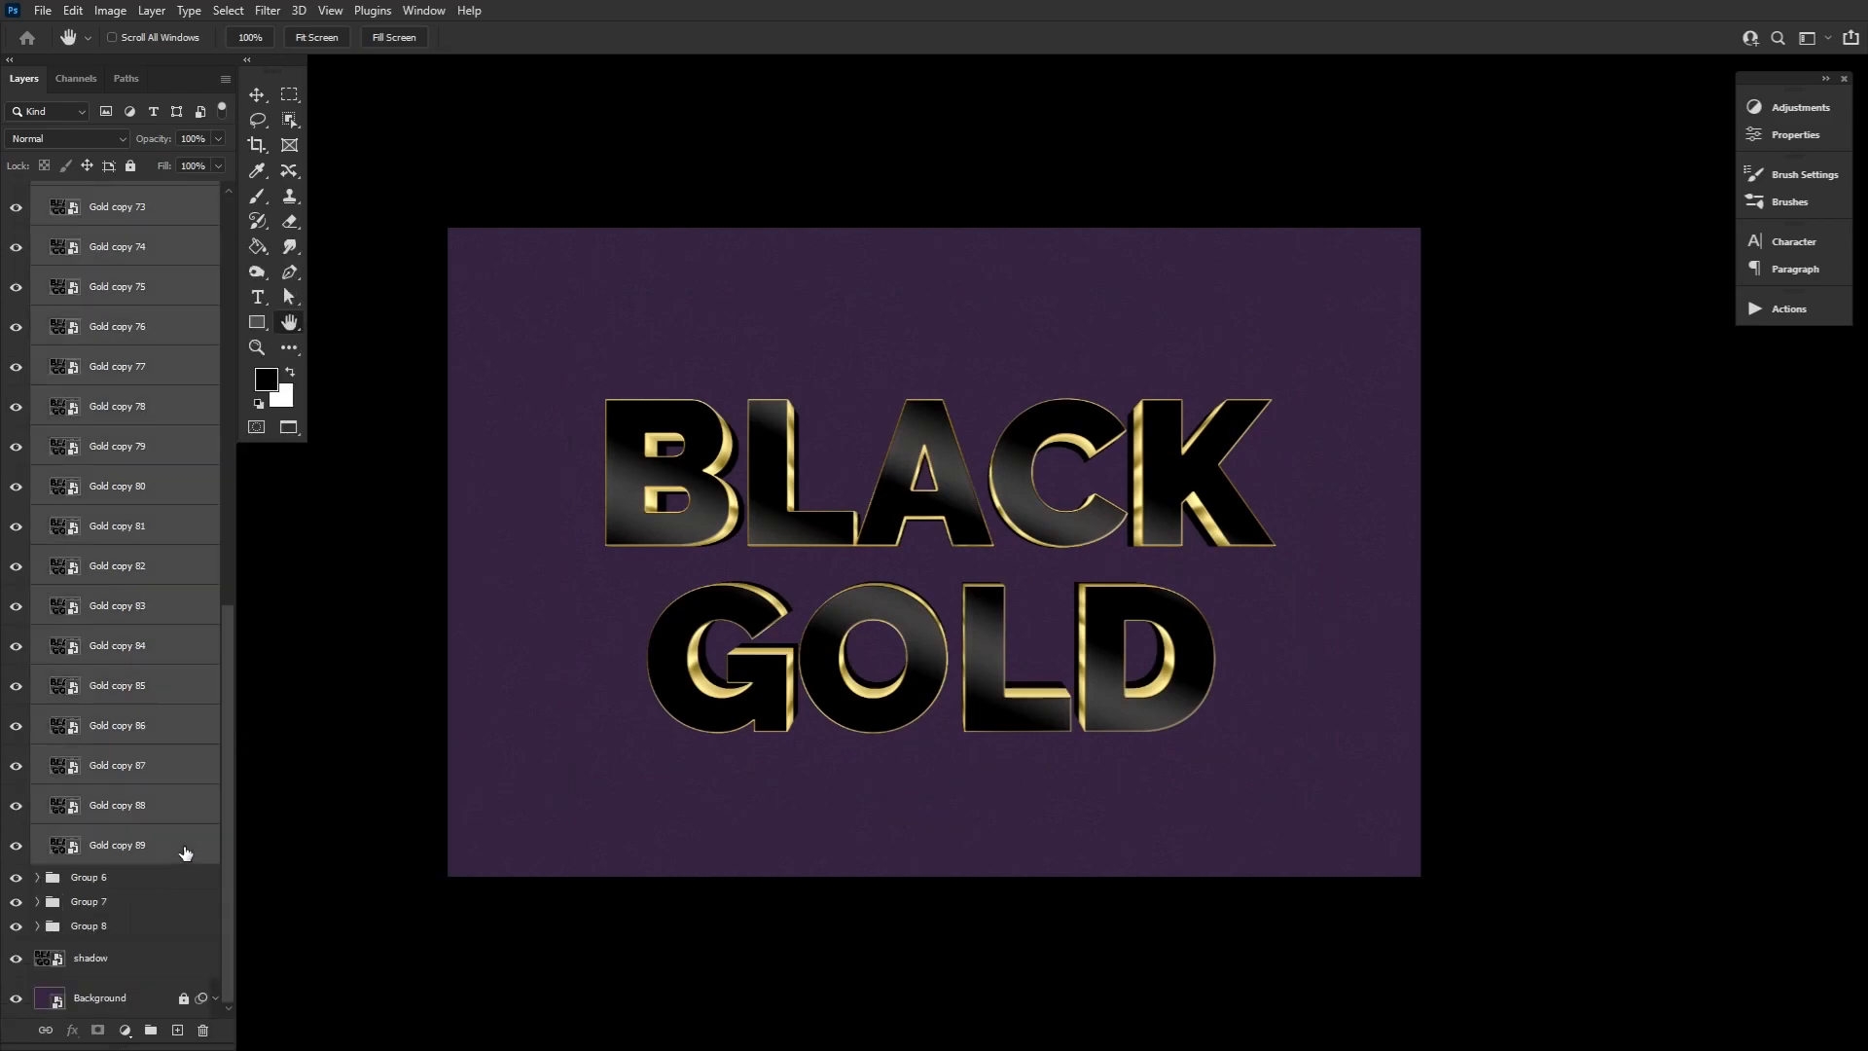
{"action": "right_click", "coordinate": [185, 852]}
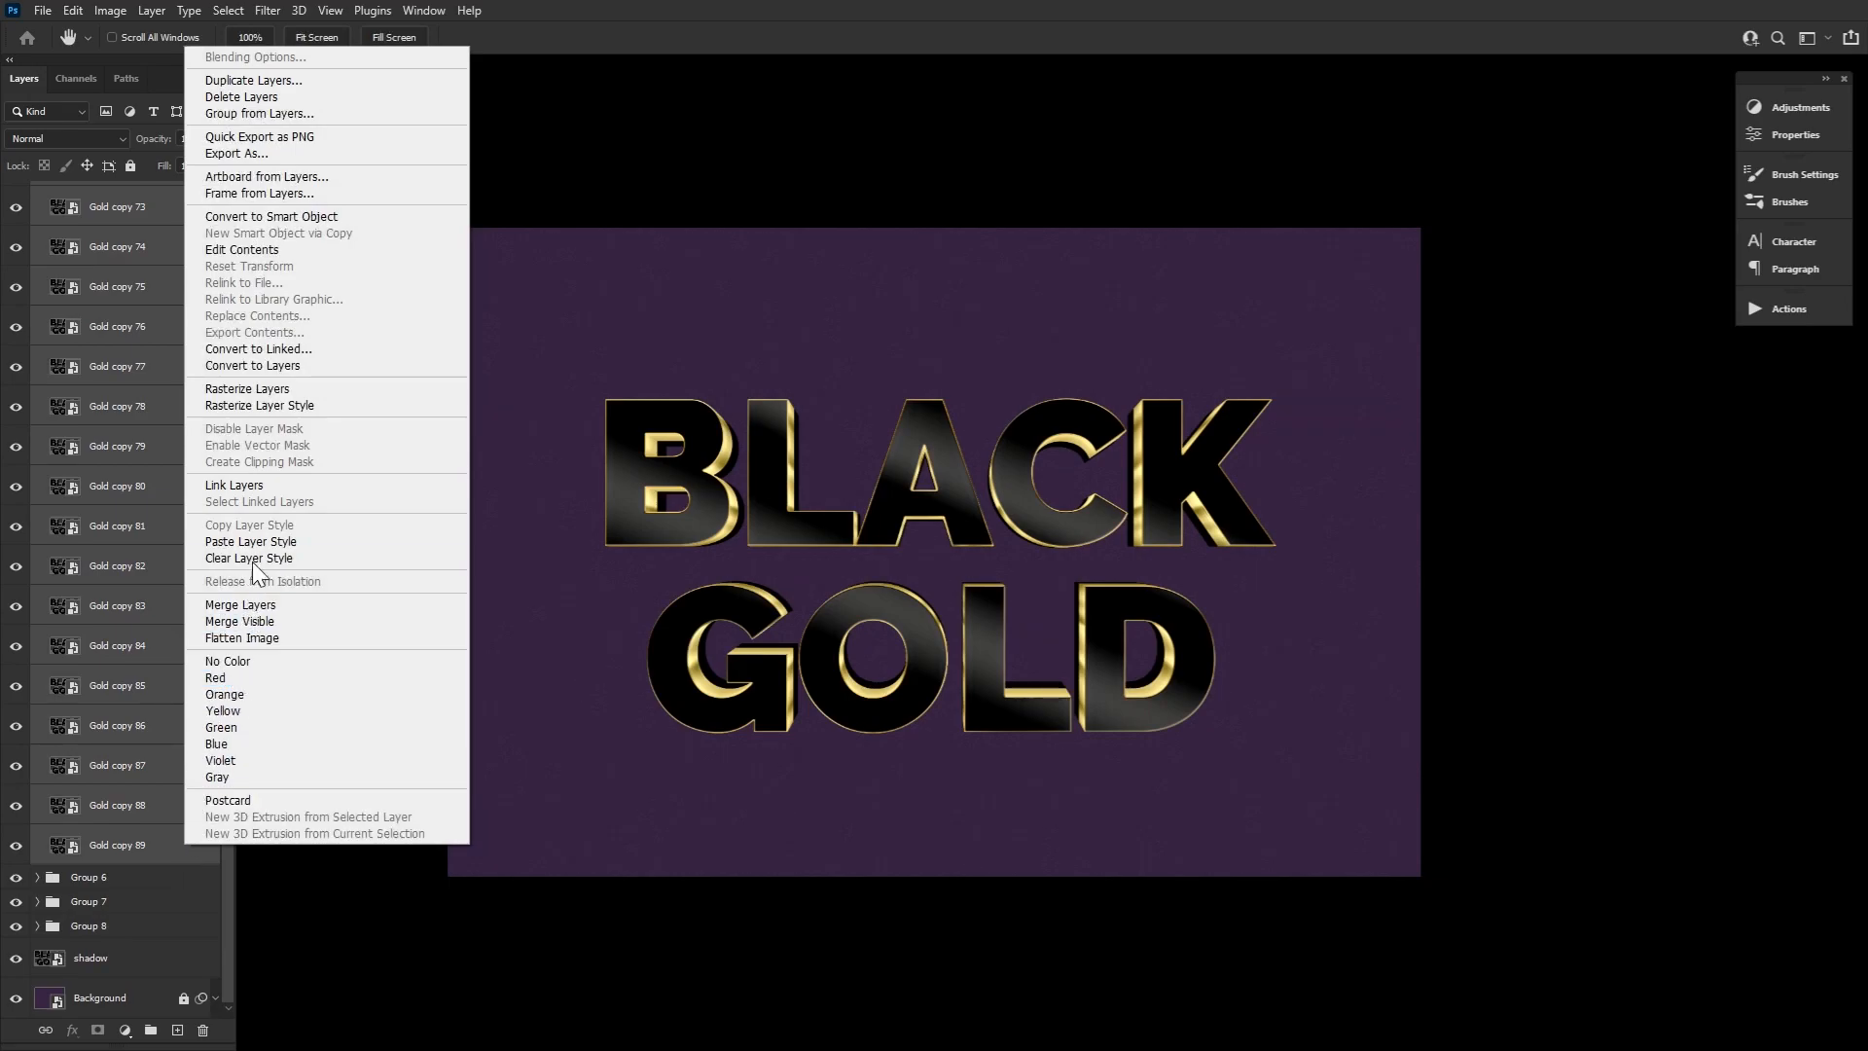
{"action": "left_click", "coordinate": [256, 542]}
{"action": "scroll", "coordinate": [219, 499], "scroll_direction": "up", "scroll_amount": 10}
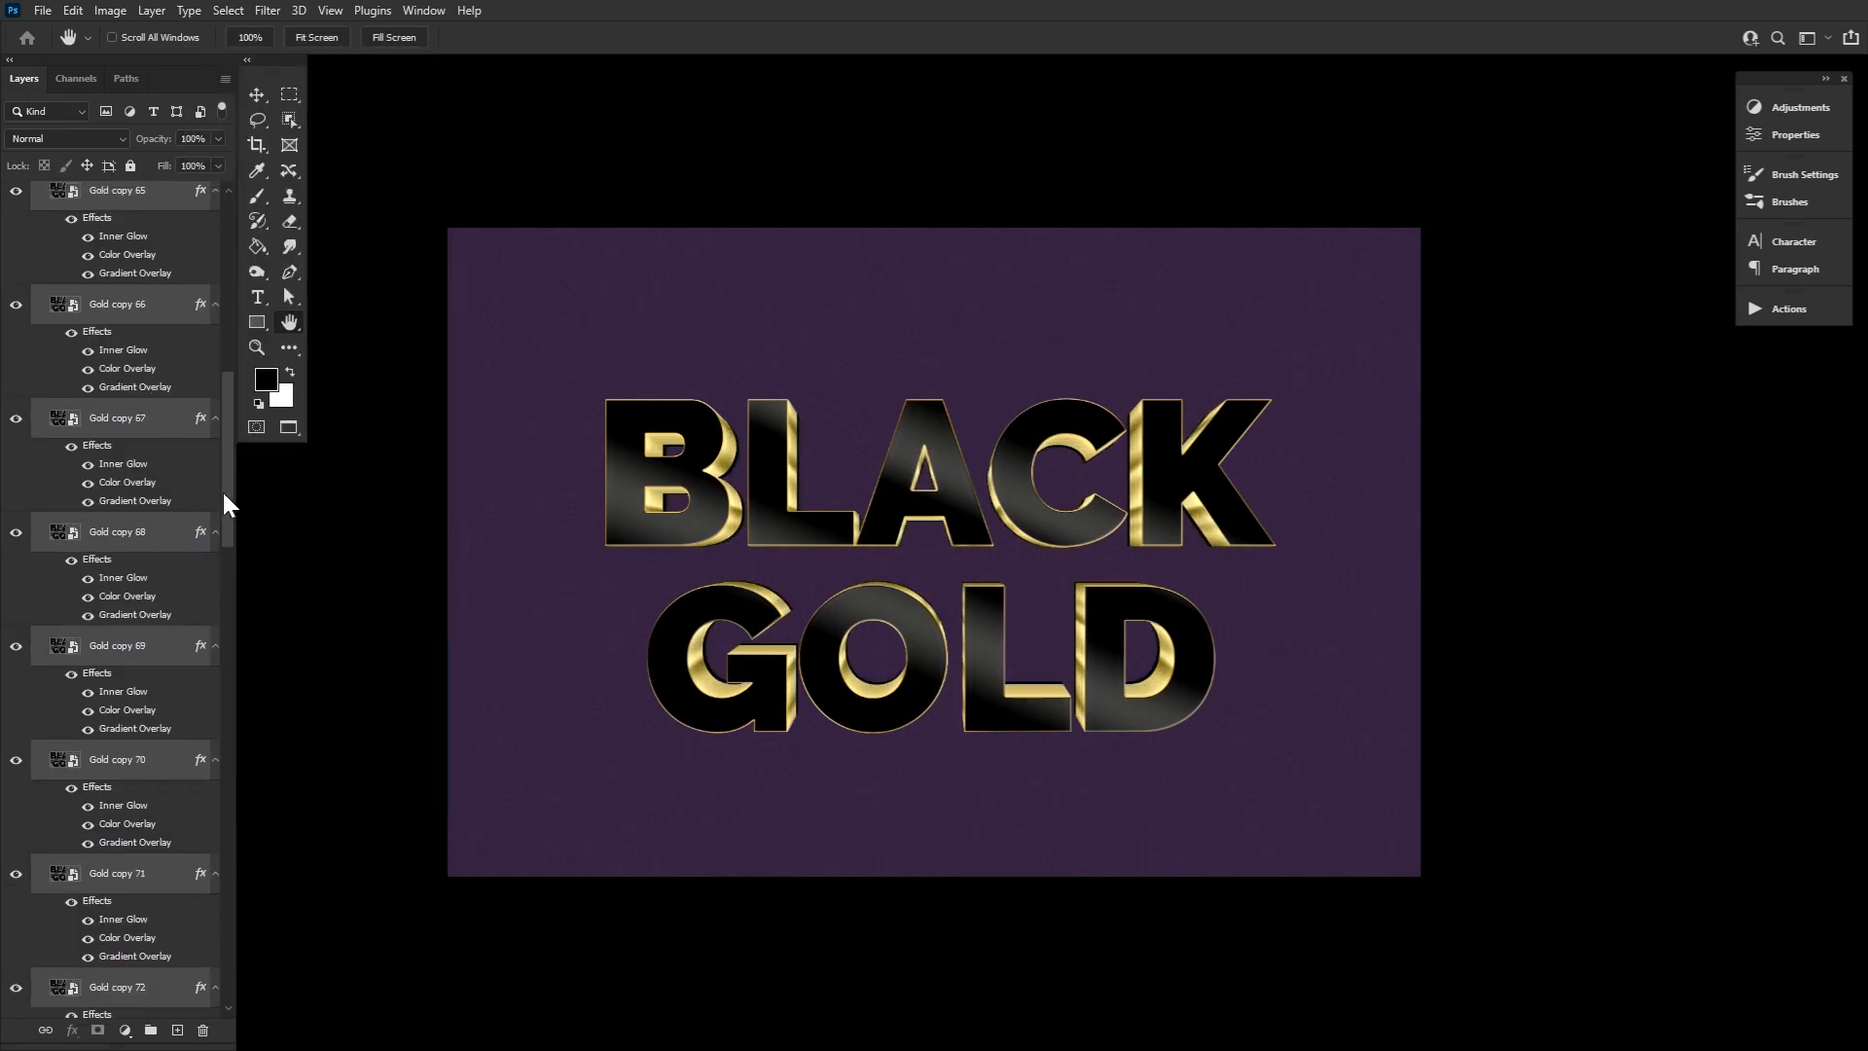
{"action": "scroll", "coordinate": [196, 344], "scroll_direction": "up", "scroll_amount": 2}
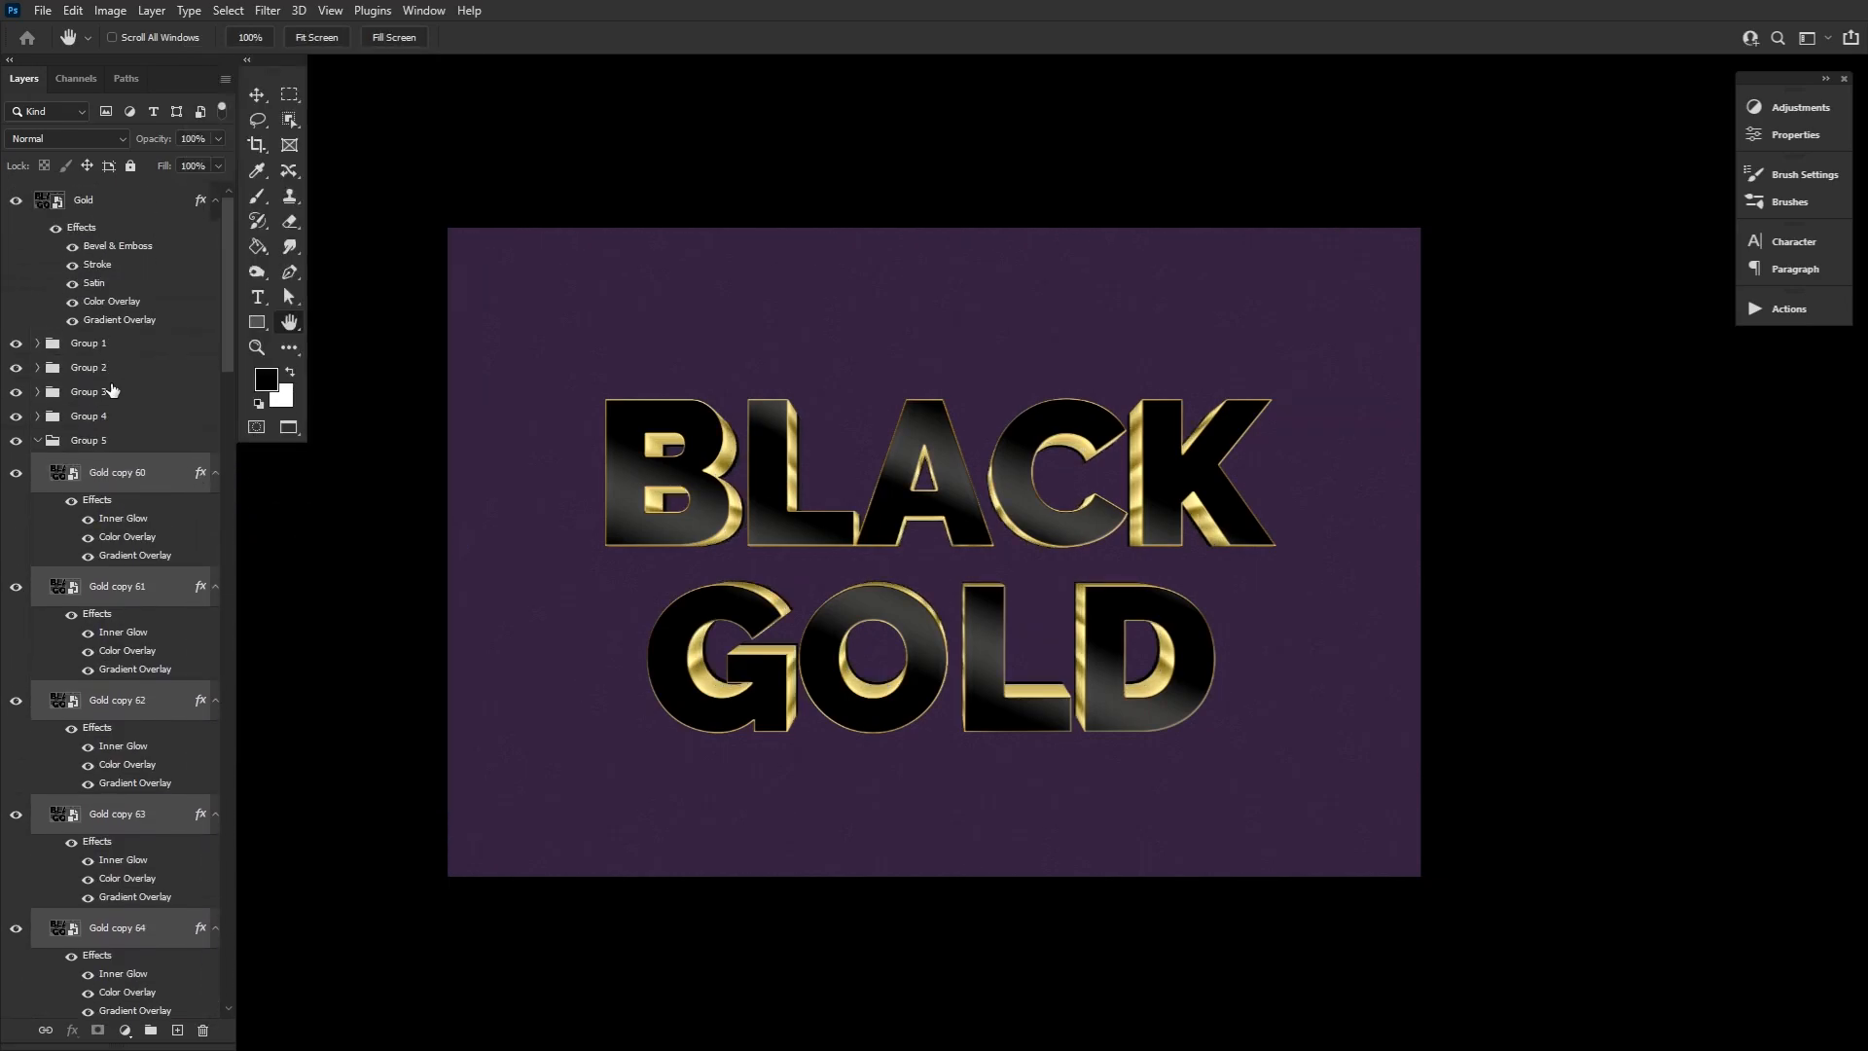
{"action": "left_click", "coordinate": [37, 441]}
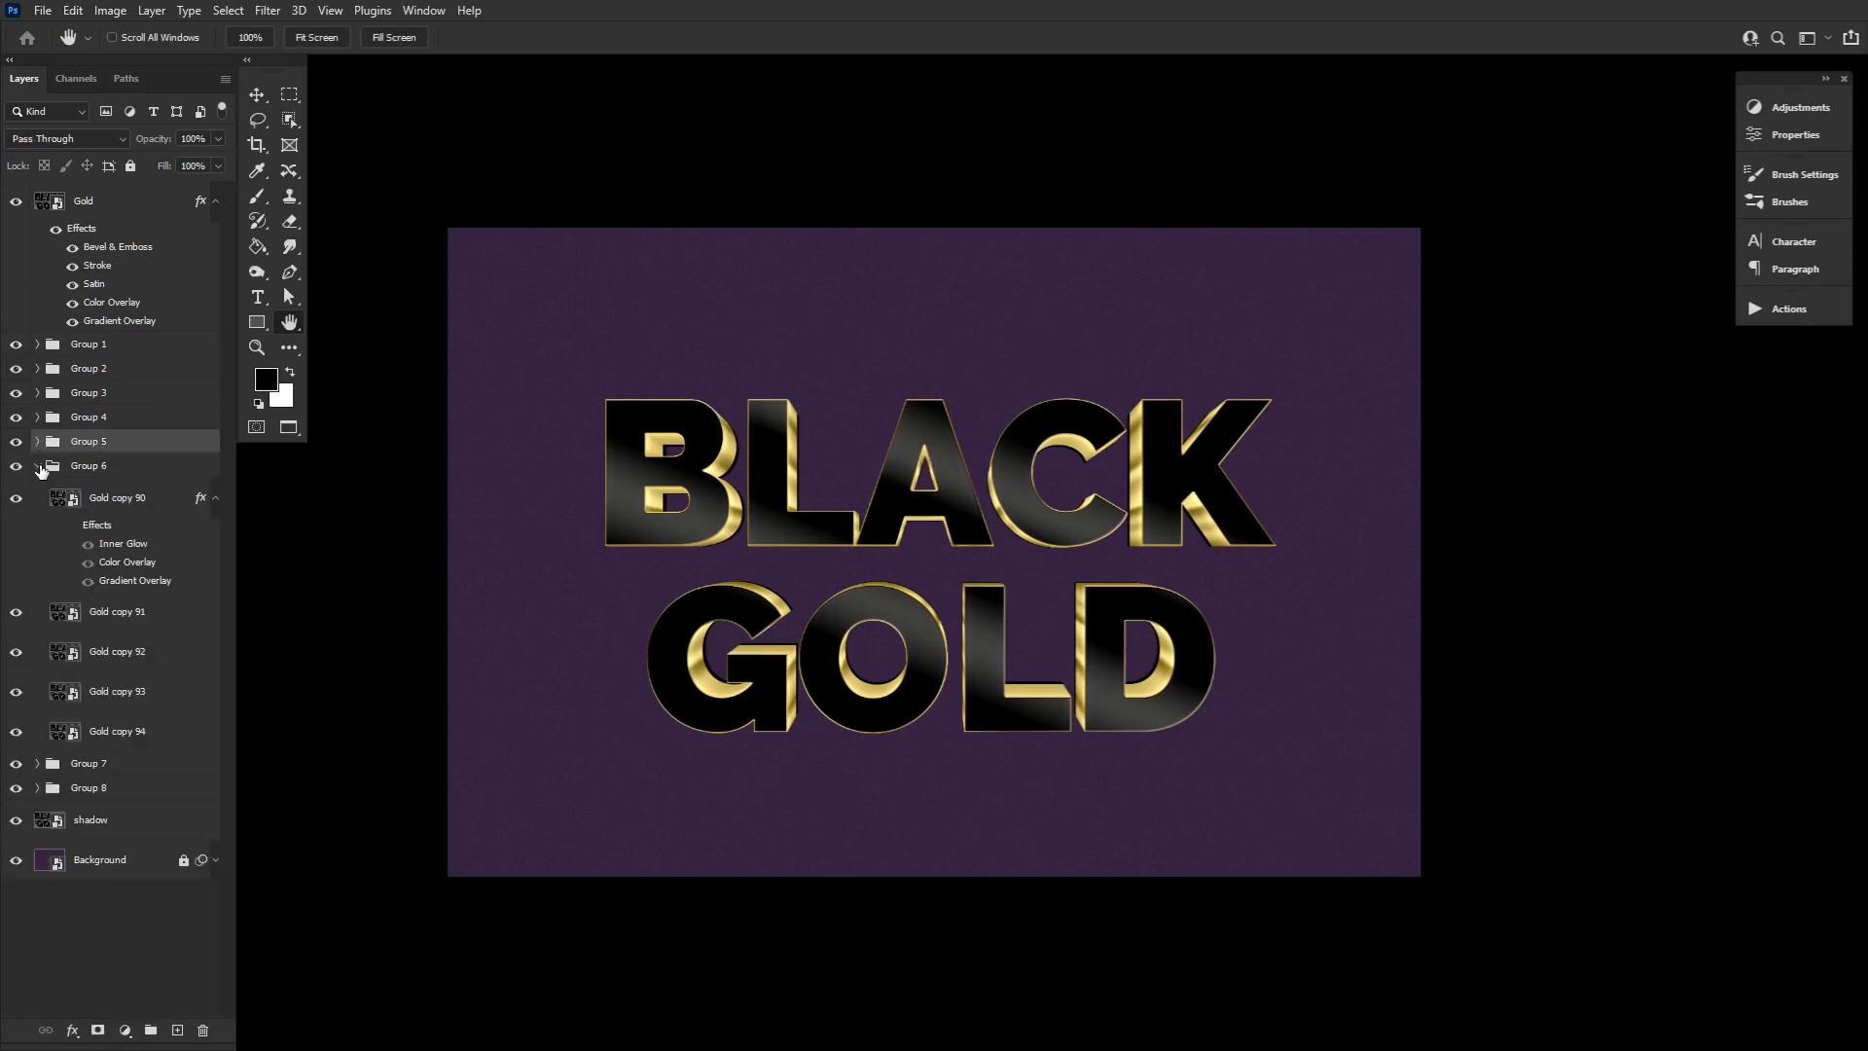
Paste the copied layer style onto Gold copy 90 in Group 6 and set its Inner Glow opacity to 10%.
{"action": "left_click", "coordinate": [163, 497]}
{"action": "right_click", "coordinate": [162, 495]}
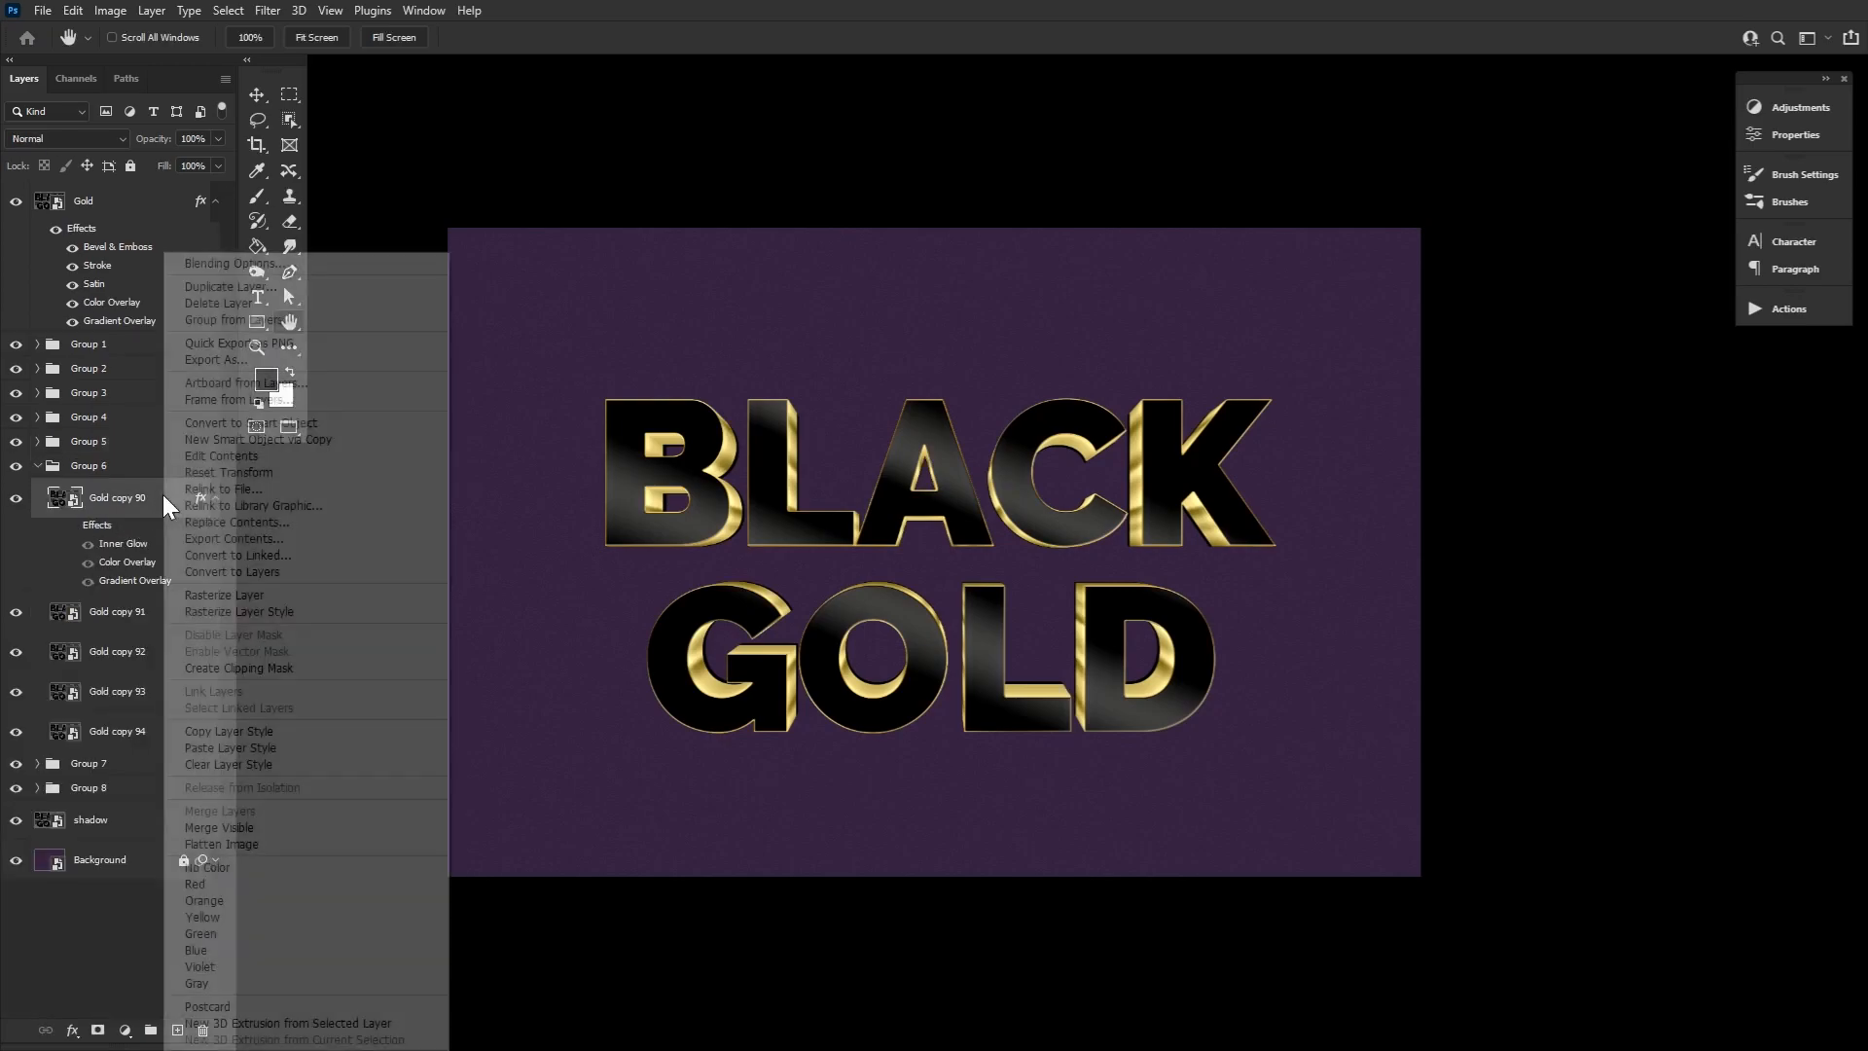
{"action": "left_click", "coordinate": [230, 746]}
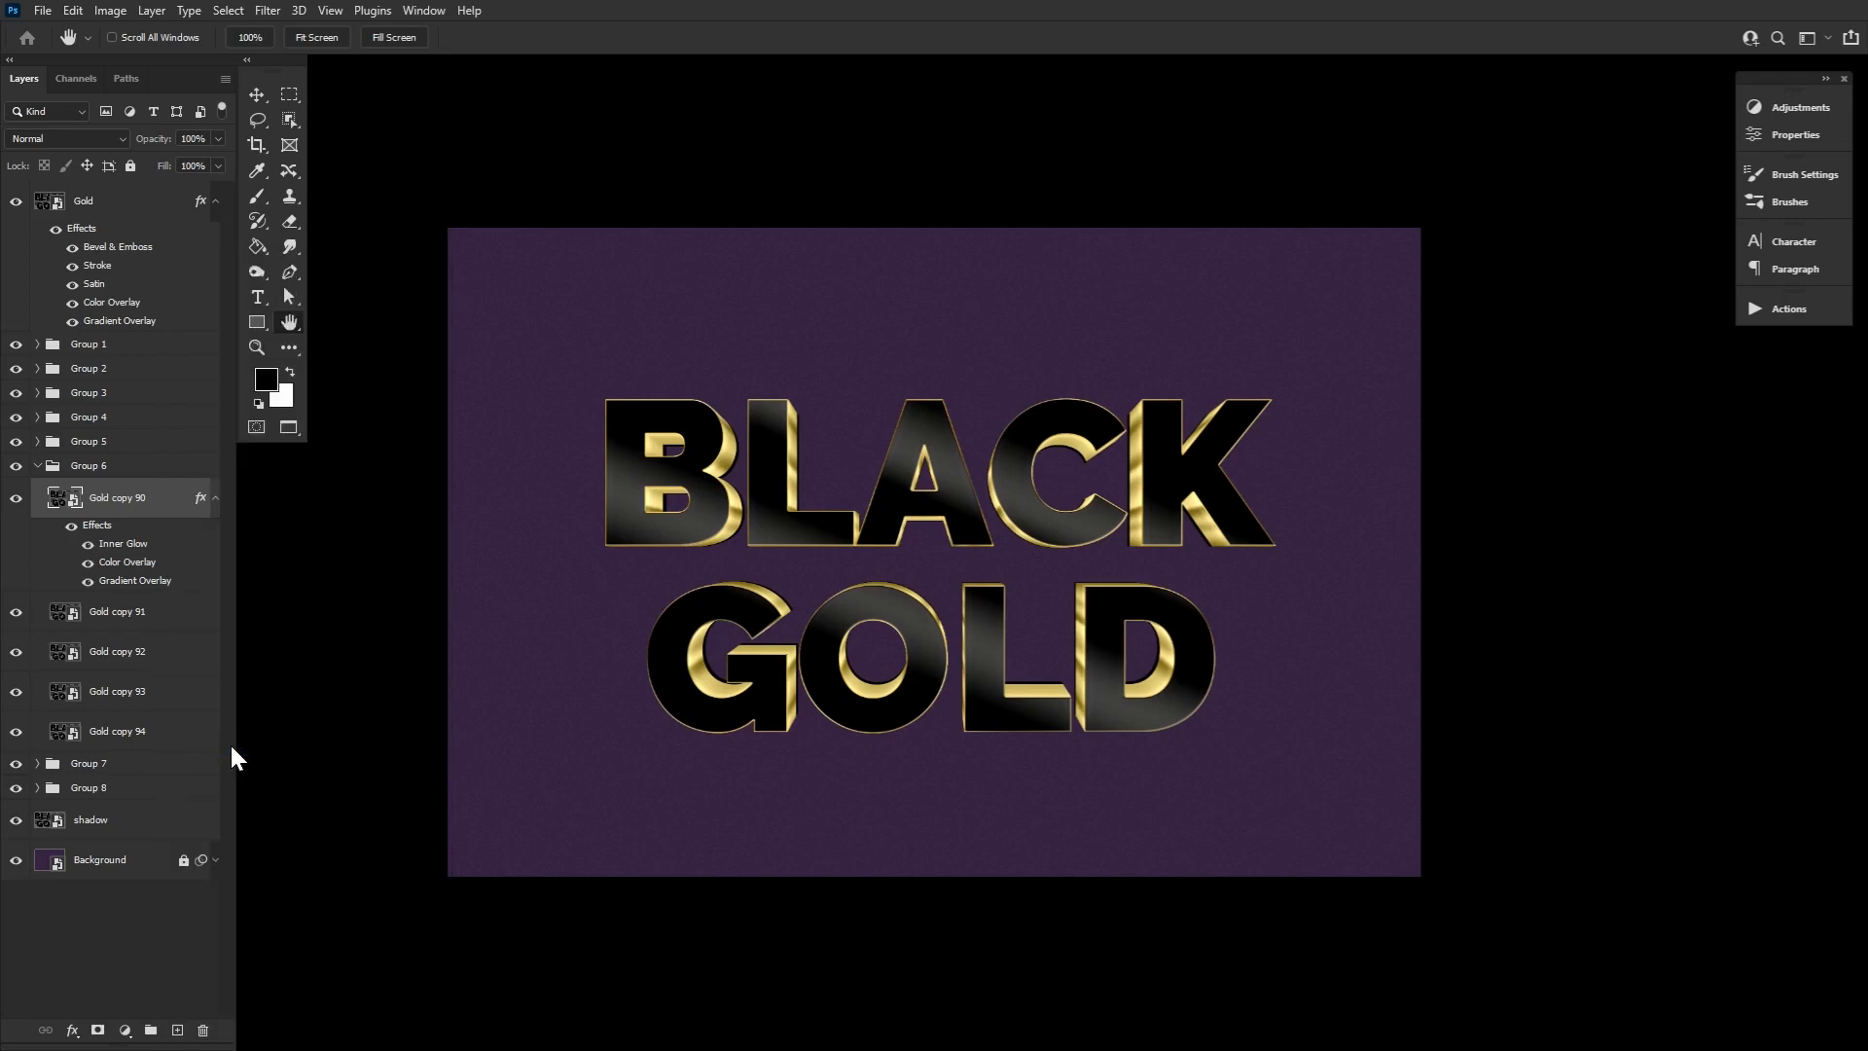
{"action": "double_click", "coordinate": [163, 548]}
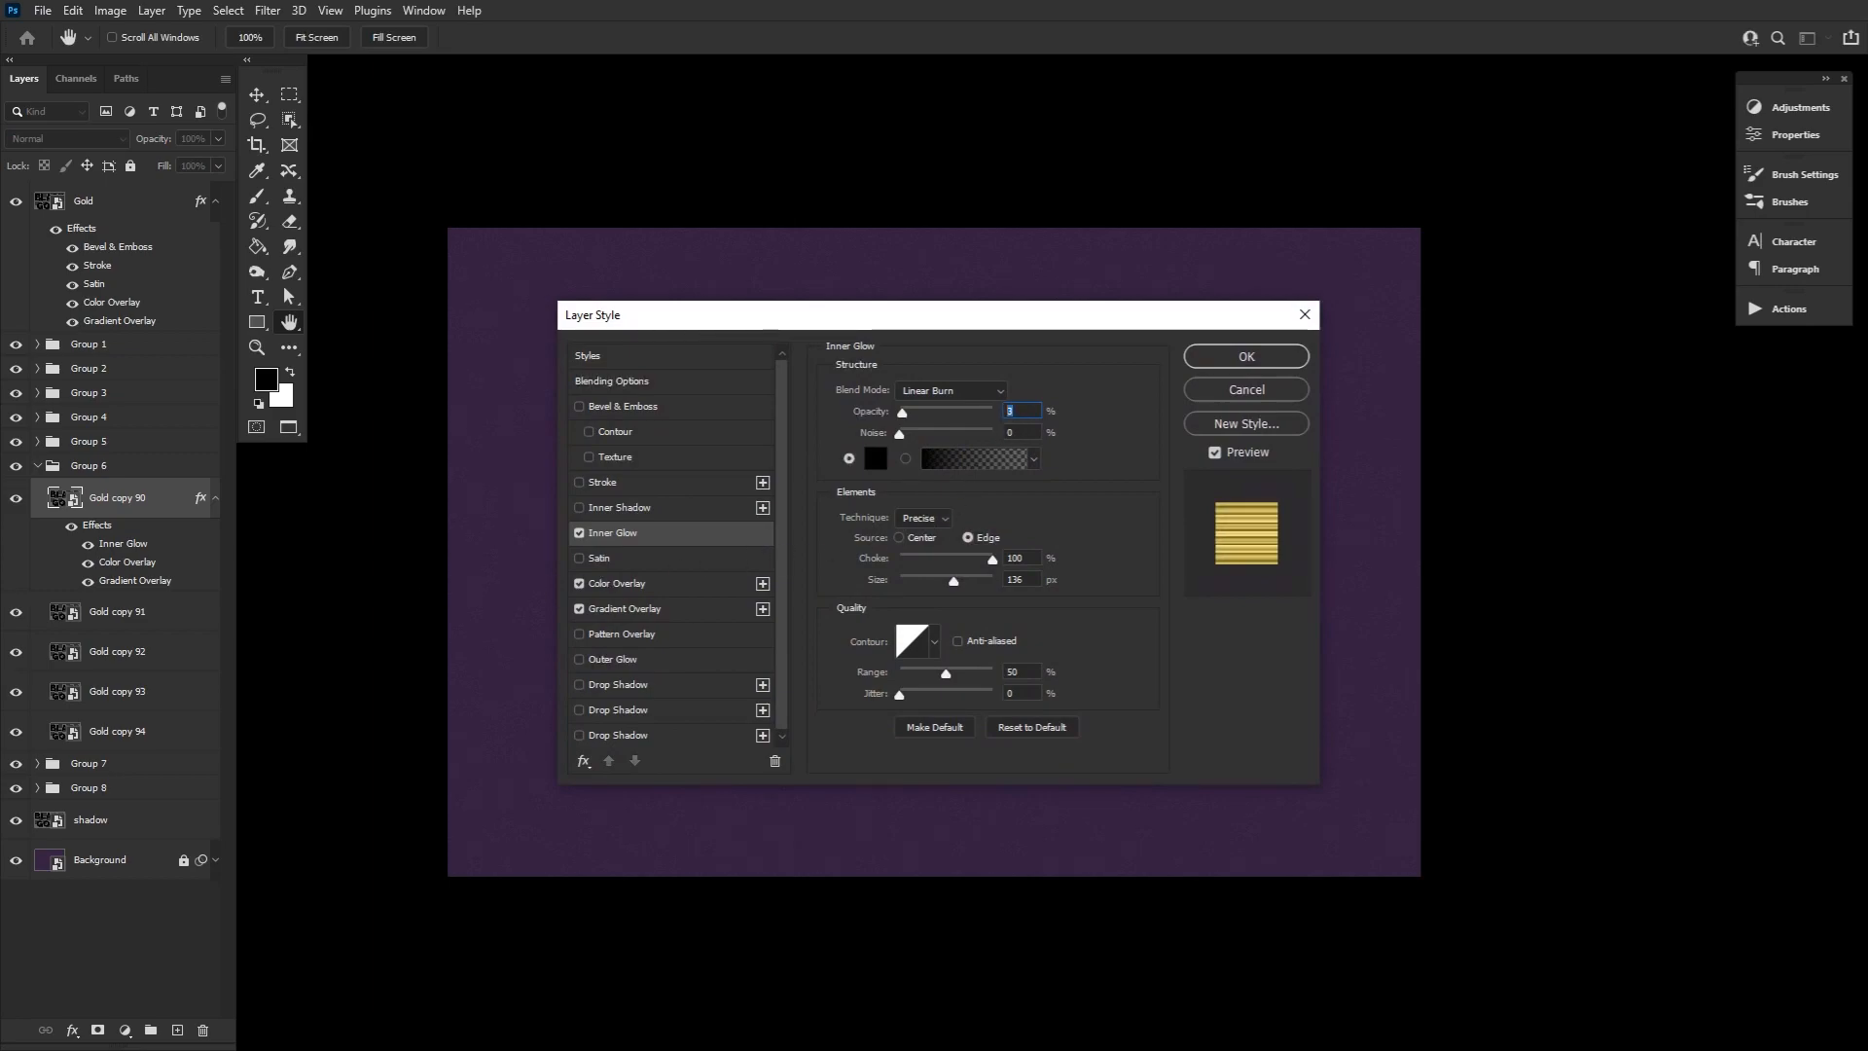
{"action": "type", "text": "10"}
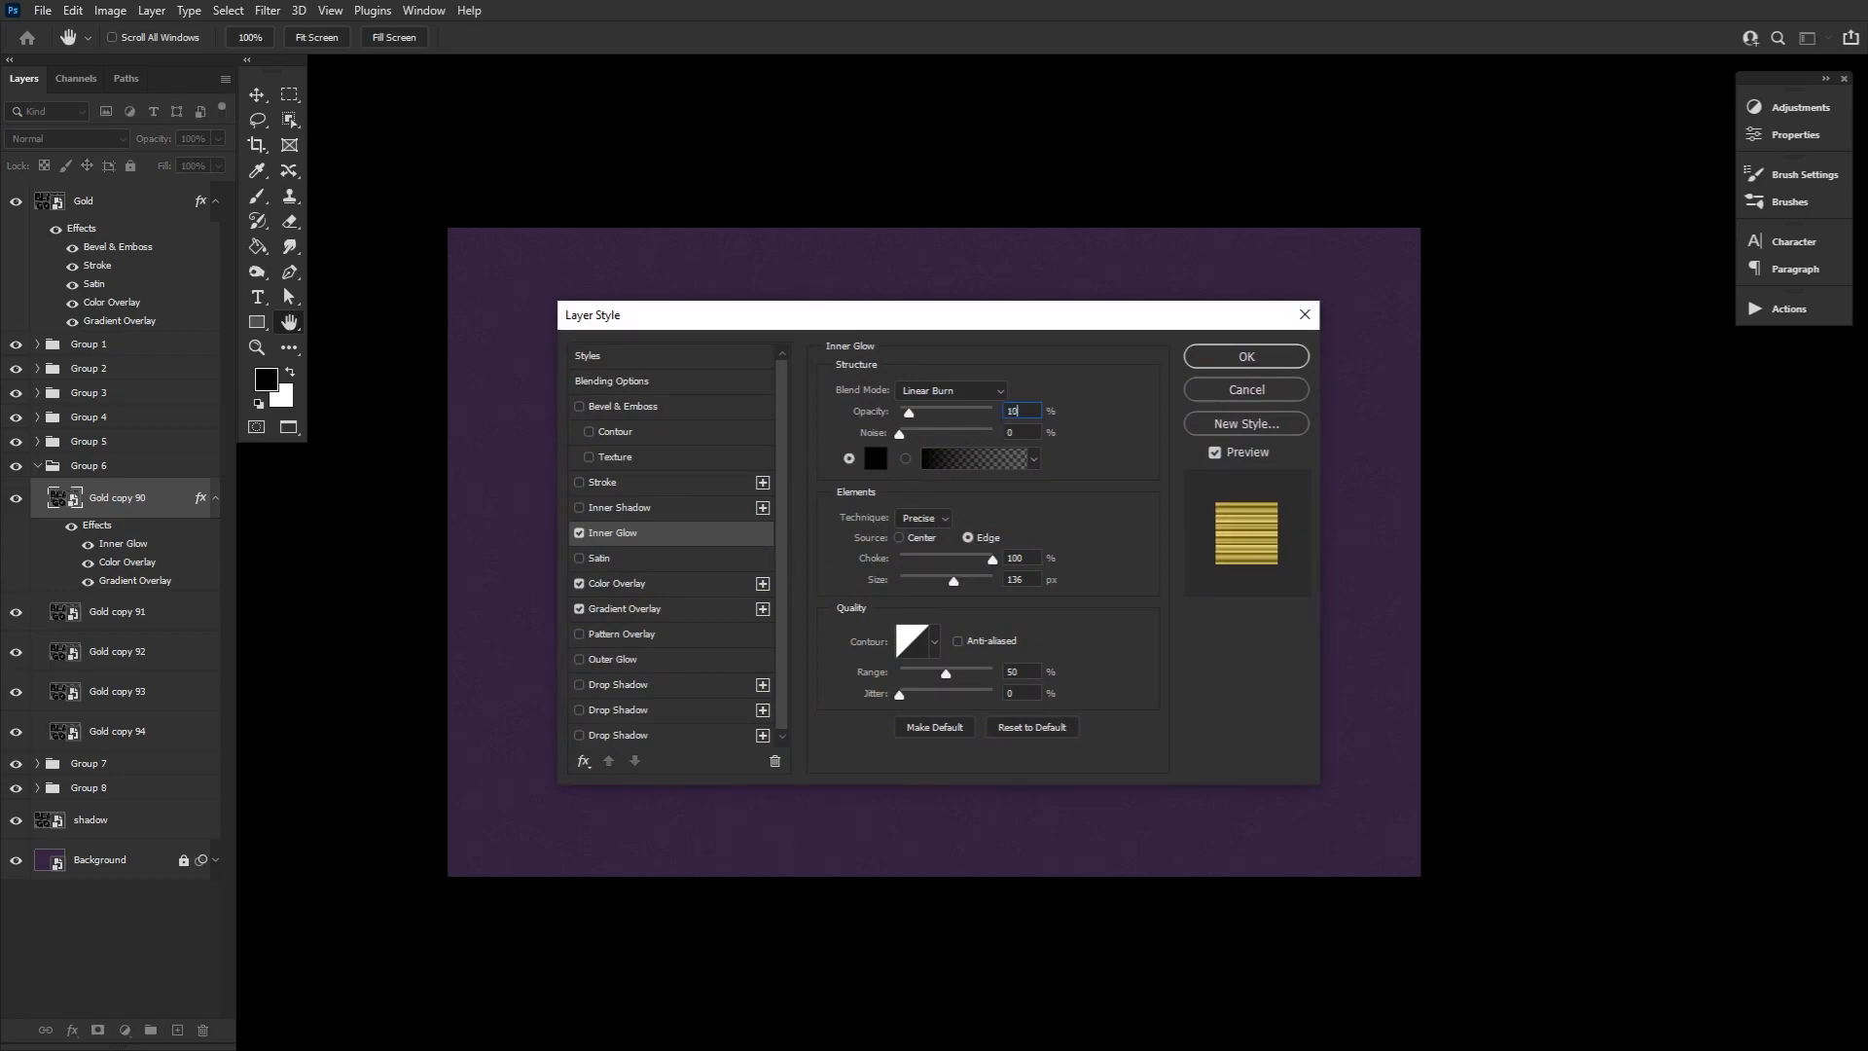
{"action": "left_click", "coordinate": [1260, 357]}
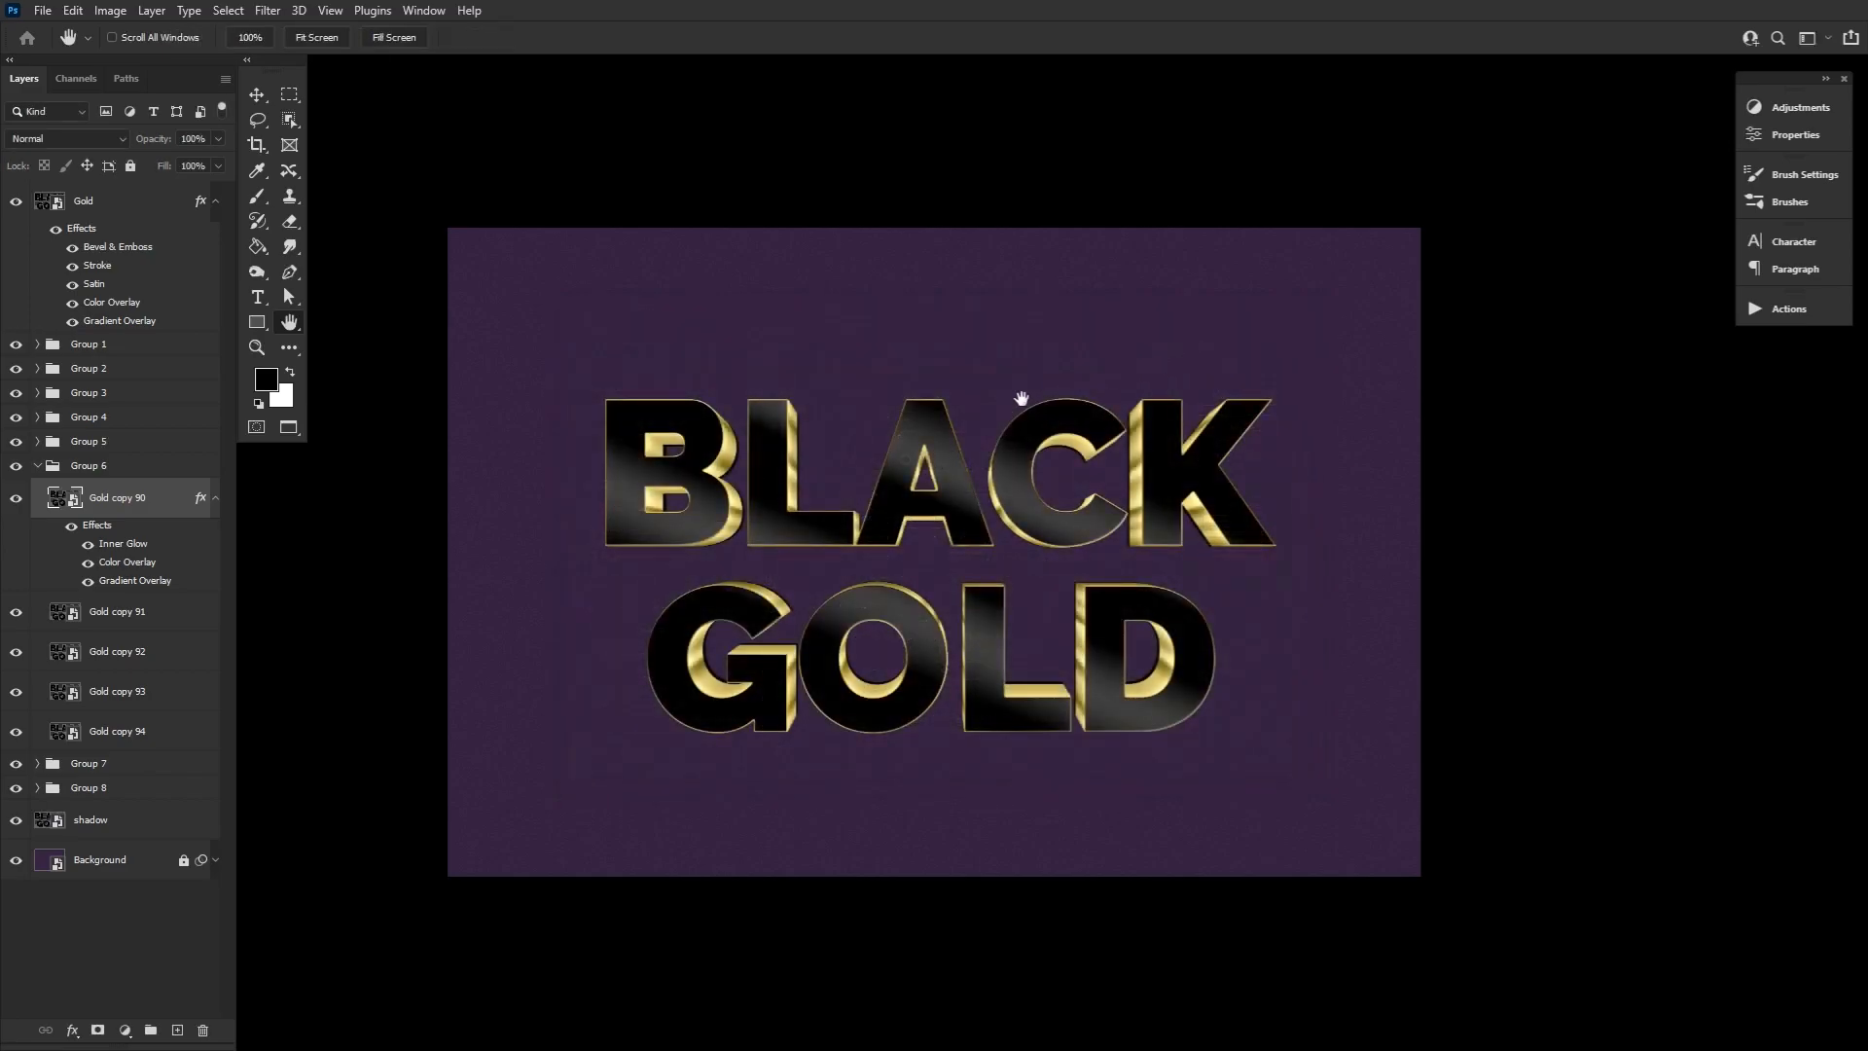
Copy Gold copy 90's layer style onto the layers Gold copy 91 through Gold copy 94, and collapse Group 6.
{"action": "right_click", "coordinate": [172, 504]}
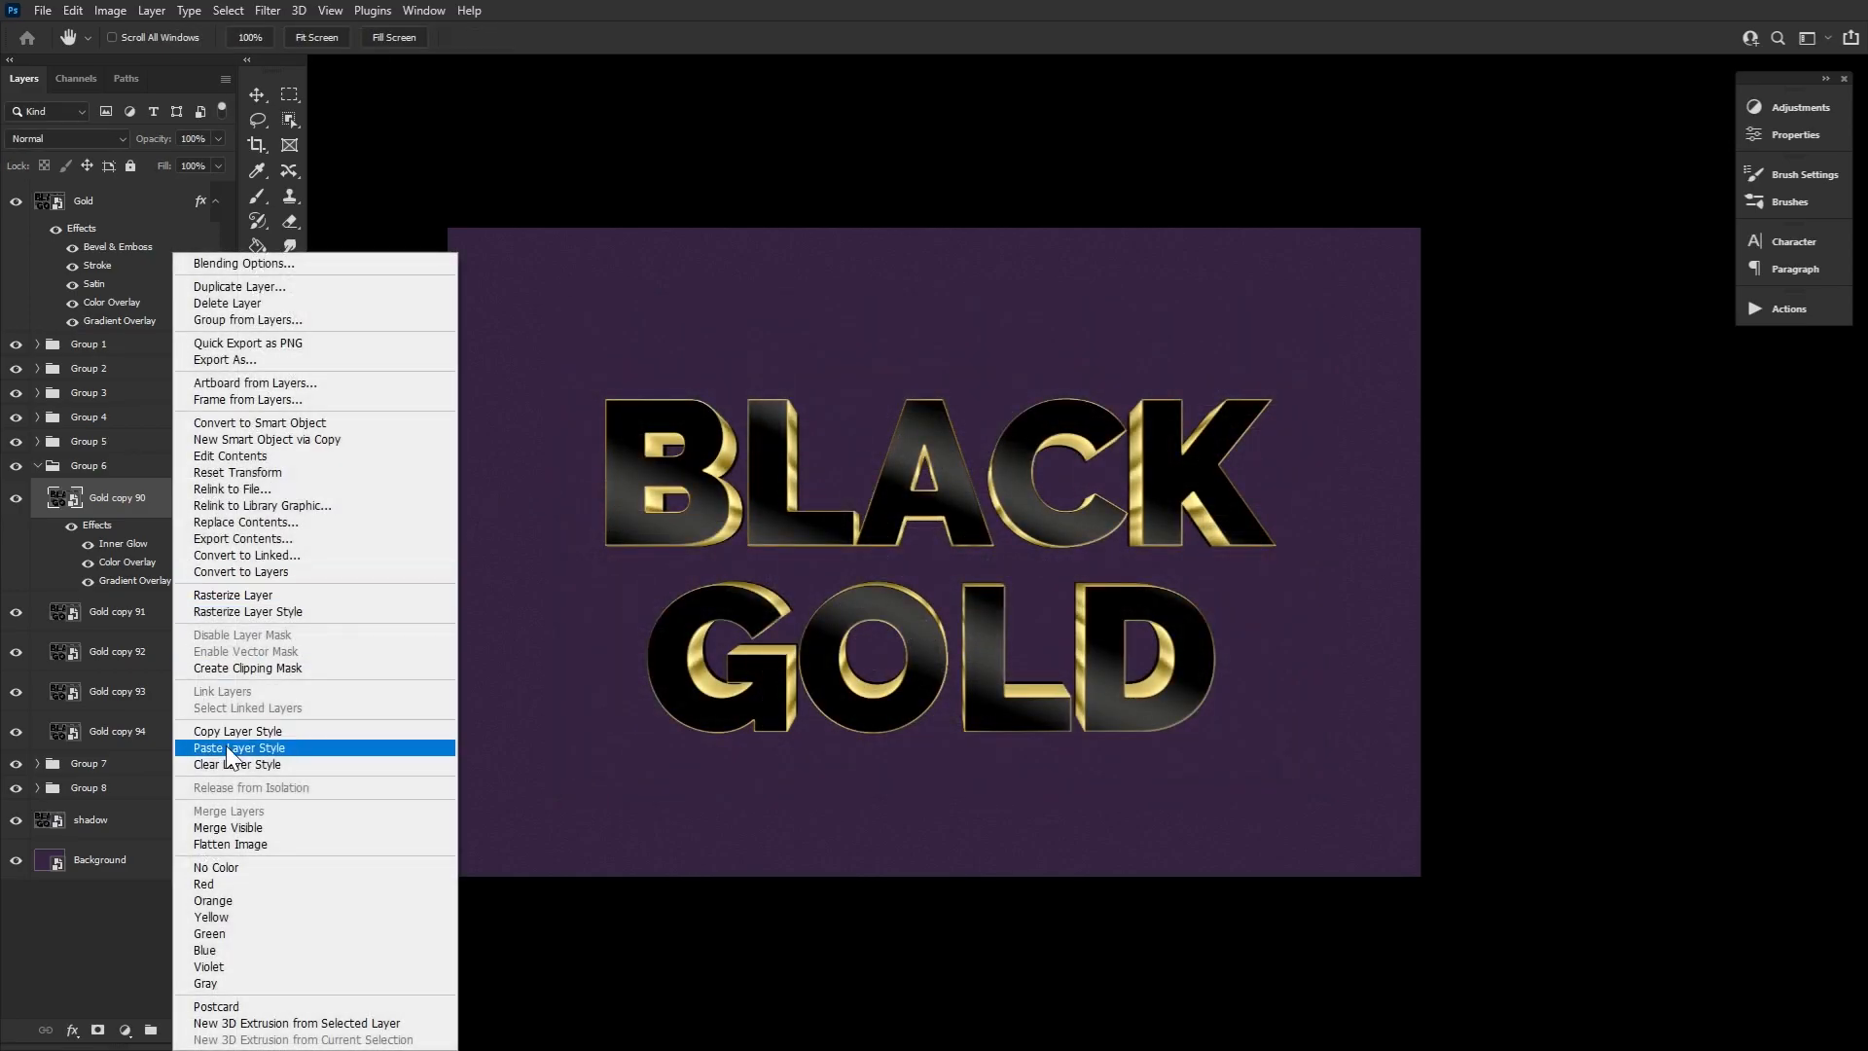
{"action": "left_click", "coordinate": [229, 735]}
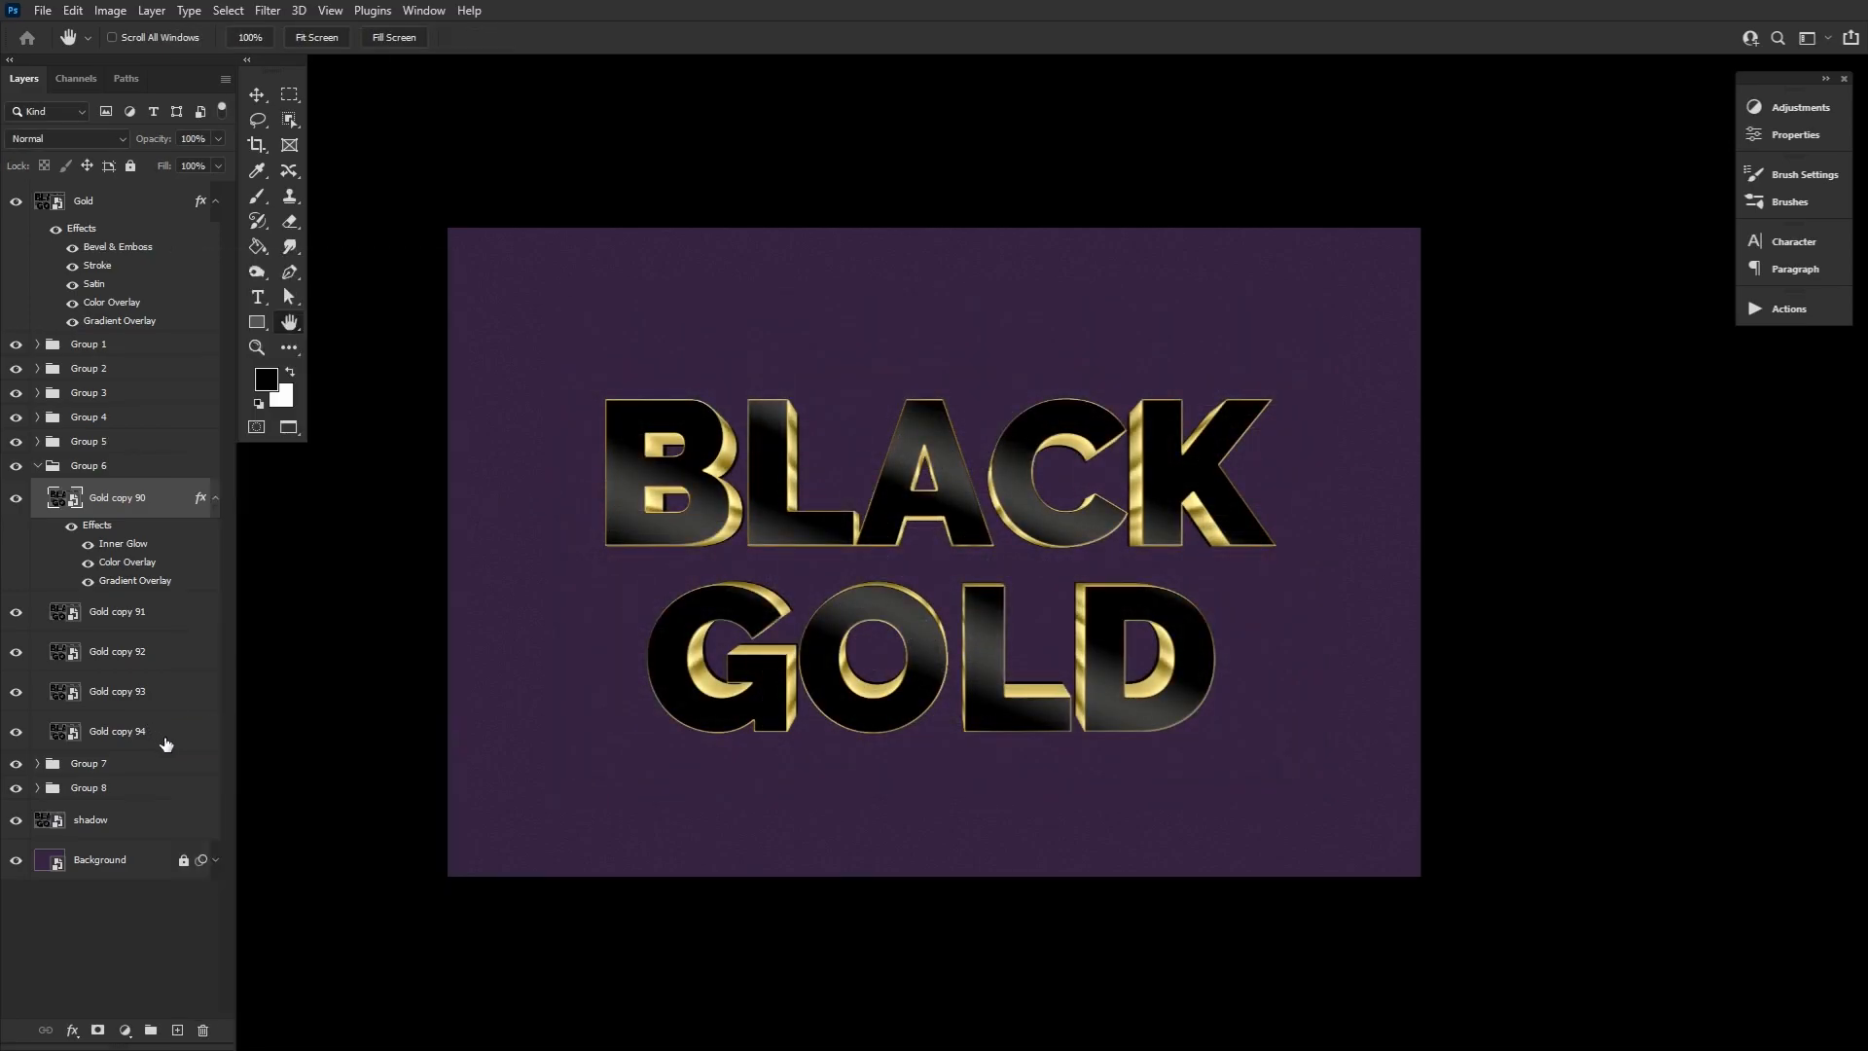
{"action": "left_click", "coordinate": [170, 742], "text": "shift"}
{"action": "right_click", "coordinate": [167, 733]}
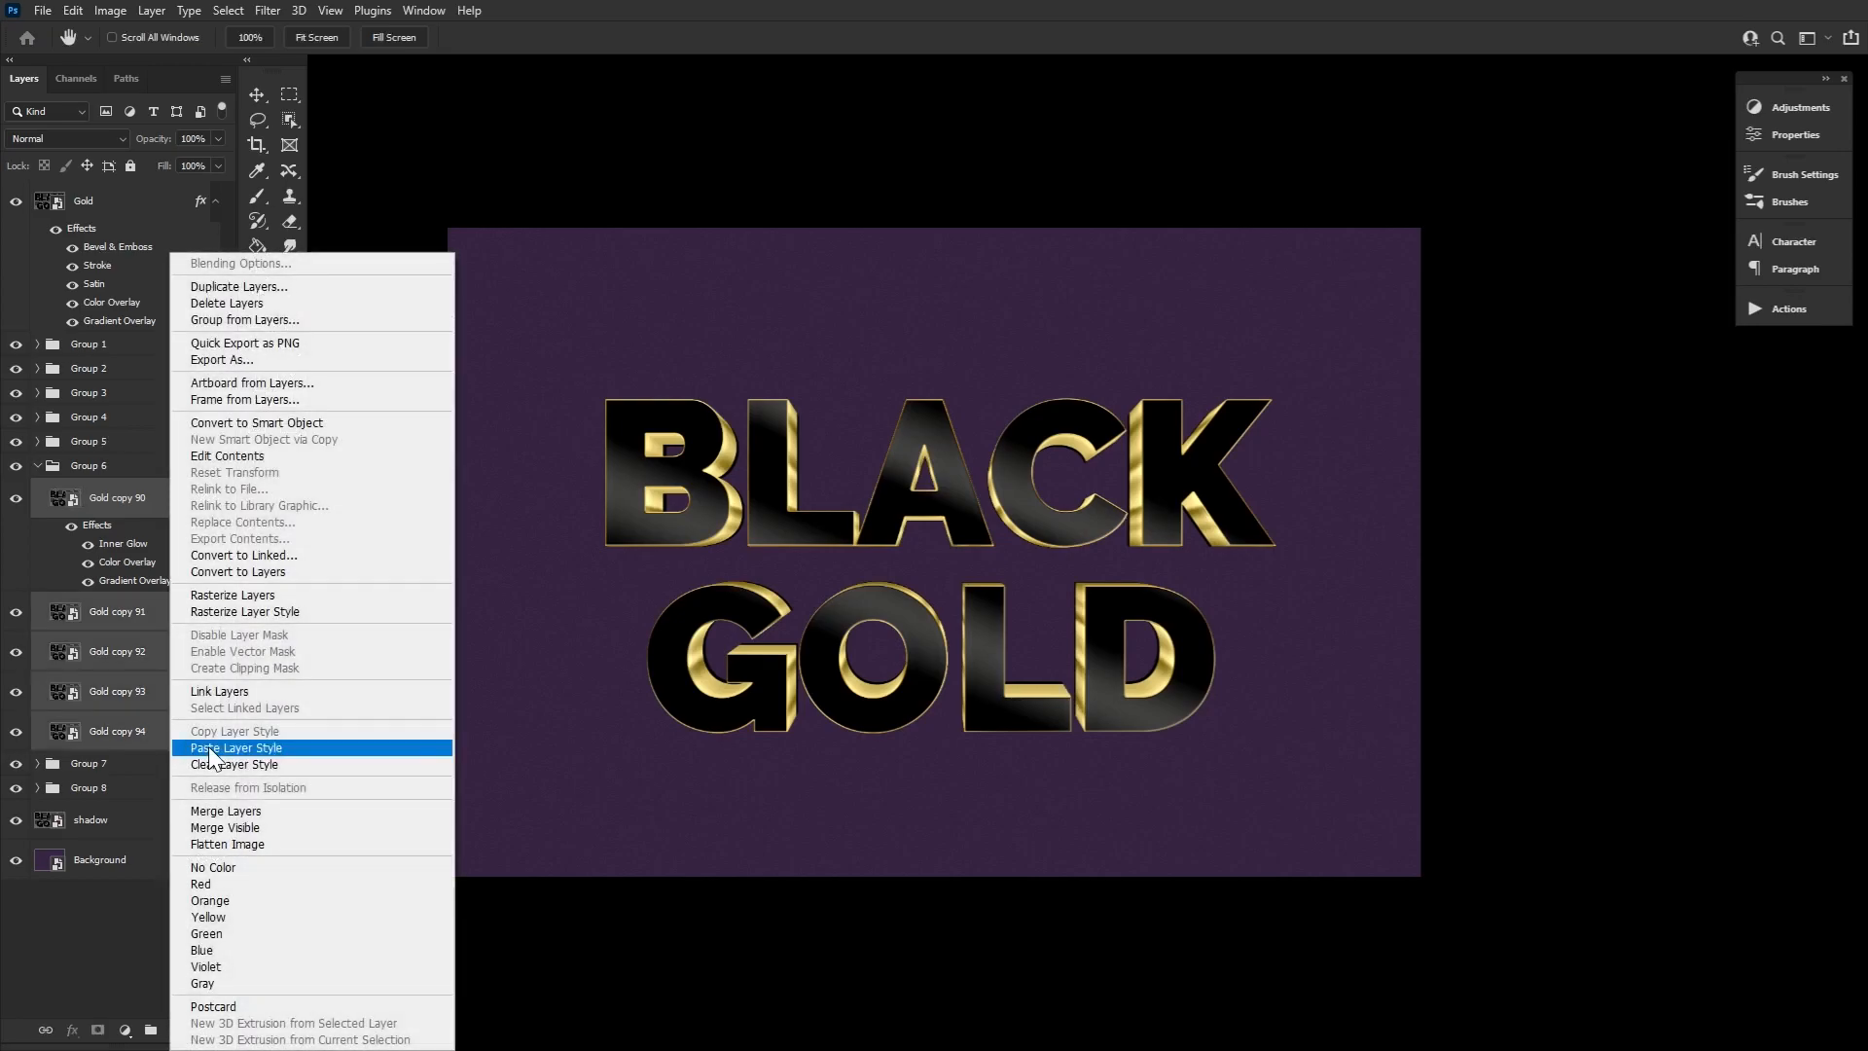
{"action": "left_click", "coordinate": [208, 745]}
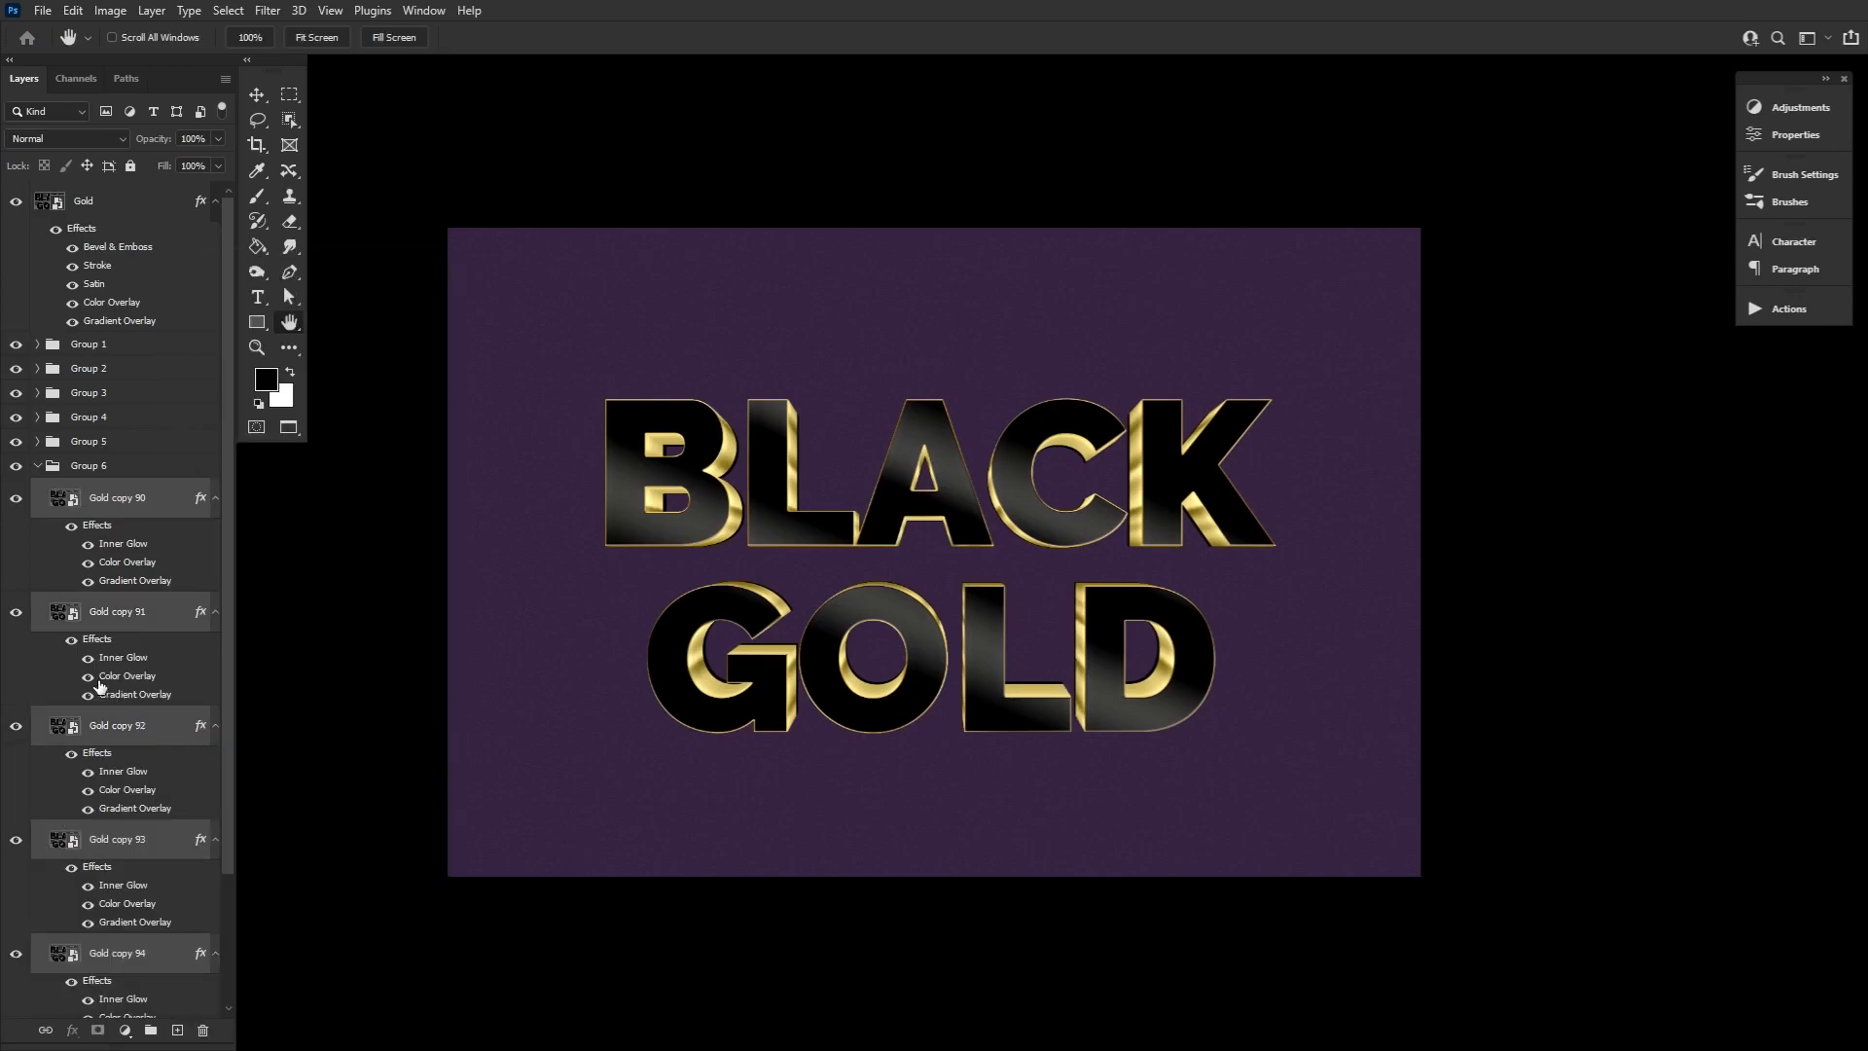
{"action": "left_click", "coordinate": [38, 466]}
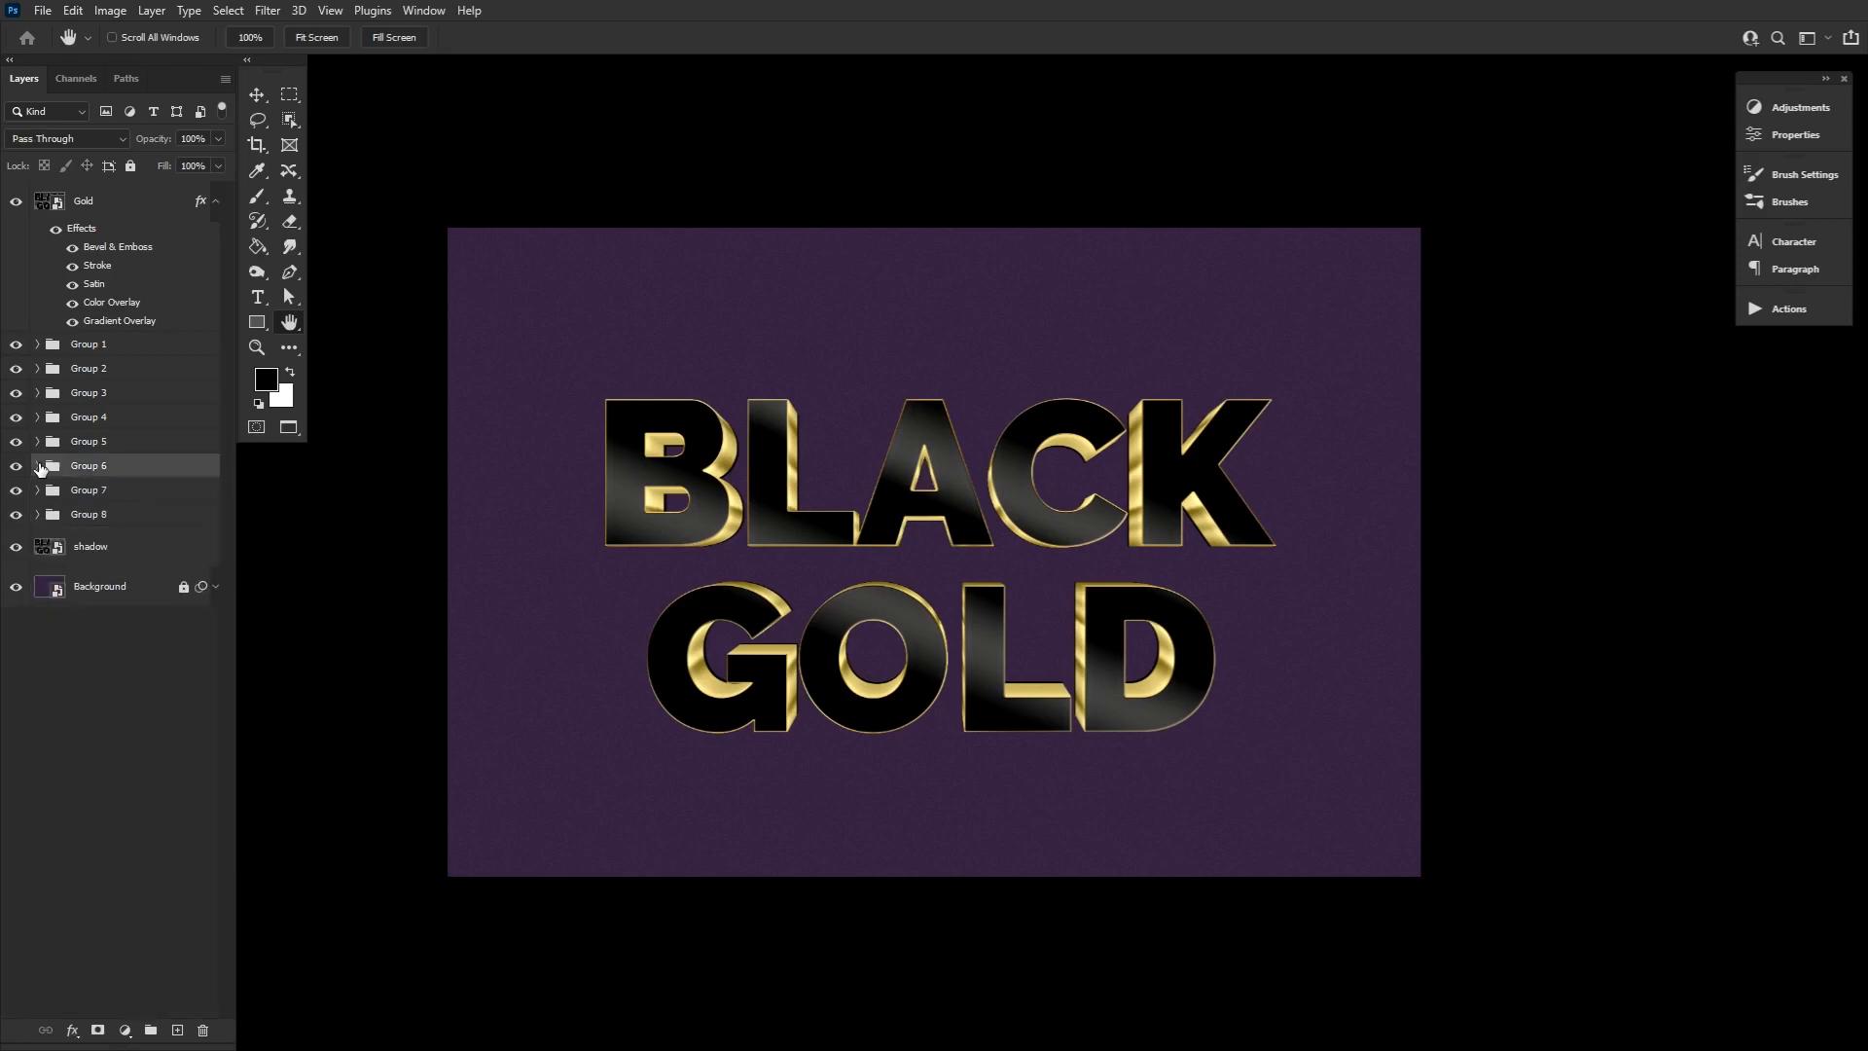
Paste the copied layer style onto Gold copy 95 in Group 7 and set its Inner Glow opacity to 16%.
{"action": "left_click", "coordinate": [38, 490]}
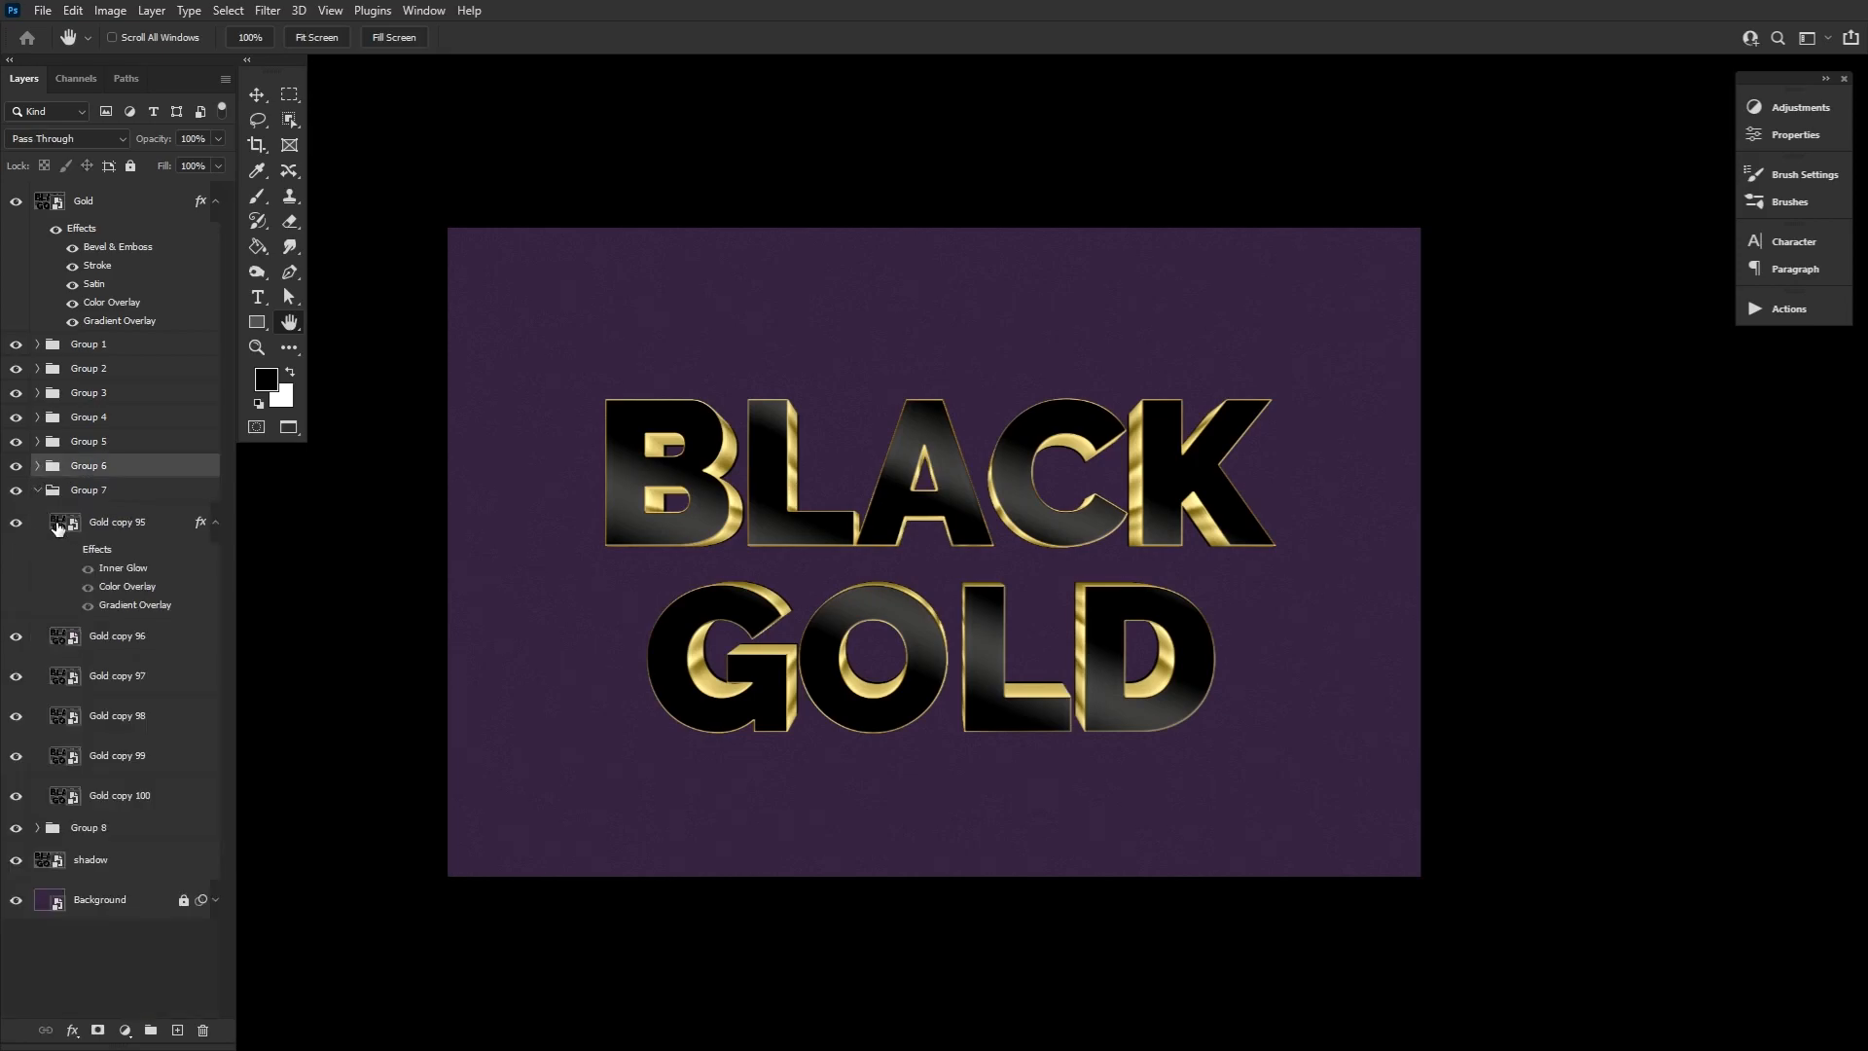
{"action": "right_click", "coordinate": [164, 519]}
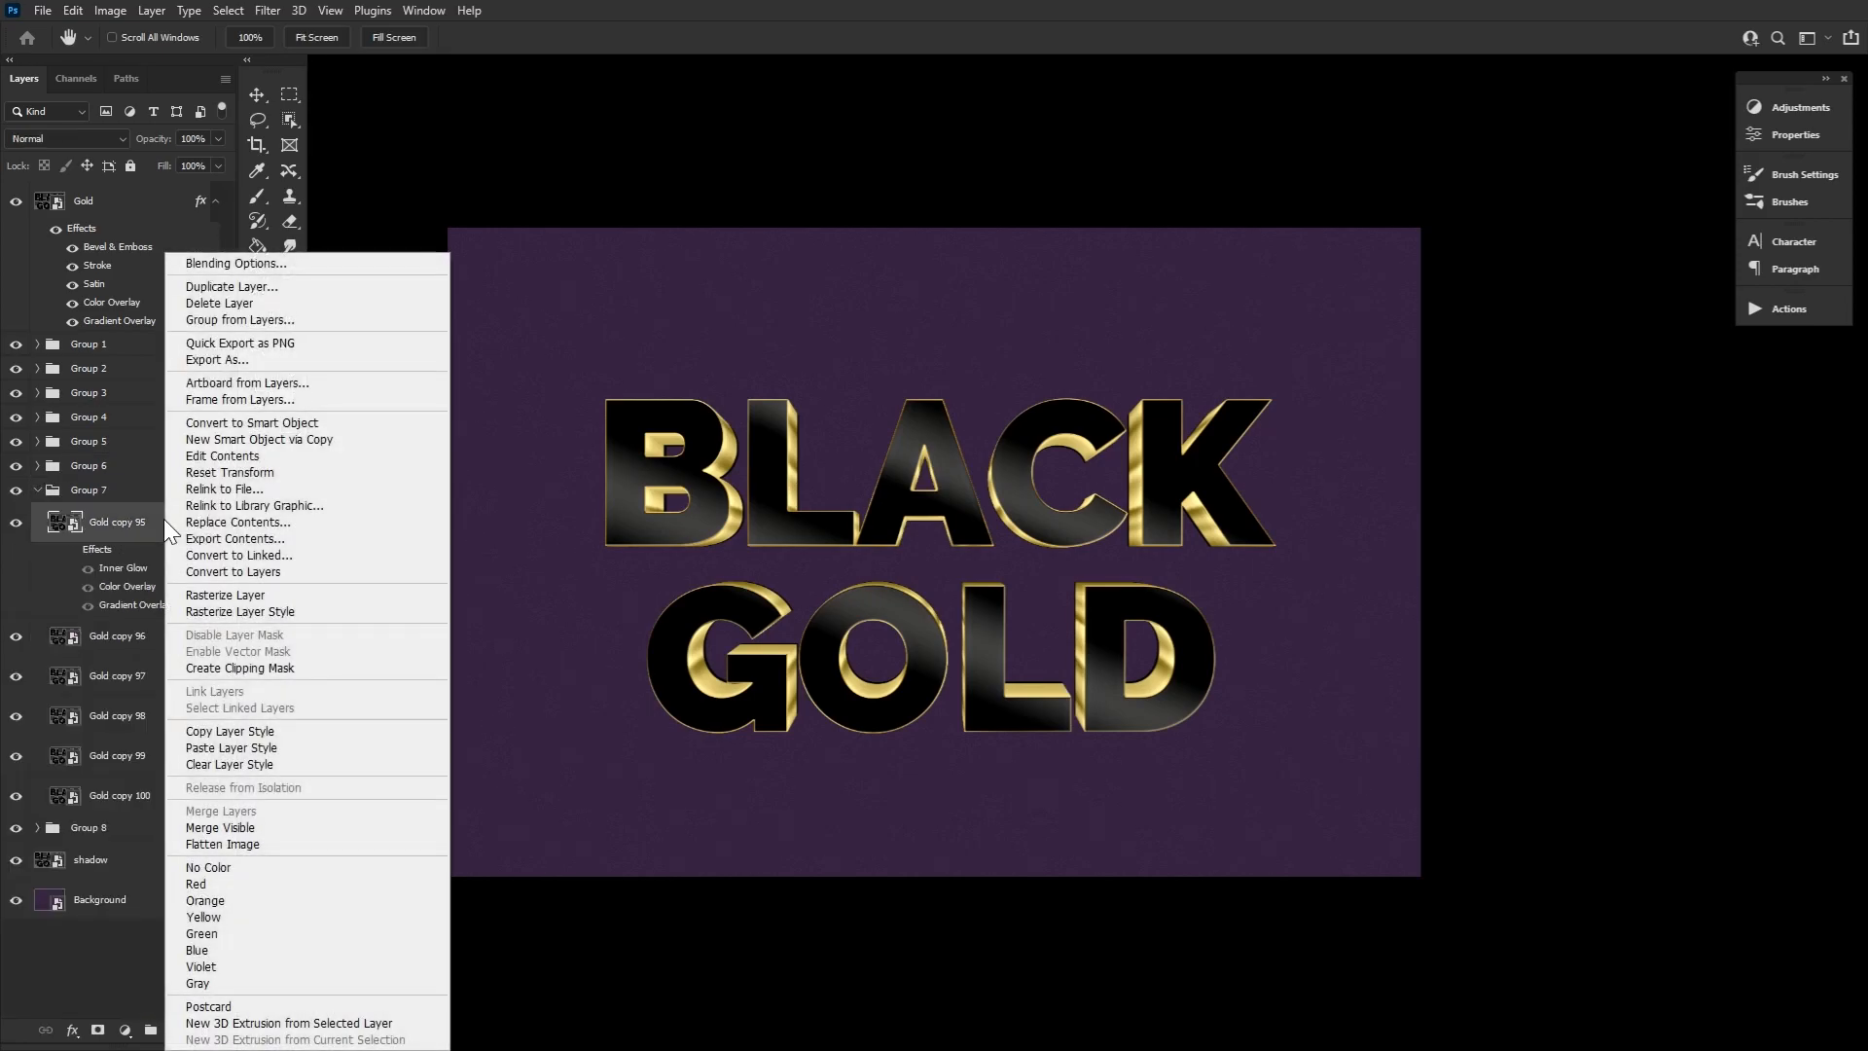
{"action": "left_click", "coordinate": [221, 747]}
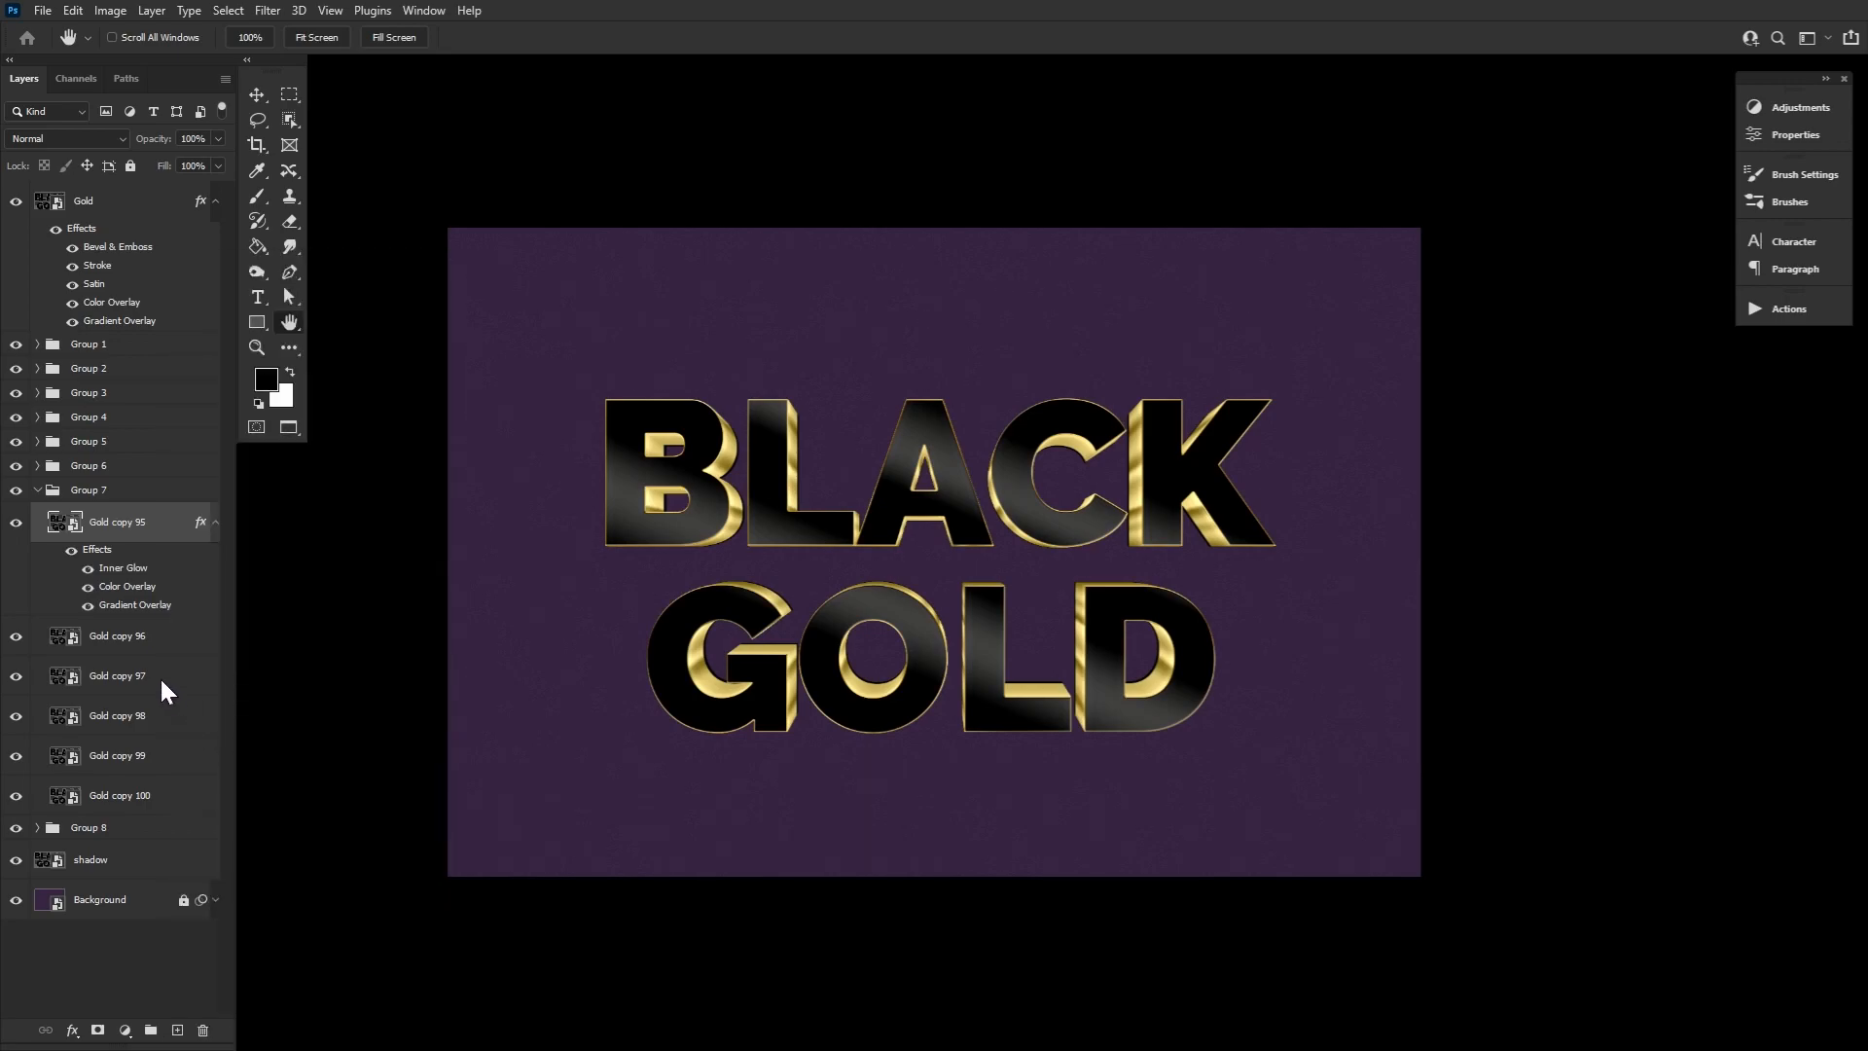
{"action": "double_click", "coordinate": [166, 571]}
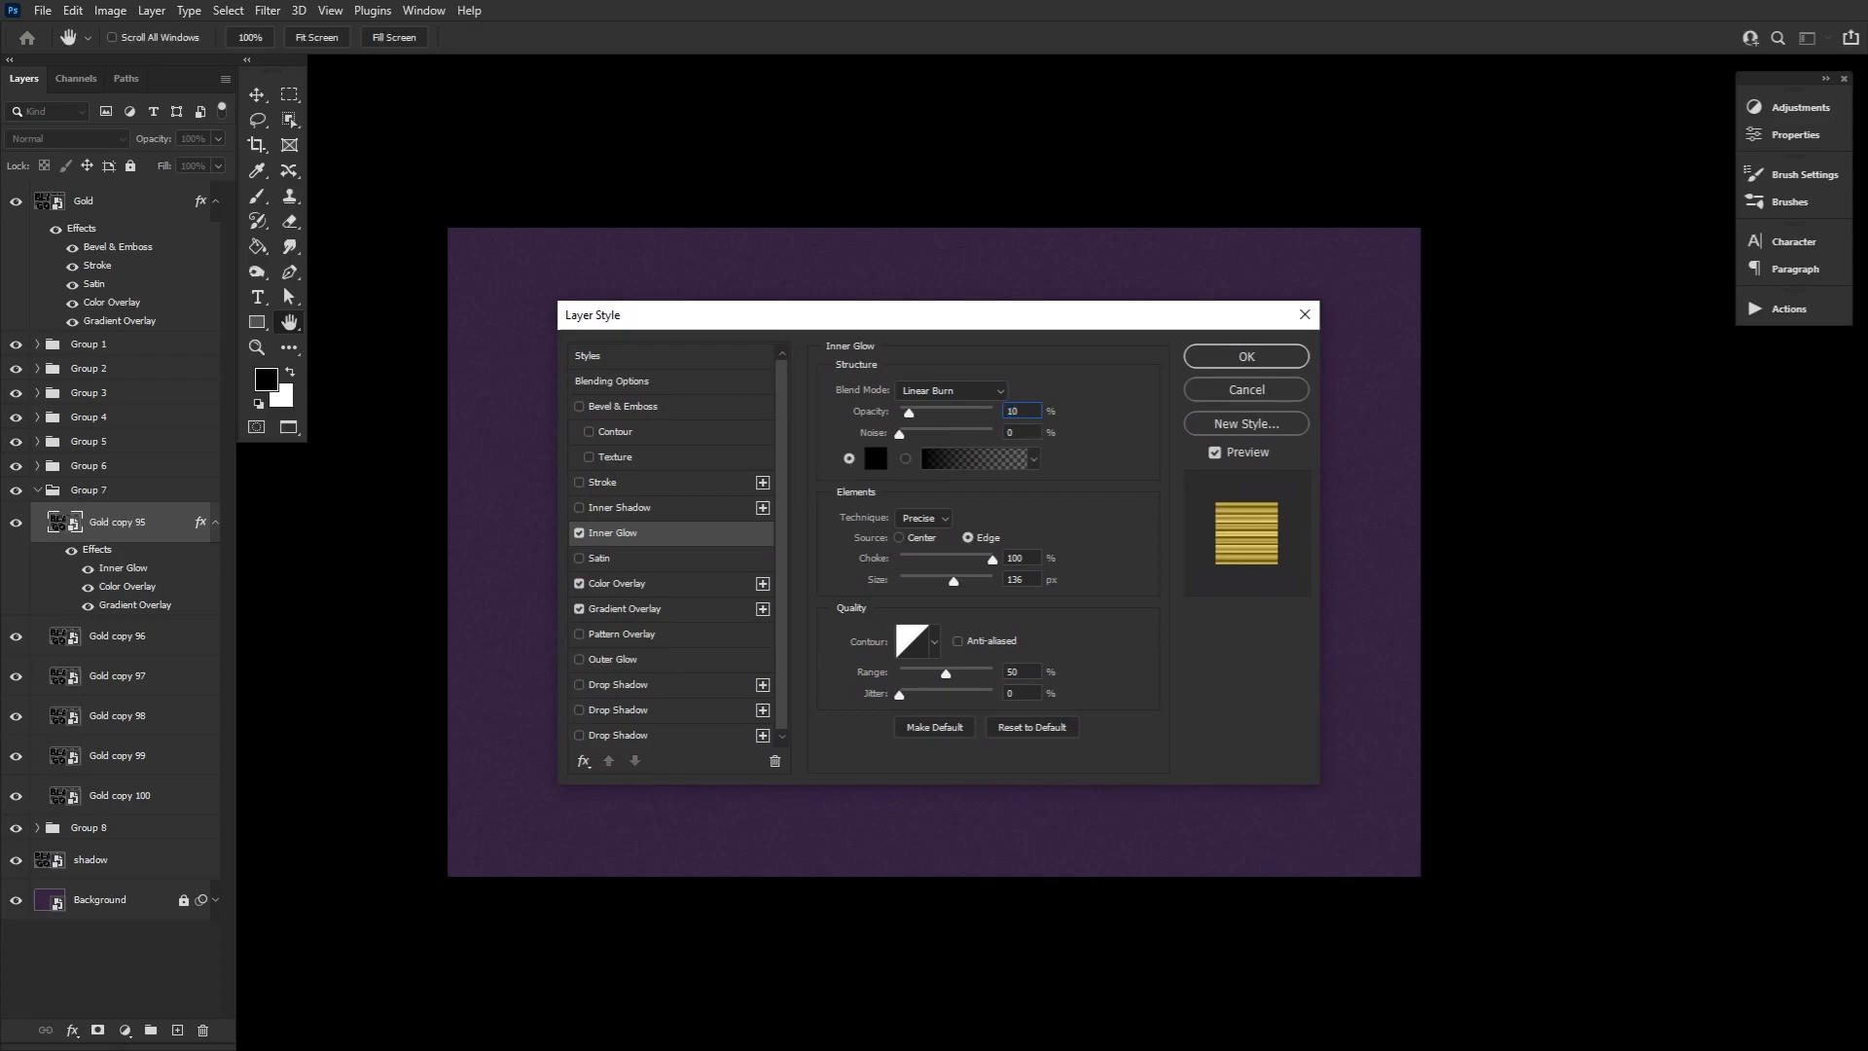
{"action": "type", "text": "16"}
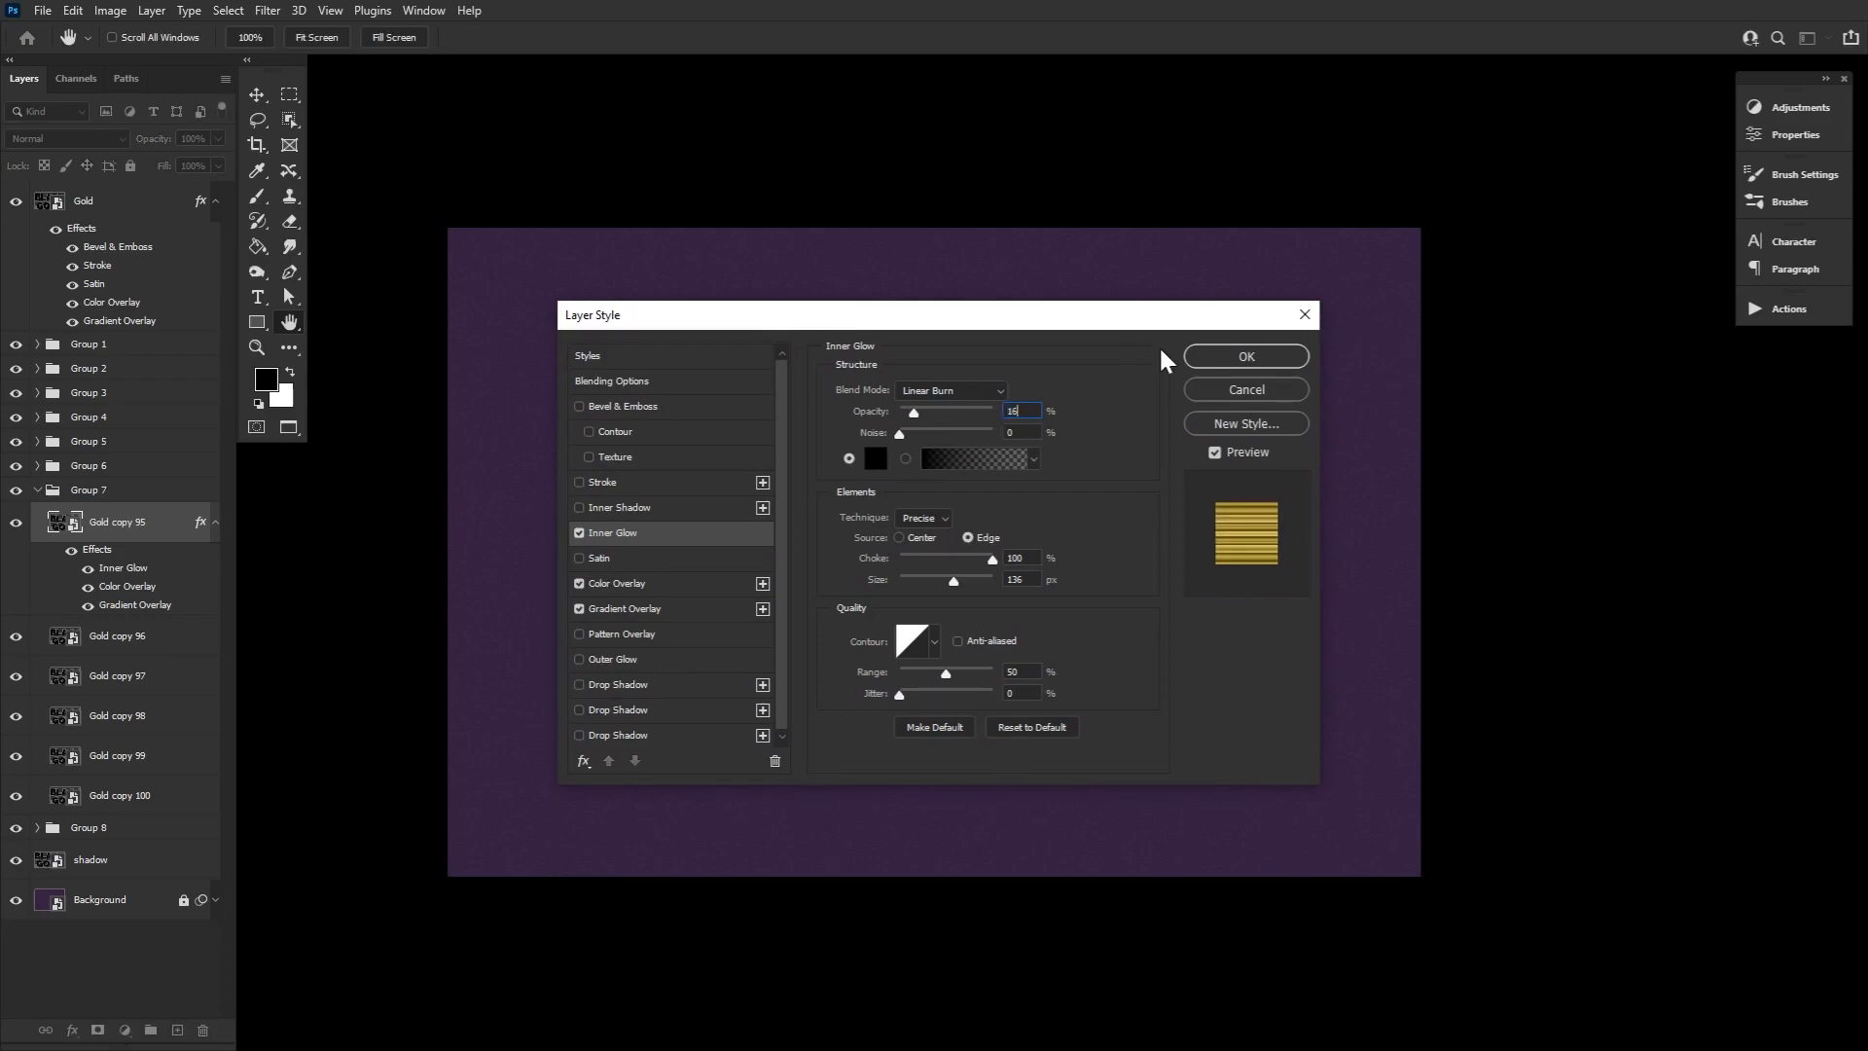
{"action": "left_click", "coordinate": [1243, 356]}
Copy Gold copy 95's layer style onto the layers Gold copy 96 through Gold copy 100, and collapse Group 7.
{"action": "right_click", "coordinate": [172, 528]}
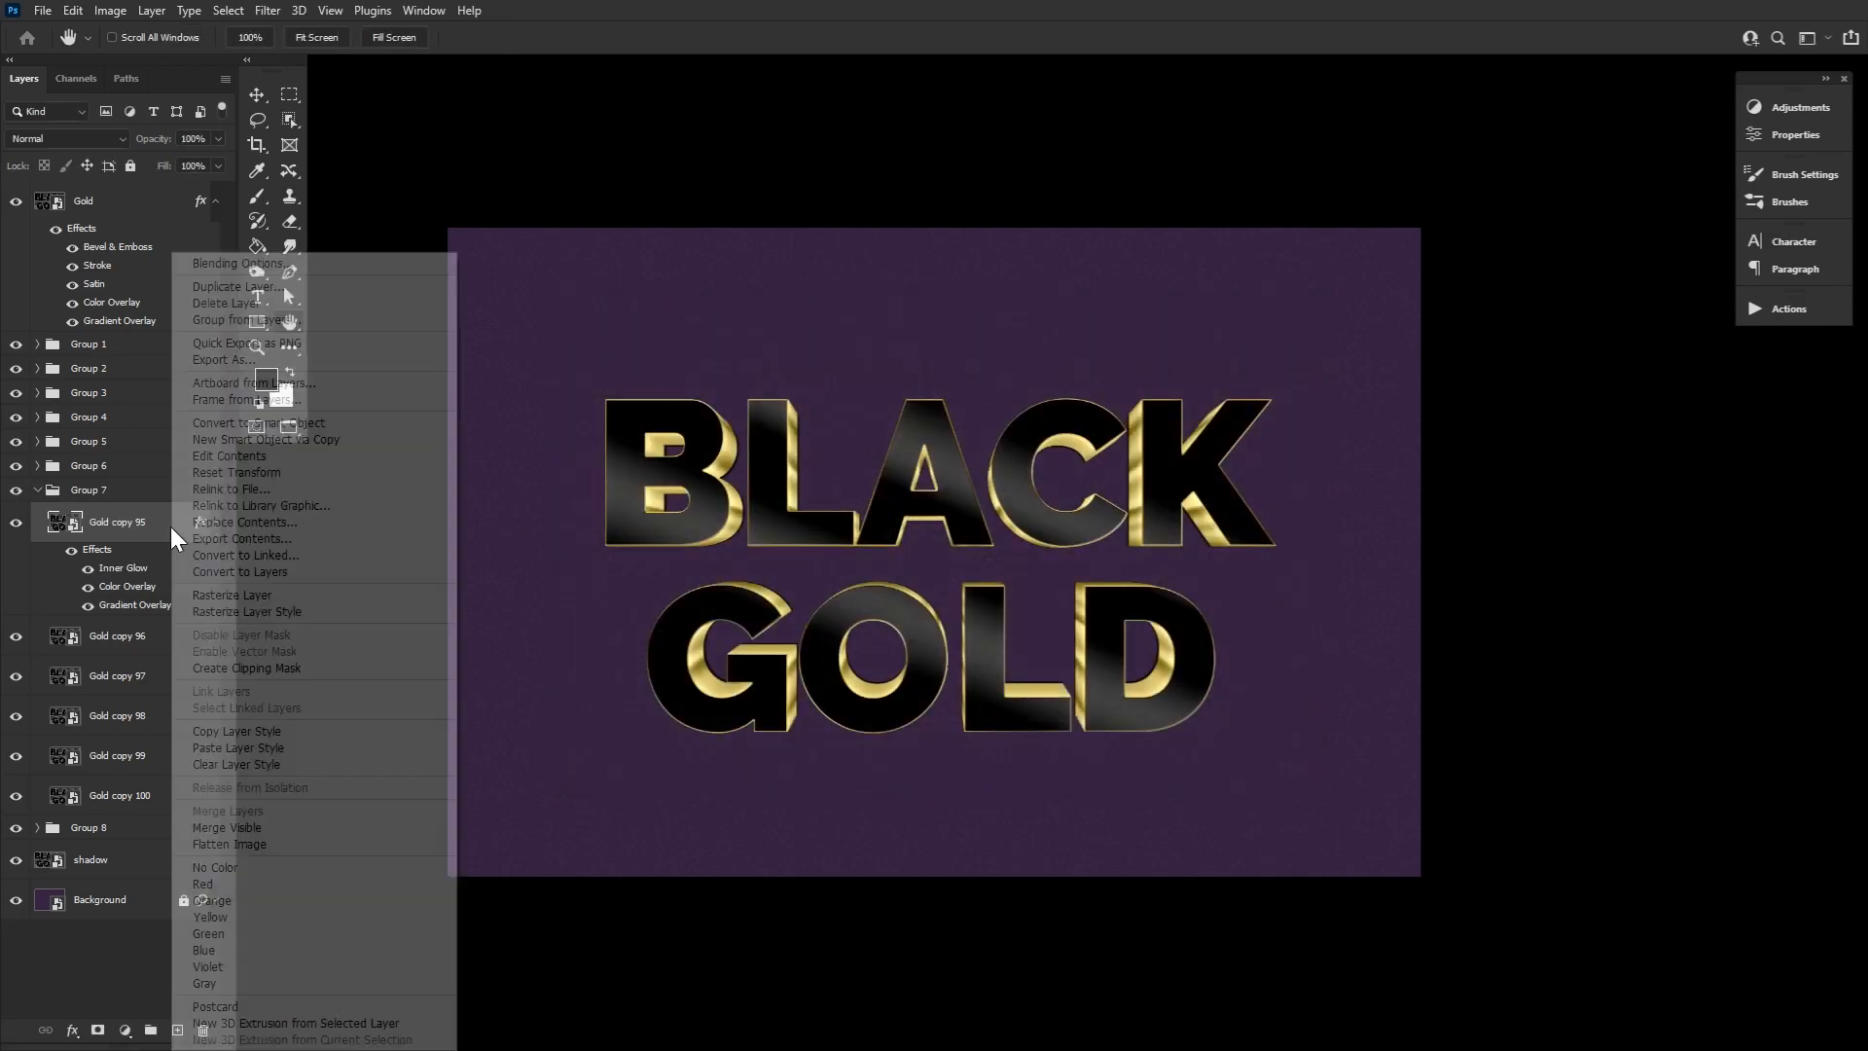
{"action": "left_click", "coordinate": [226, 728]}
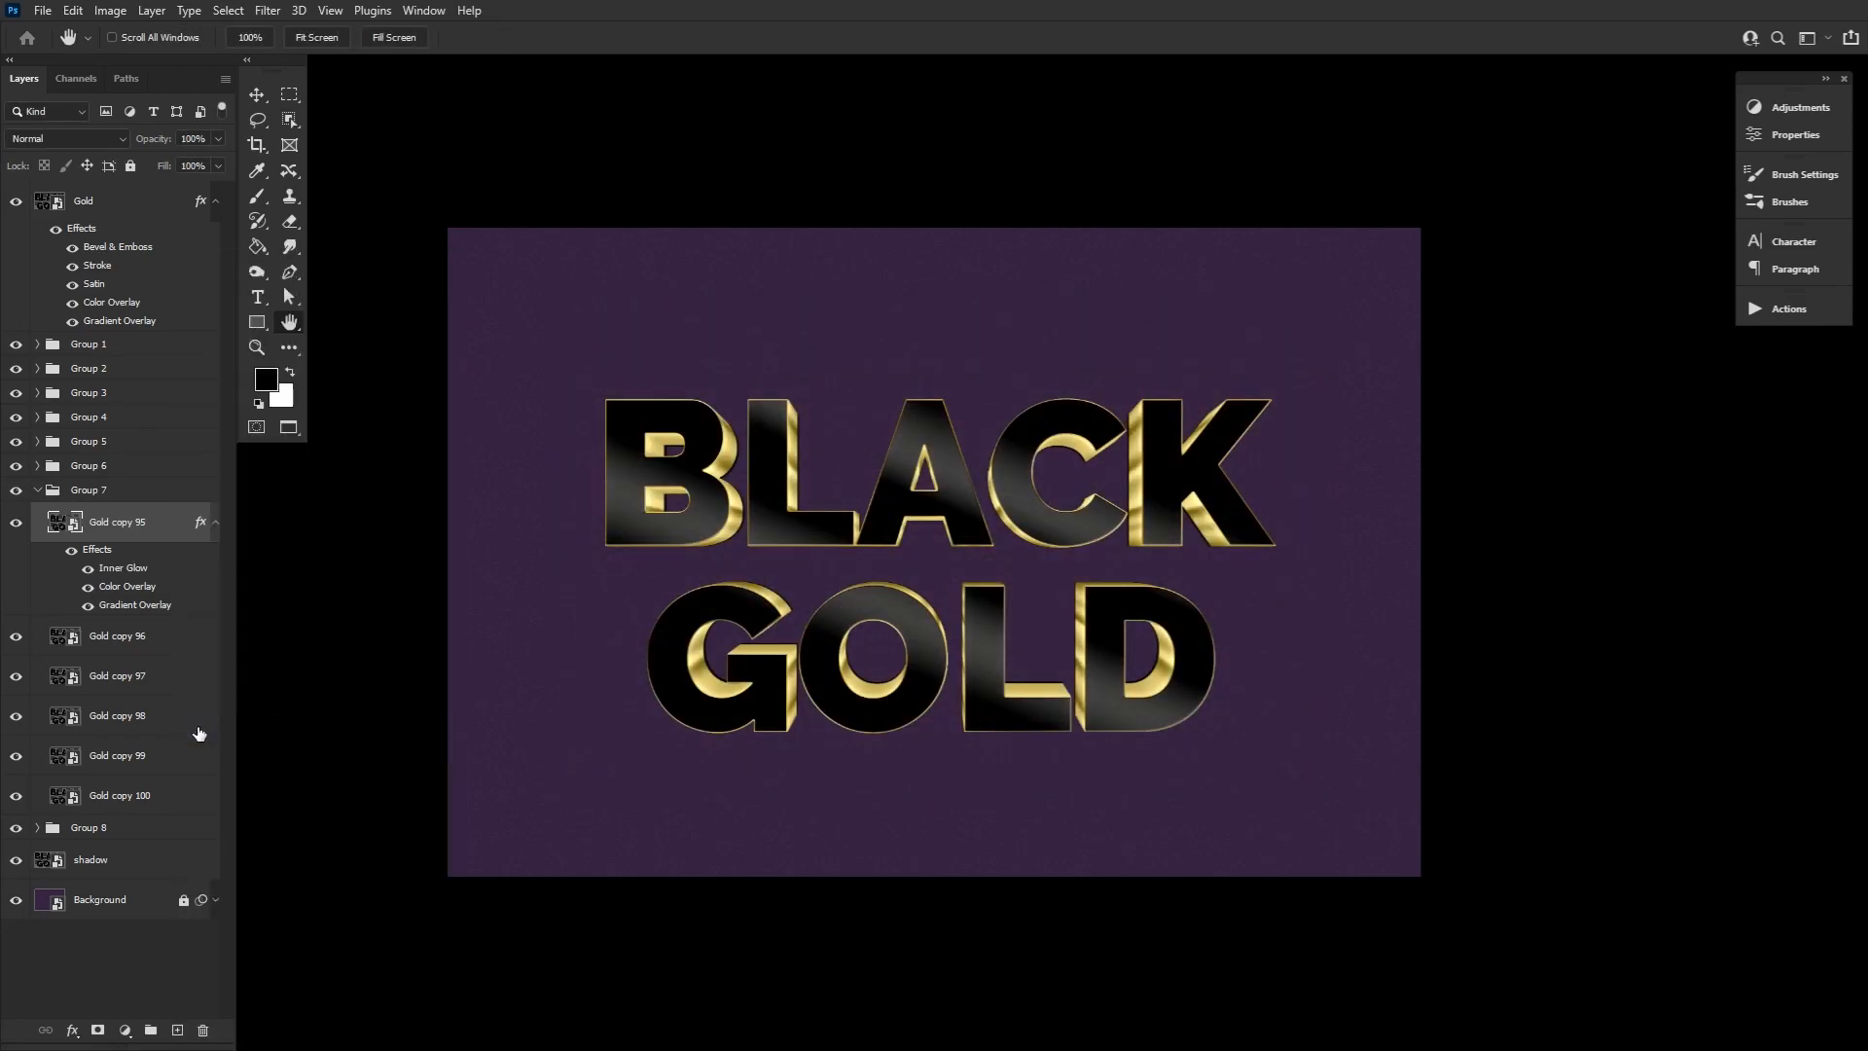
{"action": "left_click", "coordinate": [195, 794], "text": "shift"}
{"action": "right_click", "coordinate": [196, 792]}
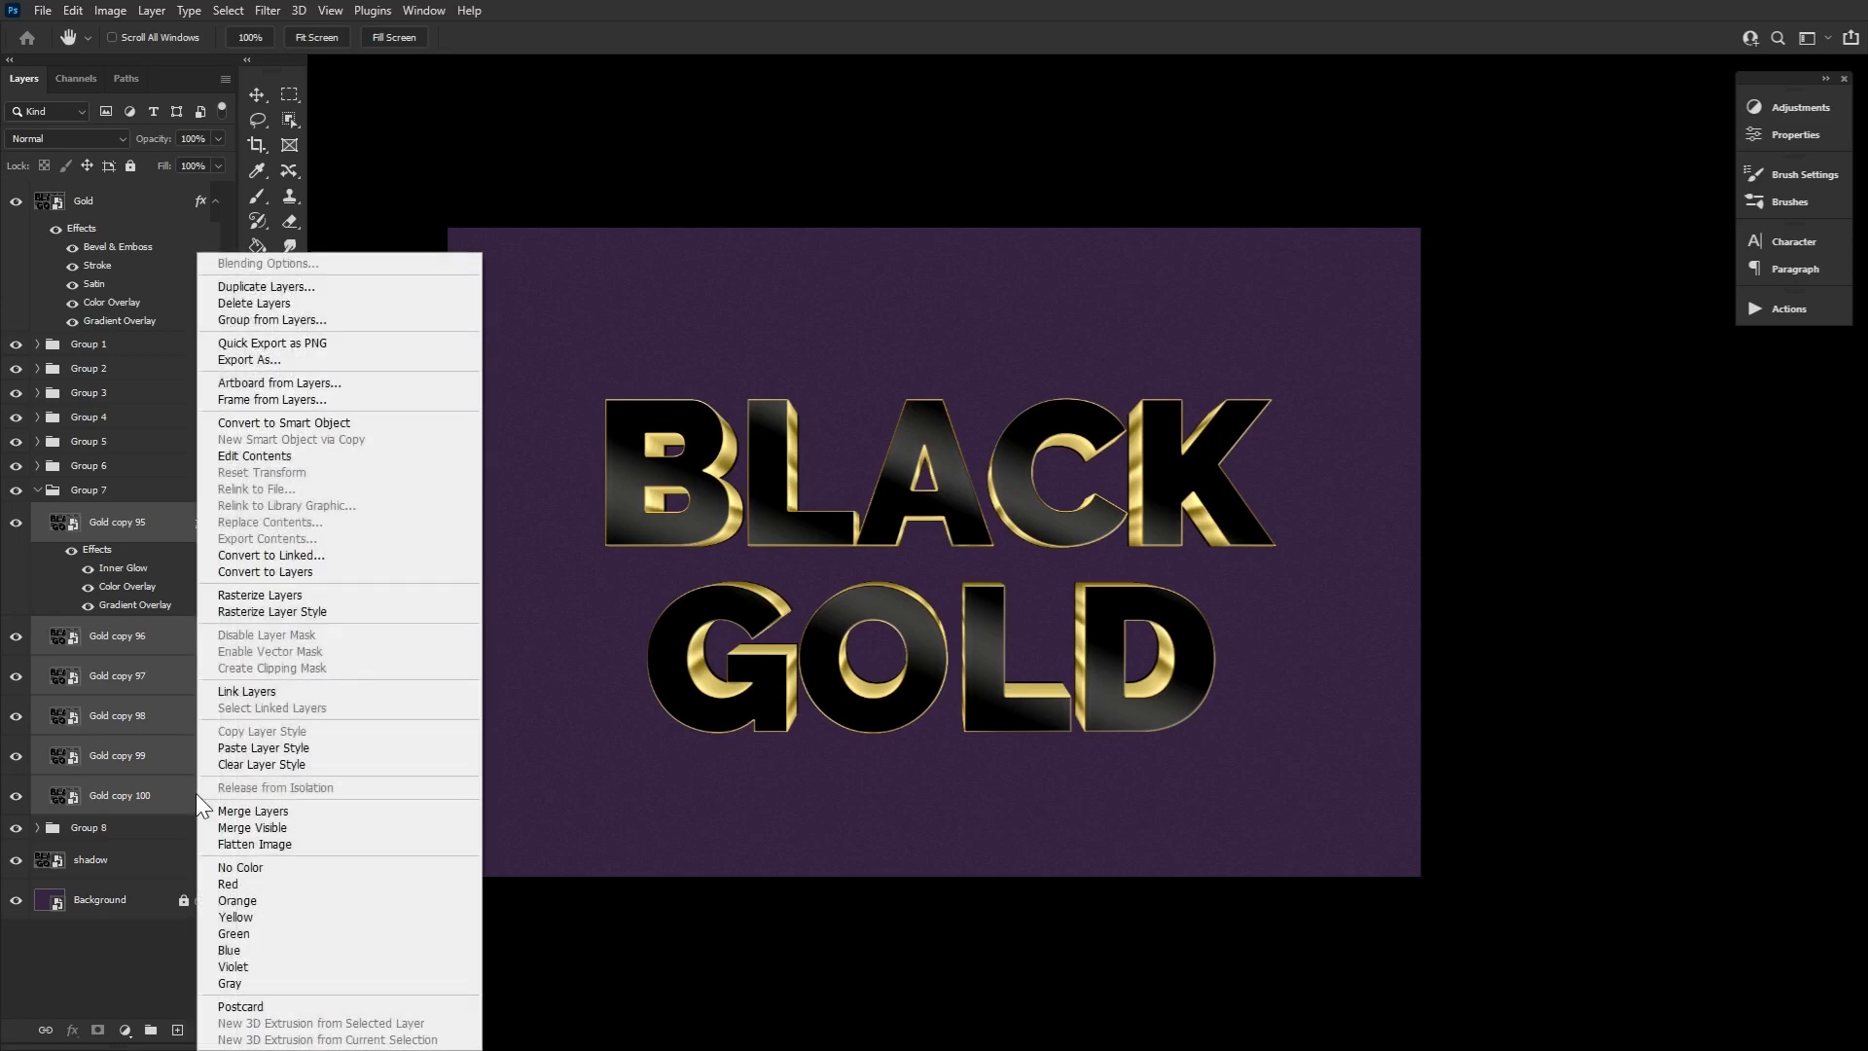
{"action": "left_click", "coordinate": [313, 747]}
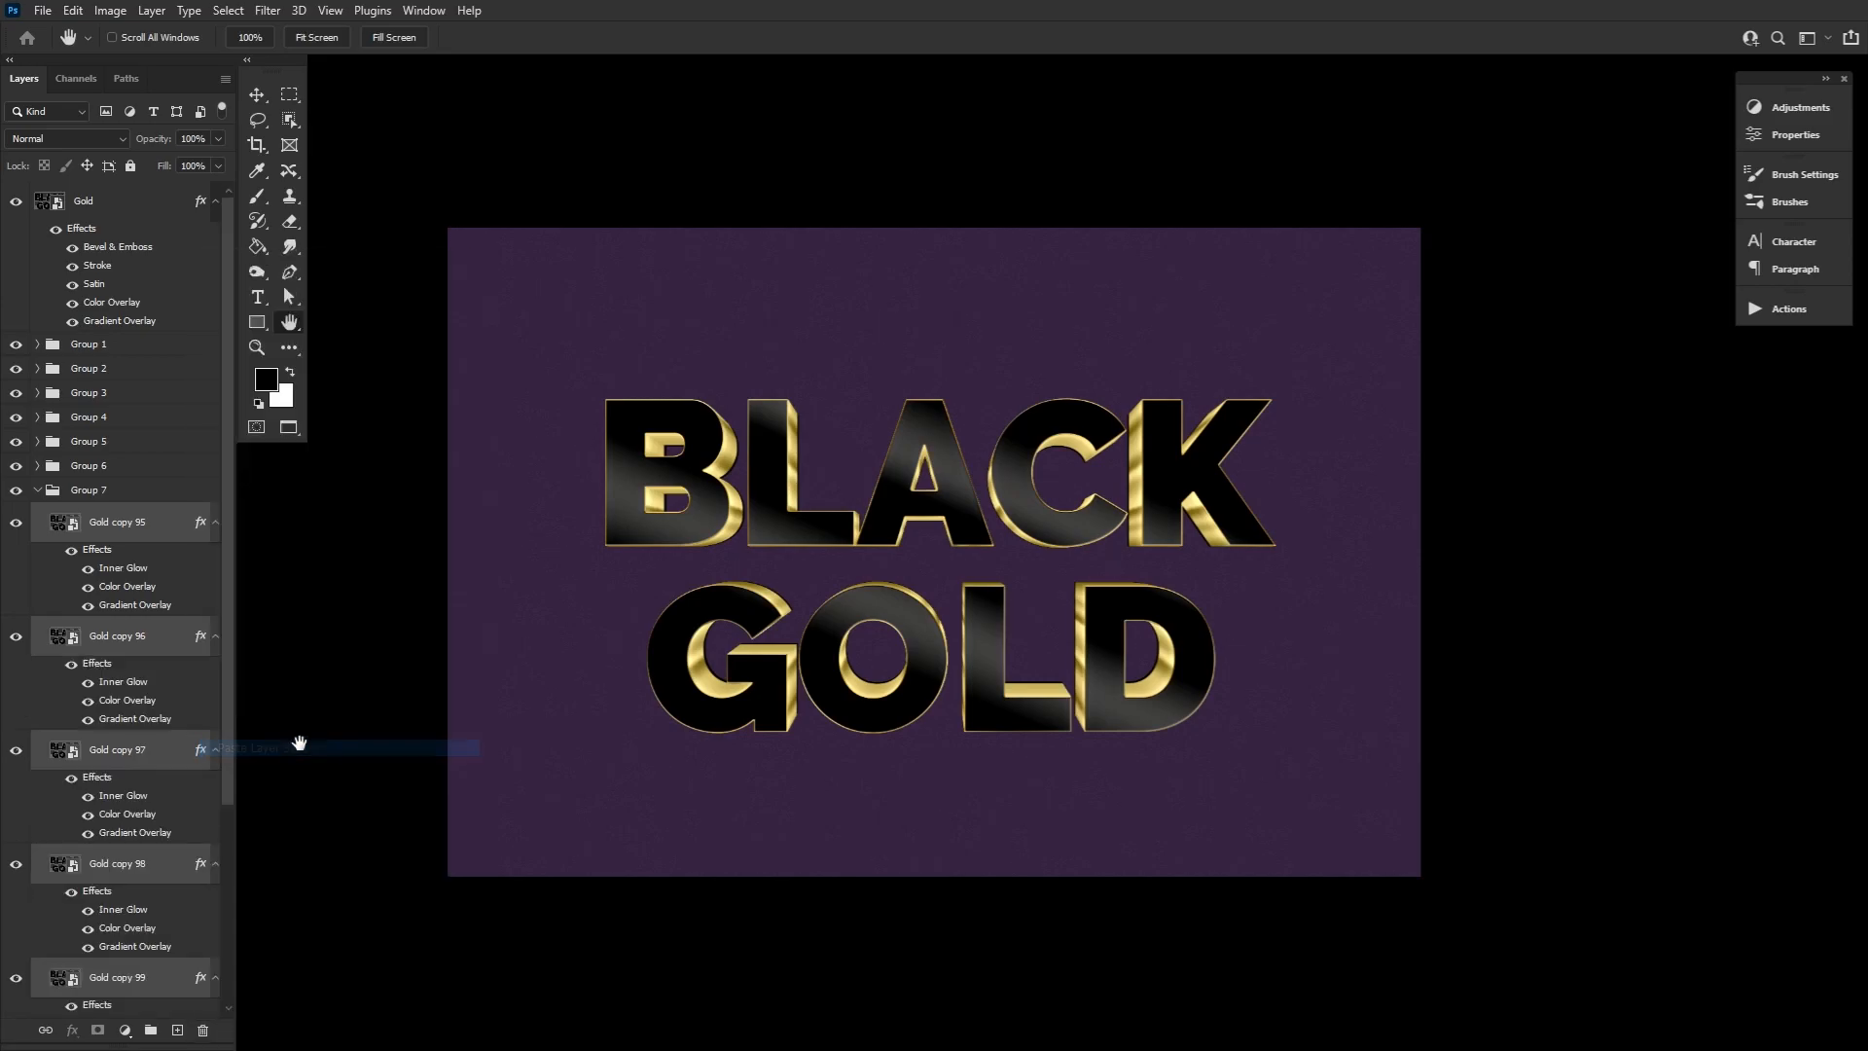
{"action": "left_click", "coordinate": [38, 491]}
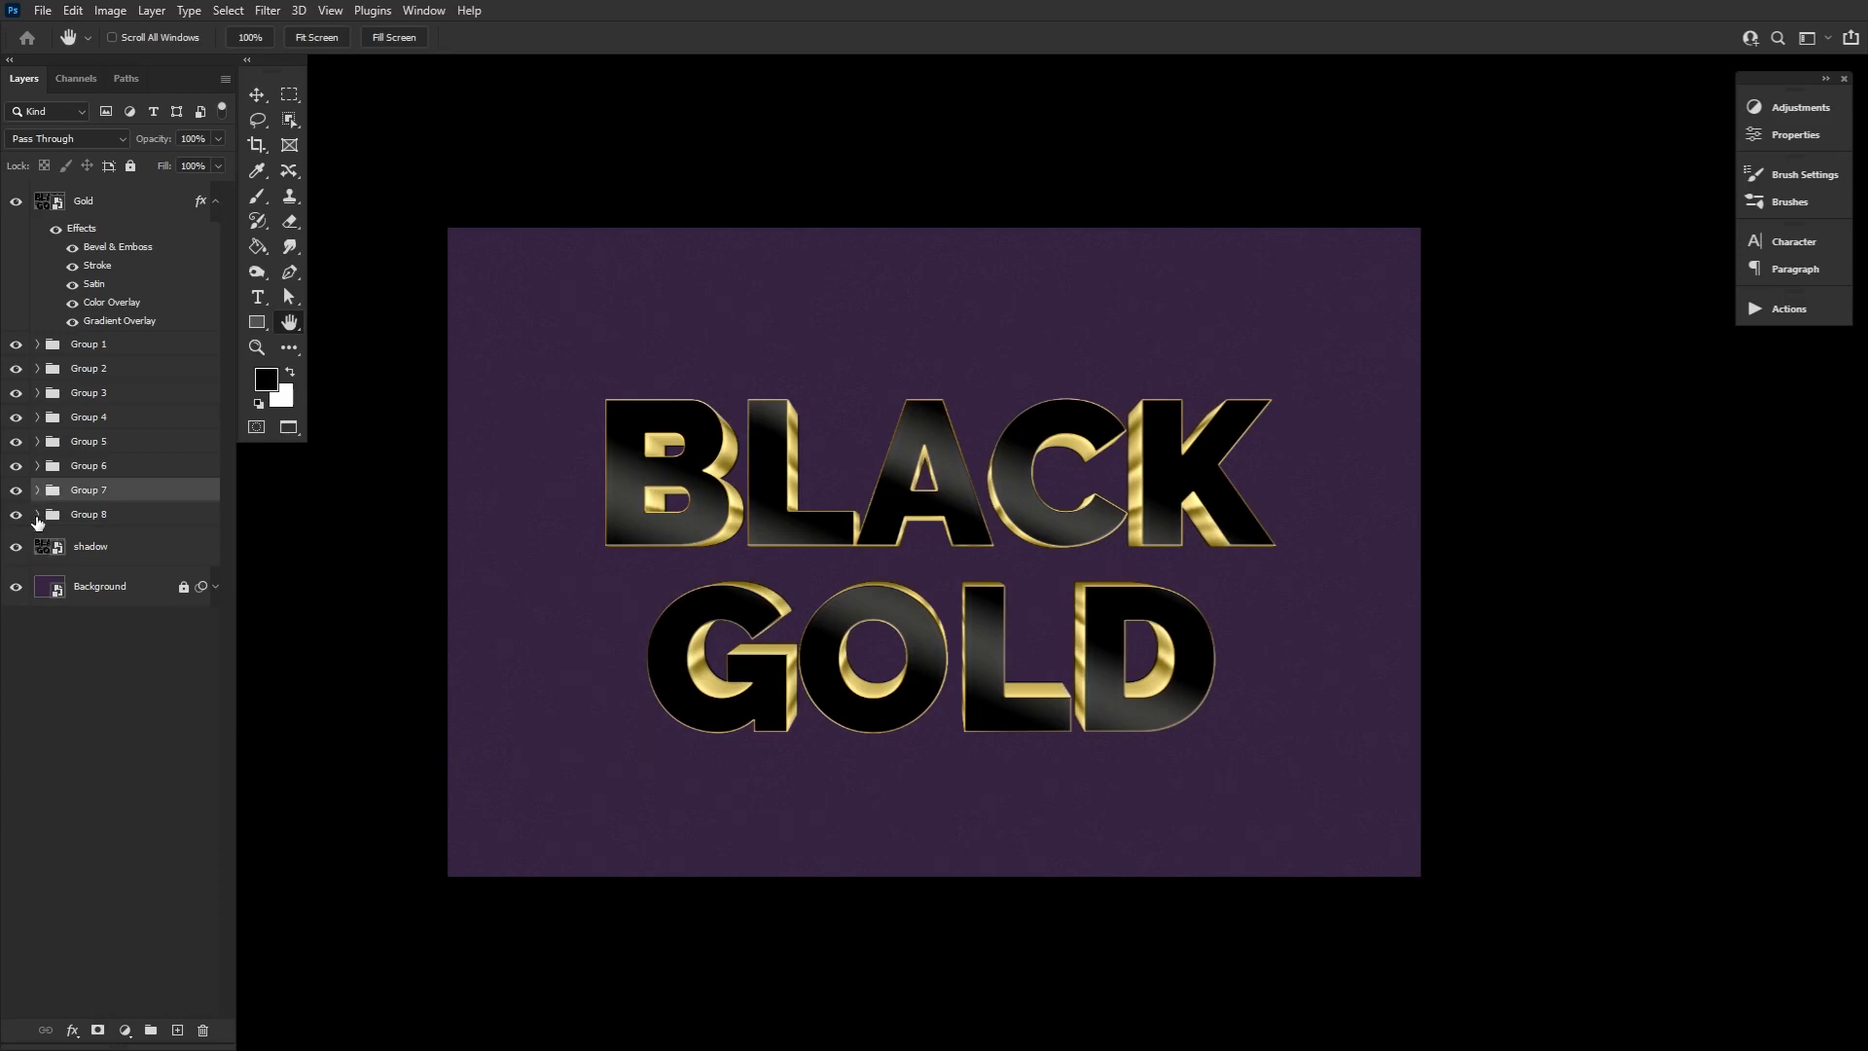
Paste the copied layer style onto Gold copy 101 in Group 8 and set its Inner Glow opacity to 22%.
{"action": "left_click", "coordinate": [37, 516]}
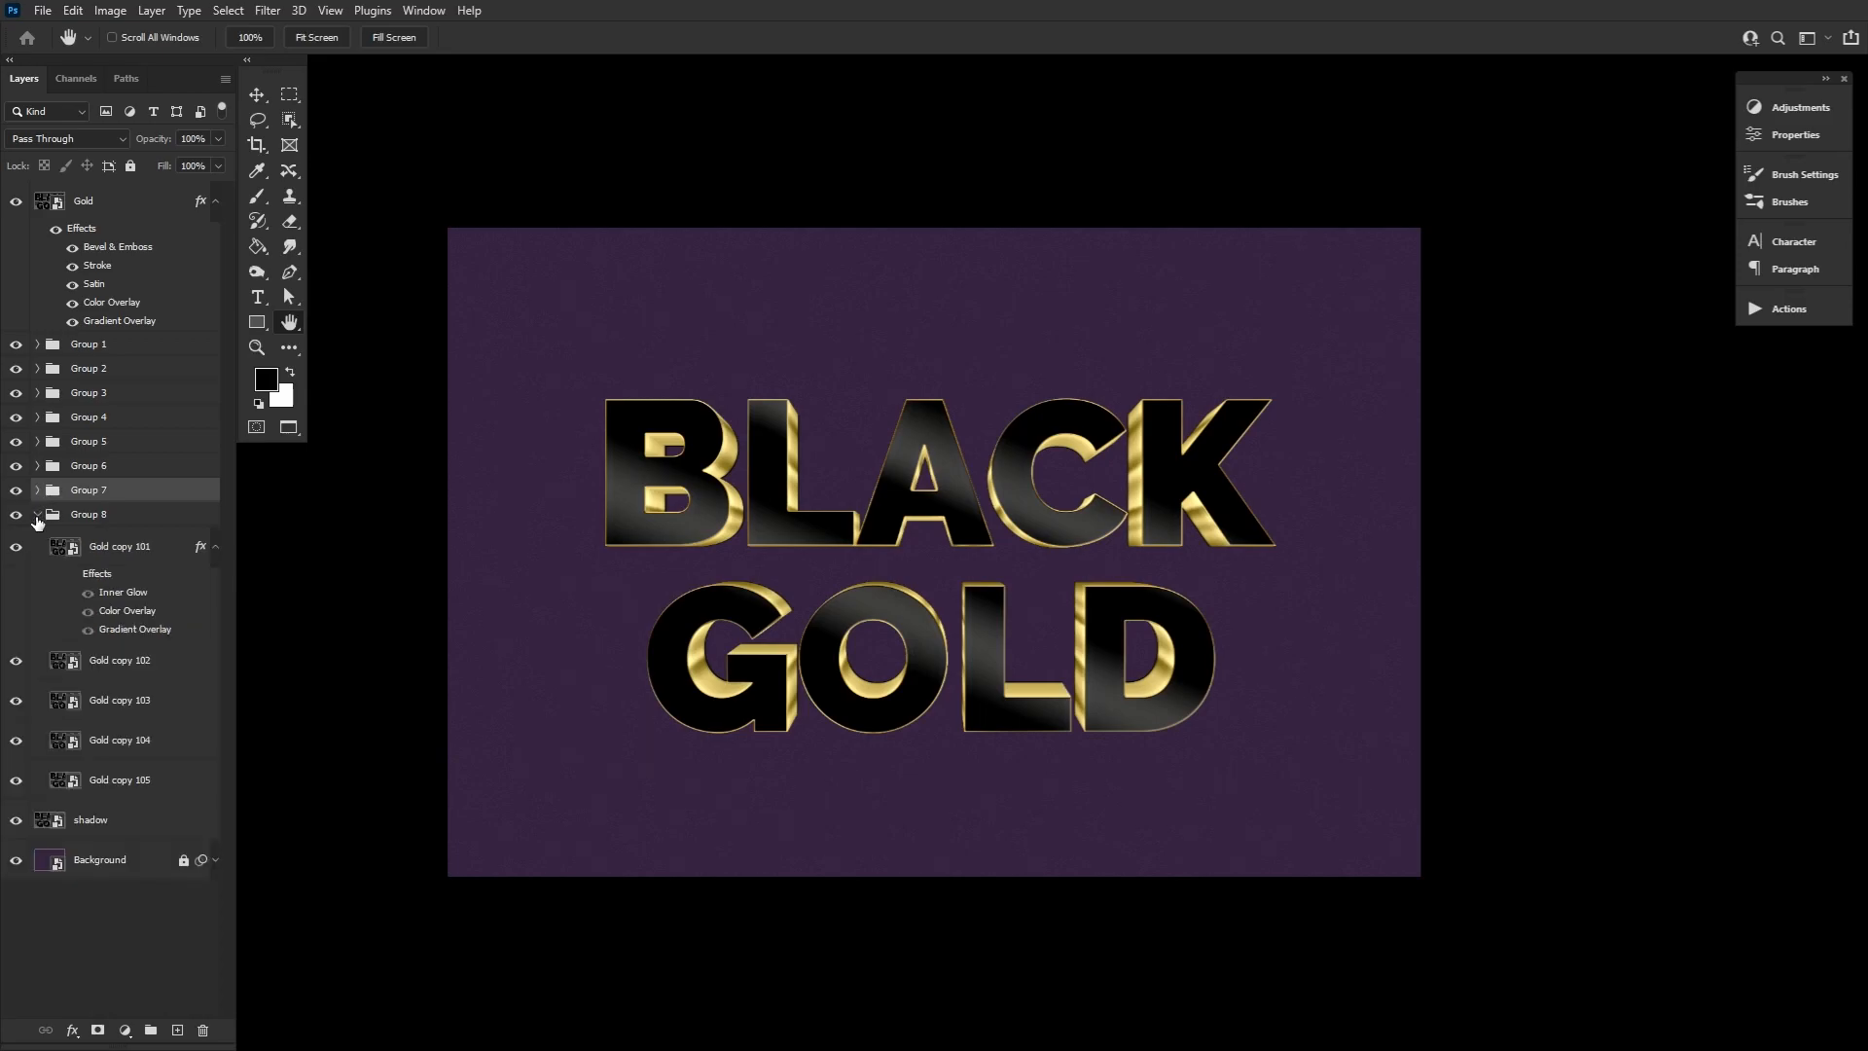
{"action": "left_click", "coordinate": [169, 552]}
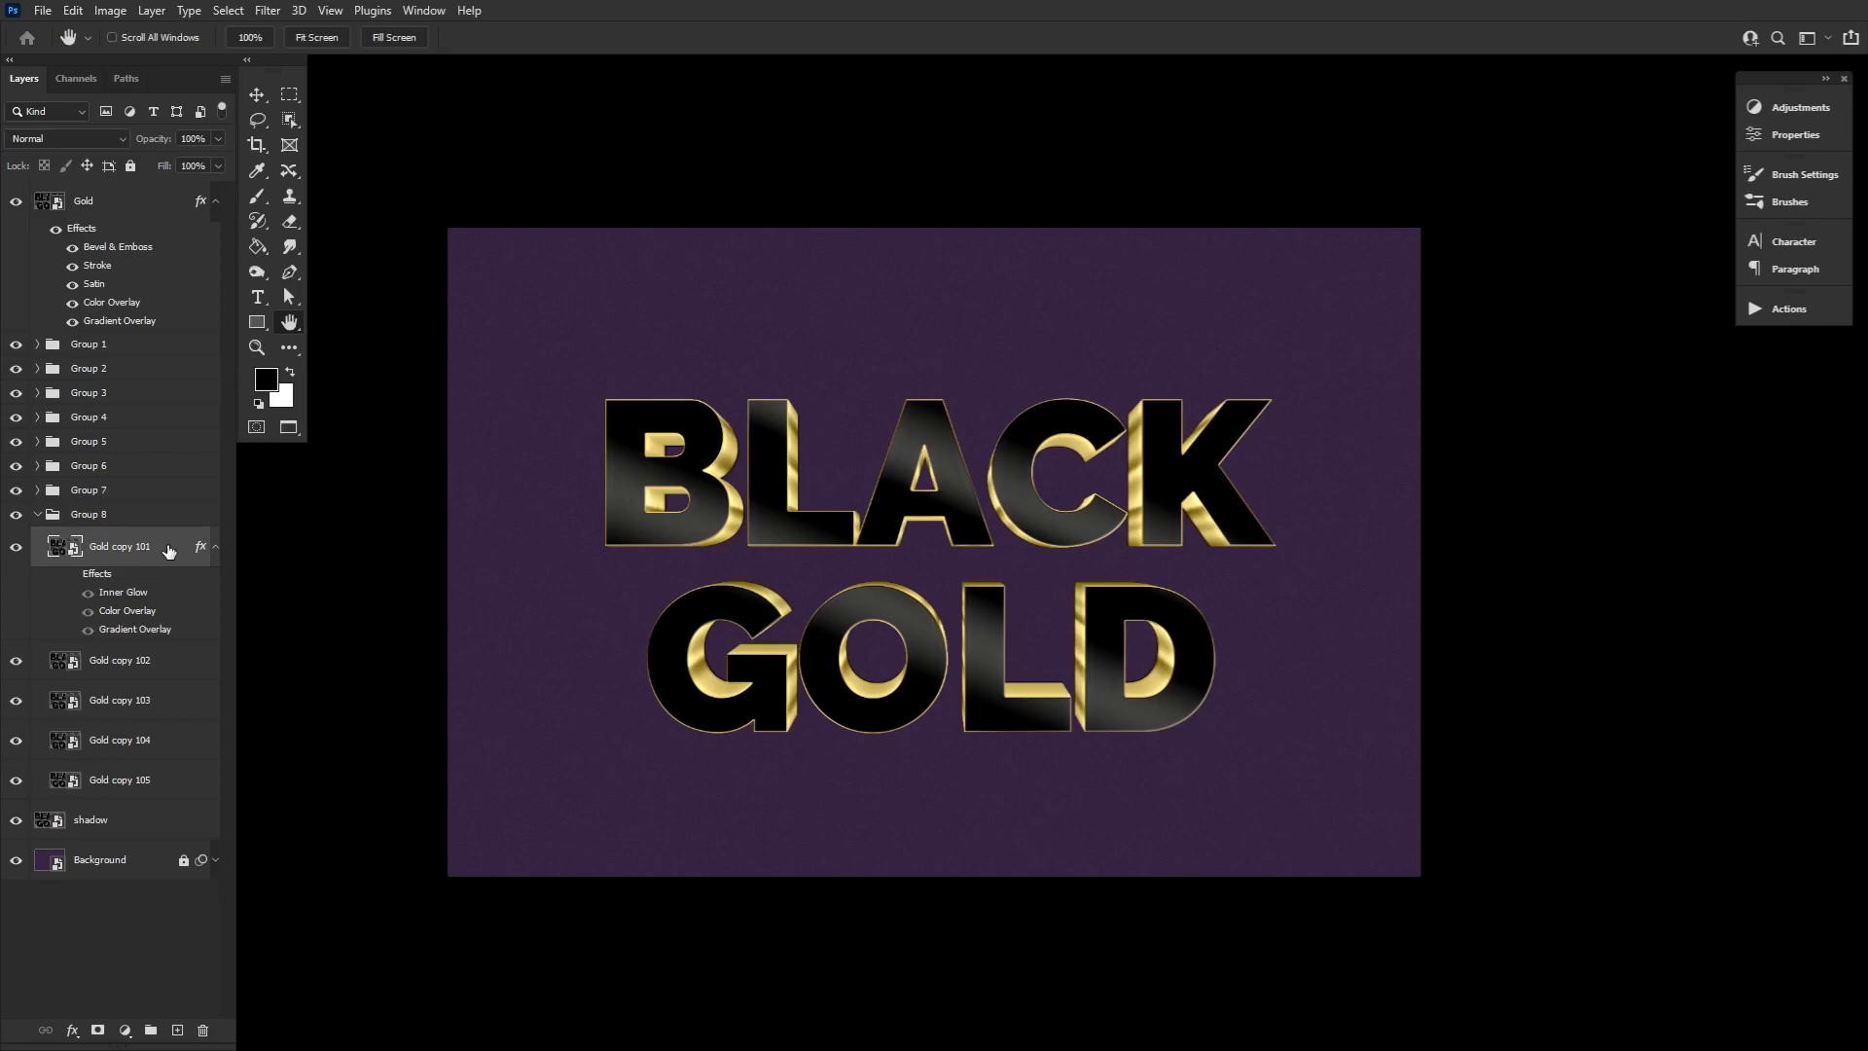
{"action": "right_click", "coordinate": [168, 550]}
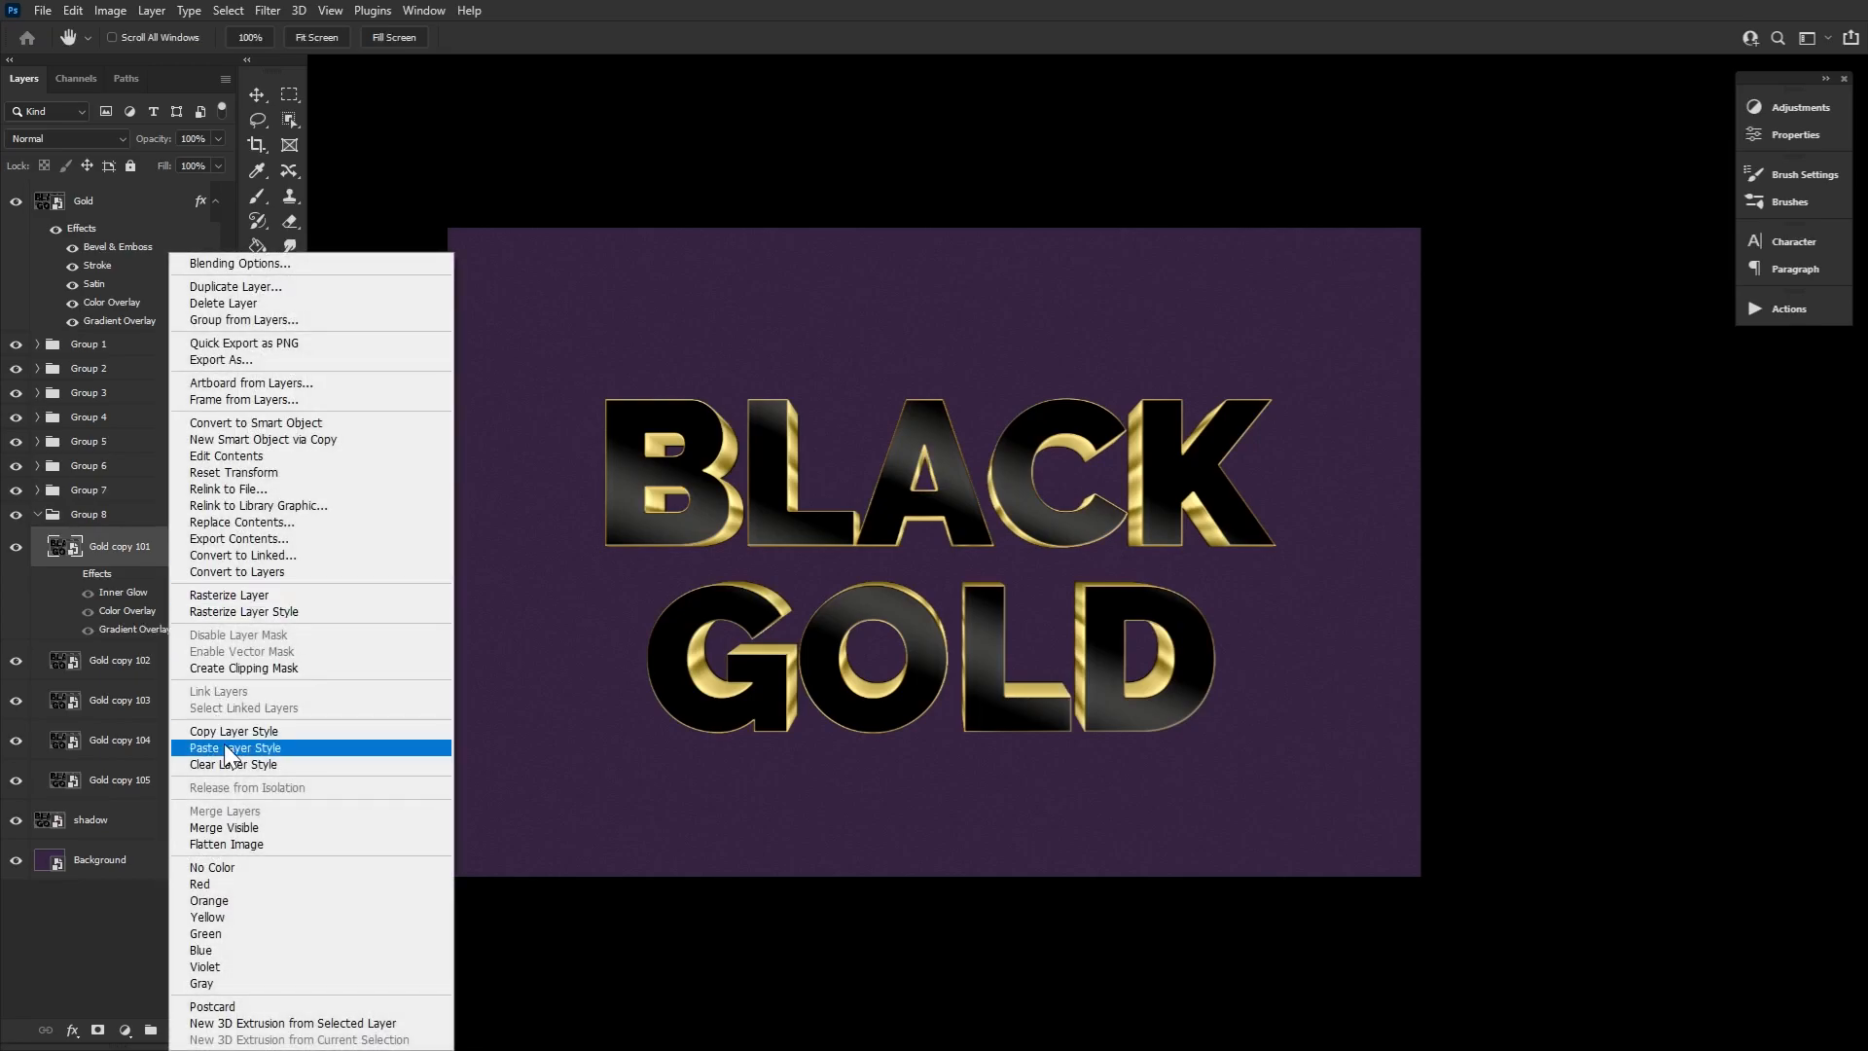
{"action": "left_click", "coordinate": [350, 748]}
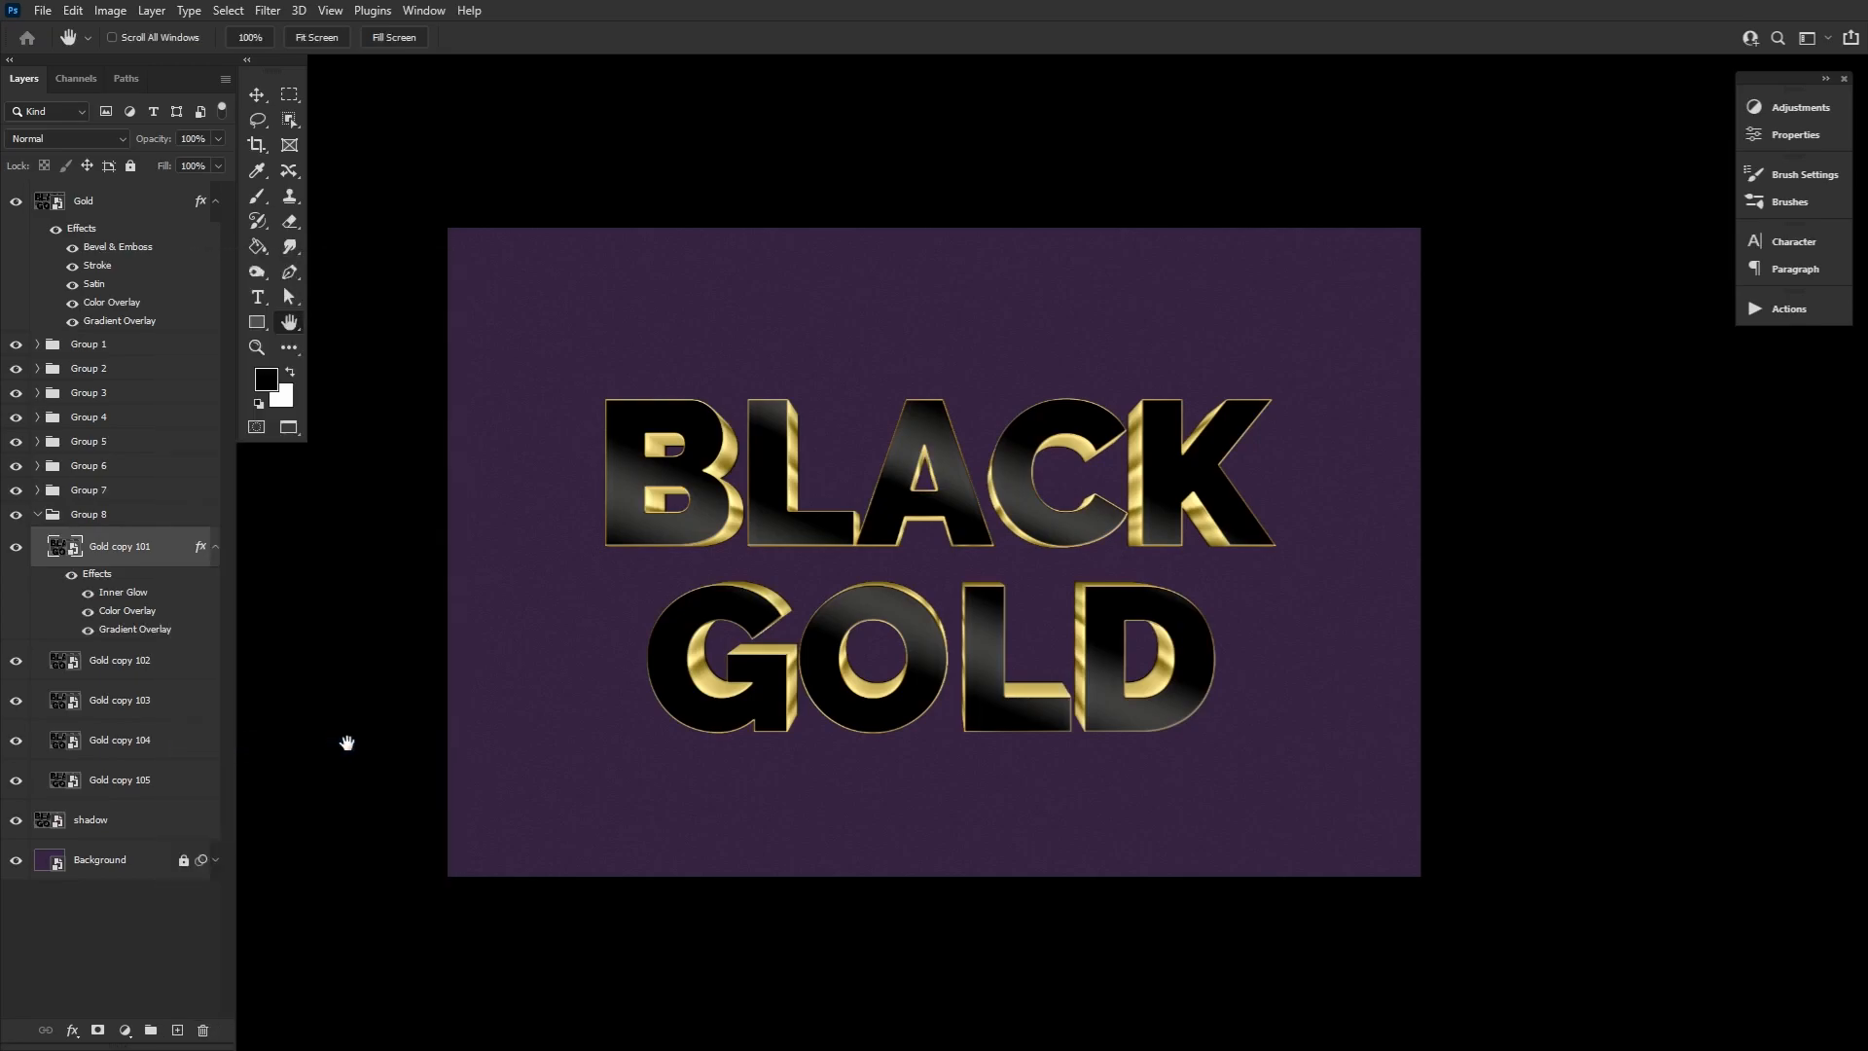
{"action": "double_click", "coordinate": [153, 595]}
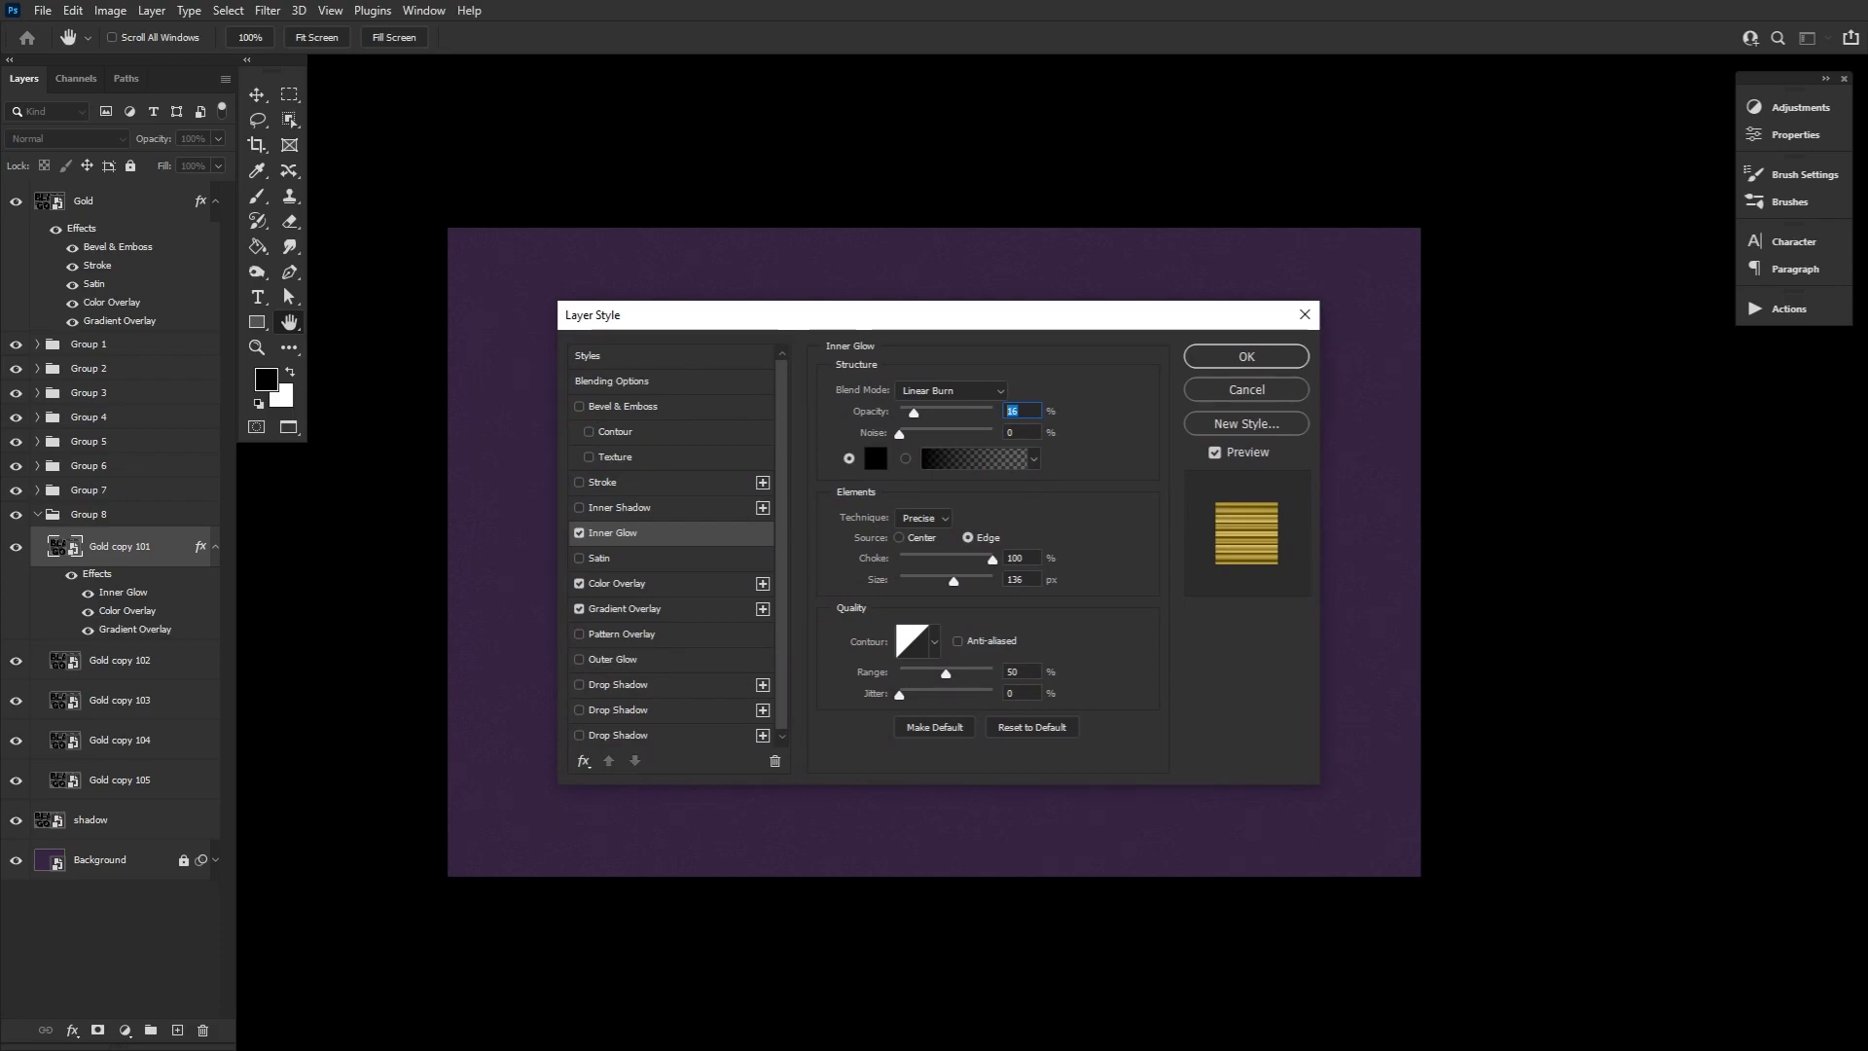
{"action": "type", "text": "22"}
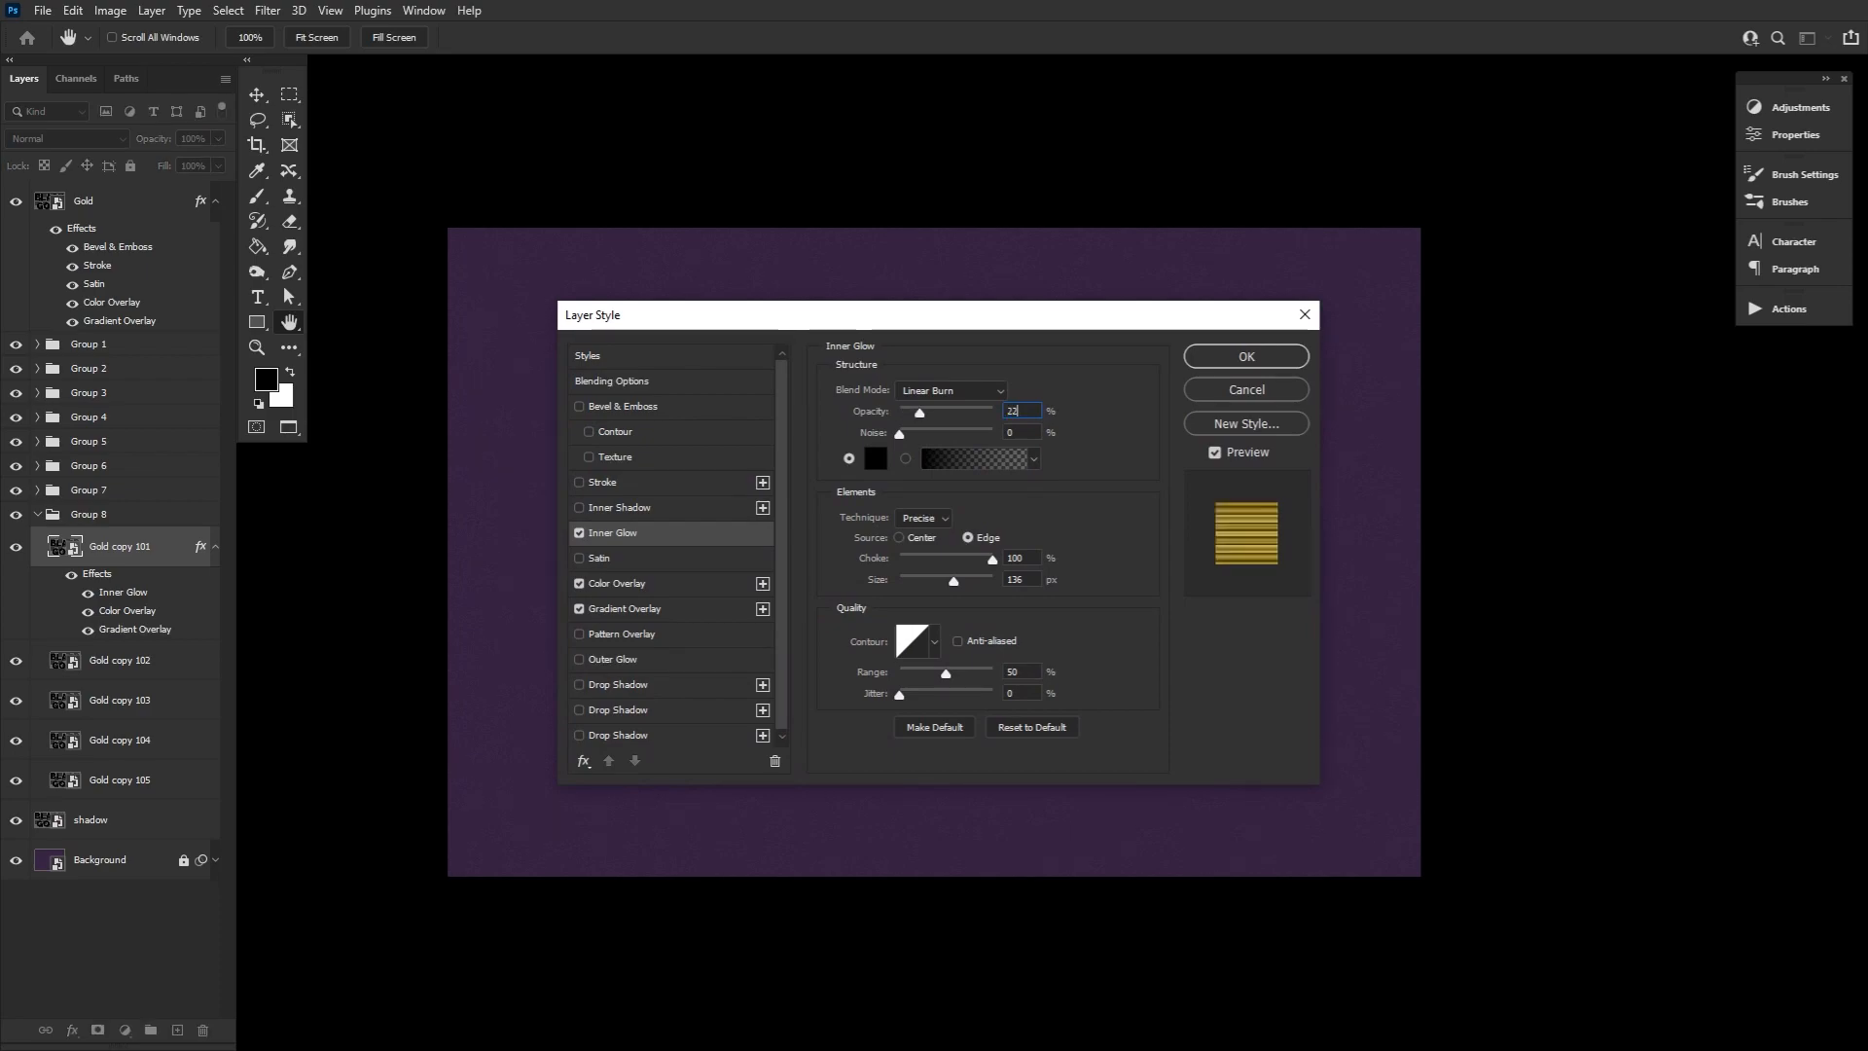
{"action": "left_click", "coordinate": [1240, 356]}
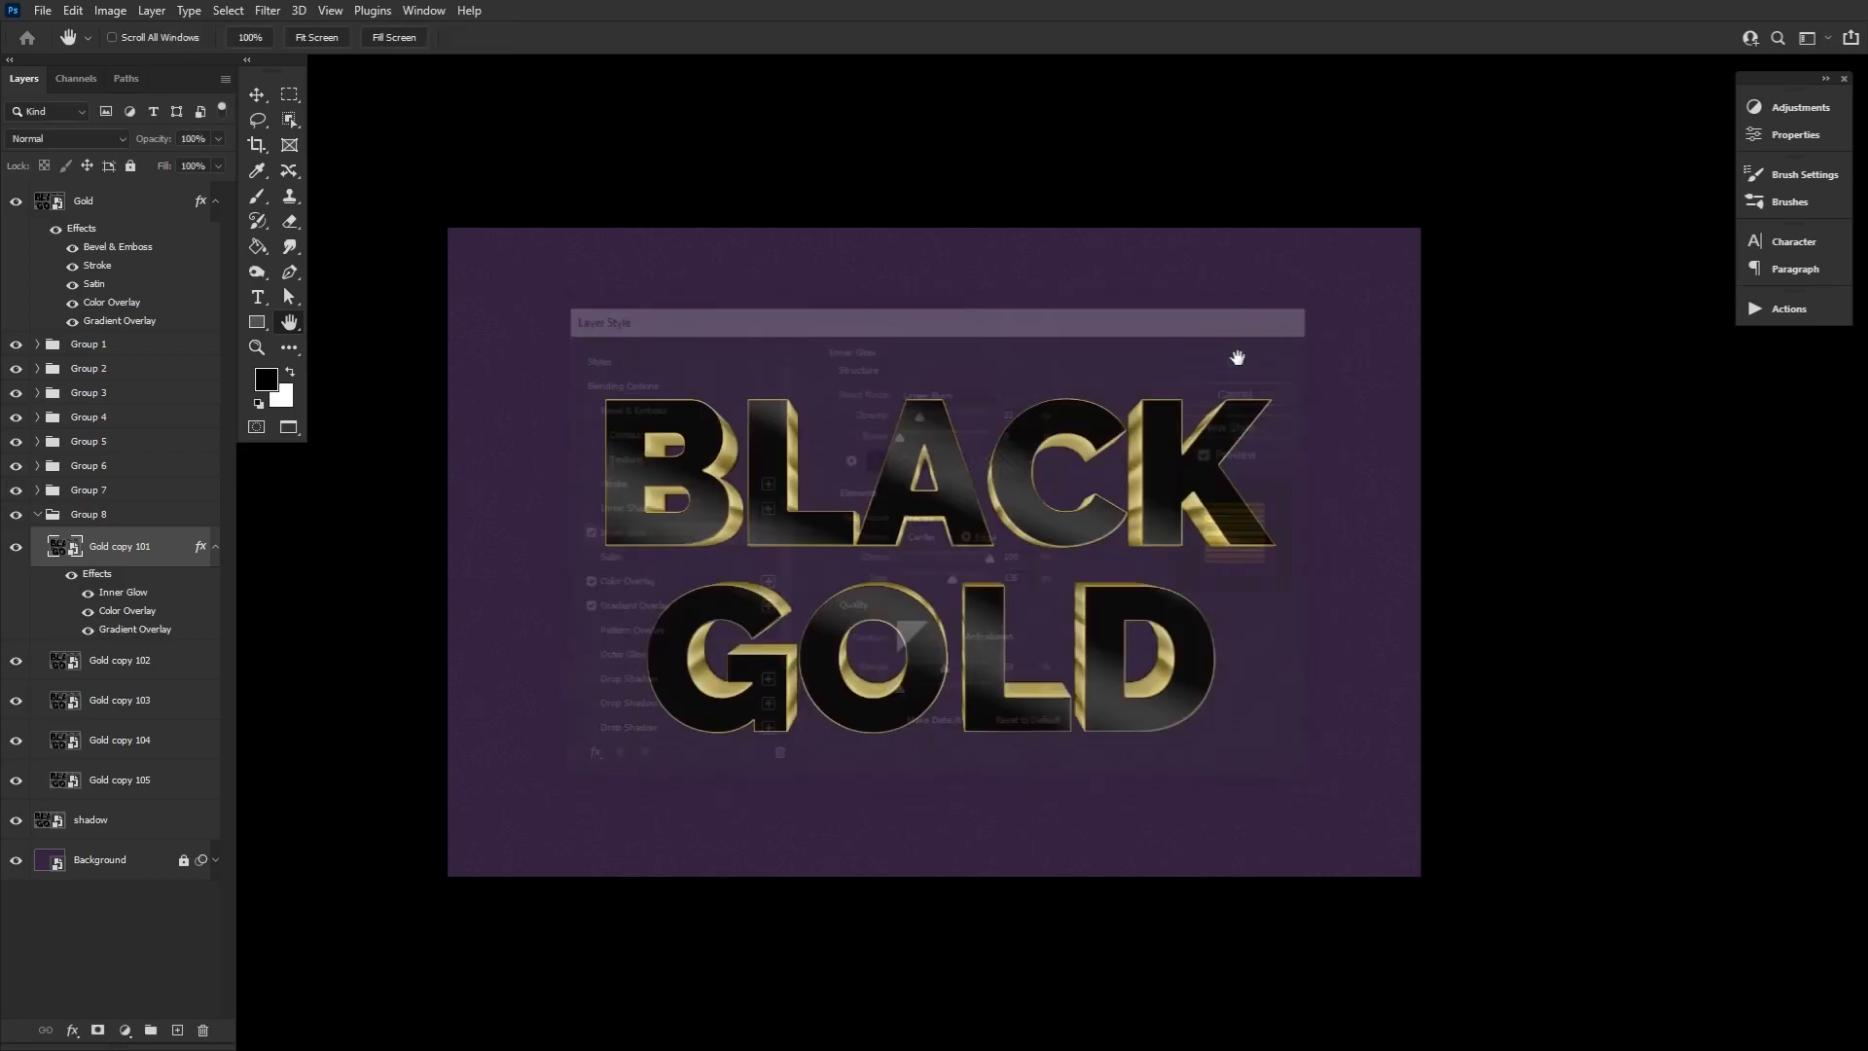
Copy Gold copy 101's layer style onto the layers Gold copy 102 through Gold copy 105, and collapse Group 8.
{"action": "left_click", "coordinate": [181, 793], "text": "shift"}
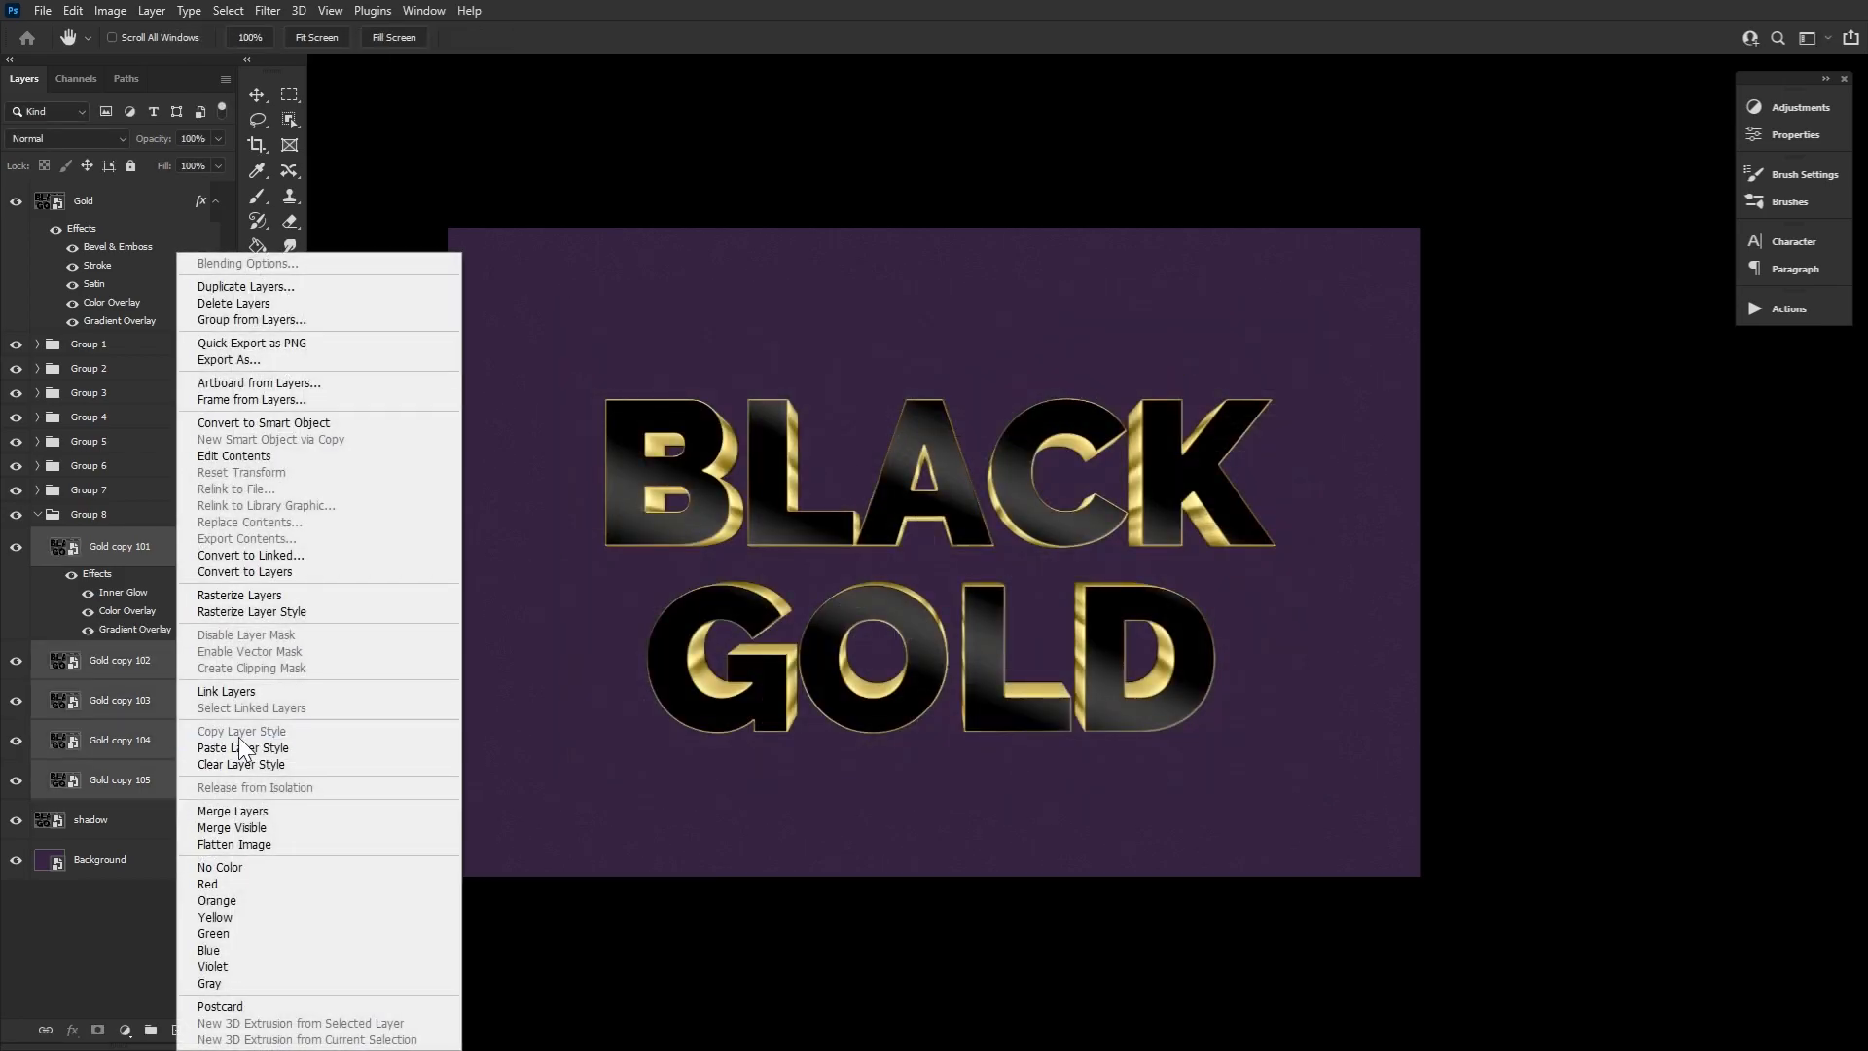
{"action": "left_click", "coordinate": [239, 748]}
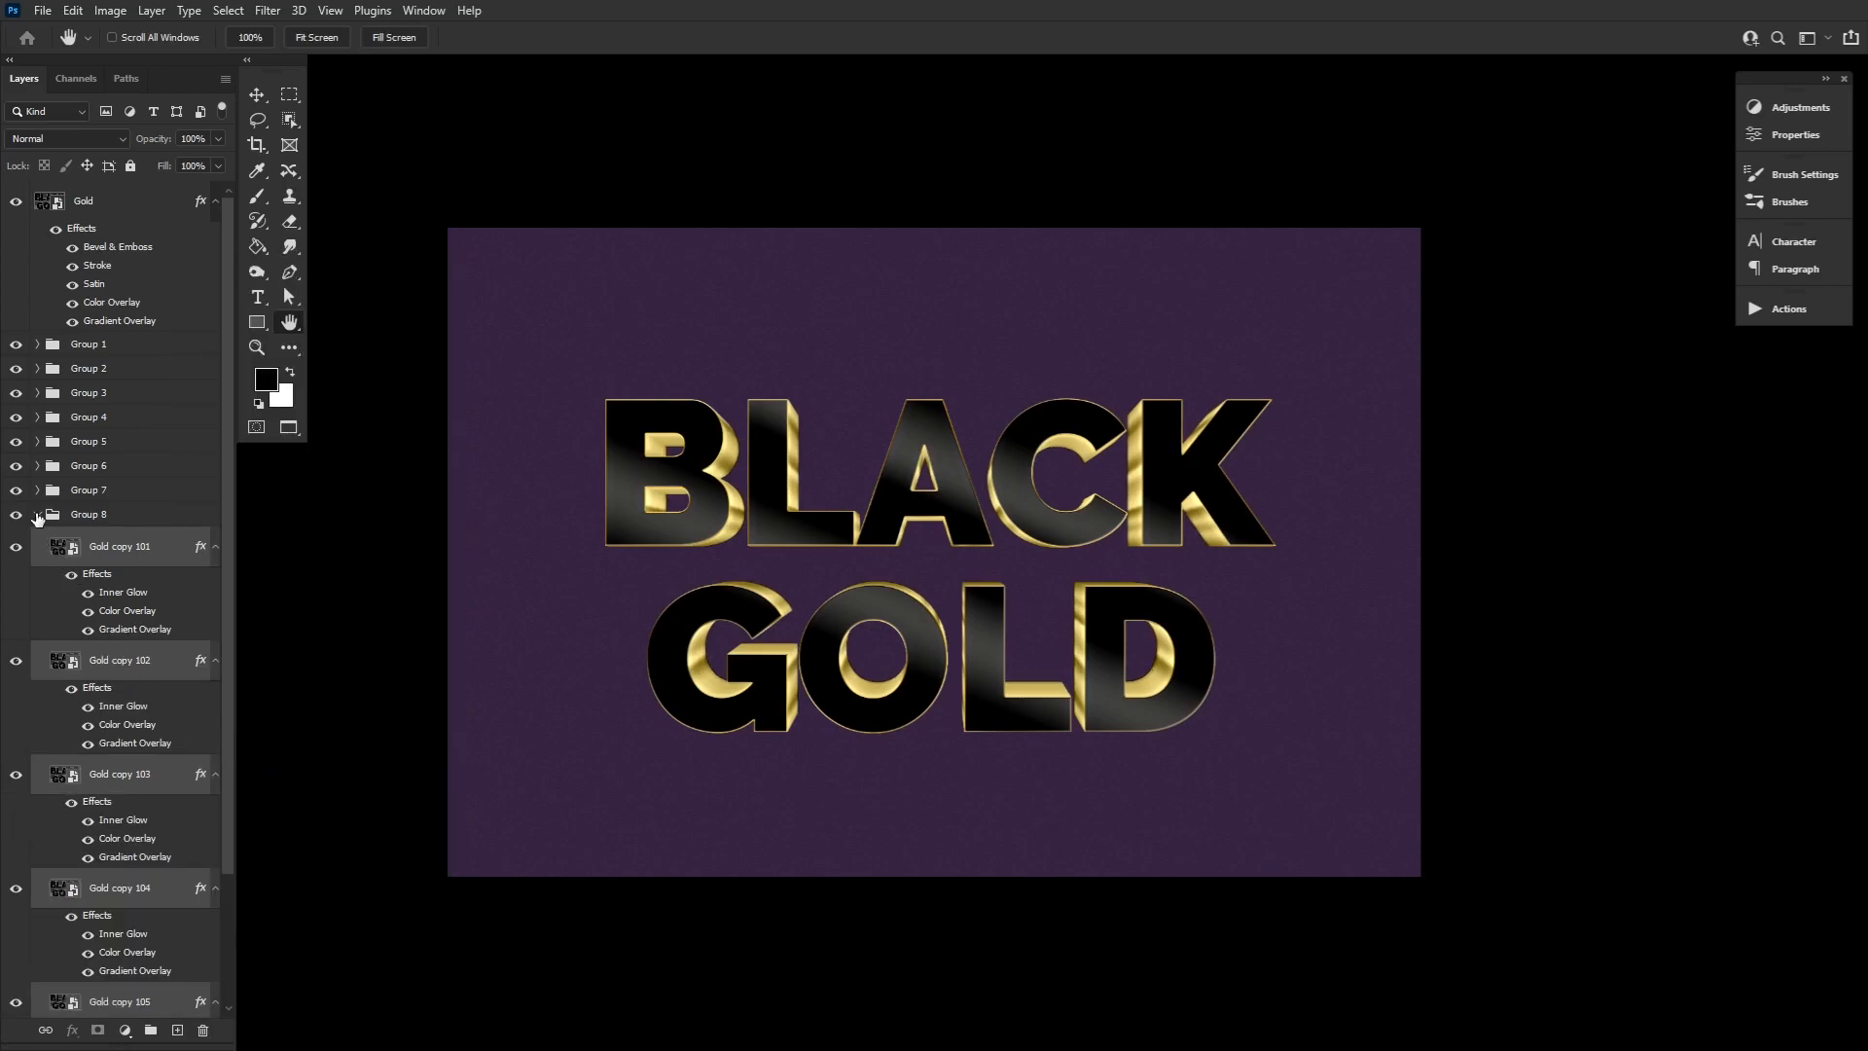
{"action": "left_click", "coordinate": [53, 514]}
{"action": "left_click", "coordinate": [37, 514]}
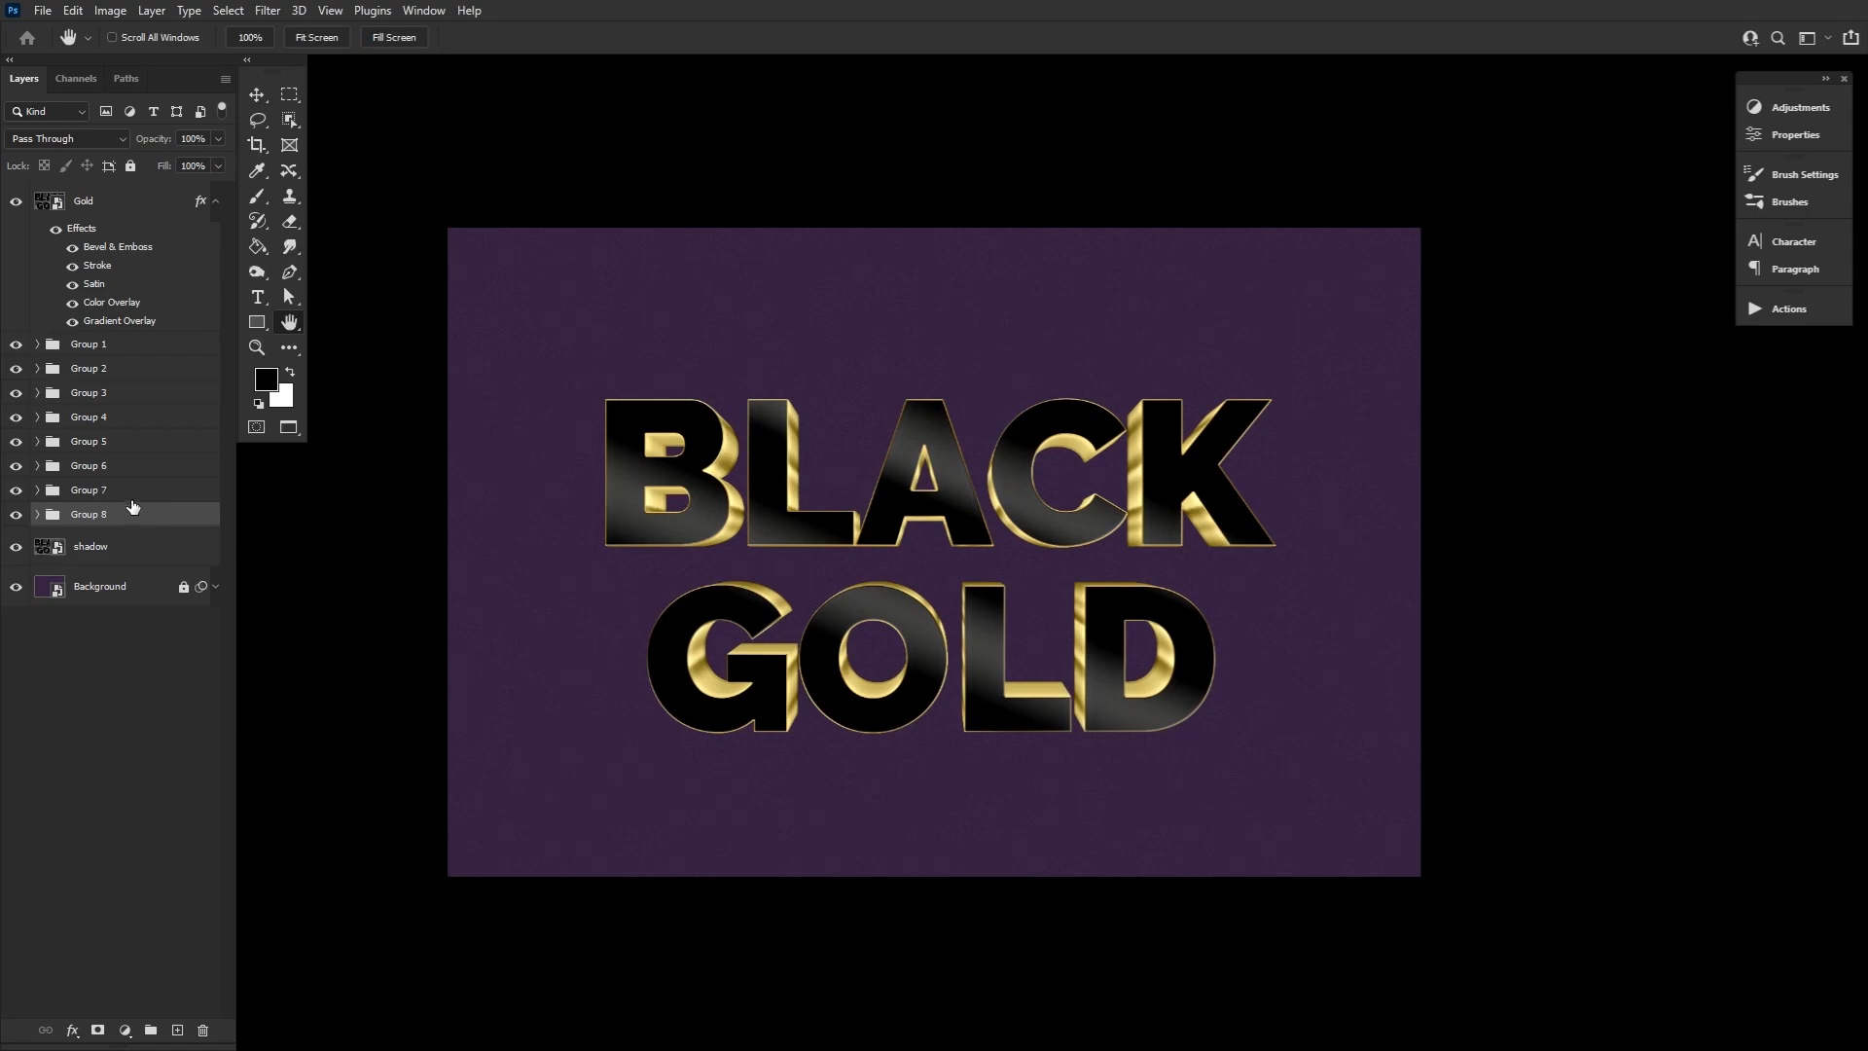
Convert Group 1 through Group 8 together into a single smart object.
{"action": "left_click", "coordinate": [162, 351], "text": "shift"}
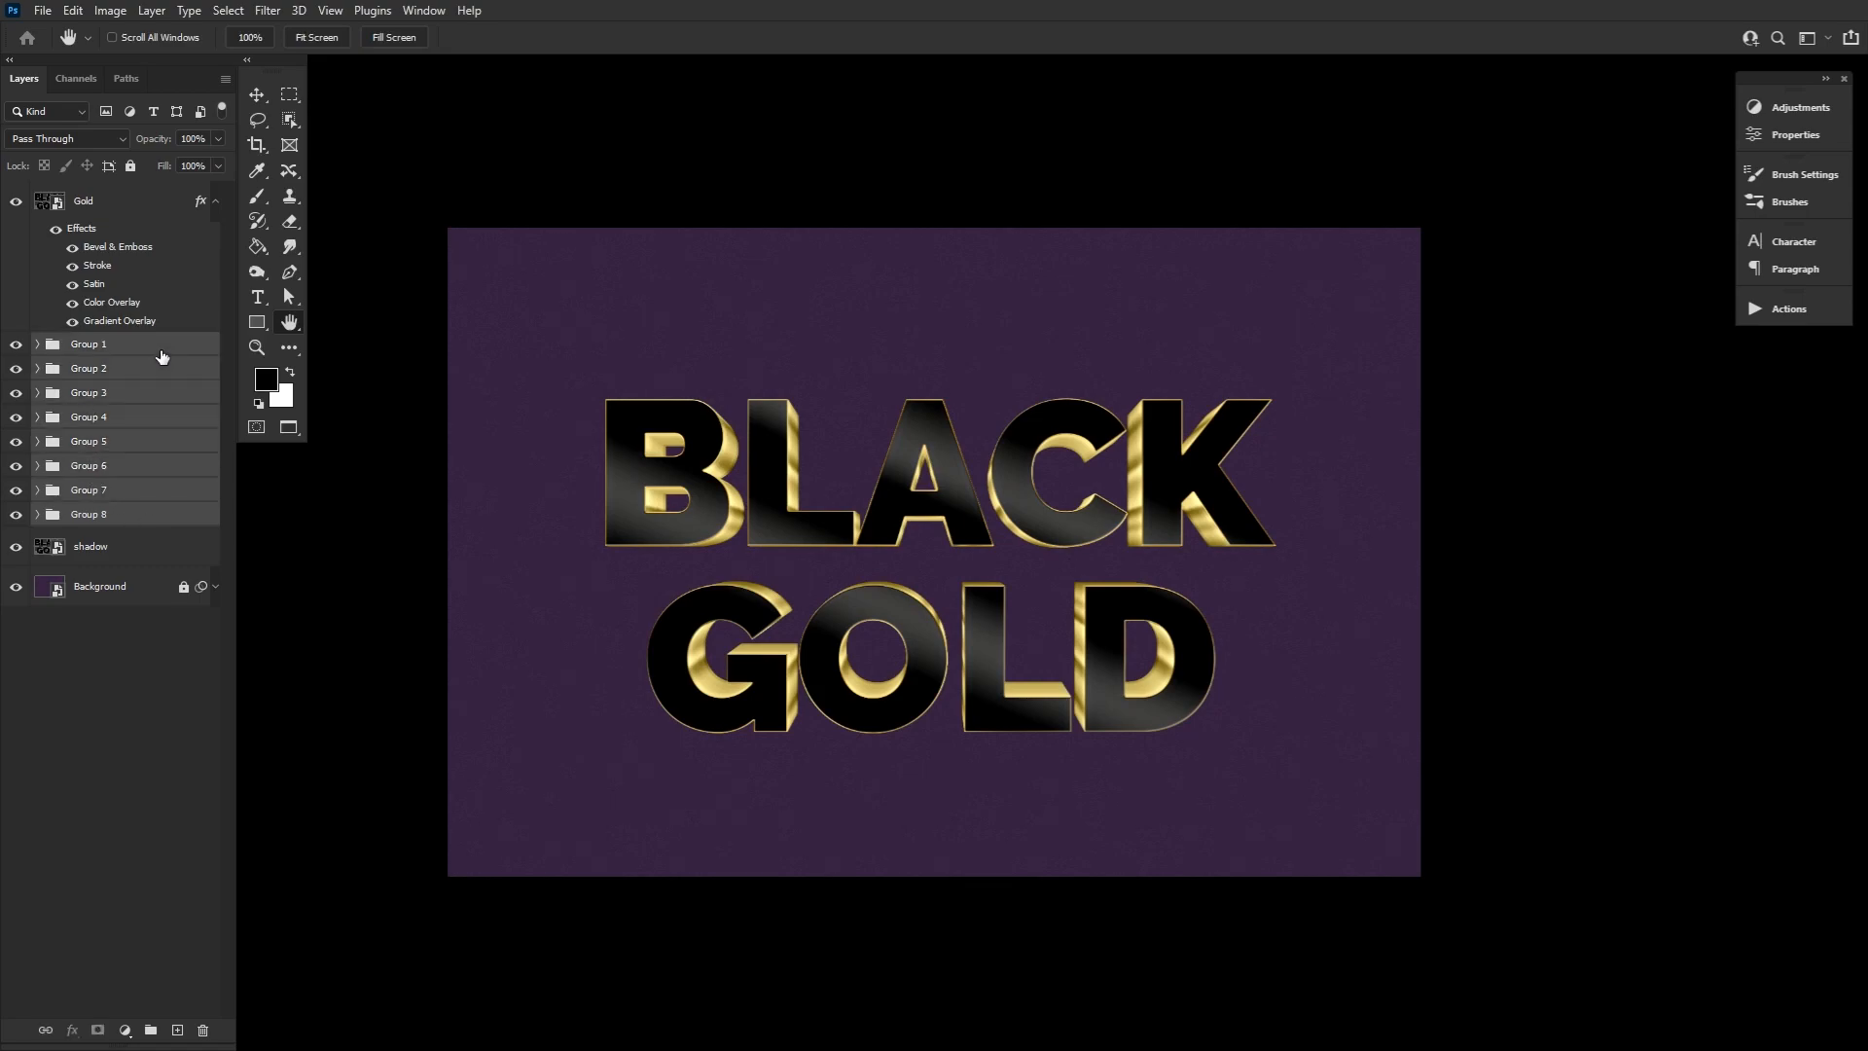
{"action": "right_click", "coordinate": [161, 348]}
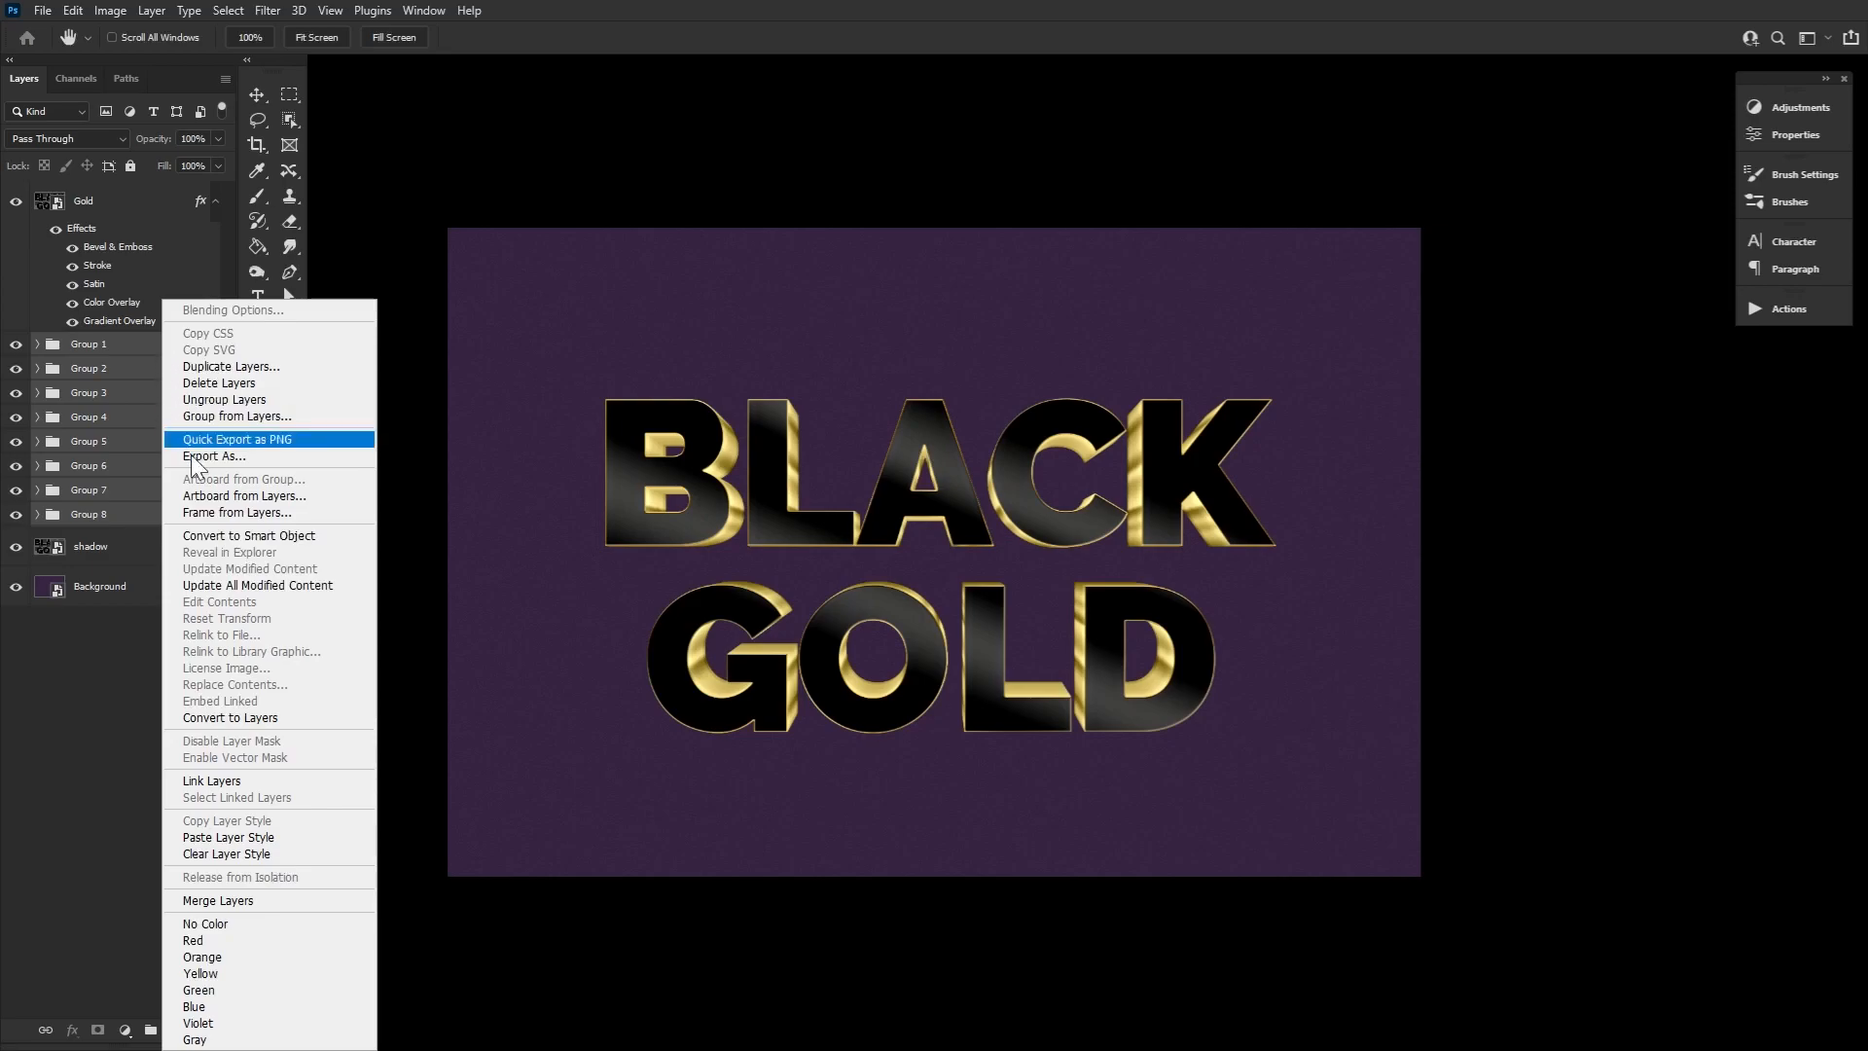
{"action": "left_click", "coordinate": [237, 535]}
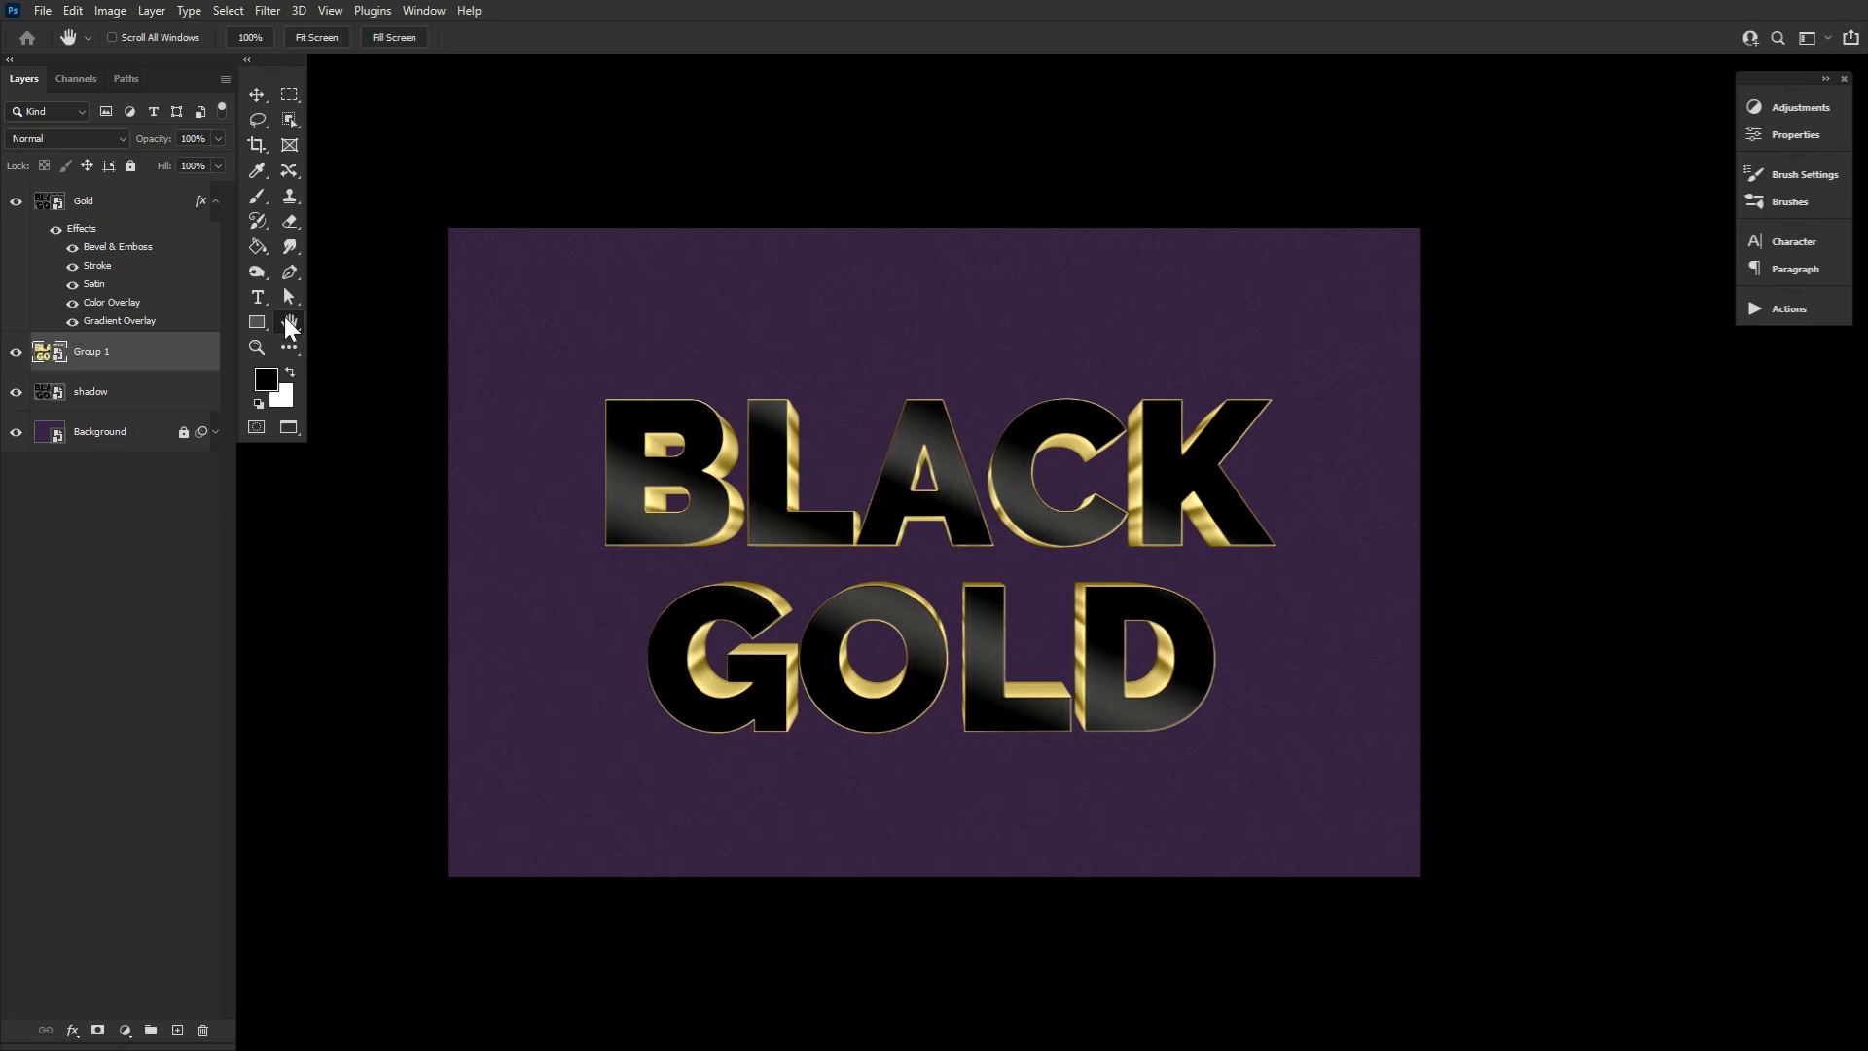
Transform the shadow layer to move it to X 1520 px and Y 1030 px.
{"action": "left_click", "coordinate": [165, 395]}
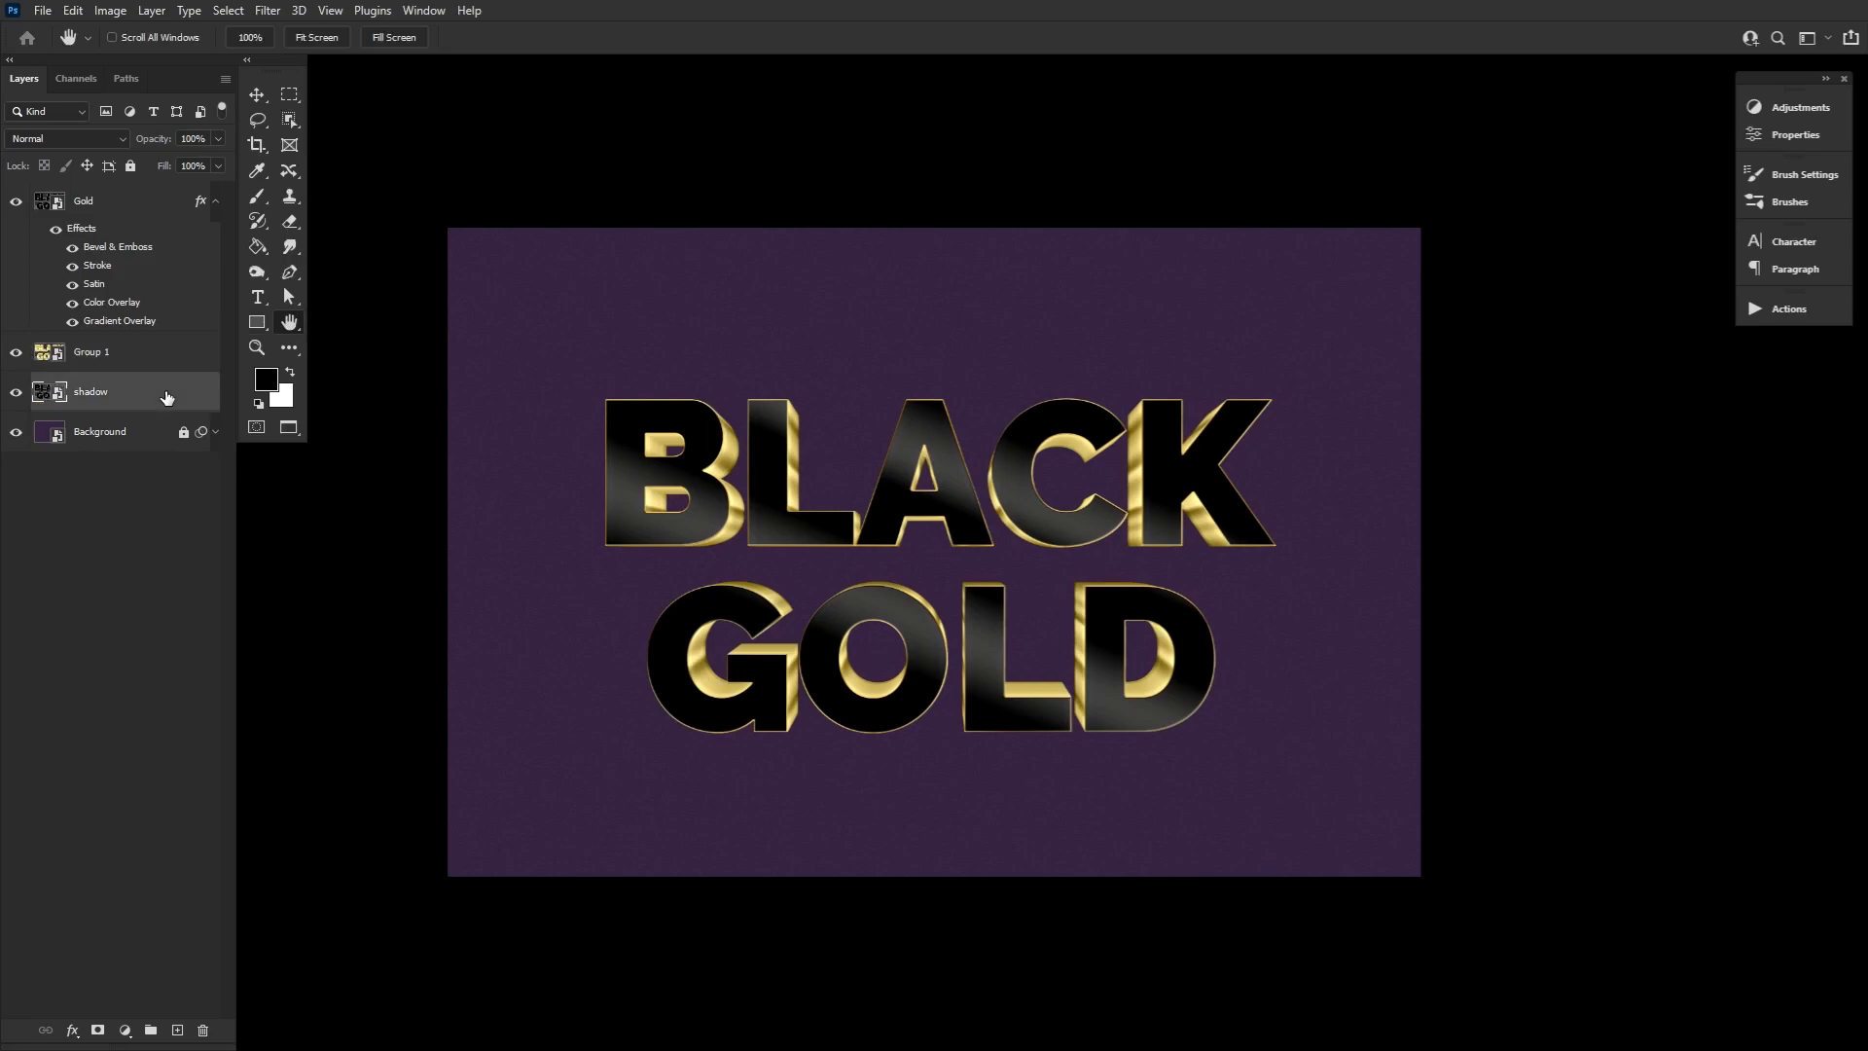
{"action": "key", "text": "ctrl+t"}
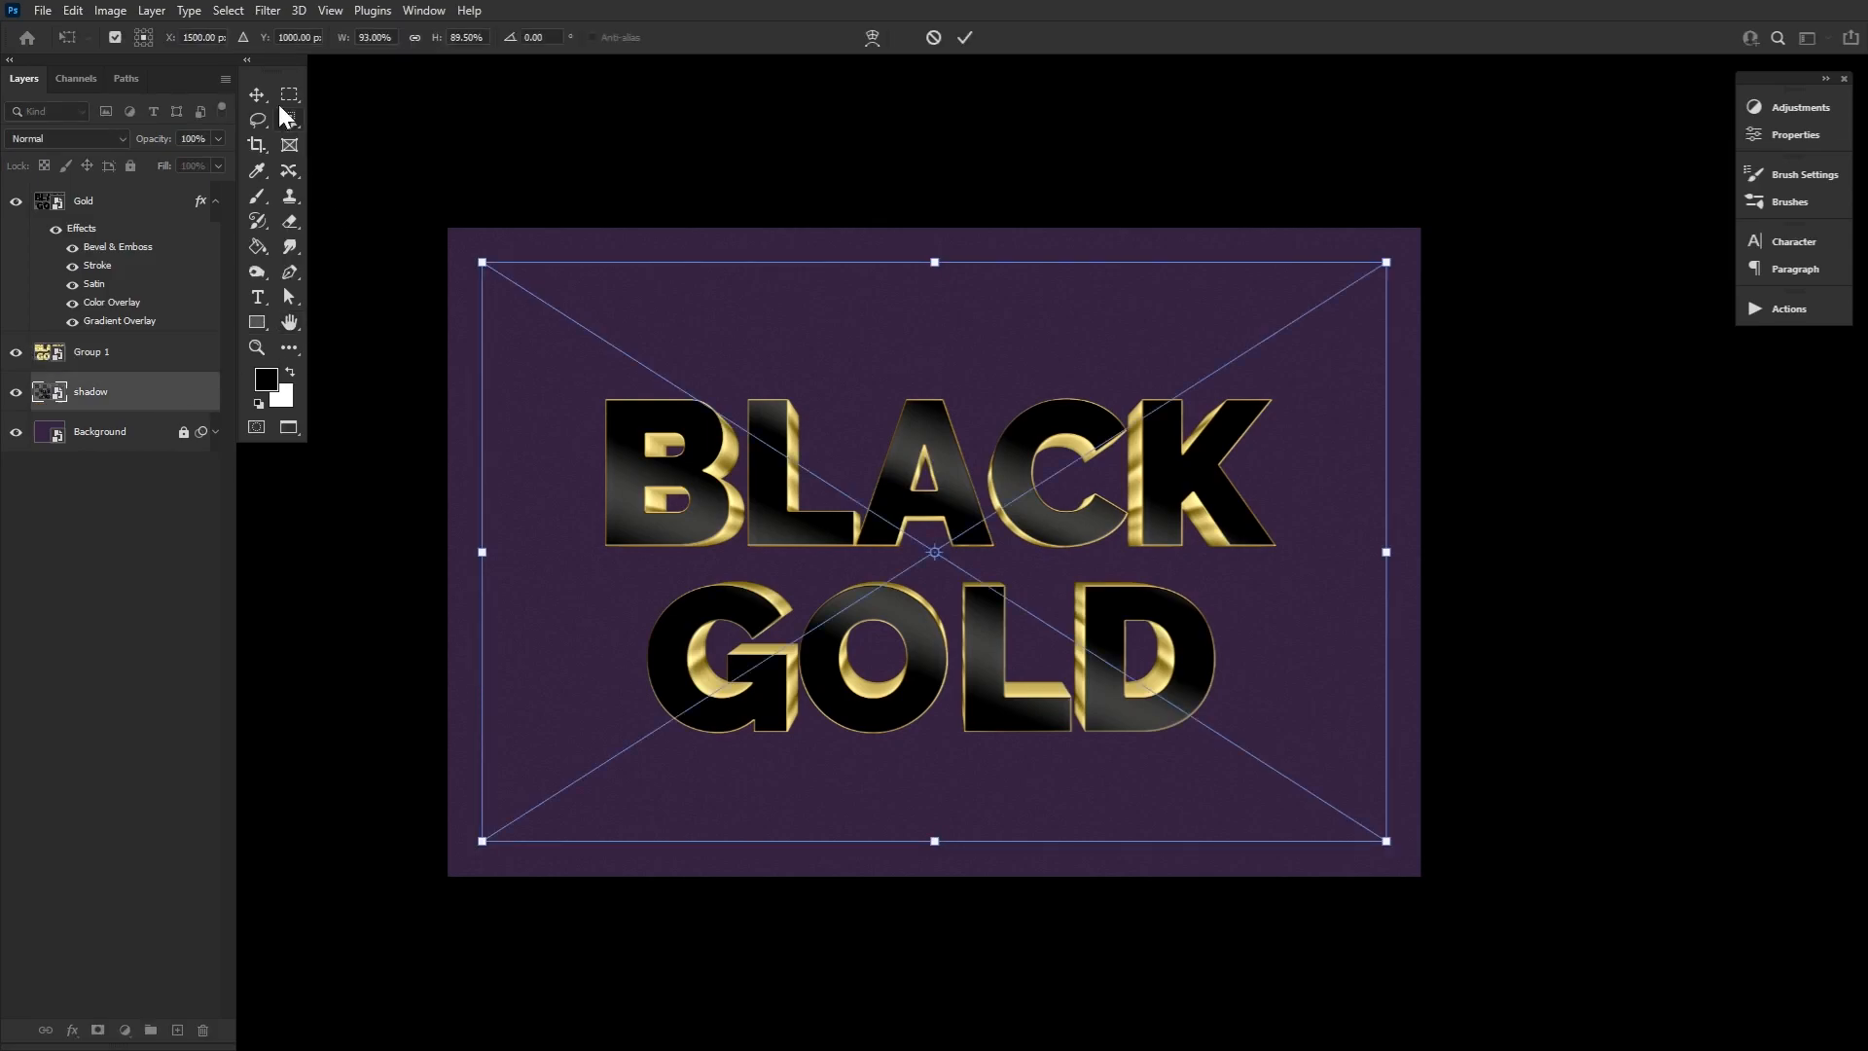
{"action": "left_click_drag", "start_coordinate": [193, 37], "coordinate": [188, 37]}
{"action": "key", "text": "Right"}
{"action": "key", "text": "BackSpace"}
{"action": "type", "text": "2"}
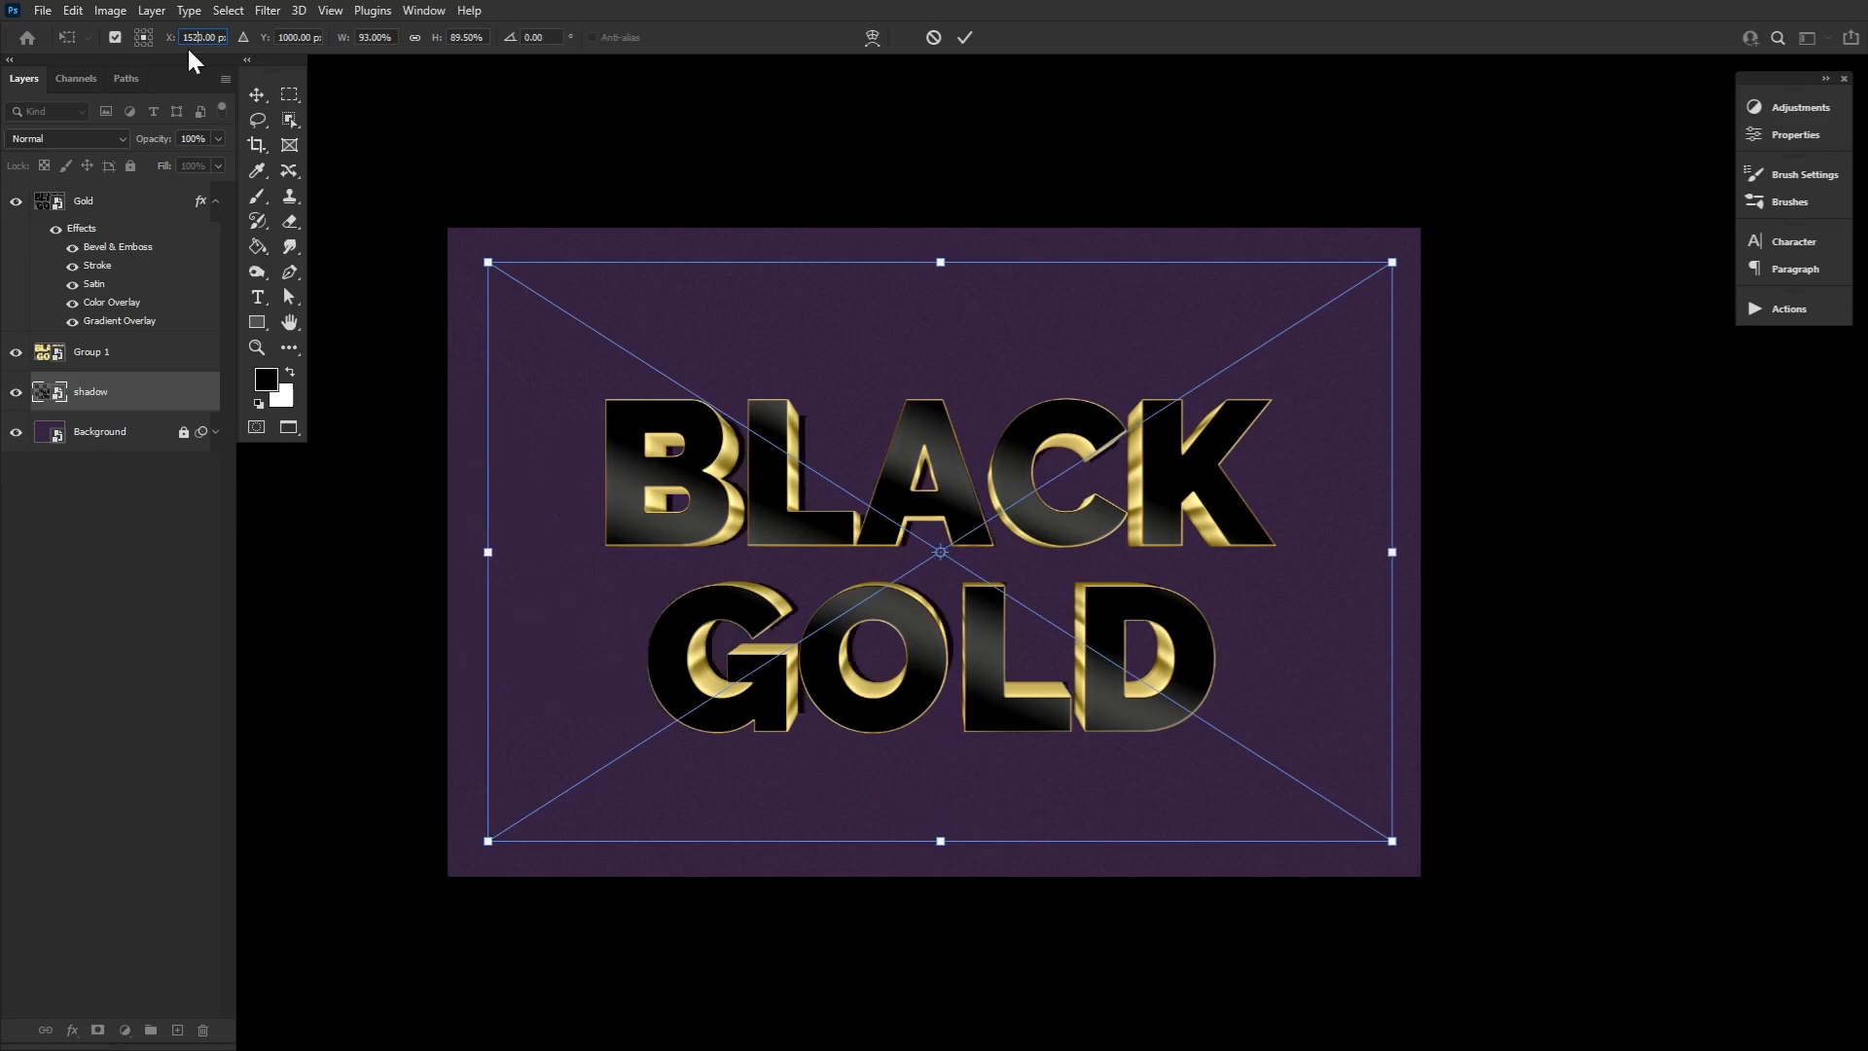
{"action": "left_click", "coordinate": [292, 37]}
{"action": "key", "text": "BackSpace"}
{"action": "type", "text": "3"}
{"action": "key", "text": "Return"}
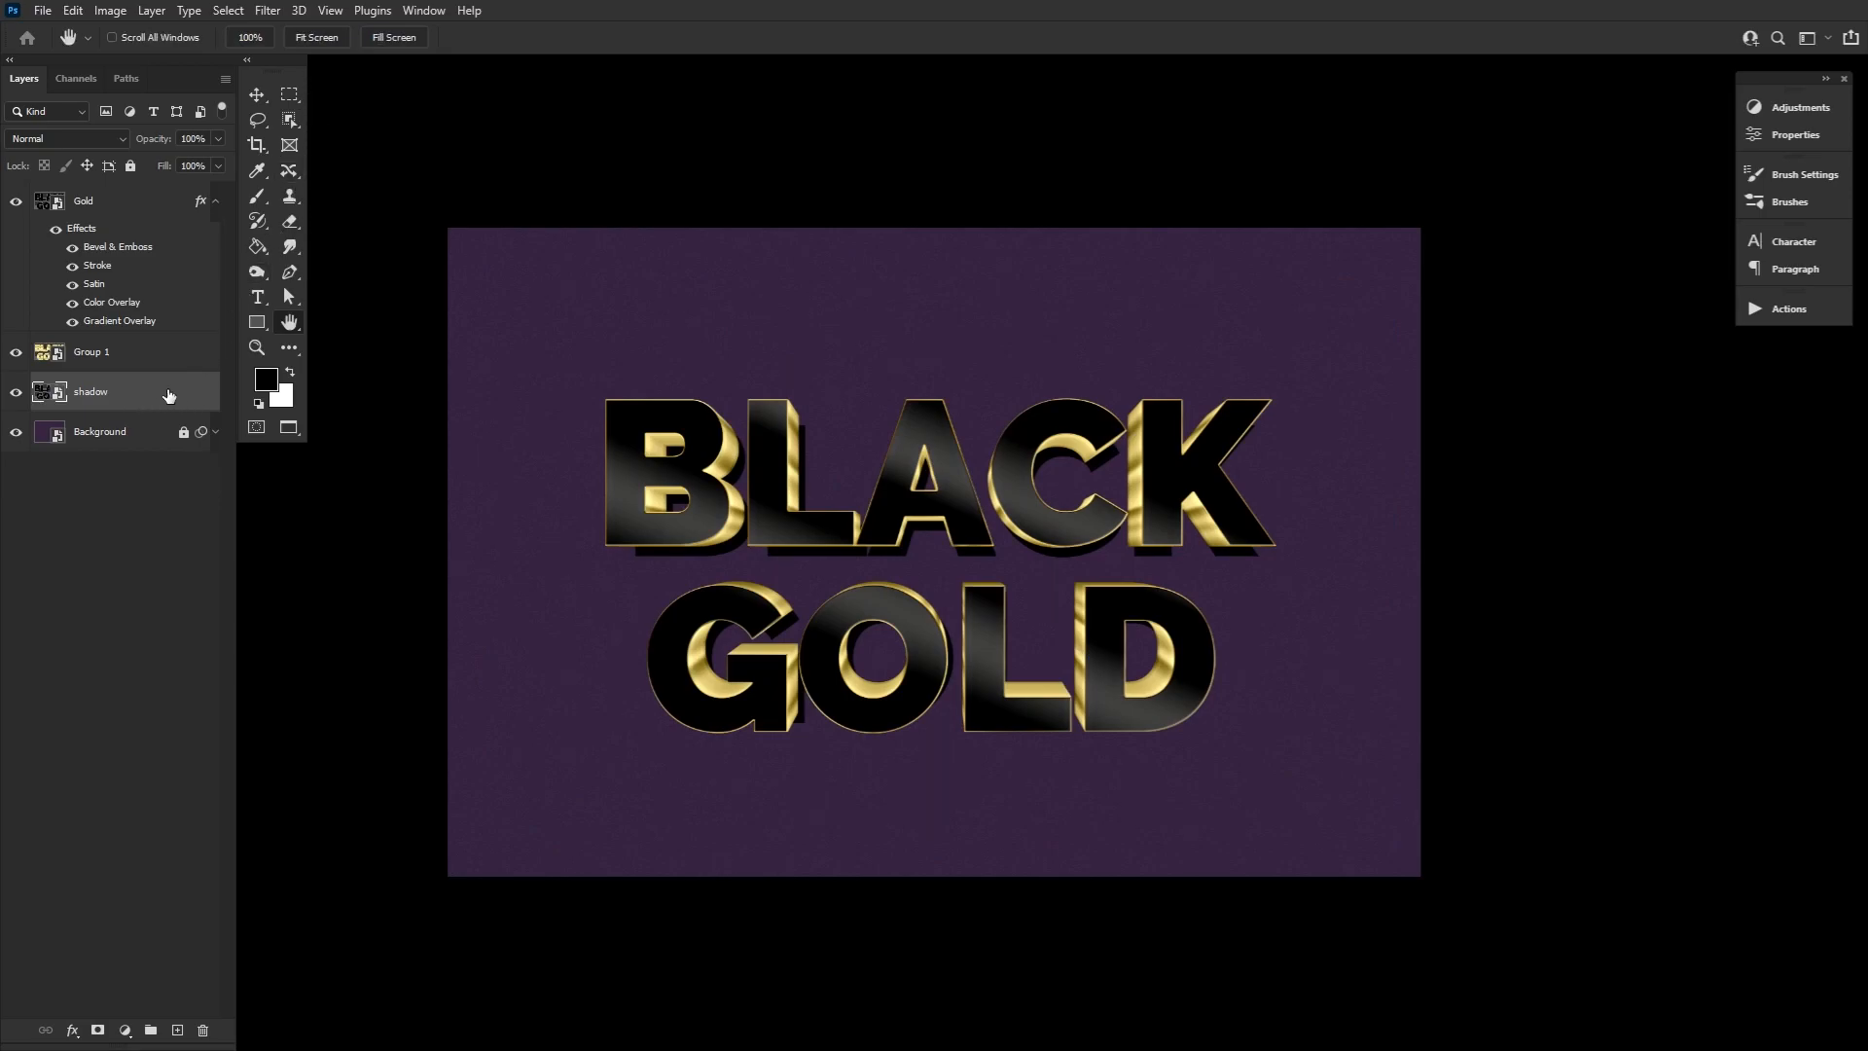
Set the shadow layer's opacity to 36% and add a Color Overlay in Normal mode with dark purple #1b0031.
{"action": "double_click", "coordinate": [168, 395]}
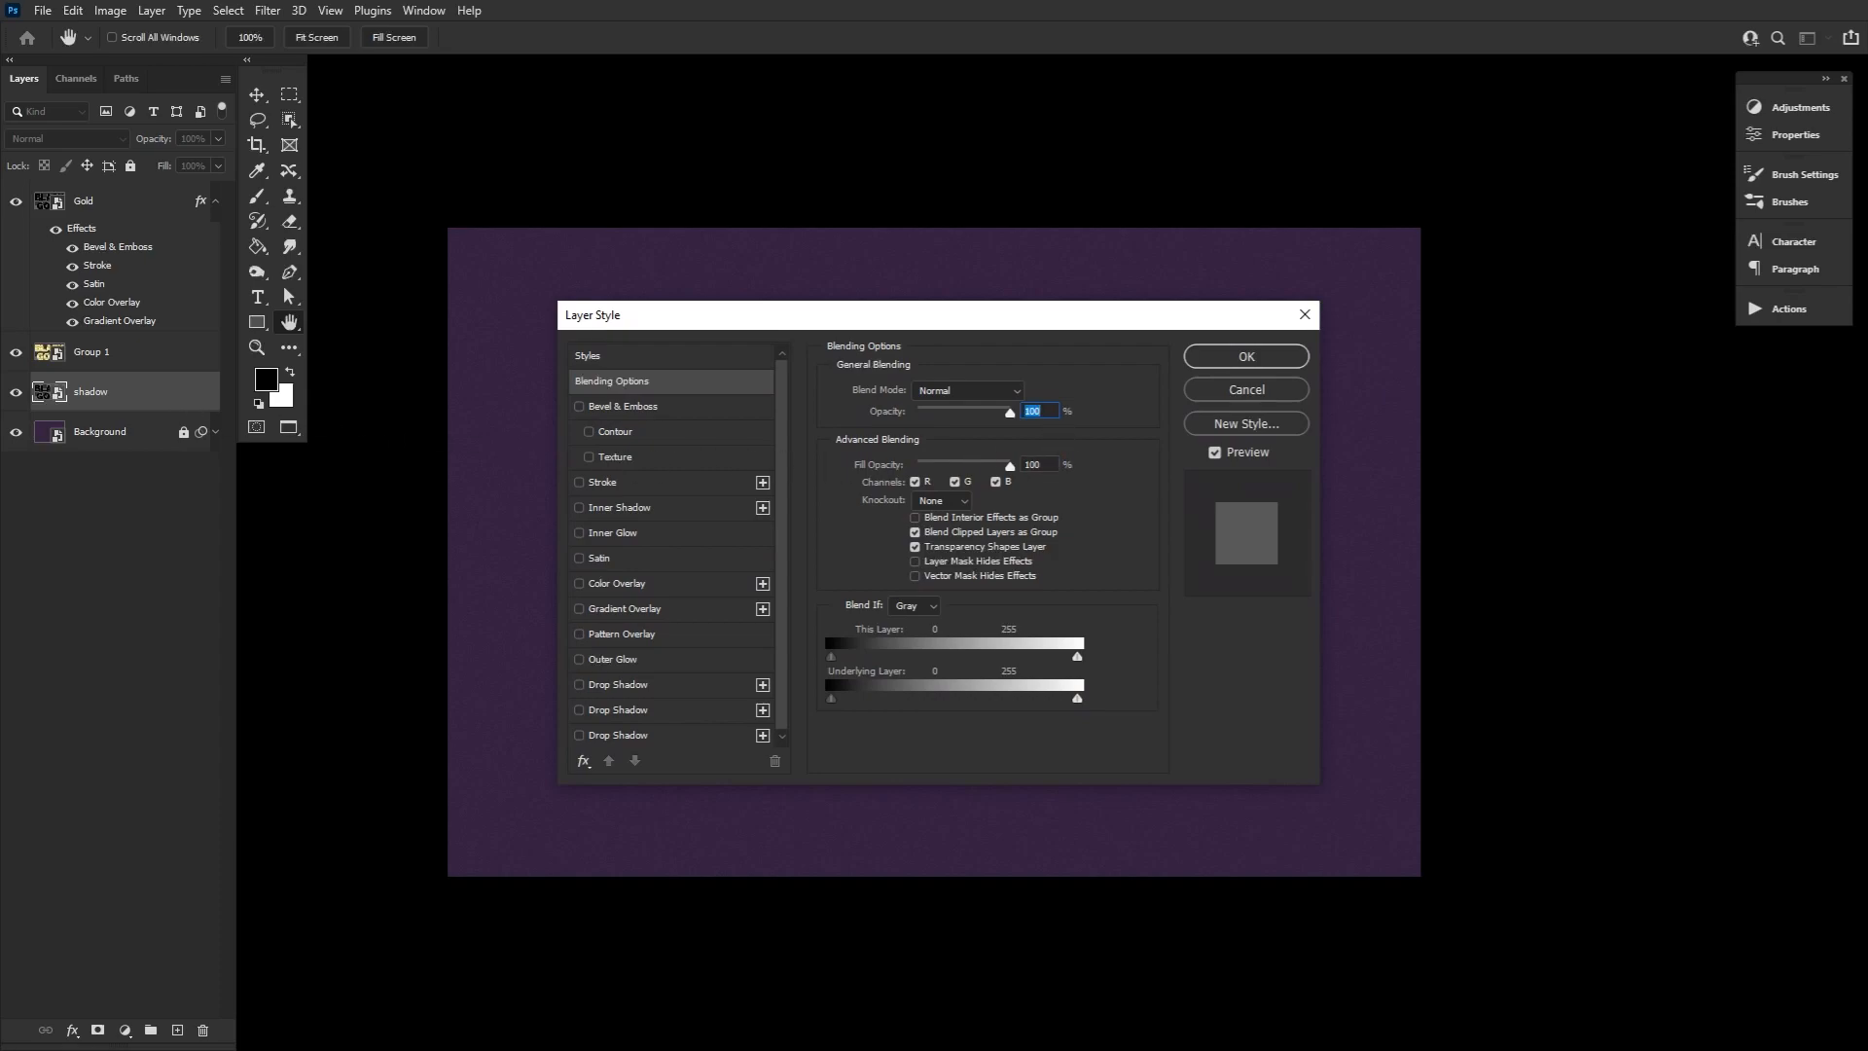
{"action": "type", "text": "36"}
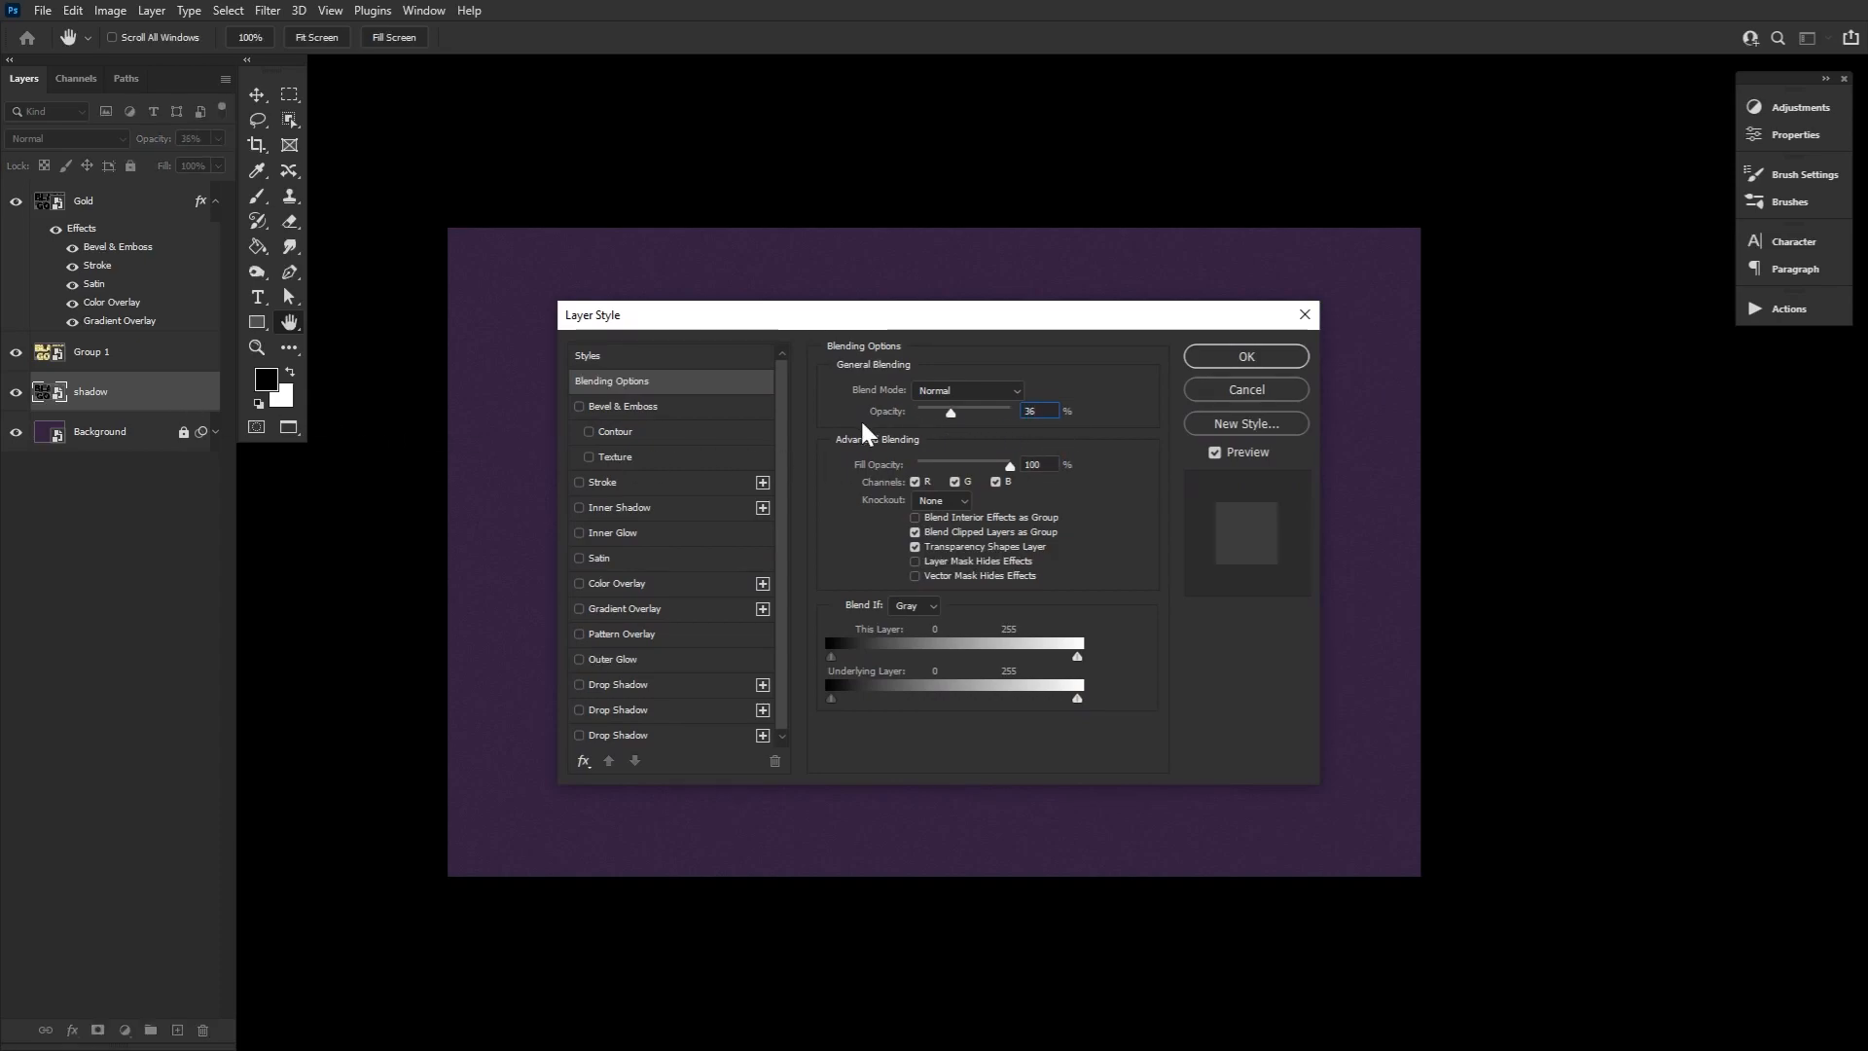
{"action": "left_click", "coordinate": [686, 585]}
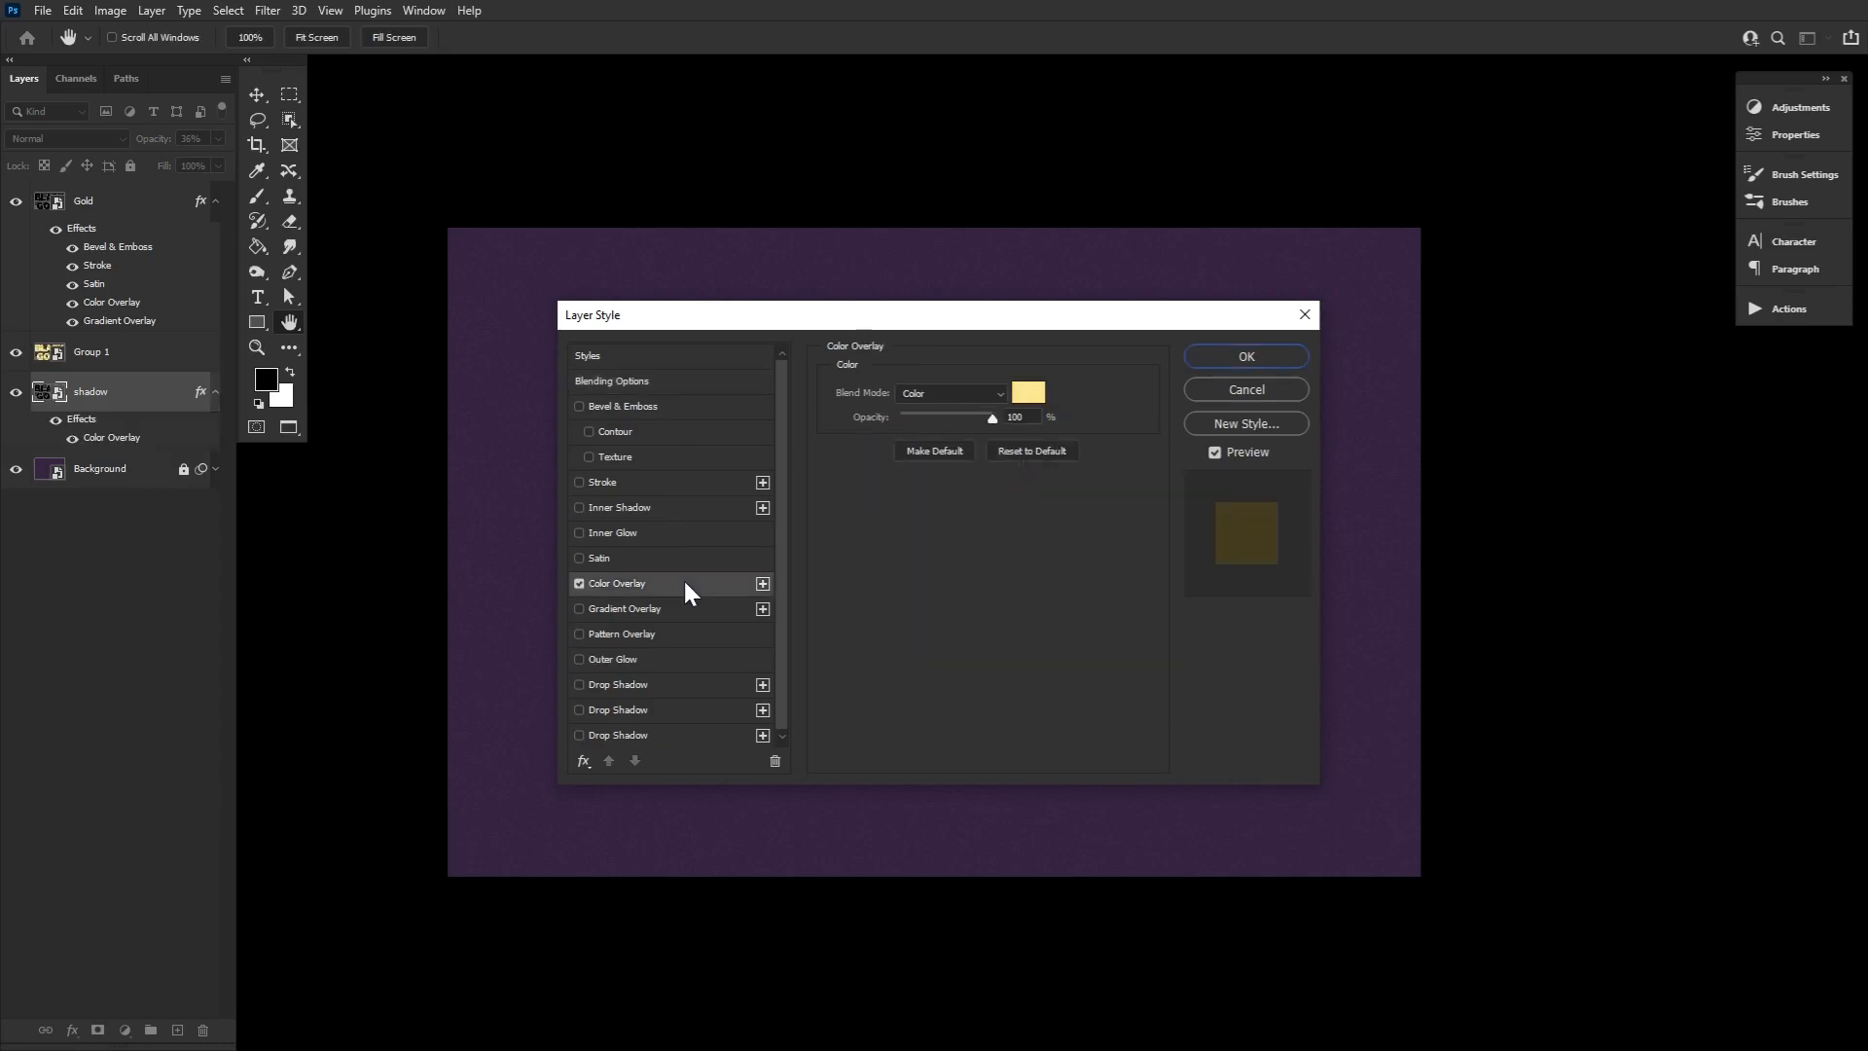
{"action": "left_click", "coordinate": [961, 394]}
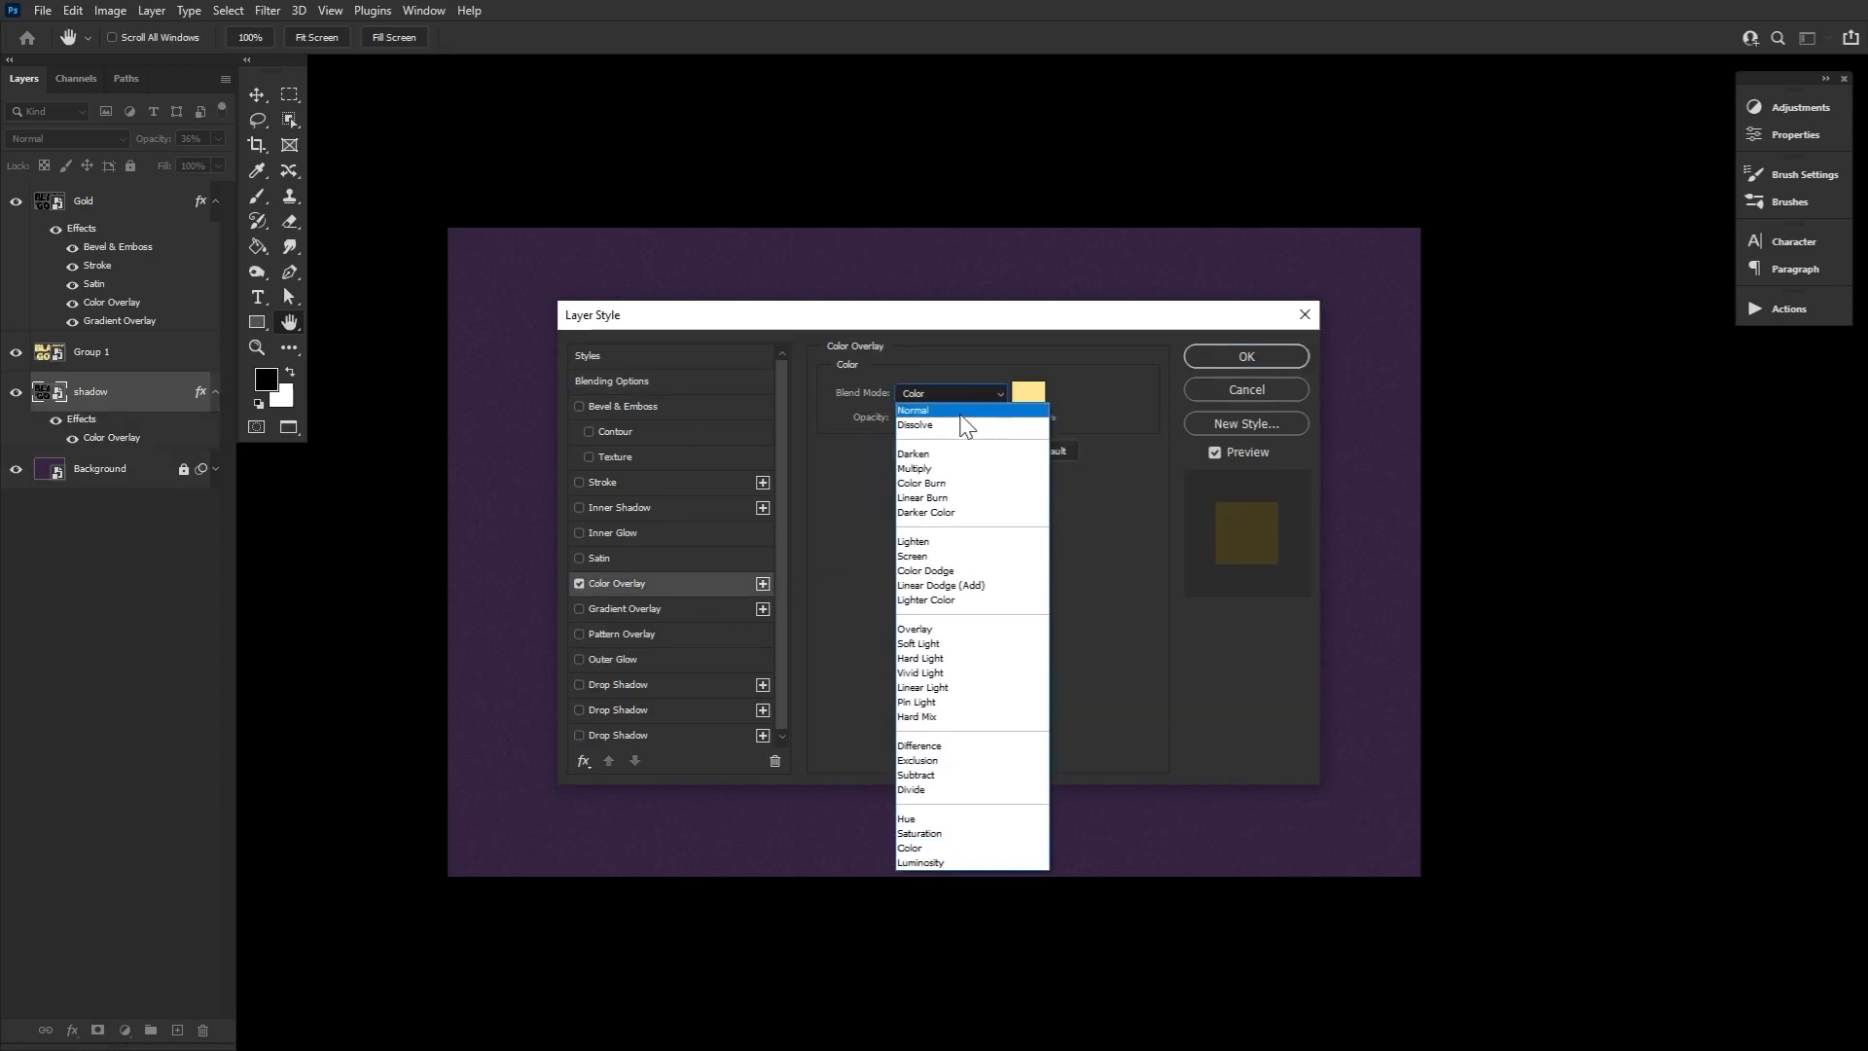
{"action": "left_click", "coordinate": [961, 414]}
{"action": "left_click", "coordinate": [1029, 392]}
{"action": "type", "text": "312000"}
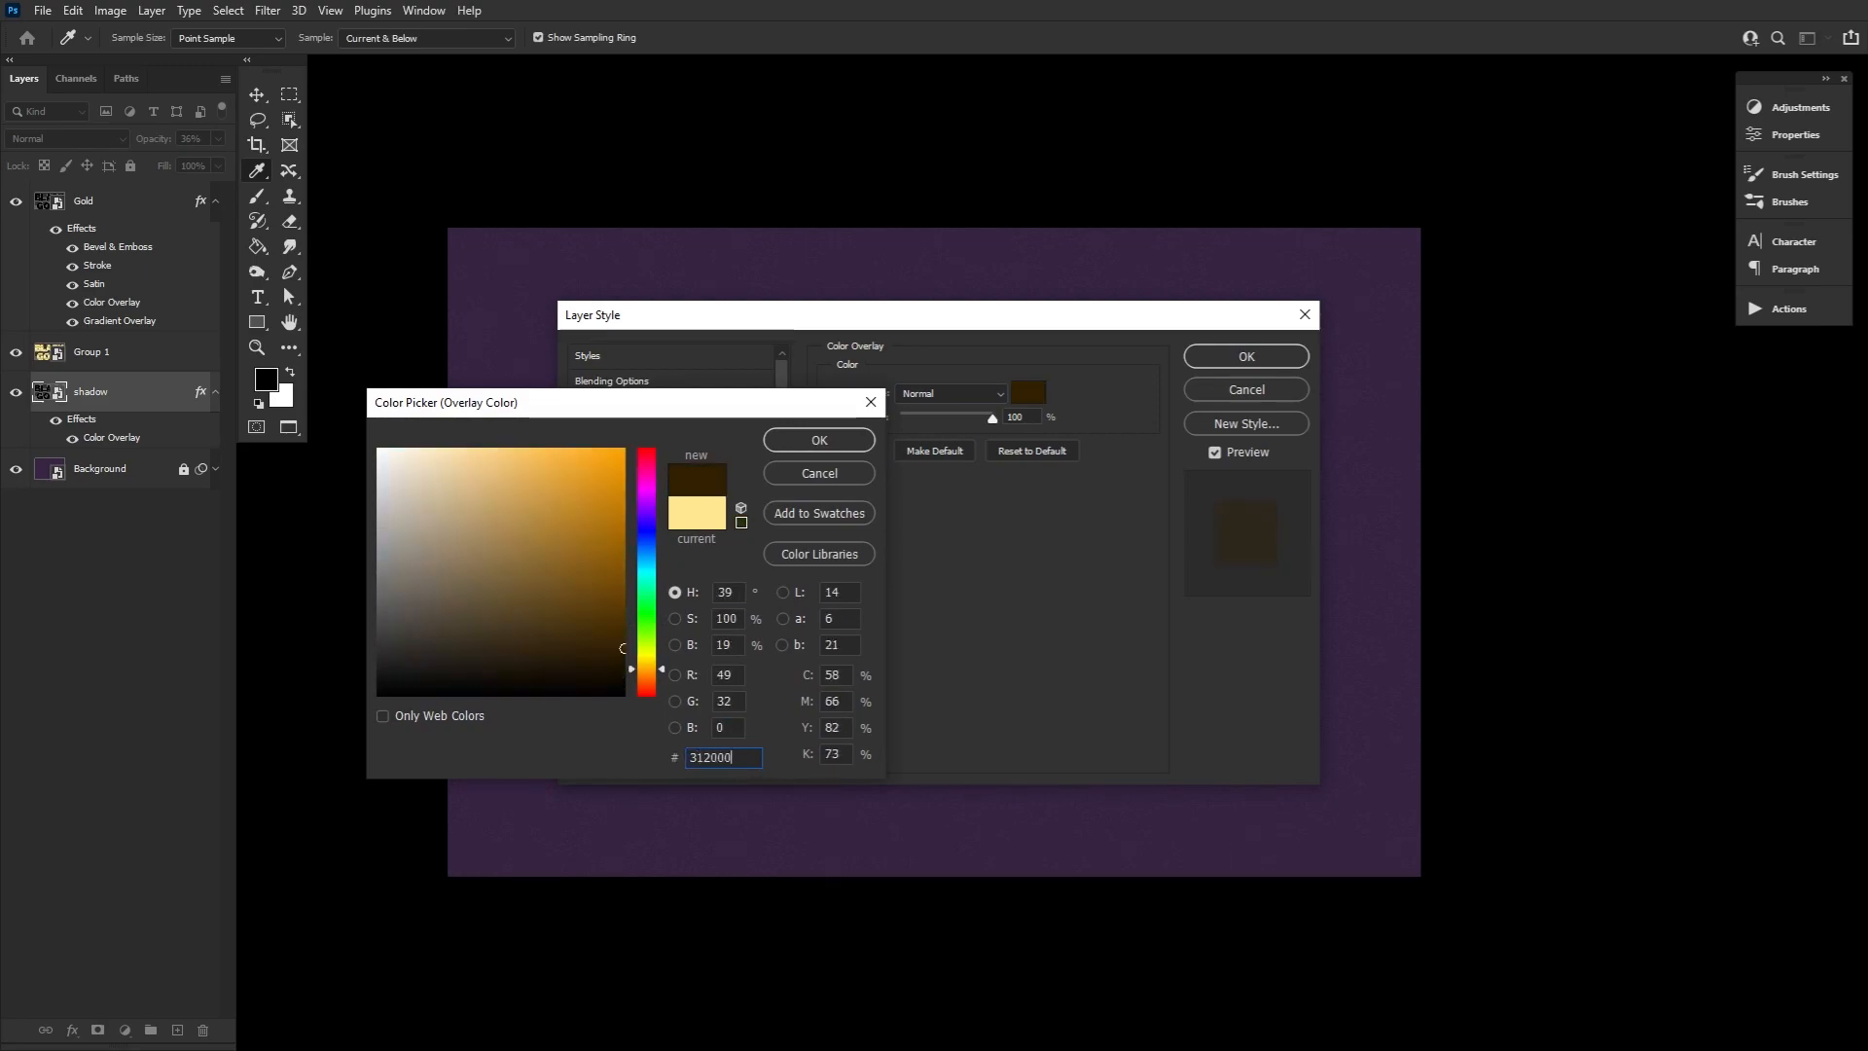
{"action": "left_click", "coordinate": [647, 508]}
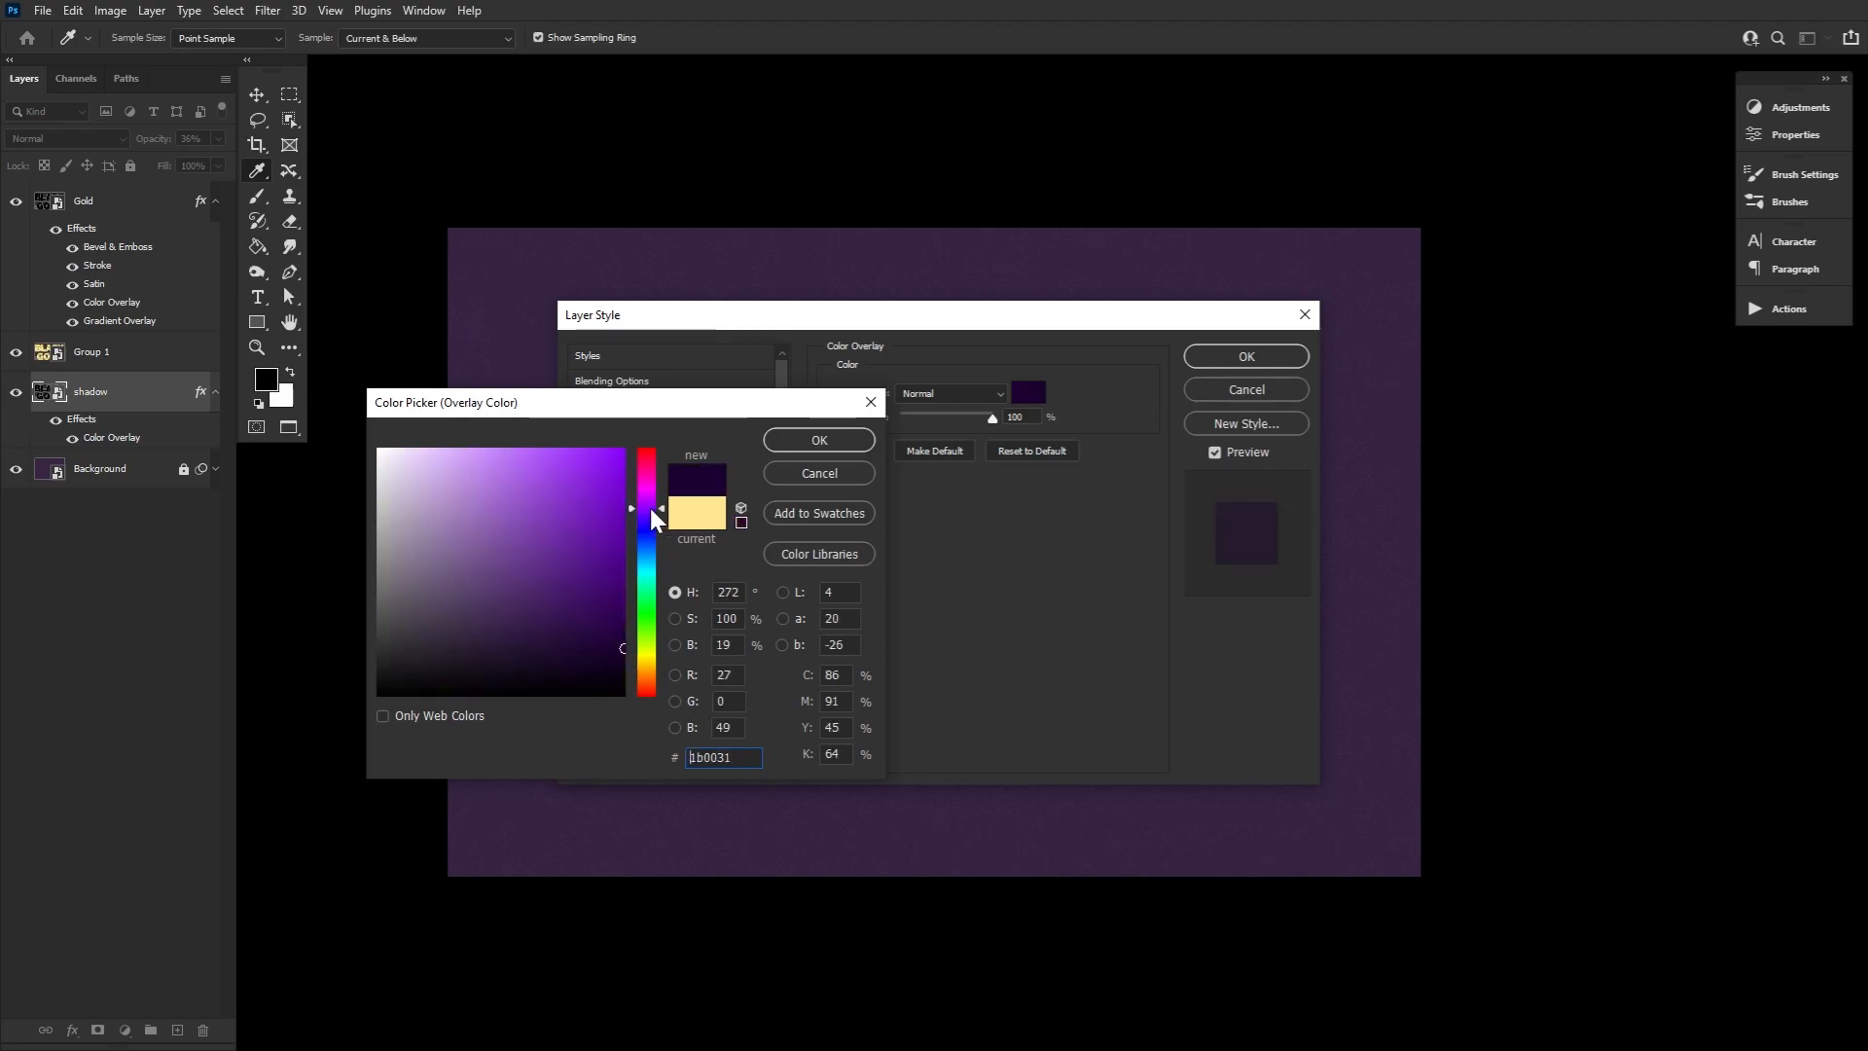
{"action": "left_click", "coordinate": [806, 441]}
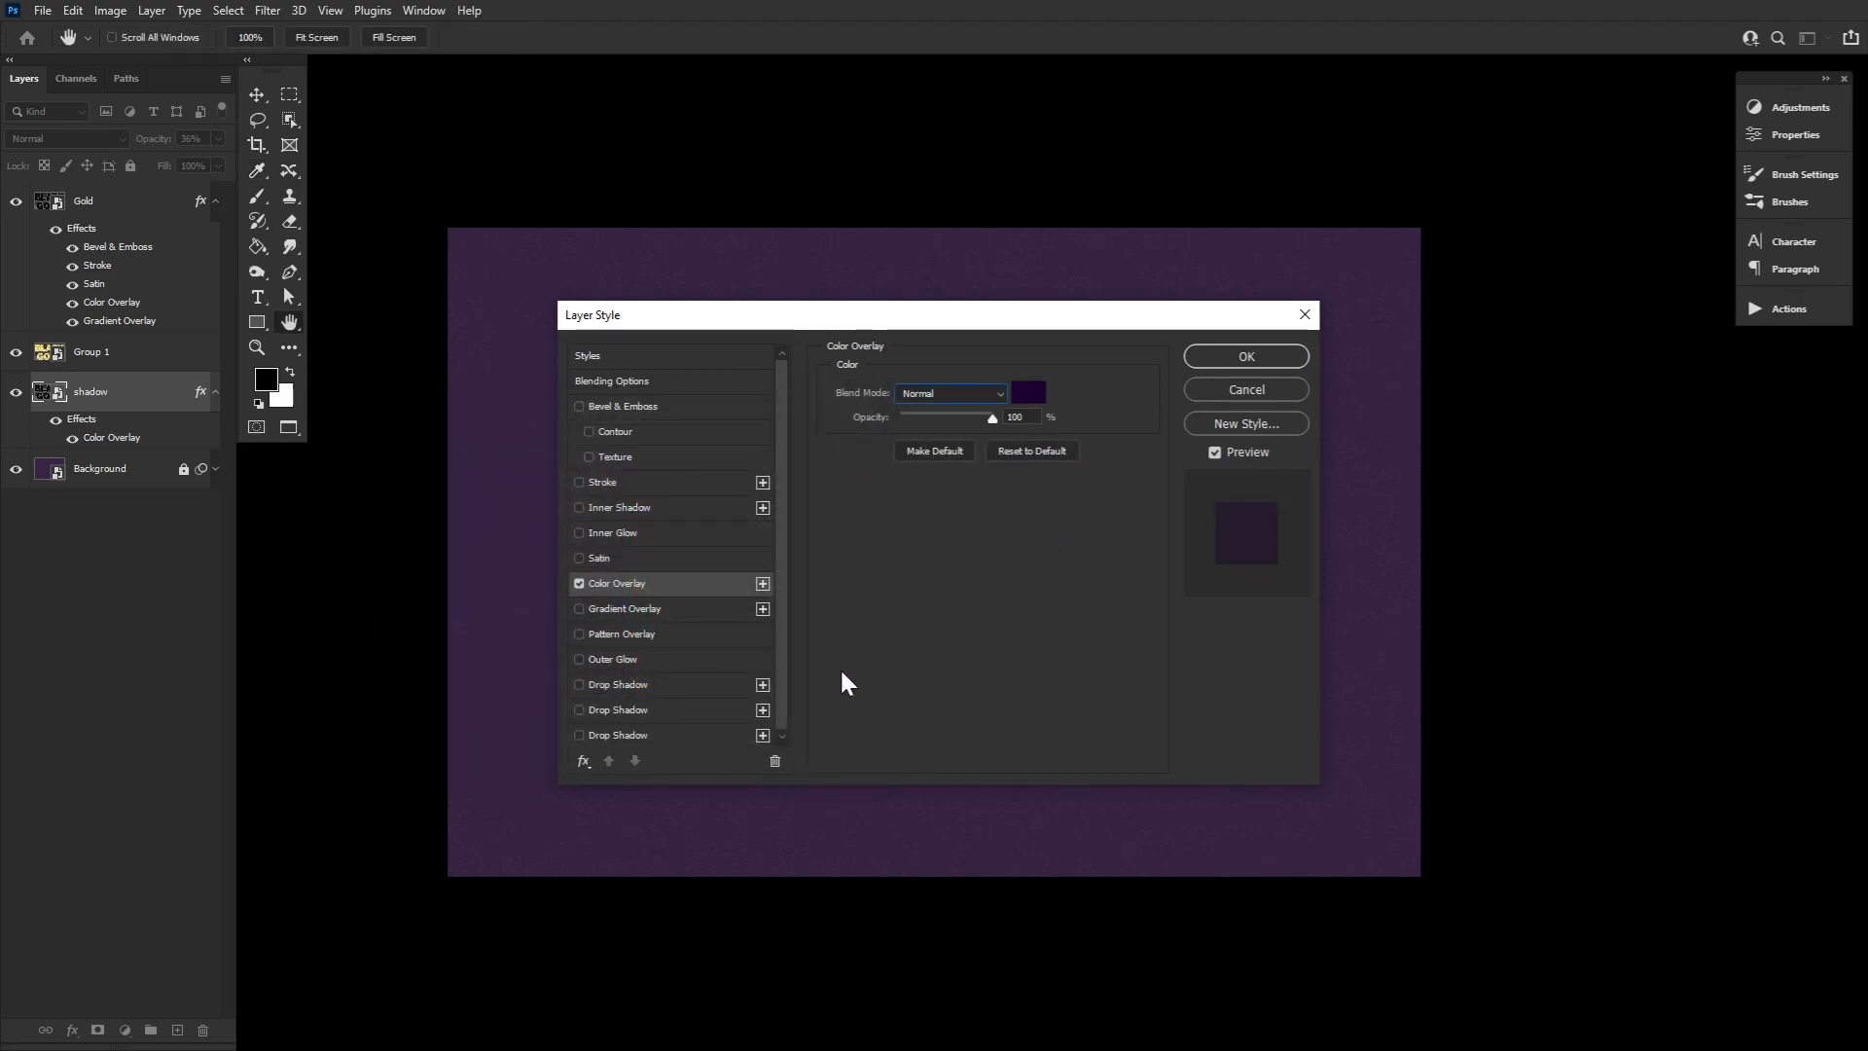
Add a Drop Shadow to the shadow layer in Multiply mode with color #010101 and 73% opacity.
{"action": "left_click", "coordinate": [706, 685]}
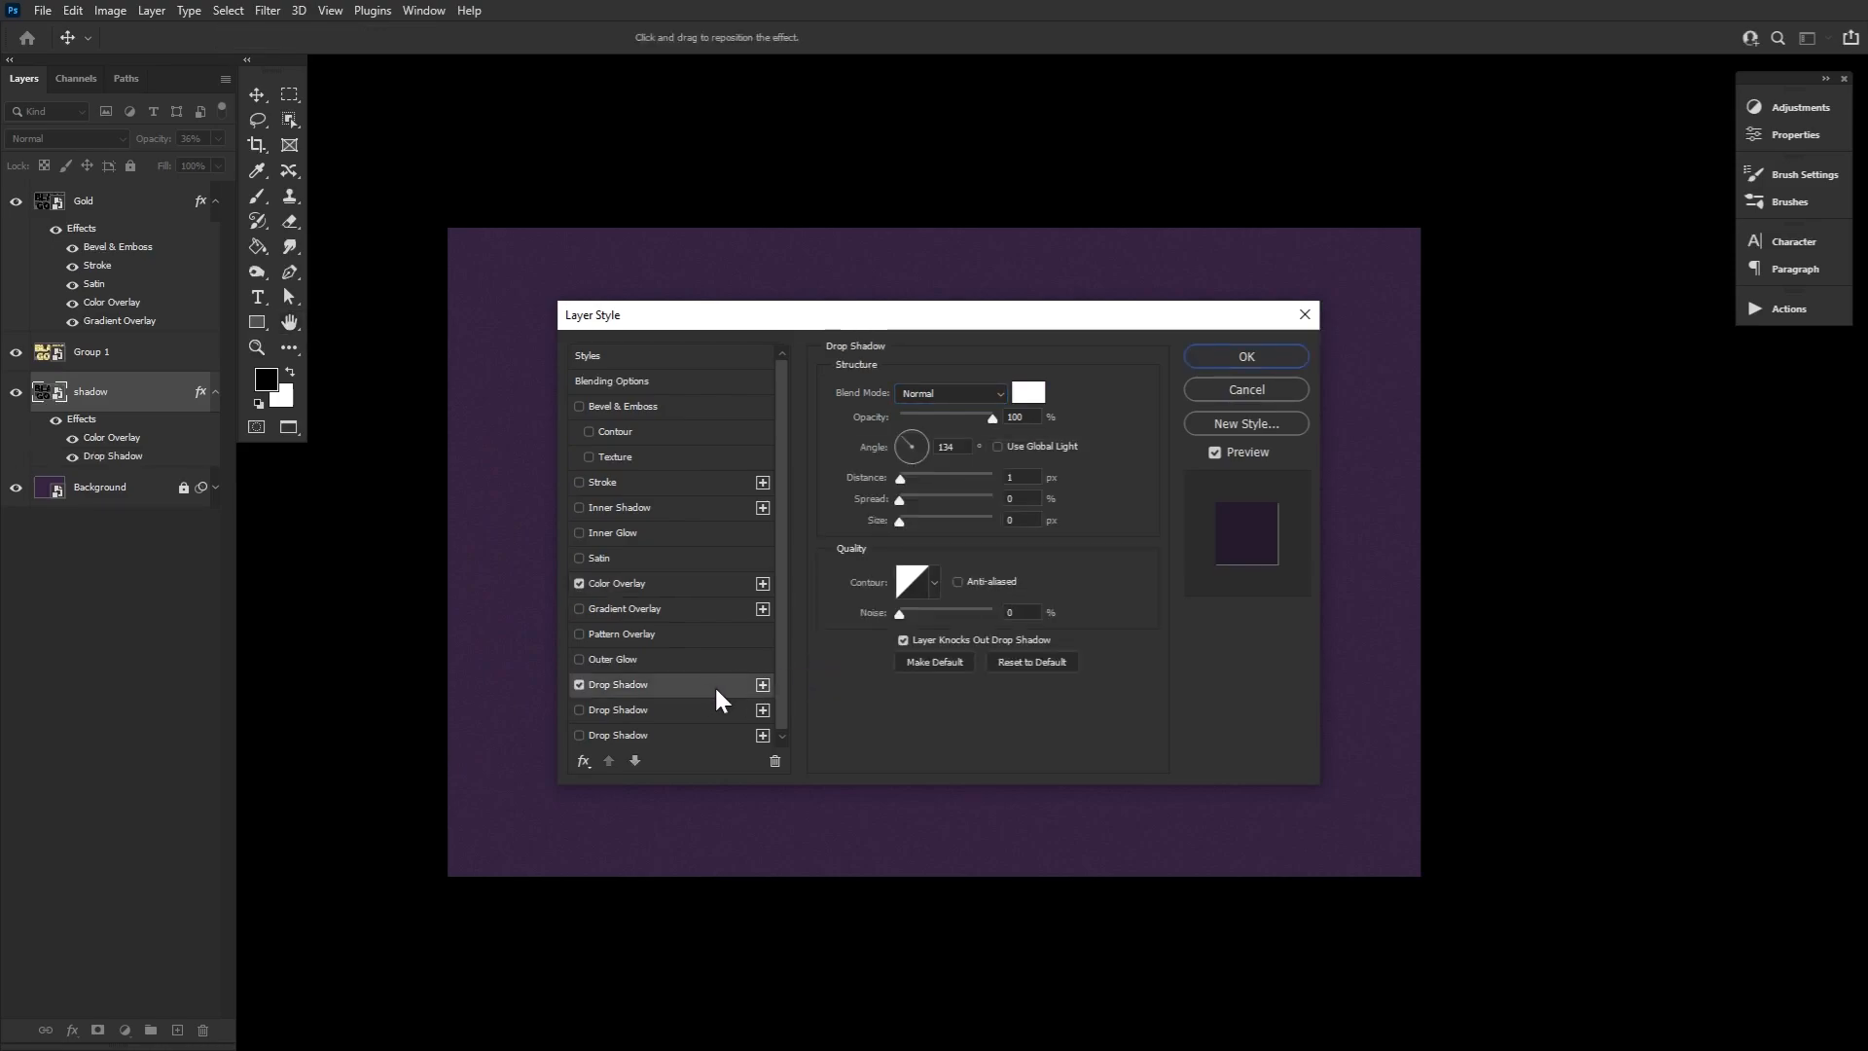
{"action": "left_click", "coordinate": [968, 393]}
{"action": "left_click", "coordinate": [958, 443]}
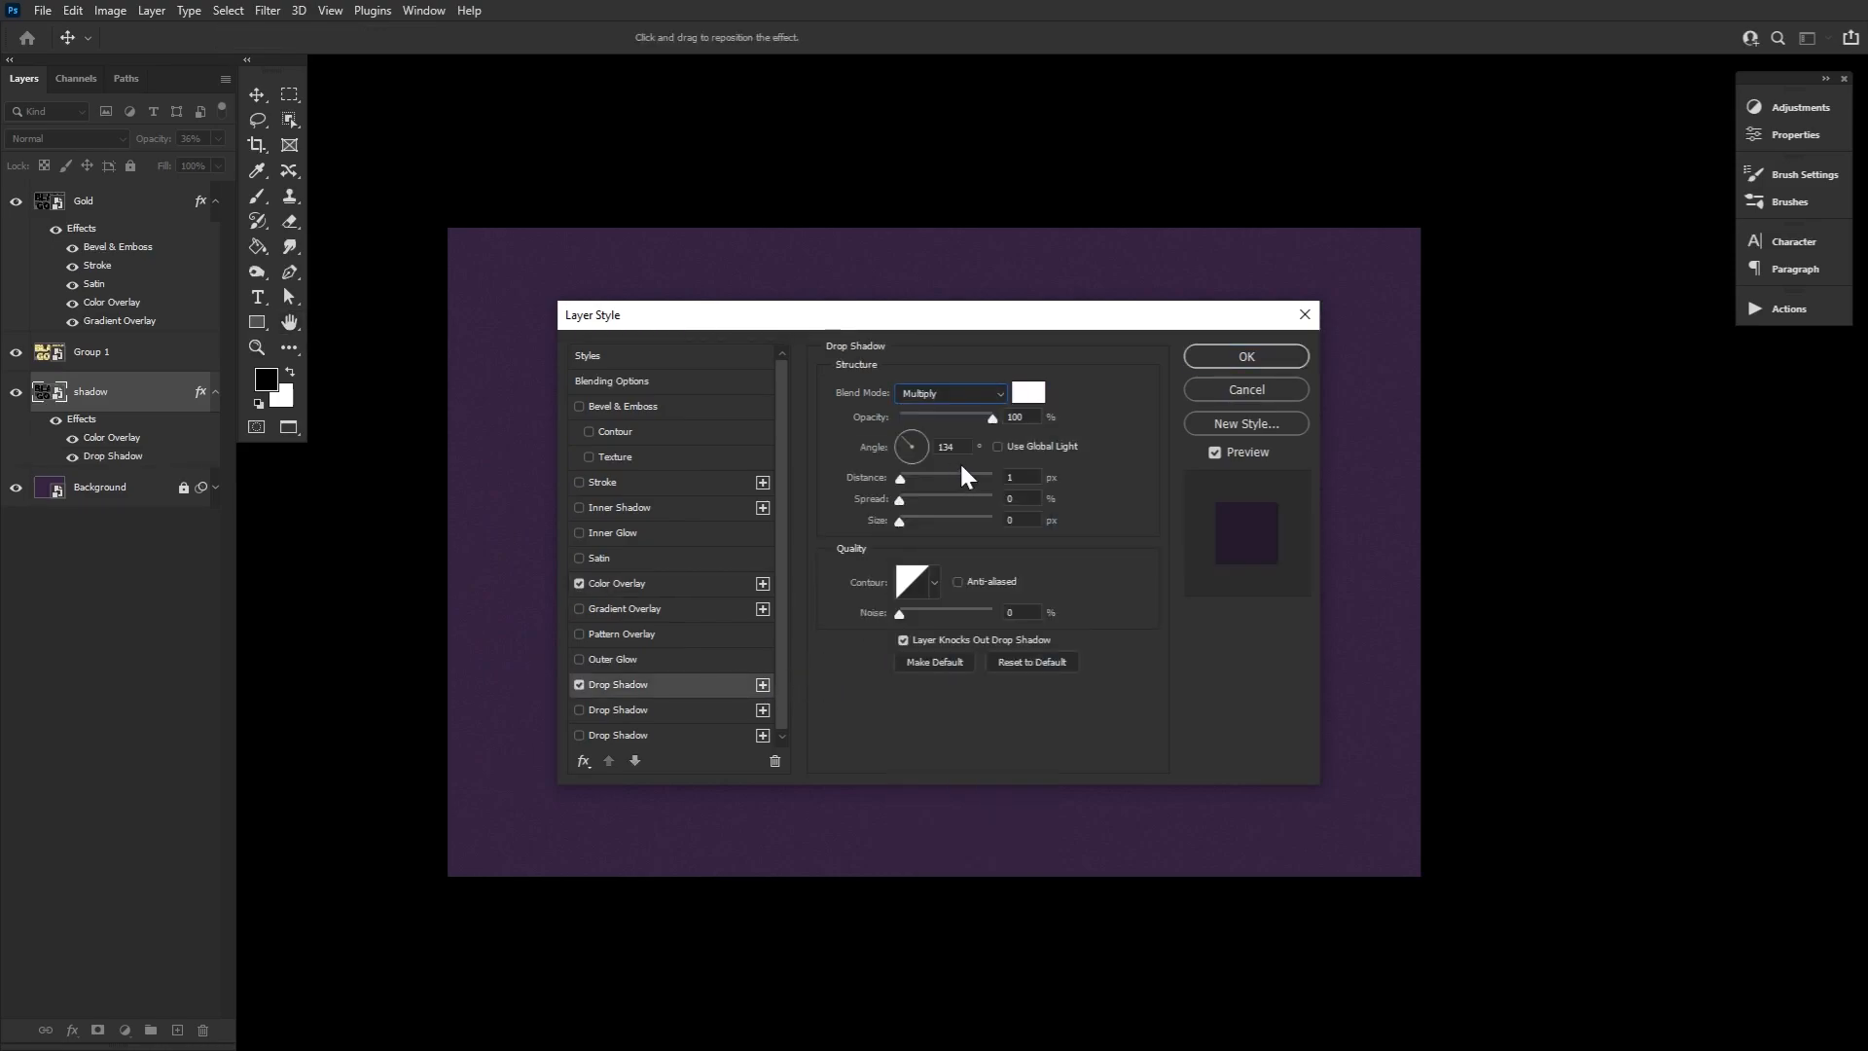
{"action": "left_click", "coordinate": [1037, 396]}
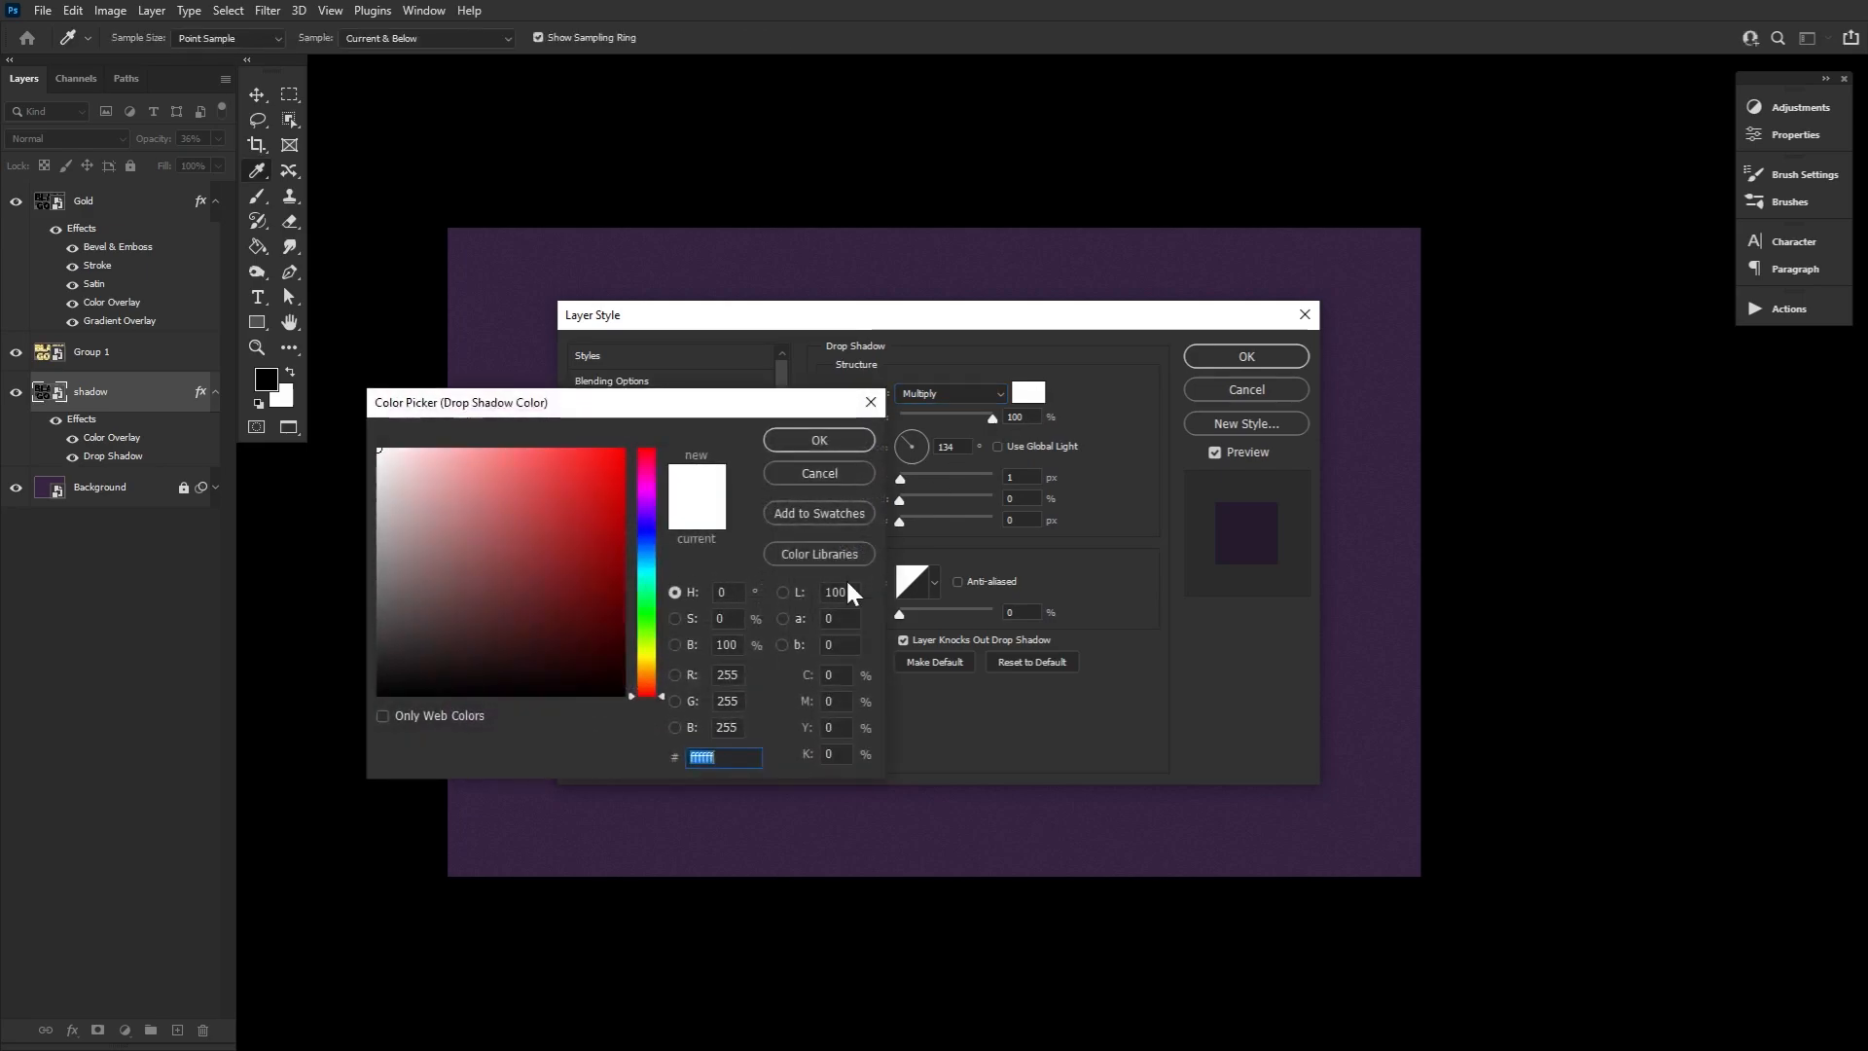
{"action": "type", "text": "010101"}
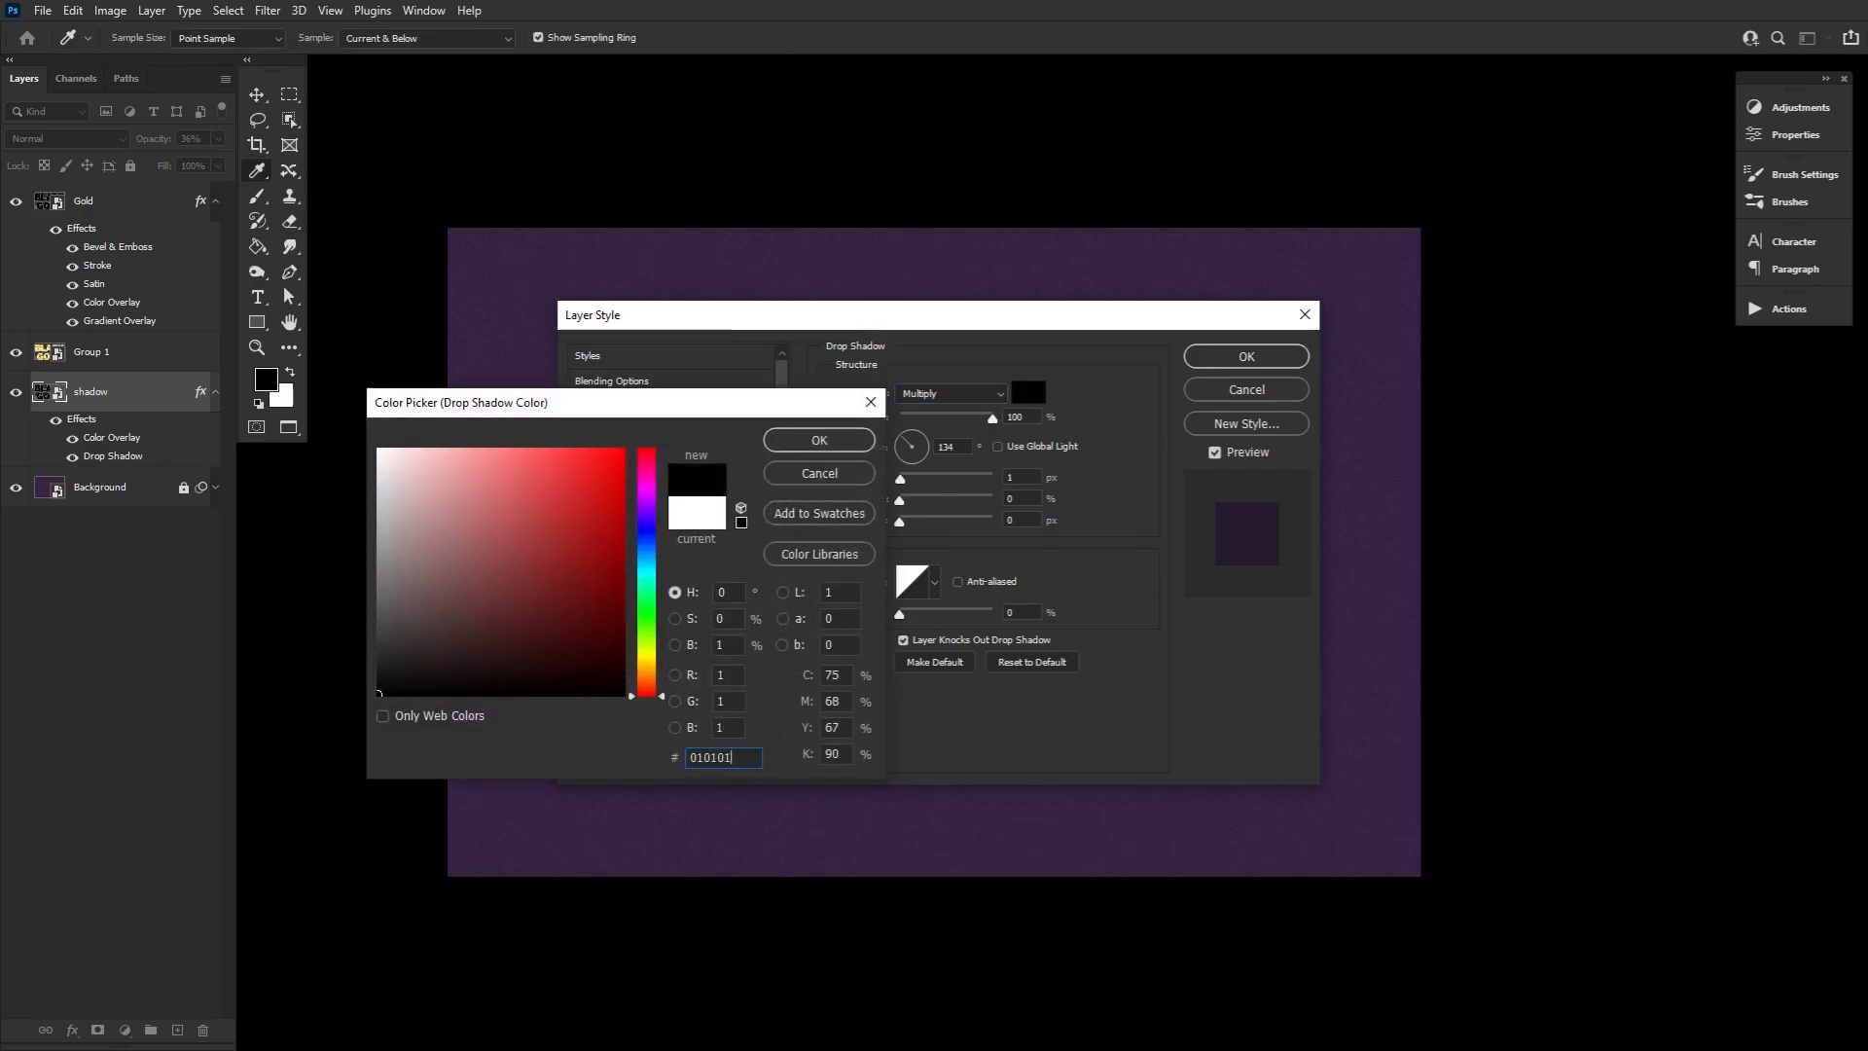
{"action": "left_click", "coordinate": [820, 441]}
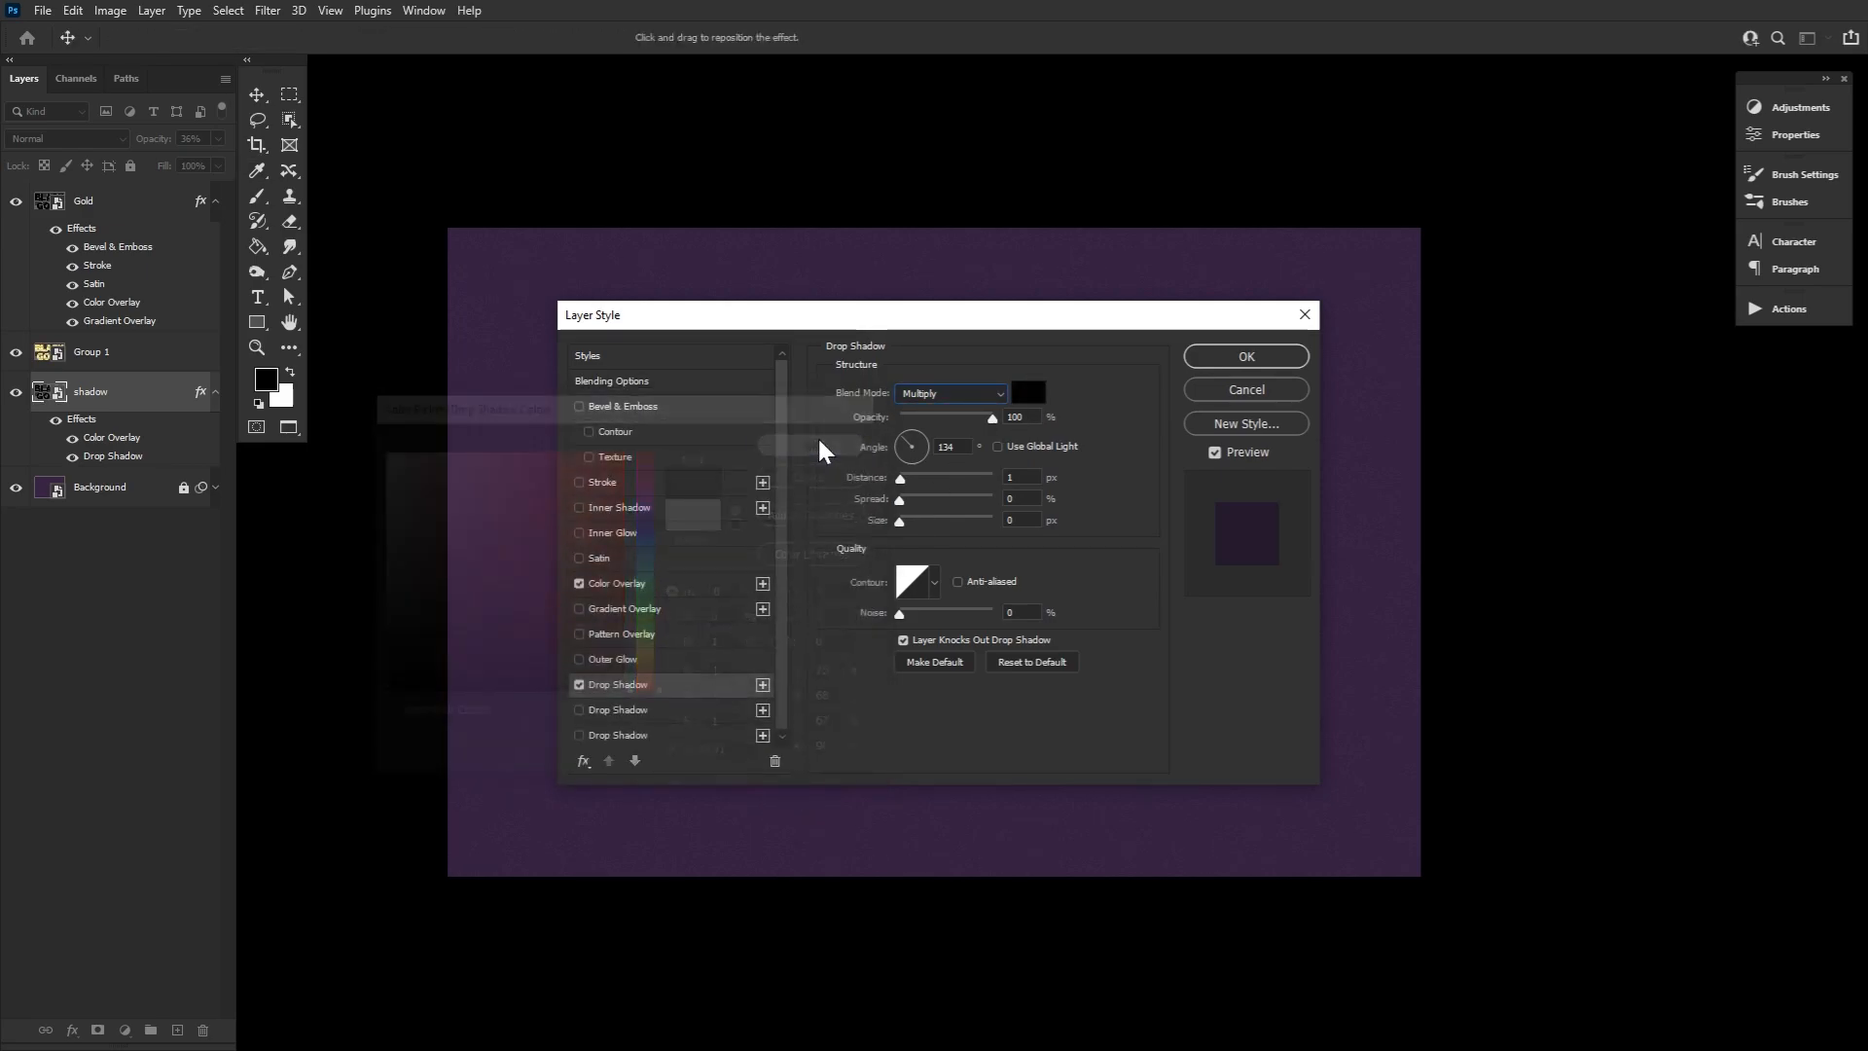
{"action": "mouse_move", "coordinate": [992, 417]}
{"action": "left_mouse_down"}
{"action": "mouse_move", "coordinate": [951, 415]}
{"action": "mouse_move", "coordinate": [968, 415]}
{"action": "left_mouse_up"}
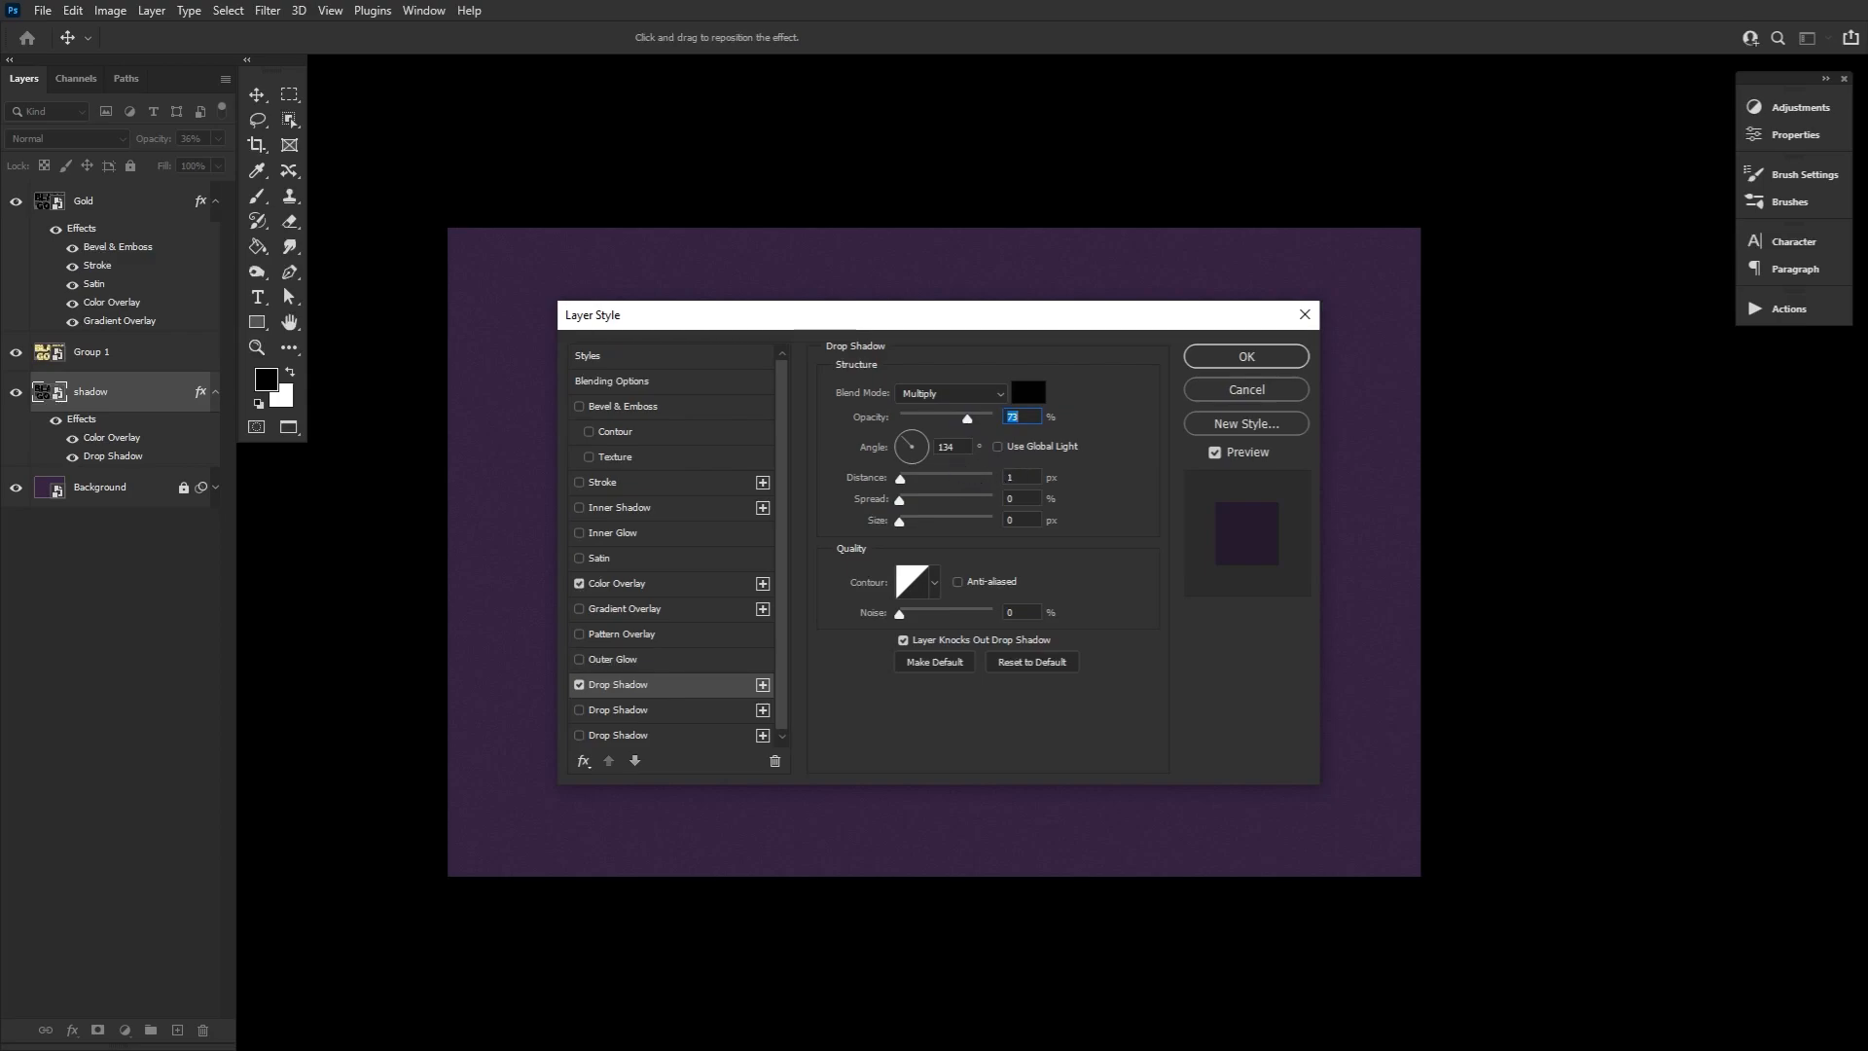
Set the Drop Shadow's angle to 120°, distance to 17 px and size to 5 px, and apply the layer style.
{"action": "key", "text": "Tab"}
{"action": "key", "text": "Tab"}
{"action": "type", "text": "17"}
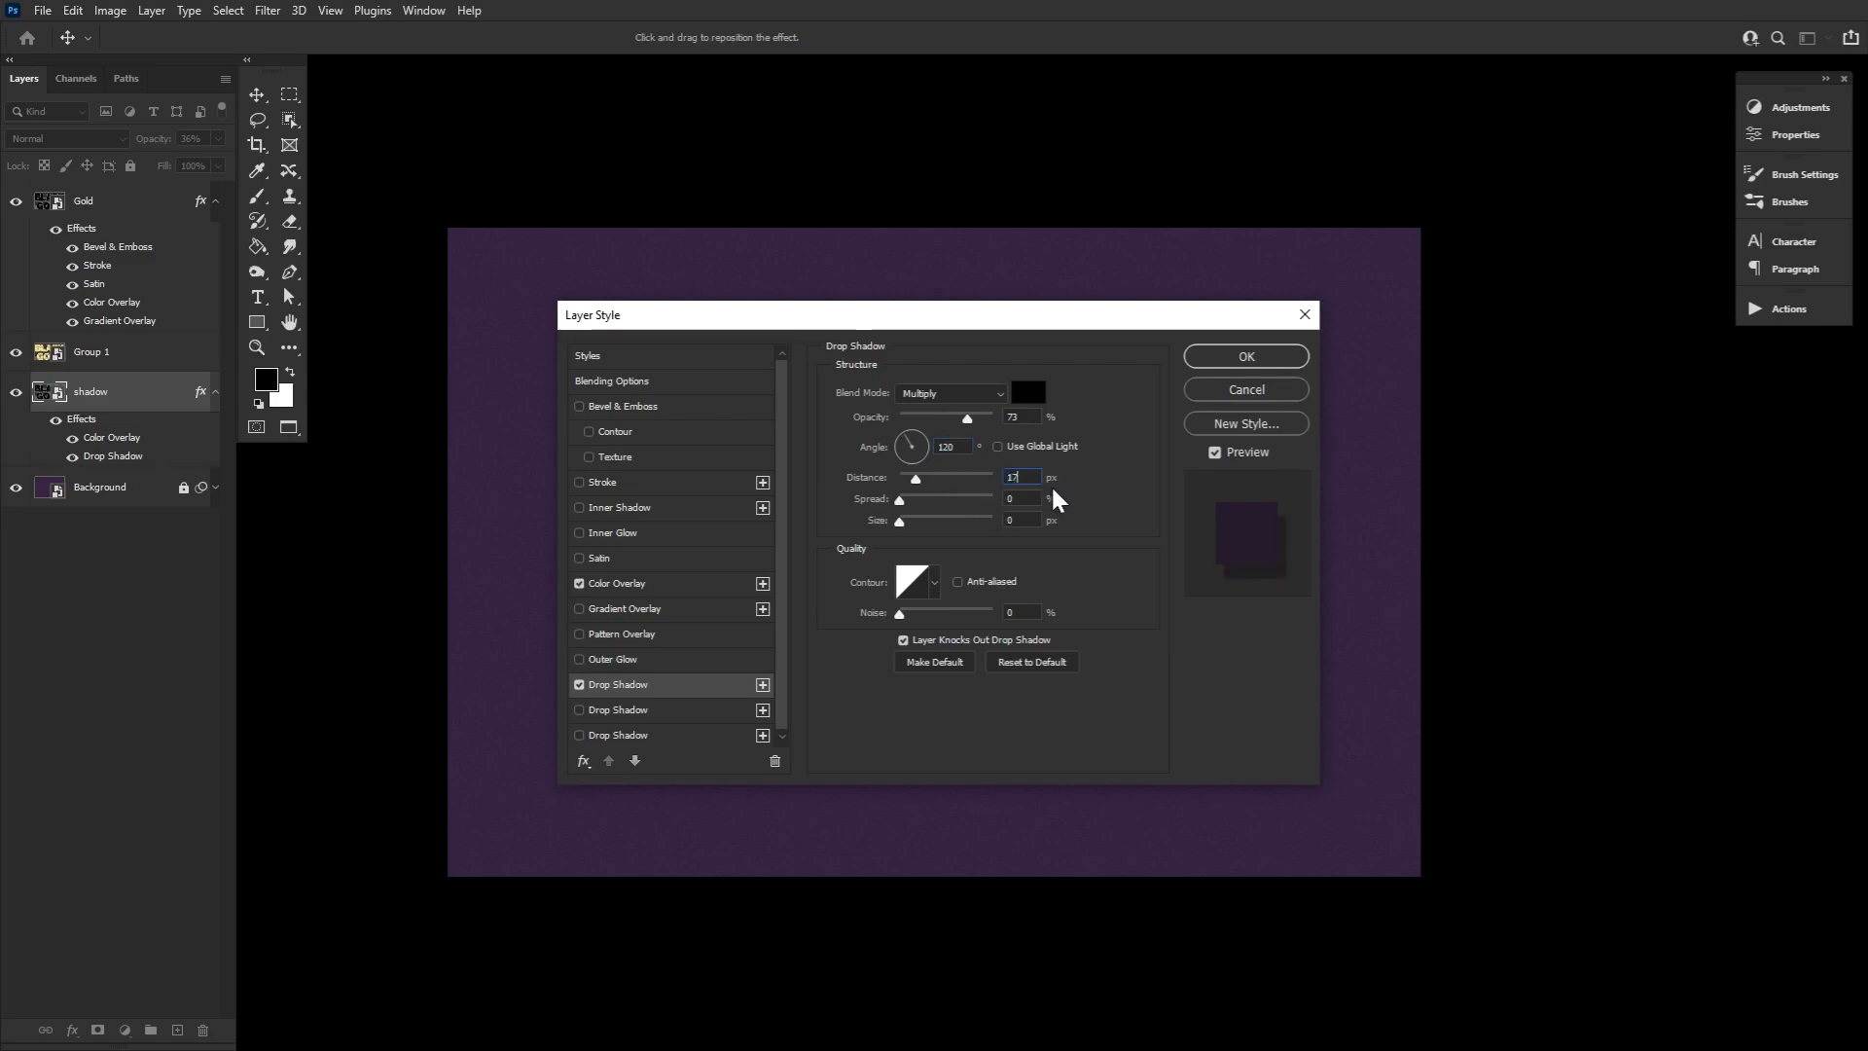
{"action": "key", "text": "Tab"}
{"action": "key", "text": "Tab"}
{"action": "type", "text": "5"}
{"action": "left_click", "coordinate": [1244, 357]}
{"action": "key", "text": "h"}
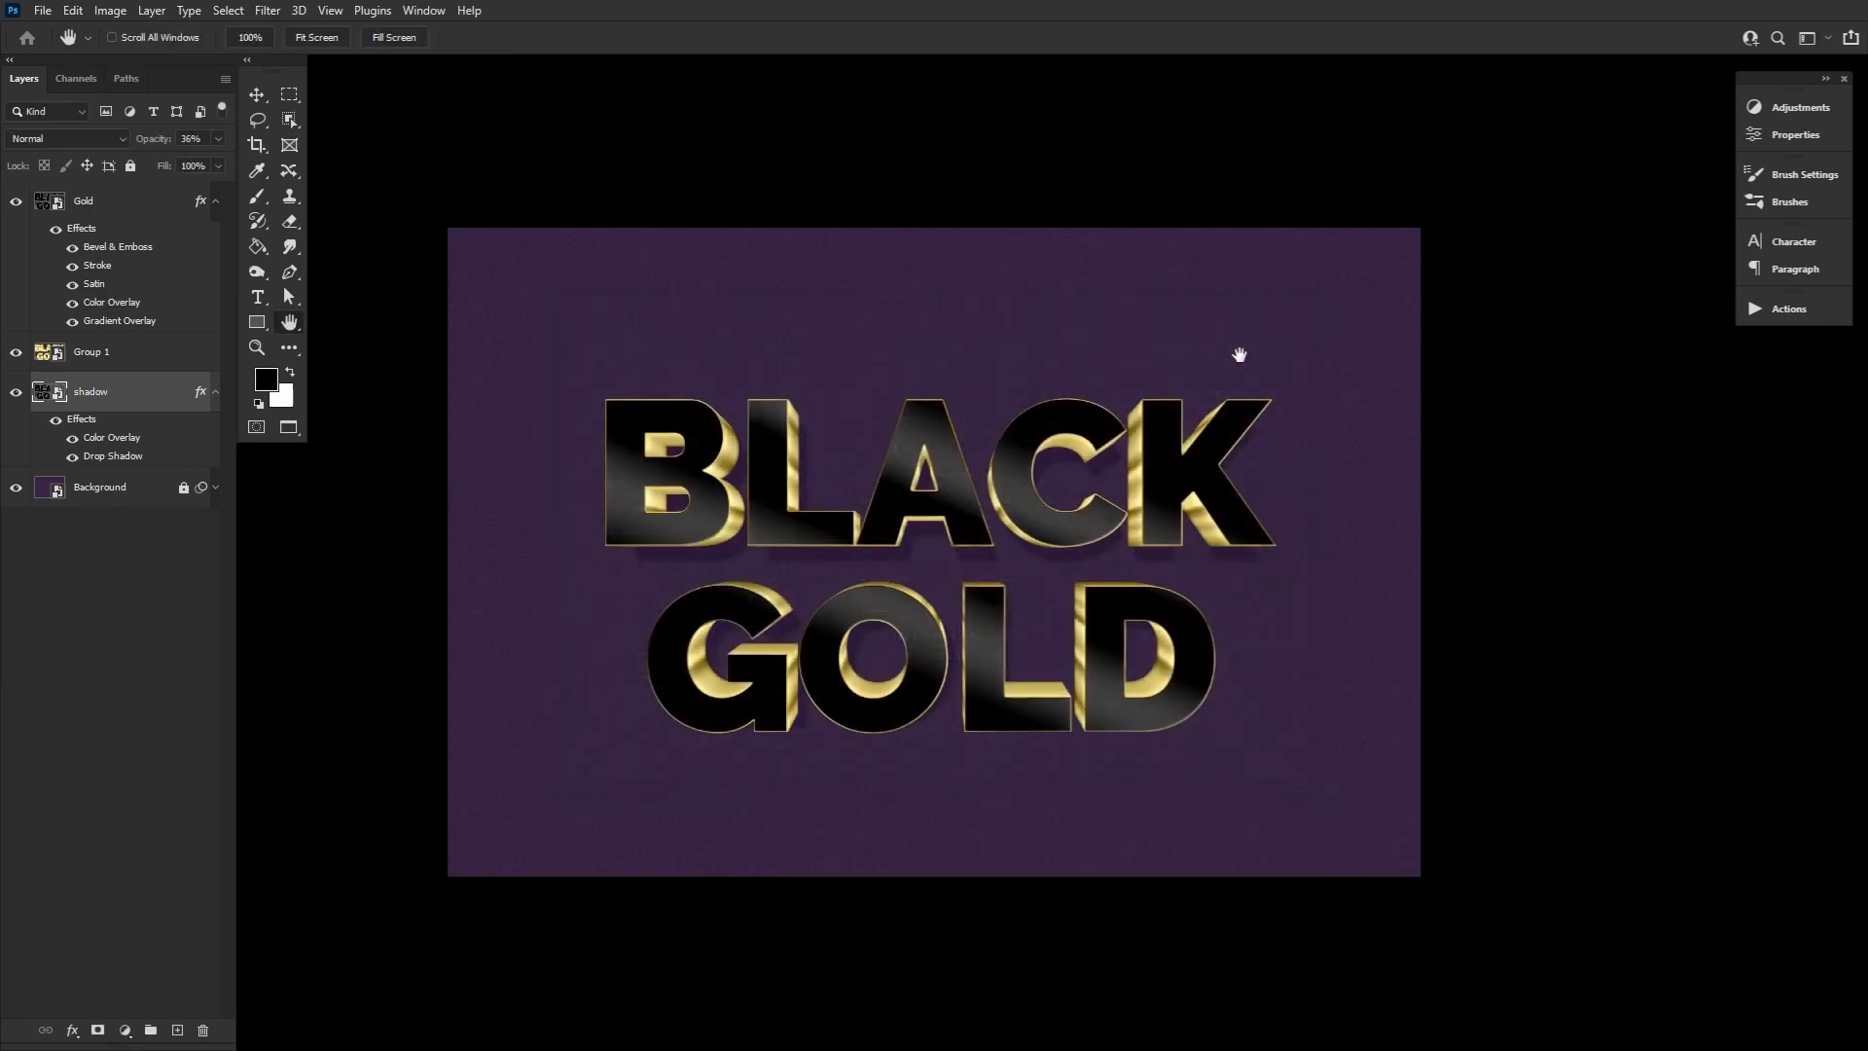
Apply a Gaussian Blur with a radius of 4.3 pixels to the shadow layer.
{"action": "left_click", "coordinate": [267, 11]}
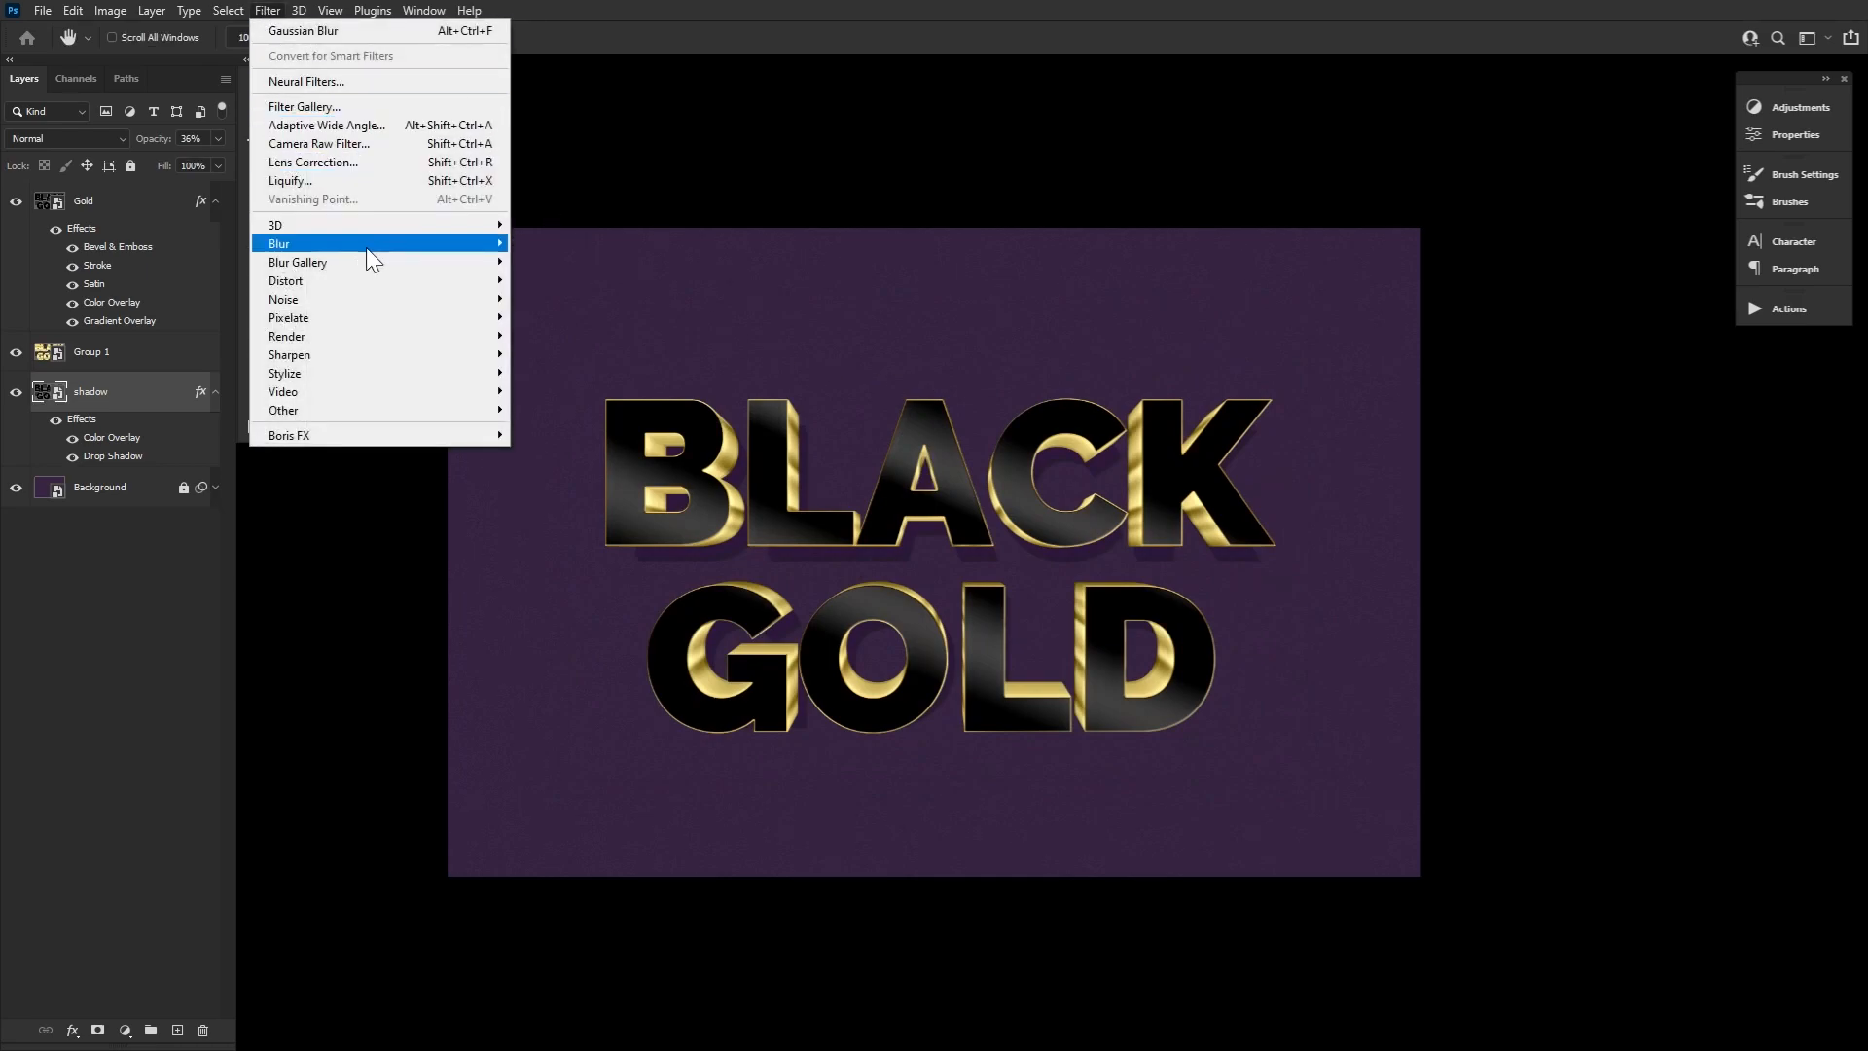
{"action": "mouse_move", "coordinate": [378, 249]}
{"action": "left_click", "coordinate": [563, 316]}
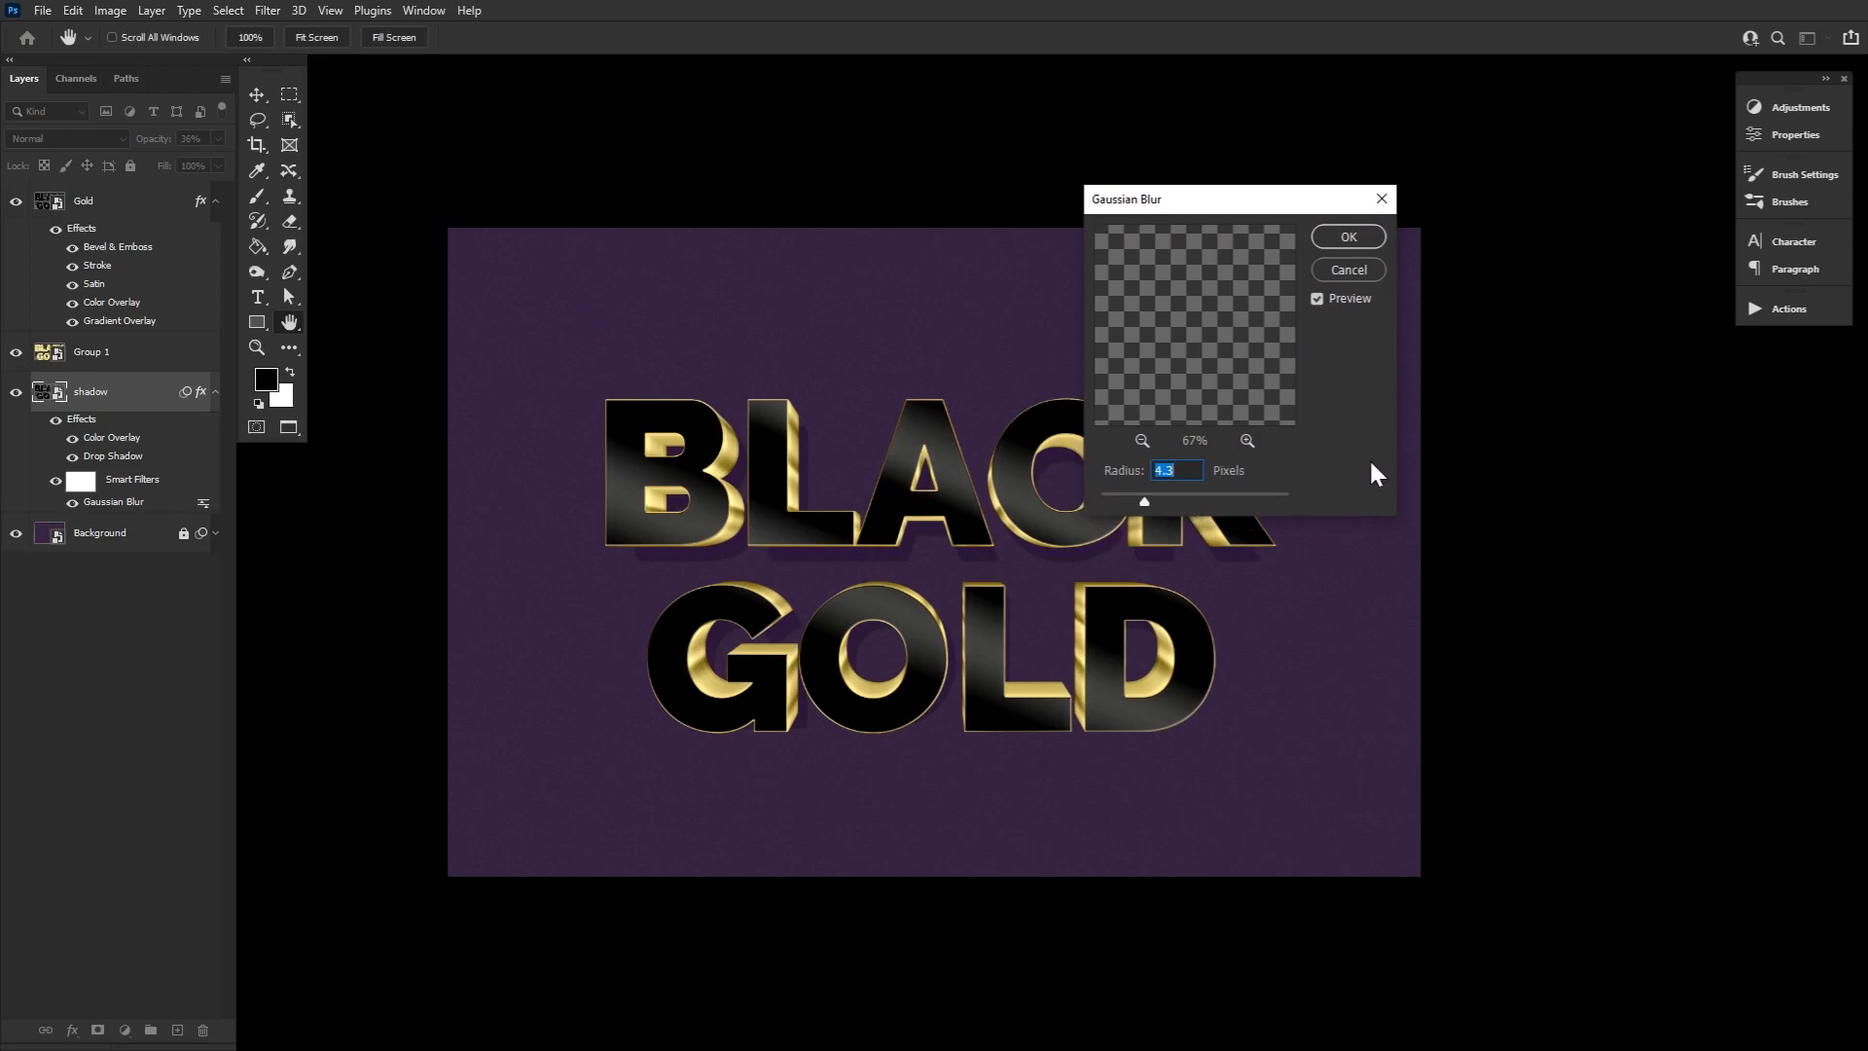
{"action": "left_click", "coordinate": [1350, 239]}
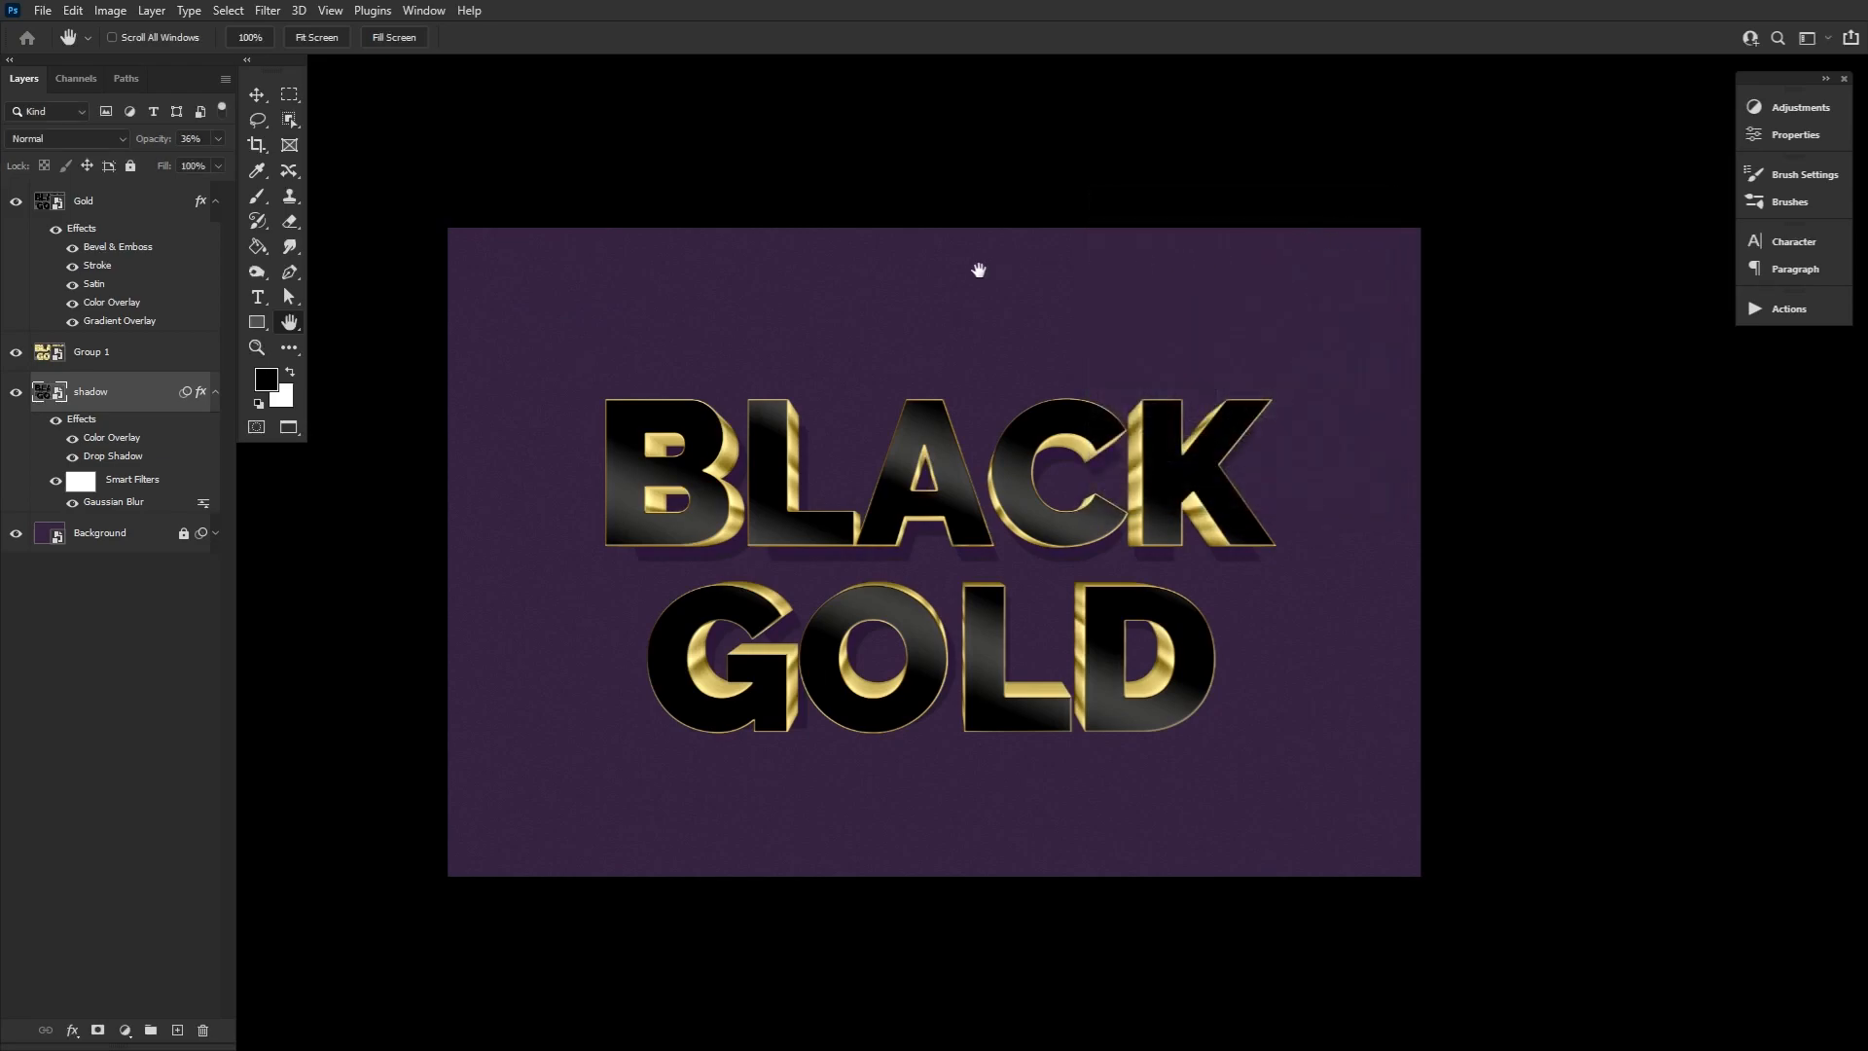
Apply a Motion Blur with a -60° angle and 97-pixel distance to the shadow layer, and duplicate that layer.
{"action": "left_click", "coordinate": [272, 12]}
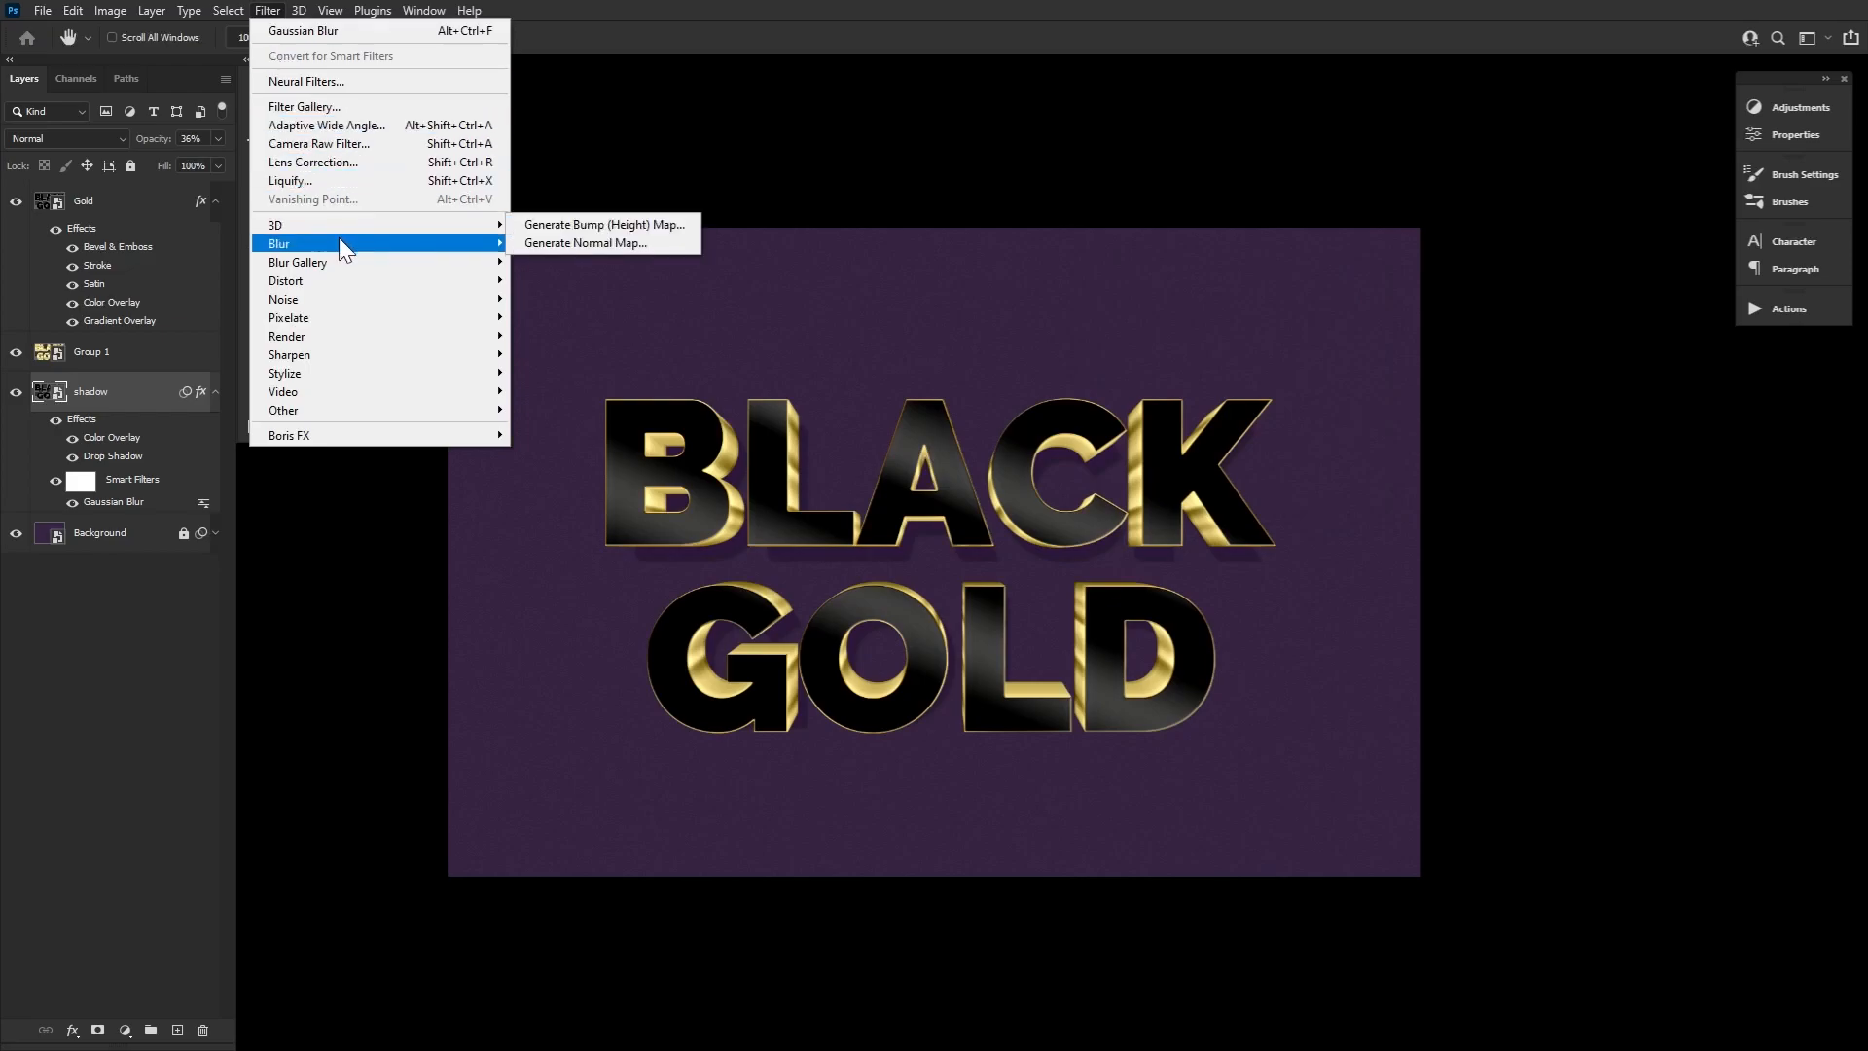
{"action": "mouse_move", "coordinate": [358, 244]}
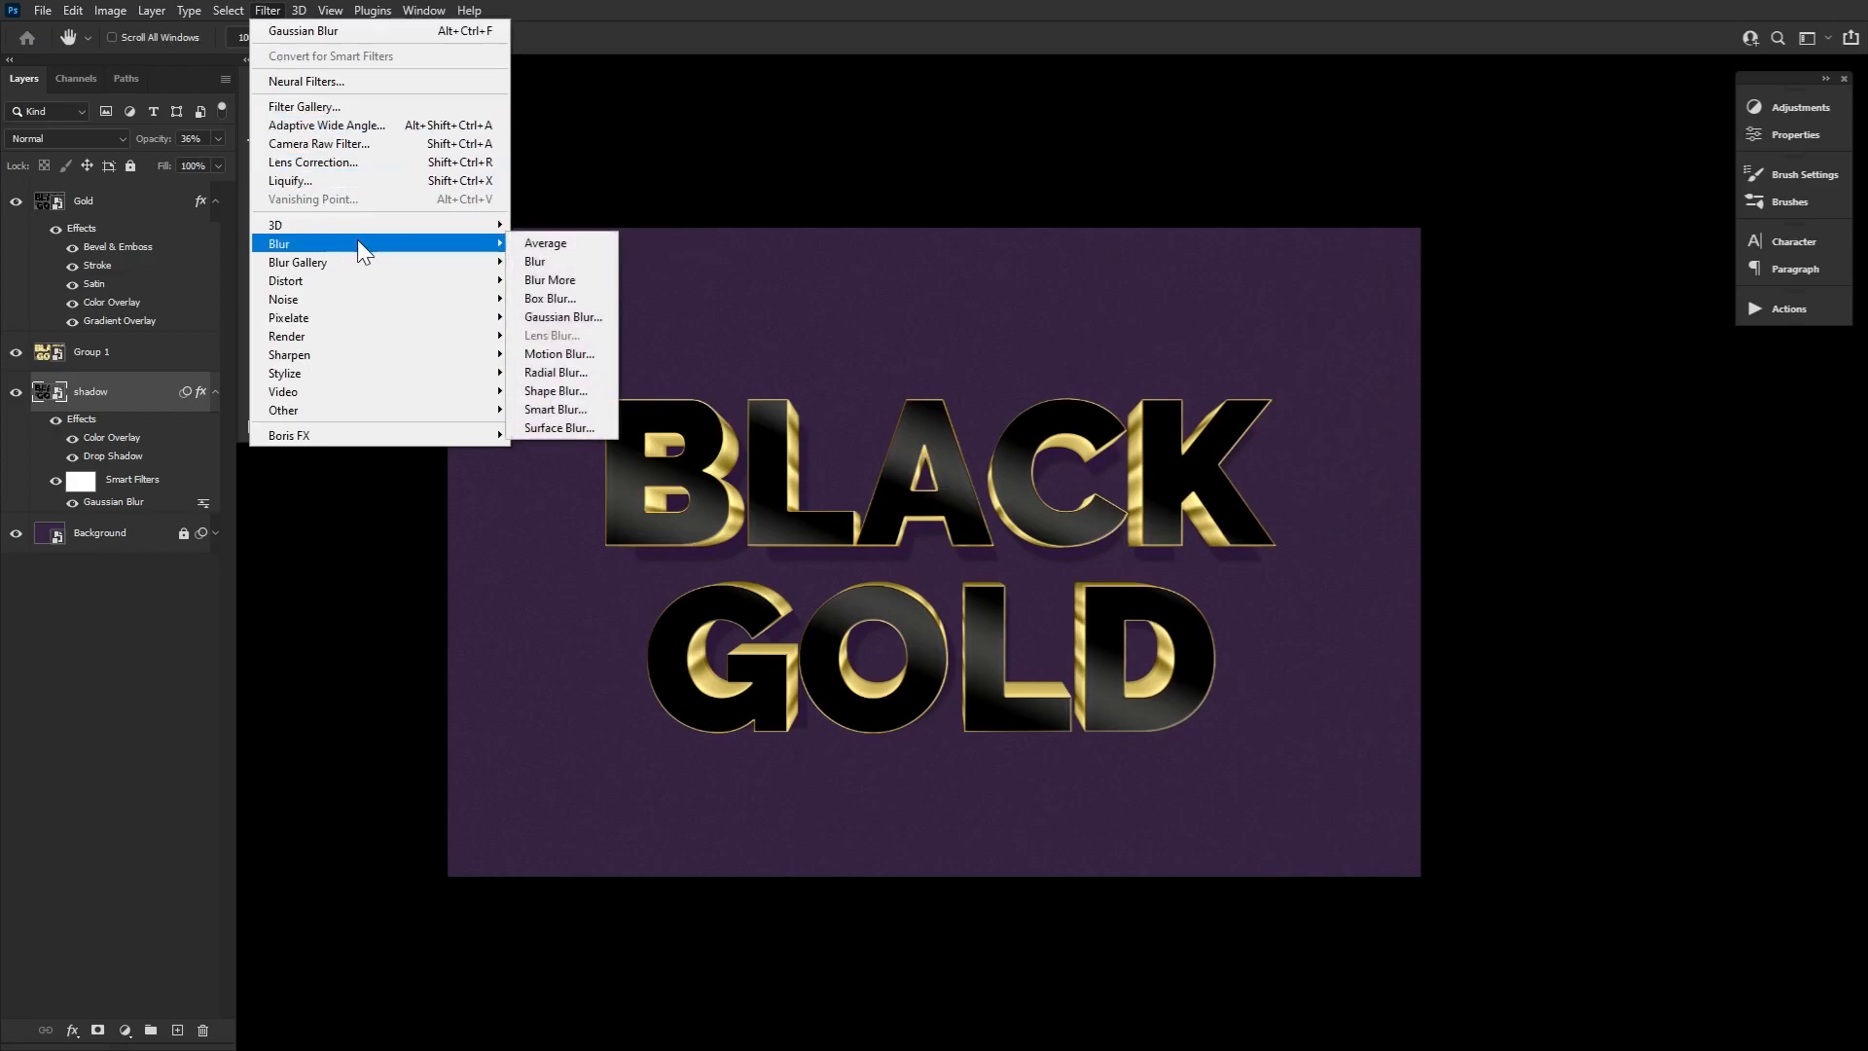
{"action": "left_click", "coordinate": [582, 353]}
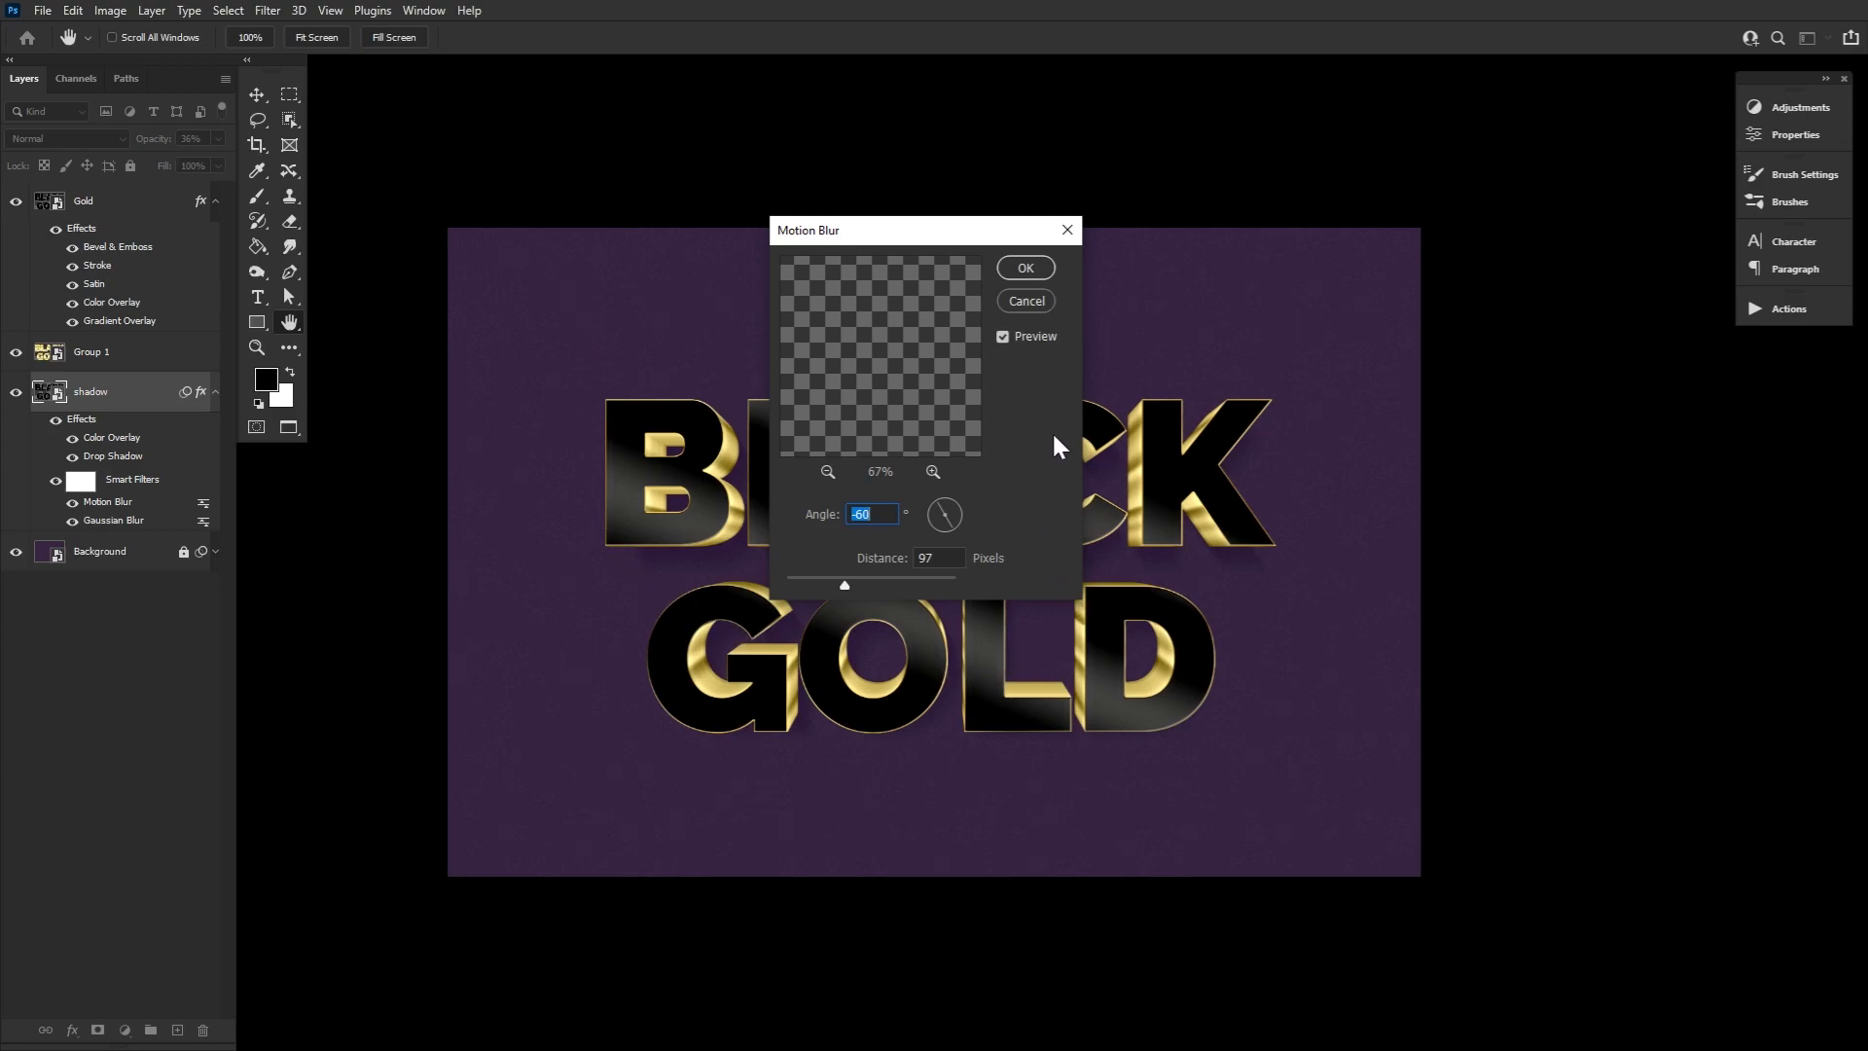
{"action": "left_click", "coordinate": [1024, 266]}
{"action": "left_click_drag", "start_coordinate": [154, 395], "coordinate": [153, 384]}
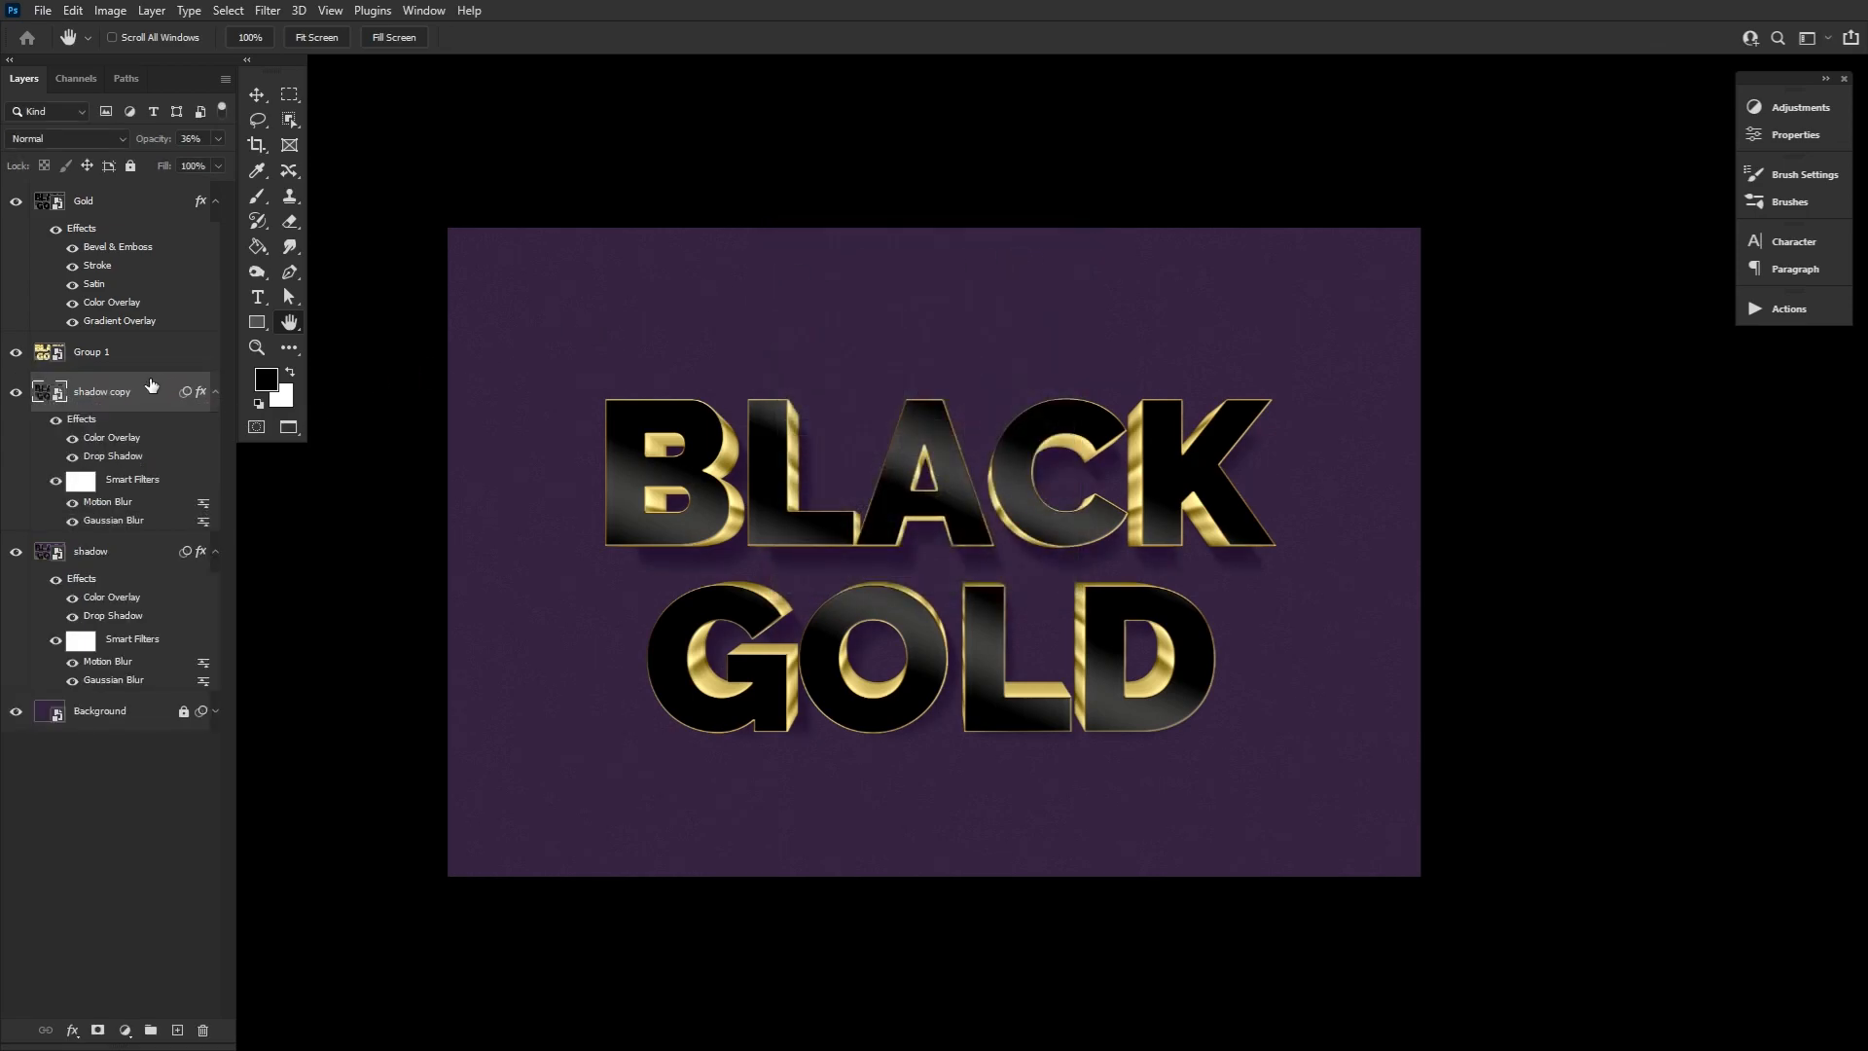